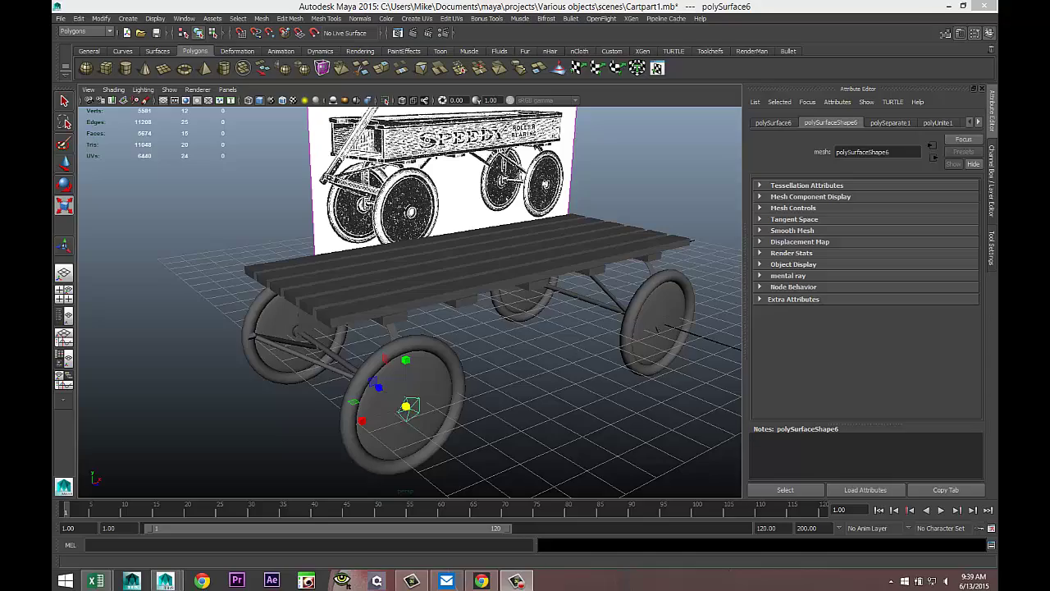
Duplicate the arched bracket at the front axle and move the copy about 4.52 units along X, clear of the cart.
{"action": "left_click_drag", "start_coordinate": [544, 406], "coordinate": [541, 375], "text": "alt"}
{"action": "middle_click_drag", "start_coordinate": [541, 375], "coordinate": [600, 428], "text": "alt"}
{"action": "scroll", "coordinate": [541, 411], "scroll_direction": "up", "scroll_amount": 7}
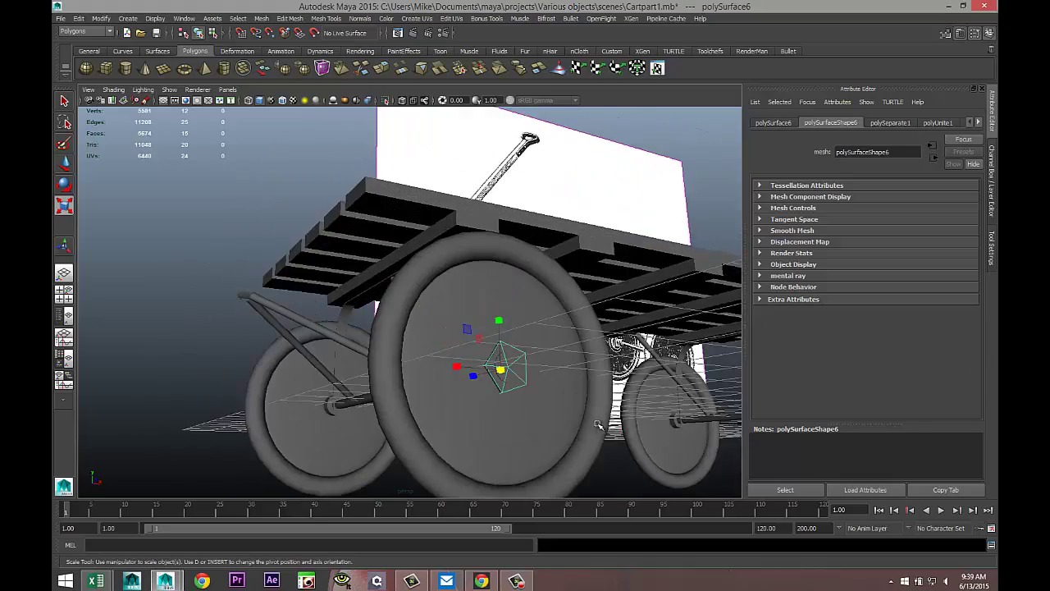
{"action": "left_click_drag", "start_coordinate": [485, 396], "coordinate": [497, 263], "text": "alt"}
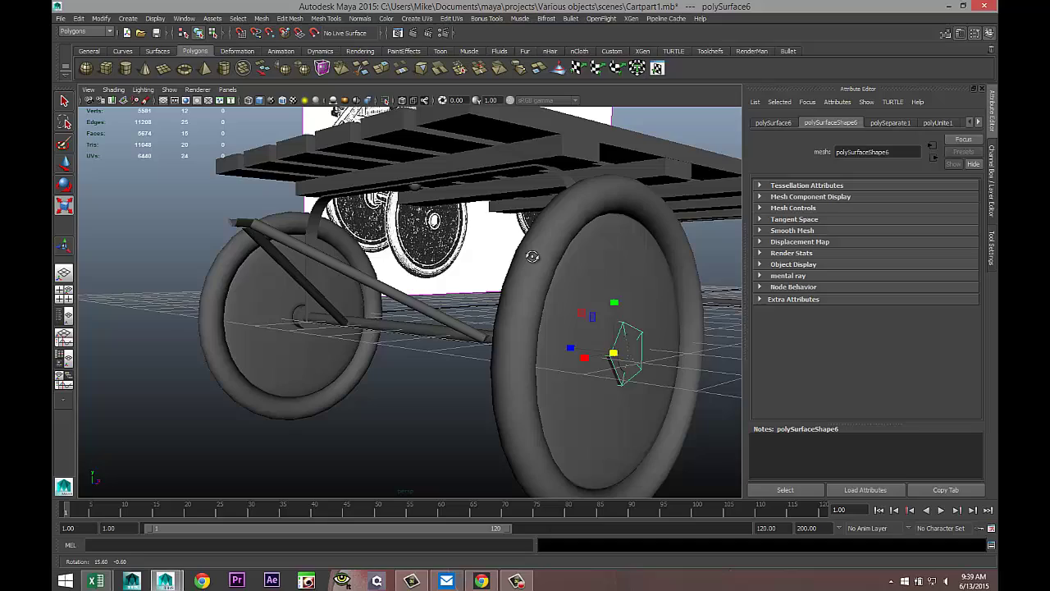
{"action": "left_click", "coordinate": [321, 210]}
{"action": "left_click_drag", "start_coordinate": [361, 311], "coordinate": [348, 333], "text": "alt"}
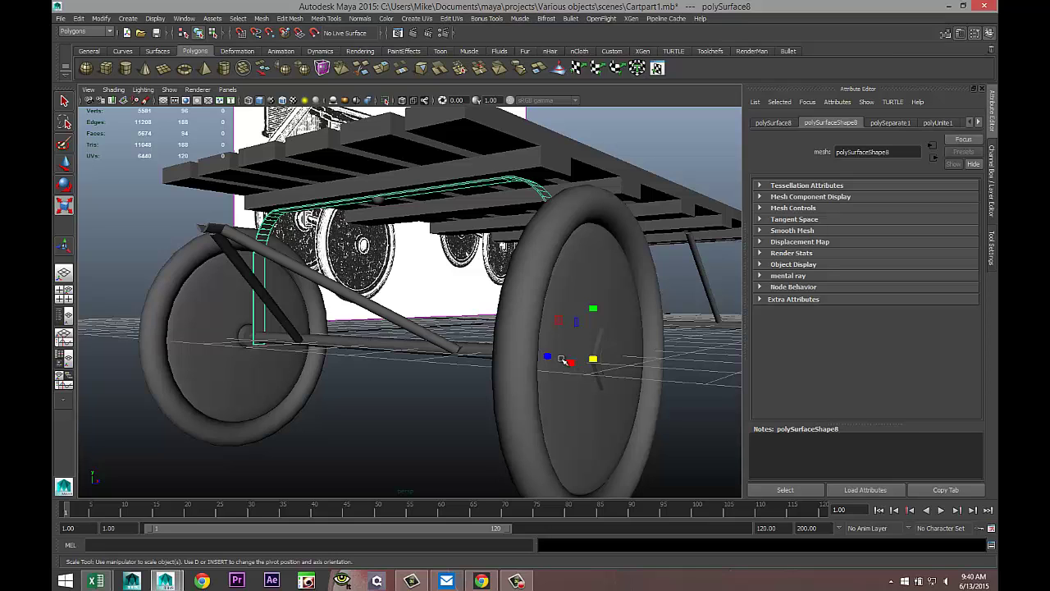
{"action": "key", "text": "ctrl+d"}
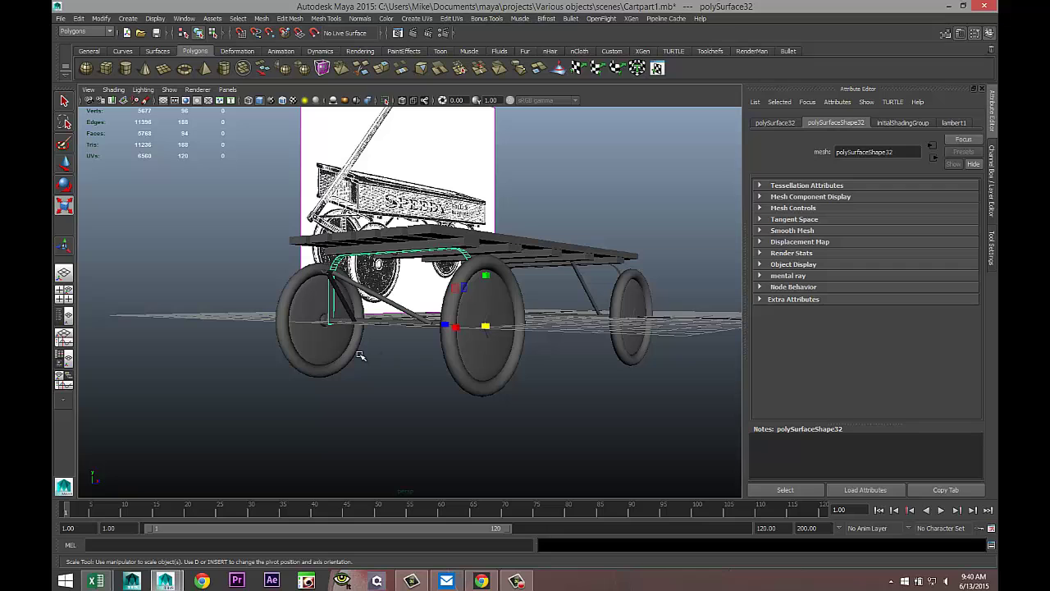
{"action": "key", "text": "w"}
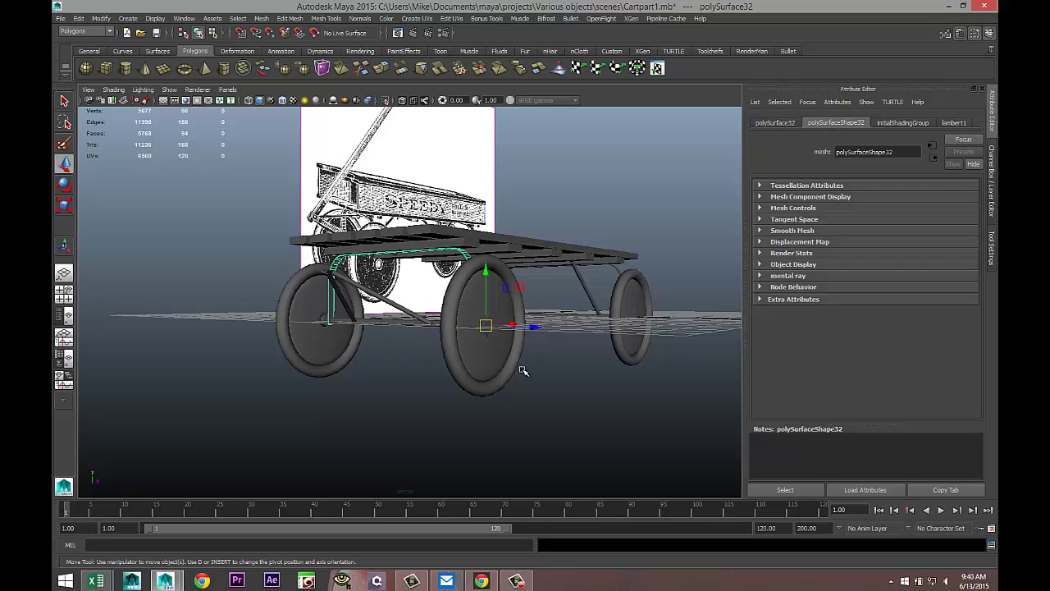
{"action": "left_click_drag", "start_coordinate": [541, 381], "coordinate": [505, 397], "text": "alt"}
{"action": "left_click_drag", "start_coordinate": [470, 365], "coordinate": [322, 397]}
{"action": "mouse_move", "coordinate": [324, 437]}
{"action": "left_mouse_down", "text": "alt"}
{"action": "mouse_move", "coordinate": [427, 422]}
{"action": "mouse_move", "coordinate": [336, 426]}
{"action": "left_mouse_up", "text": "alt"}
{"action": "scroll", "coordinate": [336, 426], "scroll_direction": "up", "scroll_amount": 4}
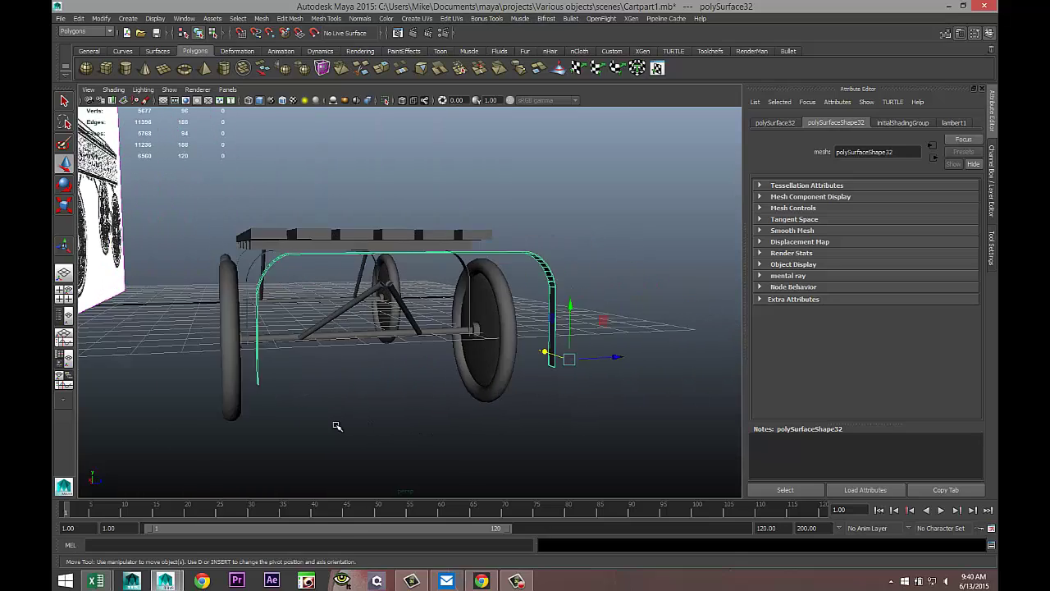
Delete the straight leg faces and the leftover bottom end faces on both sides of the duplicated bracket.
{"action": "left_click_drag", "start_coordinate": [225, 387], "coordinate": [274, 389], "text": "alt"}
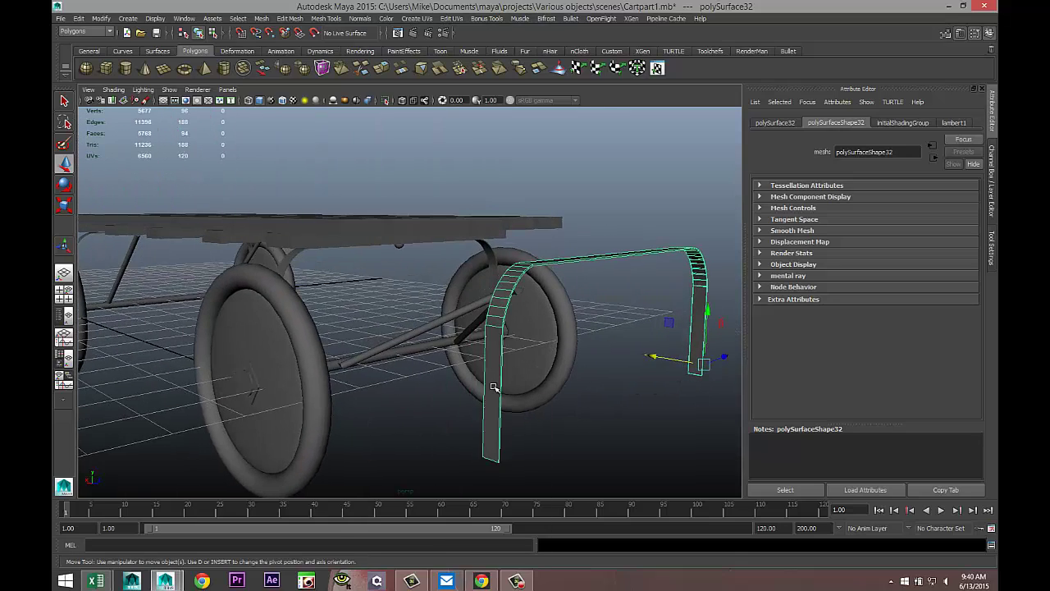
{"action": "right_click_drag", "start_coordinate": [494, 386], "coordinate": [500, 353]}
{"action": "left_click_drag", "start_coordinate": [457, 416], "coordinate": [515, 446]}
{"action": "left_click_drag", "start_coordinate": [688, 358], "coordinate": [724, 383], "text": "shift"}
{"action": "key", "text": "Delete"}
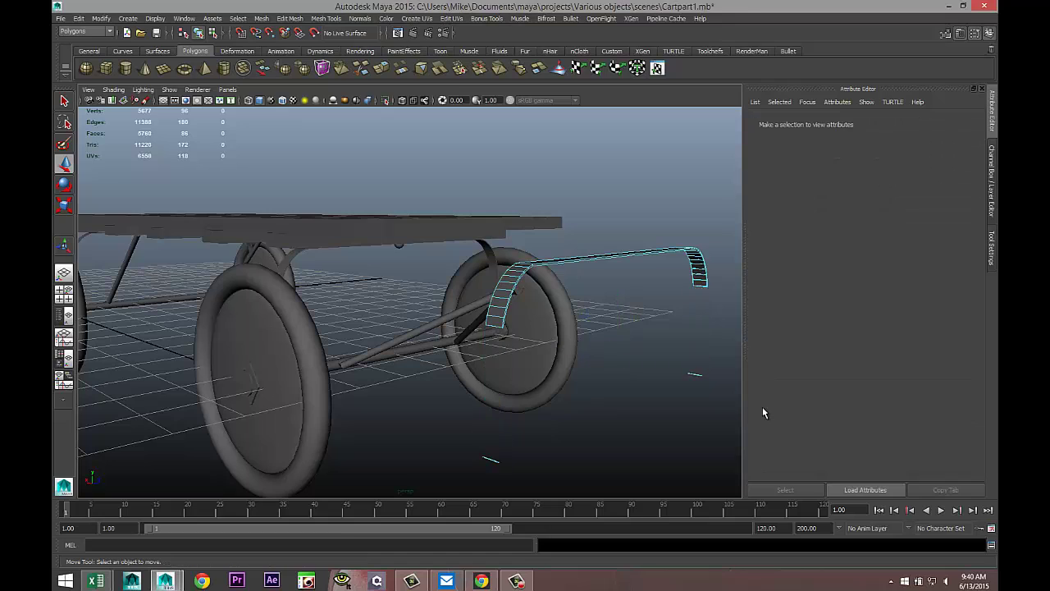
{"action": "left_click_drag", "start_coordinate": [508, 476], "coordinate": [509, 478]}
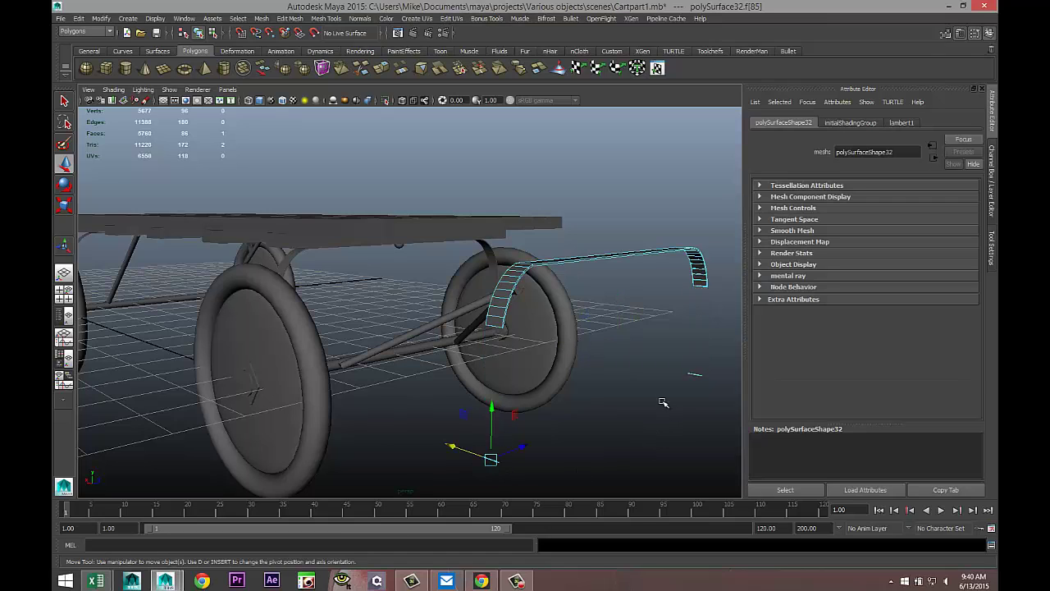
{"action": "left_click_drag", "start_coordinate": [716, 395], "coordinate": [631, 358], "text": "shift"}
{"action": "key", "text": "Delete"}
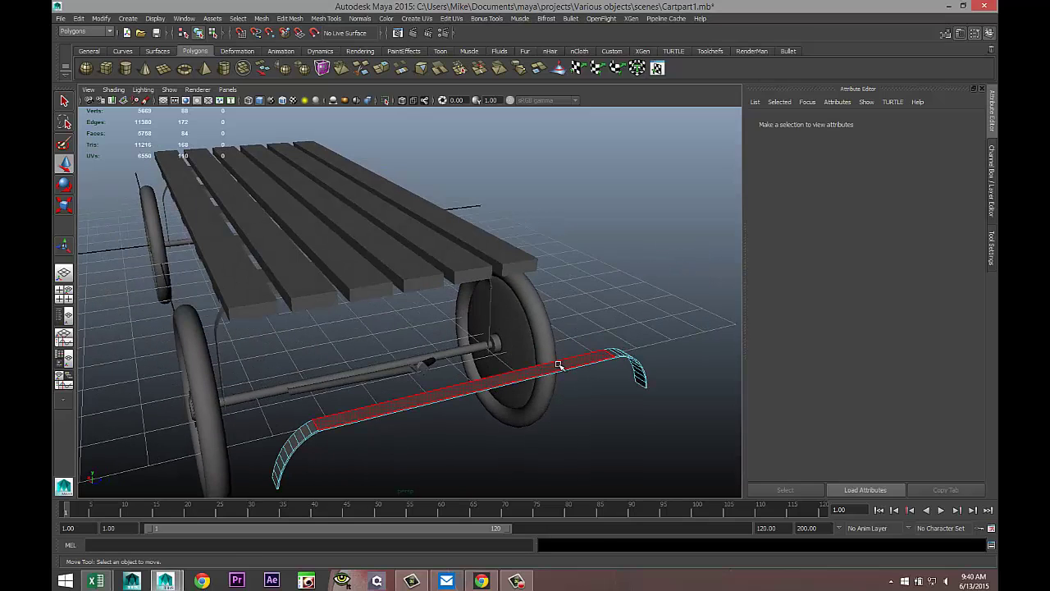
Select the trimmed bracket as a whole object and turn it upside down with a Z rotation of -180.
{"action": "right_click_drag", "start_coordinate": [560, 323], "coordinate": [610, 309]}
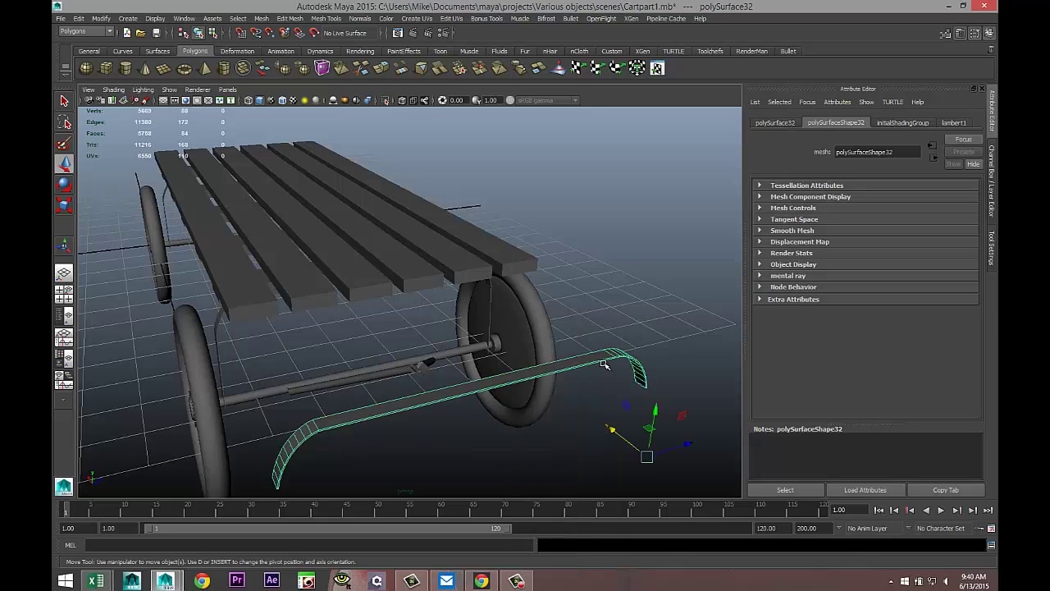
{"action": "key", "text": "e"}
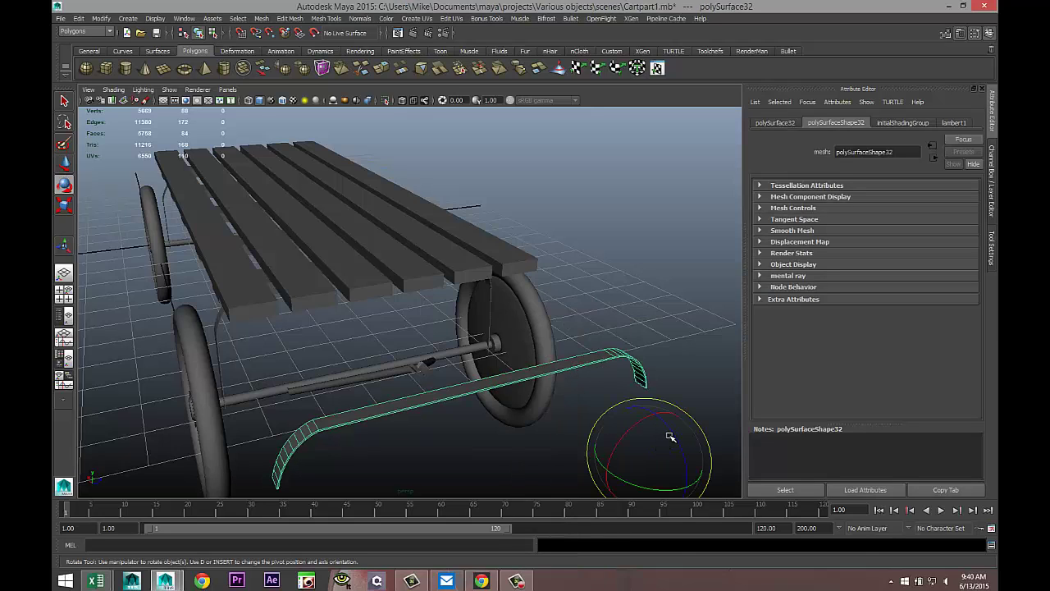
{"action": "left_click_drag", "start_coordinate": [673, 436], "coordinate": [693, 492]}
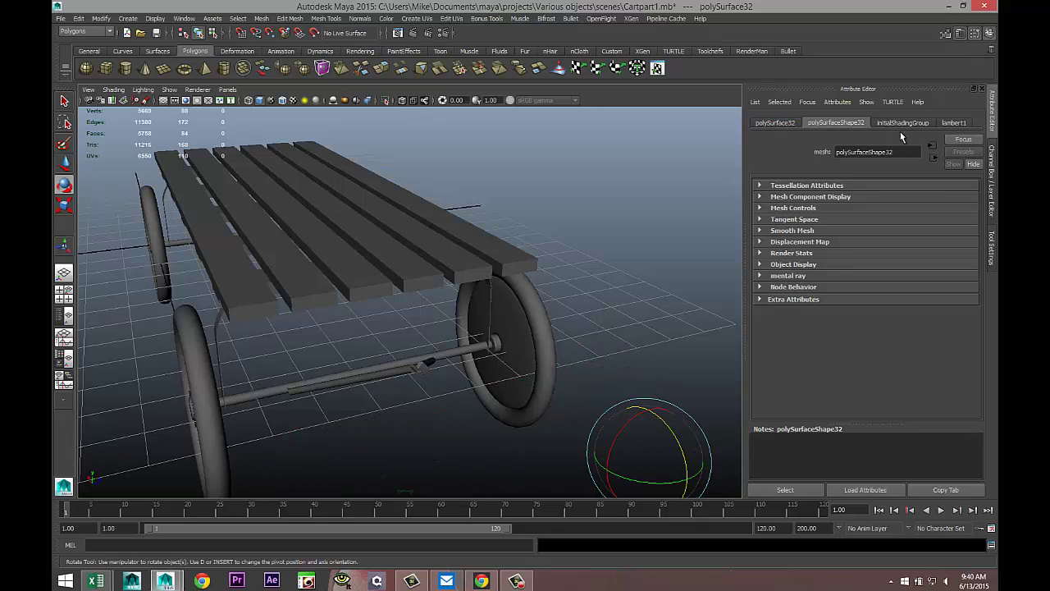
{"action": "left_click", "coordinate": [775, 125]}
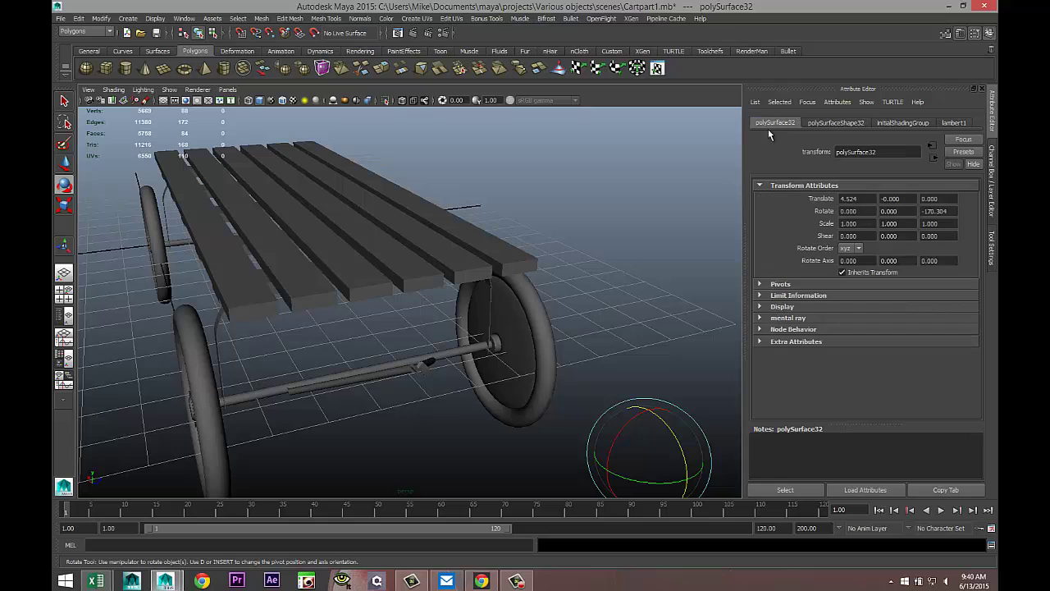
{"action": "scroll", "coordinate": [636, 275], "scroll_direction": "down", "scroll_amount": 4}
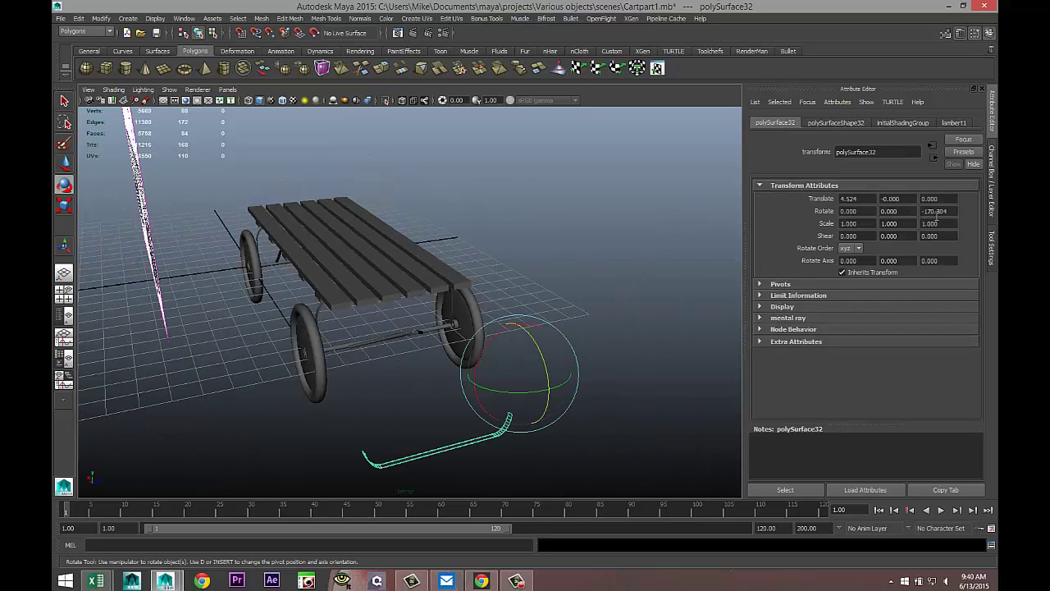
{"action": "type", "text": "-180"}
{"action": "key", "text": "Return"}
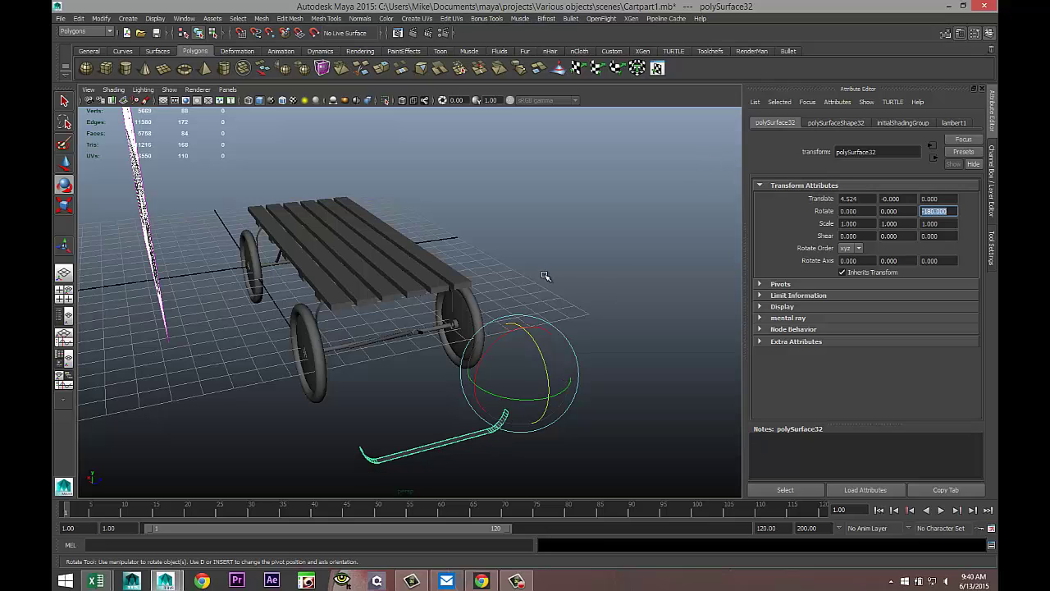
Center the trimmed bracket's pivot and set its Y rotation to -90 so it runs along the cart's length.
{"action": "left_click_drag", "start_coordinate": [517, 359], "coordinate": [305, 159], "text": "alt"}
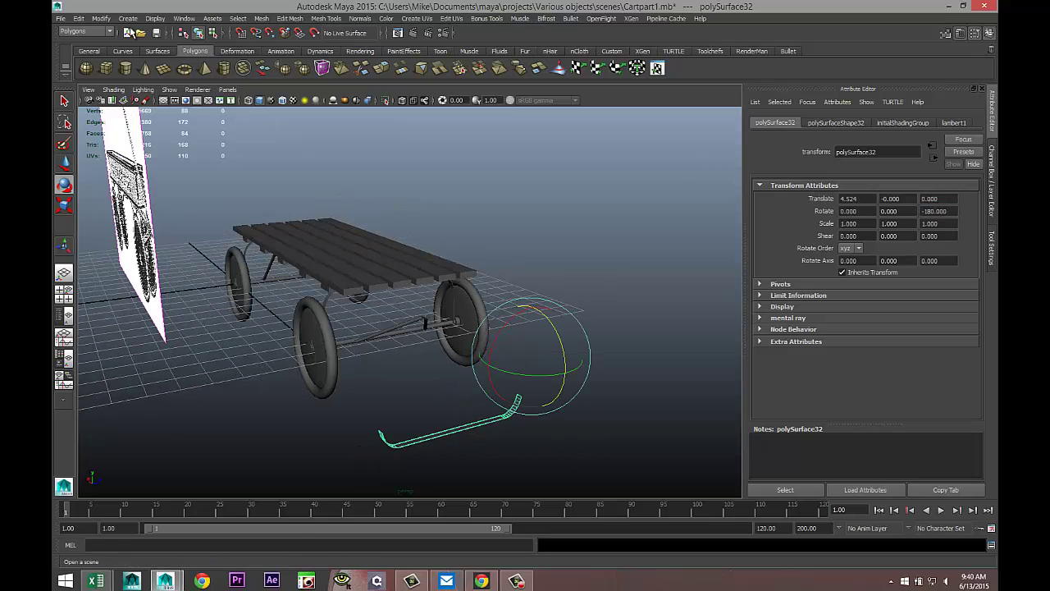
{"action": "left_click", "coordinate": [102, 18]}
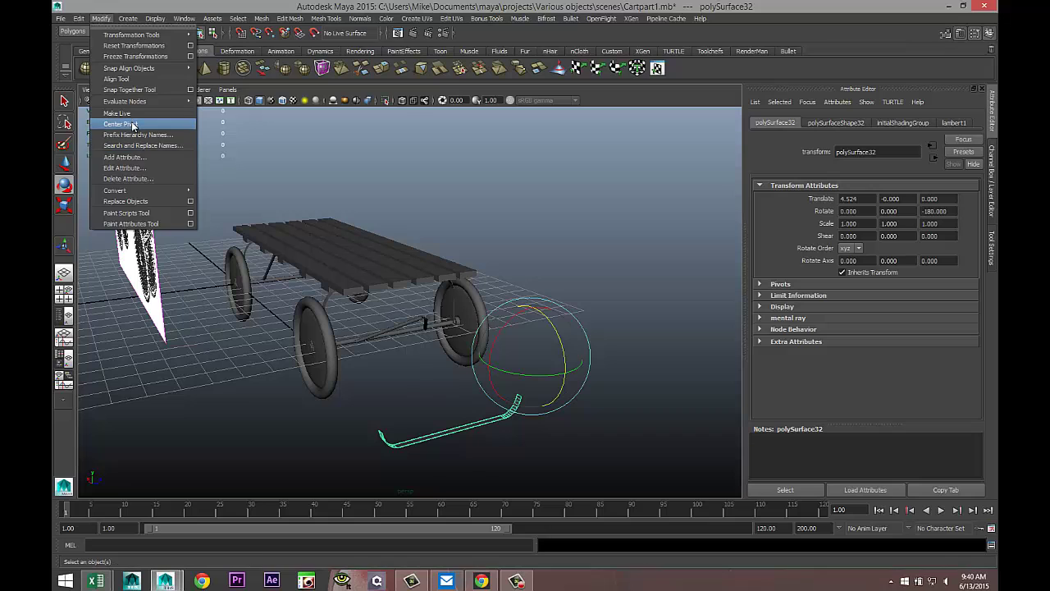
{"action": "left_click", "coordinate": [136, 126]}
{"action": "left_click_drag", "start_coordinate": [432, 444], "coordinate": [502, 445]}
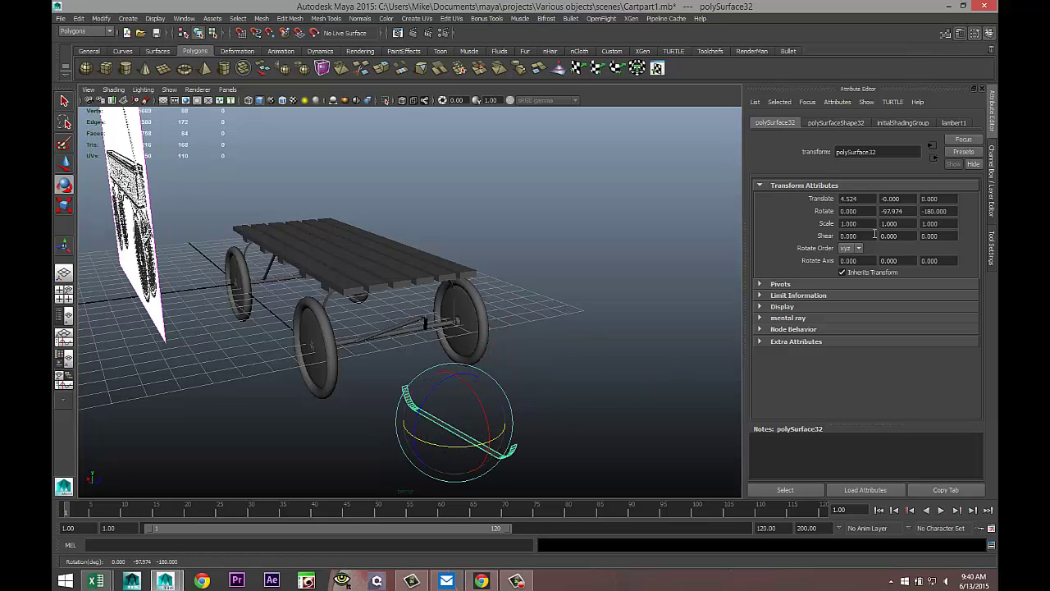
{"action": "left_click", "coordinate": [893, 211]}
{"action": "type", "text": "-90"}
{"action": "key", "text": "Return"}
Move the inverted bracket beneath the deck at the front axle, to about X -0.834 and Y 3.552.
{"action": "left_click_drag", "start_coordinate": [492, 345], "coordinate": [539, 347], "text": "alt"}
{"action": "key", "text": "w"}
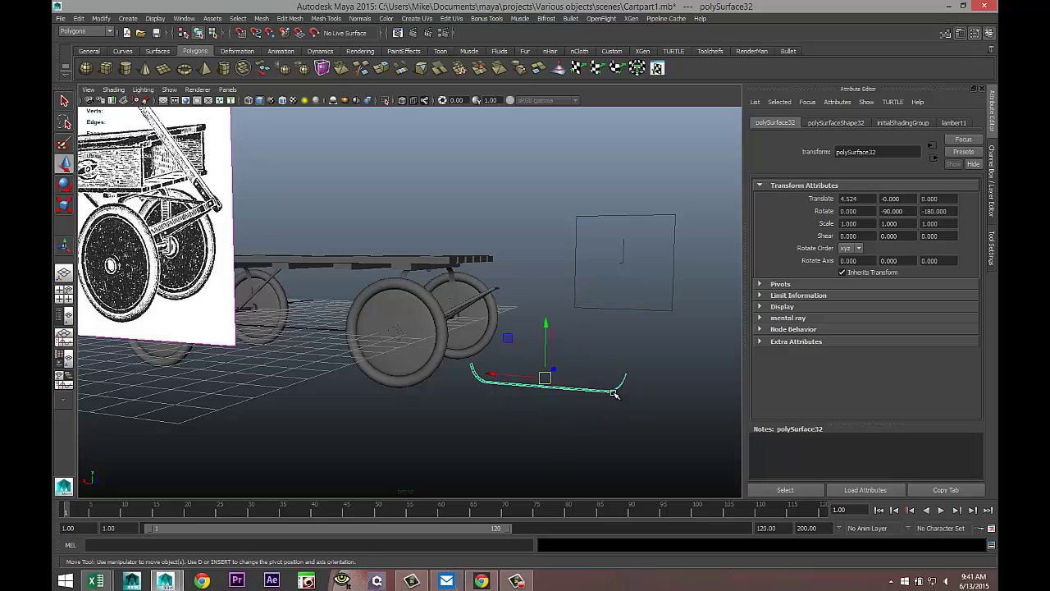
{"action": "left_click_drag", "start_coordinate": [497, 378], "coordinate": [368, 379]}
{"action": "left_click_drag", "start_coordinate": [408, 314], "coordinate": [409, 225]}
{"action": "key", "text": "f"}
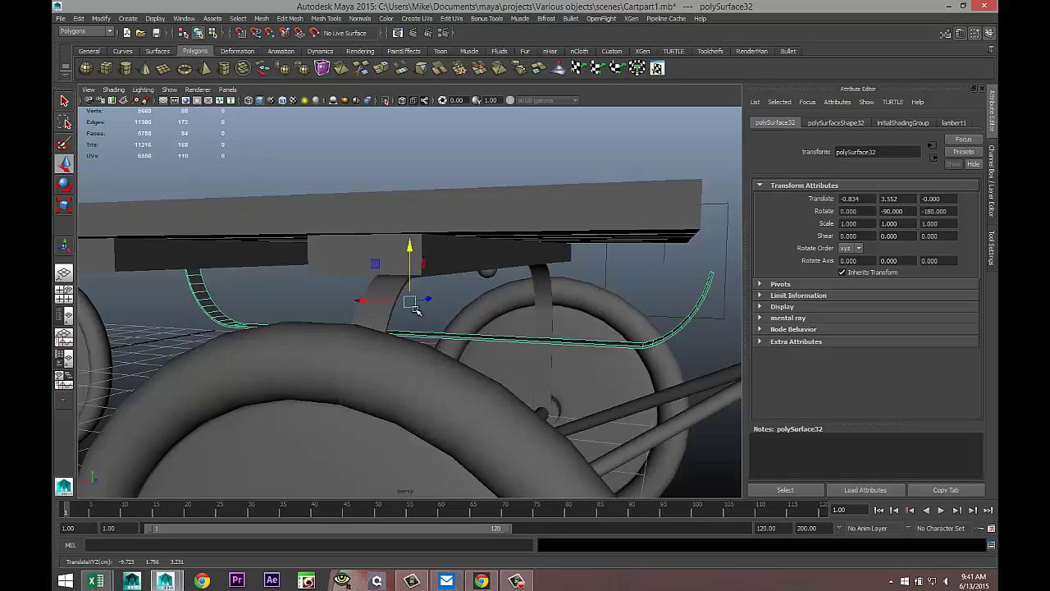
Scale the inverted bracket down uniformly to about 0.394 under the front of the deck.
{"action": "left_click_drag", "start_coordinate": [474, 350], "coordinate": [316, 344], "text": "alt"}
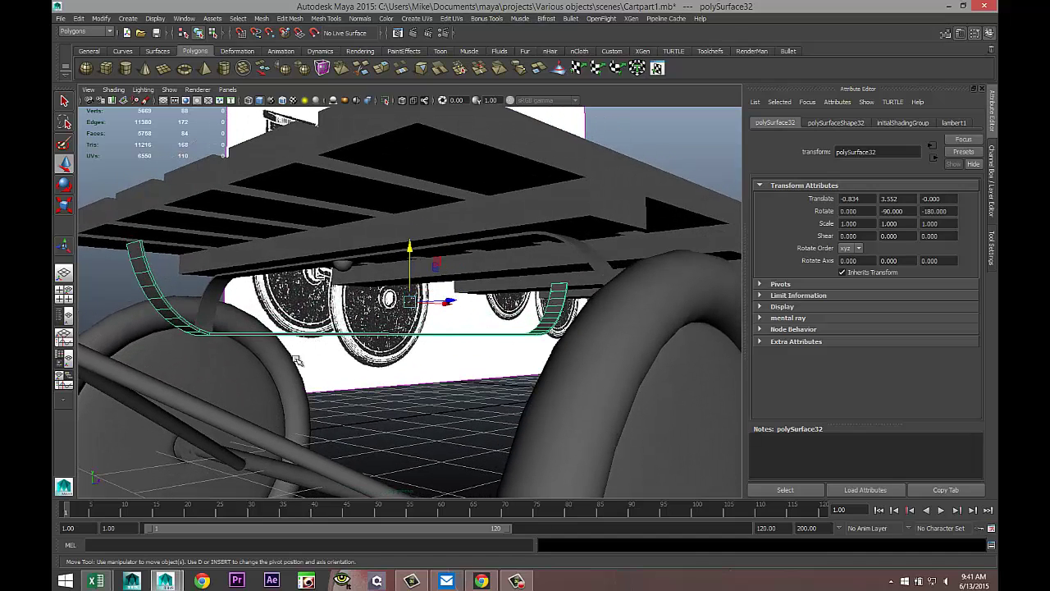
{"action": "key", "text": "r"}
{"action": "left_click_drag", "start_coordinate": [389, 299], "coordinate": [361, 332]}
Raise the scaled bracket toward the deck's underside and shift it lengthwise, to about X -0.012 and Y 3.804.
{"action": "key", "text": "w"}
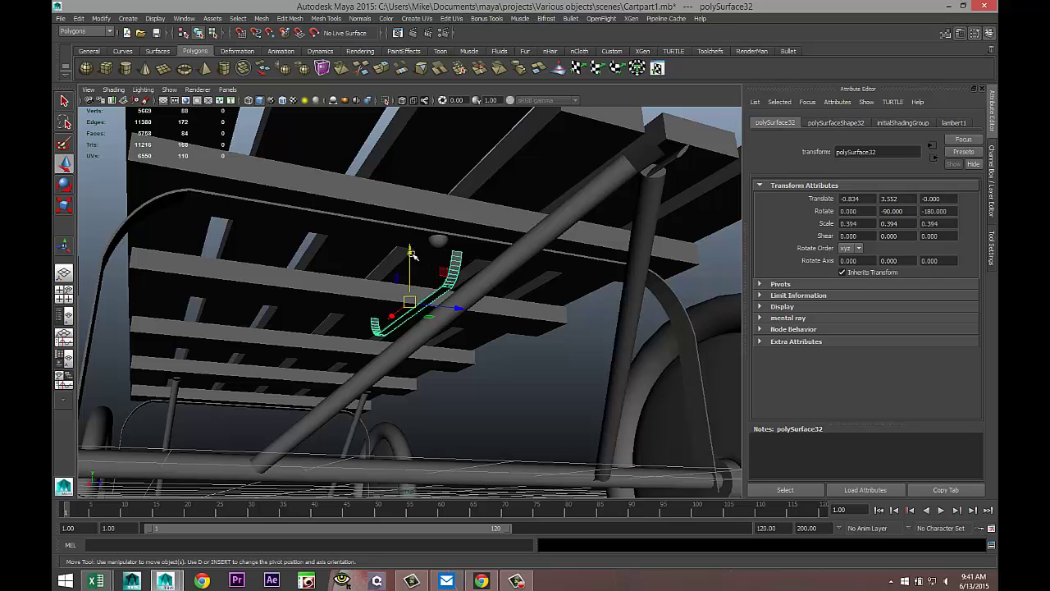
{"action": "left_click_drag", "start_coordinate": [409, 255], "coordinate": [409, 231]}
{"action": "left_click_drag", "start_coordinate": [377, 289], "coordinate": [437, 330], "text": "alt"}
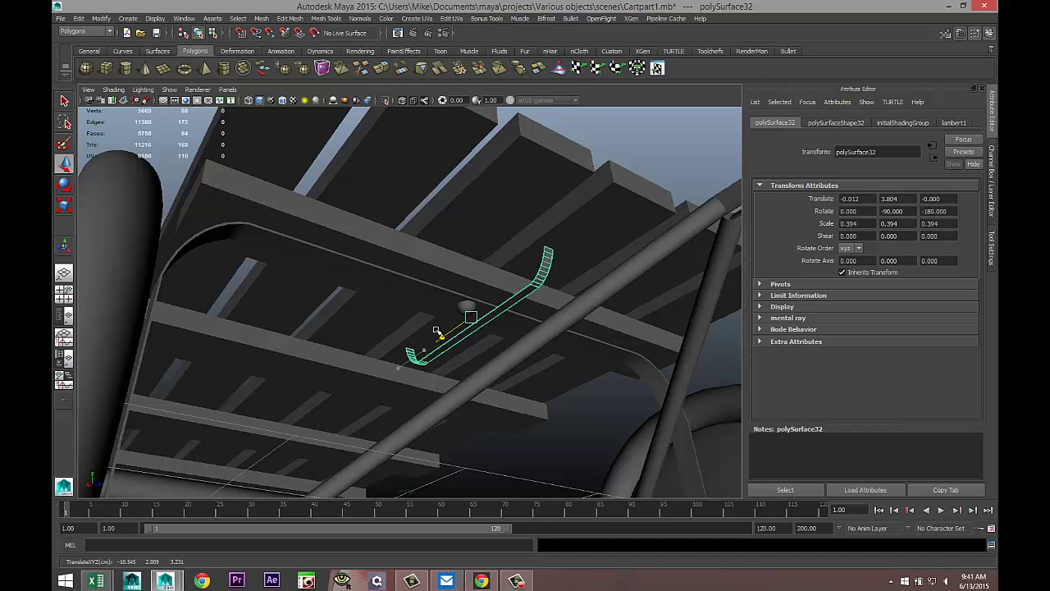
In the top view, move the bracket along the front axle toward one wheel, to a Z translation of about -2.365.
{"action": "key", "text": "space"}
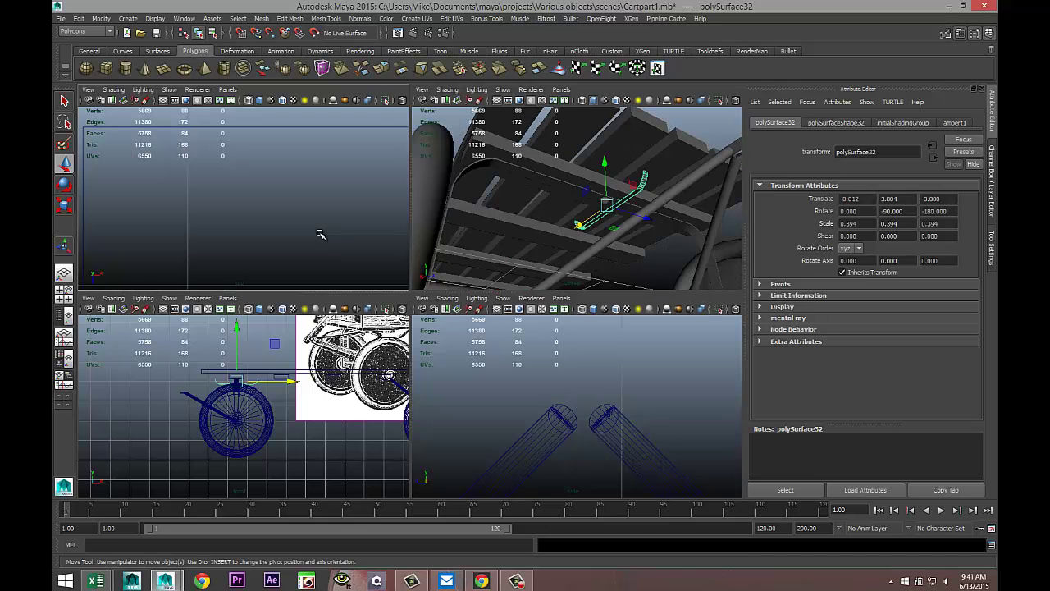
{"action": "key", "text": "space"}
{"action": "key", "text": "f"}
{"action": "scroll", "coordinate": [333, 251], "scroll_direction": "down", "scroll_amount": 5}
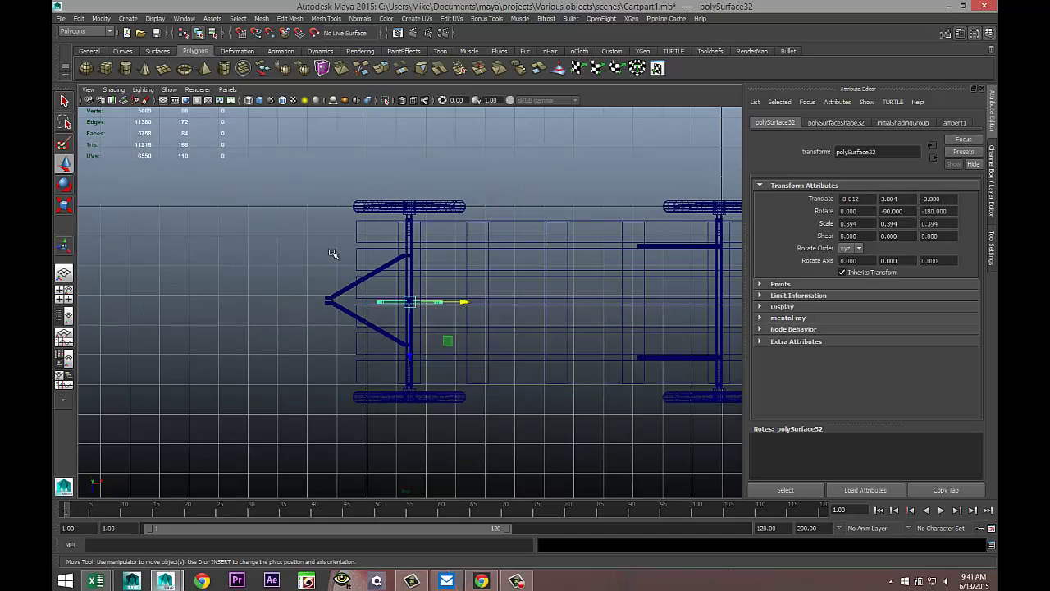
{"action": "scroll", "coordinate": [413, 332], "scroll_direction": "up", "scroll_amount": 6}
{"action": "scroll", "coordinate": [416, 336], "scroll_direction": "down", "scroll_amount": 6}
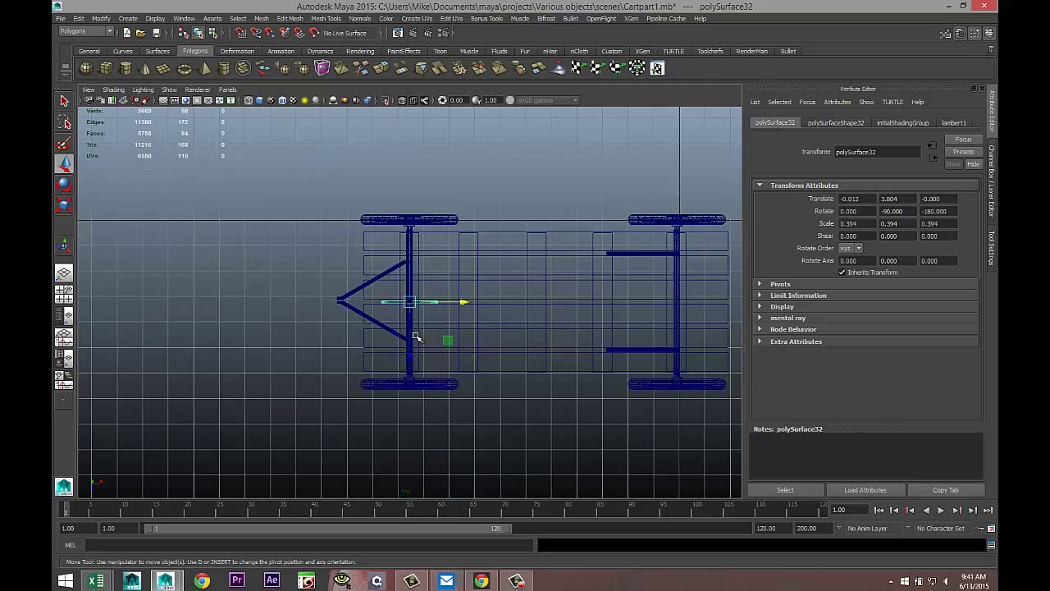
{"action": "scroll", "coordinate": [416, 338], "scroll_direction": "up", "scroll_amount": 2}
{"action": "scroll", "coordinate": [416, 337], "scroll_direction": "up", "scroll_amount": 3}
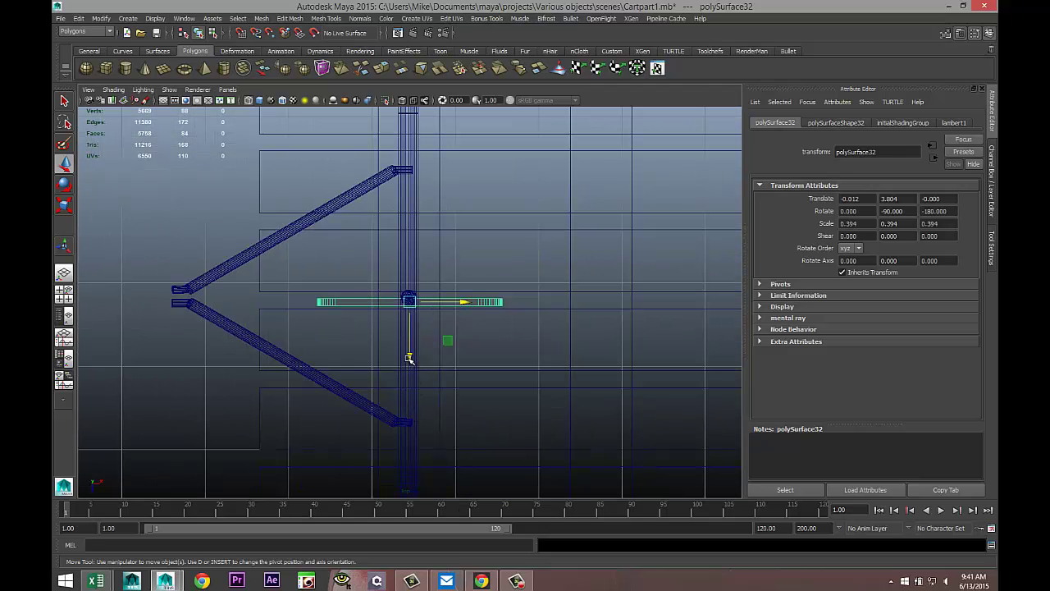
{"action": "left_click_drag", "start_coordinate": [409, 358], "coordinate": [406, 522]}
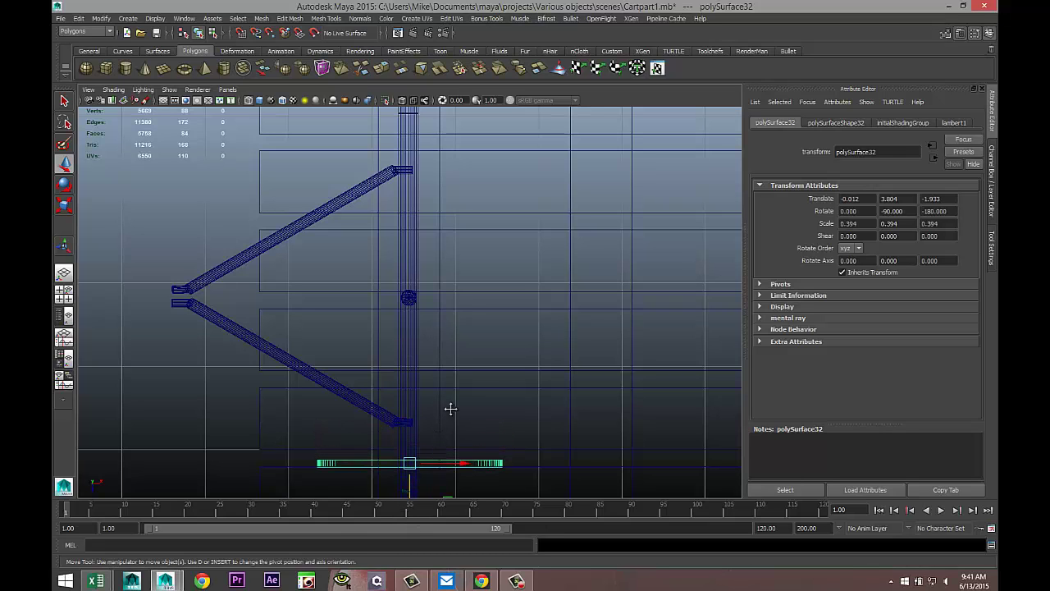
{"action": "middle_click_drag", "start_coordinate": [450, 409], "coordinate": [462, 244], "text": "alt"}
{"action": "left_click_drag", "start_coordinate": [422, 356], "coordinate": [423, 391]}
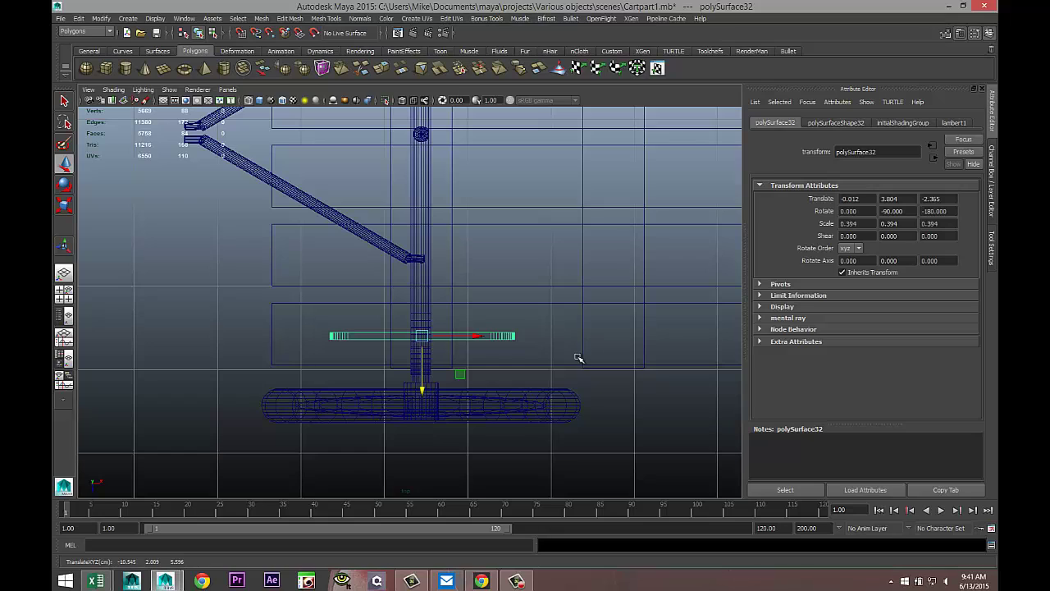
Widen the bracket strip across its width in the top view and return to the perspective view.
{"action": "key", "text": "r"}
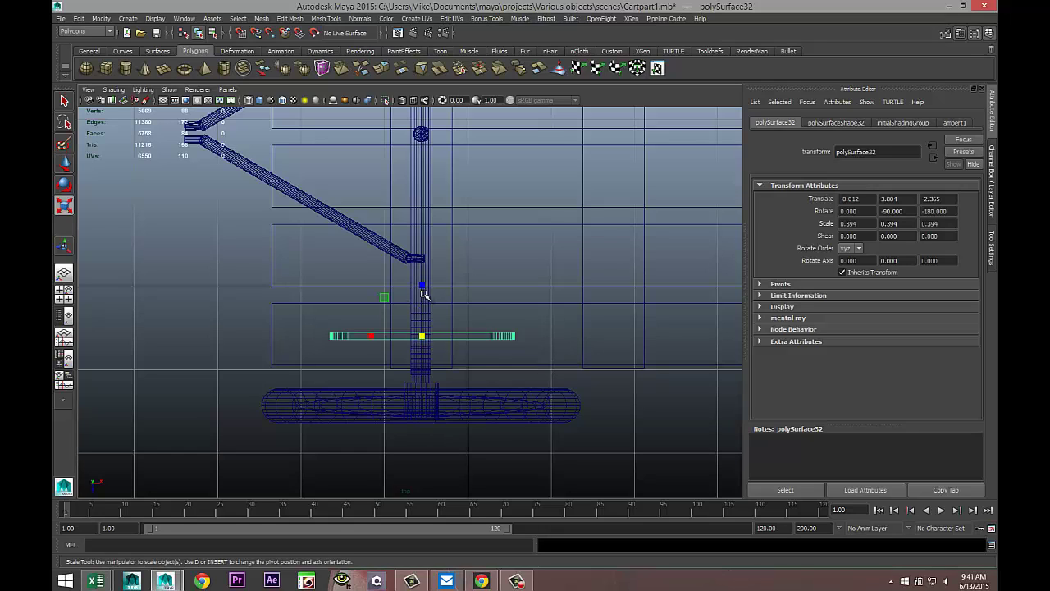
{"action": "left_click_drag", "start_coordinate": [421, 286], "coordinate": [420, 230]}
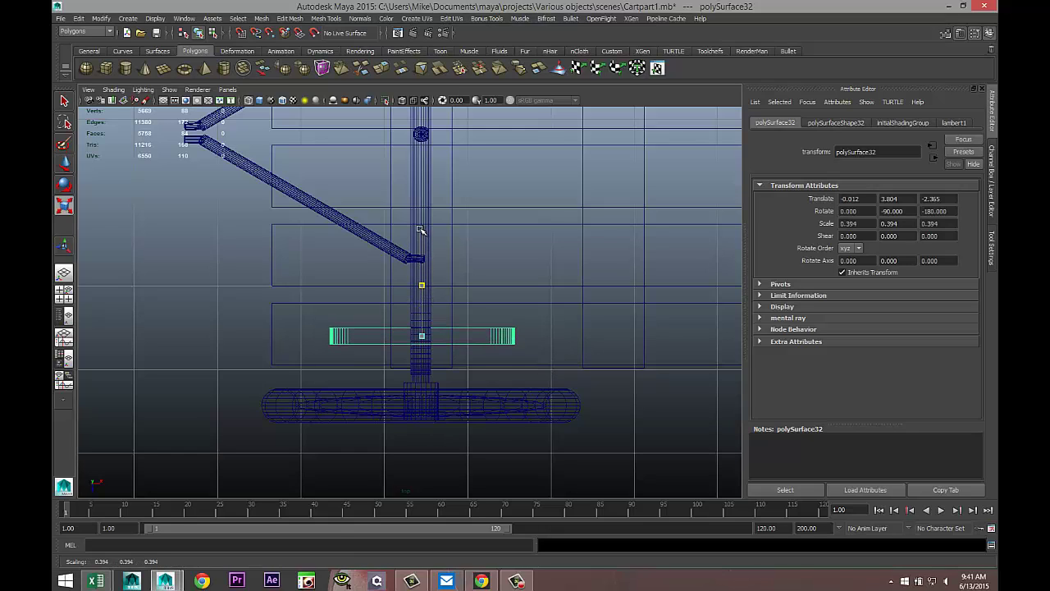
{"action": "left_click", "coordinate": [64, 293]}
{"action": "key", "text": "space"}
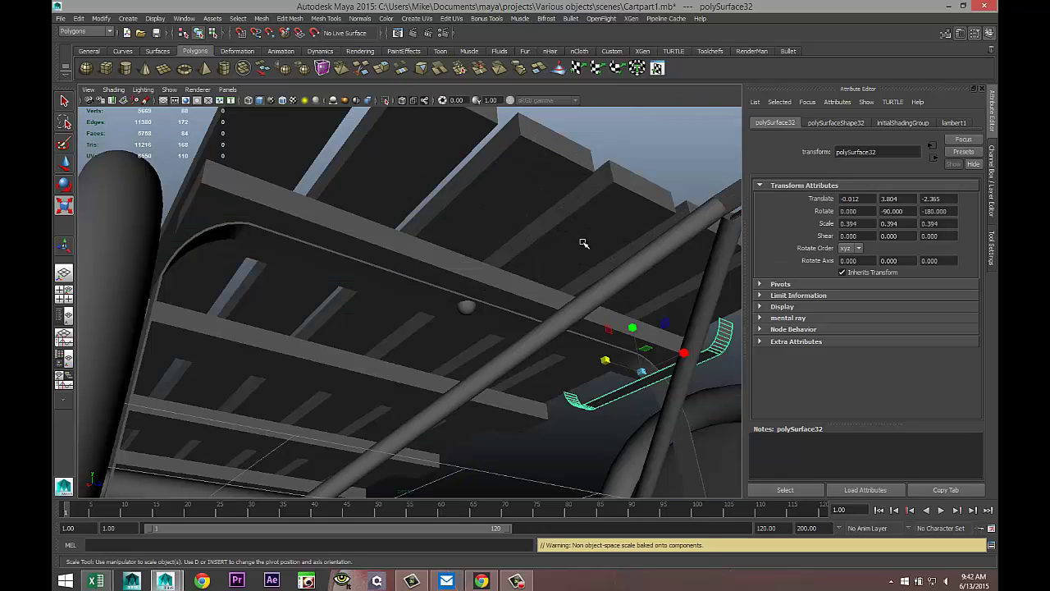
Extrude the end faces at both tips of the curved bracket strip.
{"action": "left_click_drag", "start_coordinate": [596, 261], "coordinate": [462, 289], "text": "alt"}
{"action": "scroll", "coordinate": [459, 291], "scroll_direction": "up", "scroll_amount": 5}
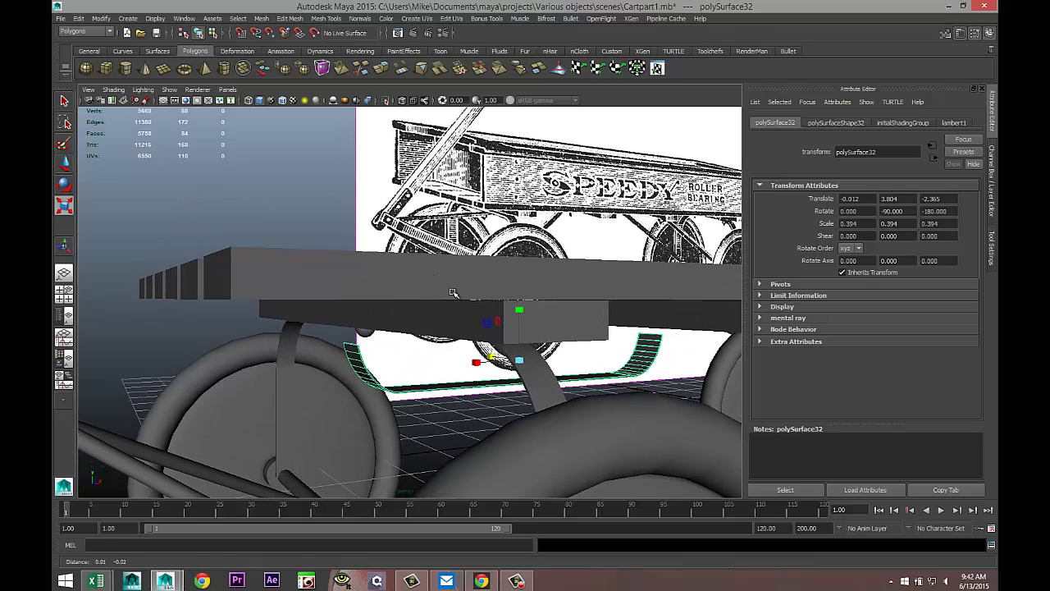
{"action": "scroll", "coordinate": [446, 332], "scroll_direction": "up", "scroll_amount": 2}
{"action": "left_click_drag", "start_coordinate": [421, 352], "coordinate": [433, 351], "text": "alt"}
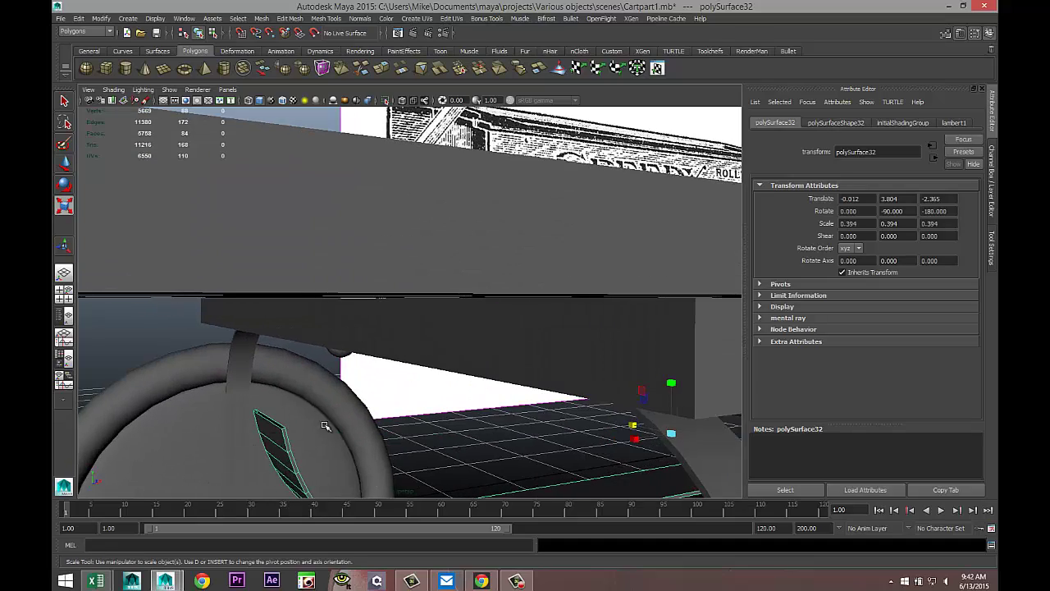
{"action": "right_click", "coordinate": [263, 421]}
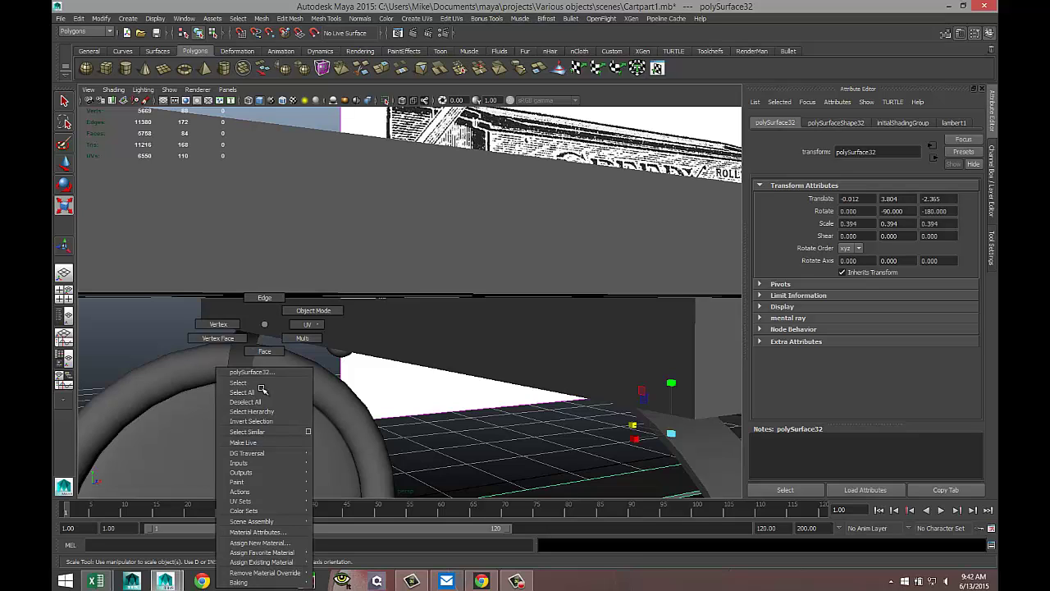
{"action": "left_click", "coordinate": [264, 351]}
{"action": "left_click", "coordinate": [268, 427]}
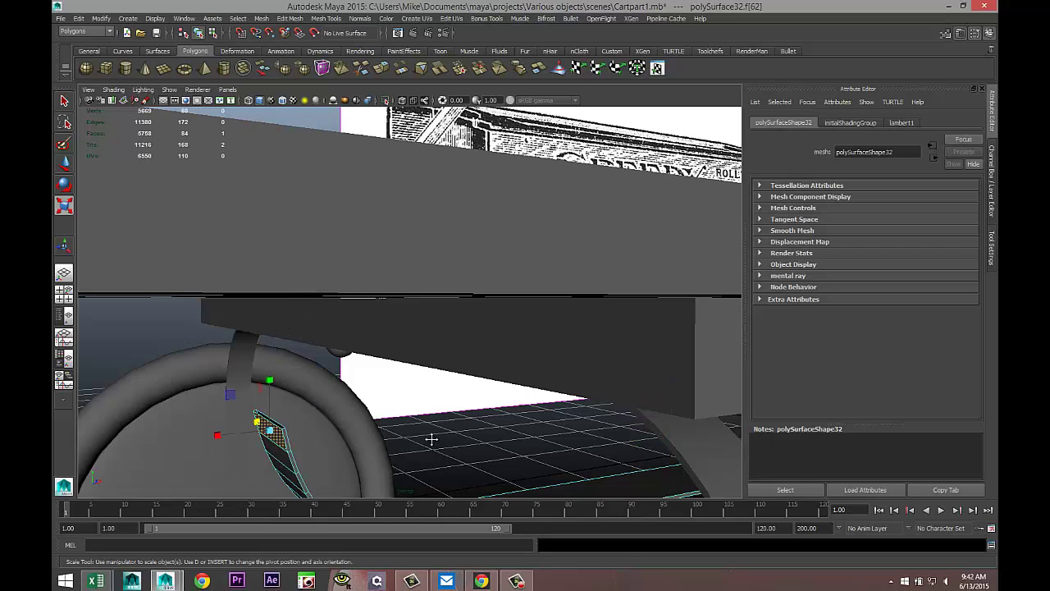
{"action": "left_click_drag", "start_coordinate": [432, 440], "coordinate": [368, 415], "text": "alt"}
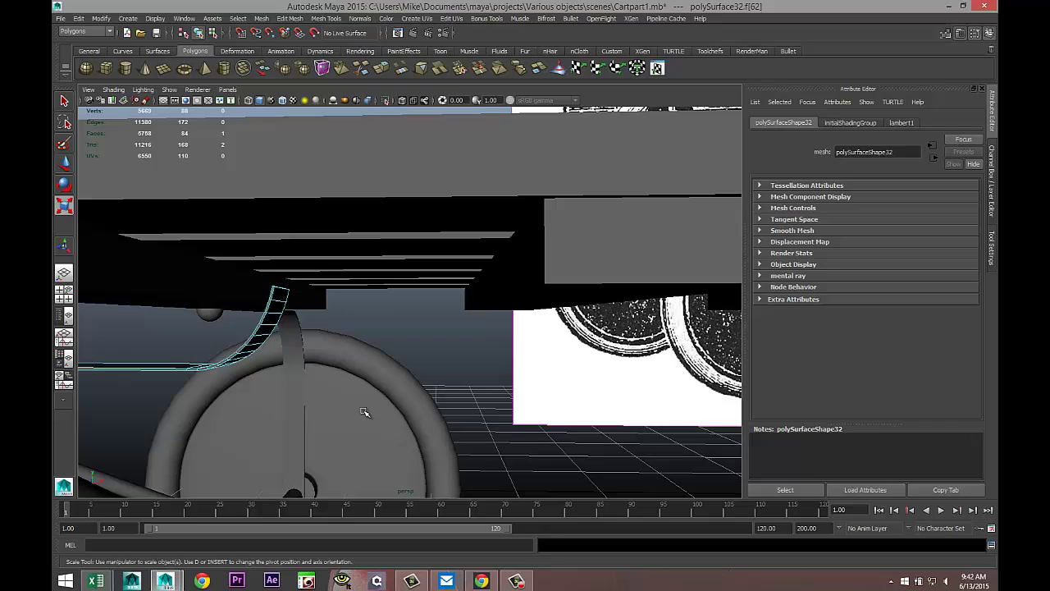
{"action": "left_click", "coordinate": [282, 296], "text": "shift"}
{"action": "left_click", "coordinate": [289, 18]}
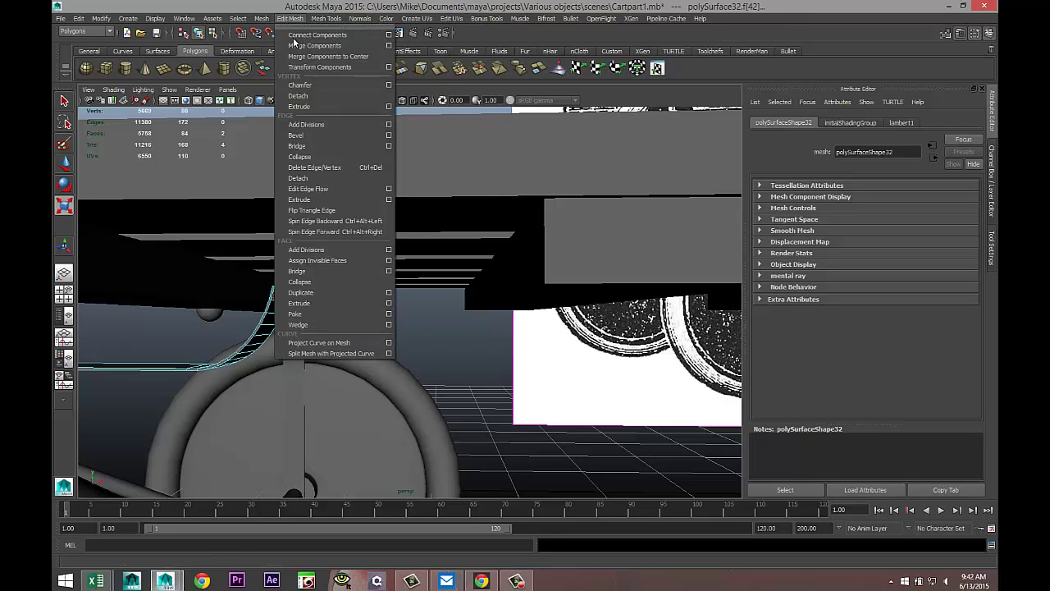
{"action": "left_click", "coordinate": [312, 303]}
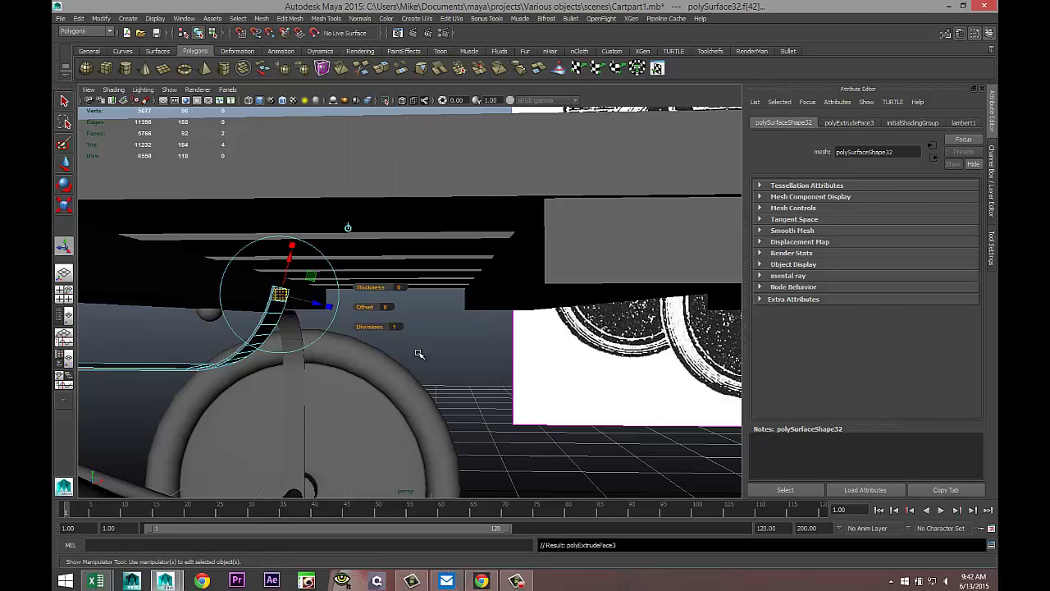
Scale the extruded end faces outward along the bracket's length to form a short horizontal tab at each tip.
{"action": "key", "text": "r"}
{"action": "left_click_drag", "start_coordinate": [374, 356], "coordinate": [347, 358], "text": "alt"}
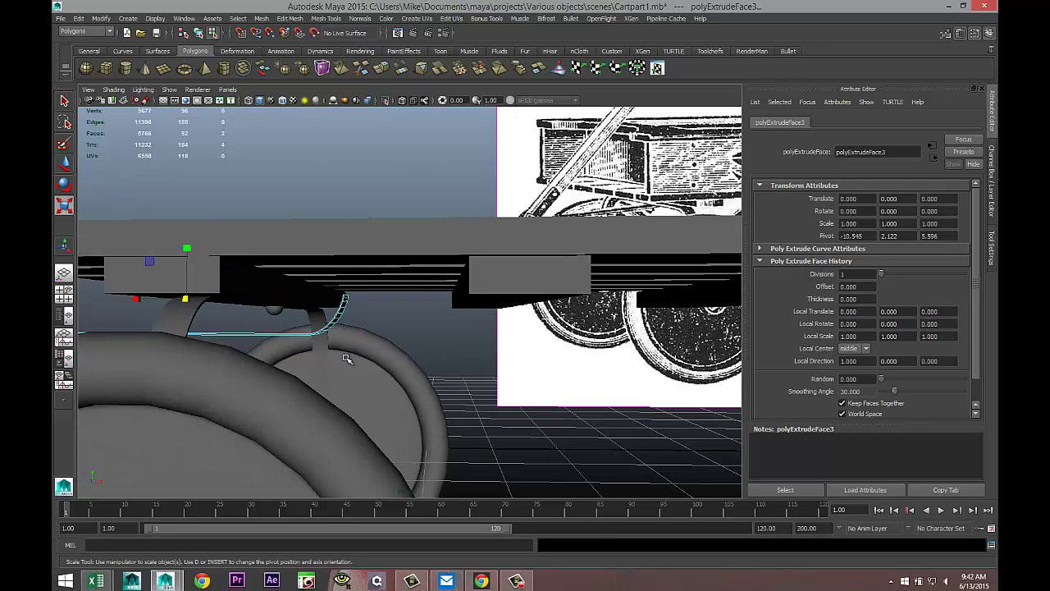
{"action": "left_click_drag", "start_coordinate": [138, 301], "coordinate": [133, 300]}
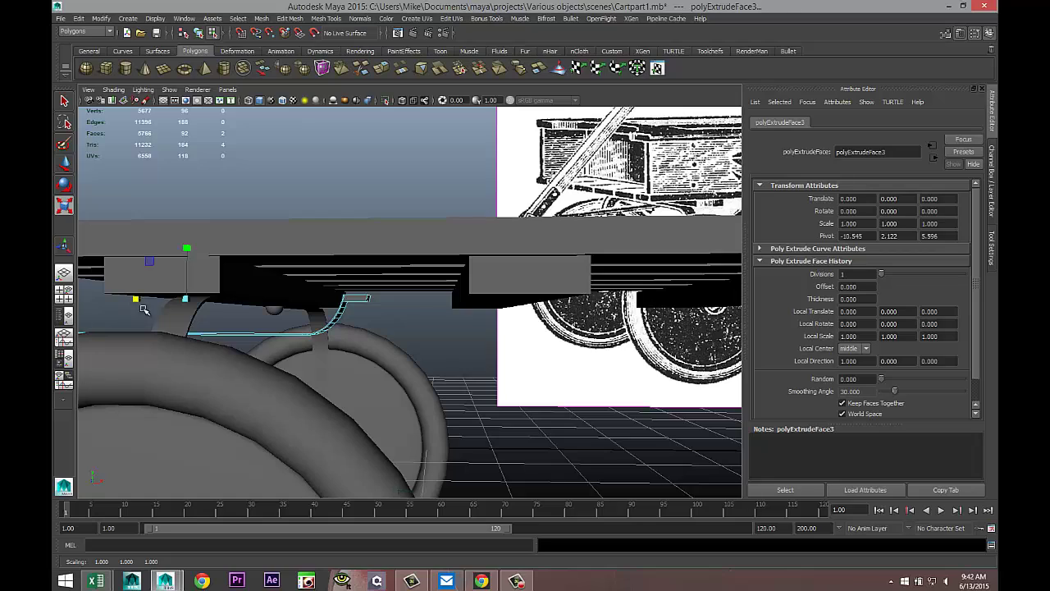
Return to object mode and raise the whole bracket toward the deck's underside, to a Y translation of about 4.029.
{"action": "left_click_drag", "start_coordinate": [220, 331], "coordinate": [262, 331], "text": "alt"}
{"action": "right_click_drag", "start_coordinate": [165, 313], "coordinate": [204, 301]}
{"action": "left_click", "coordinate": [179, 328]}
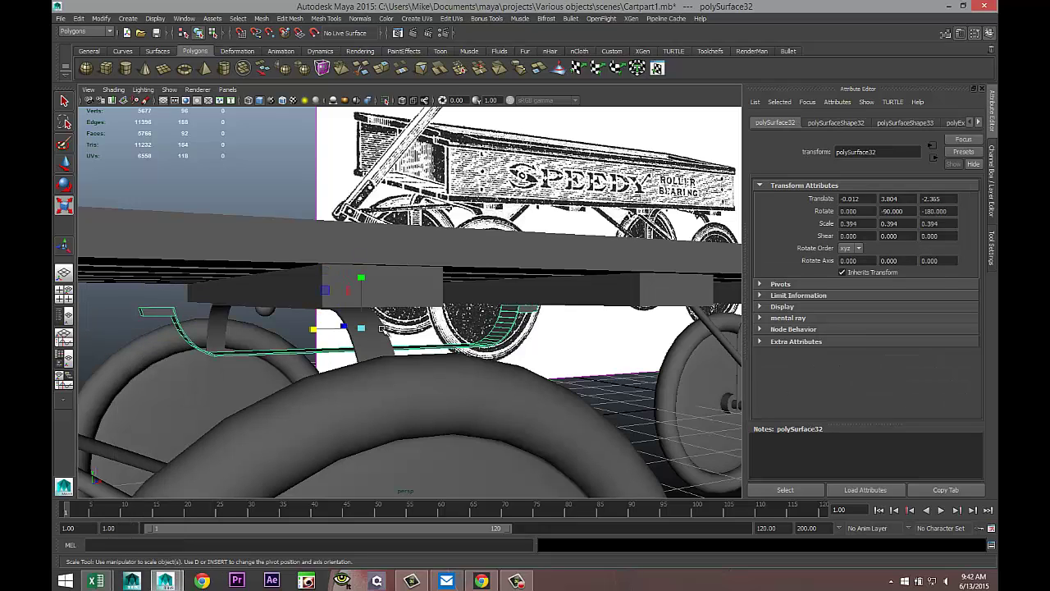
{"action": "key", "text": "w"}
{"action": "left_click_drag", "start_coordinate": [358, 271], "coordinate": [358, 237]}
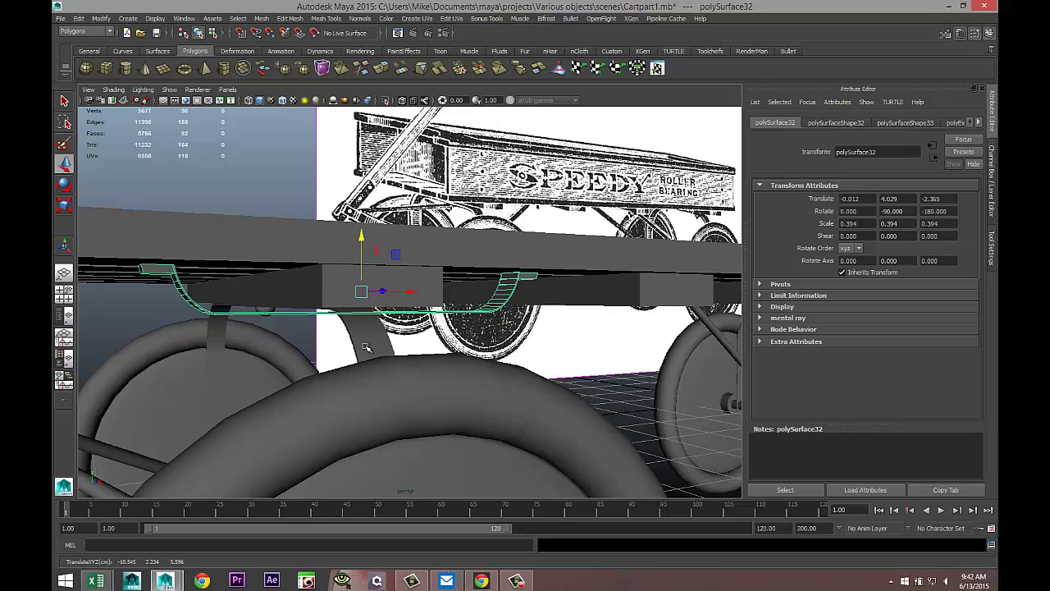
Move the bracket inward along the axle to a Z translation of about -1.405 and raise it slightly to Y 4.045.
{"action": "left_click_drag", "start_coordinate": [361, 348], "coordinate": [384, 345], "text": "alt"}
{"action": "left_click_drag", "start_coordinate": [452, 259], "coordinate": [548, 238], "text": "alt"}
{"action": "left_click_drag", "start_coordinate": [506, 297], "coordinate": [500, 323], "text": "alt"}
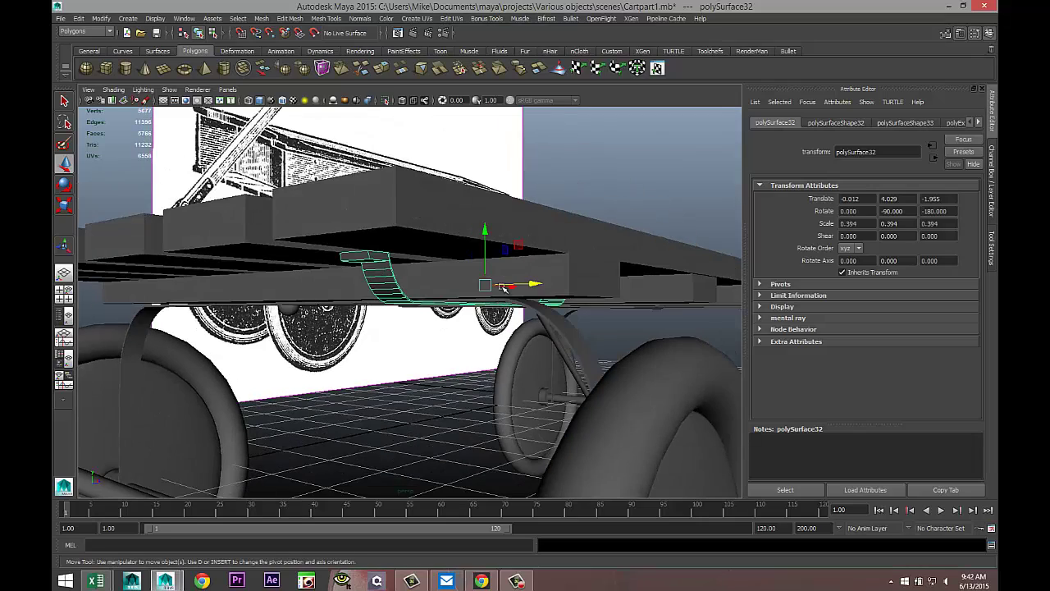
{"action": "left_click_drag", "start_coordinate": [487, 233], "coordinate": [505, 298]}
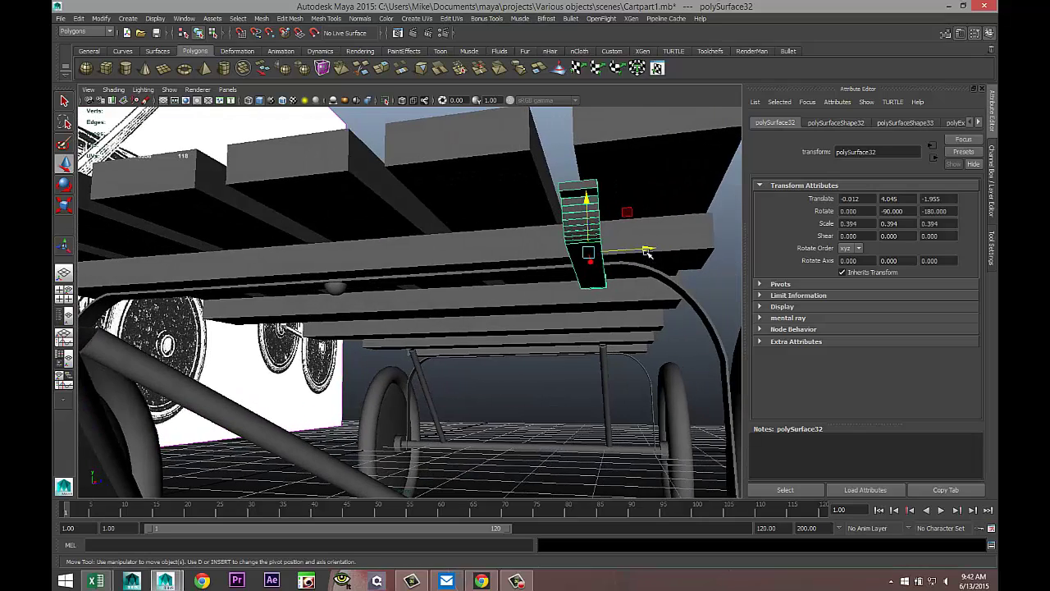
{"action": "left_click_drag", "start_coordinate": [647, 254], "coordinate": [579, 260]}
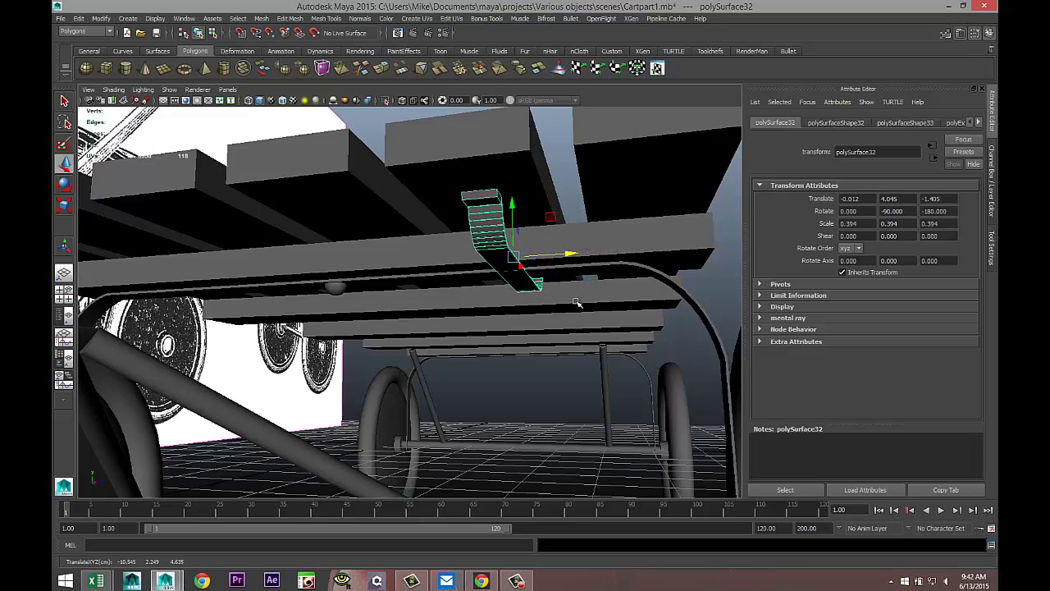
Extrude all faces of the bracket strip with a thickness of 0.1.
{"action": "left_click_drag", "start_coordinate": [578, 303], "coordinate": [529, 347], "text": "alt"}
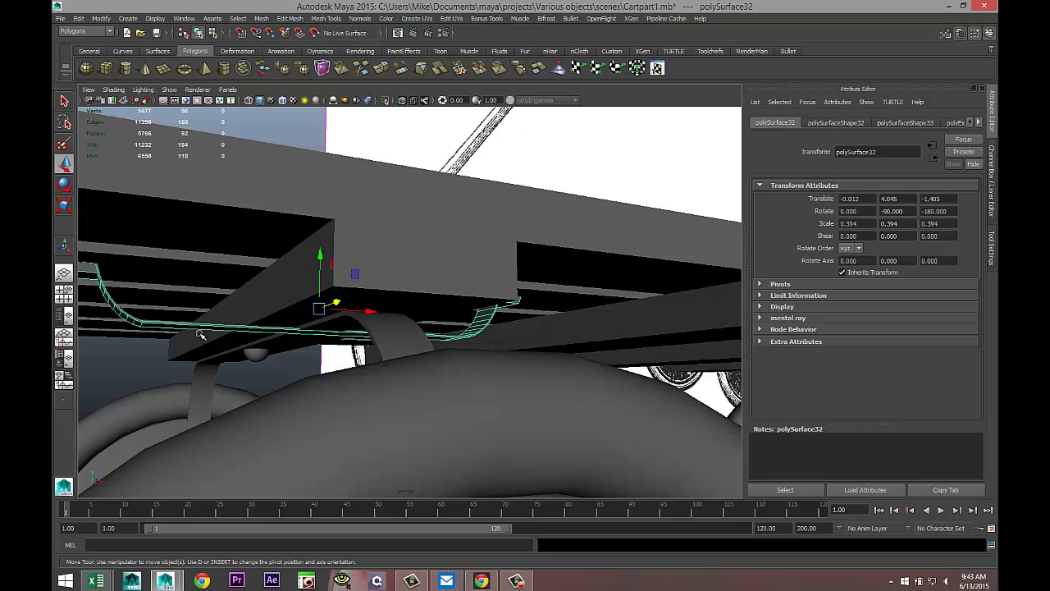
{"action": "left_click", "coordinate": [288, 20]}
{"action": "left_click", "coordinate": [328, 305]}
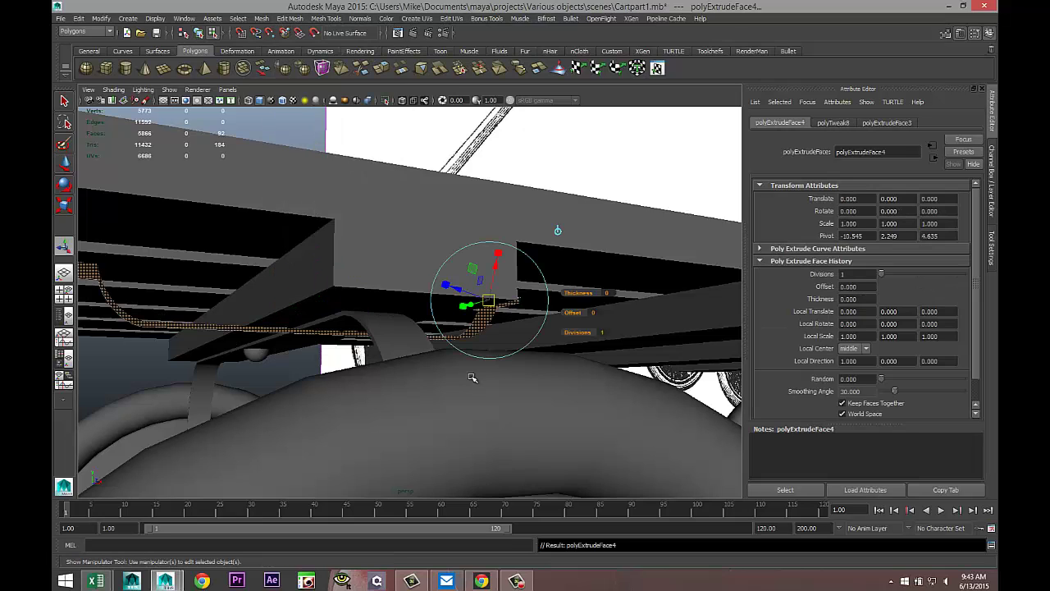
{"action": "left_click_drag", "start_coordinate": [584, 295], "coordinate": [581, 293]}
{"action": "left_click", "coordinate": [610, 293]}
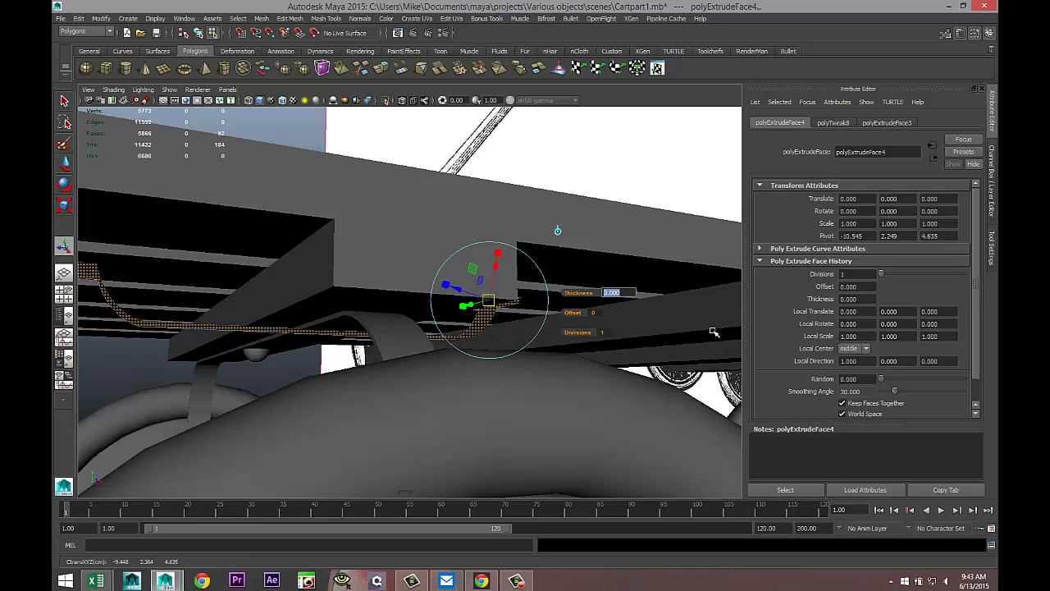
{"action": "type", "text": "0.1"}
{"action": "key", "text": "Return"}
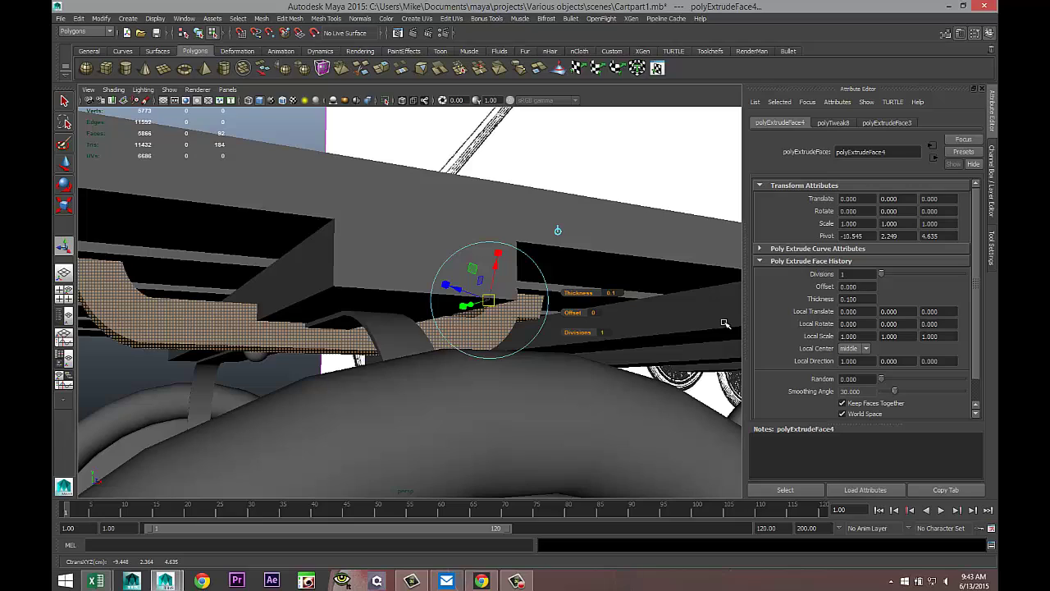
Set the bracket extrusion's thickness to 0.01.
{"action": "left_click", "coordinate": [614, 293]}
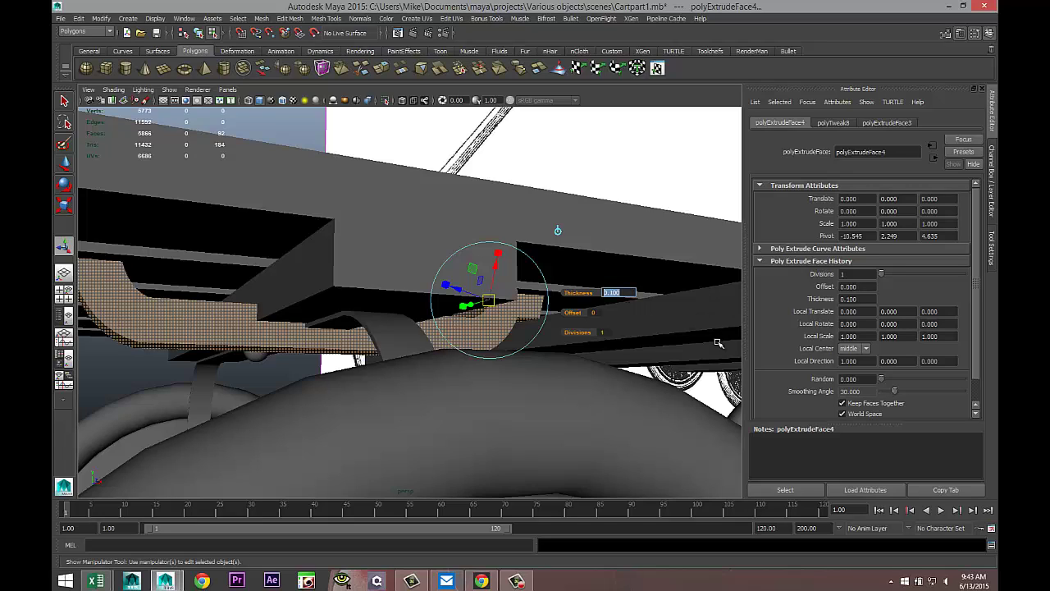
{"action": "type", "text": "0.01"}
{"action": "key", "text": "Return"}
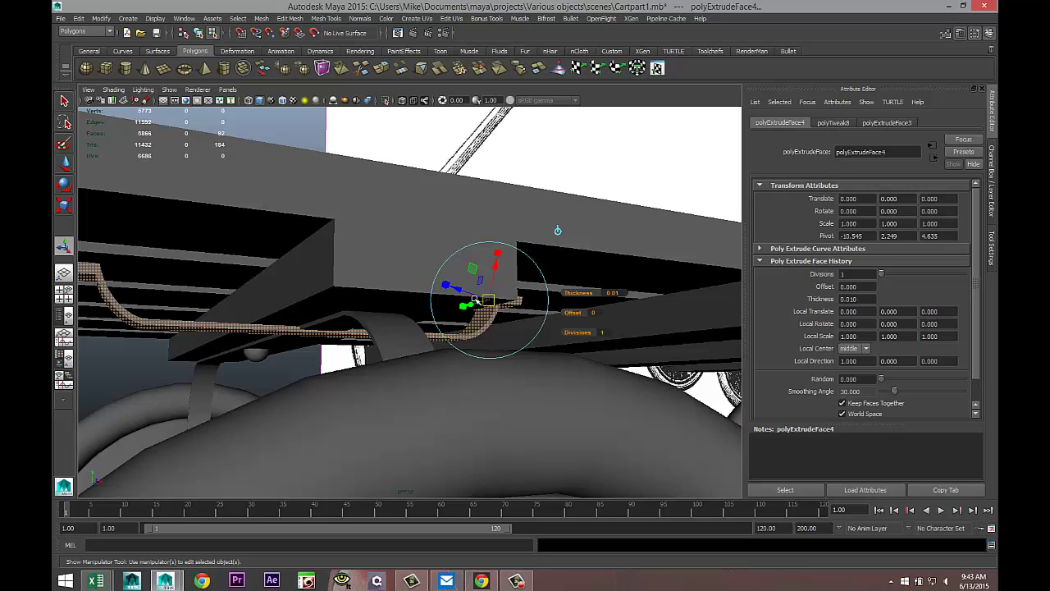
In the front view, lower the vertices of the bracket's curves and middle strip slightly, excluding the end tabs, and return to the perspective view.
{"action": "left_click_drag", "start_coordinate": [357, 316], "coordinate": [319, 331], "text": "alt"}
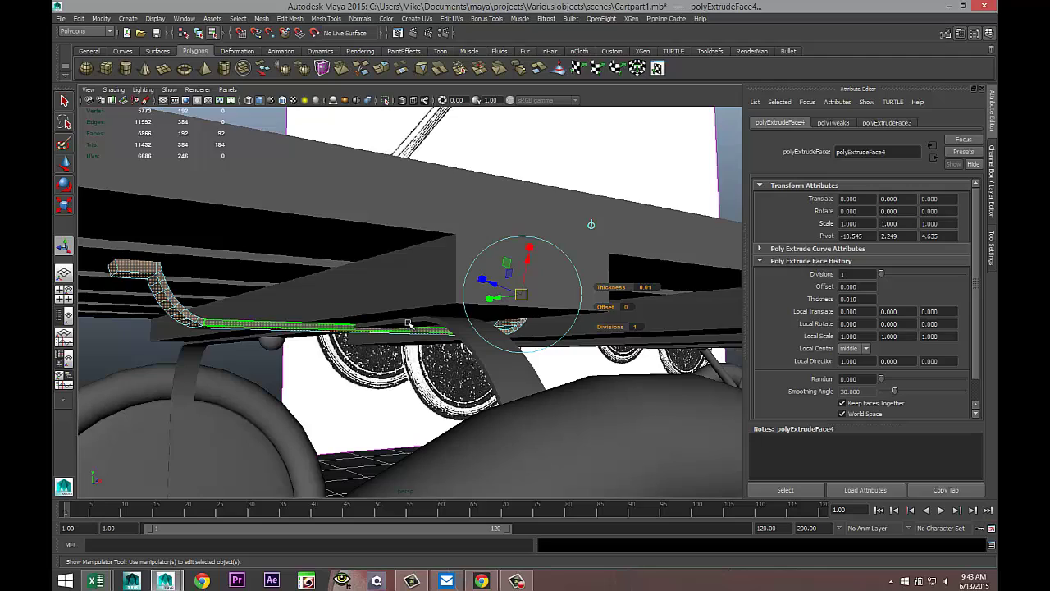
{"action": "left_click_drag", "start_coordinate": [374, 363], "coordinate": [360, 367], "text": "alt"}
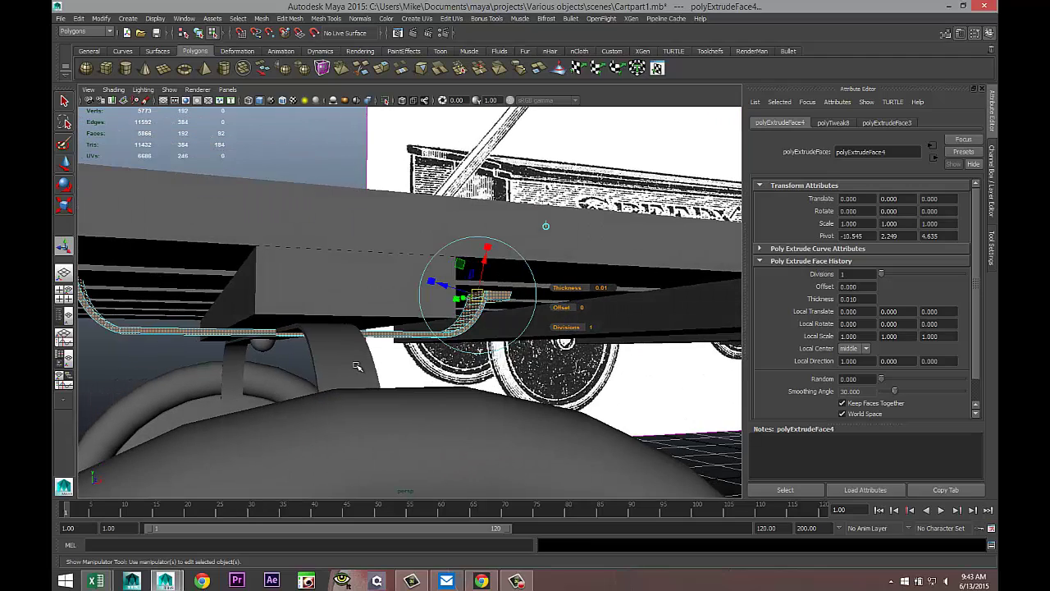
{"action": "middle_click_drag", "start_coordinate": [359, 366], "coordinate": [399, 379], "text": "alt"}
{"action": "left_click_drag", "start_coordinate": [399, 378], "coordinate": [369, 382], "text": "alt"}
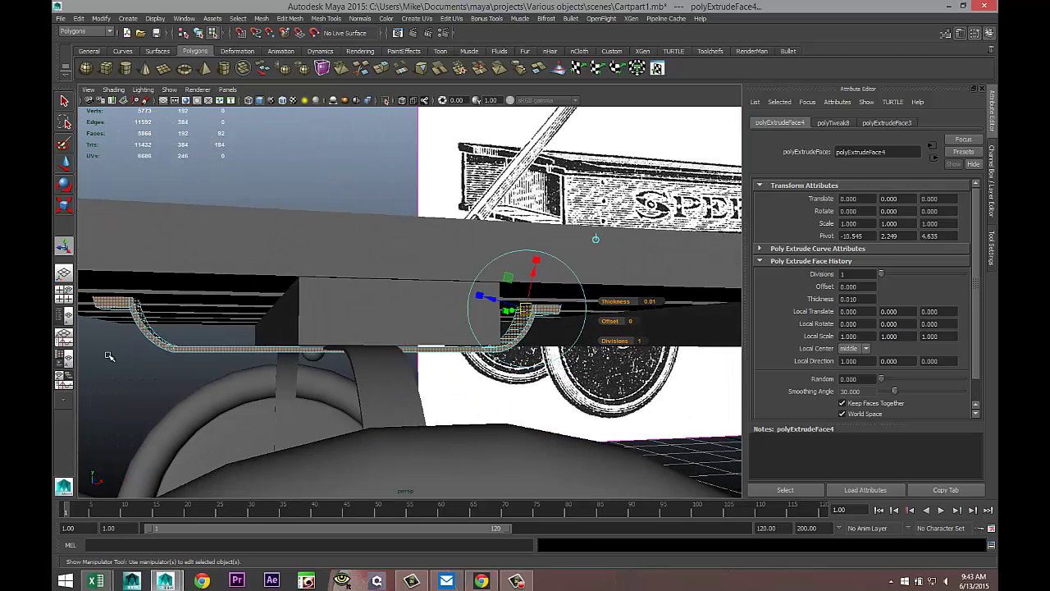
{"action": "right_click_drag", "start_coordinate": [144, 336], "coordinate": [113, 327]}
{"action": "left_click", "coordinate": [63, 292]}
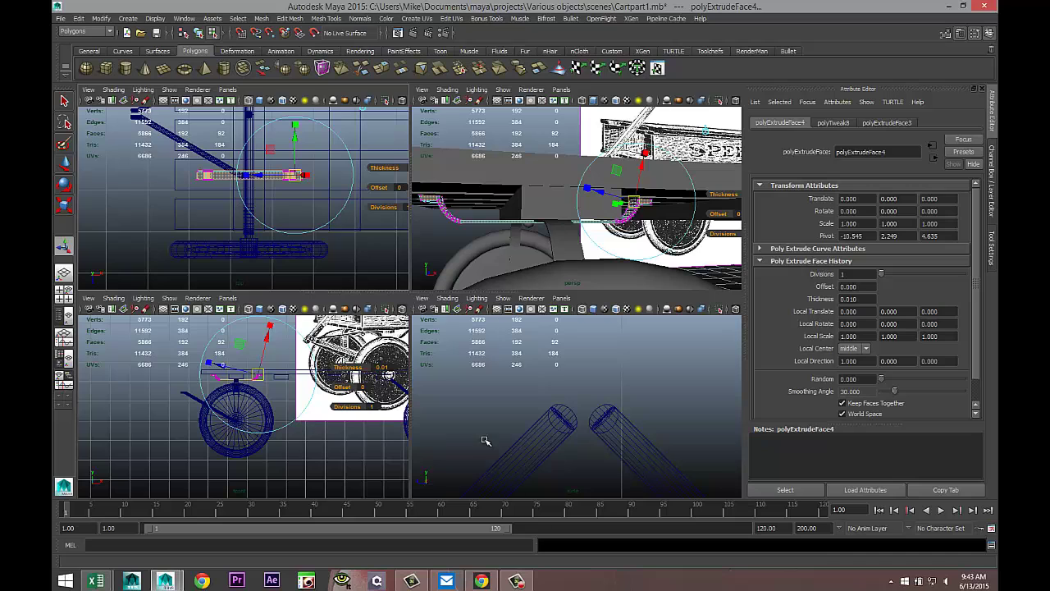
{"action": "key", "text": "space"}
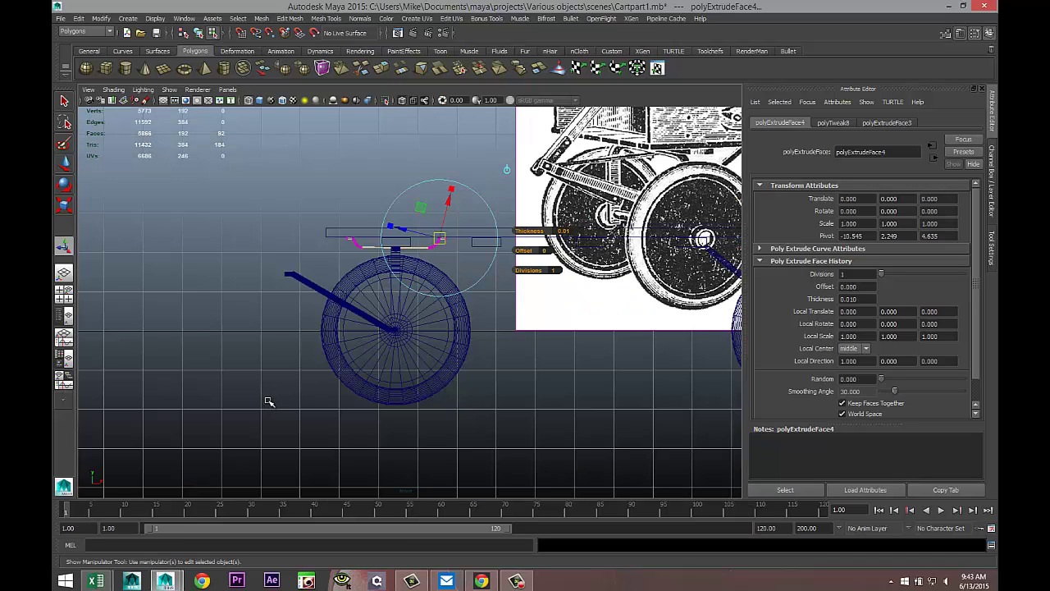
{"action": "key", "text": "f"}
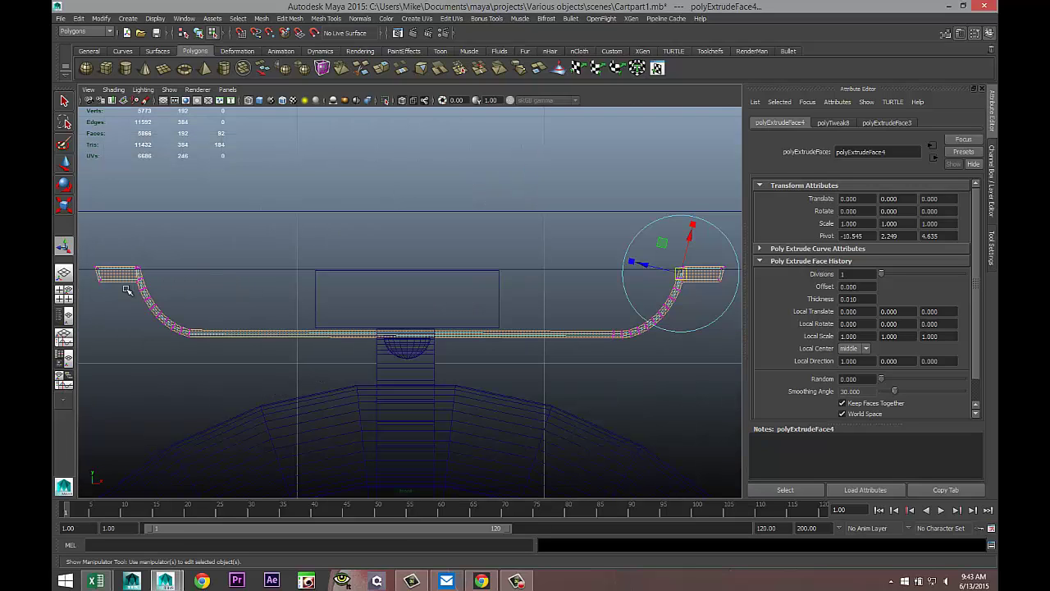
{"action": "left_click_drag", "start_coordinate": [117, 285], "coordinate": [698, 375]}
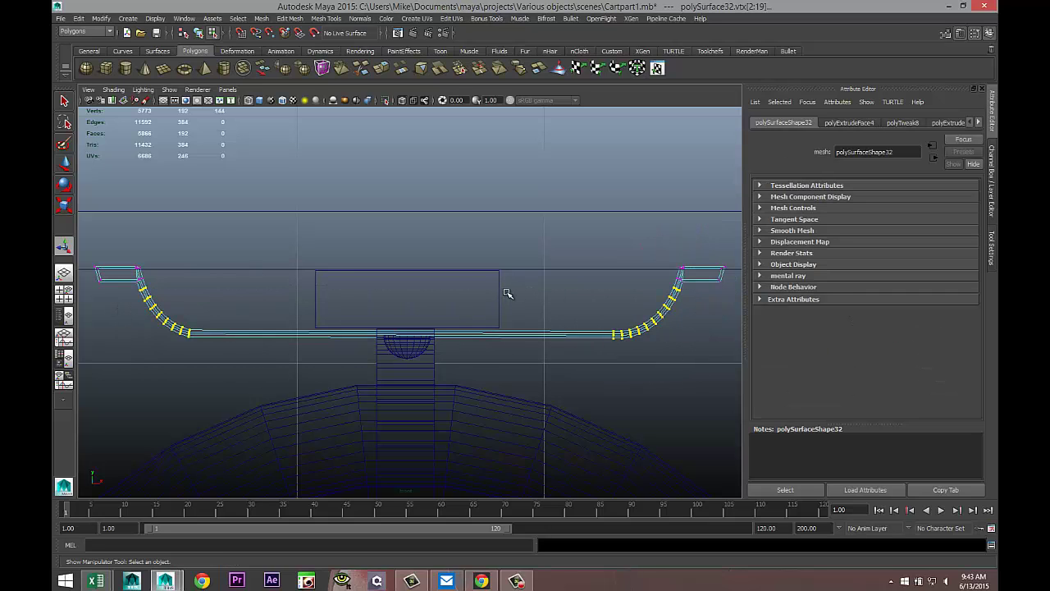
{"action": "key", "text": "w"}
{"action": "left_click_drag", "start_coordinate": [410, 259], "coordinate": [410, 267]}
{"action": "key", "text": "space"}
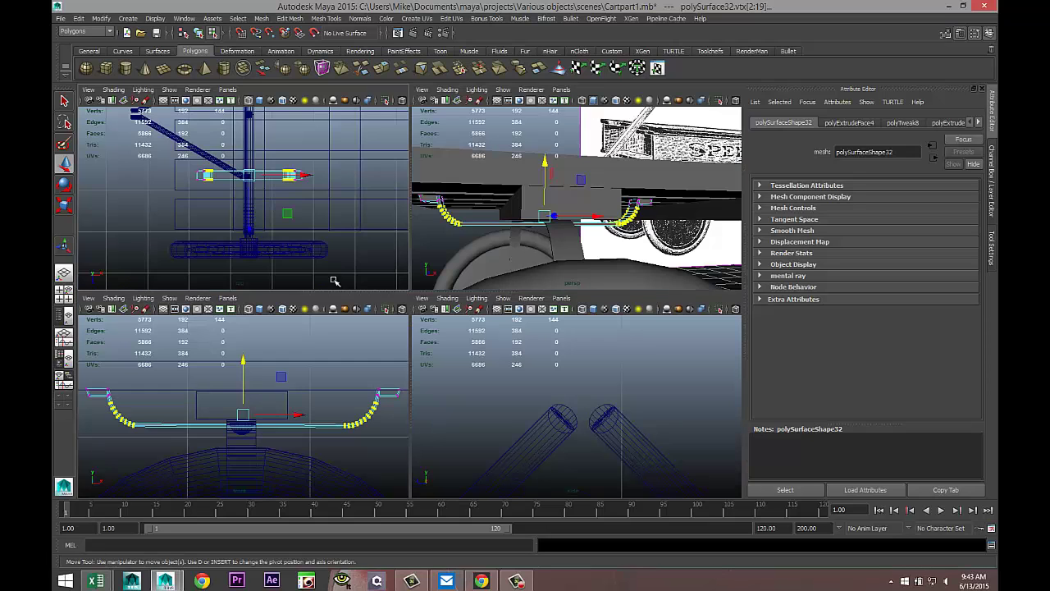
{"action": "key", "text": "space"}
{"action": "left_click", "coordinate": [562, 252]}
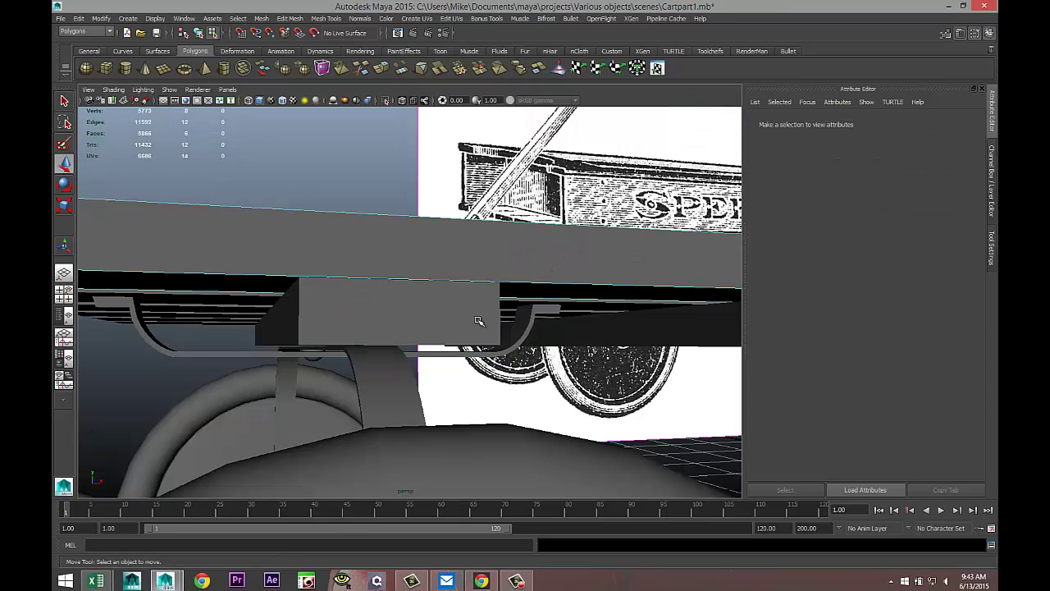
Duplicate the half-sphere bolt head on the underside of the front axle bracket in object mode.
{"action": "left_click_drag", "start_coordinate": [375, 357], "coordinate": [350, 345], "text": "alt"}
{"action": "left_click", "coordinate": [351, 346]}
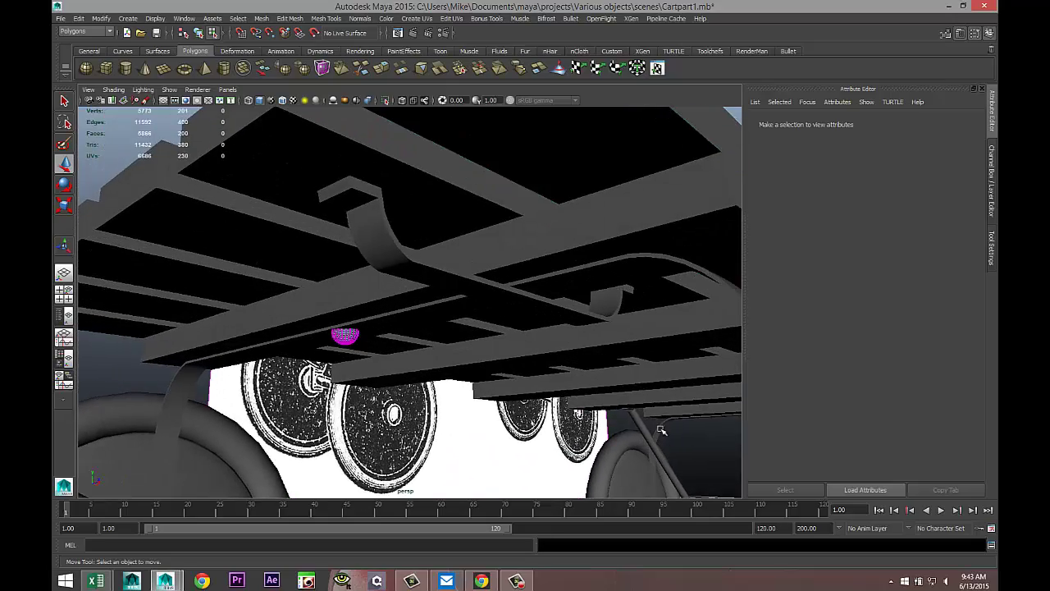
{"action": "right_click_drag", "start_coordinate": [345, 336], "coordinate": [385, 316]}
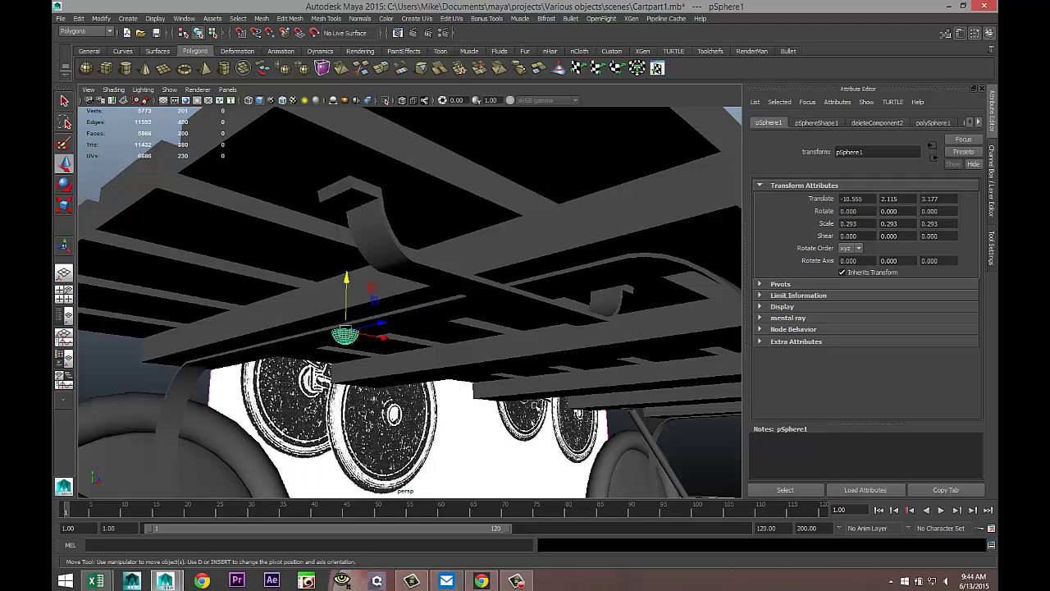
{"action": "key", "text": "ctrl+d"}
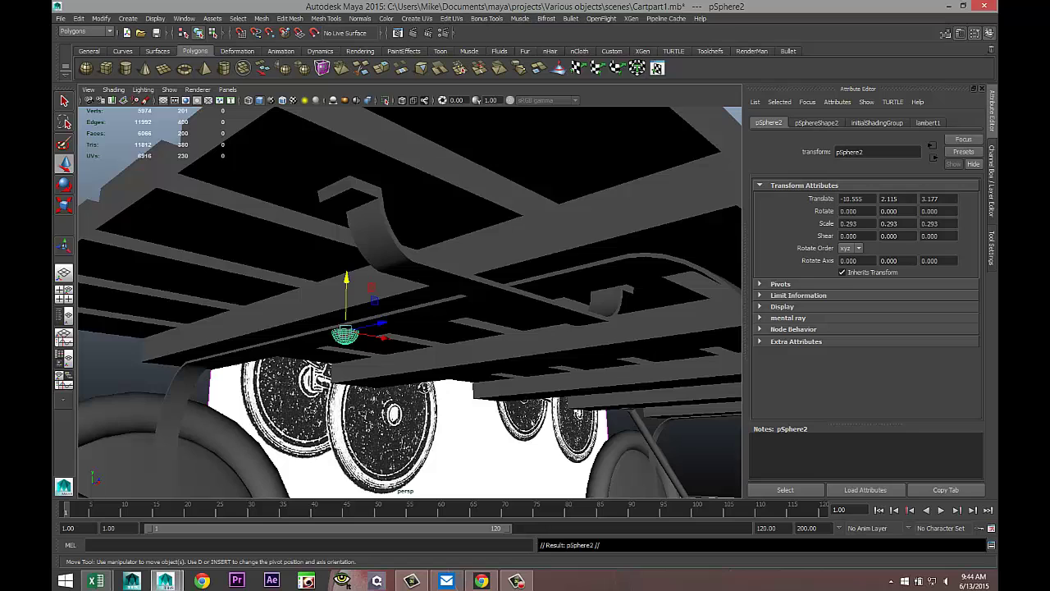
Move the duplicated bolt head beneath one end of the new bracket, to about X -9.406 and Z 4.625.
{"action": "left_click_drag", "start_coordinate": [386, 316], "coordinate": [637, 239], "text": "alt"}
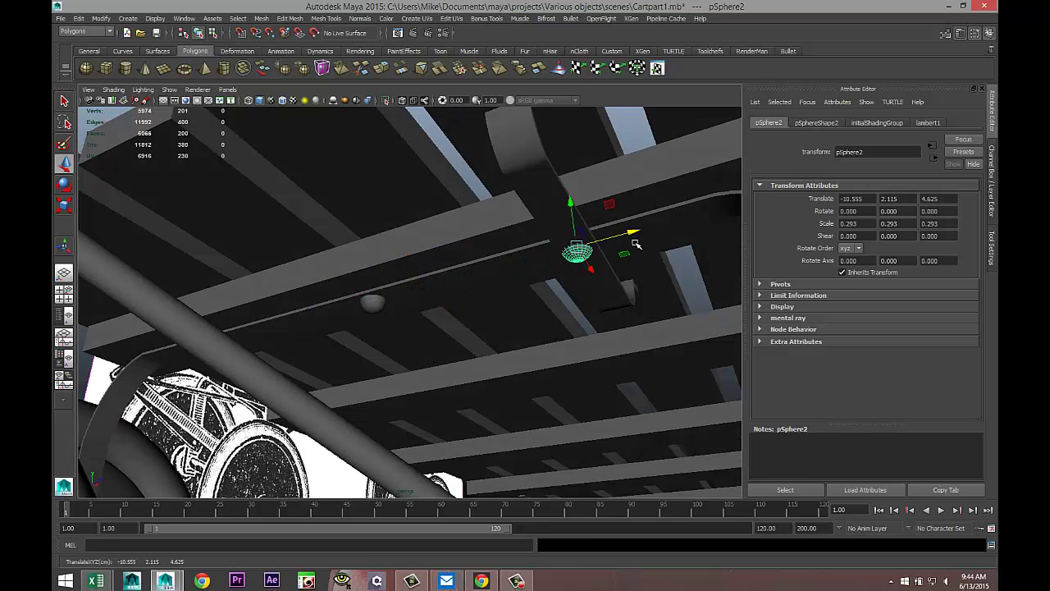
{"action": "left_click_drag", "start_coordinate": [602, 342], "coordinate": [615, 263], "text": "alt"}
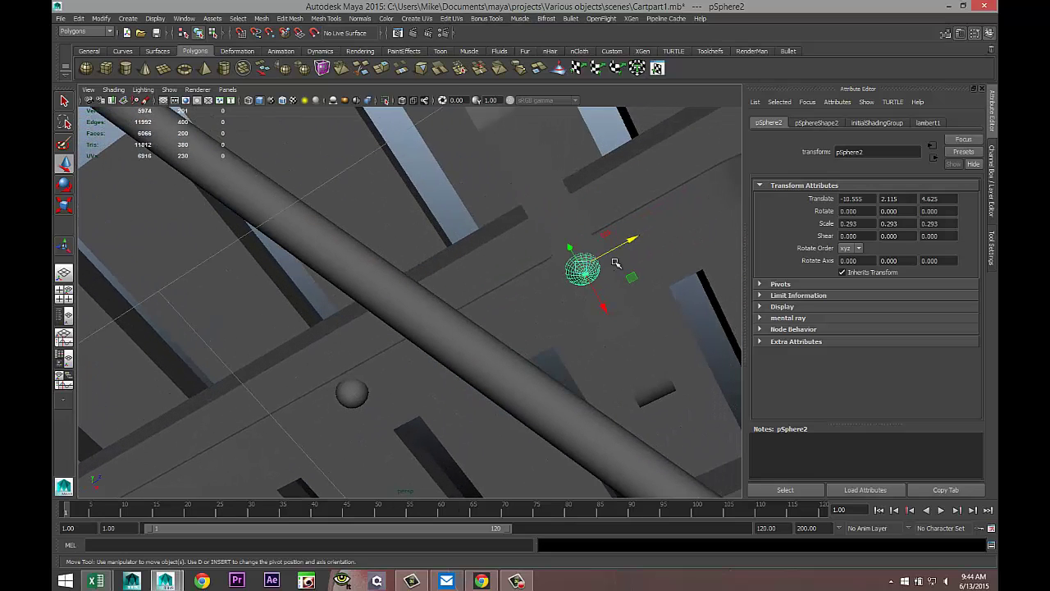
{"action": "left_click_drag", "start_coordinate": [591, 304], "coordinate": [591, 438], "text": "alt"}
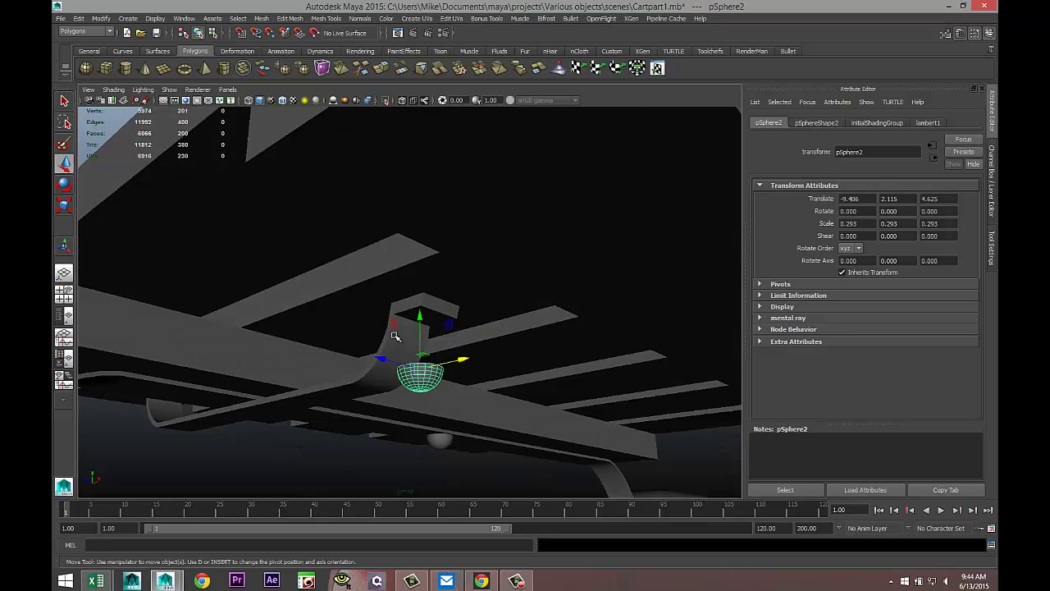
Raise the bolt head to Y 2.338, scale it uniformly to 0.145, and center it on the bracket's end tab at X -9.363.
{"action": "left_click_drag", "start_coordinate": [421, 326], "coordinate": [422, 273]}
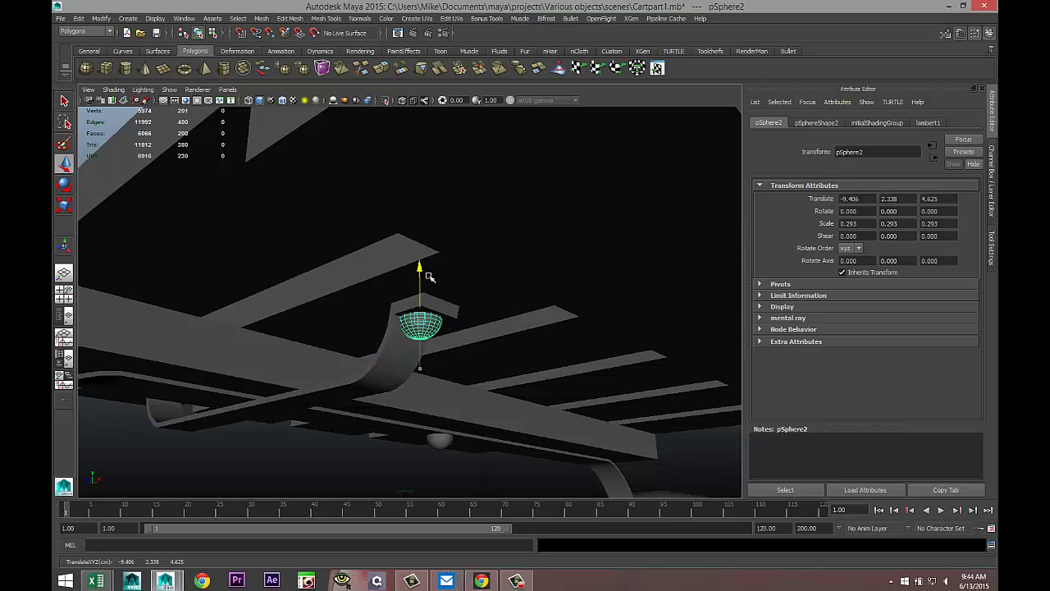
{"action": "mouse_move", "coordinate": [458, 310]}
{"action": "left_mouse_down"}
{"action": "mouse_move", "coordinate": [462, 300]}
{"action": "mouse_move", "coordinate": [405, 325]}
{"action": "mouse_move", "coordinate": [481, 277]}
{"action": "mouse_move", "coordinate": [473, 297]}
{"action": "left_mouse_up"}
{"action": "key", "text": "r"}
{"action": "key", "text": "f"}
{"action": "scroll", "coordinate": [412, 326], "scroll_direction": "down", "scroll_amount": 5}
{"action": "key", "text": "w"}
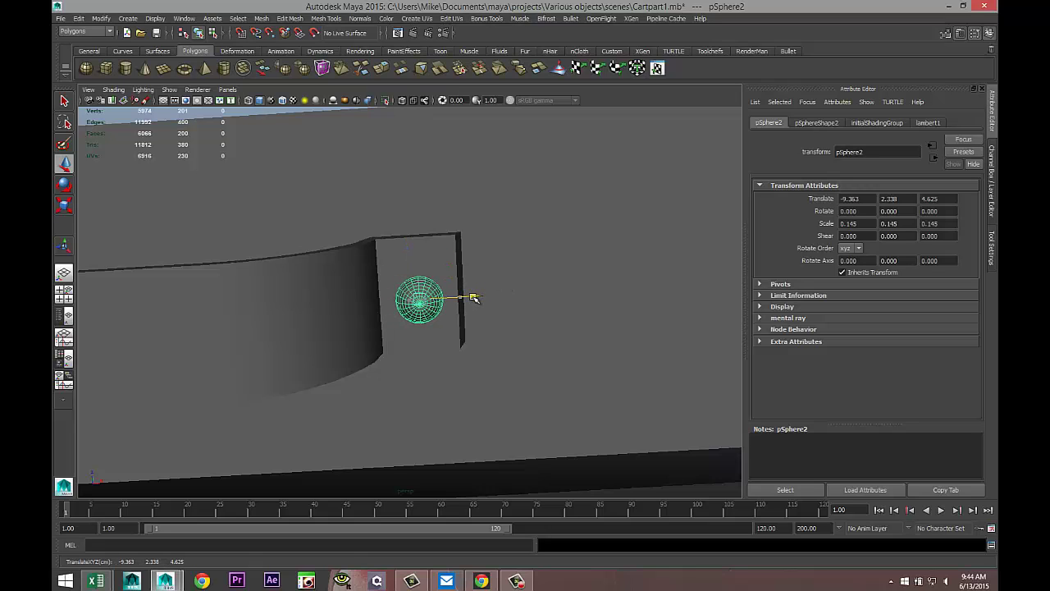
{"action": "scroll", "coordinate": [472, 305], "scroll_direction": "down", "scroll_amount": 3}
Duplicate the bolt head and place the copy on the bracket's opposite end tab at X -11.723.
{"action": "middle_click_drag", "start_coordinate": [454, 359], "coordinate": [710, 328], "text": "alt"}
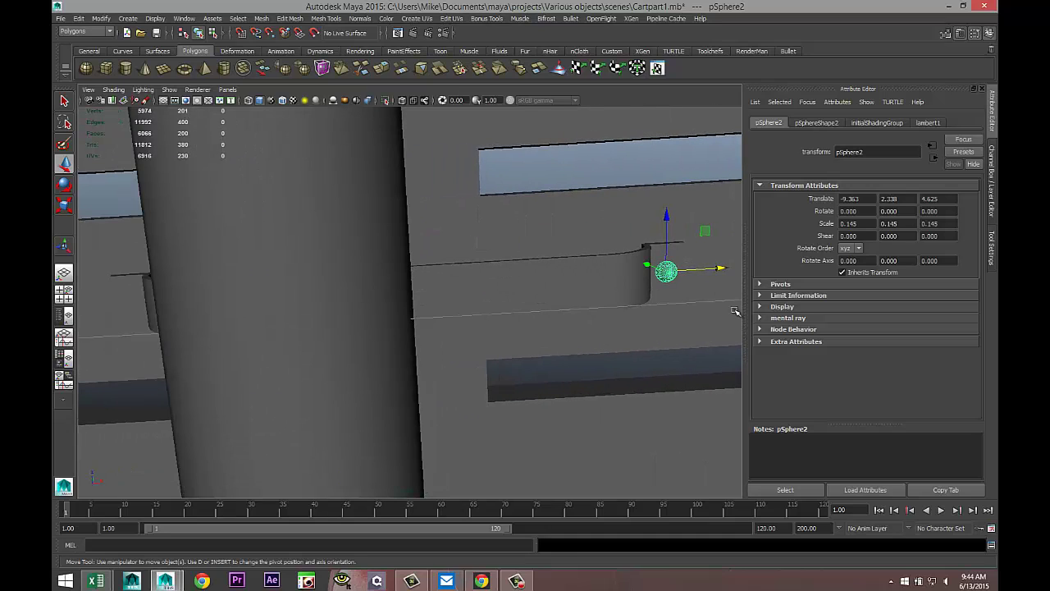
{"action": "key", "text": "ctrl+d"}
{"action": "left_click_drag", "start_coordinate": [720, 270], "coordinate": [186, 333]}
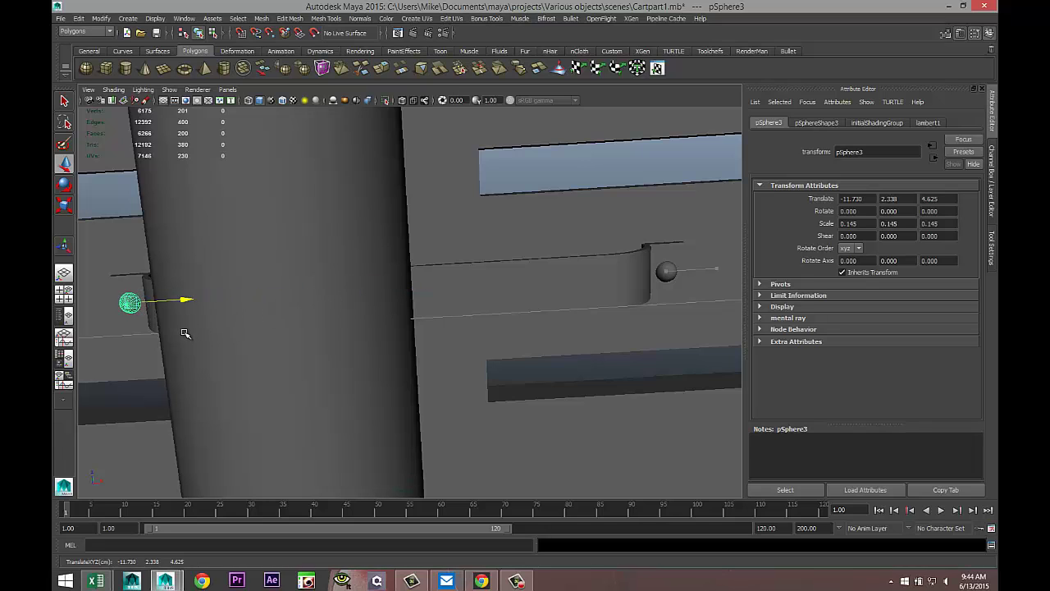
{"action": "key", "text": "f"}
{"action": "scroll", "coordinate": [297, 345], "scroll_direction": "down", "scroll_amount": 5}
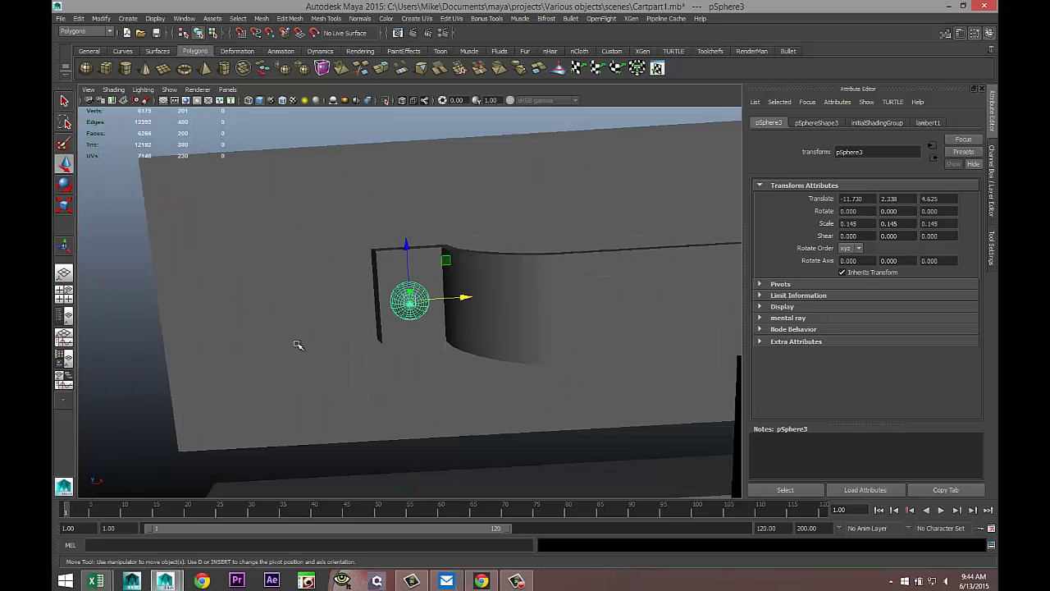
{"action": "scroll", "coordinate": [298, 344], "scroll_direction": "up", "scroll_amount": 2}
{"action": "left_click_drag", "start_coordinate": [466, 296], "coordinate": [576, 402]}
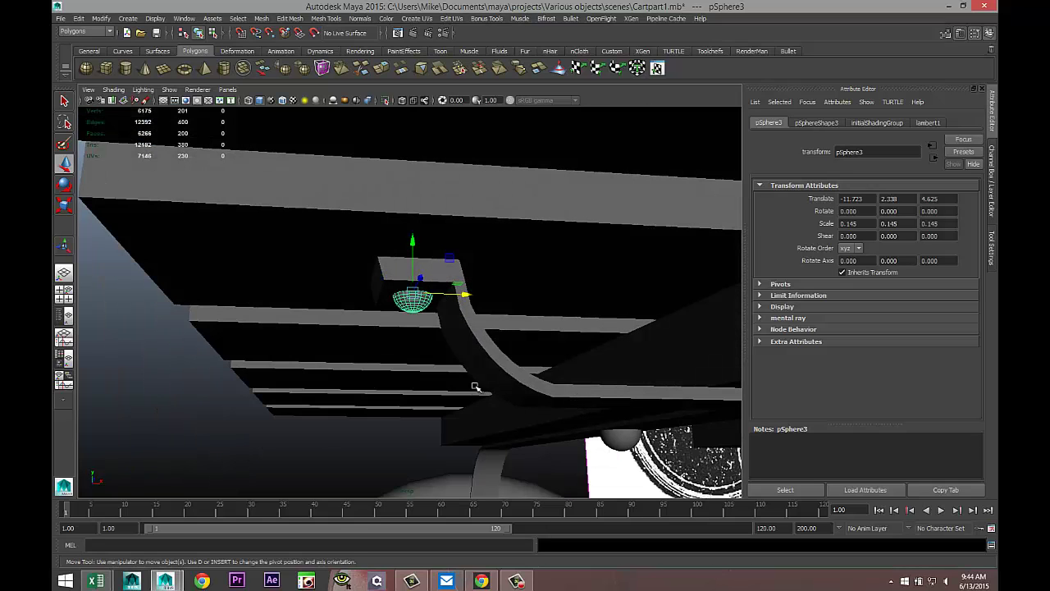
Combine the curved bracket with its two bolt heads into one mesh and center its pivot.
{"action": "left_click", "coordinate": [488, 359]}
{"action": "left_click_drag", "start_coordinate": [489, 359], "coordinate": [249, 355], "text": "alt"}
{"action": "left_click", "coordinate": [601, 304]}
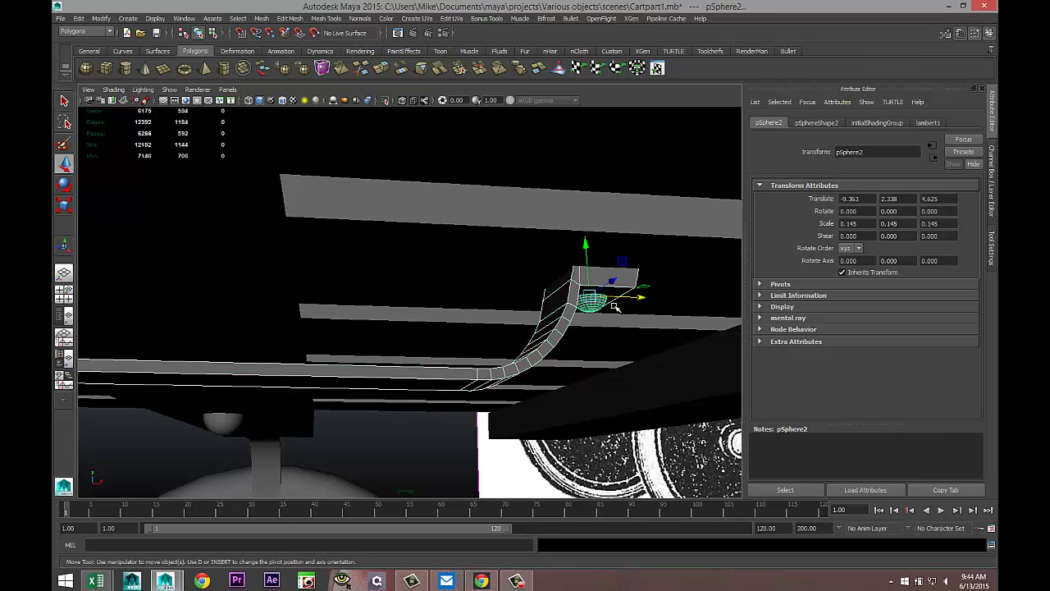
{"action": "left_click", "coordinate": [260, 21]}
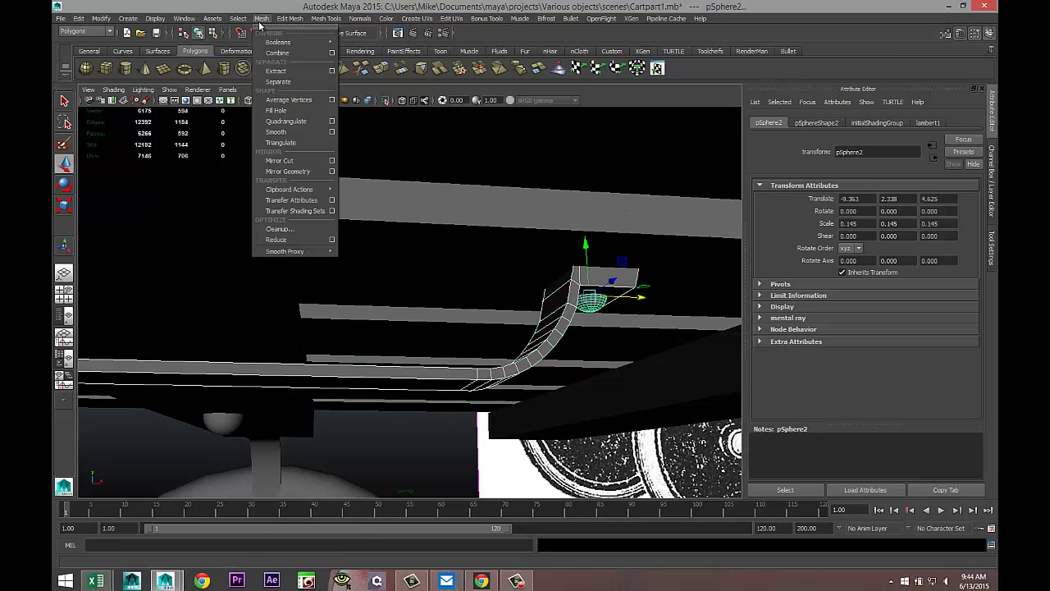
{"action": "left_click", "coordinate": [278, 53]}
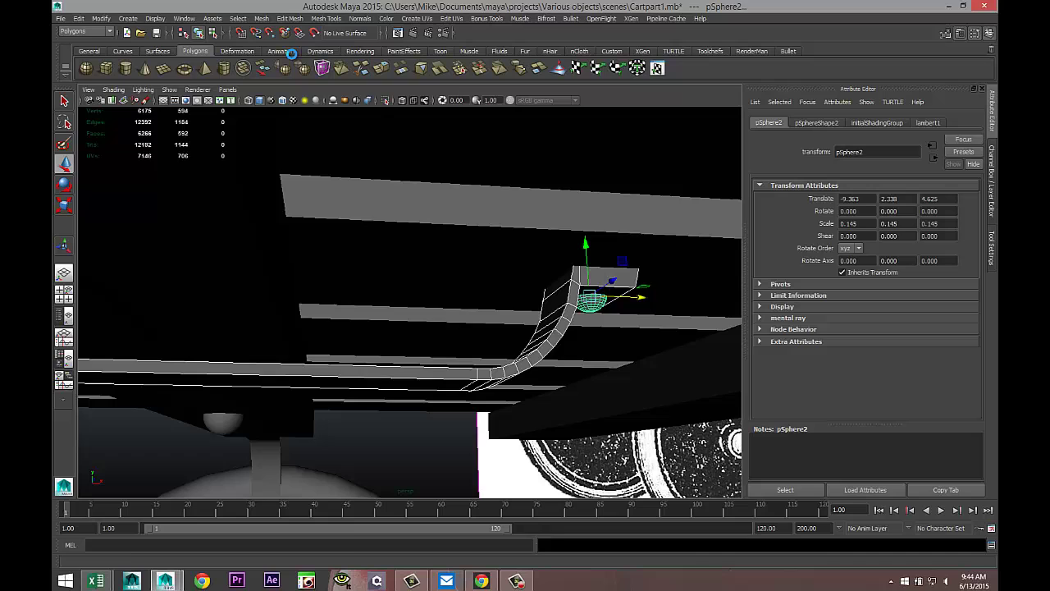
{"action": "left_click", "coordinate": [99, 19]}
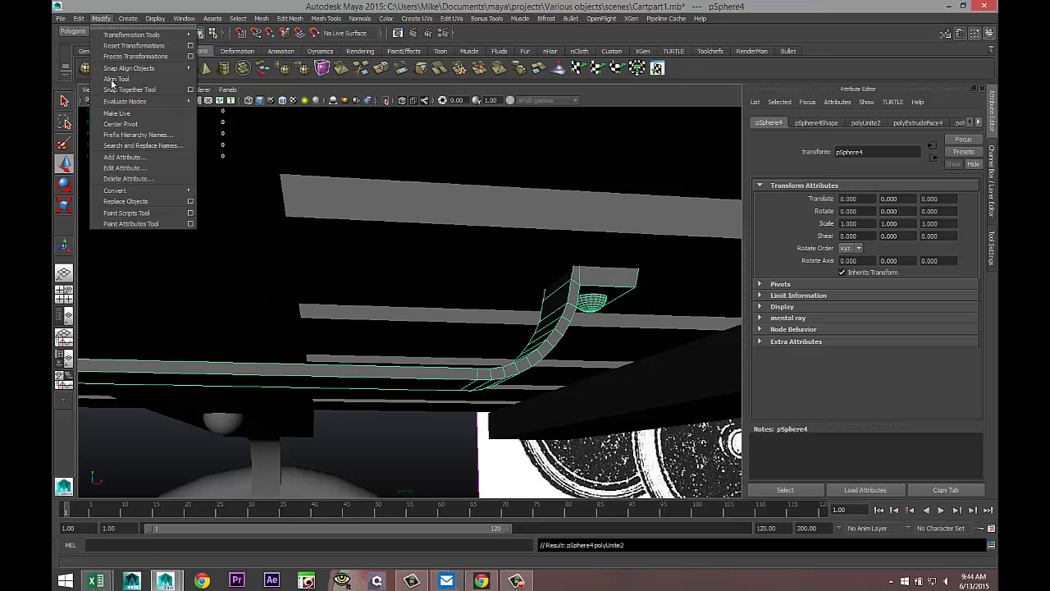
{"action": "left_click", "coordinate": [123, 123]}
In the top view, shift the combined bracket slightly along the front axle to Translate Z -0.027.
{"action": "left_click", "coordinate": [64, 291]}
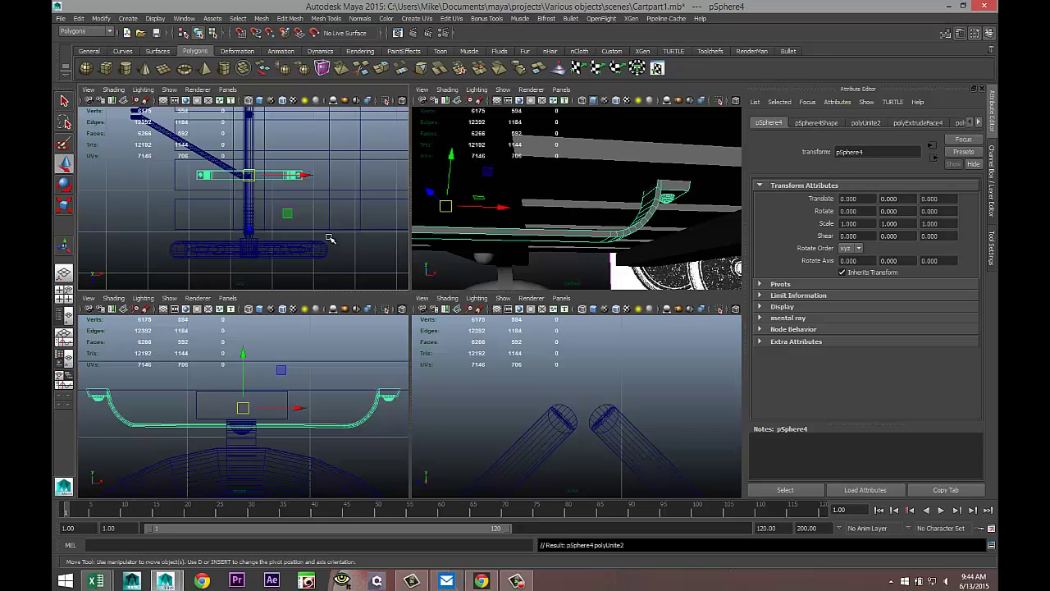
{"action": "key", "text": "space"}
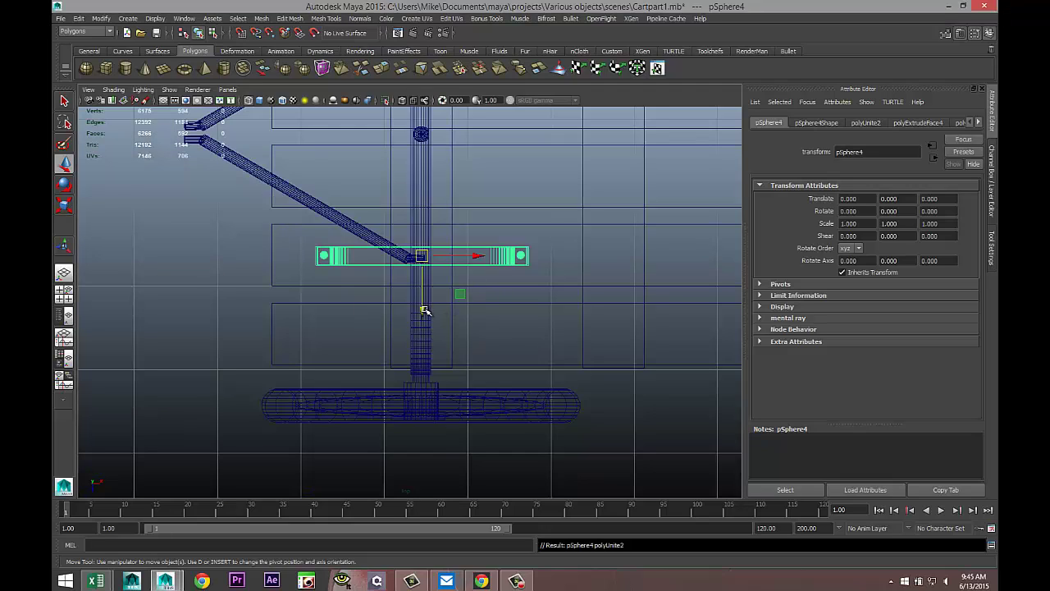
{"action": "left_click_drag", "start_coordinate": [425, 310], "coordinate": [423, 309]}
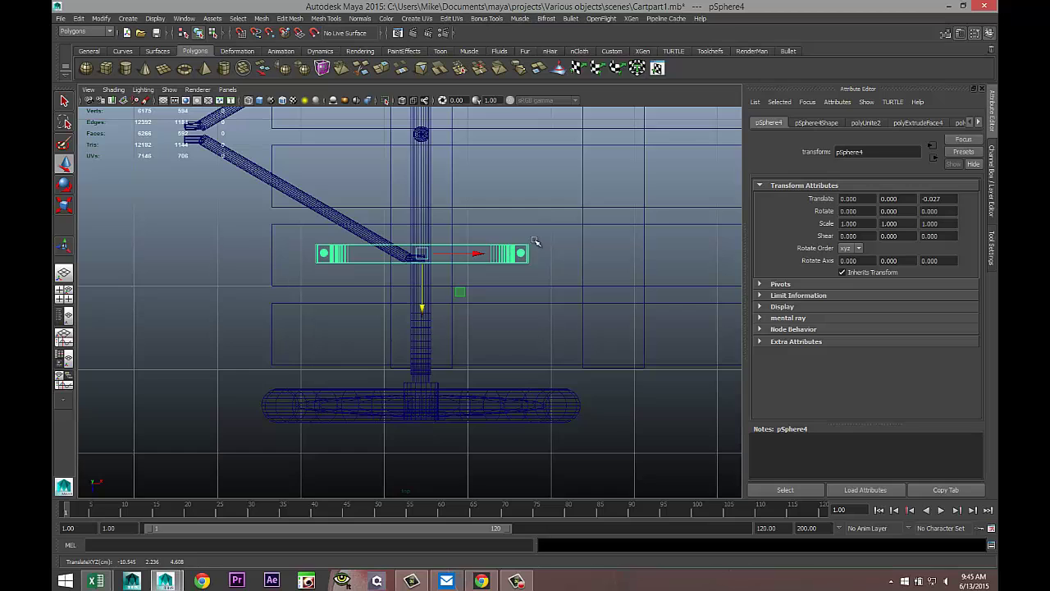
Duplicate the combined bracket and move the copy along the front axle to the opposite brace arm, at Translate Z -2.872.
{"action": "middle_click_drag", "start_coordinate": [534, 242], "coordinate": [534, 418], "text": "alt"}
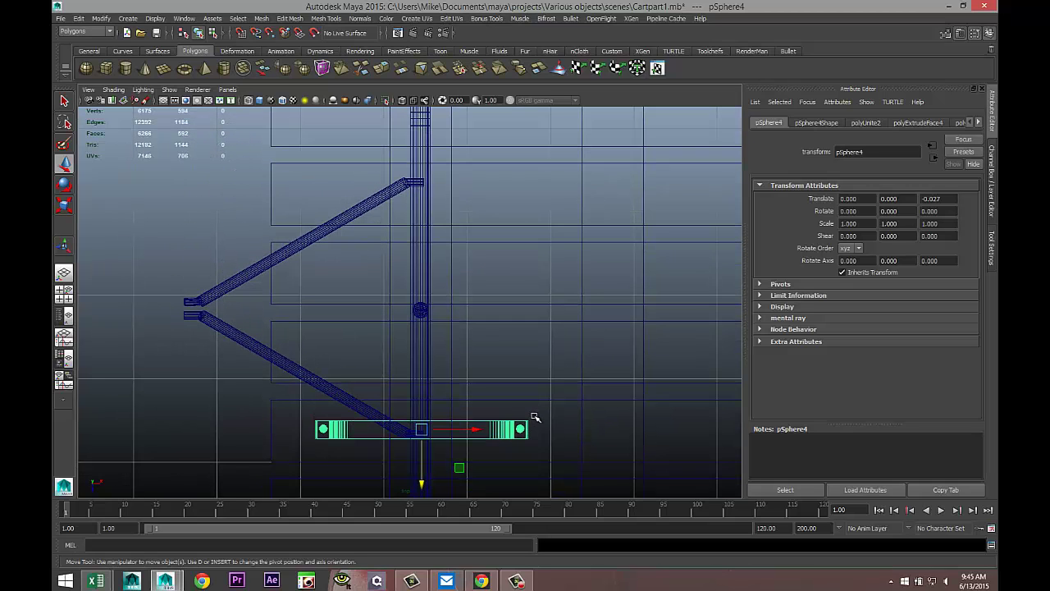
{"action": "key", "text": "ctrl+d"}
{"action": "scroll", "coordinate": [527, 313], "scroll_direction": "down", "scroll_amount": 3}
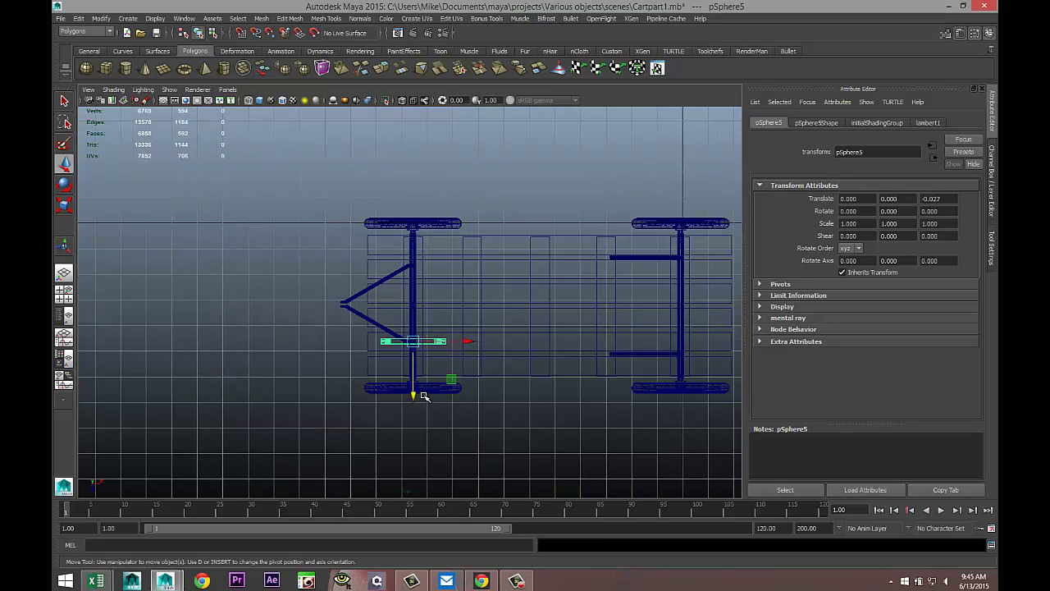
{"action": "left_click_drag", "start_coordinate": [415, 396], "coordinate": [419, 324]}
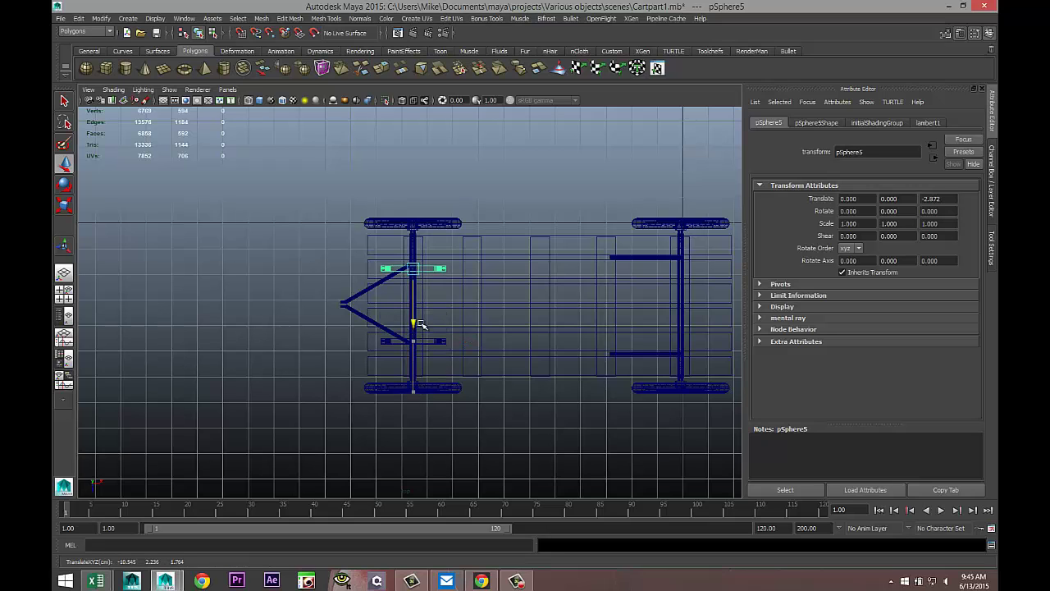
{"action": "key", "text": "f"}
{"action": "scroll", "coordinate": [424, 322], "scroll_direction": "down", "scroll_amount": 10}
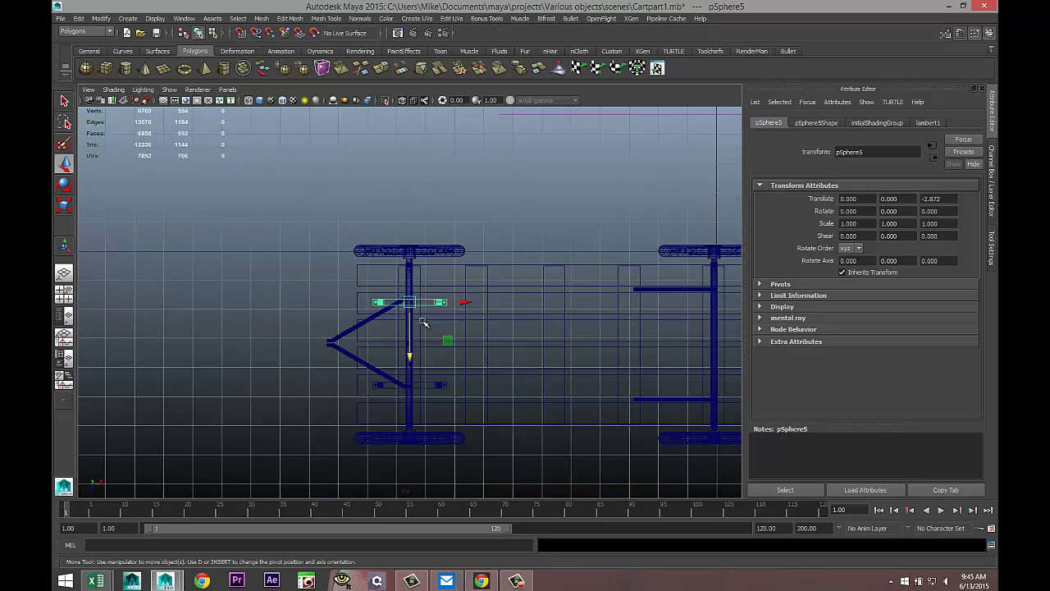
Examine both spring brackets beneath the deck in the perspective view.
{"action": "left_click", "coordinate": [66, 297]}
{"action": "key", "text": "space"}
{"action": "left_click_drag", "start_coordinate": [515, 225], "coordinate": [474, 335], "text": "alt"}
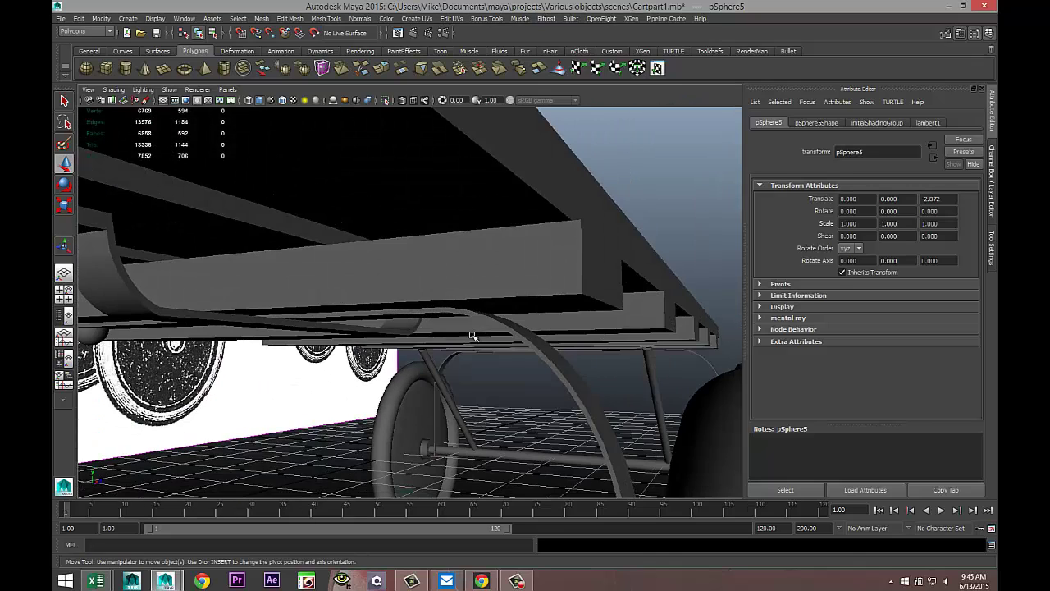
{"action": "middle_click_drag", "start_coordinate": [473, 334], "coordinate": [591, 242], "text": "alt"}
{"action": "scroll", "coordinate": [589, 246], "scroll_direction": "down", "scroll_amount": 3}
{"action": "scroll", "coordinate": [586, 251], "scroll_direction": "down", "scroll_amount": 5}
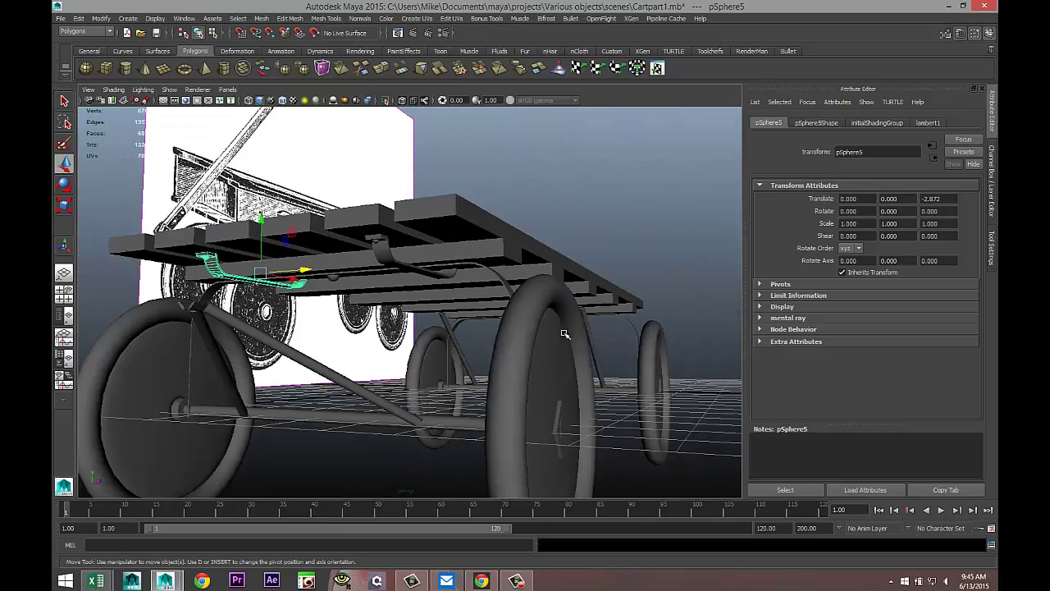
{"action": "mouse_move", "coordinate": [538, 344]}
{"action": "left_mouse_down", "text": "alt"}
{"action": "mouse_move", "coordinate": [503, 348]}
{"action": "mouse_move", "coordinate": [515, 351]}
{"action": "mouse_move", "coordinate": [525, 333]}
{"action": "mouse_move", "coordinate": [519, 349]}
{"action": "left_mouse_up", "text": "alt"}
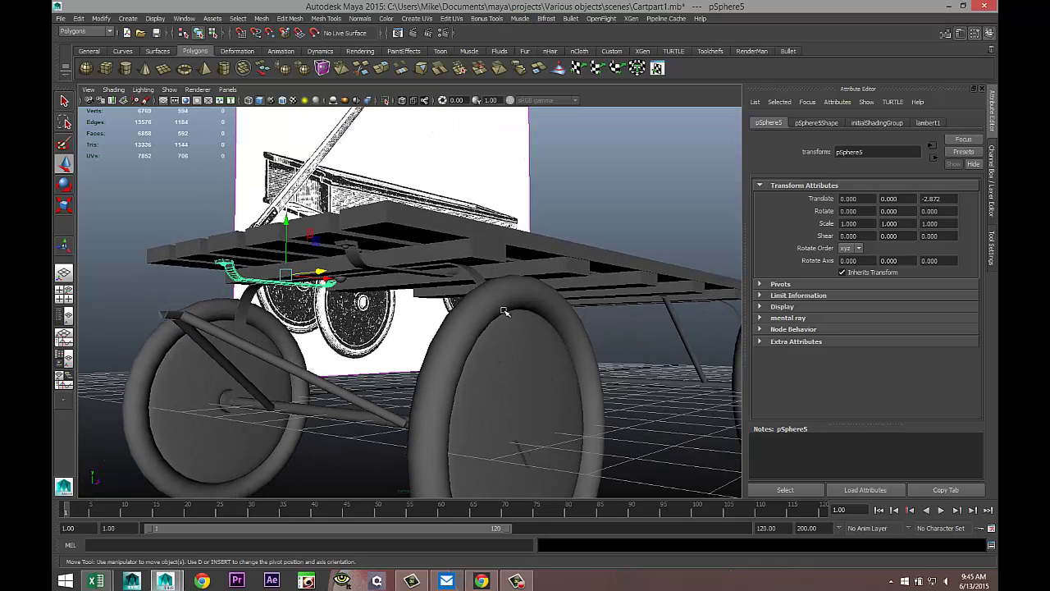
{"action": "scroll", "coordinate": [504, 316], "scroll_direction": "down", "scroll_amount": 5}
Create a long, thin polygon cube as a side board and position it along the deck's near edge, at about X -4.244, Y 3.126.
{"action": "left_click_drag", "start_coordinate": [582, 340], "coordinate": [435, 377], "text": "alt"}
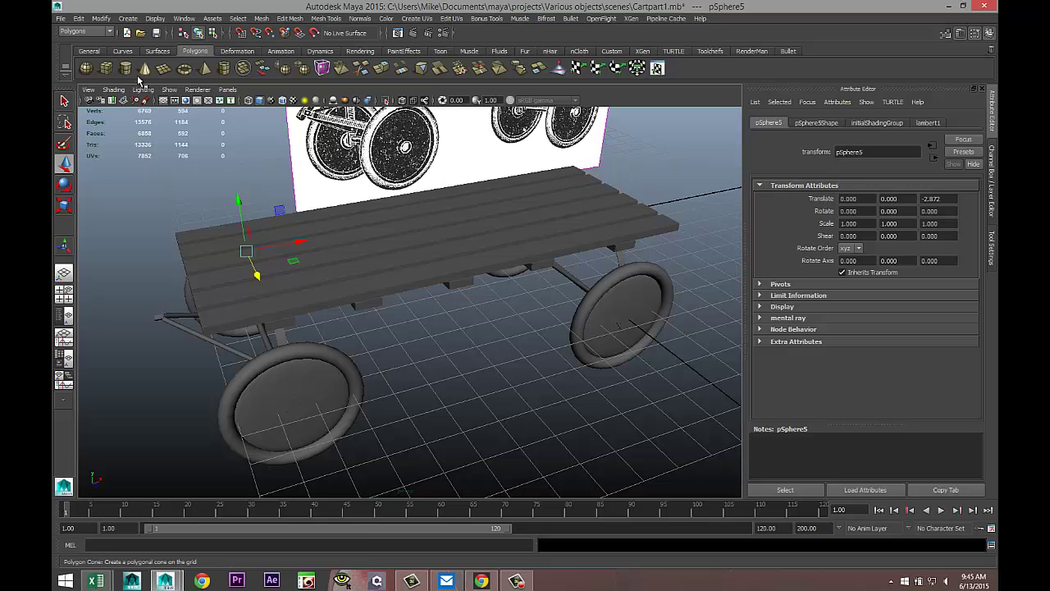
{"action": "left_click", "coordinate": [105, 70]}
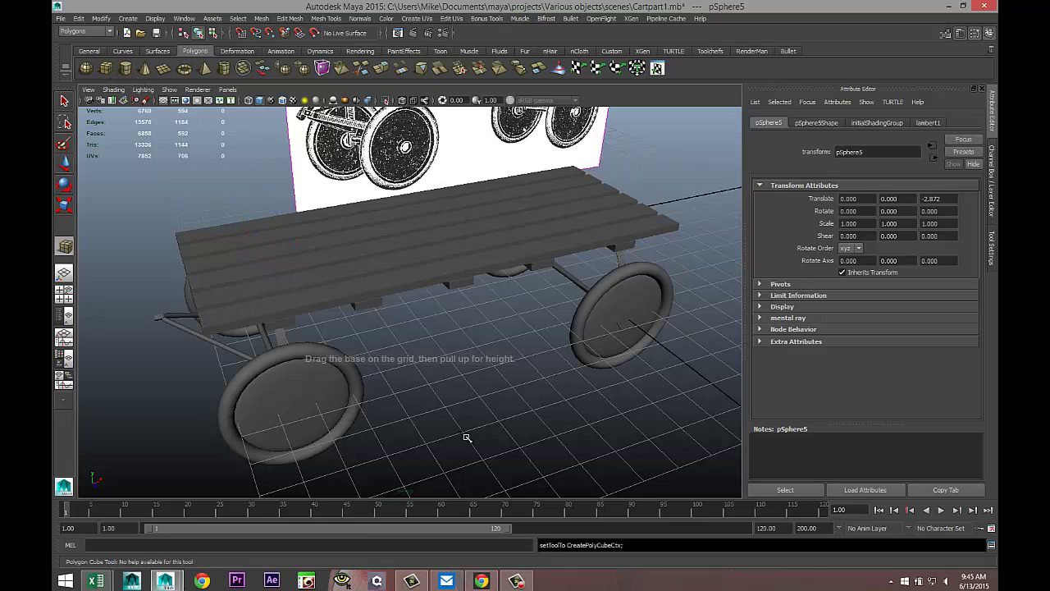
{"action": "left_click_drag", "start_coordinate": [663, 379], "coordinate": [694, 413]}
{"action": "left_click_drag", "start_coordinate": [597, 428], "coordinate": [504, 193]}
In the top view, position the side board at X -2.525 and Z 5.676 along the deck's outer plank.
{"action": "left_click", "coordinate": [64, 293]}
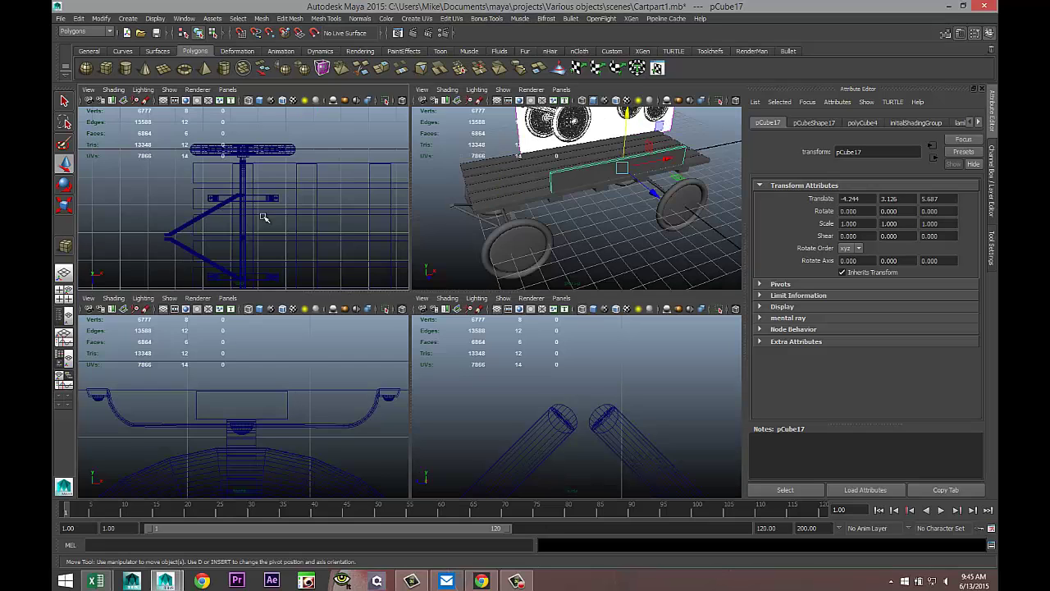
{"action": "key", "text": "space"}
{"action": "key", "text": "f"}
{"action": "scroll", "coordinate": [426, 329], "scroll_direction": "down", "scroll_amount": 5}
{"action": "scroll", "coordinate": [429, 330], "scroll_direction": "up", "scroll_amount": 4}
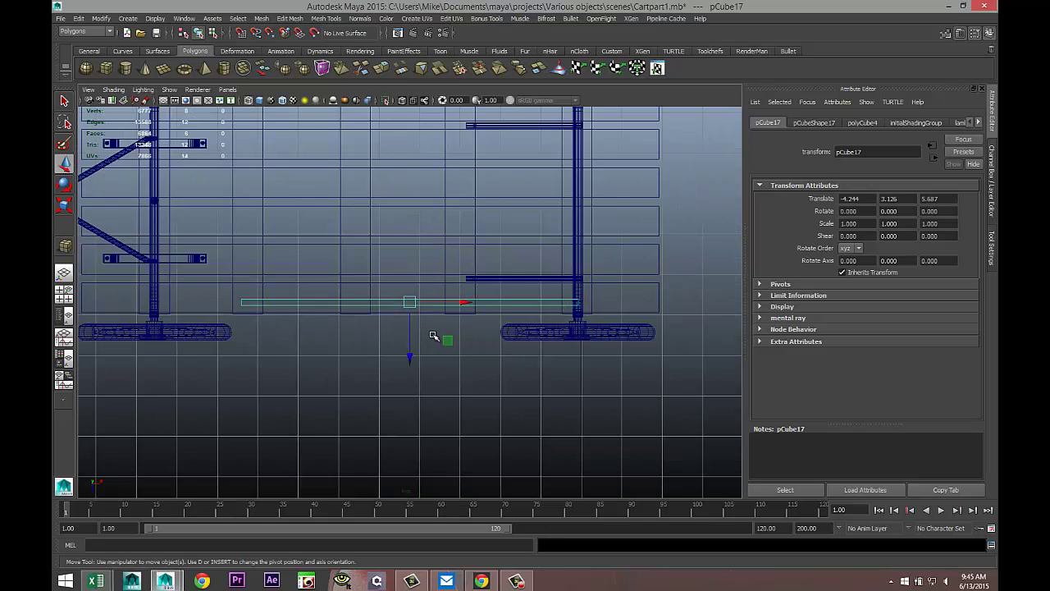
{"action": "left_click_drag", "start_coordinate": [410, 355], "coordinate": [411, 354]}
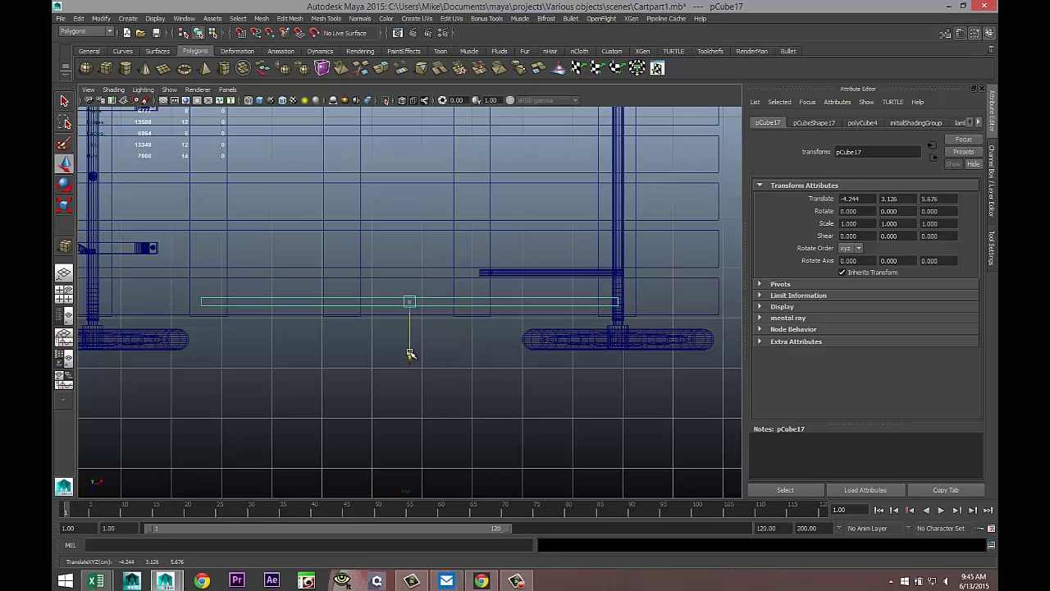
{"action": "left_click_drag", "start_coordinate": [462, 305], "coordinate": [549, 309]}
Extend the side board toward the front of the deck by moving its end vertices to about X -12.112, and return to object mode.
{"action": "middle_click_drag", "start_coordinate": [277, 388], "coordinate": [415, 386], "text": "alt"}
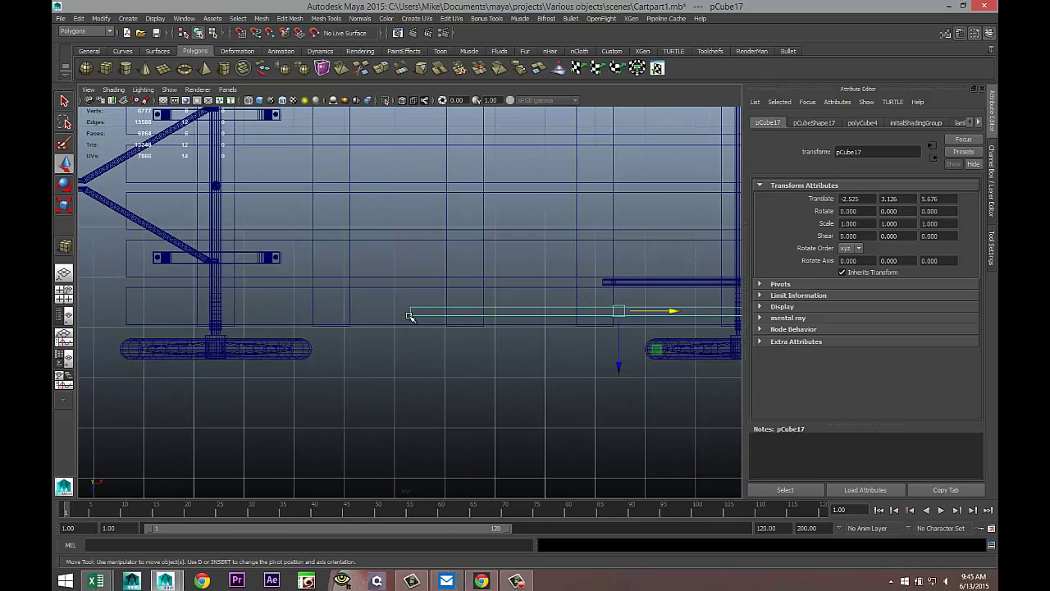
{"action": "right_click_drag", "start_coordinate": [411, 312], "coordinate": [381, 312]}
{"action": "left_click_drag", "start_coordinate": [400, 302], "coordinate": [431, 353]}
{"action": "left_click_drag", "start_coordinate": [462, 311], "coordinate": [189, 324]}
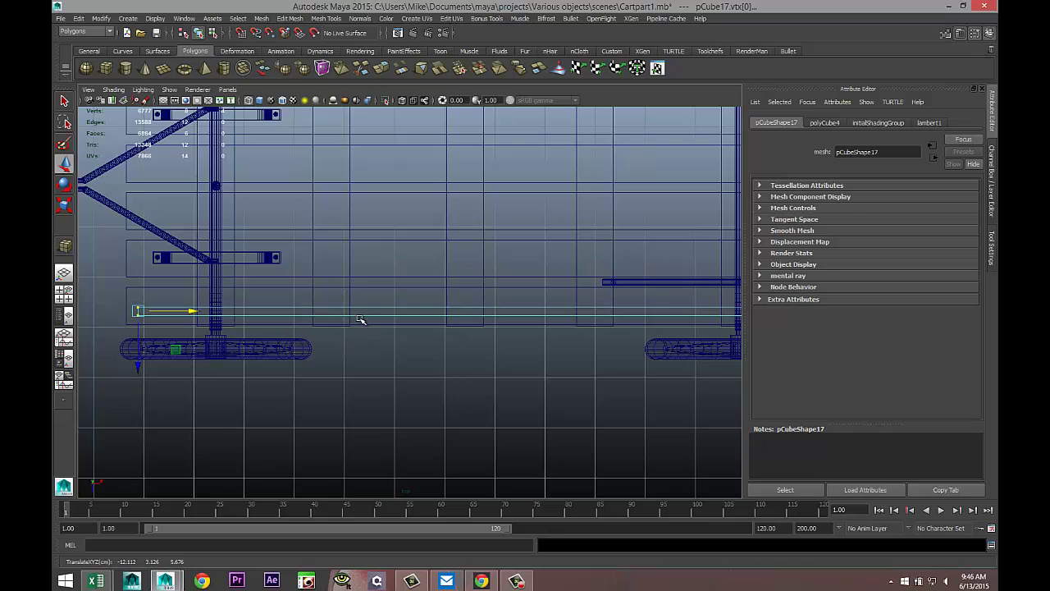
{"action": "right_click_drag", "start_coordinate": [363, 317], "coordinate": [389, 305]}
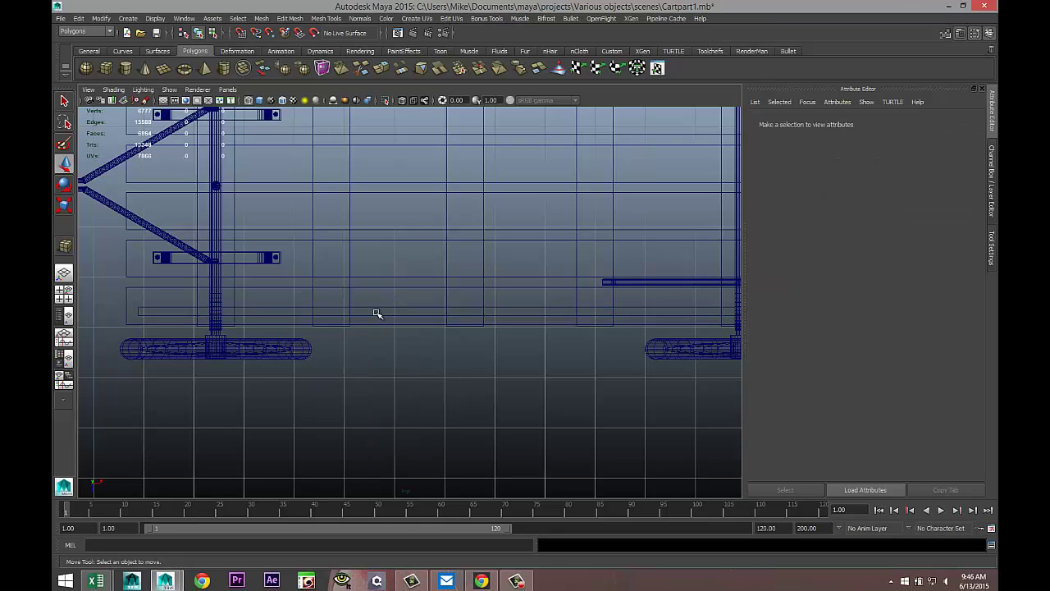
Duplicate the side board and move the copy to the deck's opposite edge at Z 0.669.
{"action": "left_click", "coordinate": [375, 312]}
{"action": "key", "text": "ctrl+d"}
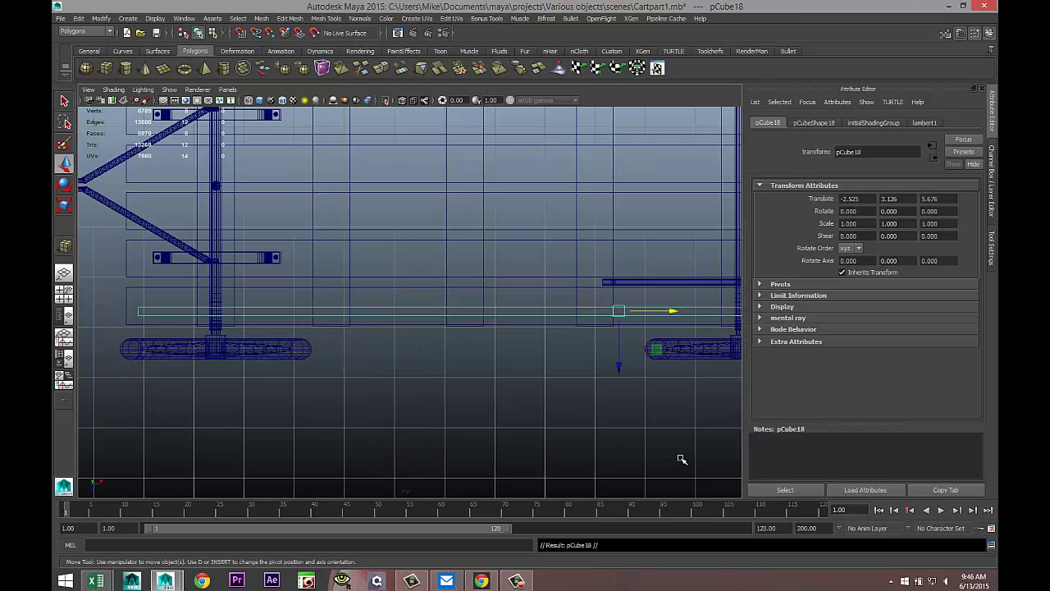
{"action": "scroll", "coordinate": [489, 299], "scroll_direction": "down", "scroll_amount": 5}
{"action": "left_click_drag", "start_coordinate": [510, 359], "coordinate": [512, 243]}
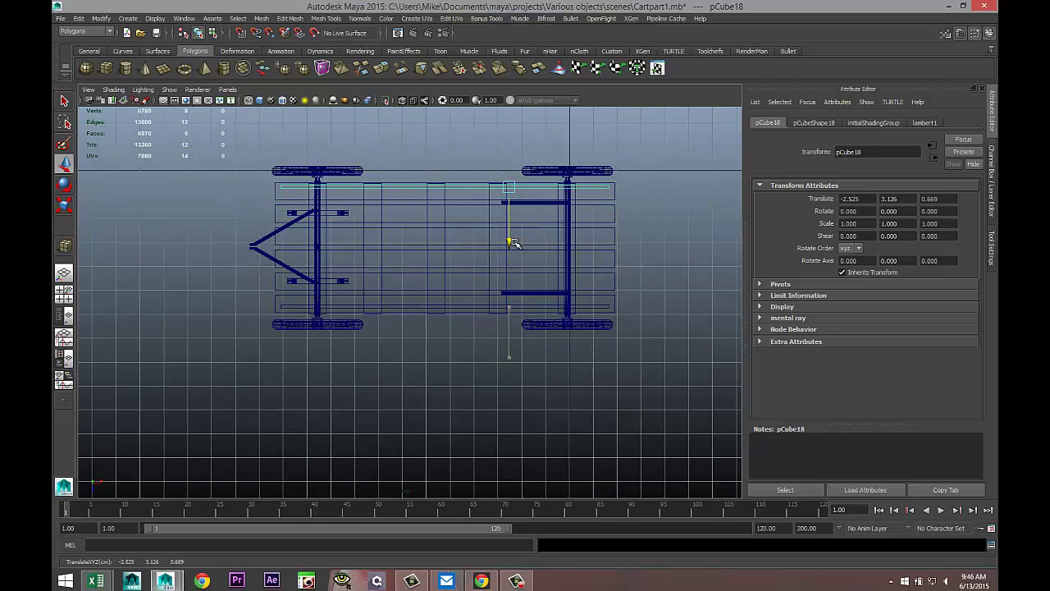
Select both side boards in the perspective view and adjust their height to Y 3.142 so they rest on the deck.
{"action": "left_click", "coordinate": [64, 296]}
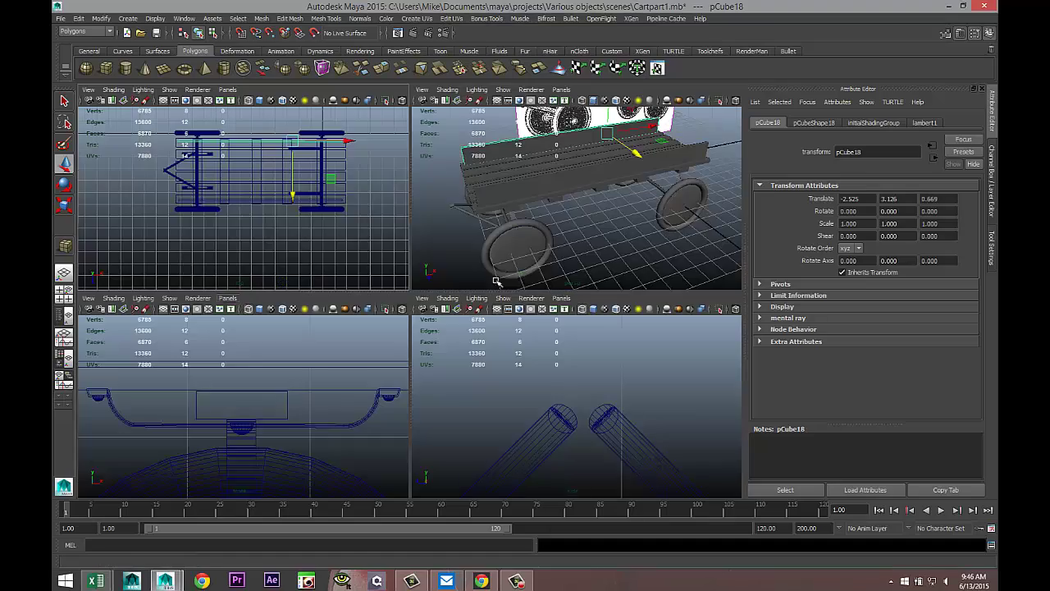
{"action": "key", "text": "space"}
{"action": "left_click_drag", "start_coordinate": [453, 342], "coordinate": [539, 322], "text": "alt"}
{"action": "left_click", "coordinate": [413, 250]}
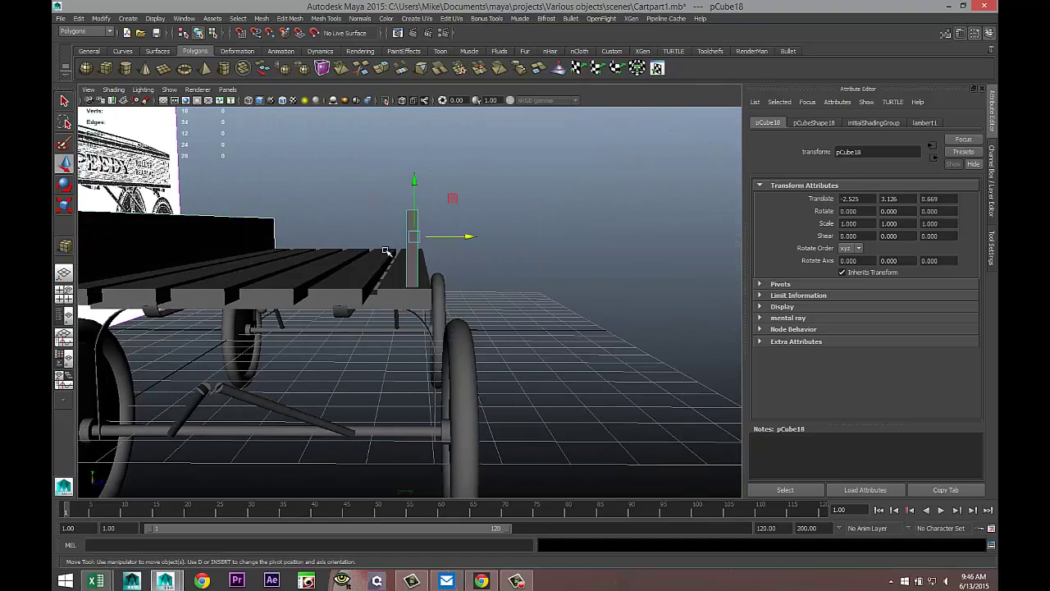
{"action": "left_click_drag", "start_coordinate": [416, 187], "coordinate": [446, 324]}
{"action": "left_click_drag", "start_coordinate": [423, 332], "coordinate": [530, 361], "text": "alt"}
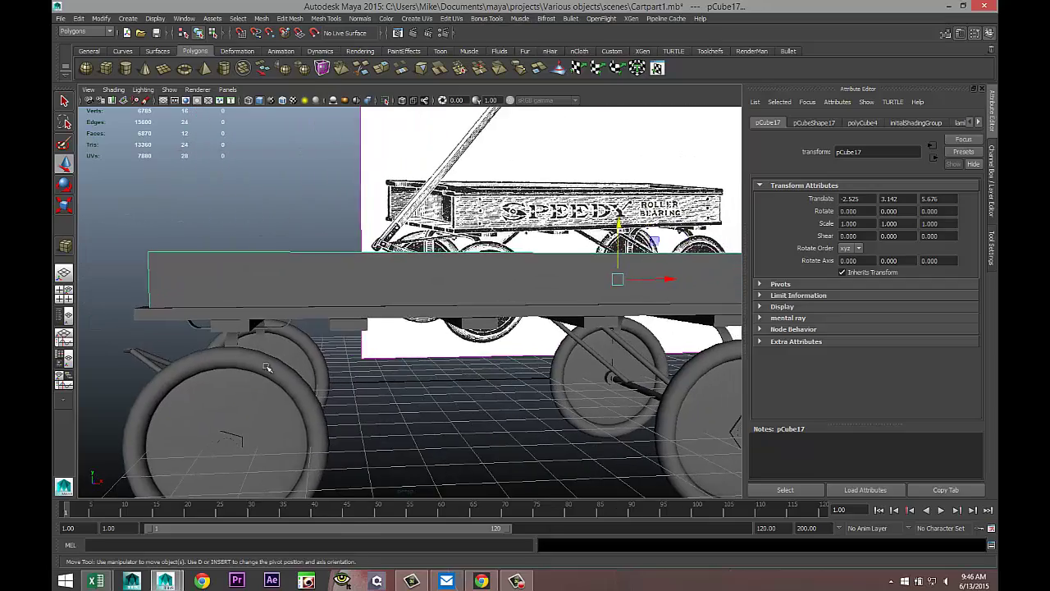
{"action": "left_click", "coordinate": [64, 294]}
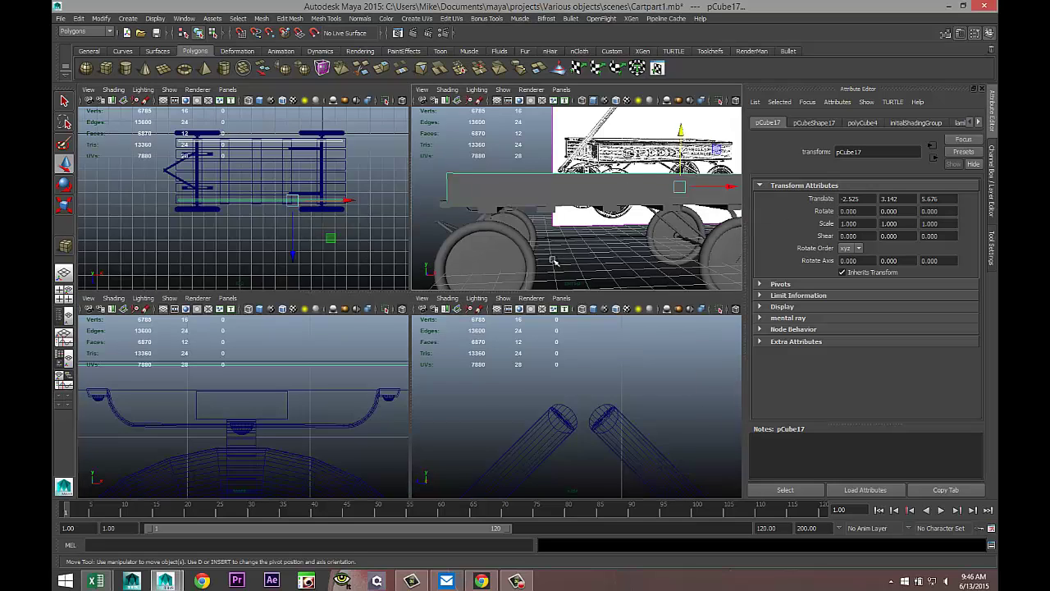
{"action": "key", "text": "space"}
{"action": "left_click_drag", "start_coordinate": [496, 295], "coordinate": [498, 325], "text": "alt"}
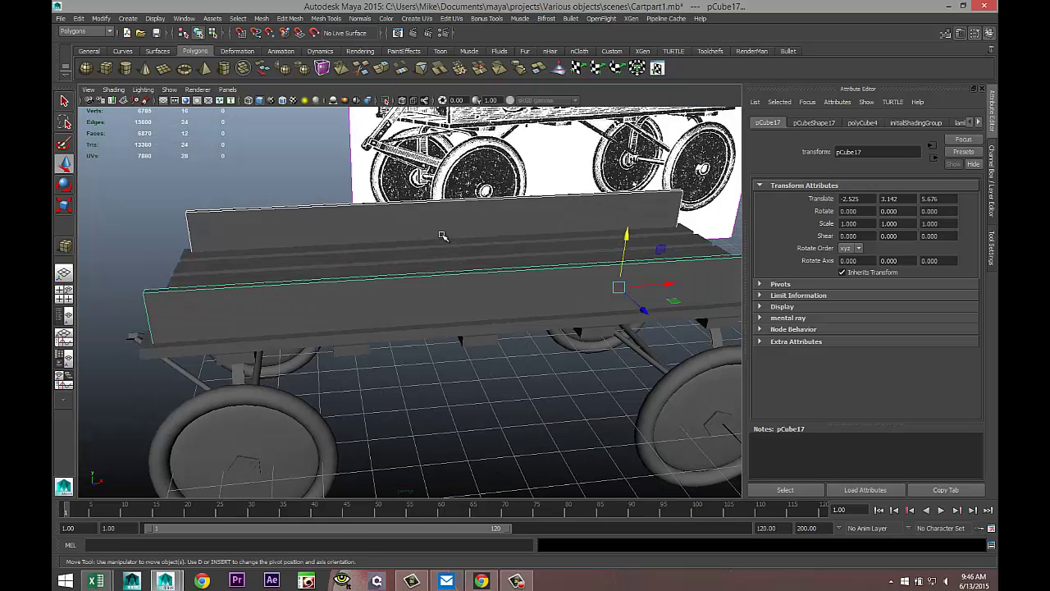
Select both side boards and combine them into one mesh with Combine.
{"action": "mouse_move", "coordinate": [421, 218]}
{"action": "right_mouse_down"}
{"action": "mouse_move", "coordinate": [377, 217]}
{"action": "mouse_move", "coordinate": [416, 207]}
{"action": "right_mouse_up"}
{"action": "left_click", "coordinate": [375, 301]}
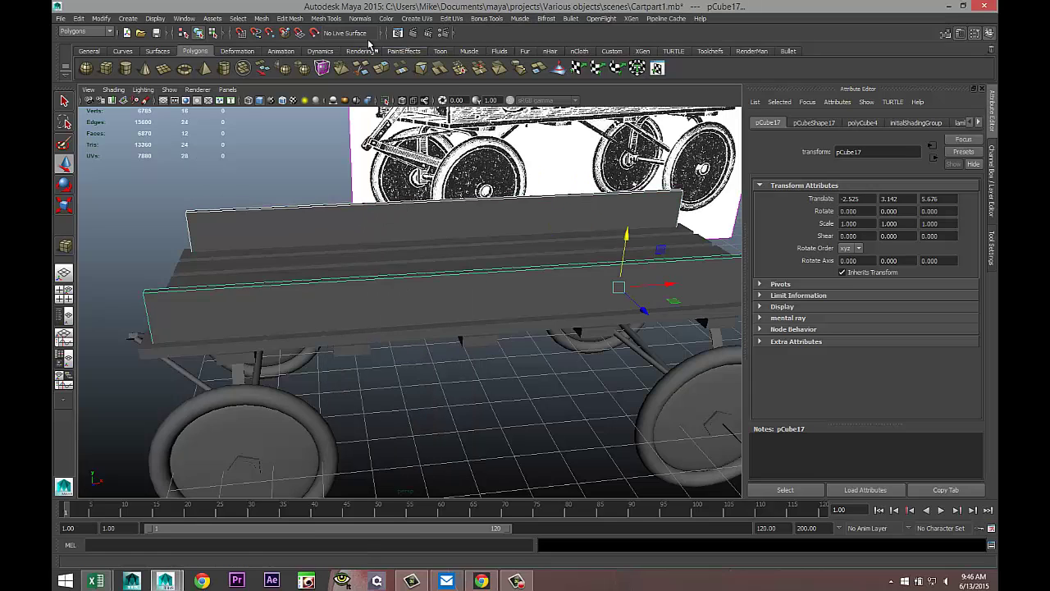
{"action": "left_click", "coordinate": [260, 19]}
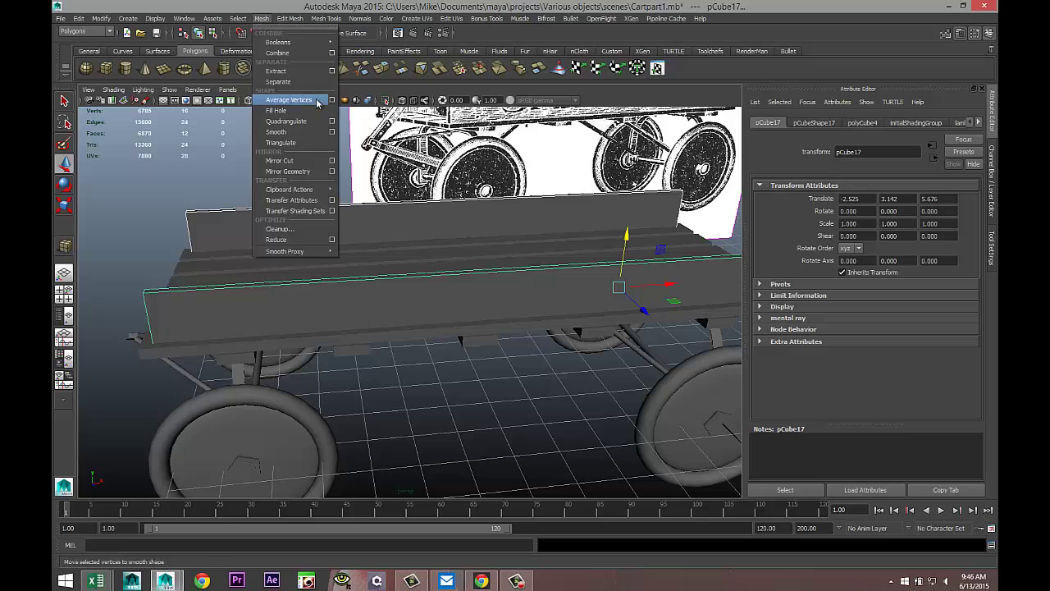
{"action": "left_click", "coordinate": [297, 58]}
Raise the top vertices of the combined side boards to make both boards taller, and return to object mode.
{"action": "right_click_drag", "start_coordinate": [402, 284], "coordinate": [358, 284]}
{"action": "scroll", "coordinate": [390, 306], "scroll_direction": "down", "scroll_amount": 5}
{"action": "left_click_drag", "start_coordinate": [486, 385], "coordinate": [469, 364], "text": "alt"}
{"action": "left_click_drag", "start_coordinate": [207, 234], "coordinate": [403, 267]}
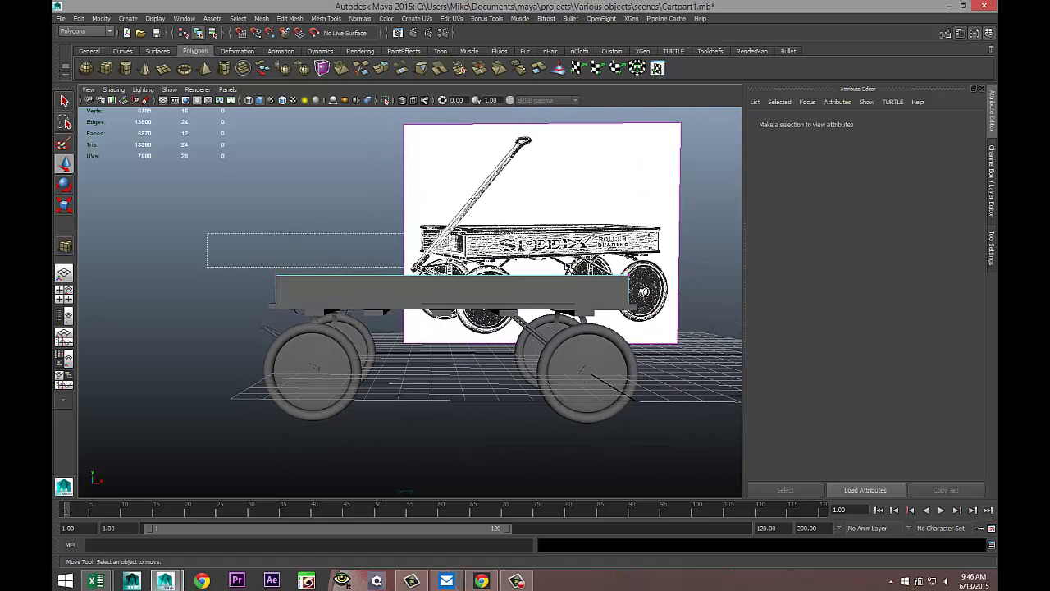
{"action": "left_click_drag", "start_coordinate": [661, 266], "coordinate": [662, 281]}
{"action": "left_click_drag", "start_coordinate": [457, 378], "coordinate": [489, 396], "text": "alt"}
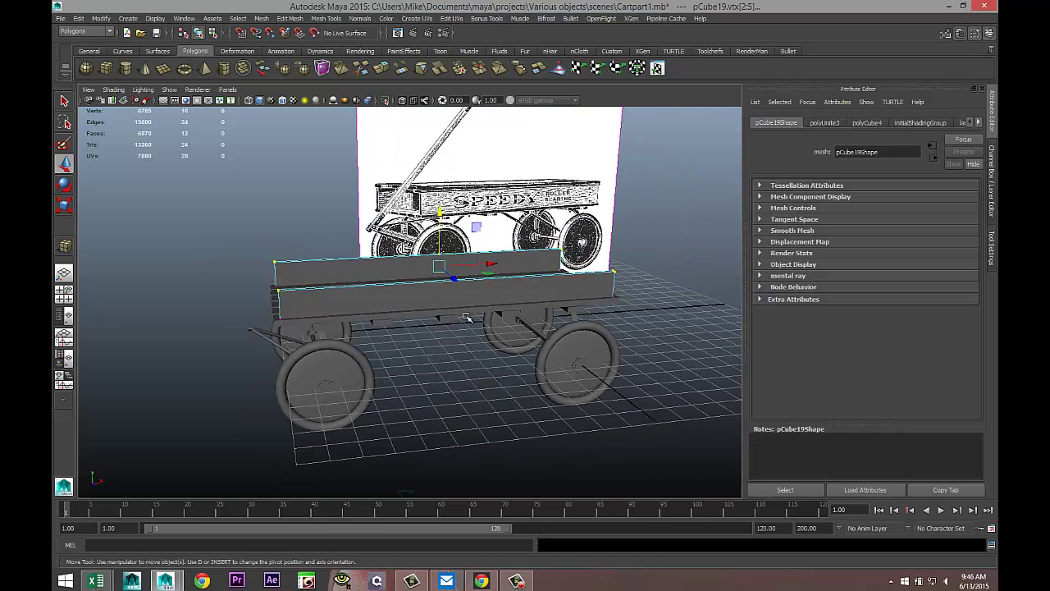
{"action": "left_click_drag", "start_coordinate": [441, 215], "coordinate": [441, 206]}
{"action": "left_click_drag", "start_coordinate": [445, 377], "coordinate": [468, 349], "text": "alt"}
{"action": "right_click_drag", "start_coordinate": [413, 303], "coordinate": [454, 289]}
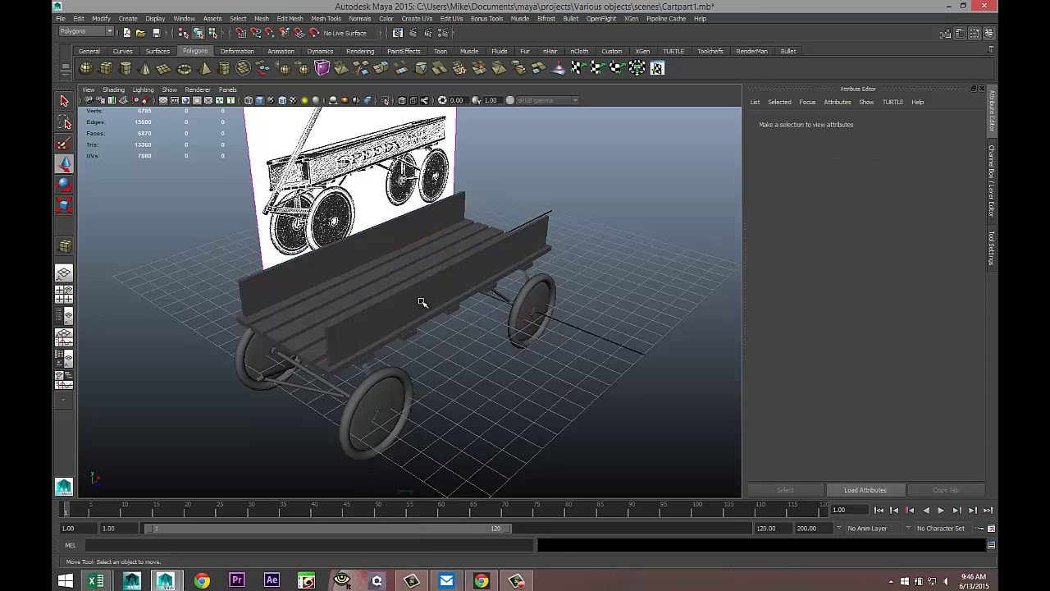
Separate the combined side boards back into two individual objects.
{"action": "left_click", "coordinate": [422, 304]}
{"action": "left_click", "coordinate": [260, 18]}
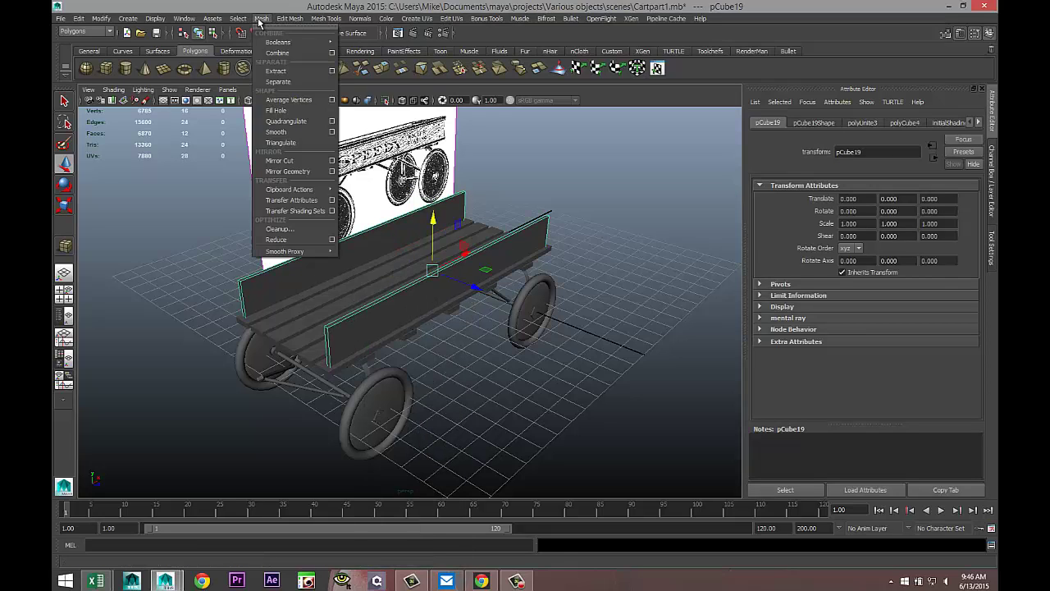
{"action": "left_click", "coordinate": [294, 82]}
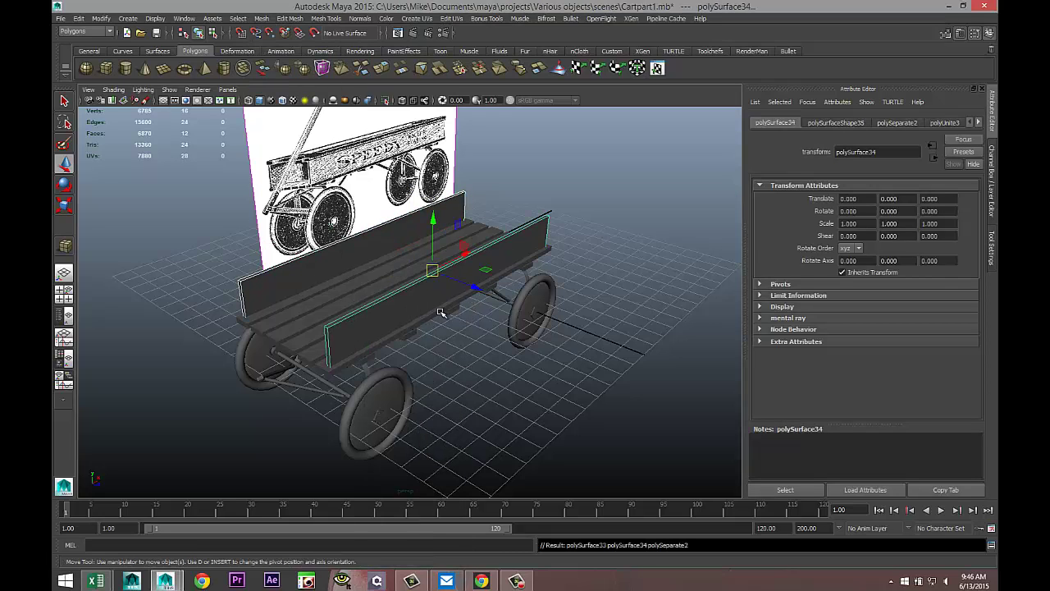
Duplicate the near side board, move the copy to Z -2.461 and rotate it to -90 degrees in Y.
{"action": "left_click", "coordinate": [408, 297]}
{"action": "key", "text": "ctrl+d"}
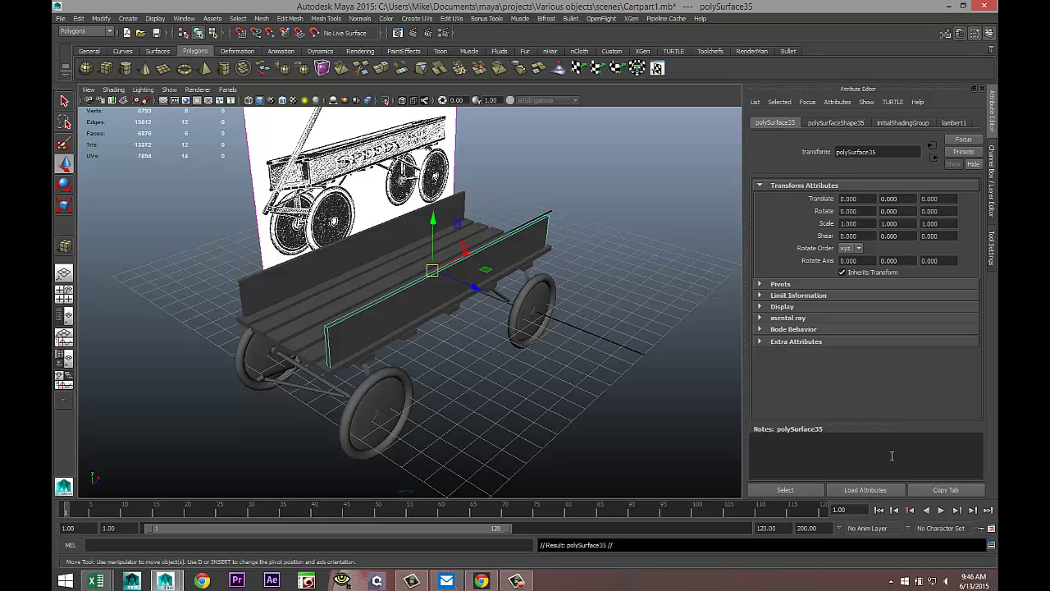
{"action": "left_click_drag", "start_coordinate": [477, 288], "coordinate": [328, 284]}
{"action": "key", "text": "e"}
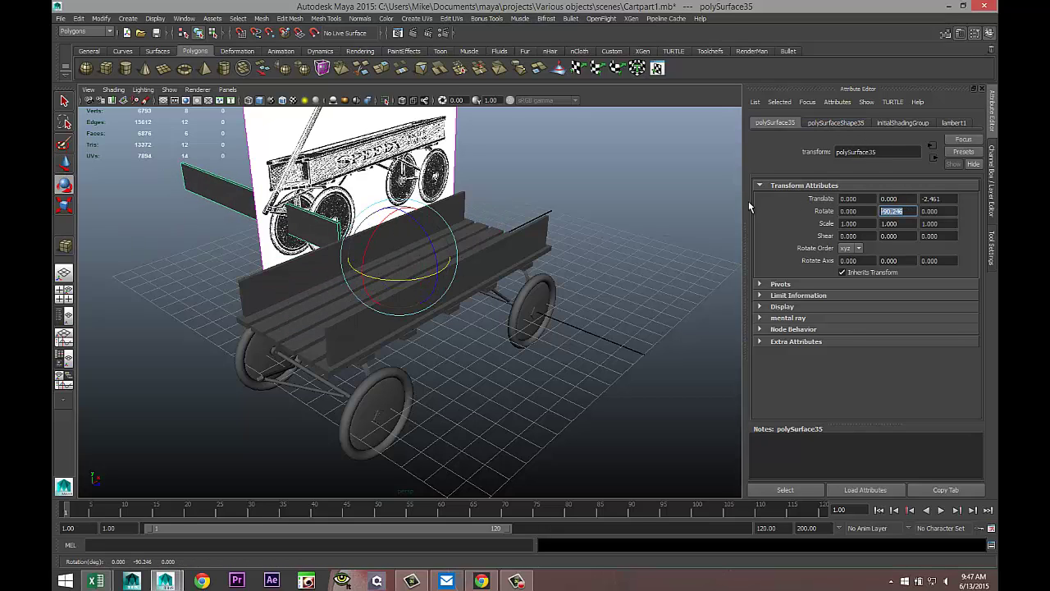
{"action": "type", "text": "-90"}
{"action": "key", "text": "Return"}
Centre the rotated board's pivot and move the board across the deck to Z 7.287.
{"action": "left_click", "coordinate": [96, 20]}
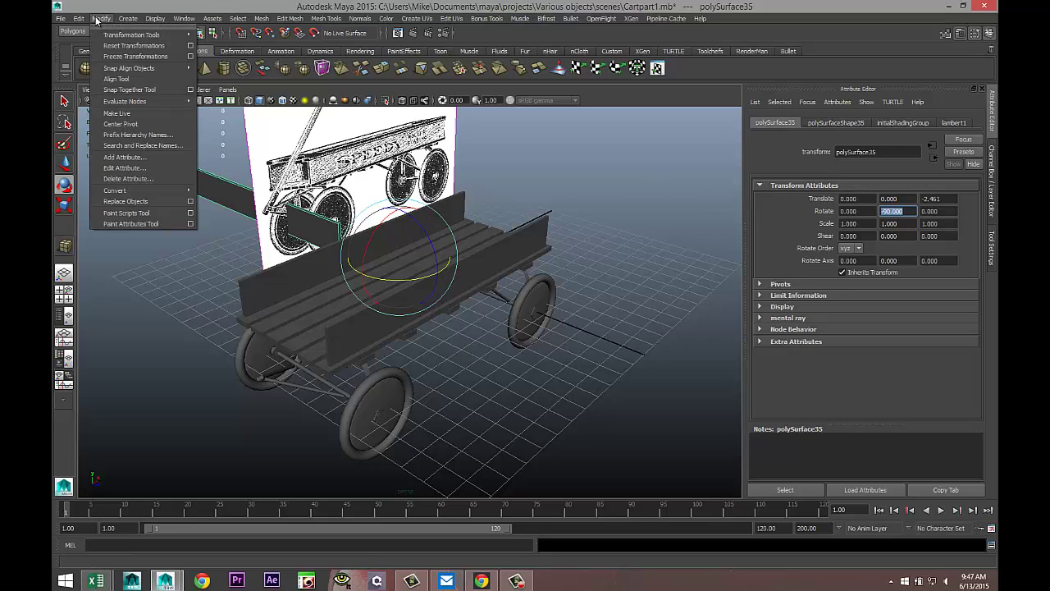
{"action": "left_click", "coordinate": [139, 123]}
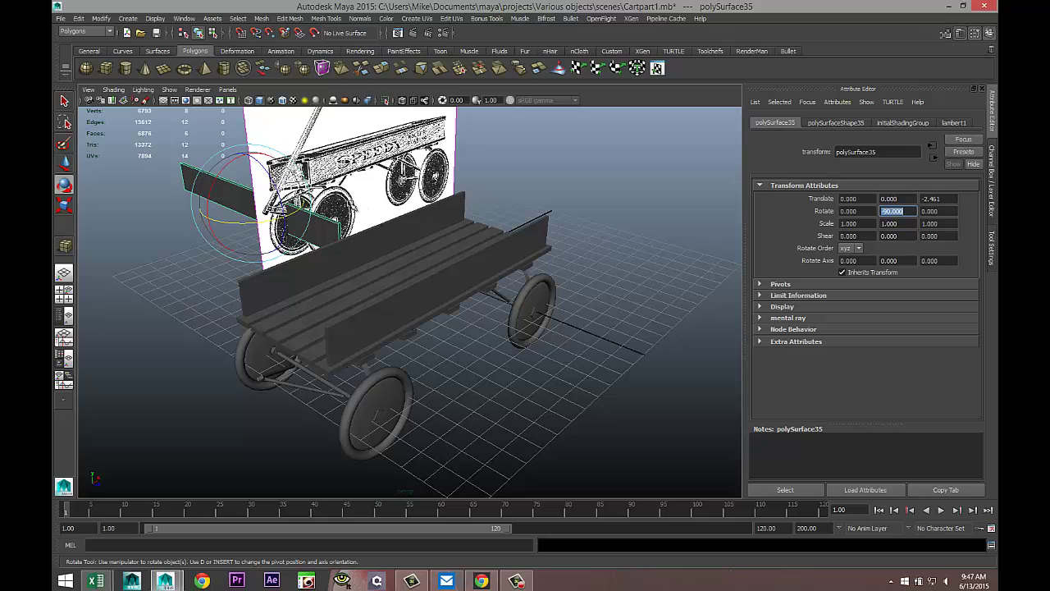
{"action": "left_click", "coordinate": [200, 192]}
{"action": "left_click", "coordinate": [197, 253]}
{"action": "left_click", "coordinate": [224, 185]}
{"action": "key", "text": "w"}
{"action": "left_click_drag", "start_coordinate": [293, 220], "coordinate": [418, 334]}
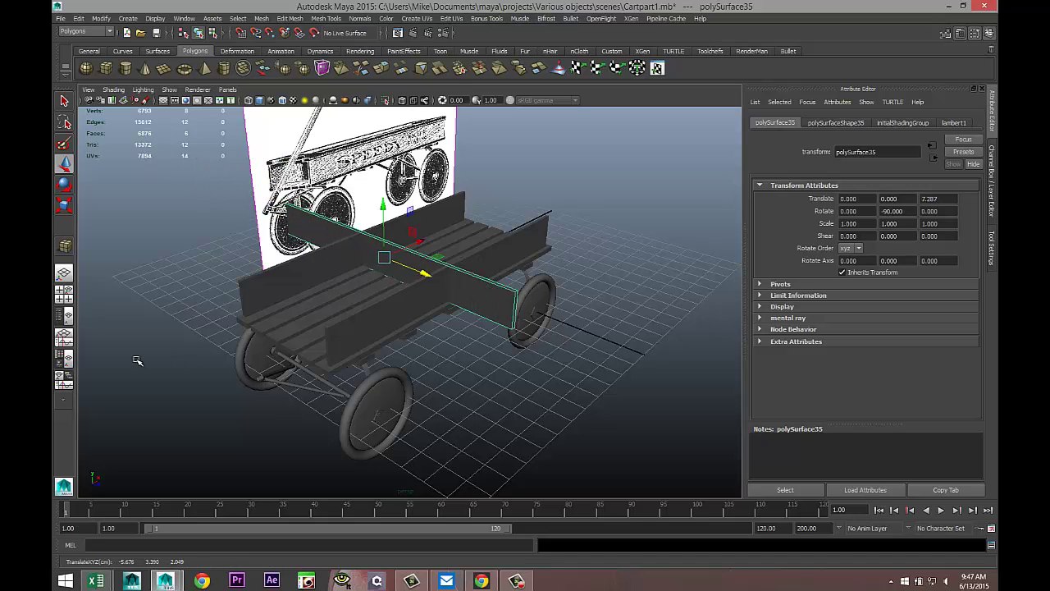
In the top view, move the crosswise board to the front end of the deck at X -6.329 and Z 12.883.
{"action": "left_click", "coordinate": [64, 292]}
{"action": "key", "text": "space"}
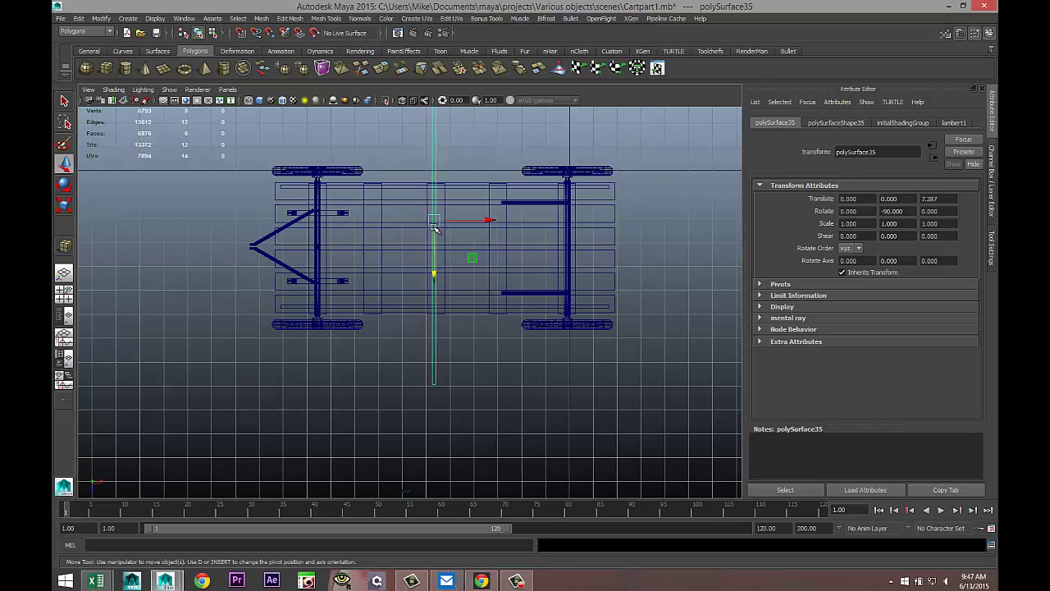
{"action": "left_click_drag", "start_coordinate": [485, 220], "coordinate": [333, 244]}
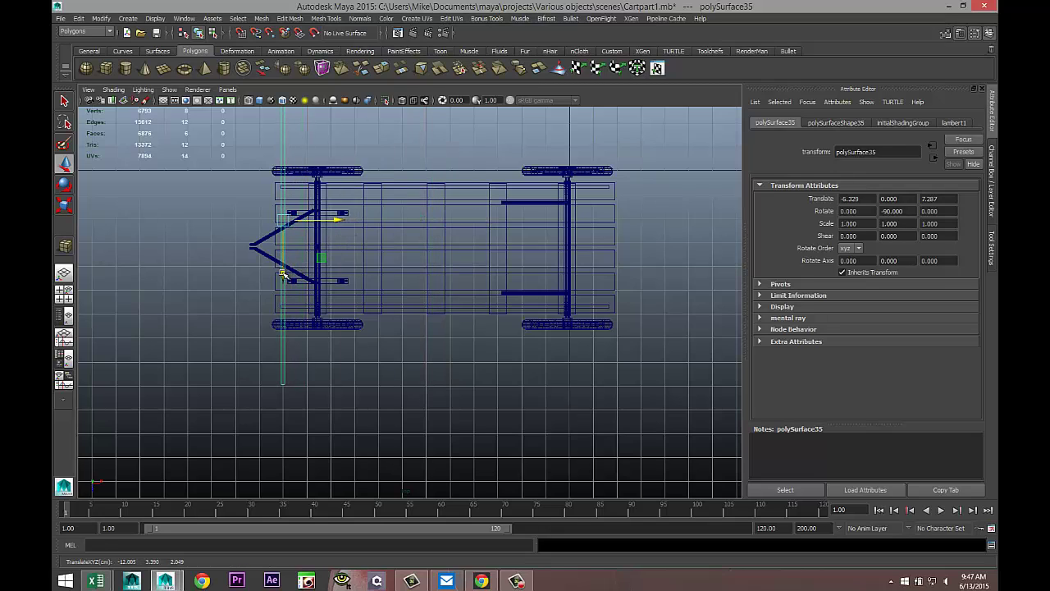
{"action": "left_click_drag", "start_coordinate": [282, 275], "coordinate": [273, 408]}
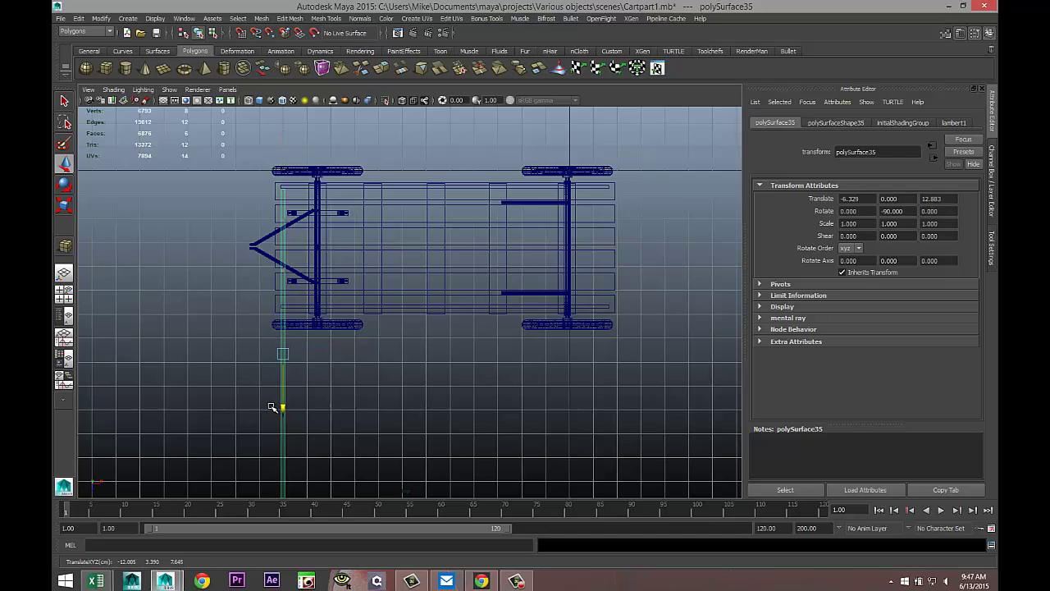
Shorten the front board to fit between the side boards by moving its protruding end vertices to about Z 5.593, and return to object mode.
{"action": "middle_click_drag", "start_coordinate": [369, 407], "coordinate": [403, 284], "text": "alt"}
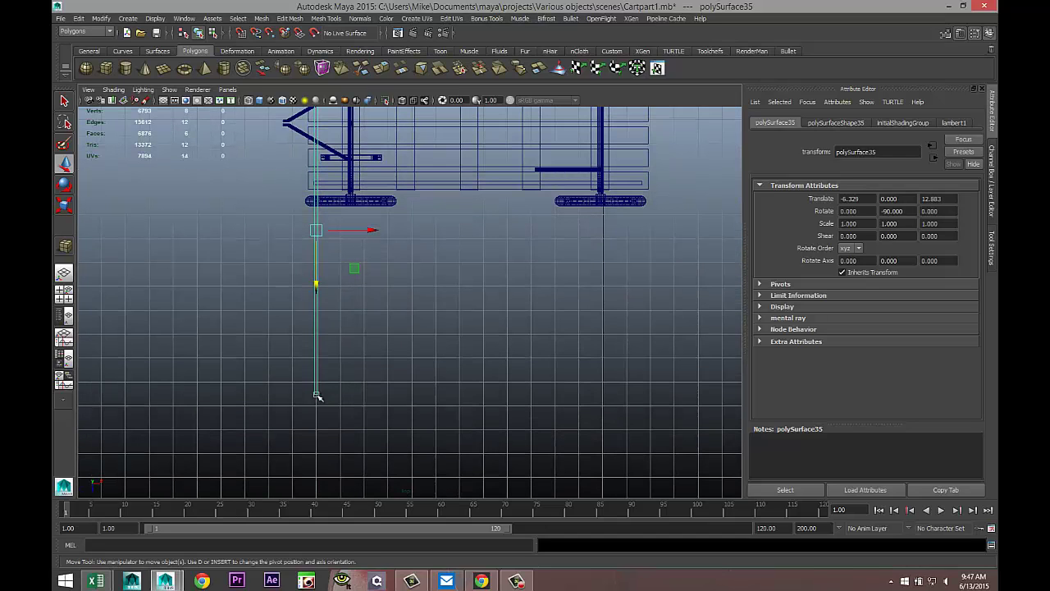
{"action": "right_click_drag", "start_coordinate": [315, 390], "coordinate": [271, 325]}
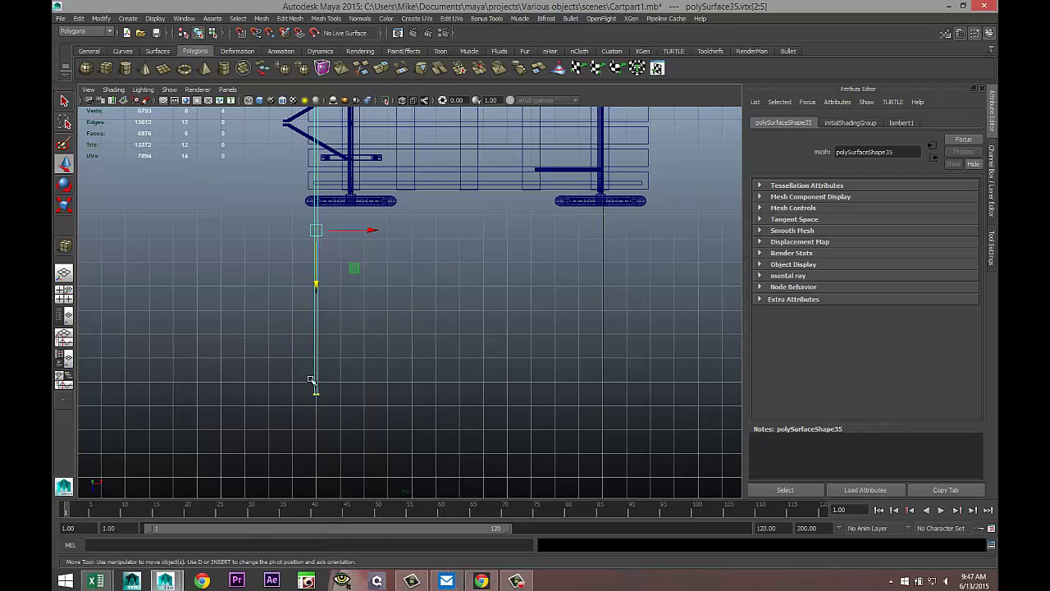
{"action": "left_click_drag", "start_coordinate": [309, 377], "coordinate": [380, 456]}
{"action": "middle_click_drag", "start_coordinate": [411, 386], "coordinate": [431, 416], "text": "alt"}
{"action": "left_click_drag", "start_coordinate": [332, 474], "coordinate": [331, 260]}
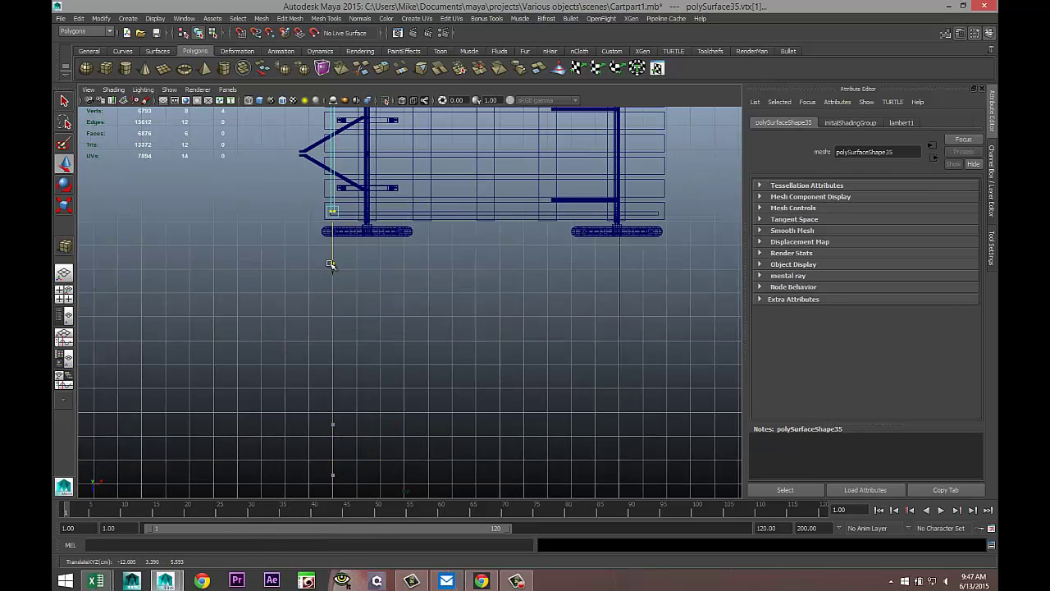
{"action": "key", "text": "f"}
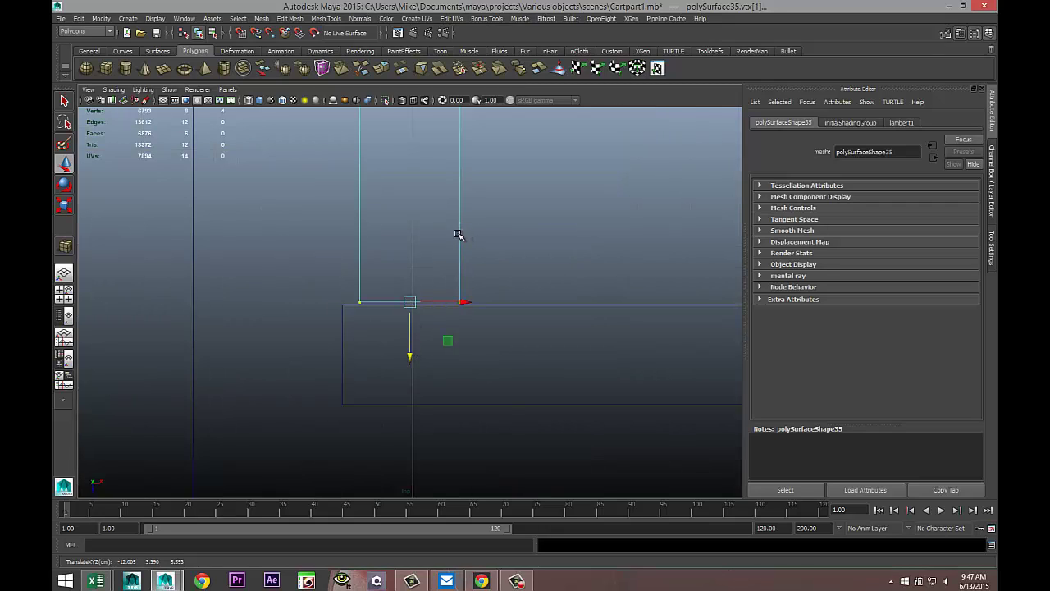
{"action": "right_click_drag", "start_coordinate": [461, 235], "coordinate": [493, 221]}
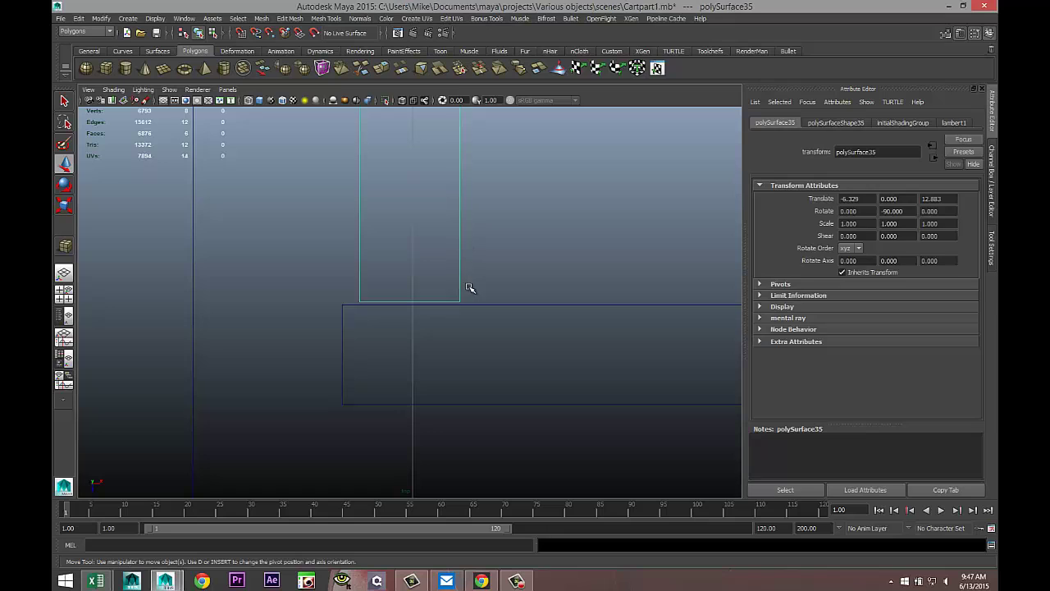
Nudge the front board slightly toward the front of the deck, to X -6.350.
{"action": "scroll", "coordinate": [470, 274], "scroll_direction": "down", "scroll_amount": 5}
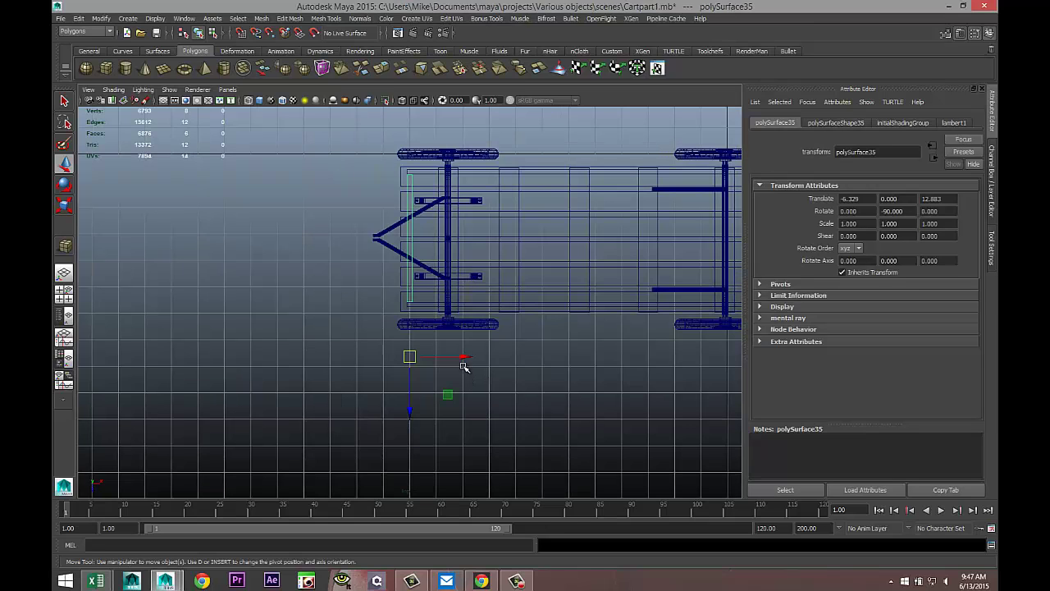
{"action": "left_click_drag", "start_coordinate": [464, 356], "coordinate": [465, 357]}
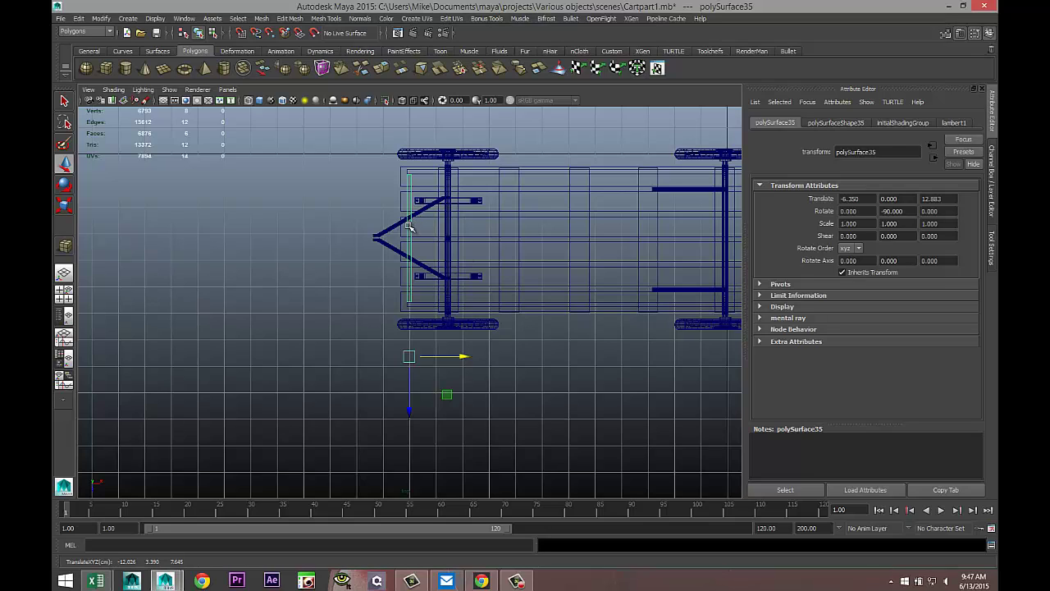
{"action": "right_click_drag", "start_coordinate": [408, 228], "coordinate": [408, 234]}
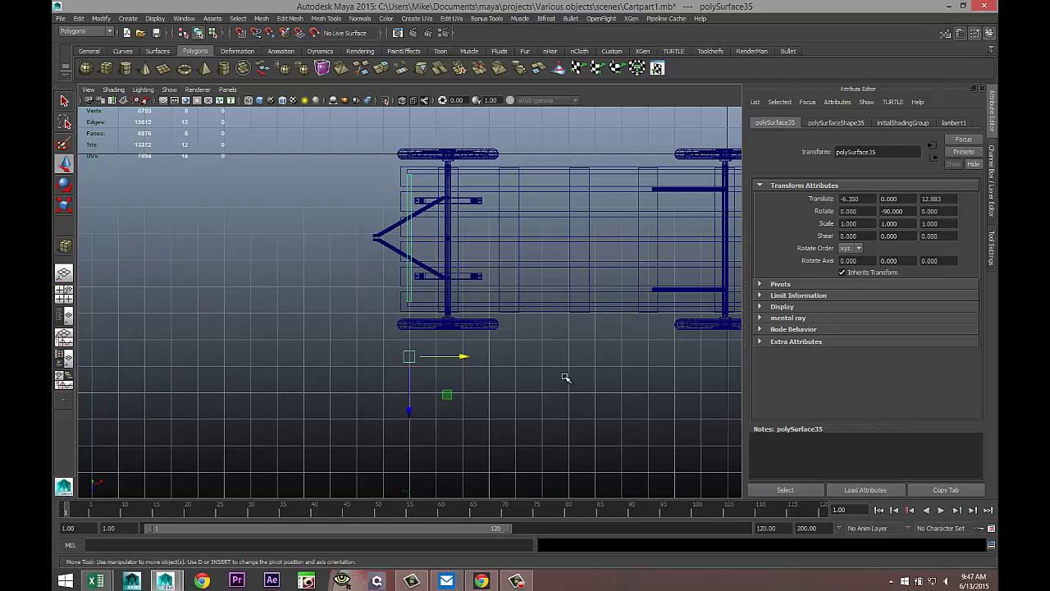
Duplicate the front board, move the copy to the rear end of the deck at X 7.209, and deselect it in the perspective view.
{"action": "key", "text": "ctrl+d"}
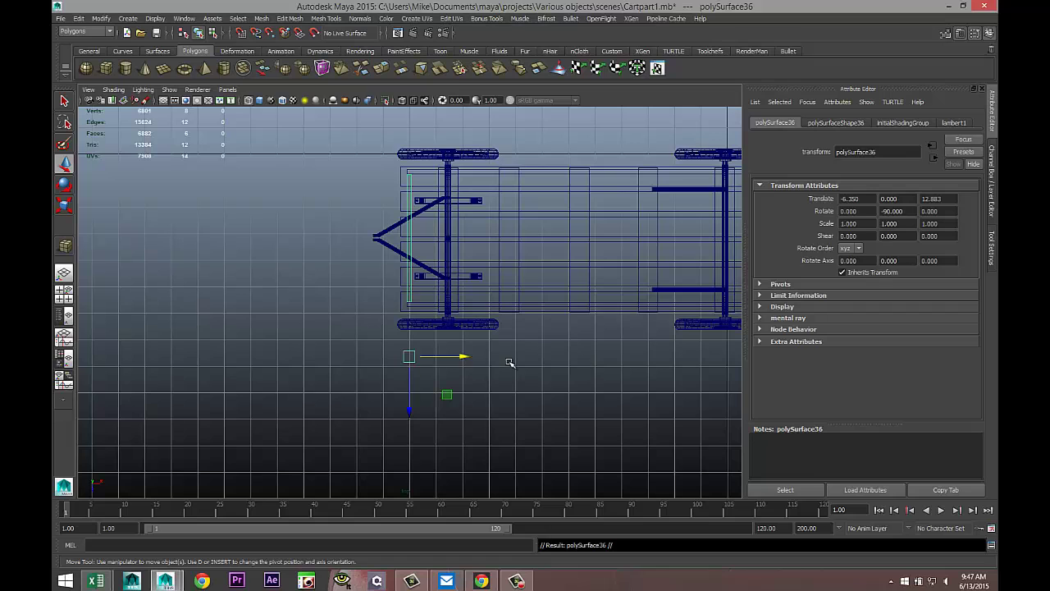
{"action": "left_click_drag", "start_coordinate": [464, 356], "coordinate": [759, 365]}
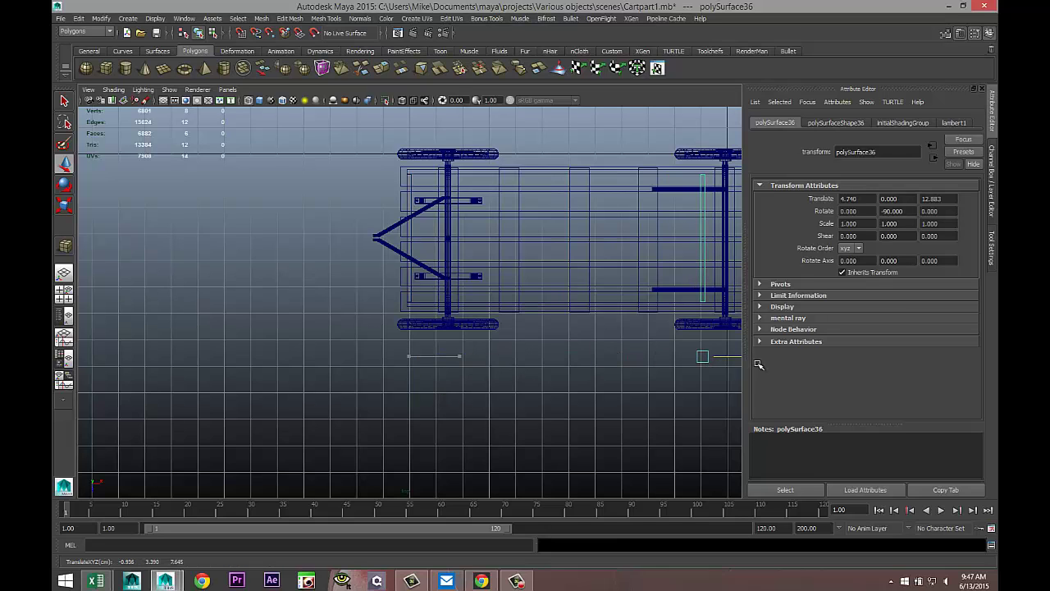
{"action": "key", "text": "f"}
{"action": "scroll", "coordinate": [473, 328], "scroll_direction": "down", "scroll_amount": 5}
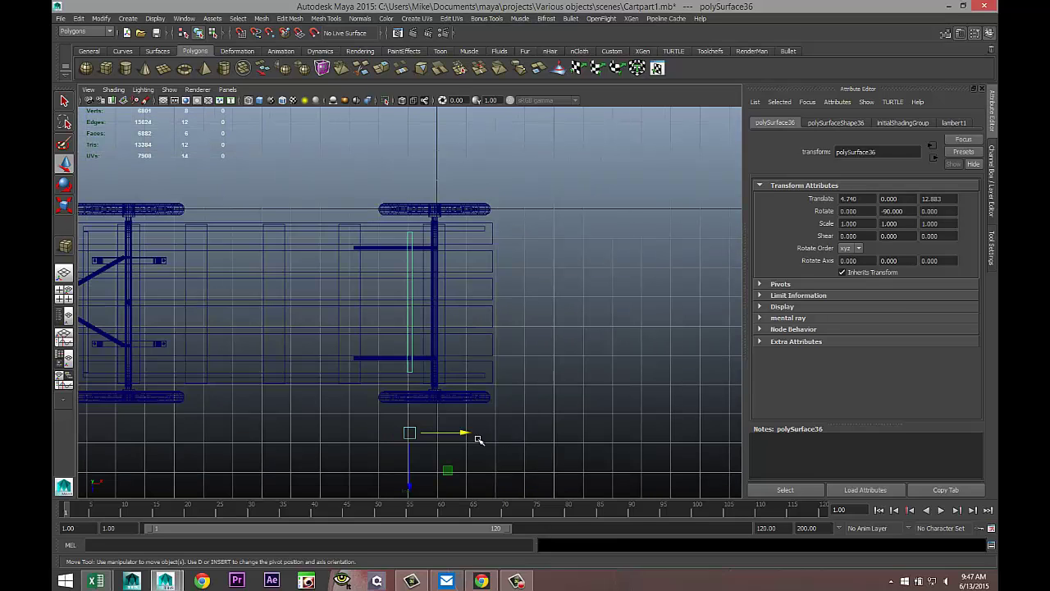
{"action": "left_click_drag", "start_coordinate": [461, 434], "coordinate": [534, 432]}
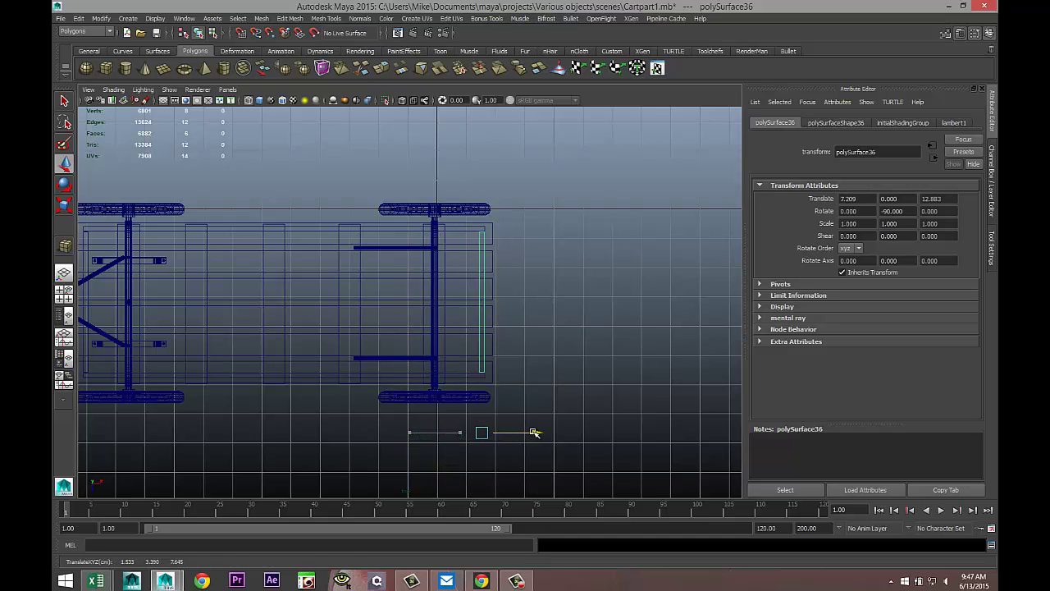
{"action": "left_click", "coordinate": [64, 293]}
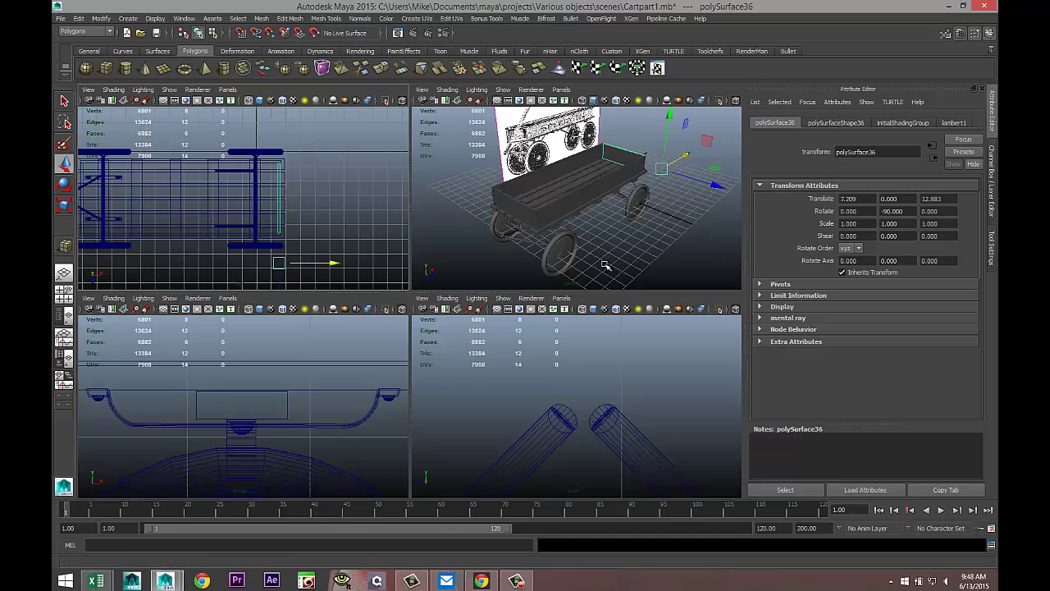
{"action": "key", "text": "space"}
{"action": "left_click", "coordinate": [580, 404]}
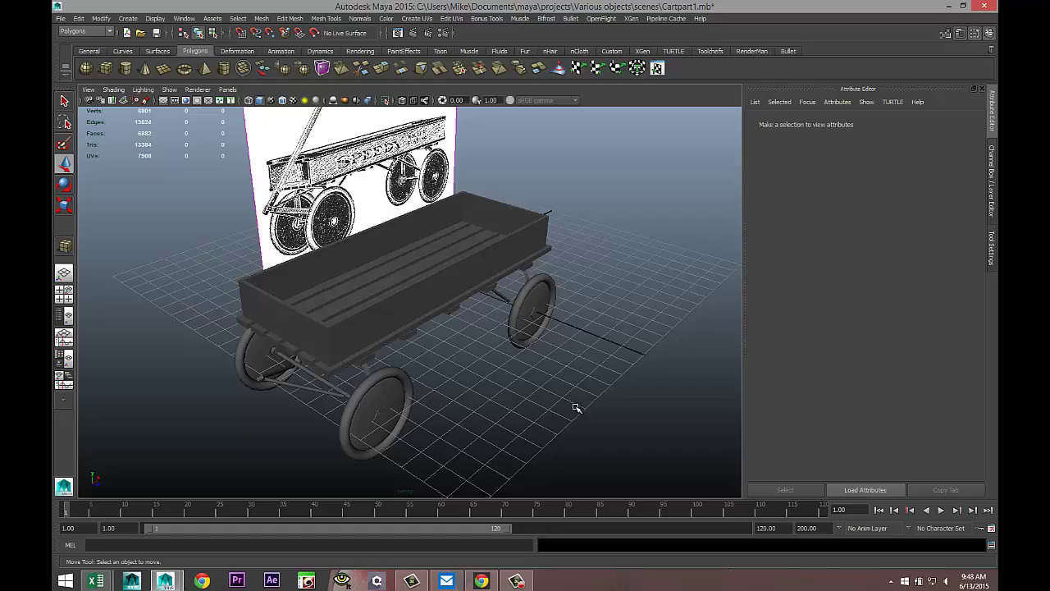
Duplicate a crosspiece beneath the deck and move the copy out beside the wagon at Z -7.034.
{"action": "left_click_drag", "start_coordinate": [576, 407], "coordinate": [515, 392], "text": "alt"}
{"action": "scroll", "coordinate": [558, 403], "scroll_direction": "up", "scroll_amount": 5}
{"action": "left_click", "coordinate": [414, 342]}
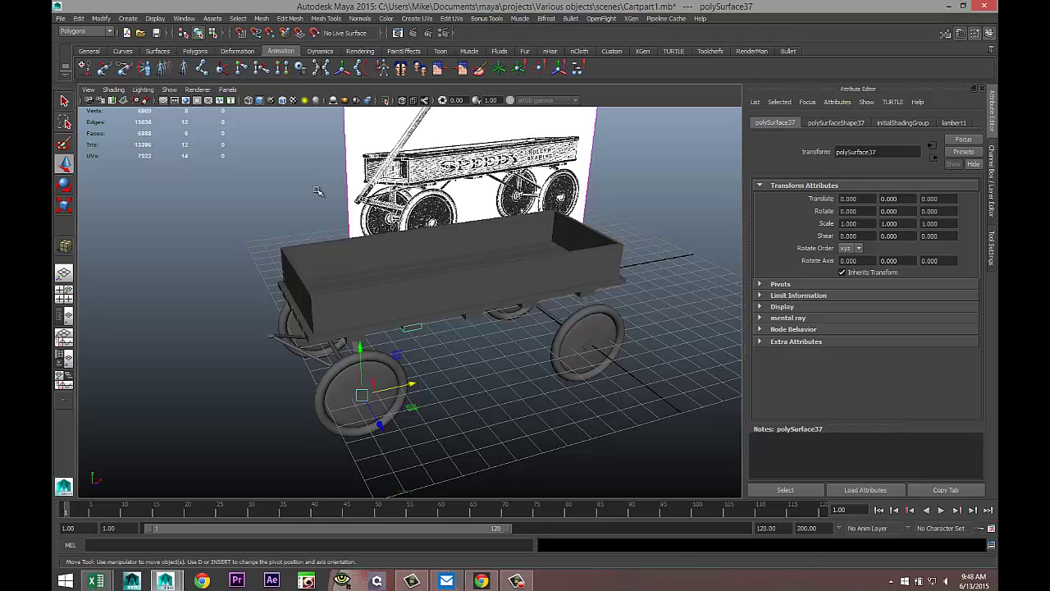
{"action": "left_click_drag", "start_coordinate": [382, 426], "coordinate": [558, 443]}
Rotate the copied crosspiece upright to 90 degrees in X and show the four-view layout.
{"action": "key", "text": "e"}
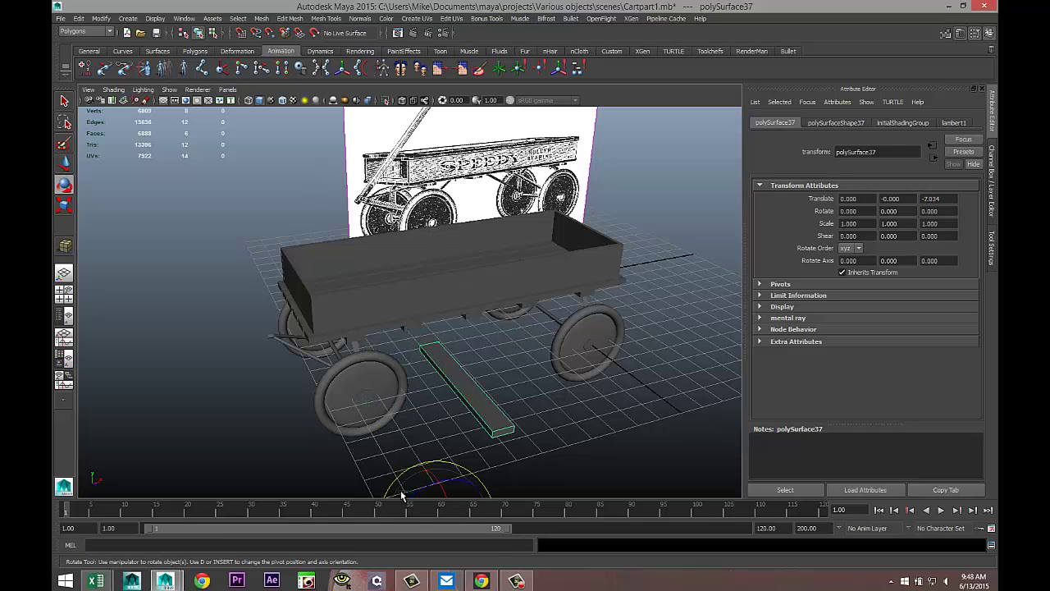
{"action": "left_click_drag", "start_coordinate": [443, 493], "coordinate": [412, 433]}
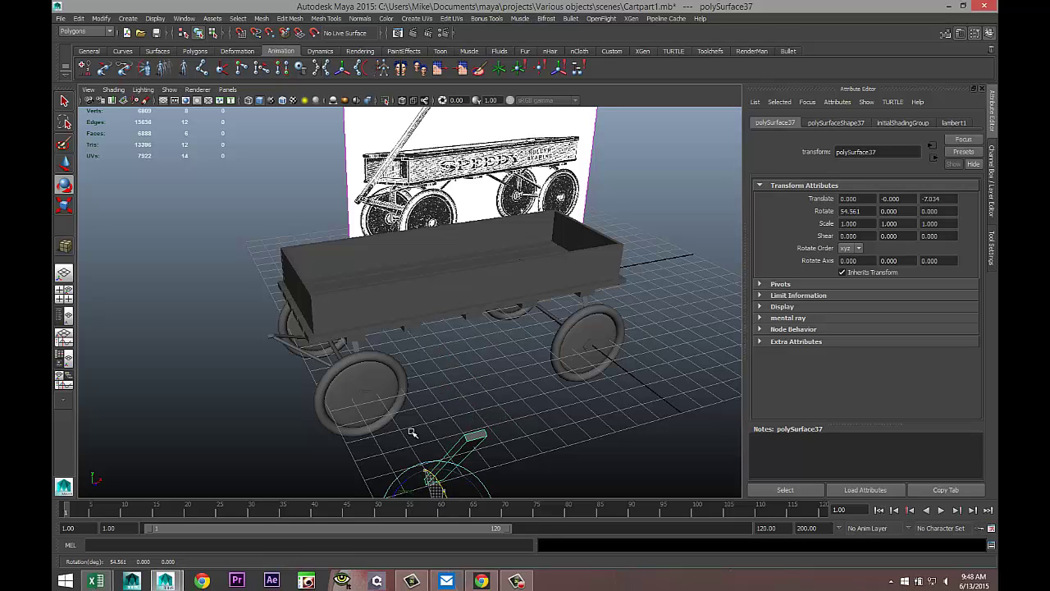
{"action": "double_click", "coordinate": [862, 211]}
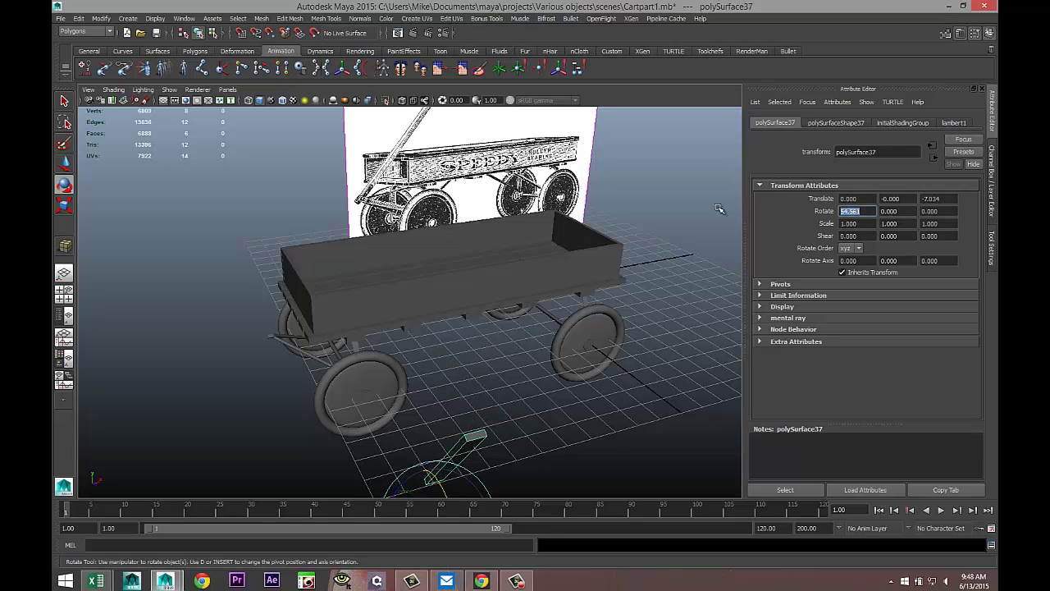
{"action": "key", "text": "Return"}
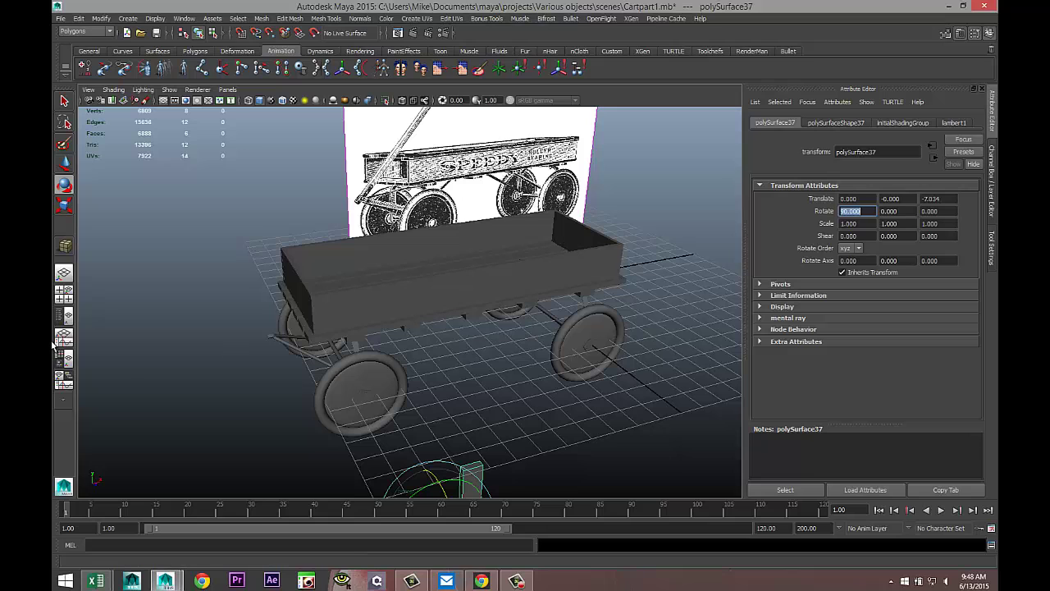
{"action": "left_click", "coordinate": [64, 292]}
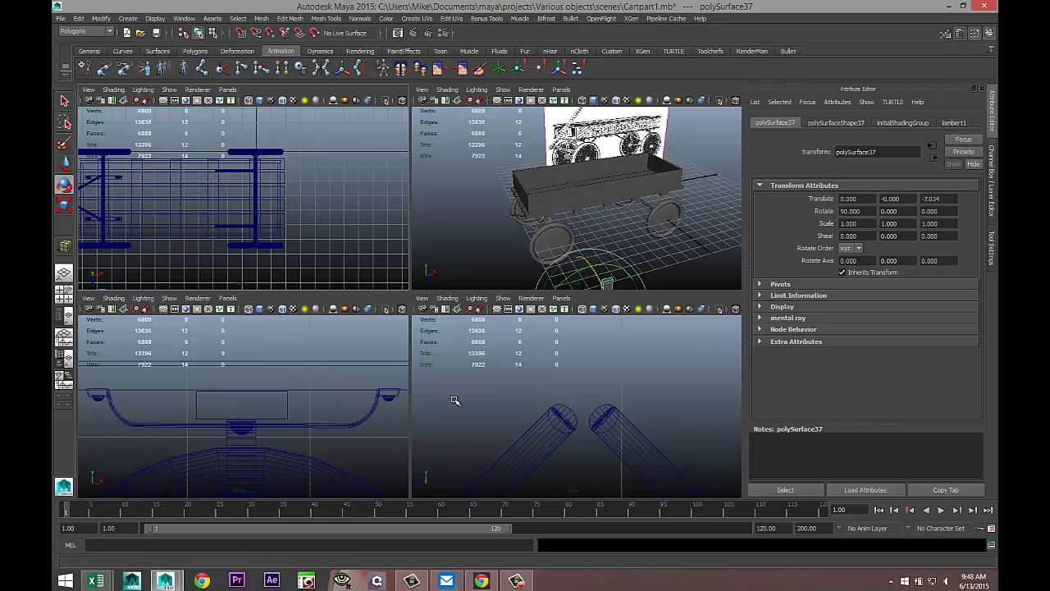
Raise the upright crosspiece copy in the front view until it stands on the deck at Y 8.506.
{"action": "key", "text": "shift+f"}
{"action": "key", "text": "space"}
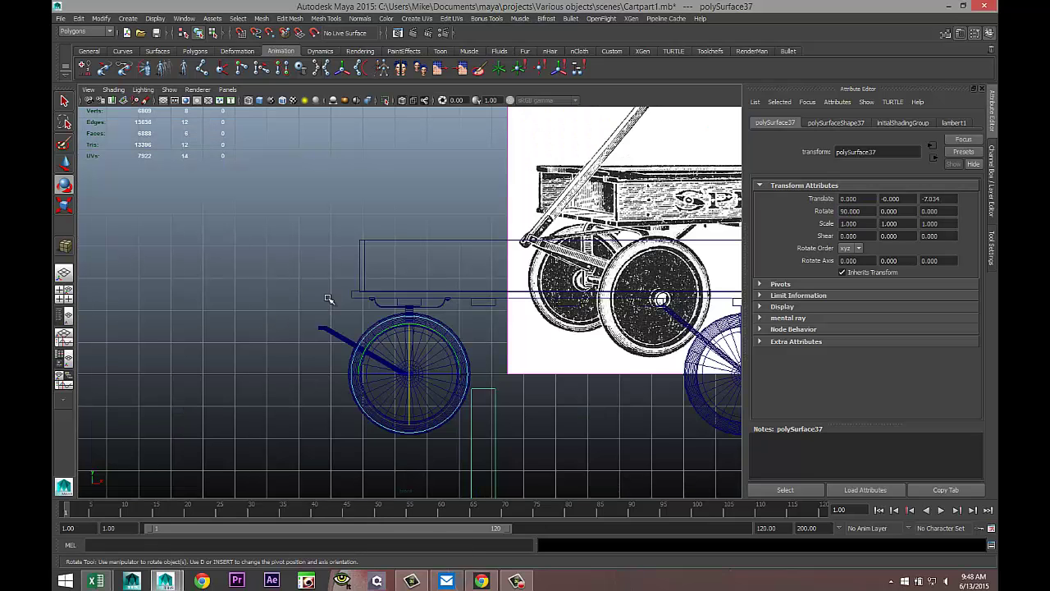
{"action": "key", "text": "w"}
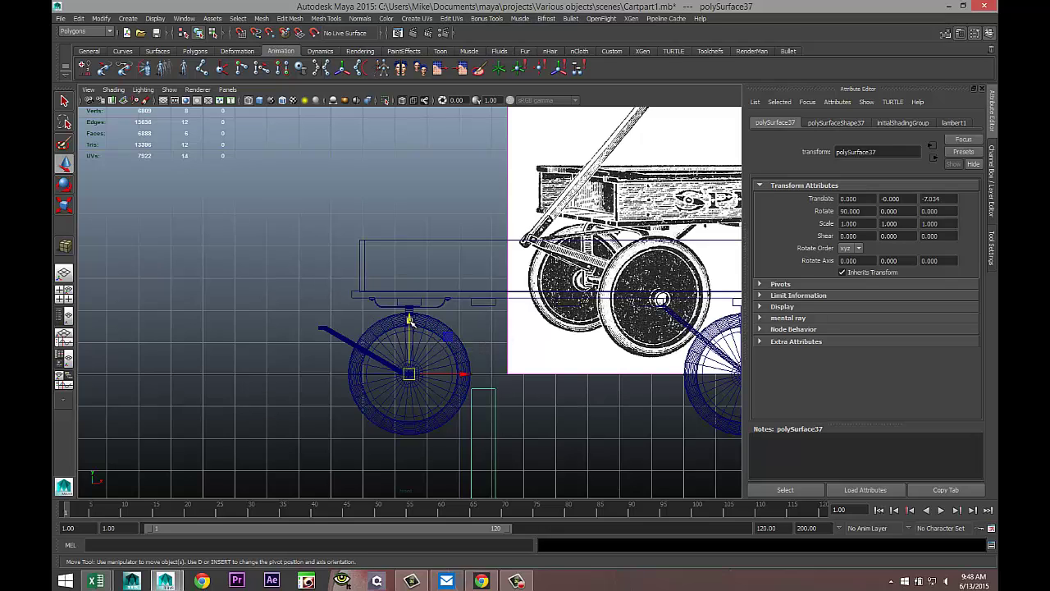
{"action": "left_click_drag", "start_coordinate": [410, 320], "coordinate": [420, 45]}
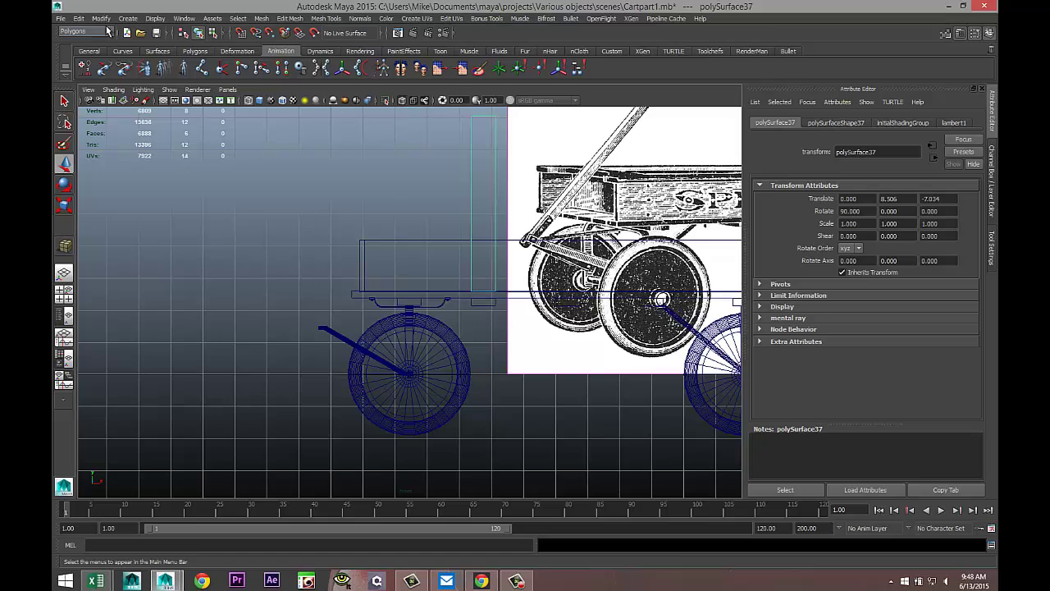
{"action": "left_click", "coordinate": [101, 18]}
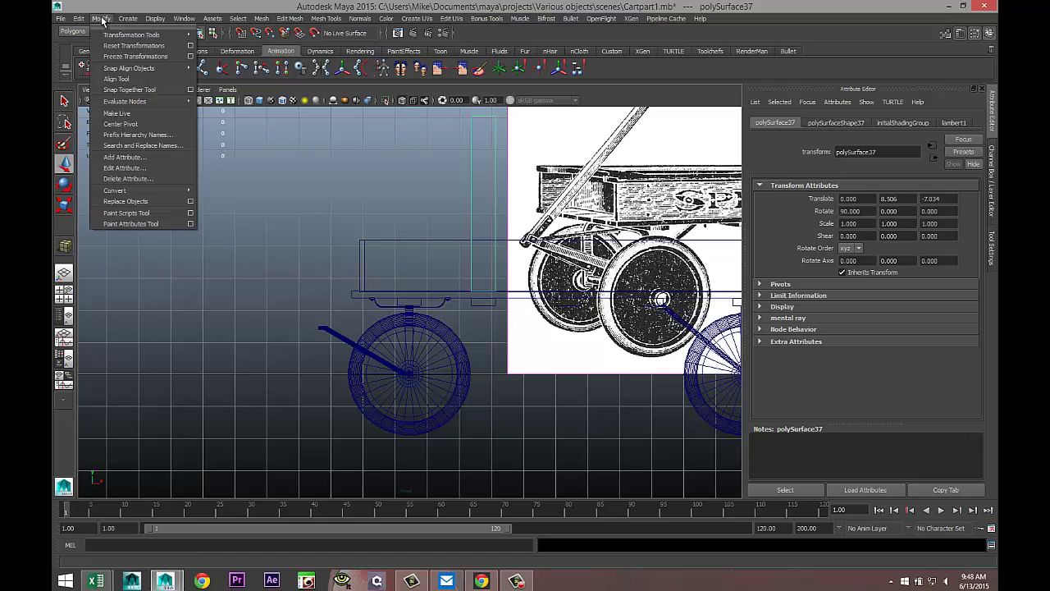
{"action": "left_click", "coordinate": [128, 113]}
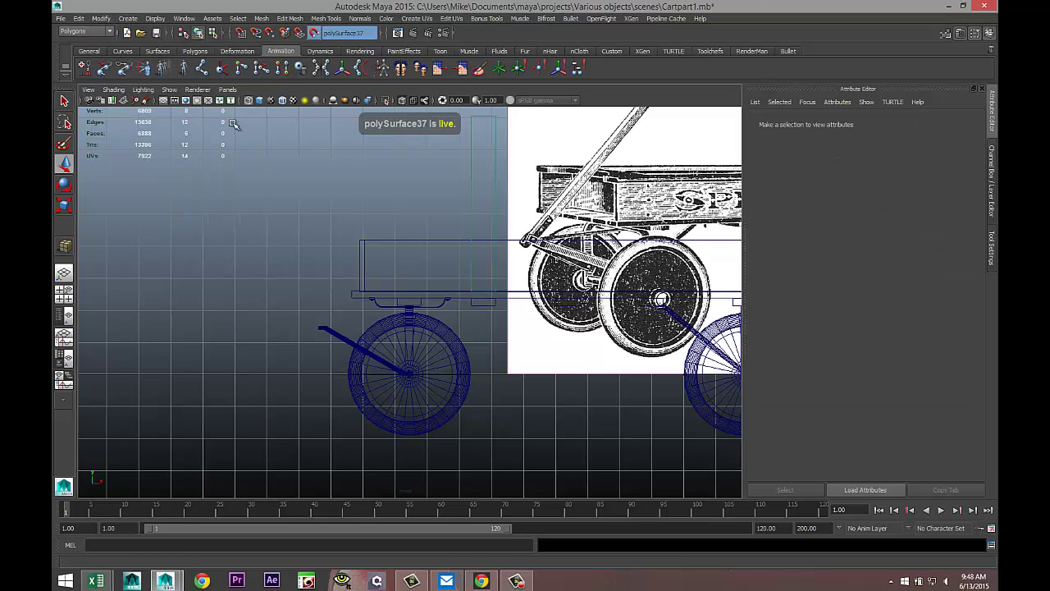
{"action": "key", "text": "ctrl+z"}
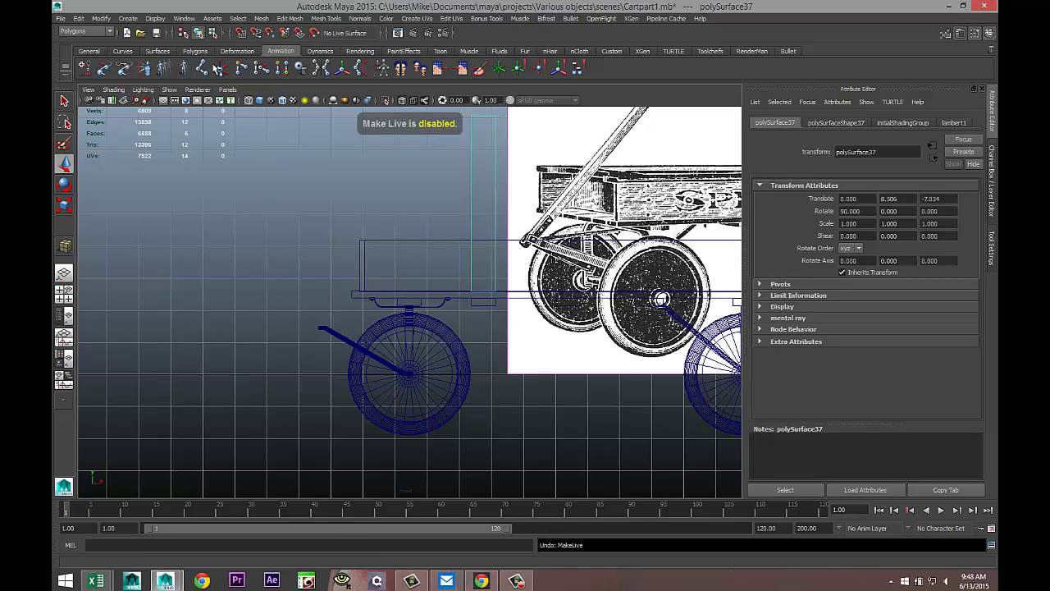
Center the pivot of the upright piece.
{"action": "left_click", "coordinate": [102, 19]}
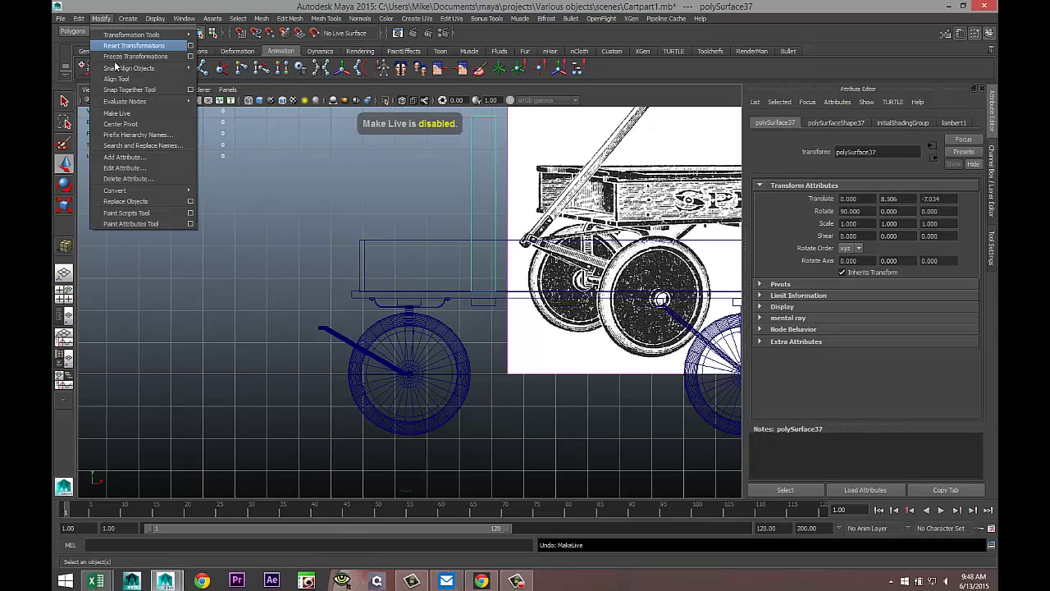
{"action": "left_click", "coordinate": [130, 119]}
{"action": "scroll", "coordinate": [400, 312], "scroll_direction": "down", "scroll_amount": 4}
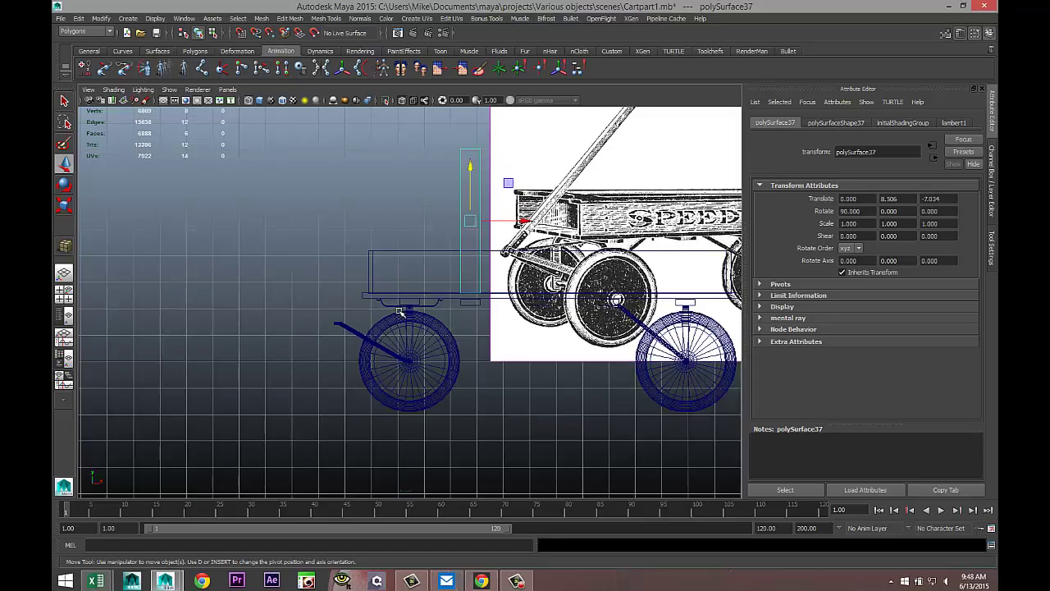
{"action": "scroll", "coordinate": [449, 363], "scroll_direction": "up", "scroll_amount": 4}
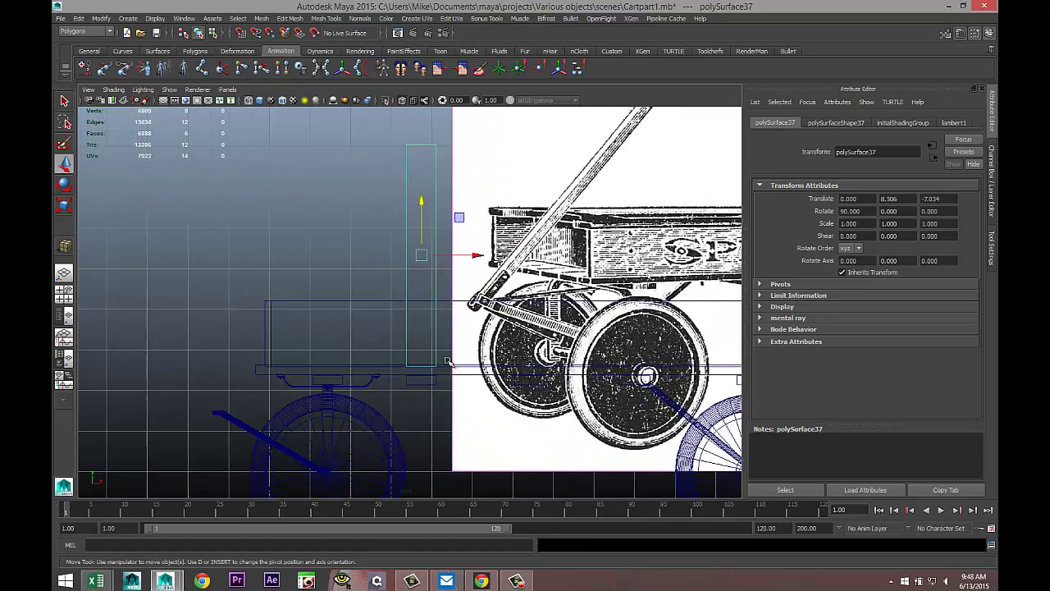
Move the upright in the perspective view against the outer face of the side board, to Z -1.670.
{"action": "left_click", "coordinate": [64, 293]}
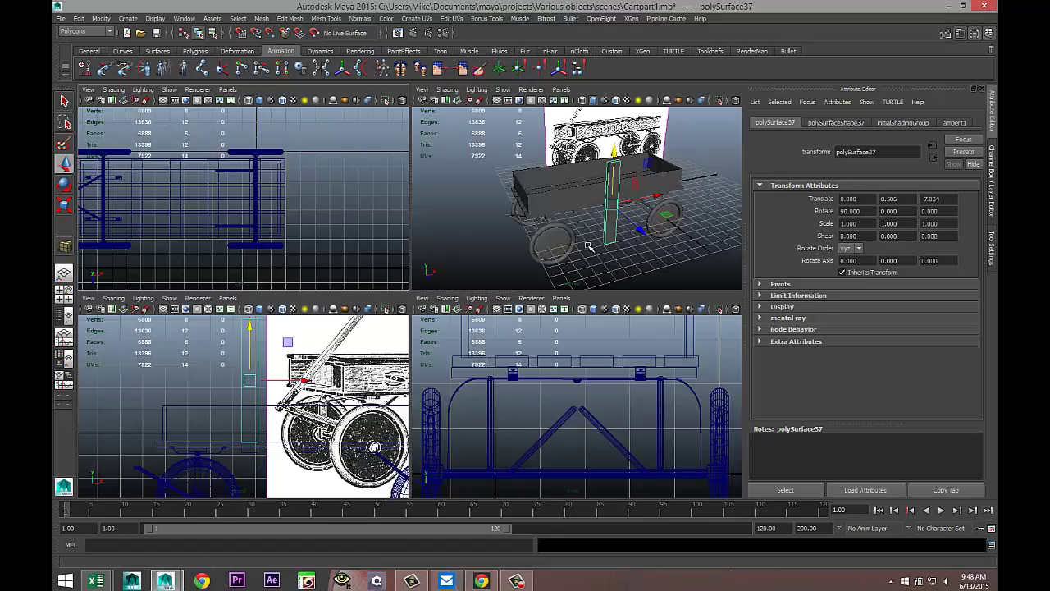
{"action": "left_click", "coordinate": [64, 272]}
{"action": "left_click_drag", "start_coordinate": [508, 355], "coordinate": [595, 350], "text": "alt"}
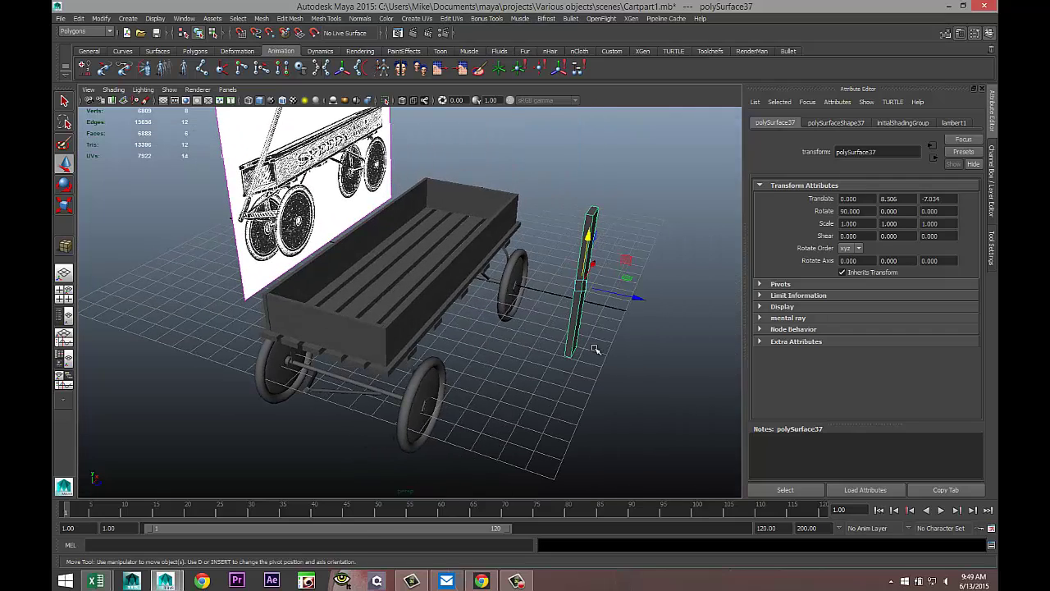
{"action": "left_click_drag", "start_coordinate": [635, 298], "coordinate": [480, 276]}
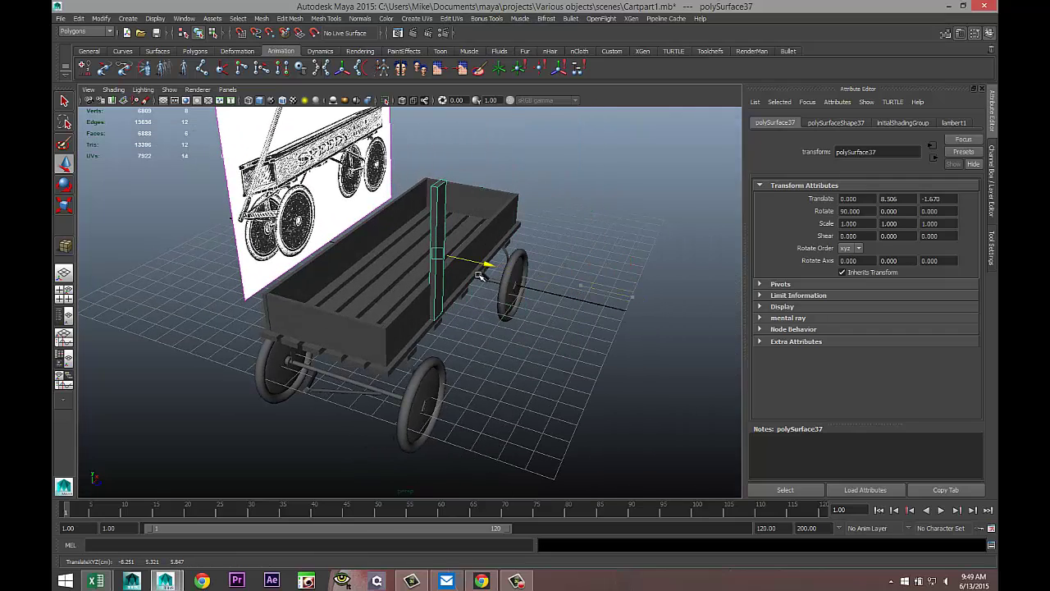
Nudge the upright slightly higher above the deck edge, to Y 8.515.
{"action": "key", "text": "f"}
{"action": "scroll", "coordinate": [481, 281], "scroll_direction": "down", "scroll_amount": 5}
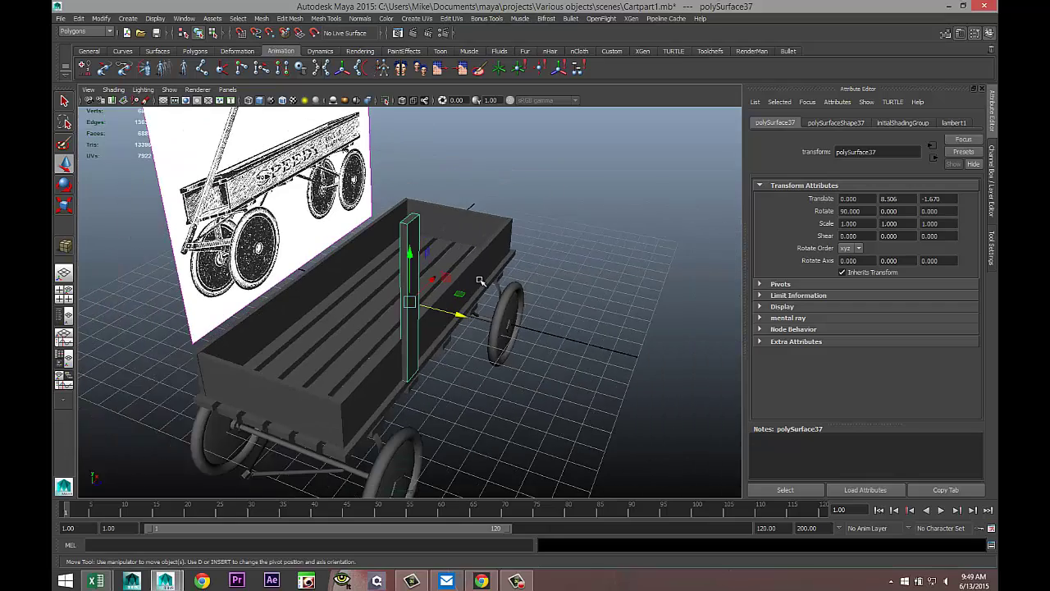
{"action": "key", "text": "f"}
{"action": "mouse_move", "coordinate": [480, 312]}
{"action": "left_mouse_down", "text": "alt"}
{"action": "mouse_move", "coordinate": [501, 302]}
{"action": "mouse_move", "coordinate": [487, 330]}
{"action": "left_mouse_up", "text": "alt"}
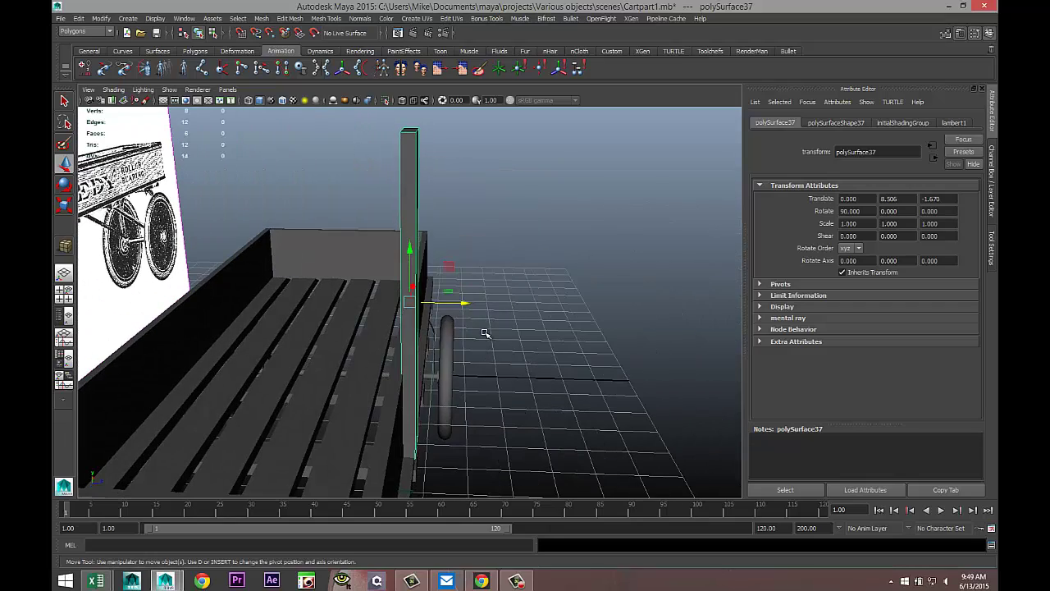
{"action": "key", "text": "r"}
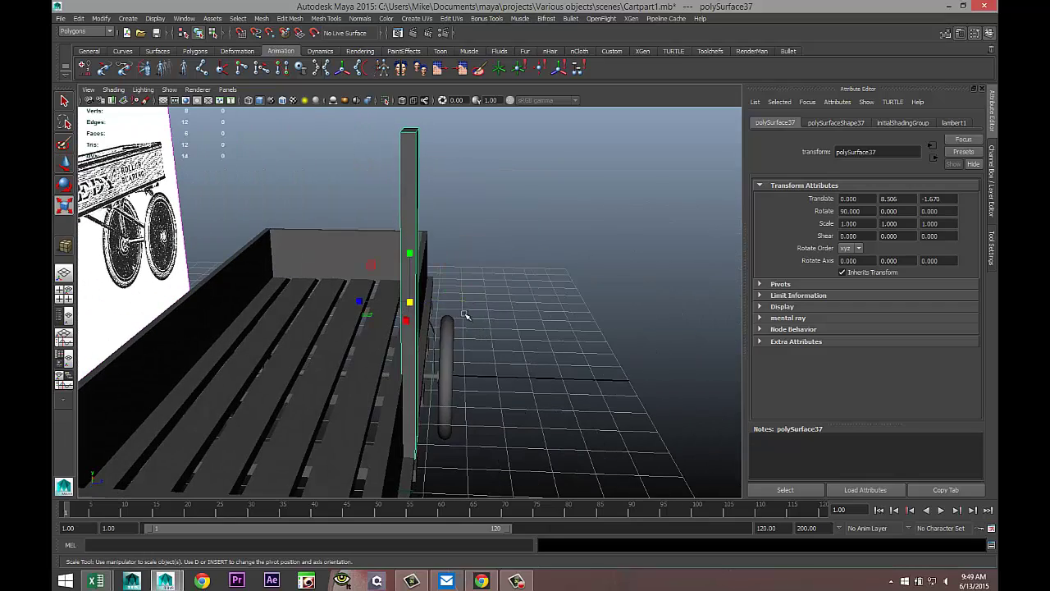
{"action": "left_click_drag", "start_coordinate": [363, 307], "coordinate": [397, 348]}
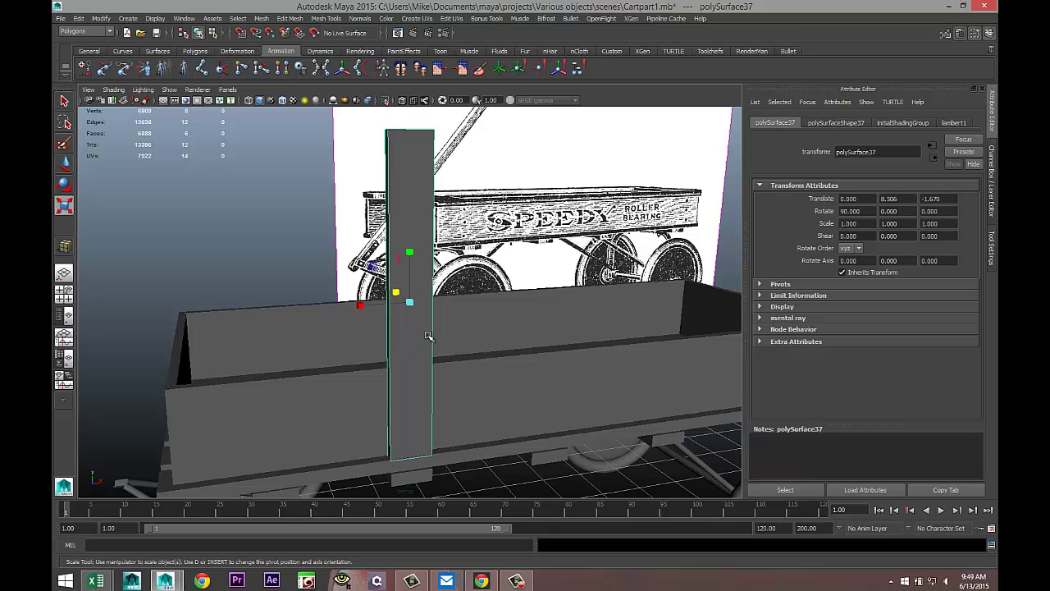
{"action": "key", "text": "w"}
{"action": "mouse_move", "coordinate": [410, 248]}
{"action": "left_mouse_down"}
{"action": "mouse_move", "coordinate": [410, 238]}
{"action": "mouse_move", "coordinate": [412, 250]}
{"action": "left_mouse_up"}
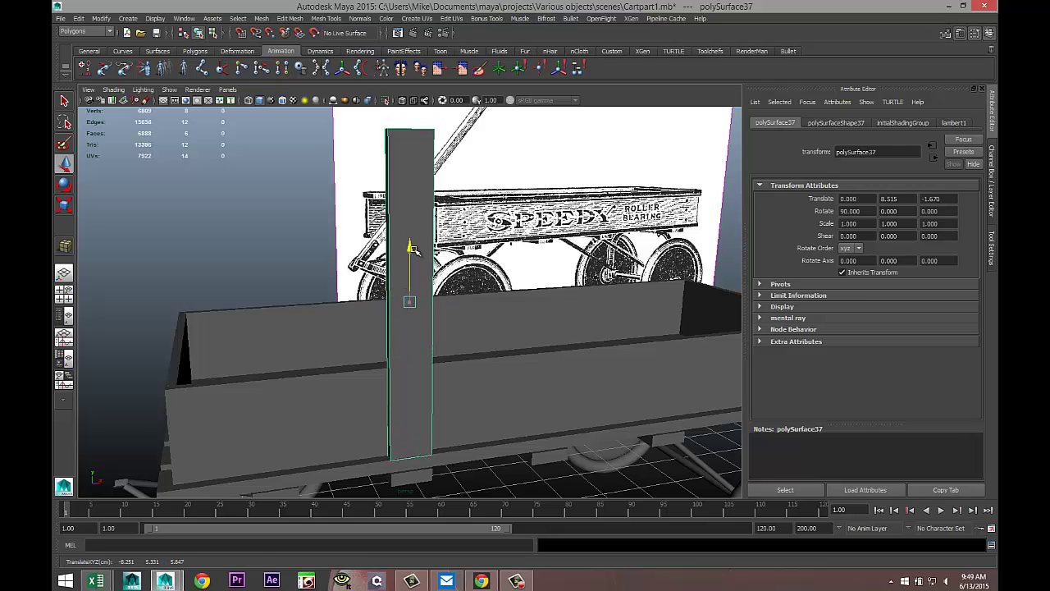
Shorten the upright by lowering its top vertices to just below the side board's upper edge.
{"action": "right_click_drag", "start_coordinate": [404, 131], "coordinate": [365, 129]}
{"action": "left_click", "coordinate": [424, 139]}
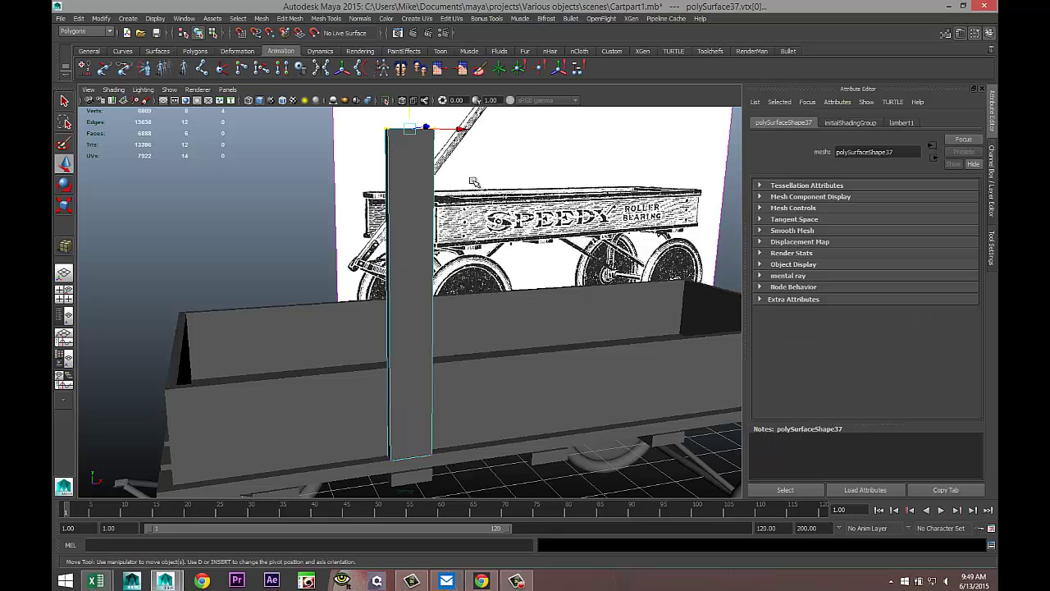
{"action": "left_click_drag", "start_coordinate": [409, 114], "coordinate": [445, 352]}
{"action": "scroll", "coordinate": [427, 356], "scroll_direction": "up", "scroll_amount": 5}
{"action": "scroll", "coordinate": [458, 358], "scroll_direction": "down", "scroll_amount": 8}
{"action": "left_click_drag", "start_coordinate": [537, 408], "coordinate": [448, 426], "text": "alt"}
Duplicate the shortened upright and move the copy along the side board over the next crosspiece, at X -2.694.
{"action": "right_click_drag", "start_coordinate": [367, 356], "coordinate": [410, 307]}
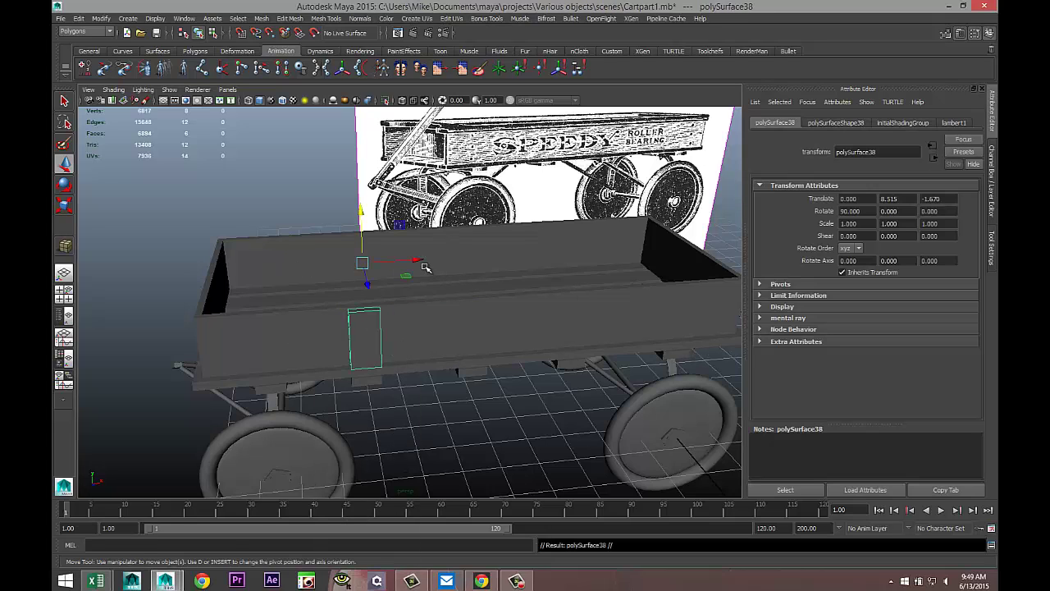
{"action": "left_click_drag", "start_coordinate": [413, 261], "coordinate": [530, 274]}
Switch the front view to shaded display with X-ray turned off, framed on the copied upright and the crosspieces.
{"action": "left_click", "coordinate": [64, 294]}
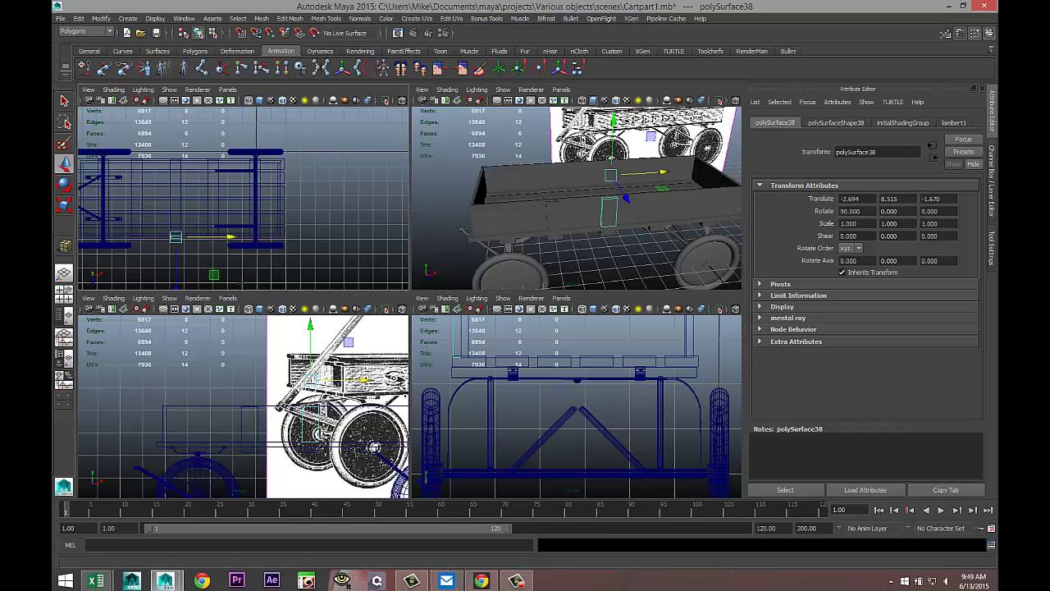
{"action": "scroll", "coordinate": [320, 415], "scroll_direction": "up", "scroll_amount": 2}
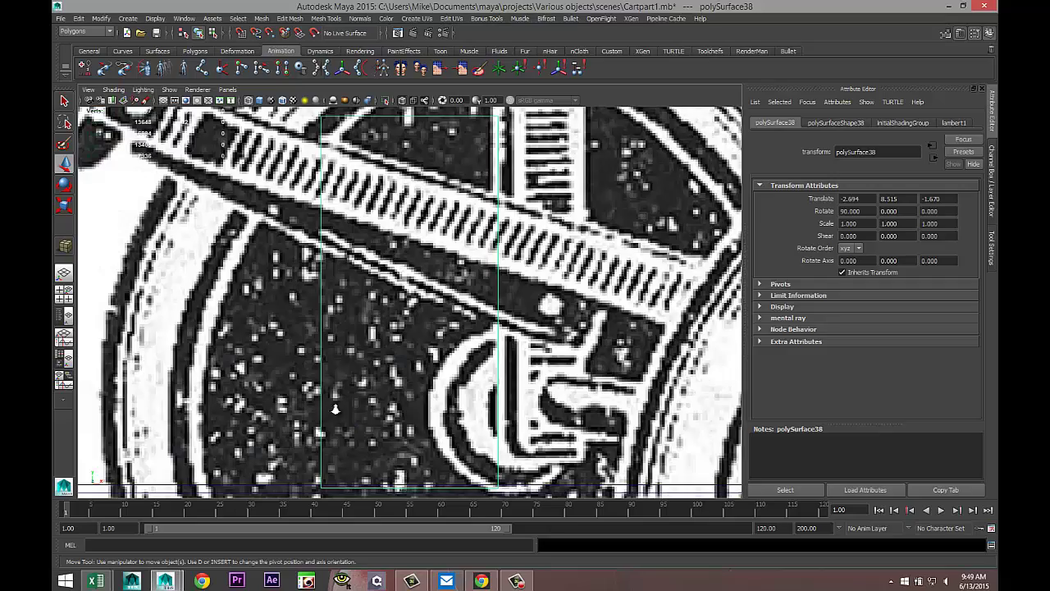
{"action": "scroll", "coordinate": [338, 408], "scroll_direction": "down", "scroll_amount": 4}
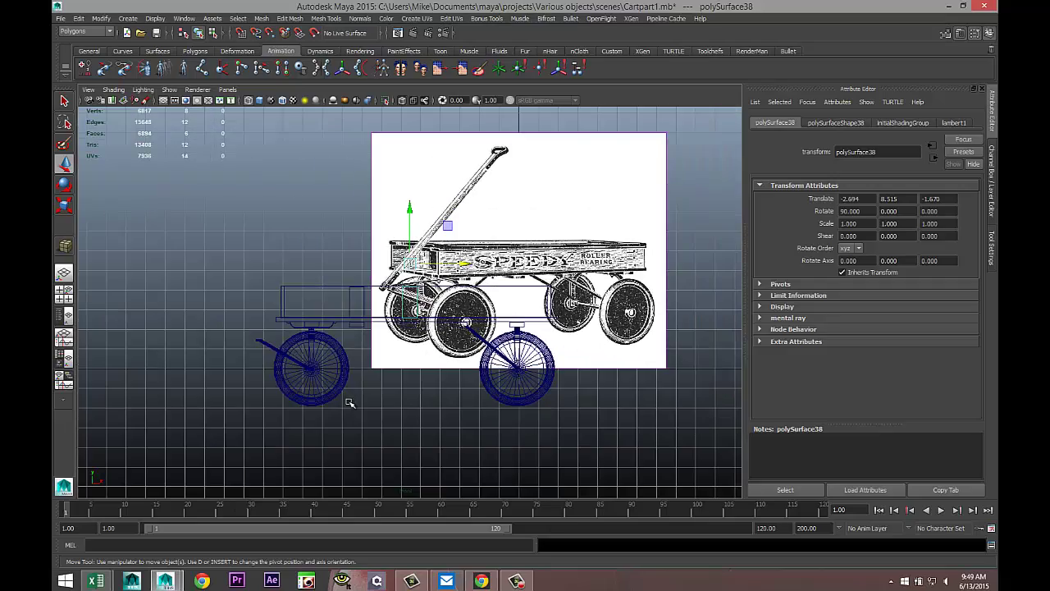
{"action": "key", "text": "5"}
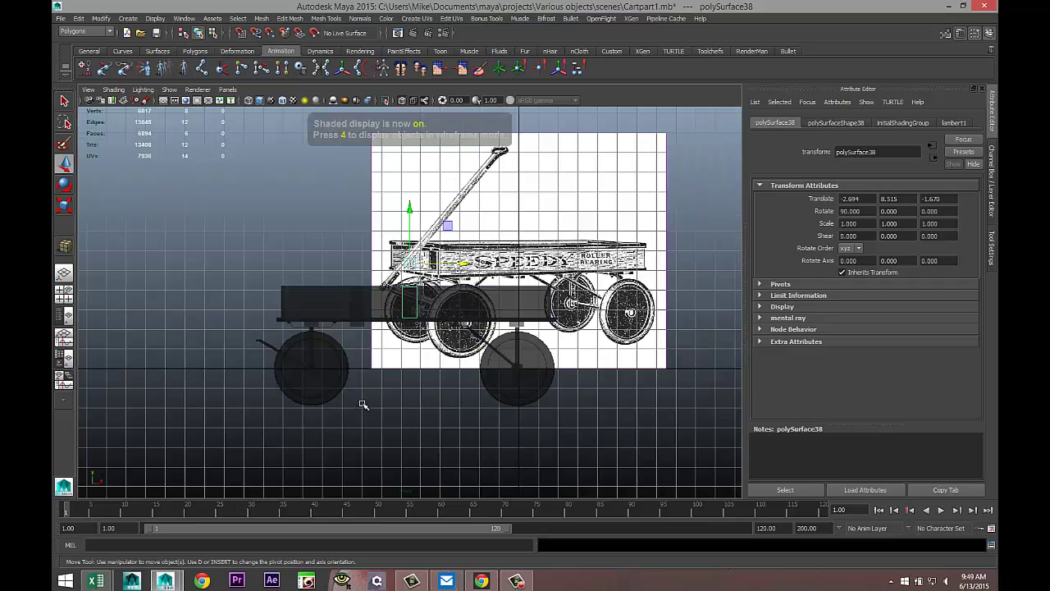
{"action": "scroll", "coordinate": [468, 441], "scroll_direction": "up", "scroll_amount": 5}
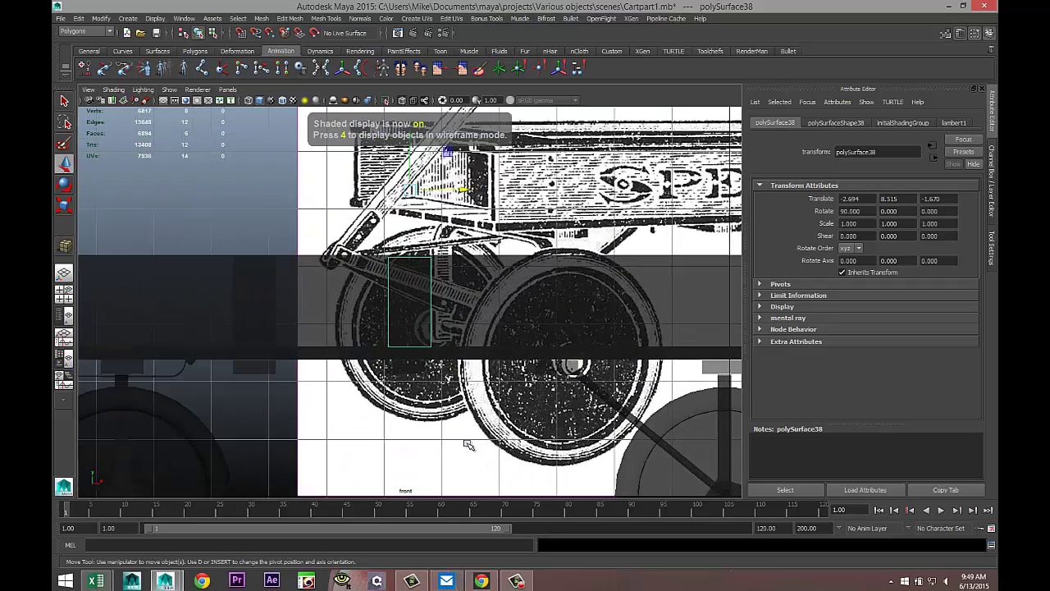
{"action": "left_click", "coordinate": [403, 101]}
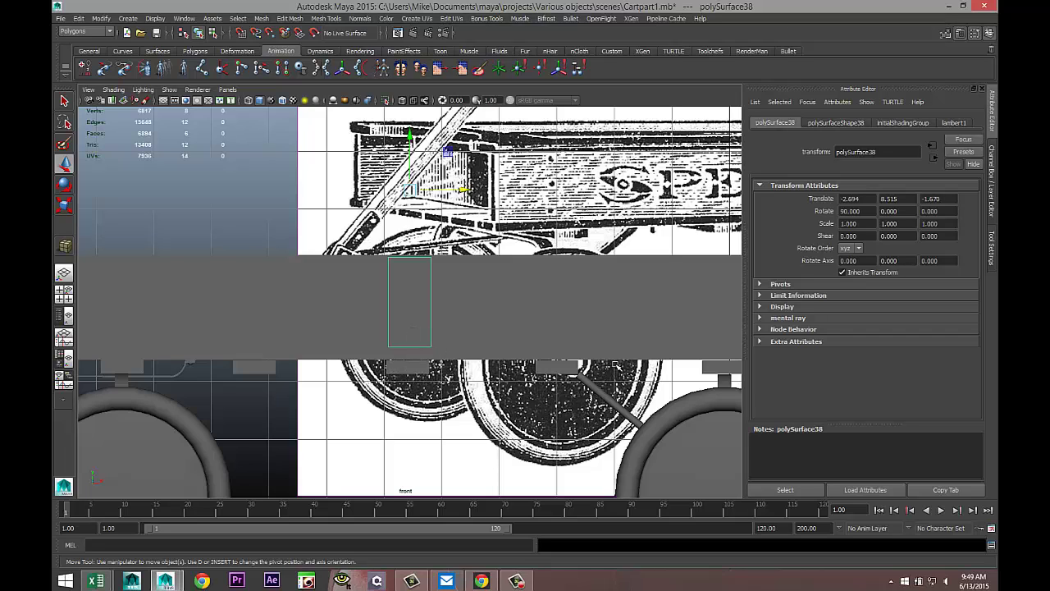
Duplicate the upright twice more in the perspective view, placing the copies along the side board at X -5.223 and X -8.126.
{"action": "left_click", "coordinate": [64, 293]}
{"action": "key", "text": "space"}
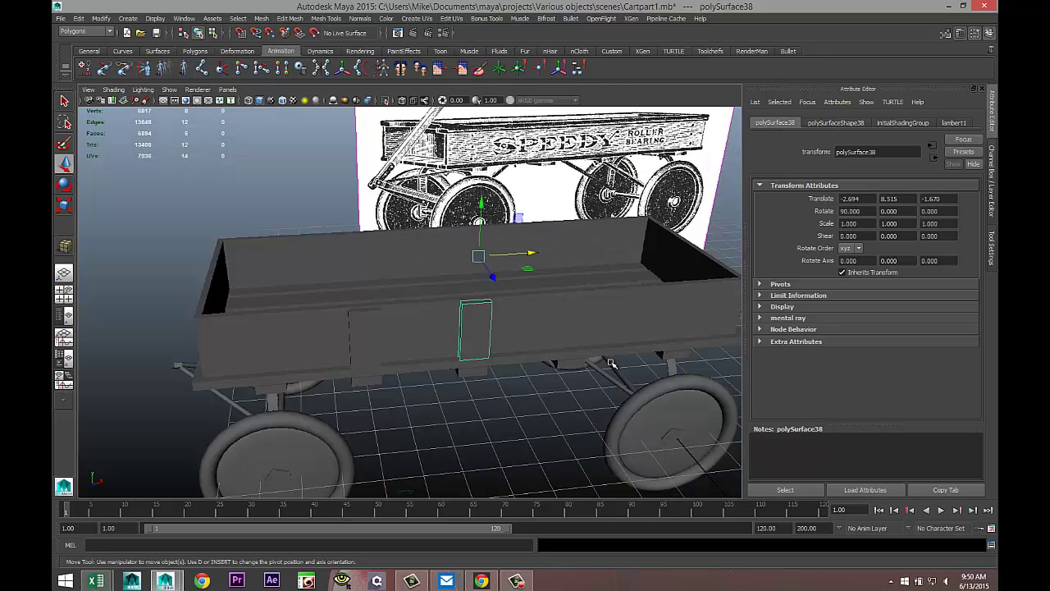
{"action": "key", "text": "ctrl+d"}
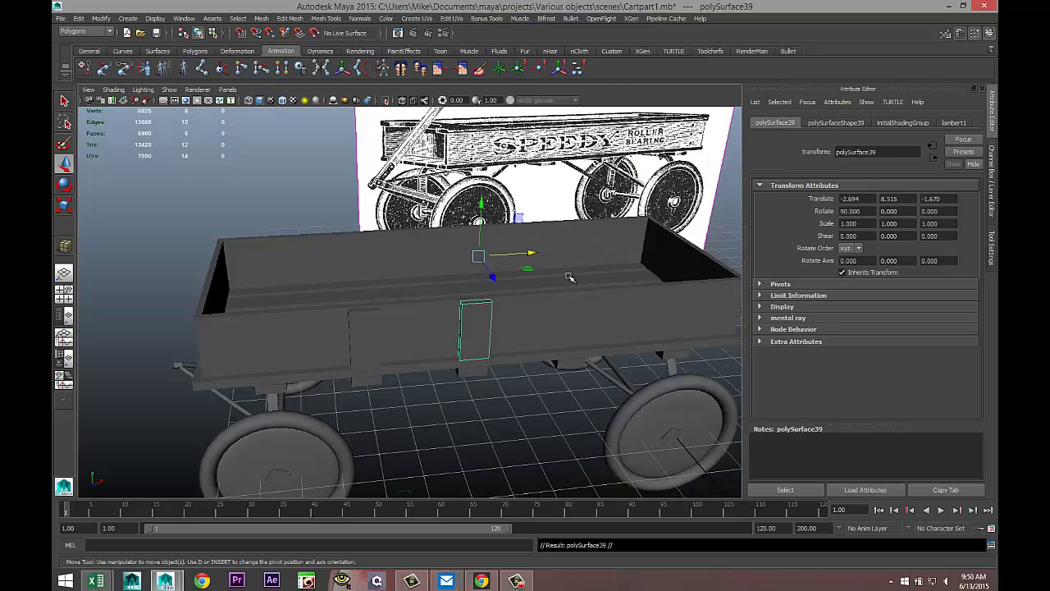
{"action": "left_click_drag", "start_coordinate": [534, 255], "coordinate": [634, 261]}
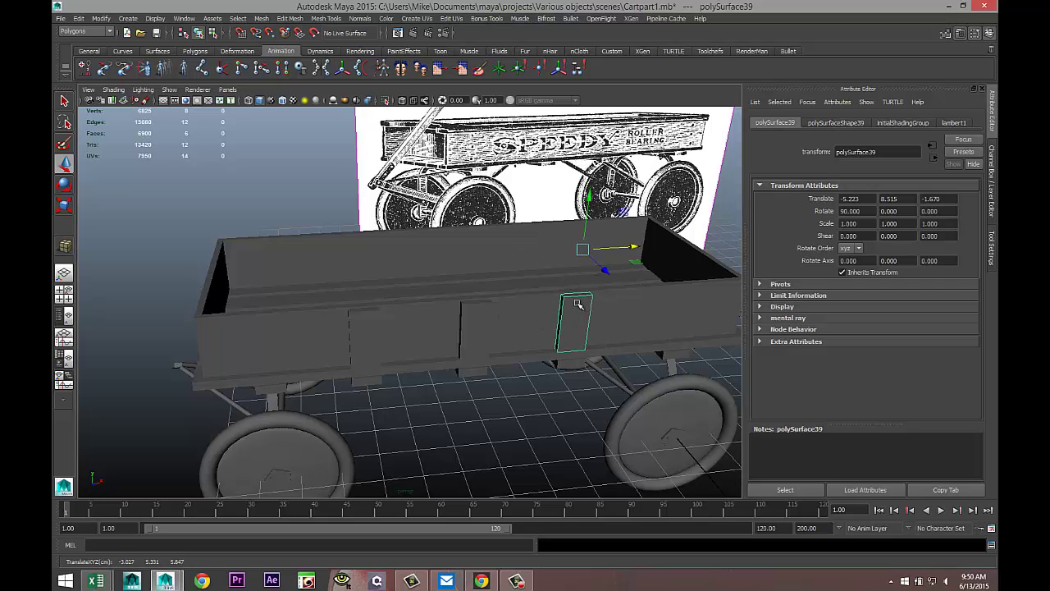
{"action": "key", "text": "ctrl+d"}
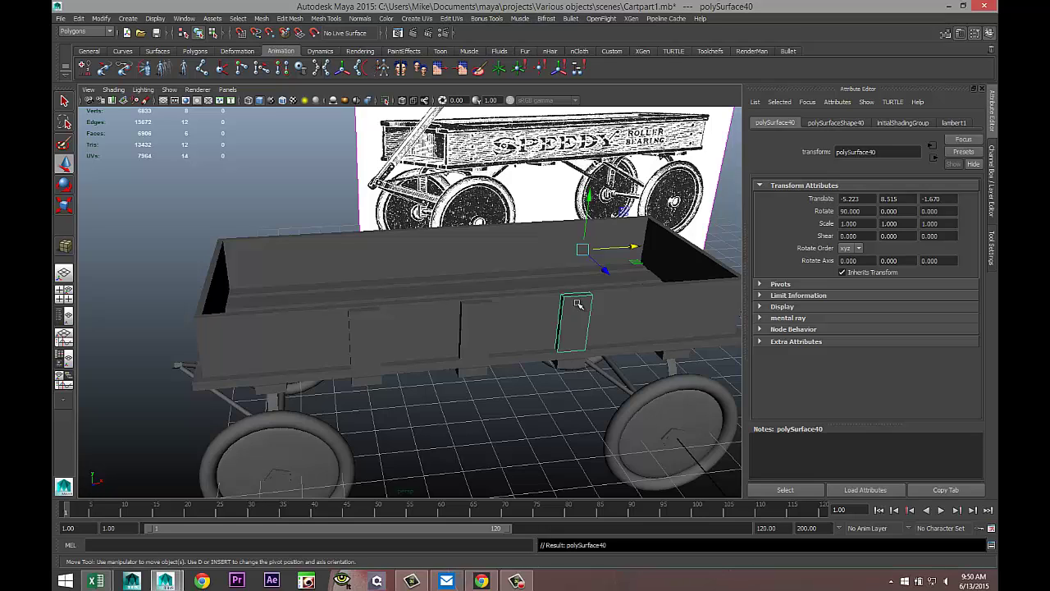
{"action": "left_click_drag", "start_coordinate": [634, 249], "coordinate": [742, 257]}
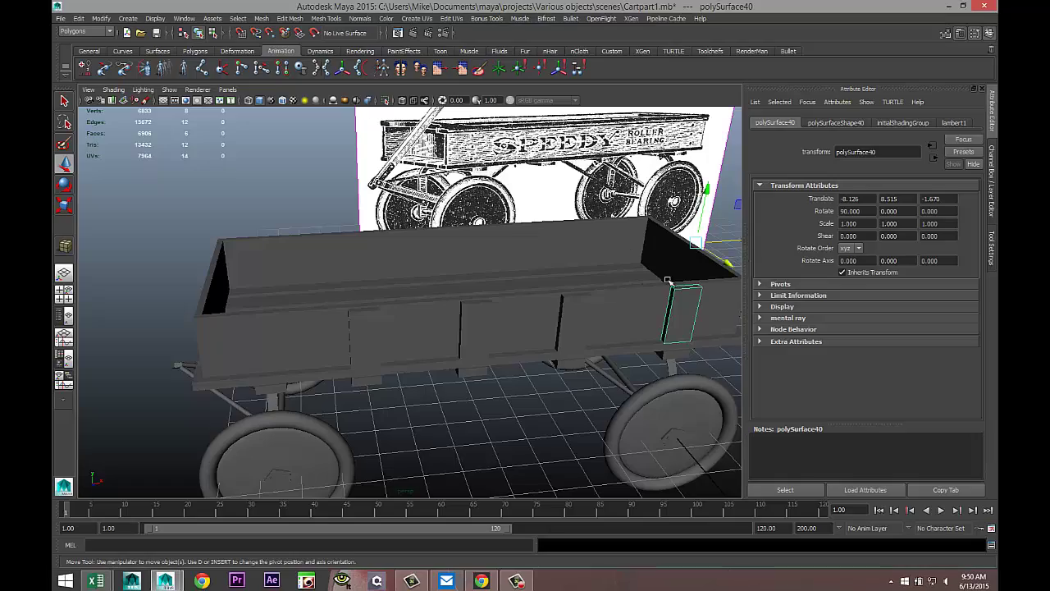
Duplicate the rearmost upright, move the copy to the front end of the side board at X 2.314, and show the four-view layout.
{"action": "left_click_drag", "start_coordinate": [568, 364], "coordinate": [536, 369], "text": "alt"}
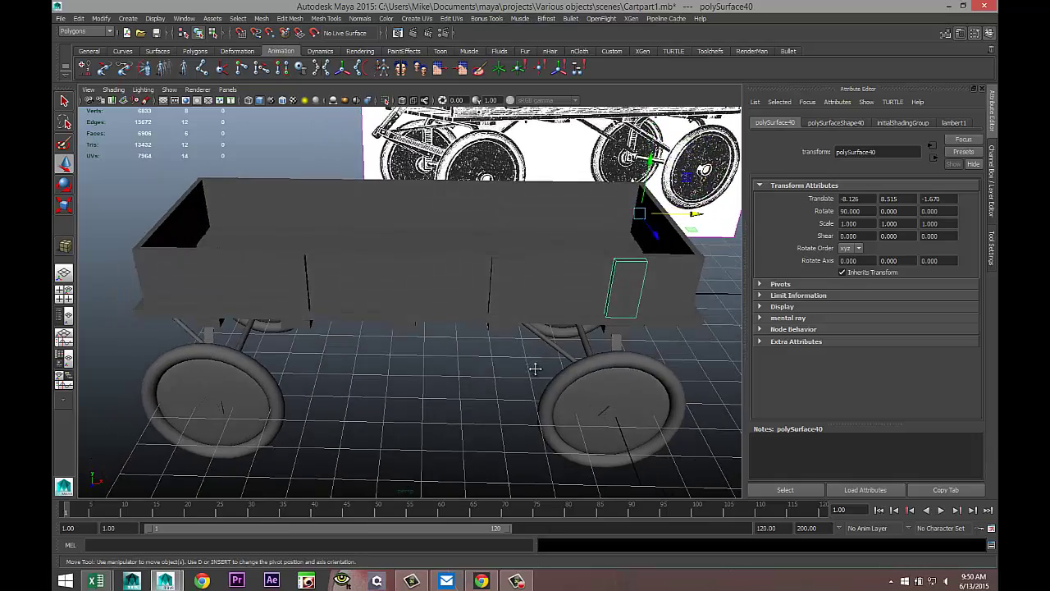
{"action": "middle_click_drag", "start_coordinate": [534, 369], "coordinate": [591, 409], "text": "alt"}
{"action": "left_click_drag", "start_coordinate": [537, 412], "coordinate": [558, 424], "text": "alt"}
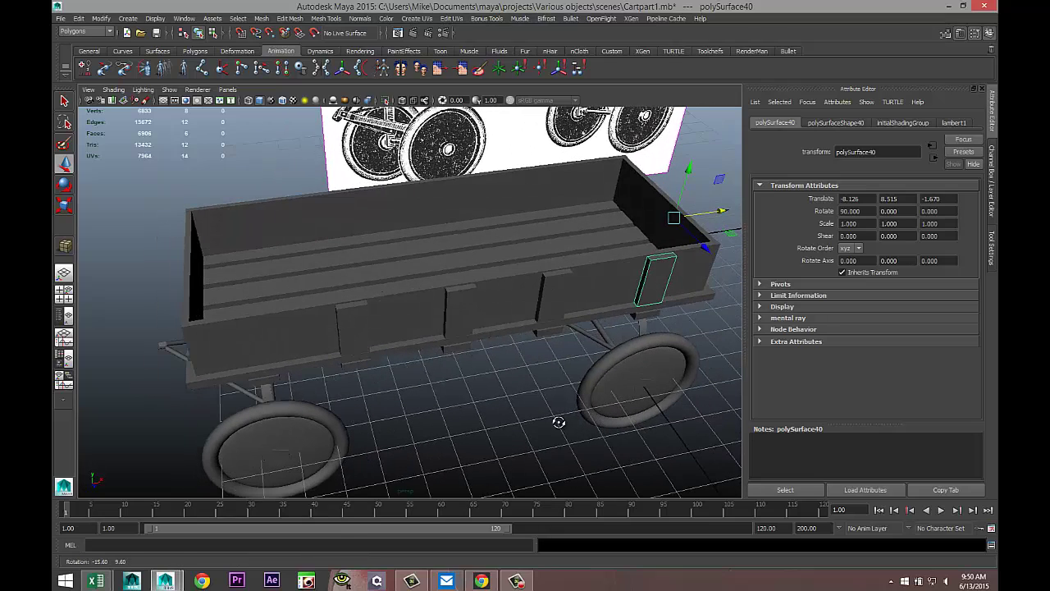
{"action": "key", "text": "ctrl+d"}
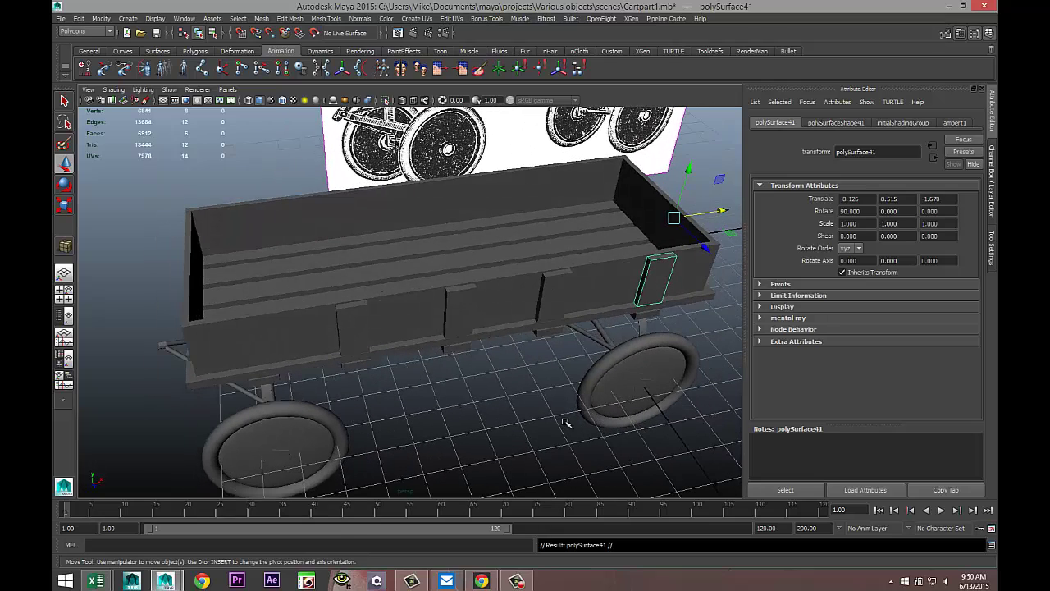
{"action": "left_click_drag", "start_coordinate": [720, 213], "coordinate": [307, 294]}
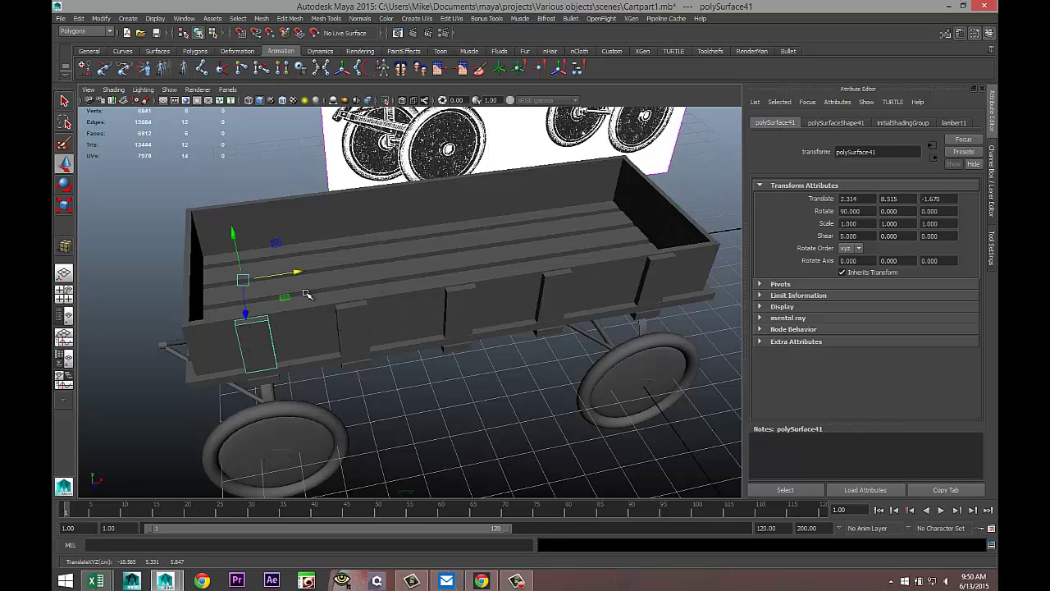
{"action": "left_click", "coordinate": [66, 296]}
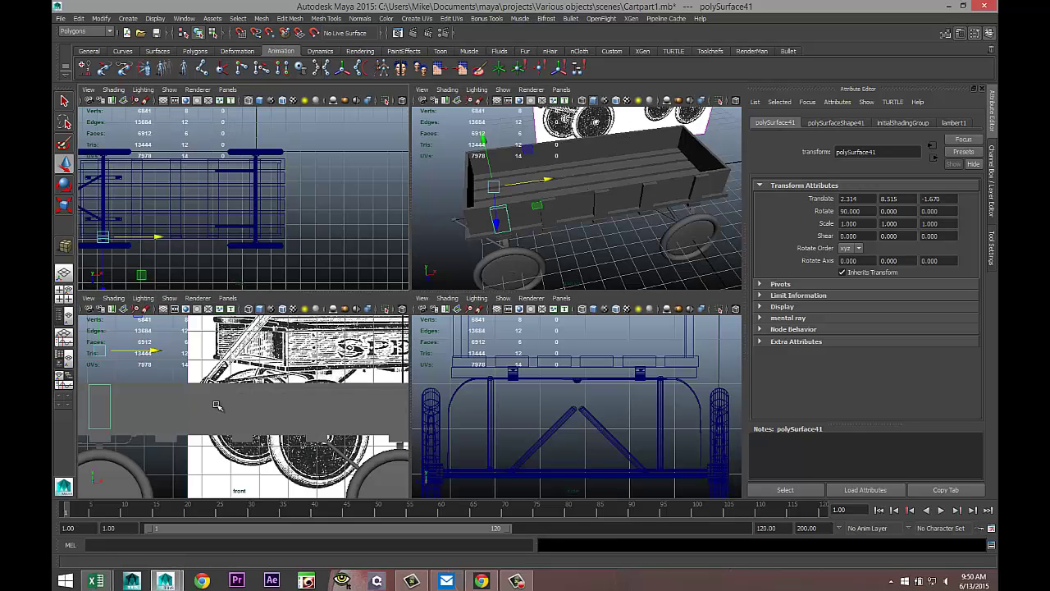
Examine how the copied uprights line up with the crosspieces in the front view, displayed in wireframe.
{"action": "key", "text": "space"}
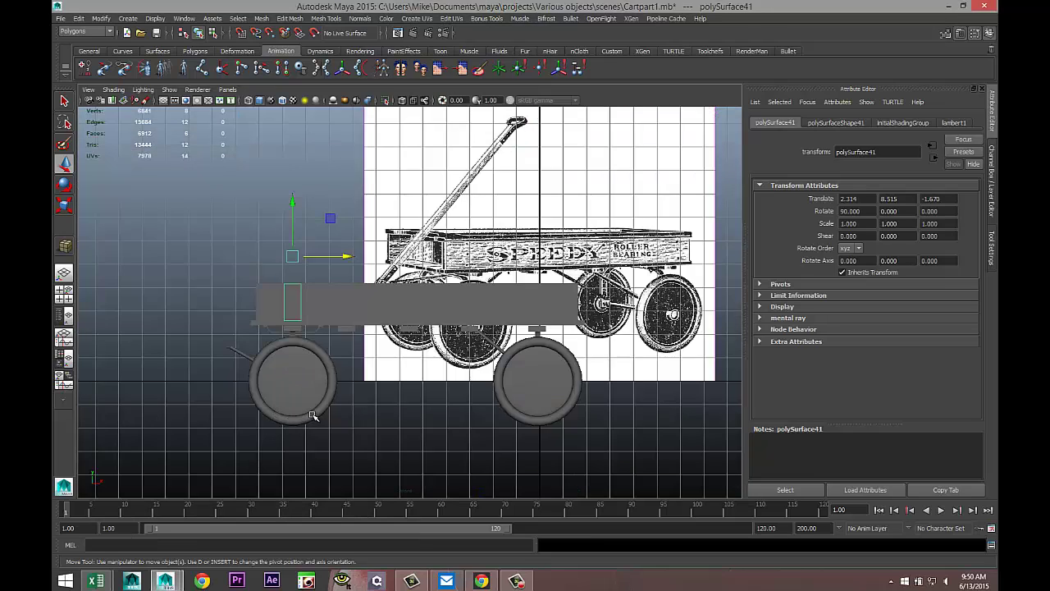
{"action": "key", "text": "4"}
{"action": "scroll", "coordinate": [312, 414], "scroll_direction": "up", "scroll_amount": 4}
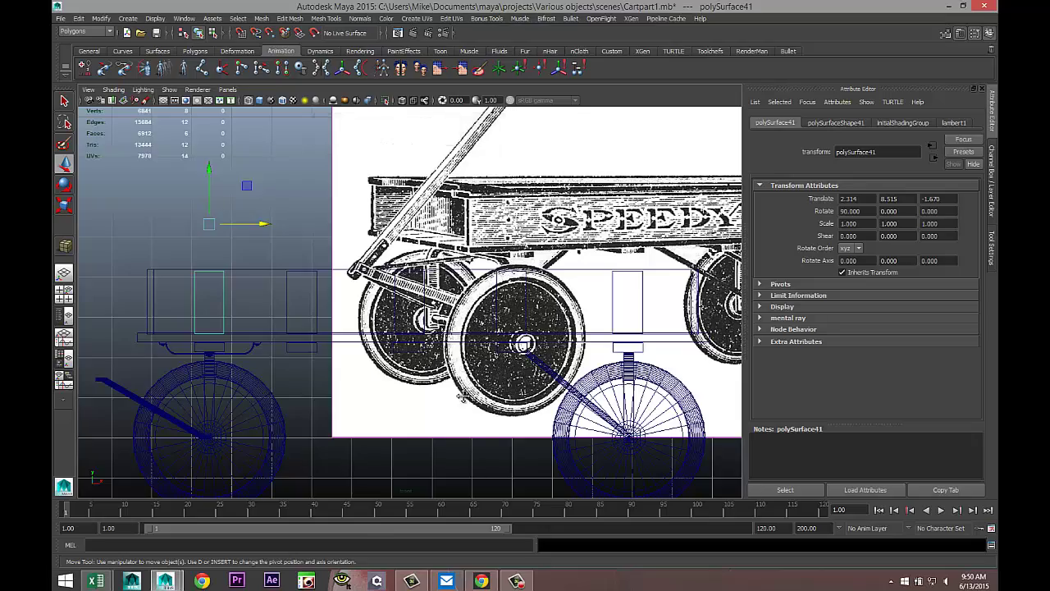
{"action": "middle_click_drag", "start_coordinate": [463, 396], "coordinate": [419, 428], "text": "alt"}
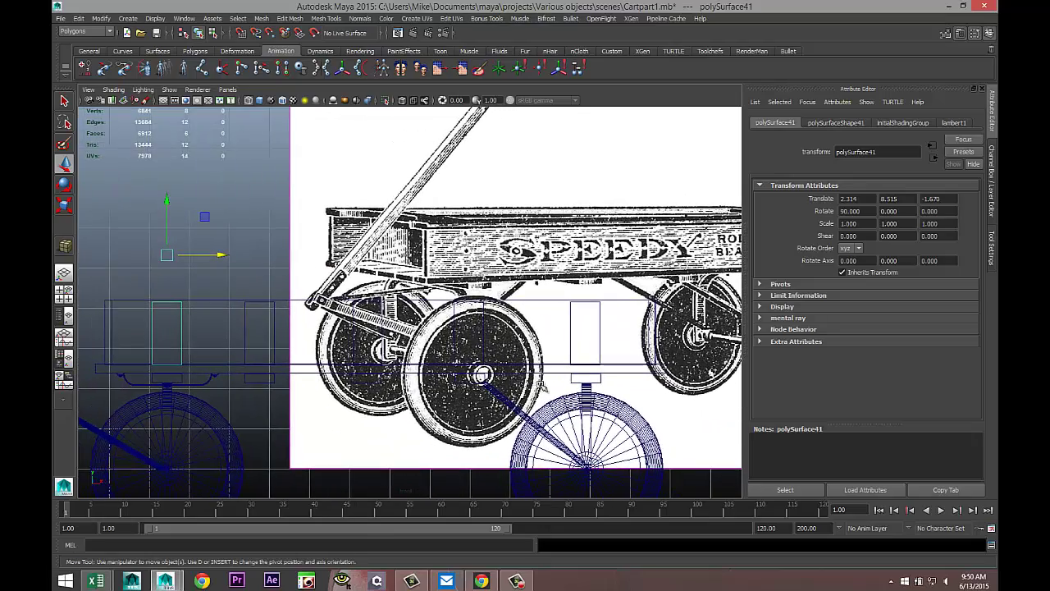
{"action": "left_click", "coordinate": [499, 347]}
{"action": "scroll", "coordinate": [619, 405], "scroll_direction": "up", "scroll_amount": 6}
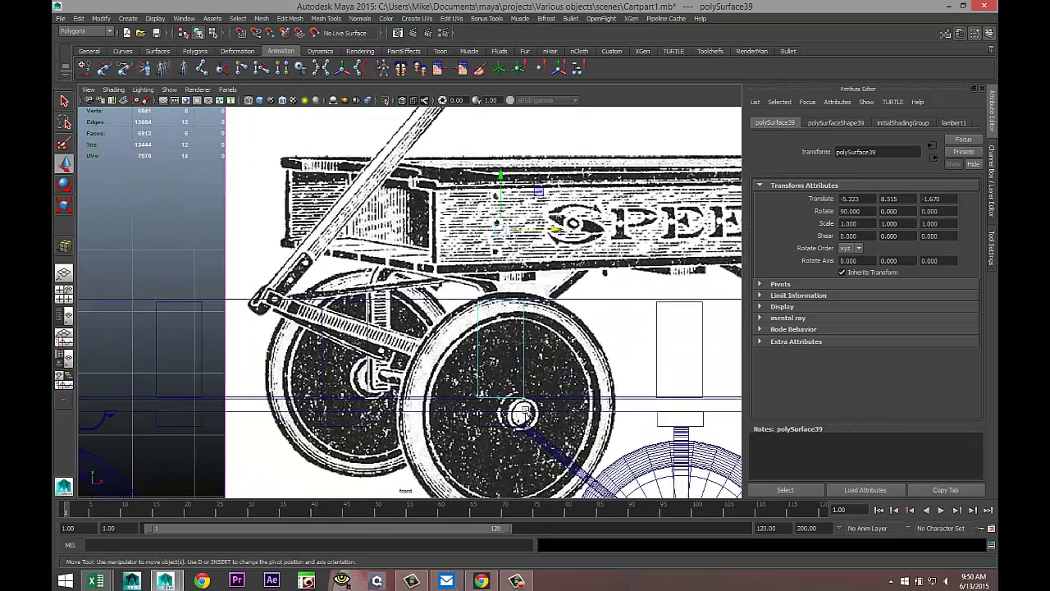
{"action": "middle_click_drag", "start_coordinate": [618, 406], "coordinate": [640, 308], "text": "alt"}
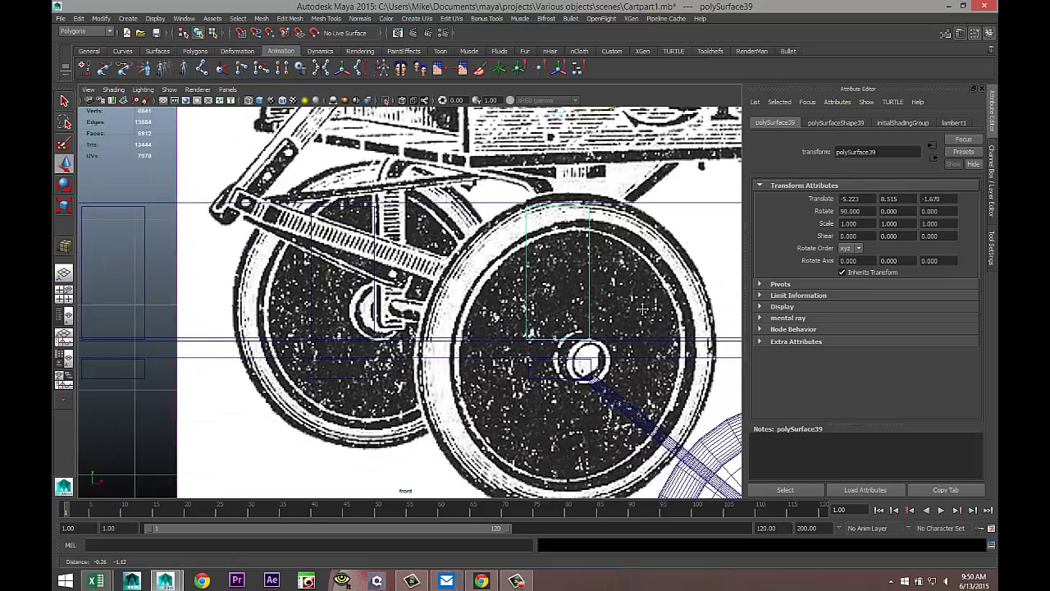
{"action": "scroll", "coordinate": [639, 308], "scroll_direction": "down", "scroll_amount": 9}
{"action": "middle_click_drag", "start_coordinate": [473, 372], "coordinate": [535, 390], "text": "alt"}
{"action": "scroll", "coordinate": [535, 389], "scroll_direction": "up", "scroll_amount": 6}
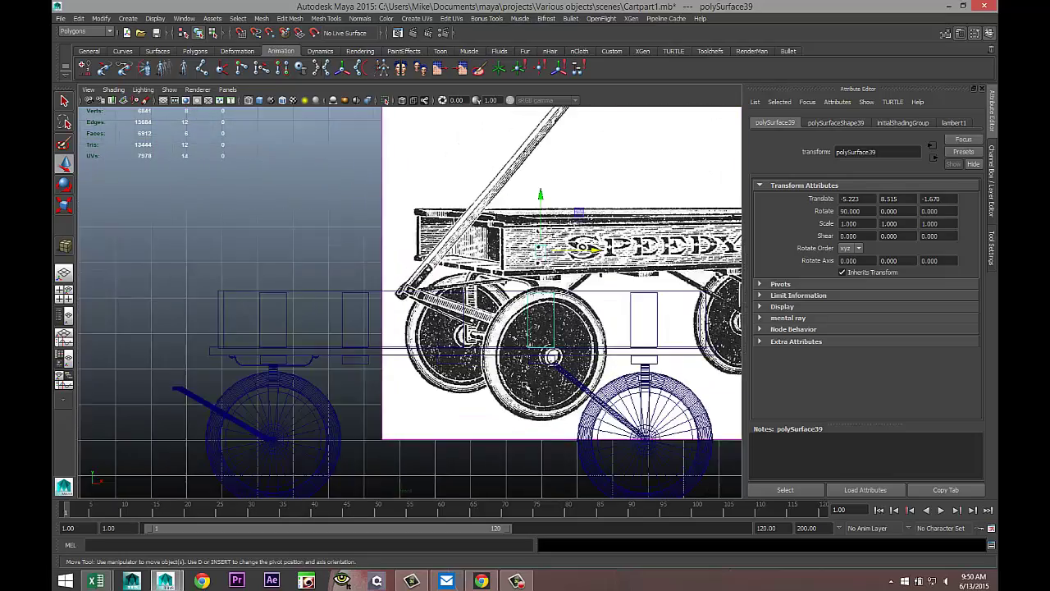
Shift the middle upright slightly along the side board to X -2.667 in the shaded front view, centring it over its crosspiece.
{"action": "left_click", "coordinate": [490, 338]}
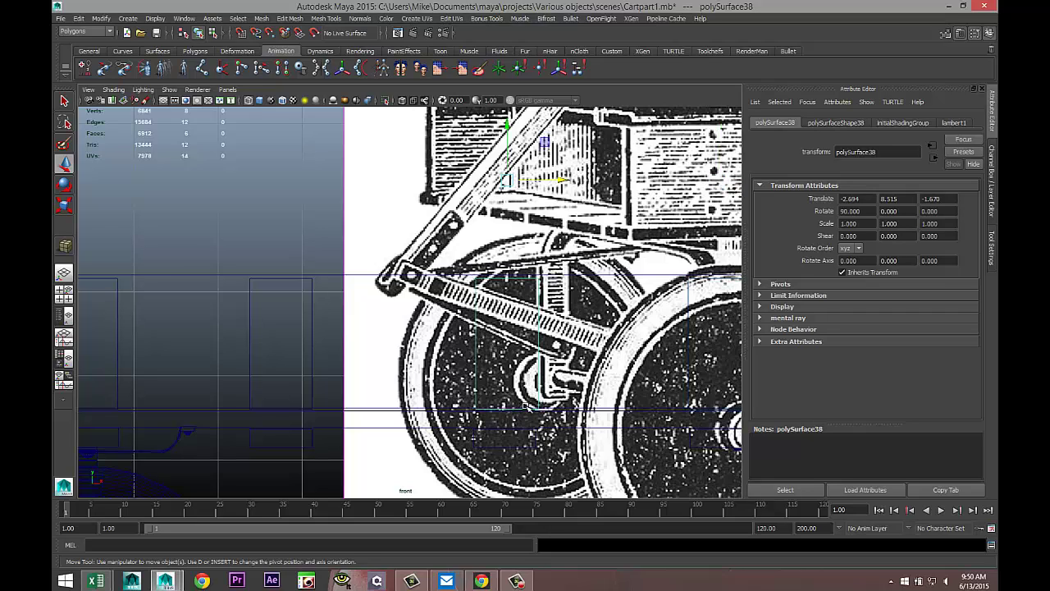
{"action": "key", "text": "5"}
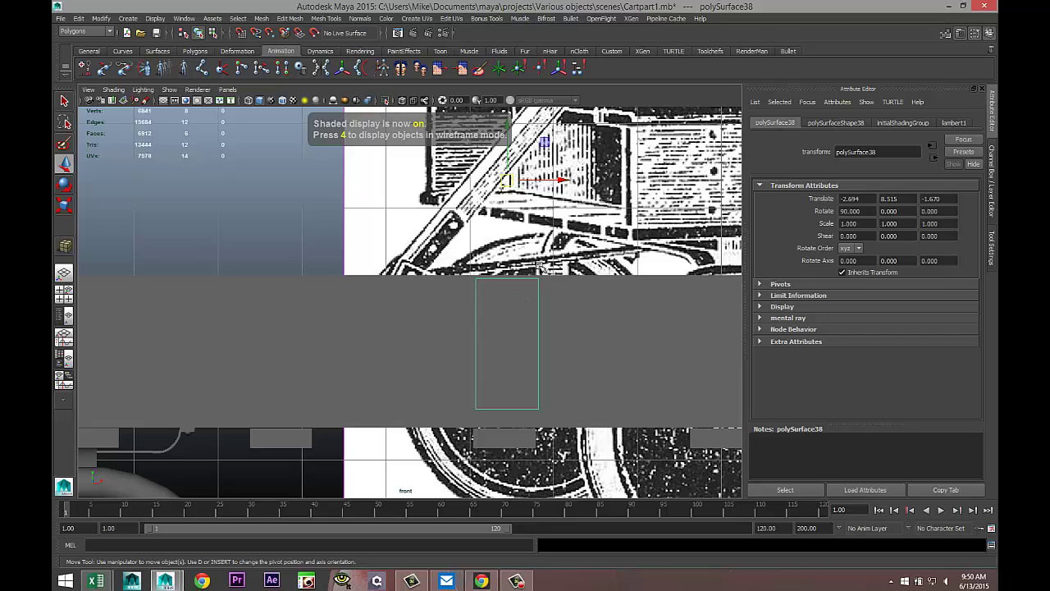
{"action": "left_click_drag", "start_coordinate": [563, 179], "coordinate": [560, 179]}
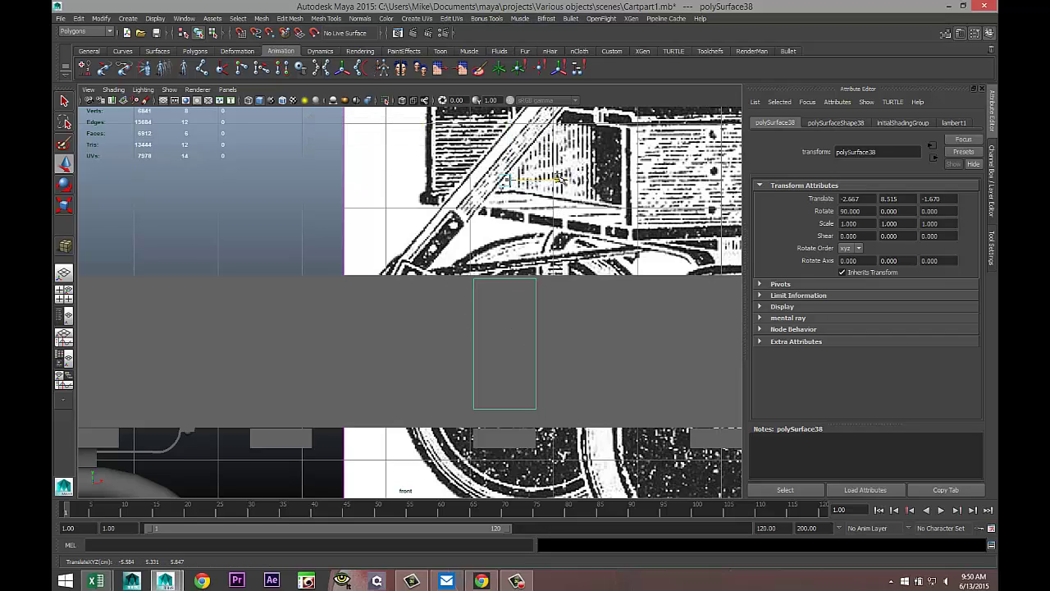
Duplicate all five uprights along the side board together, working in the perspective view.
{"action": "left_click", "coordinate": [64, 293]}
{"action": "key", "text": "space"}
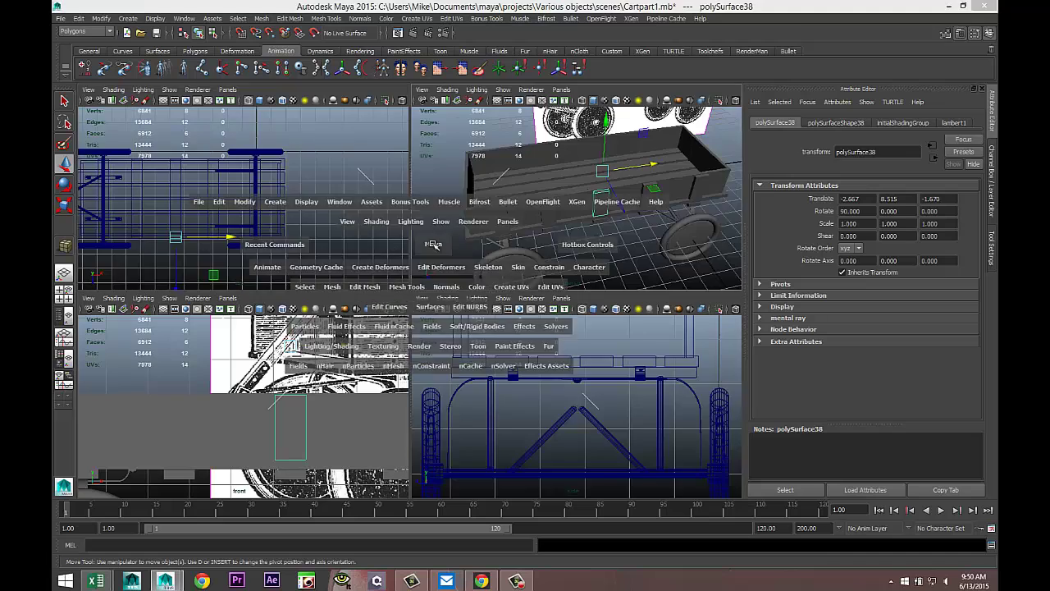
{"action": "left_click_drag", "start_coordinate": [426, 396], "coordinate": [445, 387], "text": "alt"}
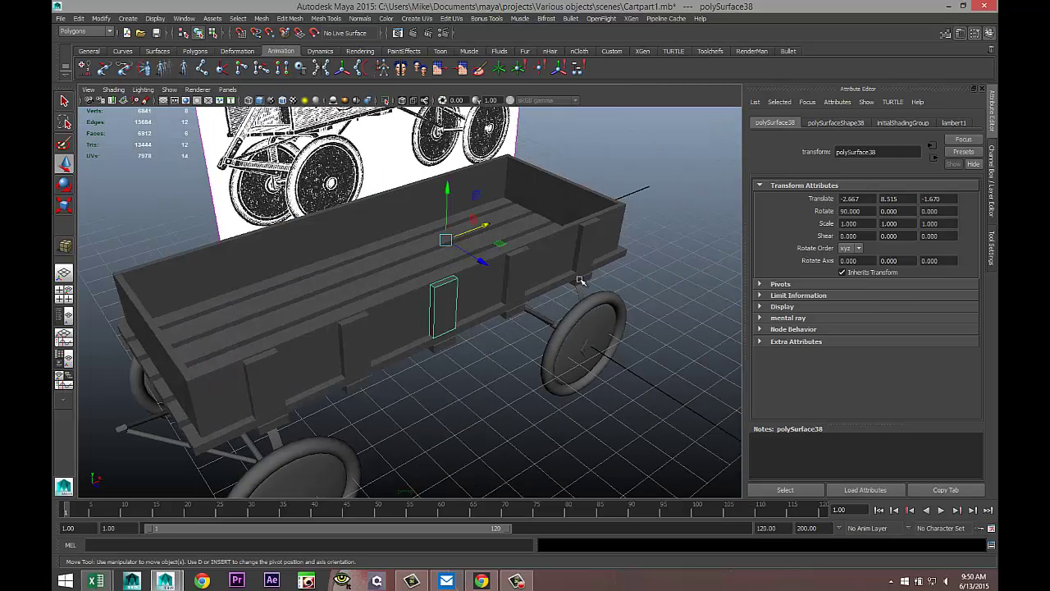
{"action": "left_click", "coordinate": [584, 239]}
{"action": "left_click", "coordinate": [516, 282], "text": "shift"}
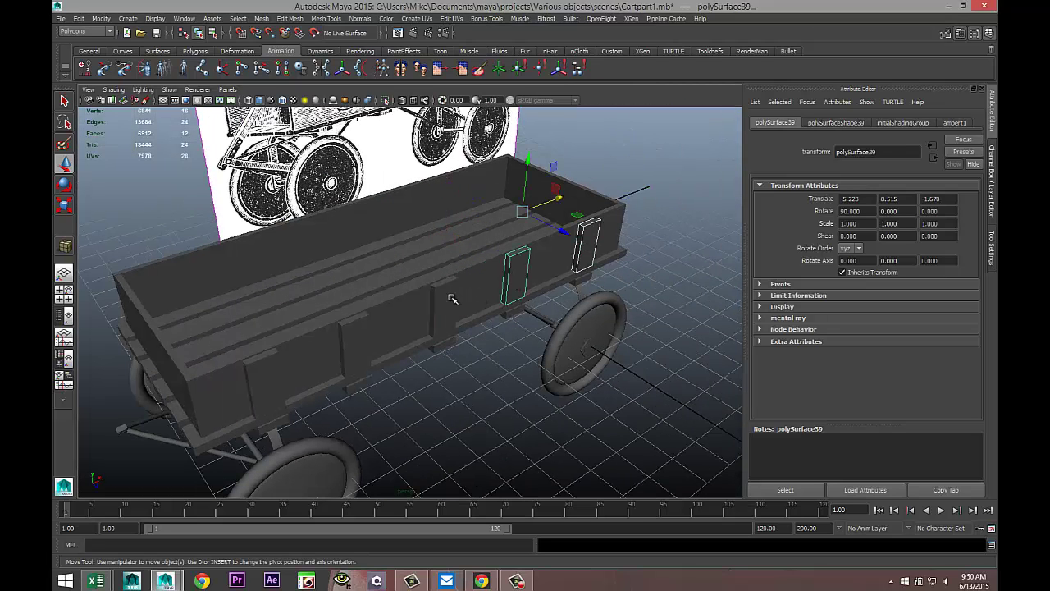
{"action": "left_click", "coordinate": [451, 301], "text": "shift"}
{"action": "left_click", "coordinate": [361, 333], "text": "shift"}
{"action": "left_click", "coordinate": [273, 363], "text": "shift"}
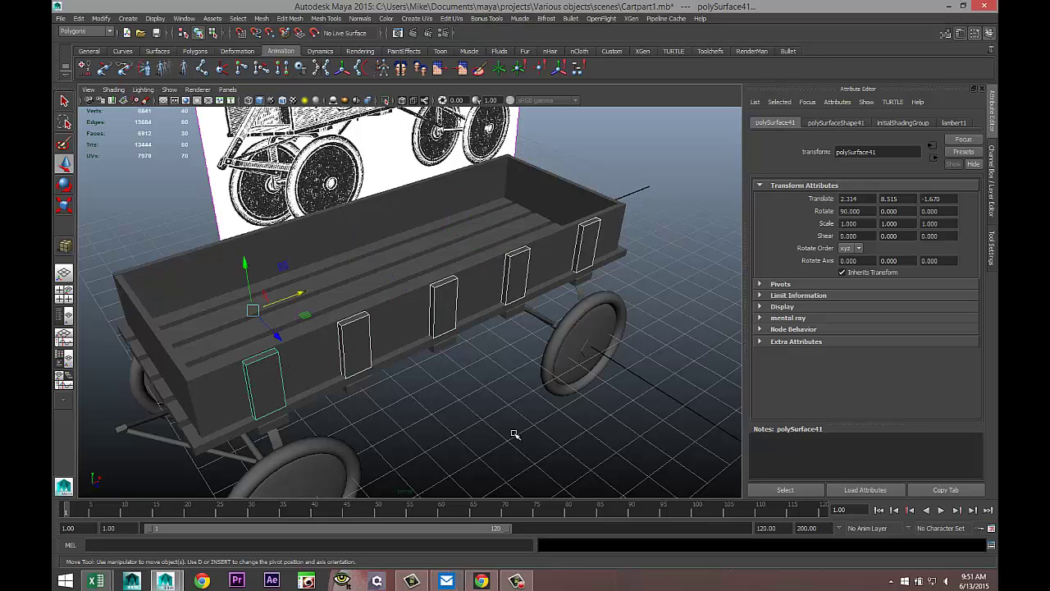
{"action": "key", "text": "ctrl+d"}
Move the five duplicated uprights across the wagon against the outside of the opposite side board, at Z 3.581.
{"action": "scroll", "coordinate": [411, 367], "scroll_direction": "down", "scroll_amount": 3}
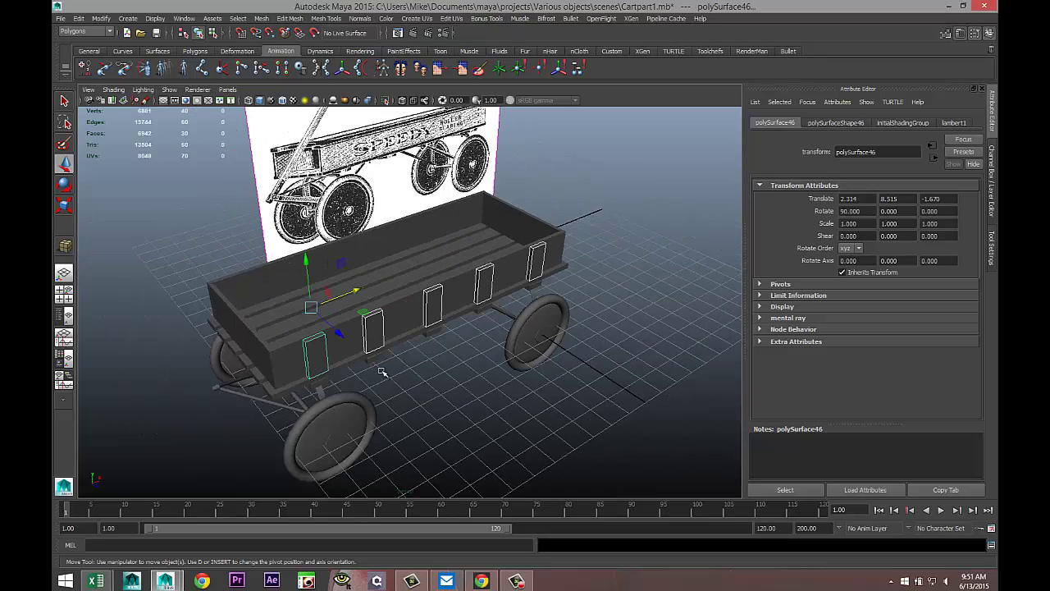
{"action": "left_click_drag", "start_coordinate": [353, 372], "coordinate": [449, 371], "text": "alt"}
{"action": "mouse_move", "coordinate": [487, 330]}
{"action": "left_mouse_down"}
{"action": "mouse_move", "coordinate": [309, 376]}
{"action": "mouse_move", "coordinate": [370, 361]}
{"action": "left_mouse_up"}
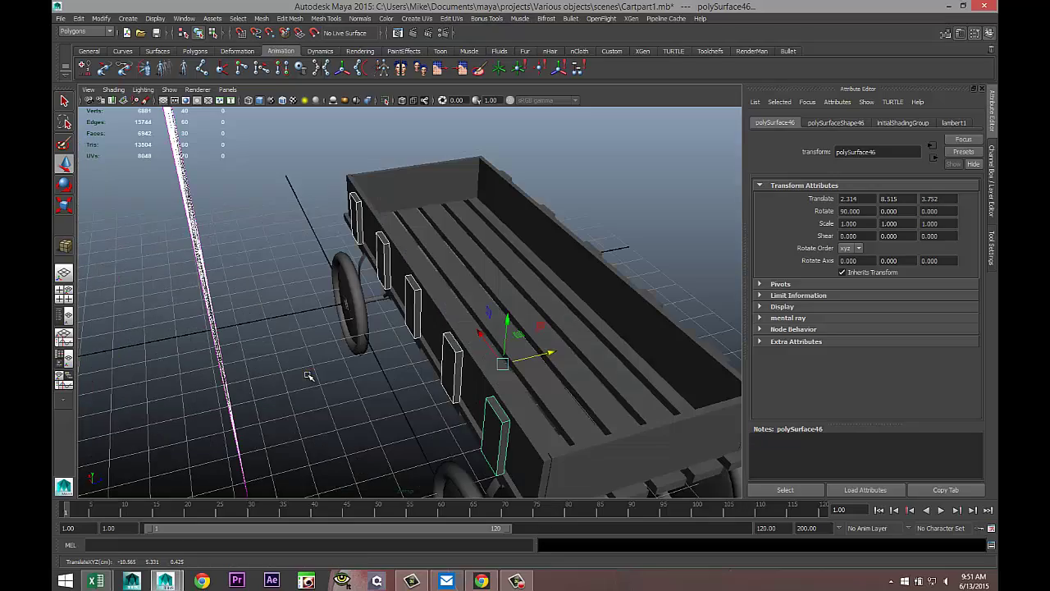
{"action": "left_click_drag", "start_coordinate": [334, 398], "coordinate": [537, 373], "text": "alt"}
{"action": "left_click_drag", "start_coordinate": [371, 188], "coordinate": [364, 185]}
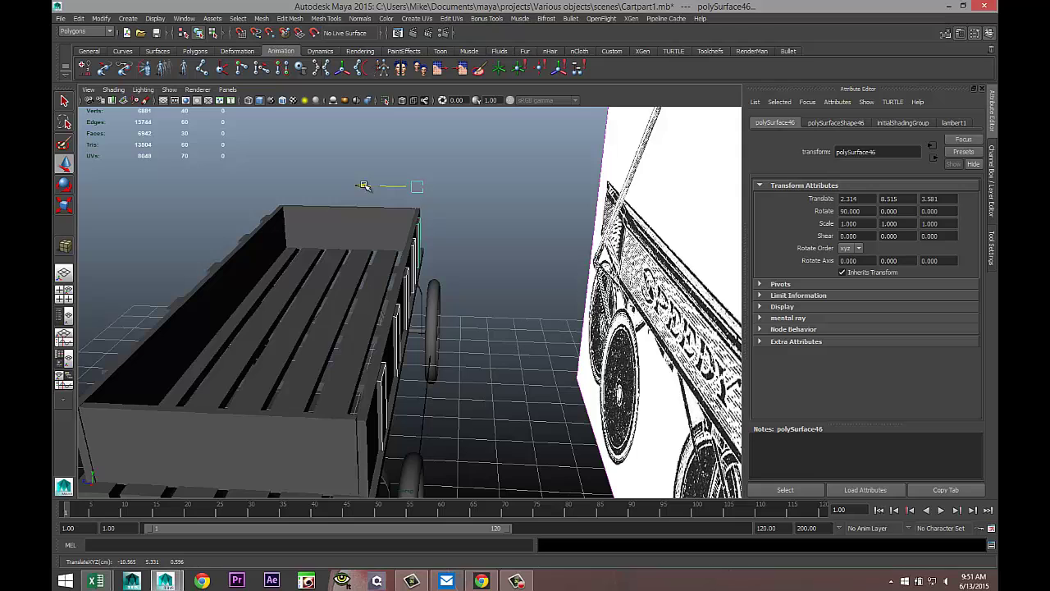
Shift the side board behind the duplicated uprights to Z 0.029 and clear the selection.
{"action": "mouse_move", "coordinate": [455, 313]}
{"action": "left_mouse_down", "text": "alt"}
{"action": "mouse_move", "coordinate": [447, 340]}
{"action": "mouse_move", "coordinate": [458, 314]}
{"action": "mouse_move", "coordinate": [455, 324]}
{"action": "left_mouse_up", "text": "alt"}
{"action": "left_click", "coordinate": [356, 399]}
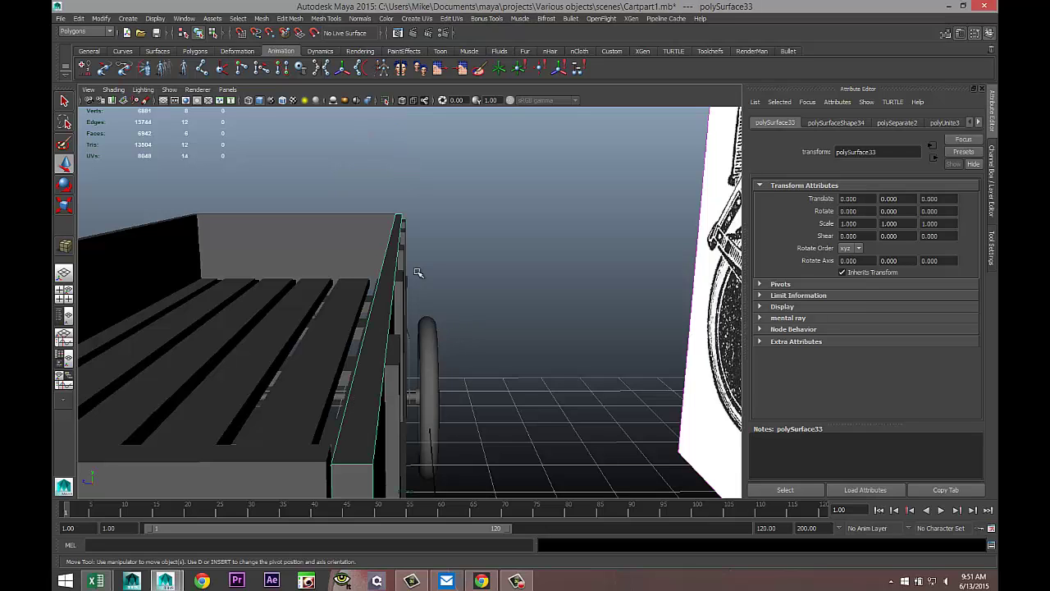
{"action": "scroll", "coordinate": [403, 306], "scroll_direction": "down", "scroll_amount": 3}
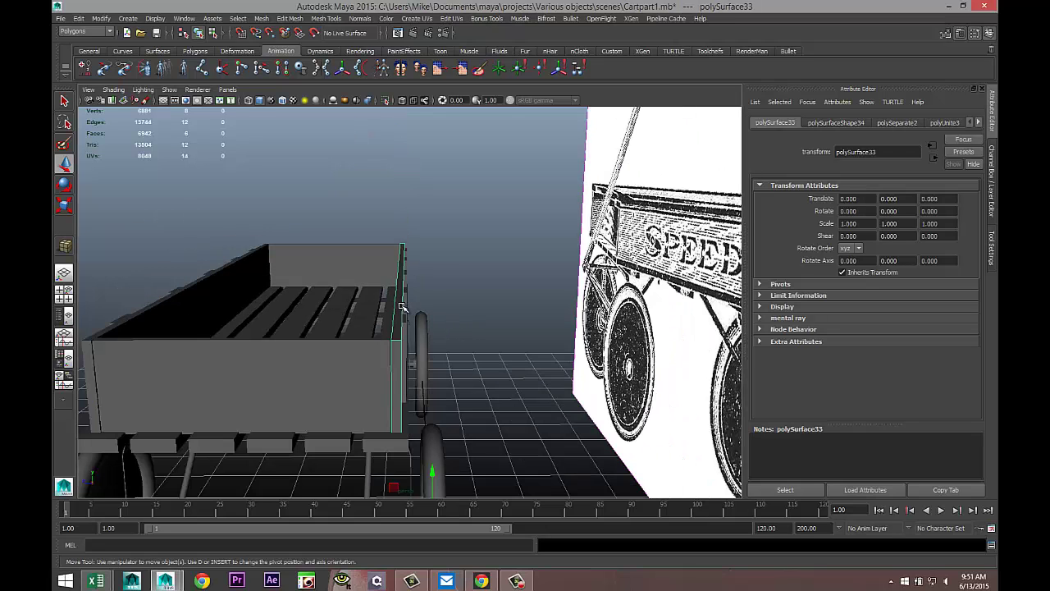
{"action": "left_click_drag", "start_coordinate": [401, 458], "coordinate": [374, 470], "text": "alt"}
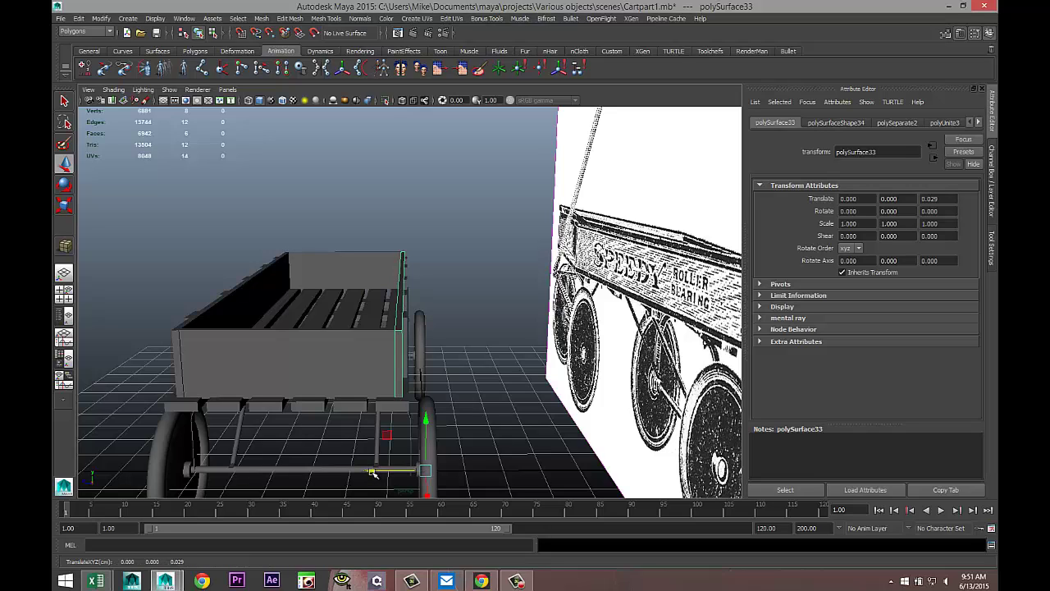
{"action": "left_click", "coordinate": [461, 297]}
Create a small polygon cube on the grid beyond the wagon's end and raise it to Y 2.996.
{"action": "left_click_drag", "start_coordinate": [455, 316], "coordinate": [670, 345], "text": "alt"}
{"action": "middle_click_drag", "start_coordinate": [547, 345], "coordinate": [504, 293], "text": "alt"}
{"action": "scroll", "coordinate": [484, 302], "scroll_direction": "down", "scroll_amount": 5}
{"action": "left_click_drag", "start_coordinate": [493, 348], "coordinate": [551, 347], "text": "alt"}
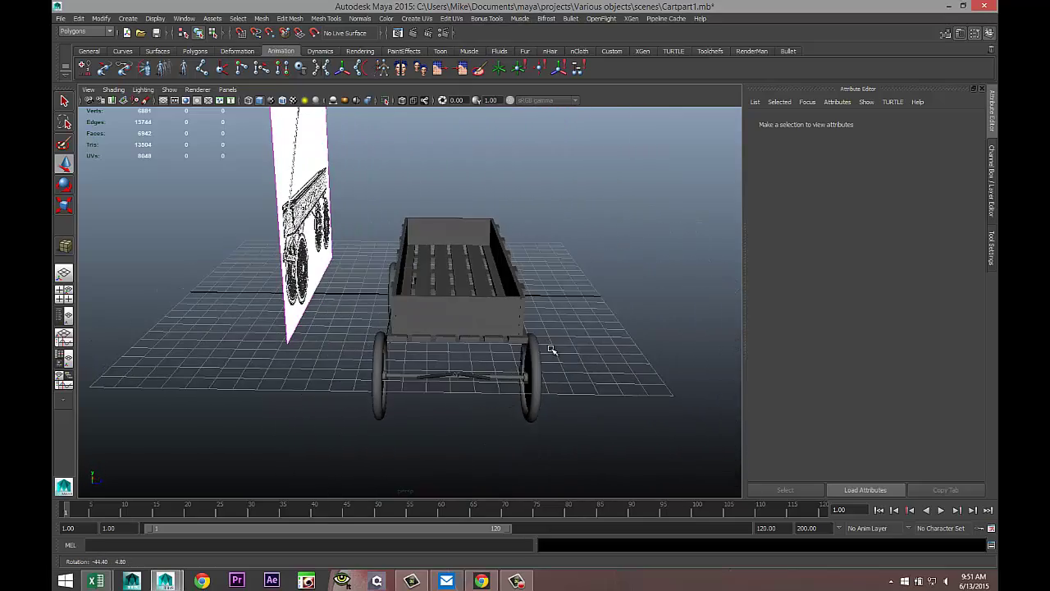
{"action": "scroll", "coordinate": [453, 334], "scroll_direction": "up", "scroll_amount": 3}
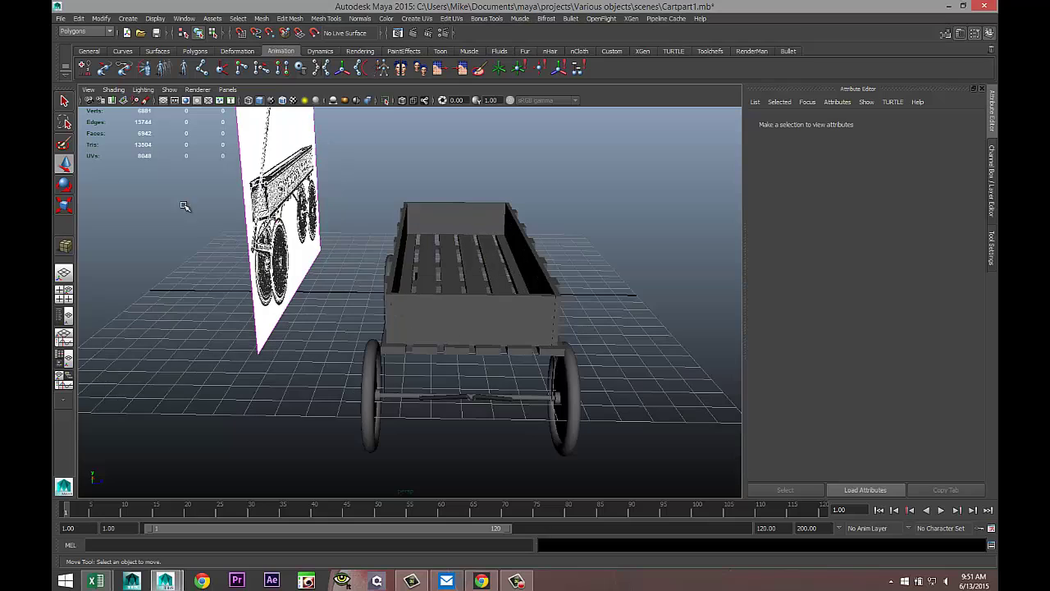
{"action": "left_click", "coordinate": [128, 18]}
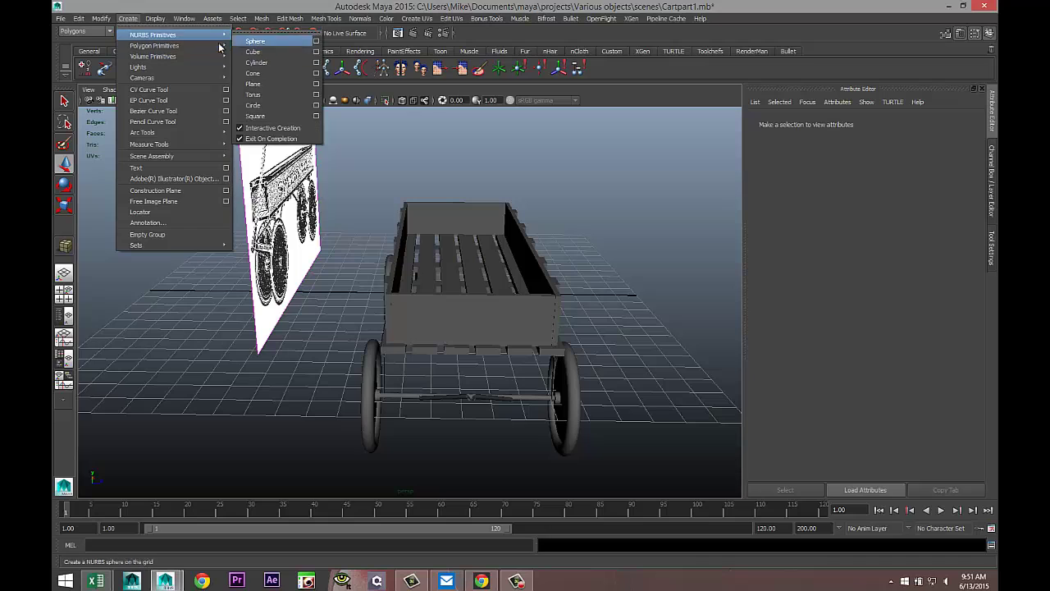
{"action": "mouse_move", "coordinate": [210, 45]}
{"action": "left_click", "coordinate": [256, 64]}
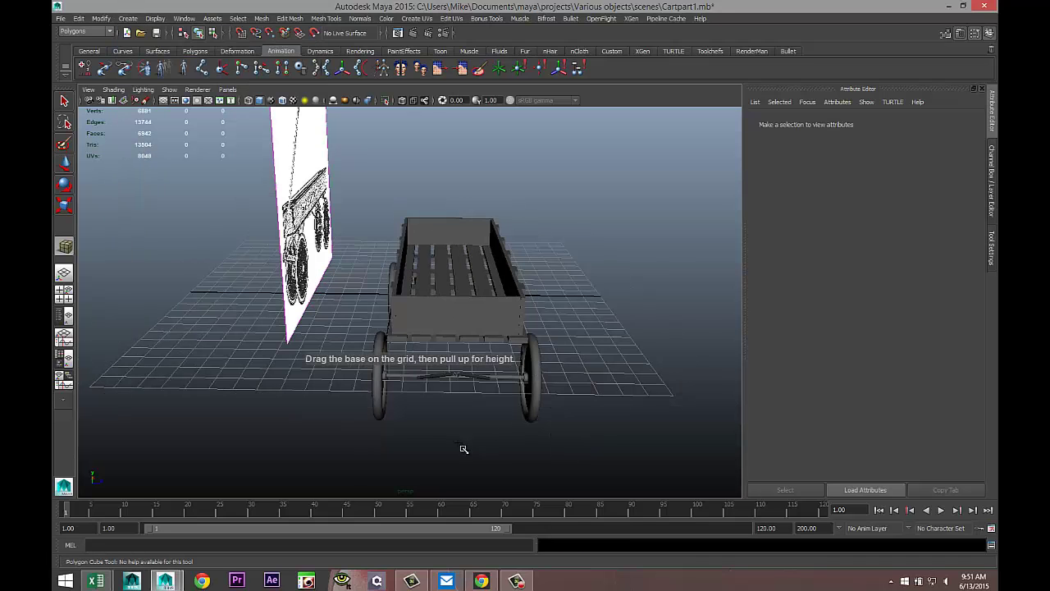
{"action": "left_click_drag", "start_coordinate": [446, 450], "coordinate": [467, 435]}
{"action": "left_click_drag", "start_coordinate": [464, 393], "coordinate": [464, 324]}
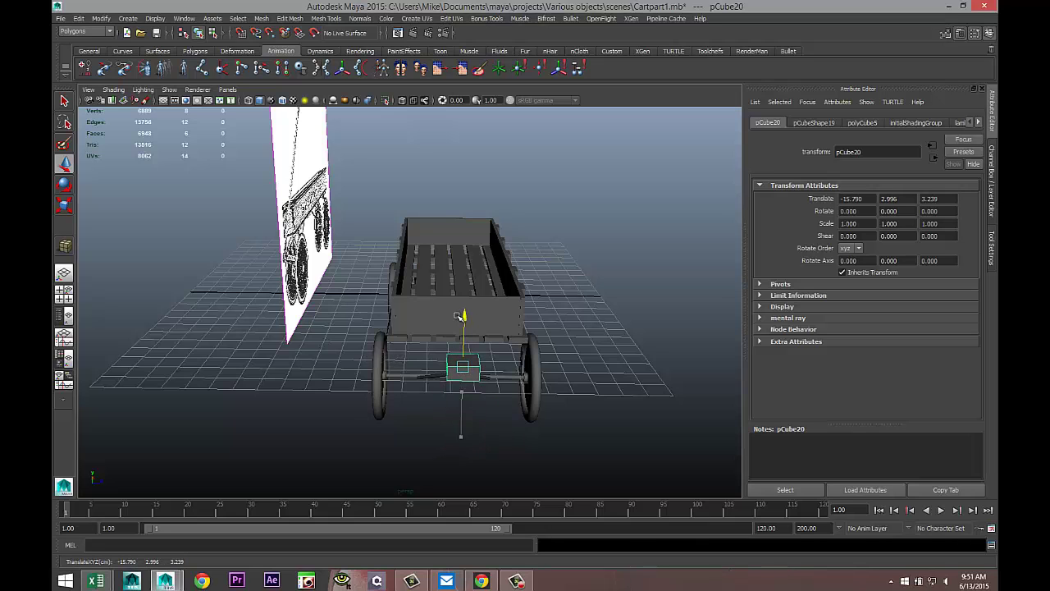
Lower the cube to Y 1.586 in the side view, over the upper ends of the two diagonal braces.
{"action": "left_click", "coordinate": [64, 293]}
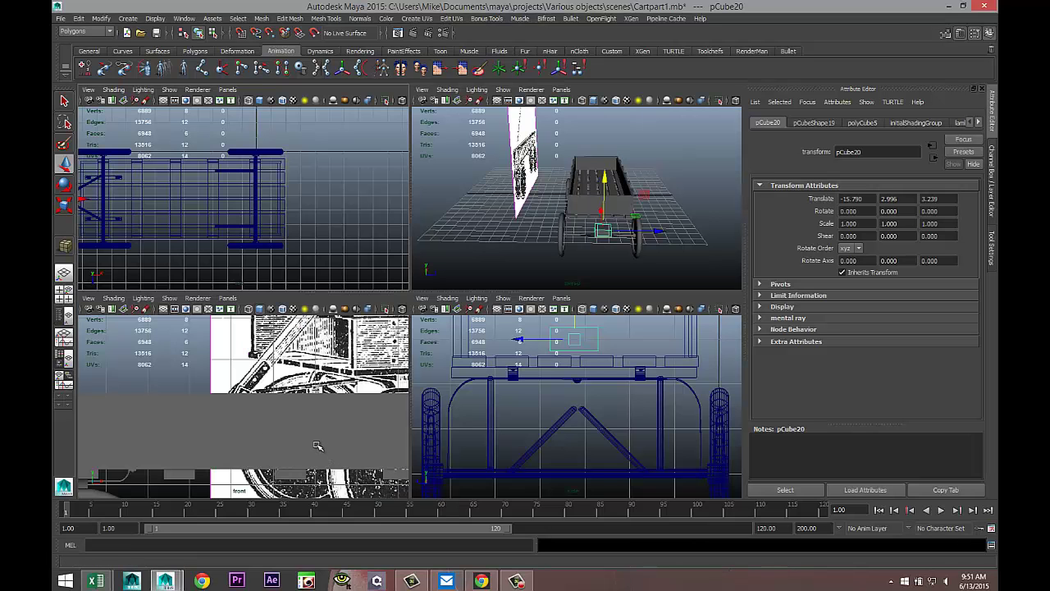
{"action": "key", "text": "space"}
{"action": "key", "text": "f"}
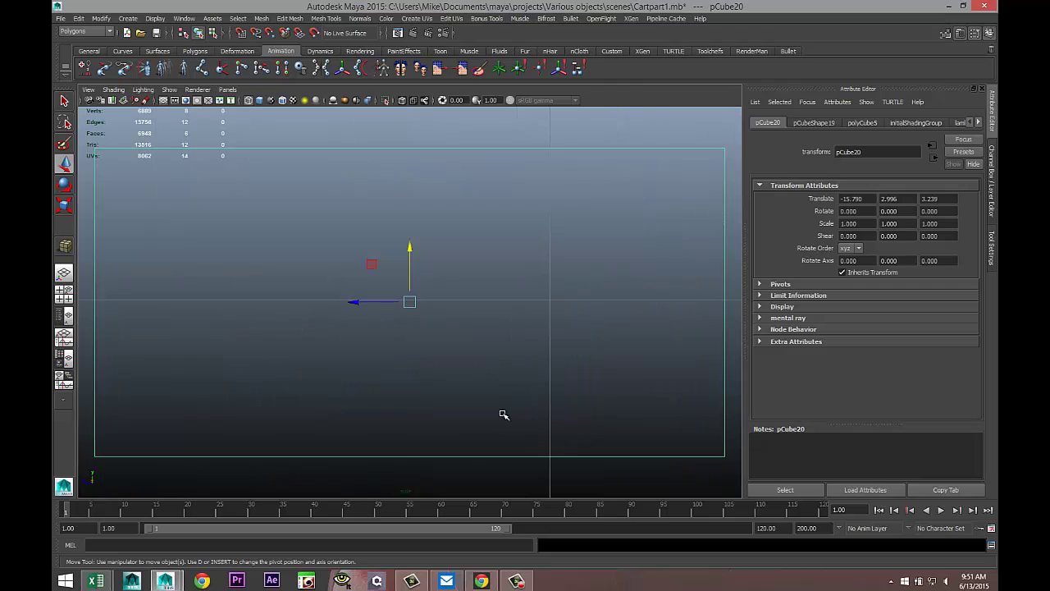
{"action": "scroll", "coordinate": [497, 412], "scroll_direction": "down", "scroll_amount": 8}
{"action": "left_click_drag", "start_coordinate": [406, 250], "coordinate": [425, 284]}
{"action": "key", "text": "f"}
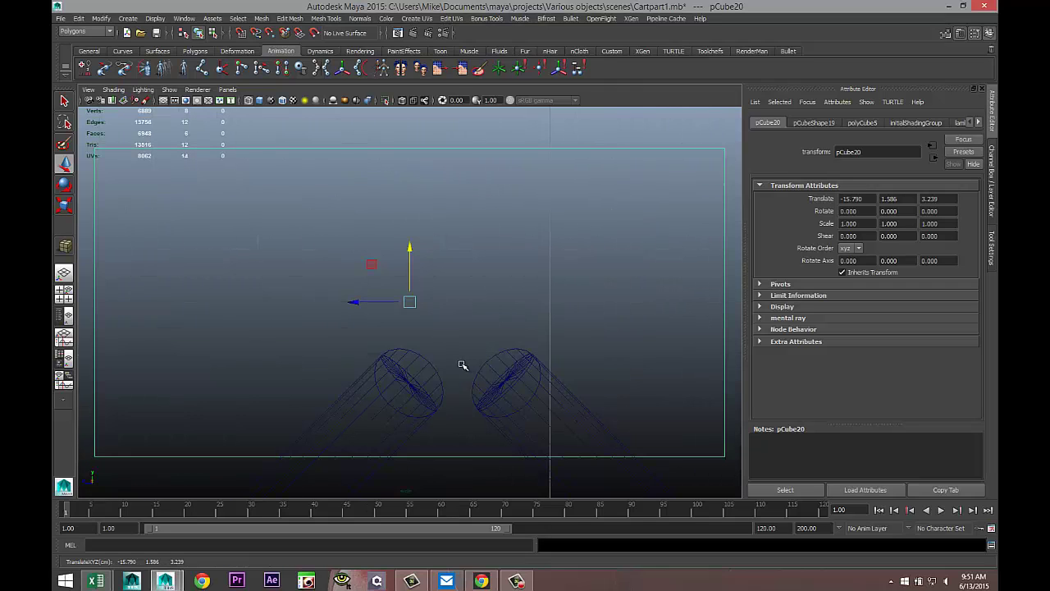
Narrow the cube across the wagon's width, centre it over the braces at Z 3.157, and raise it to Y 1.747.
{"action": "key", "text": "r"}
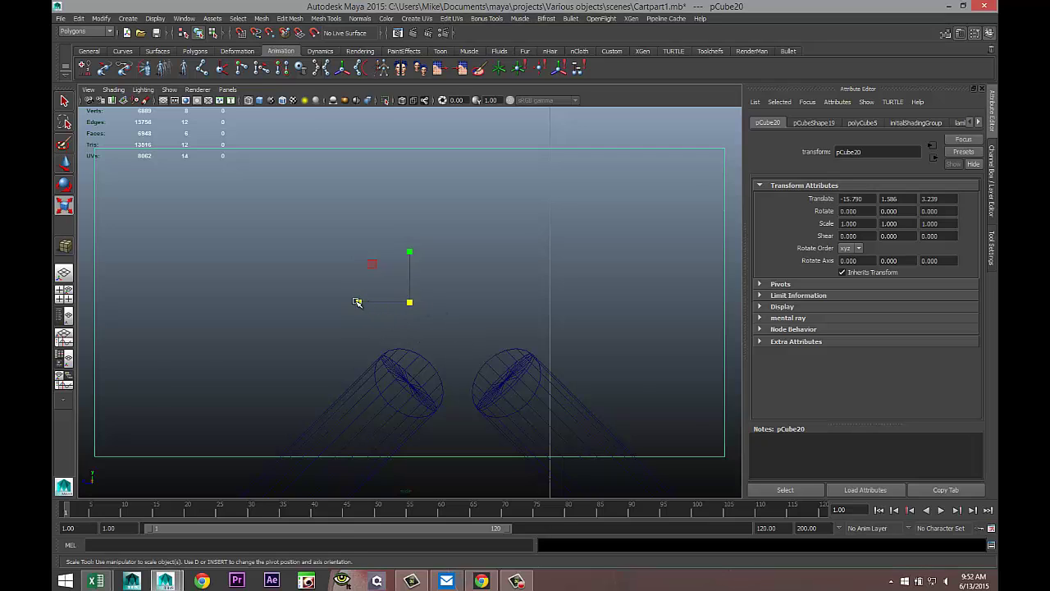
{"action": "left_click_drag", "start_coordinate": [357, 302], "coordinate": [418, 302]}
{"action": "key", "text": "w"}
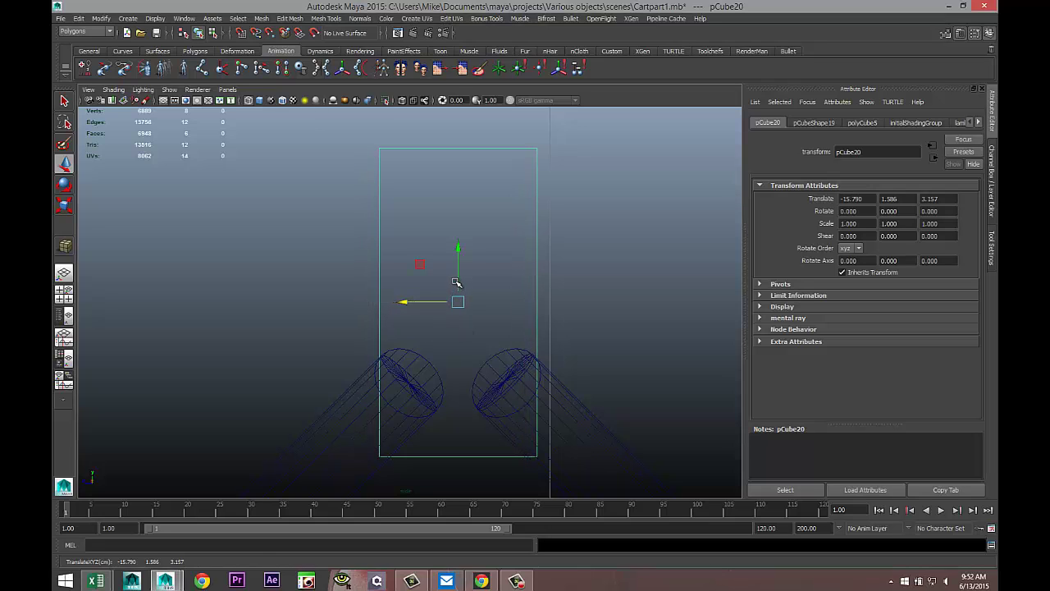
{"action": "left_click", "coordinate": [449, 308]}
{"action": "left_click", "coordinate": [541, 289]}
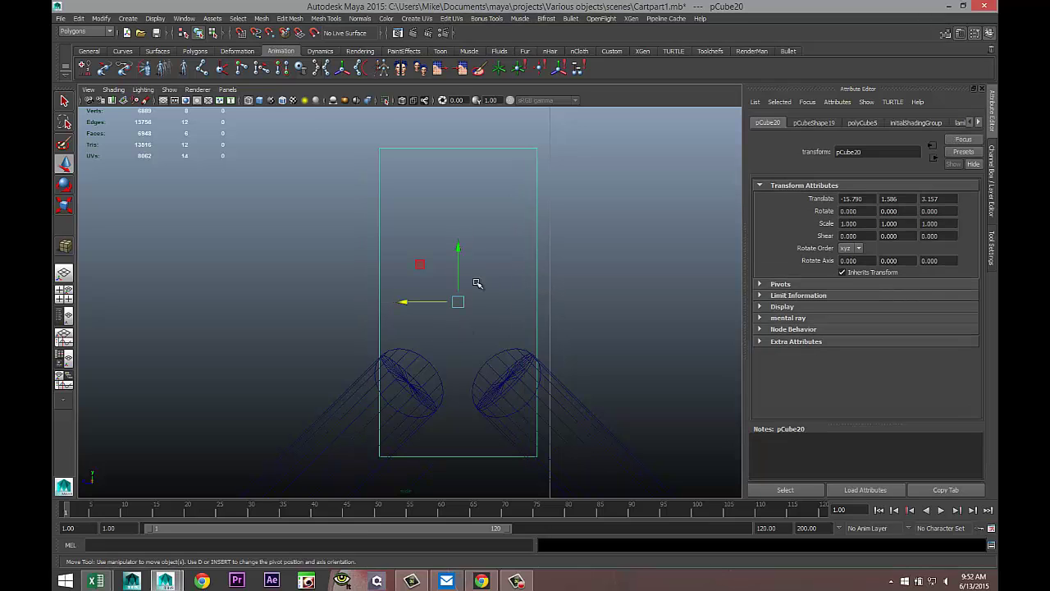
{"action": "left_click_drag", "start_coordinate": [457, 259], "coordinate": [471, 160]}
{"action": "scroll", "coordinate": [471, 197], "scroll_direction": "down", "scroll_amount": 6}
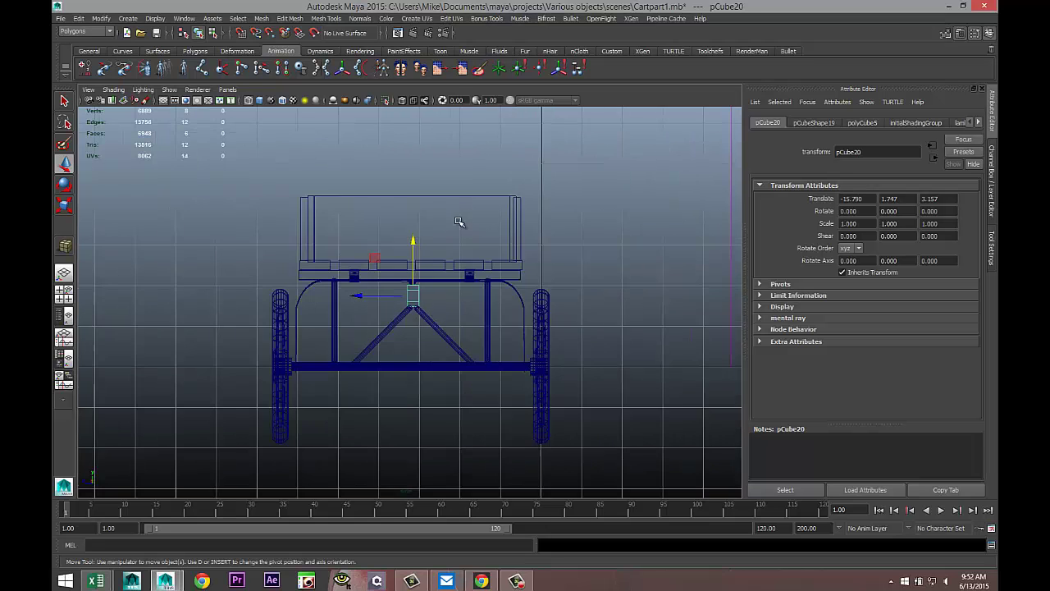
Lower the cube's top vertices to shorten it into a low block above the brace ends, and return to object mode.
{"action": "scroll", "coordinate": [461, 238], "scroll_direction": "up", "scroll_amount": 2}
{"action": "scroll", "coordinate": [463, 248], "scroll_direction": "up", "scroll_amount": 5}
{"action": "right_click_drag", "start_coordinate": [446, 238], "coordinate": [379, 225]}
{"action": "left_click_drag", "start_coordinate": [380, 225], "coordinate": [485, 265]}
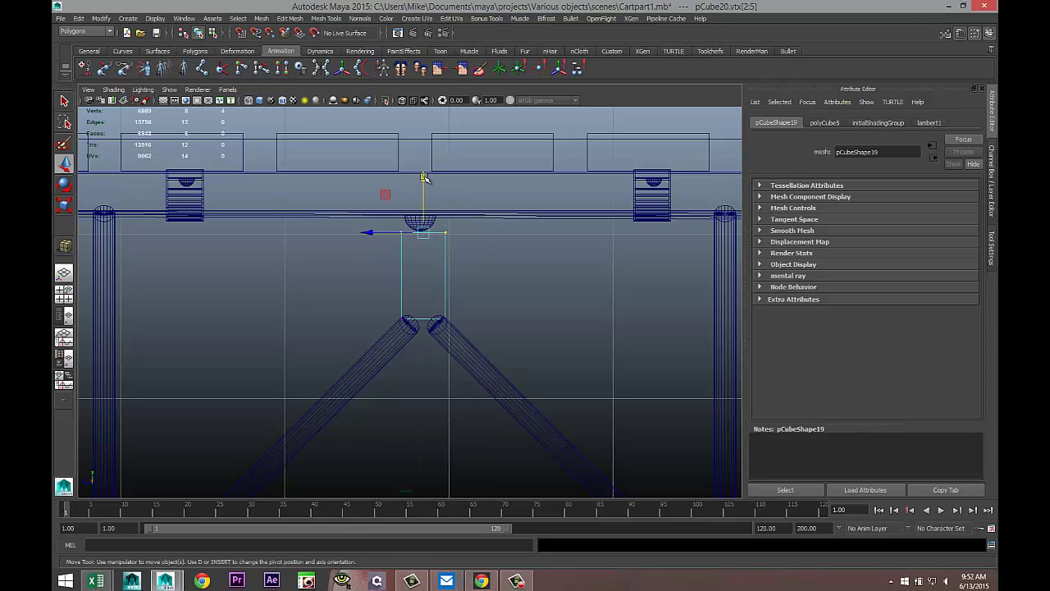
{"action": "left_click_drag", "start_coordinate": [425, 177], "coordinate": [424, 233]}
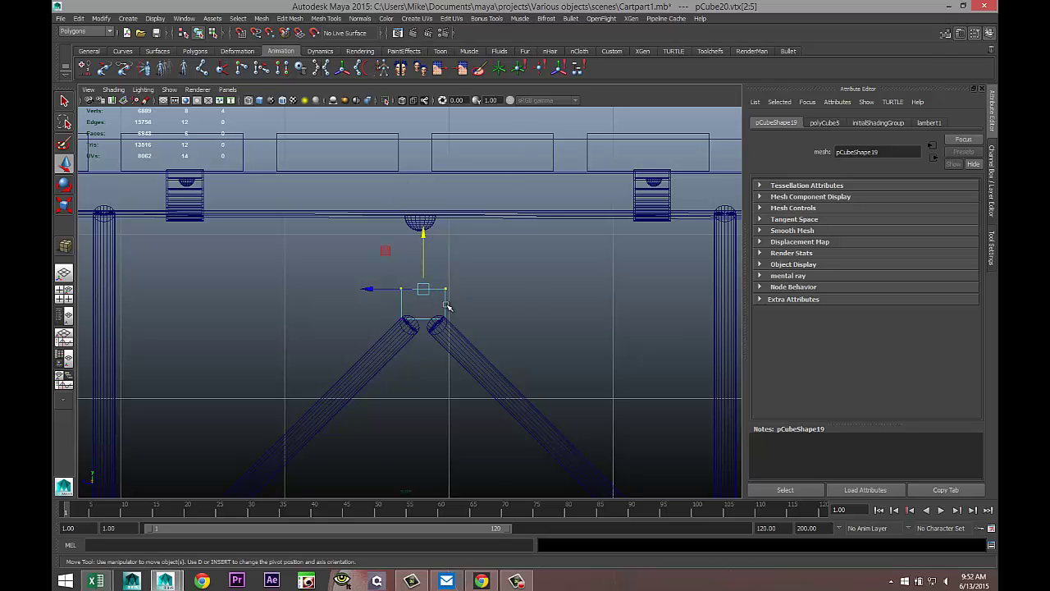
{"action": "right_click_drag", "start_coordinate": [447, 304], "coordinate": [472, 292]}
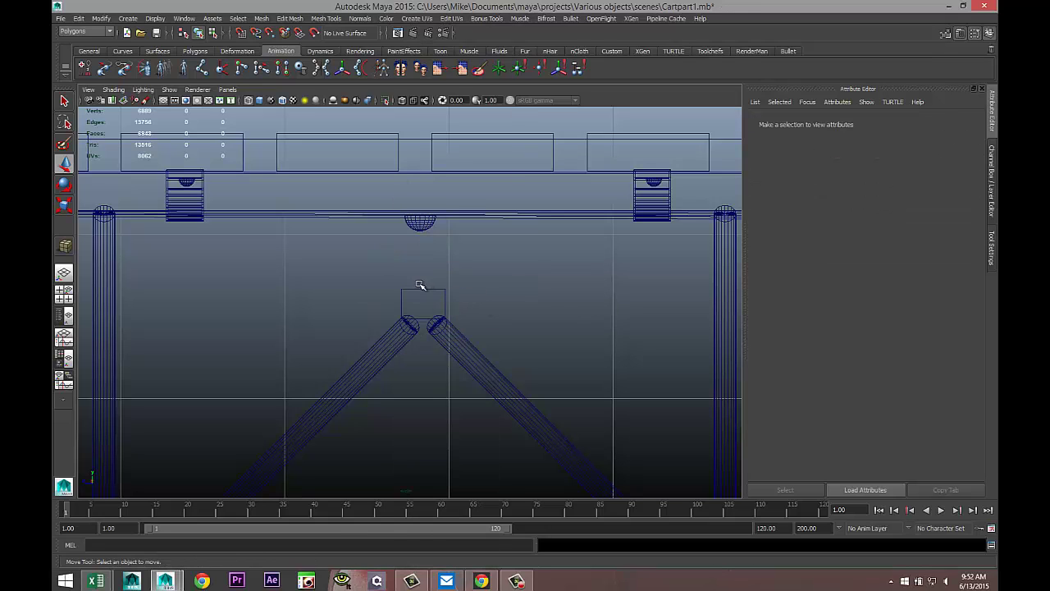
Insert three evenly spaced edge loops across the top and front of the block above the brace ends.
{"action": "left_click", "coordinate": [420, 285]}
{"action": "left_click", "coordinate": [320, 18]}
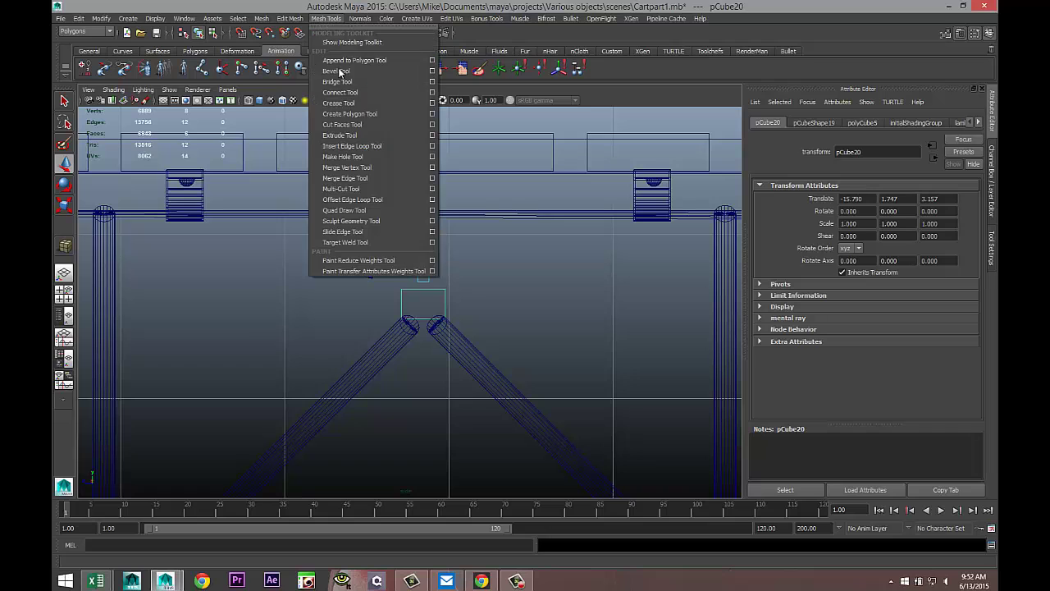
{"action": "left_click", "coordinate": [434, 148]}
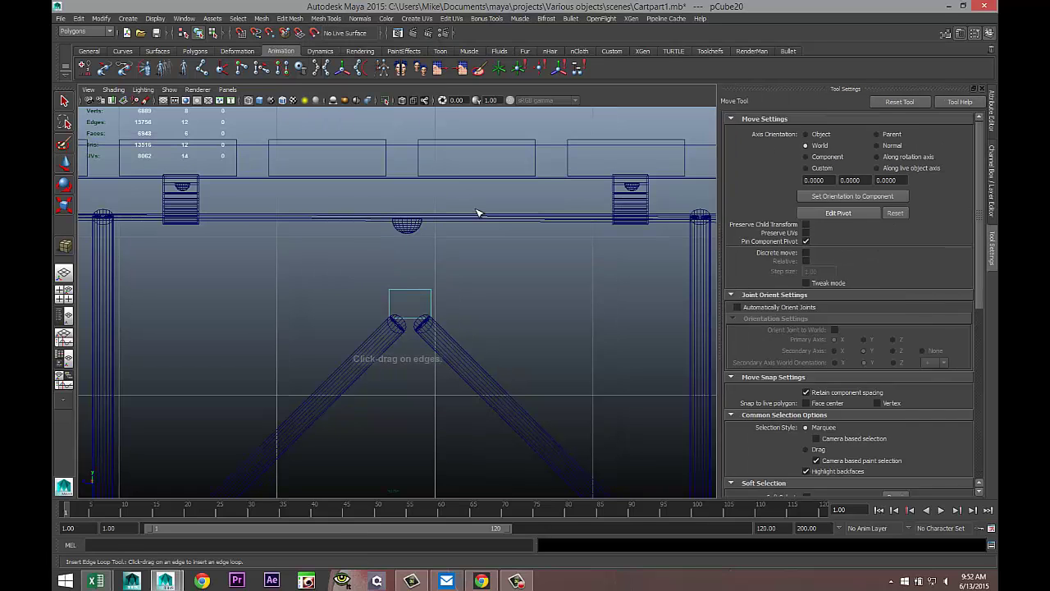
{"action": "left_click", "coordinate": [807, 183]}
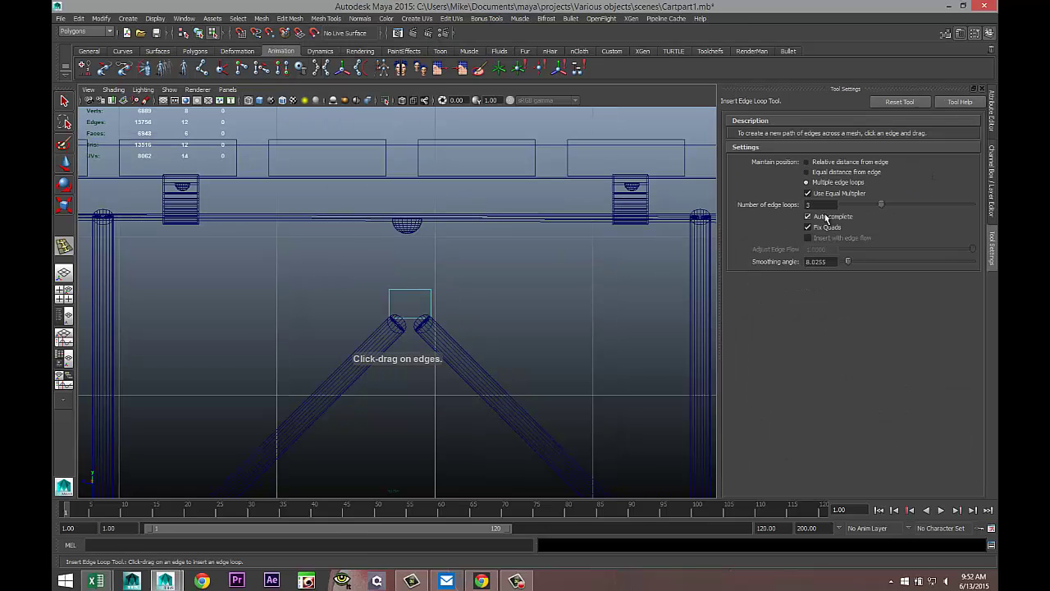
{"action": "left_click", "coordinate": [412, 294]}
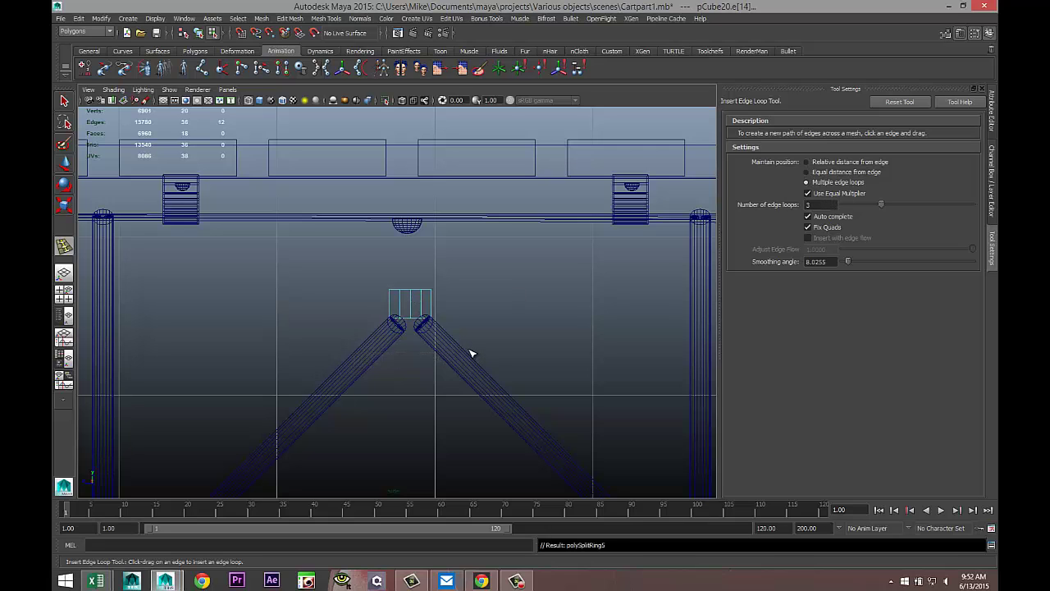
{"action": "key", "text": "q"}
Lower the block's inner bottom vertices to Y 1.420 and its middle ones to Y 1.370, shaping a pointed underside between the braces.
{"action": "scroll", "coordinate": [443, 361], "scroll_direction": "up", "scroll_amount": 5}
{"action": "right_click", "coordinate": [428, 346]}
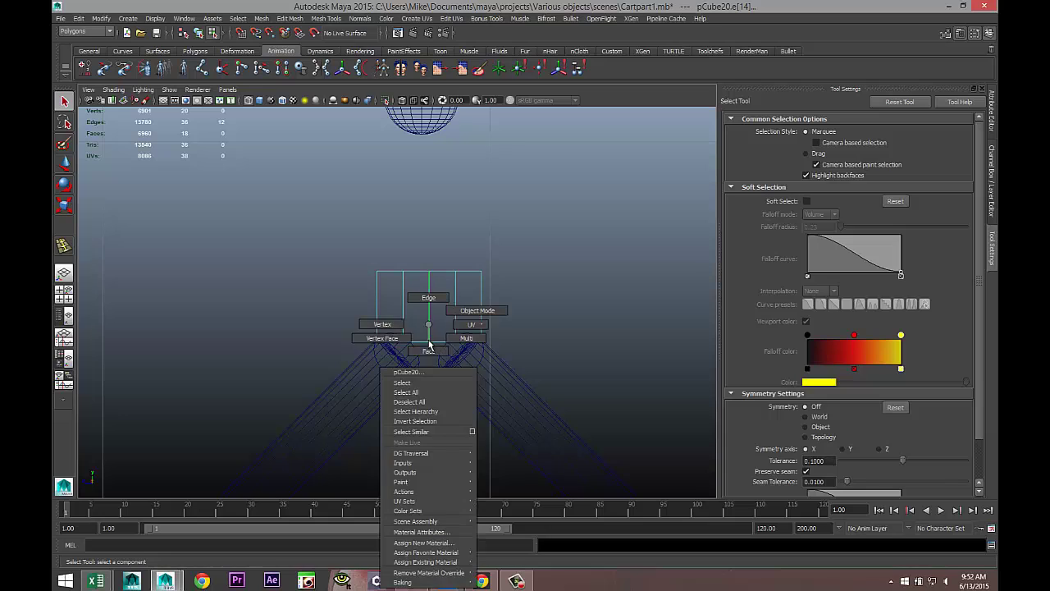
{"action": "right_click_drag", "start_coordinate": [429, 345], "coordinate": [382, 324]}
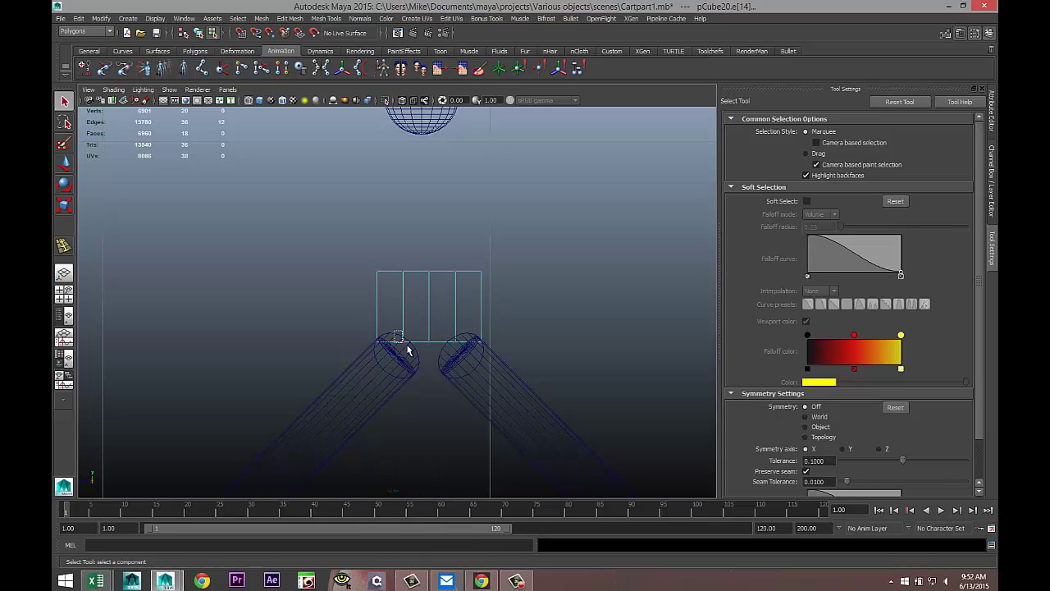
{"action": "left_click_drag", "start_coordinate": [408, 351], "coordinate": [437, 362]}
{"action": "key", "text": "w"}
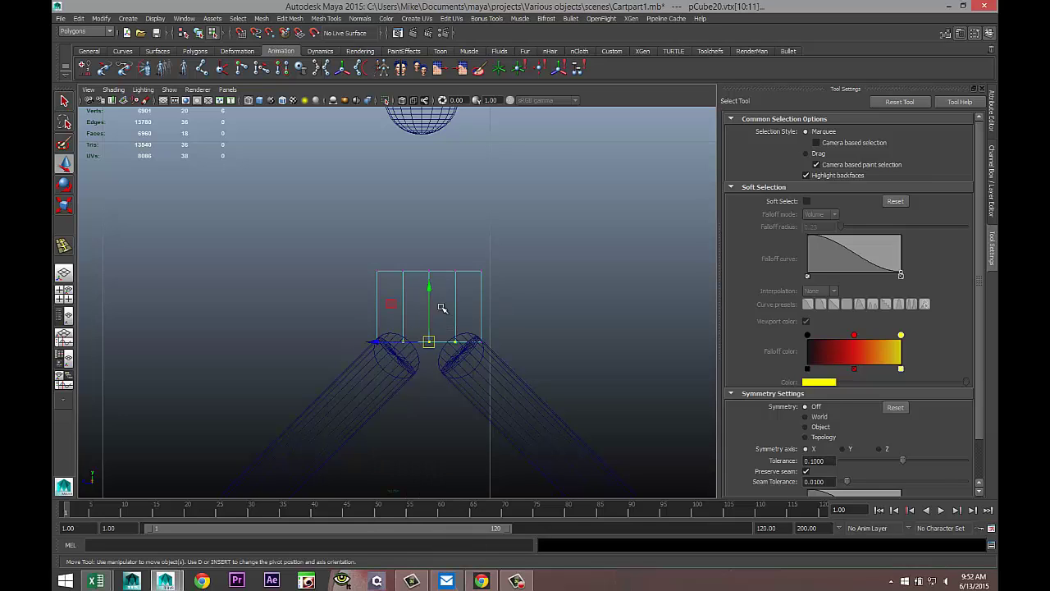
{"action": "left_click_drag", "start_coordinate": [430, 292], "coordinate": [426, 316]}
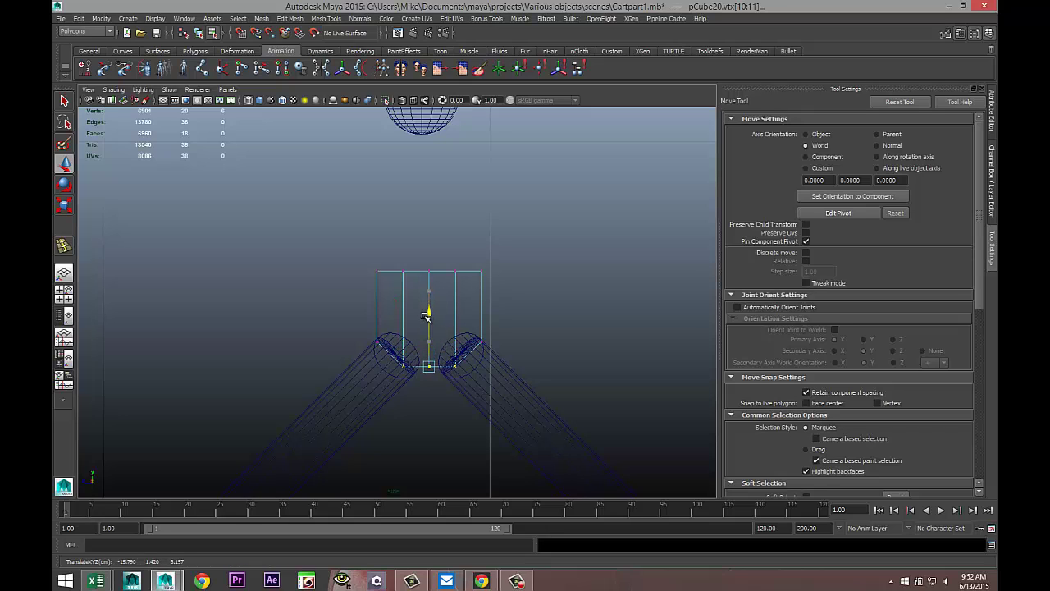
{"action": "left_click_drag", "start_coordinate": [420, 352], "coordinate": [438, 383]}
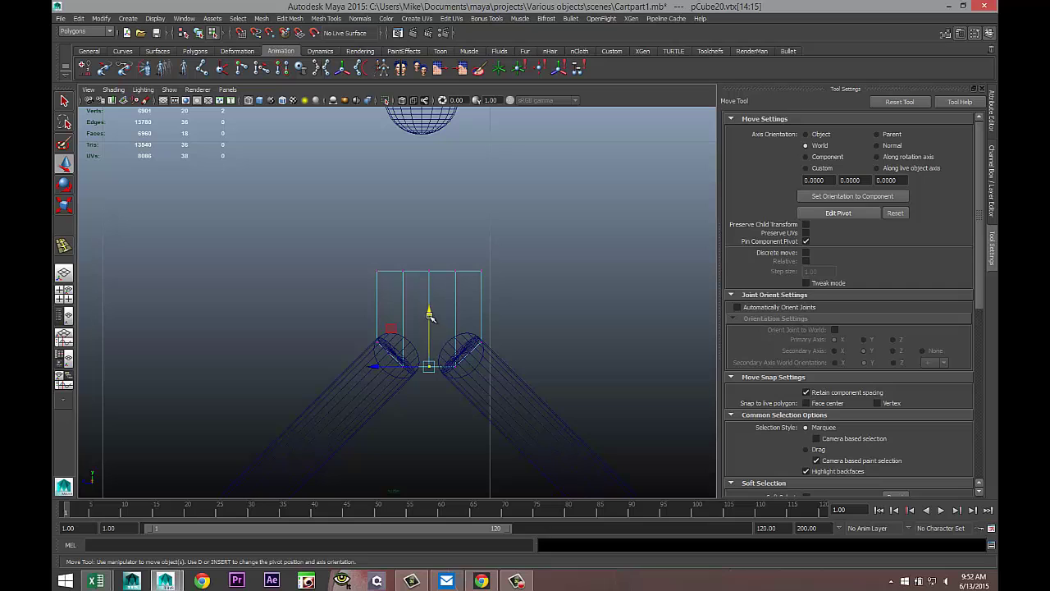
{"action": "left_click_drag", "start_coordinate": [429, 316], "coordinate": [428, 334]}
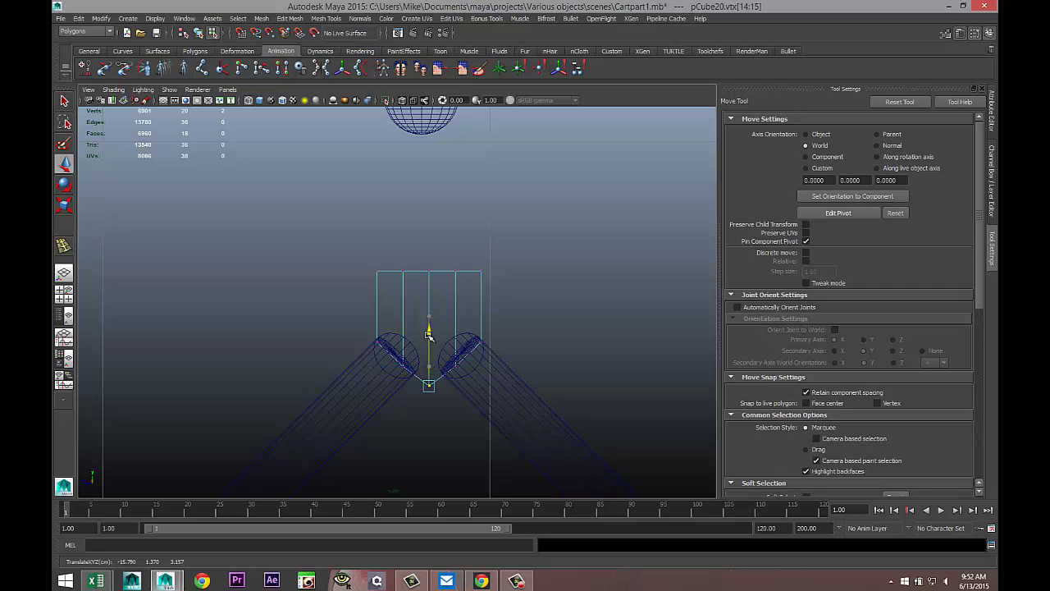
Return the block to object mode in the perspective view and scale it down along the wagon's length to a roughly cubic shape.
{"action": "left_click", "coordinate": [64, 293]}
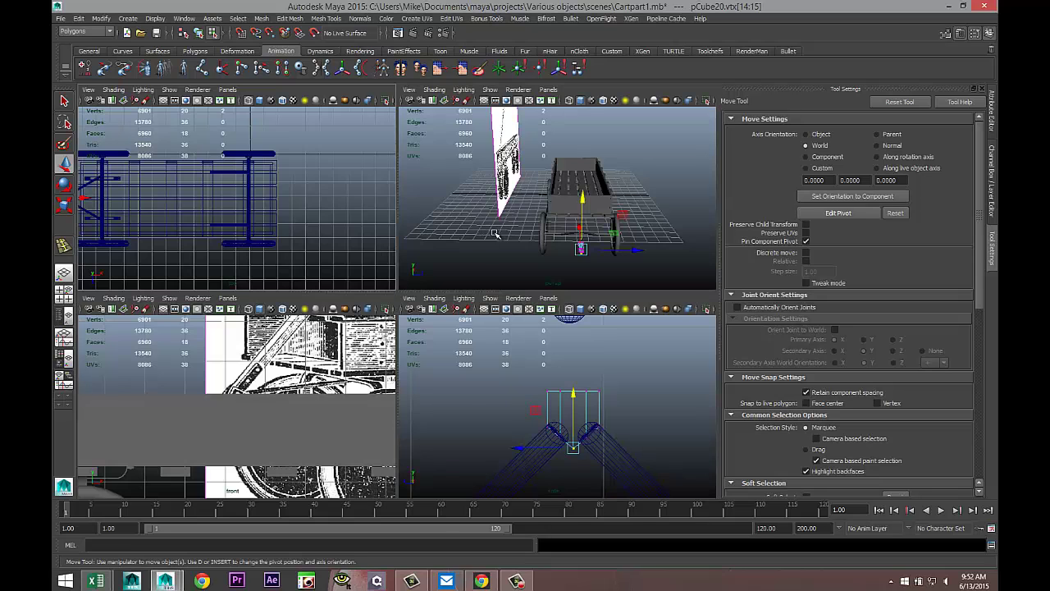
{"action": "key", "text": "space"}
{"action": "key", "text": "f"}
{"action": "scroll", "coordinate": [529, 284], "scroll_direction": "down", "scroll_amount": 4}
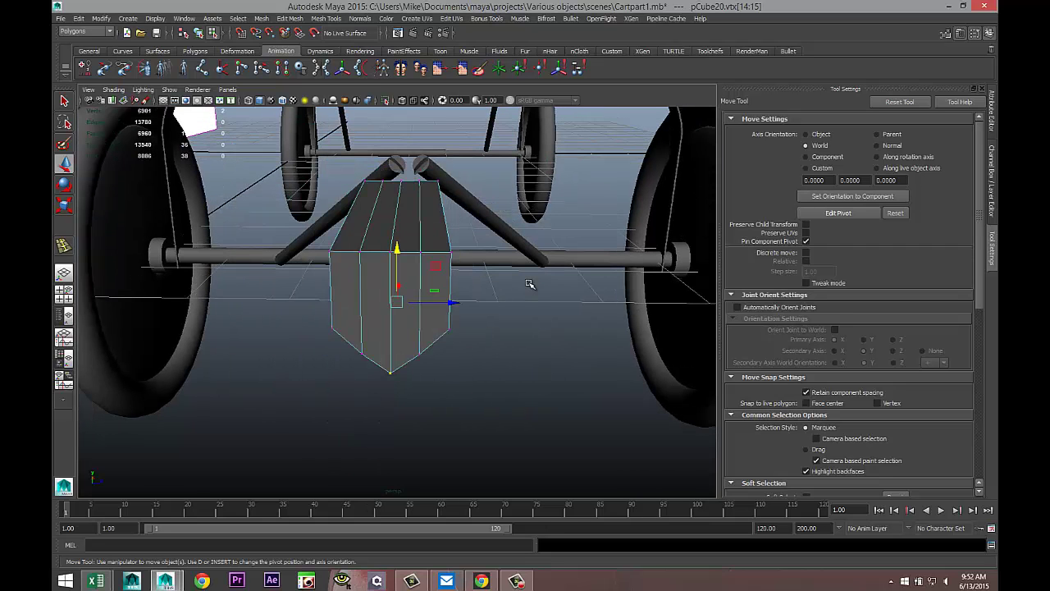
{"action": "left_click_drag", "start_coordinate": [542, 330], "coordinate": [464, 258], "text": "alt"}
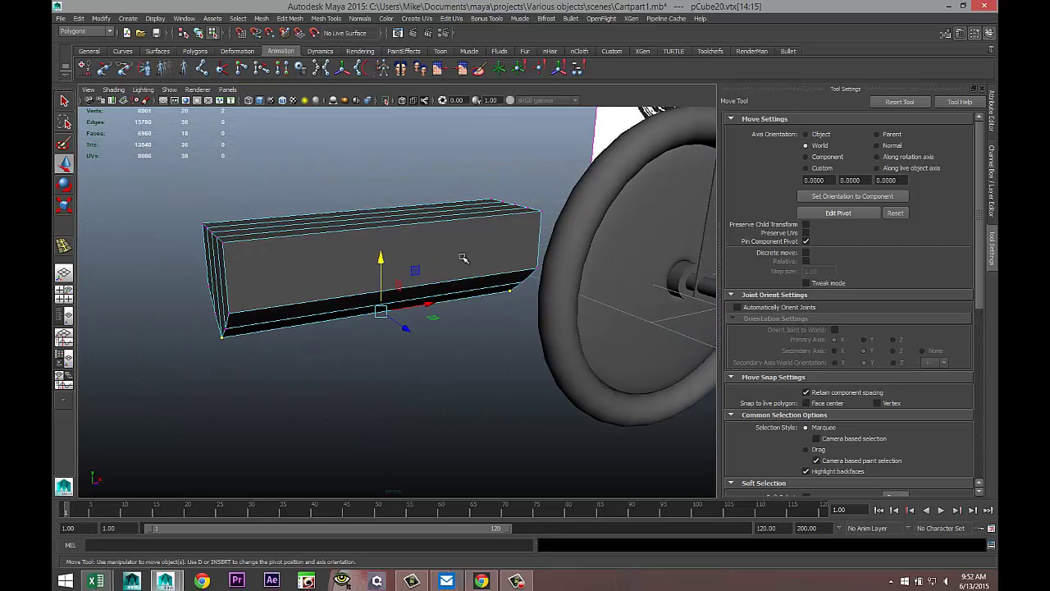
{"action": "right_click", "coordinate": [454, 241]}
{"action": "left_click", "coordinate": [450, 246]}
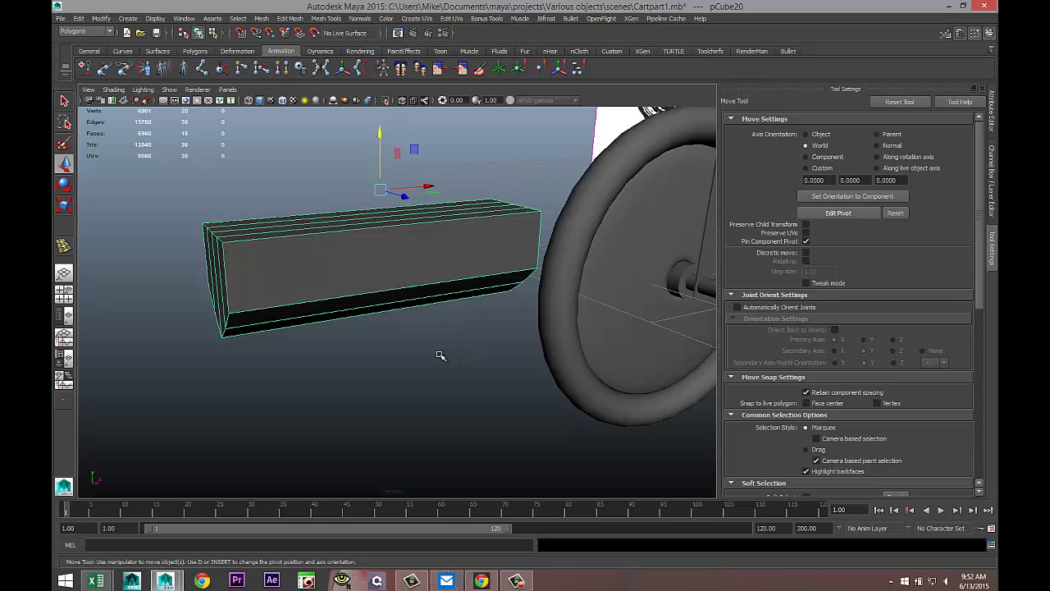
{"action": "key", "text": "r"}
{"action": "left_click_drag", "start_coordinate": [427, 187], "coordinate": [388, 191]}
{"action": "scroll", "coordinate": [436, 284], "scroll_direction": "down", "scroll_amount": 4}
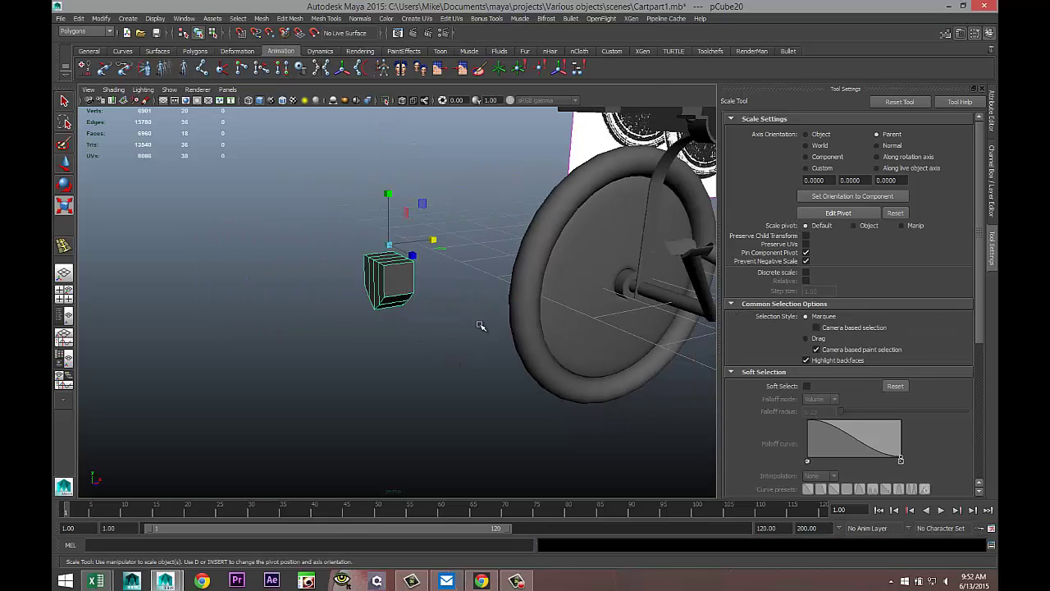
Move the block along the wagon's length onto the diagonal brace ends, at about X -13.282.
{"action": "key", "text": "w"}
{"action": "left_click_drag", "start_coordinate": [435, 241], "coordinate": [707, 230]}
{"action": "key", "text": "f"}
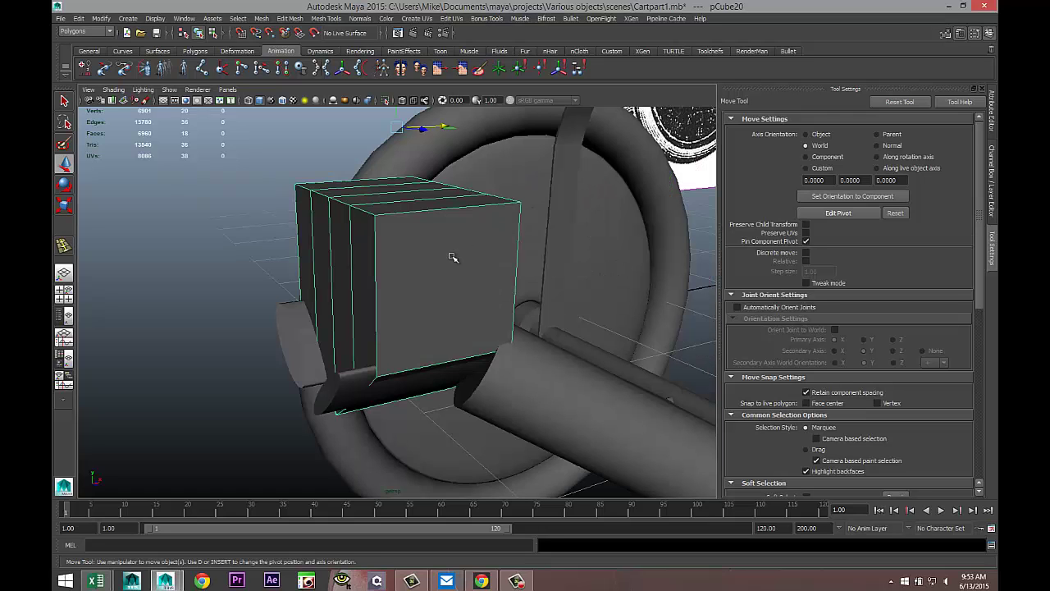
{"action": "left_click_drag", "start_coordinate": [424, 343], "coordinate": [452, 293], "text": "alt"}
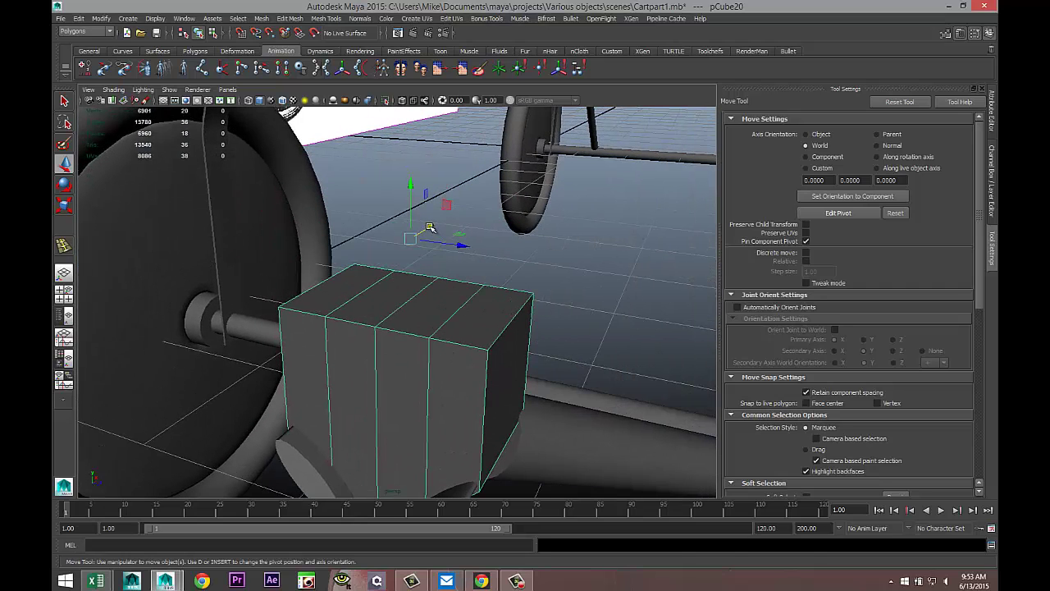
{"action": "mouse_move", "coordinate": [429, 228]}
{"action": "left_mouse_down"}
{"action": "mouse_move", "coordinate": [406, 238]}
{"action": "mouse_move", "coordinate": [424, 237]}
{"action": "left_mouse_up"}
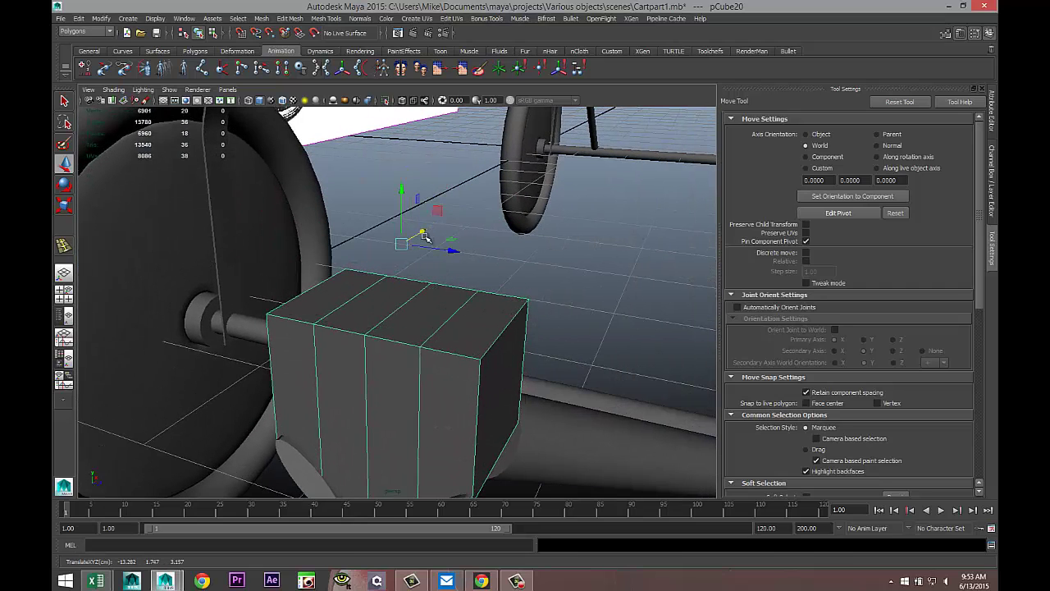
{"action": "left_click_drag", "start_coordinate": [506, 312], "coordinate": [484, 361], "text": "alt"}
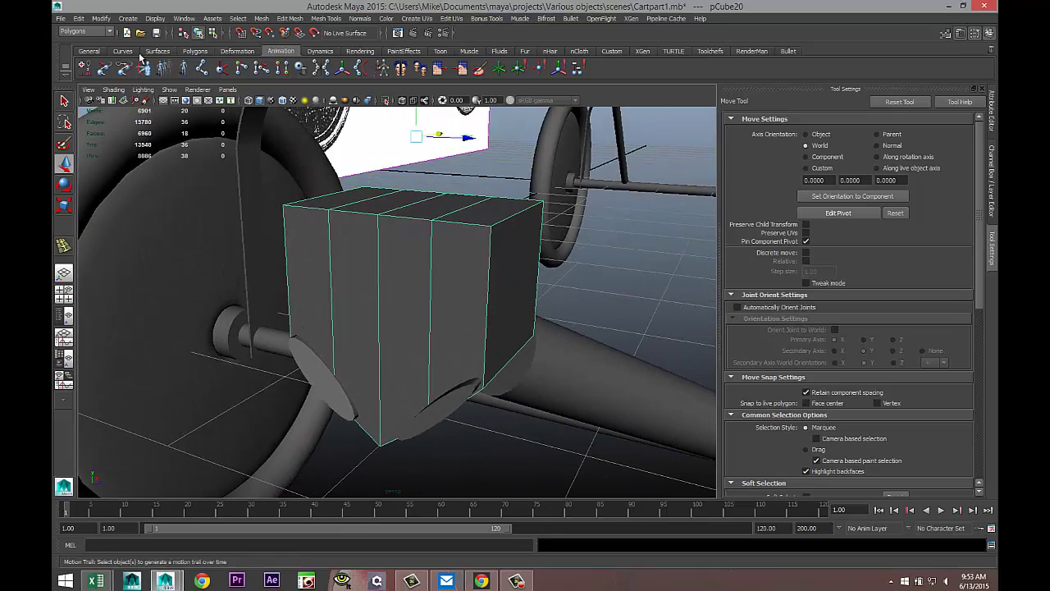
Centre the block's pivot and fine-tune its position on the brace ends to X -13.294.
{"action": "left_click", "coordinate": [102, 18]}
{"action": "left_click", "coordinate": [137, 123]}
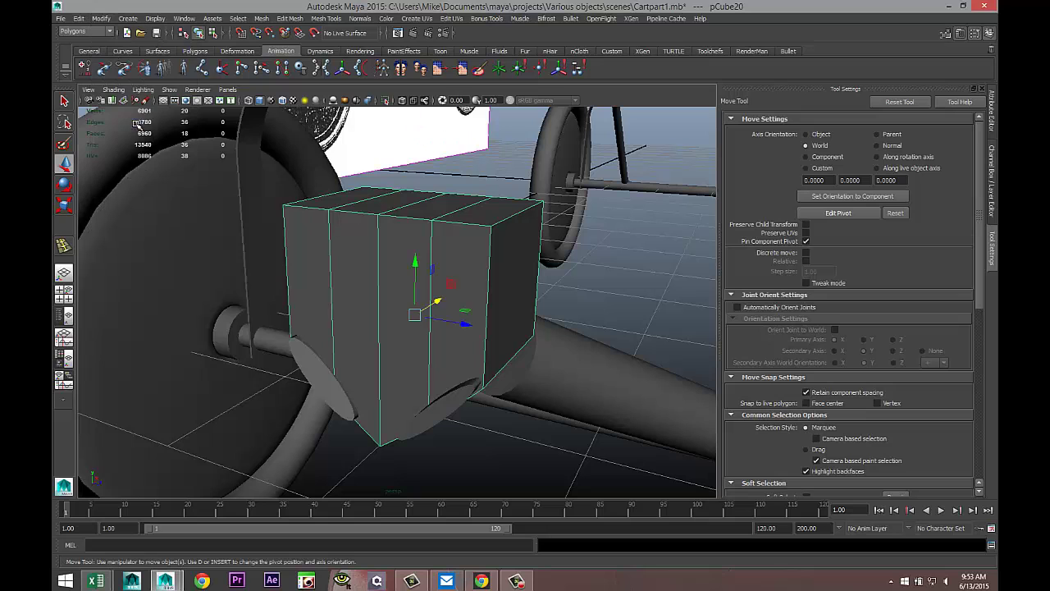
{"action": "left_click_drag", "start_coordinate": [416, 263], "coordinate": [470, 285]}
{"action": "key", "text": "r"}
{"action": "left_click_drag", "start_coordinate": [443, 334], "coordinate": [550, 353], "text": "alt"}
{"action": "key", "text": "w"}
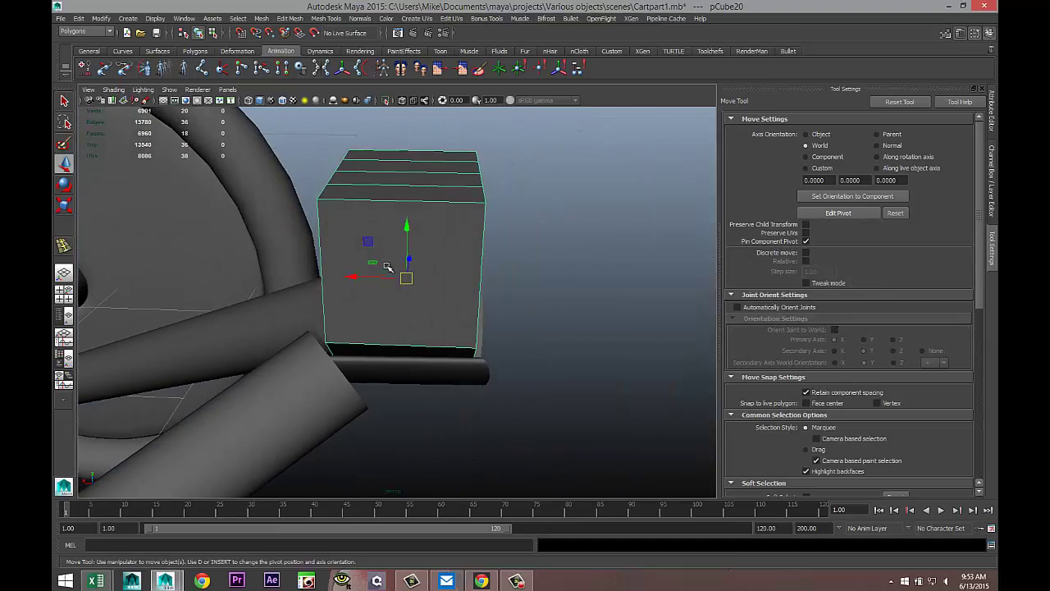
{"action": "left_click_drag", "start_coordinate": [352, 274], "coordinate": [359, 277]}
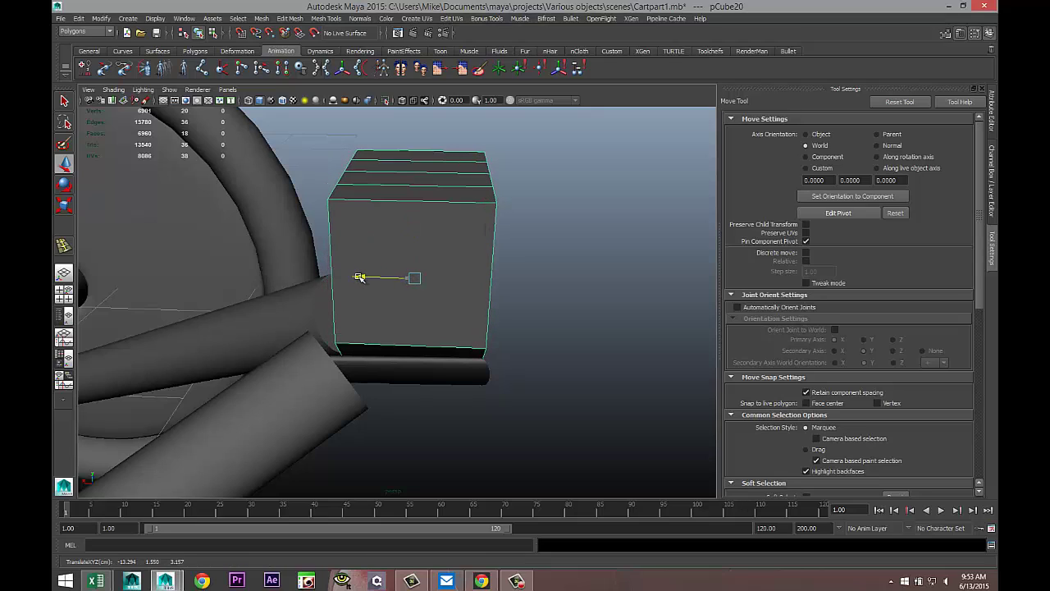
{"action": "left_click_drag", "start_coordinate": [414, 309], "coordinate": [328, 352], "text": "alt"}
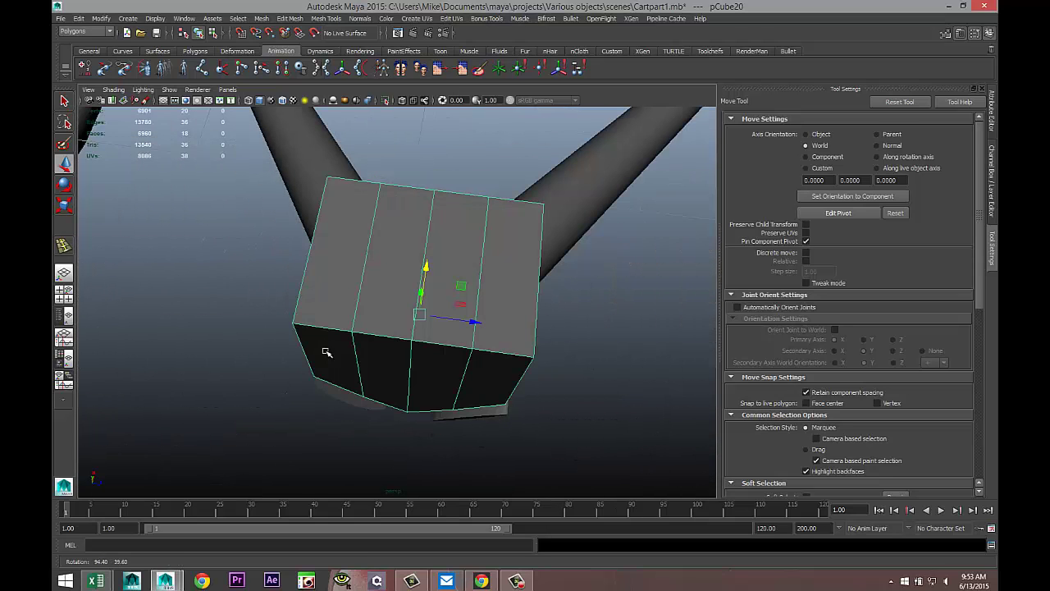
Extrude the block's four top faces and scale them inward to leave an even border around the top.
{"action": "right_click", "coordinate": [345, 243]}
{"action": "left_click", "coordinate": [346, 270]}
{"action": "left_click", "coordinate": [349, 246]}
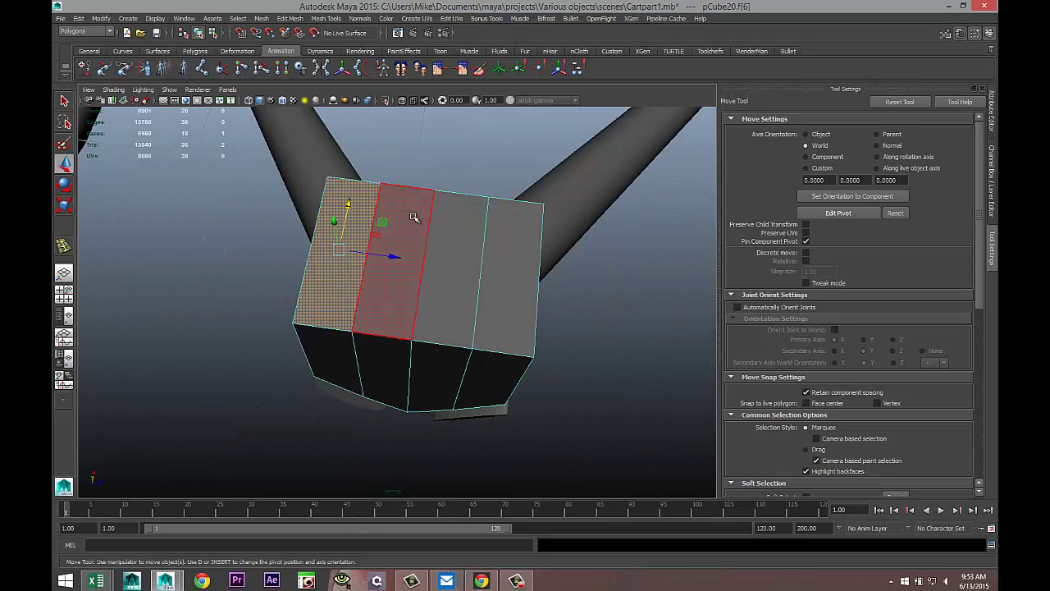
{"action": "left_click", "coordinate": [411, 218], "text": "shift"}
{"action": "left_click", "coordinate": [468, 235], "text": "shift"}
{"action": "left_click", "coordinate": [508, 255], "text": "shift"}
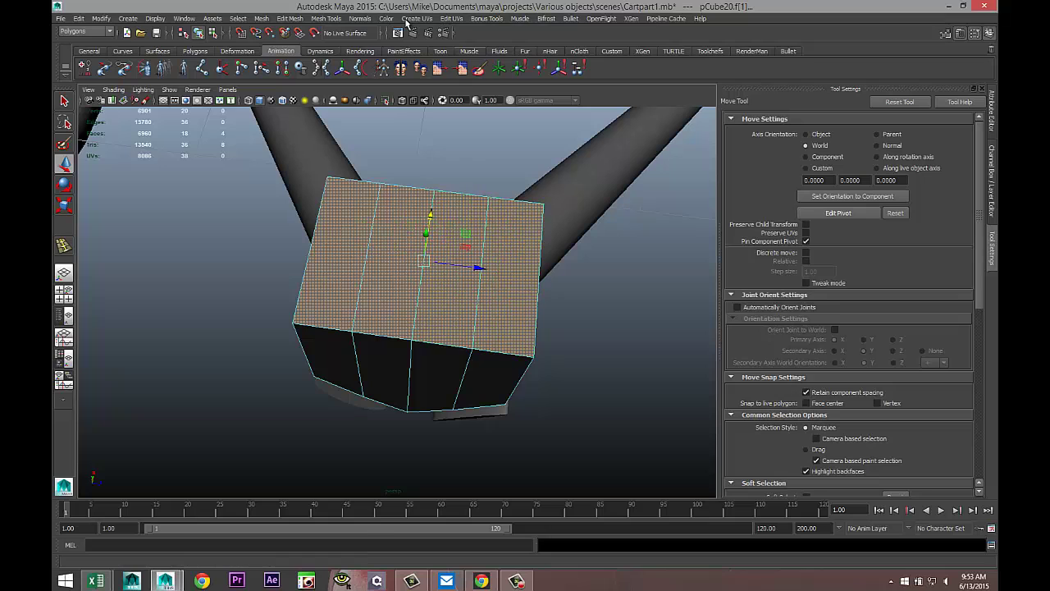
{"action": "left_click", "coordinate": [332, 20]}
{"action": "mouse_move", "coordinate": [289, 23]}
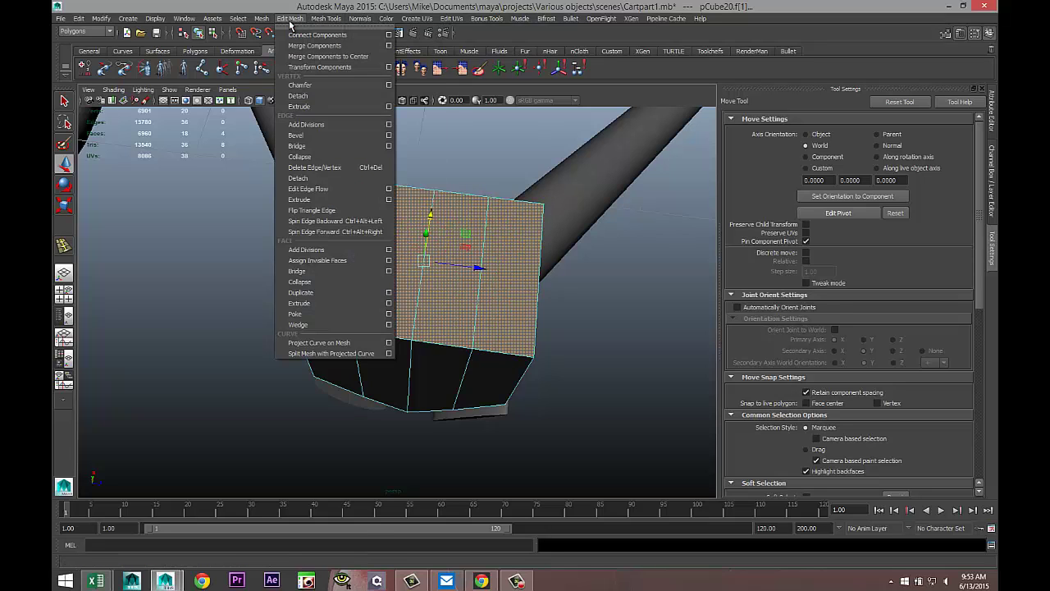
{"action": "left_click", "coordinate": [326, 303]}
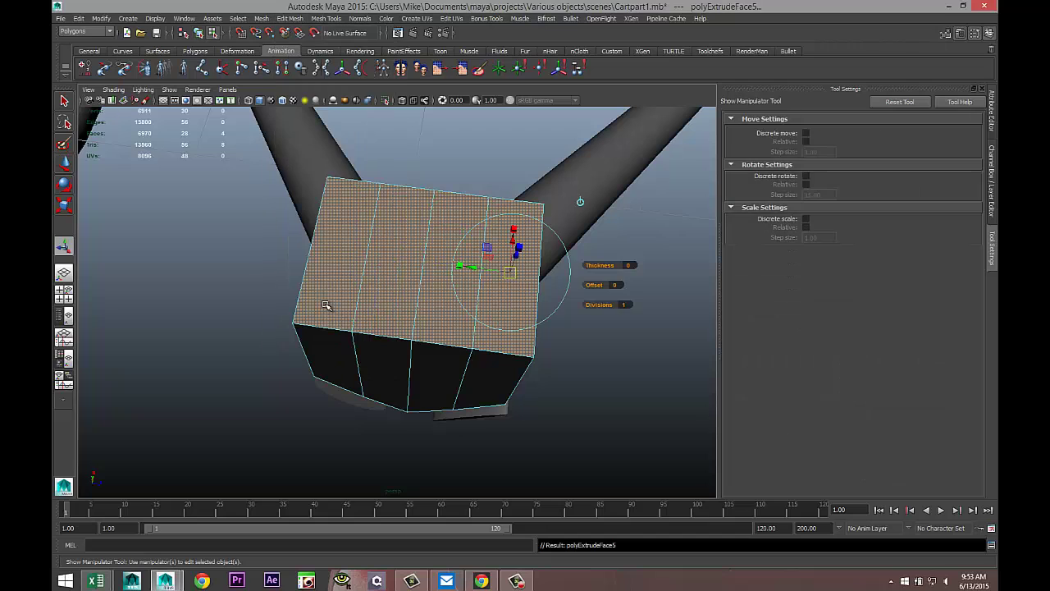
{"action": "key", "text": "r"}
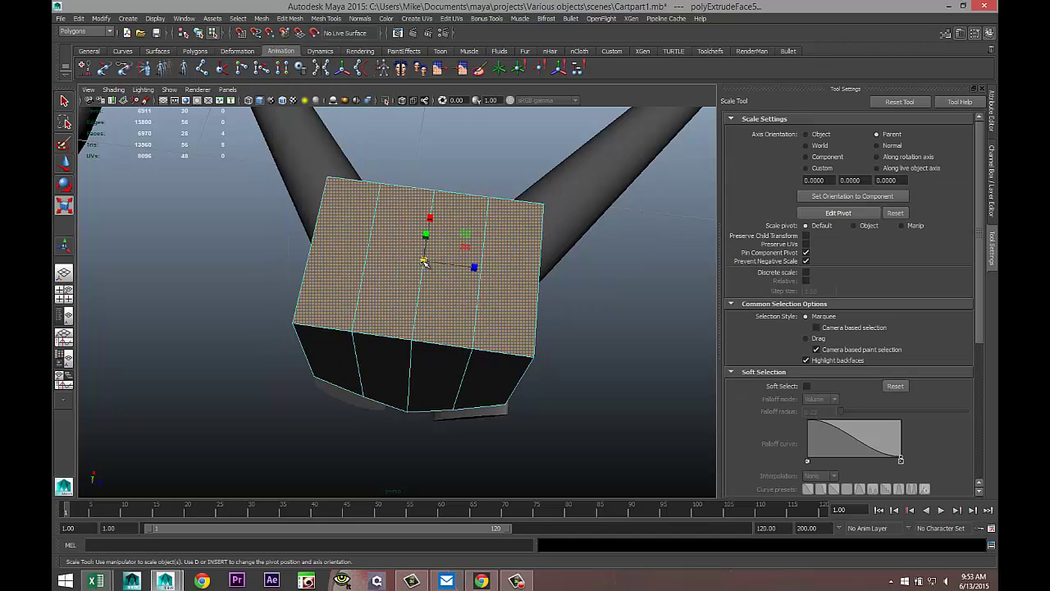
{"action": "left_click_drag", "start_coordinate": [424, 262], "coordinate": [387, 257]}
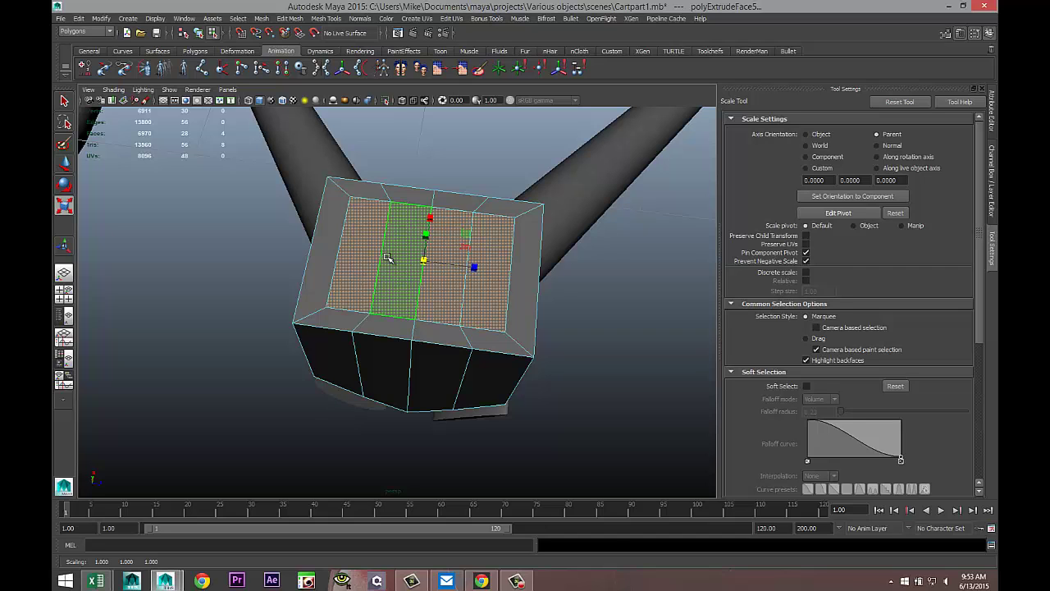
Extrude the inset top faces again and raise them into a long, thin pole rising well above the wagon's sides.
{"action": "key", "text": "ctrl+e"}
{"action": "key", "text": "w"}
{"action": "scroll", "coordinate": [411, 271], "scroll_direction": "down", "scroll_amount": 5}
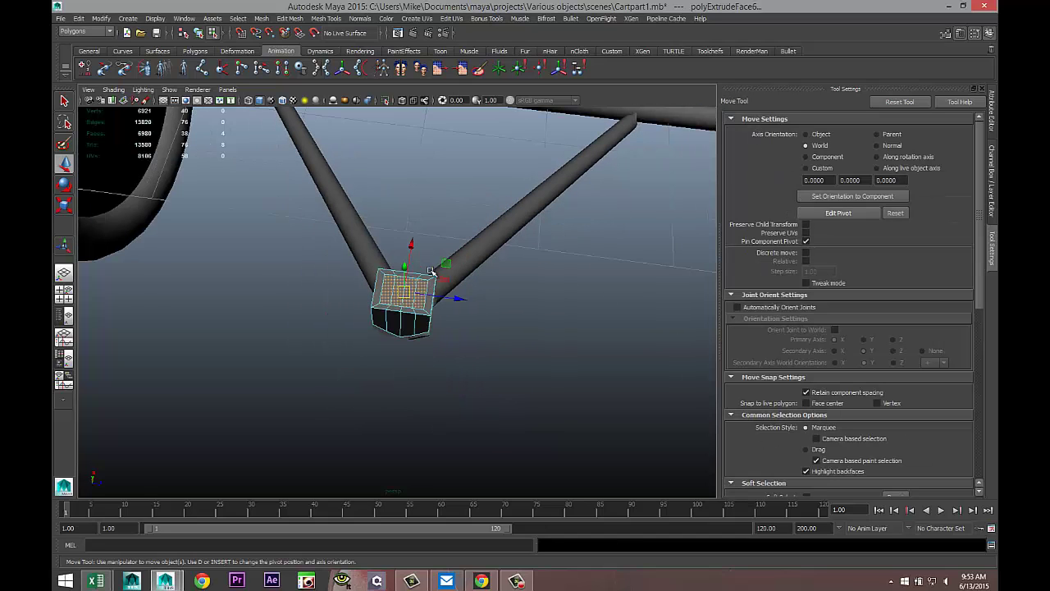
{"action": "left_click_drag", "start_coordinate": [441, 283], "coordinate": [415, 96], "text": "alt"}
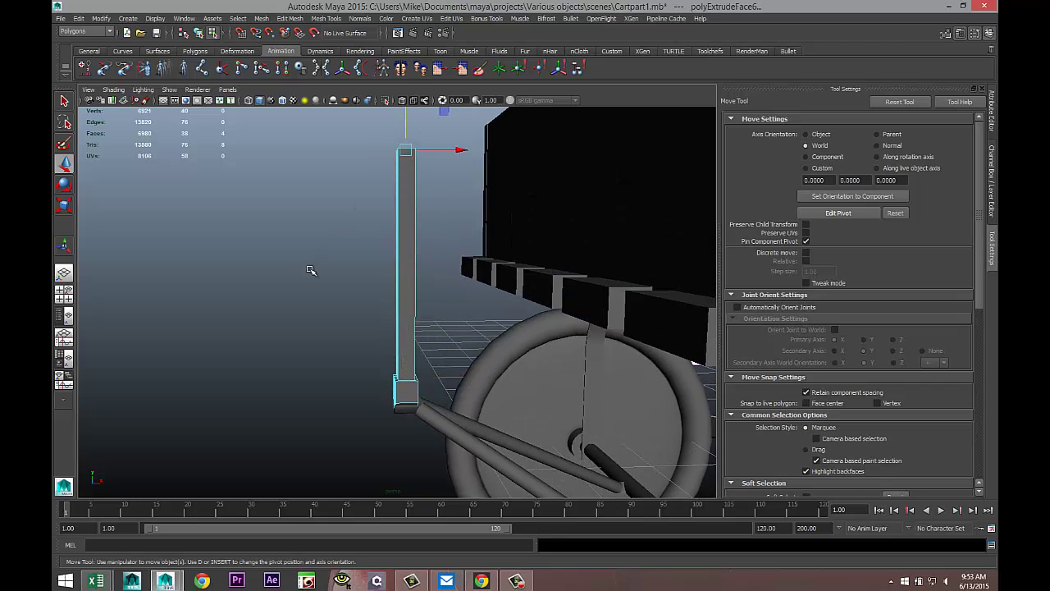
{"action": "scroll", "coordinate": [313, 287], "scroll_direction": "down", "scroll_amount": 5}
{"action": "left_click_drag", "start_coordinate": [401, 184], "coordinate": [412, 60]}
{"action": "scroll", "coordinate": [305, 279], "scroll_direction": "down", "scroll_amount": 5}
{"action": "left_click_drag", "start_coordinate": [397, 168], "coordinate": [417, 69]}
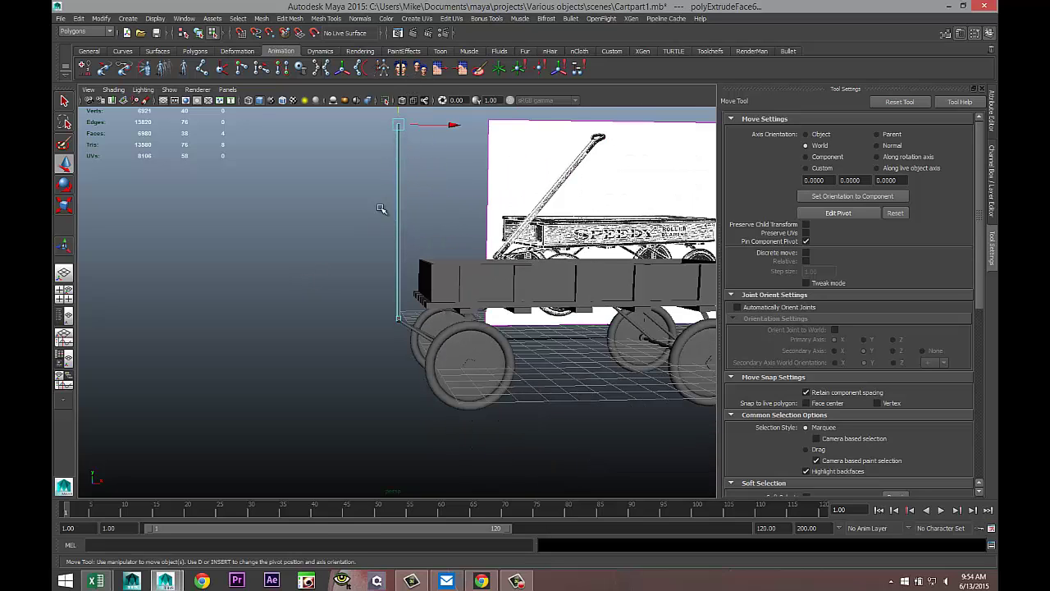
Tilt the pole toward the wagon like the reference handle by moving its top faces to about X -10.963.
{"action": "left_click_drag", "start_coordinate": [353, 284], "coordinate": [471, 296], "text": "alt"}
{"action": "middle_click_drag", "start_coordinate": [471, 306], "coordinate": [514, 419], "text": "alt"}
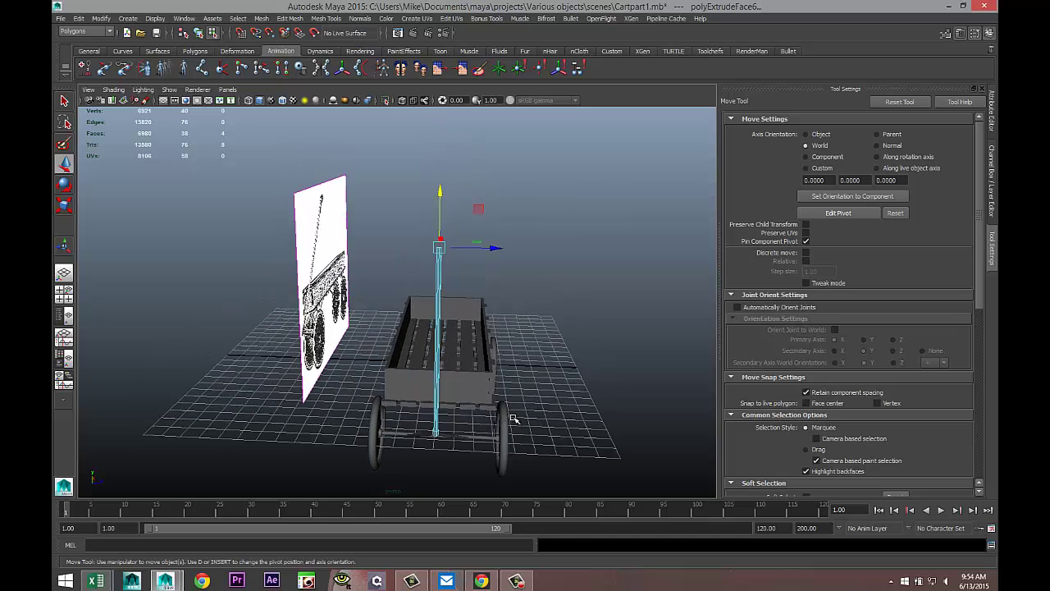
{"action": "left_click_drag", "start_coordinate": [514, 419], "coordinate": [422, 417], "text": "alt"}
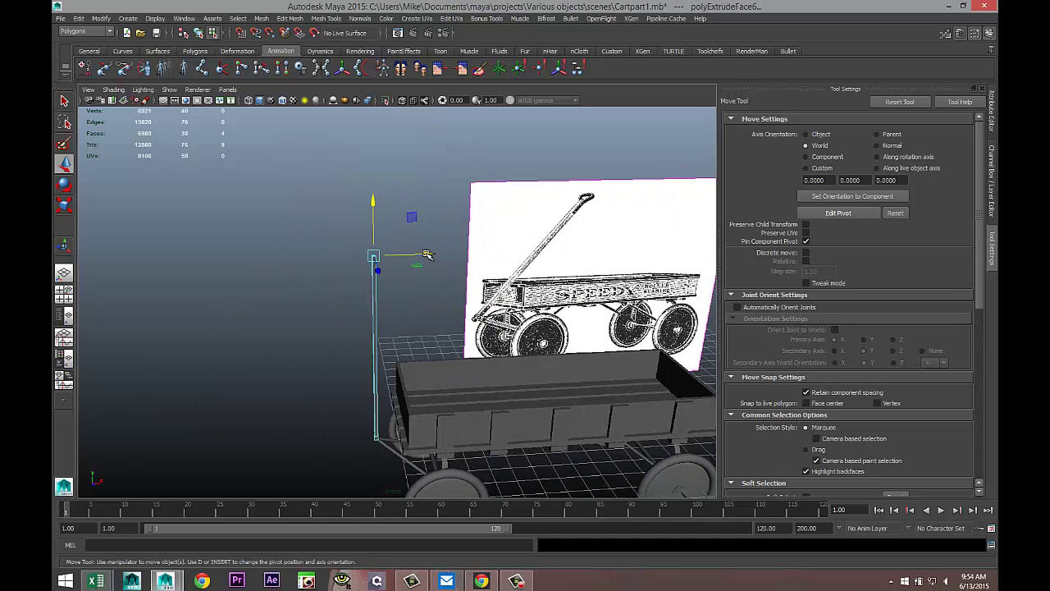
{"action": "left_click_drag", "start_coordinate": [426, 255], "coordinate": [483, 283]}
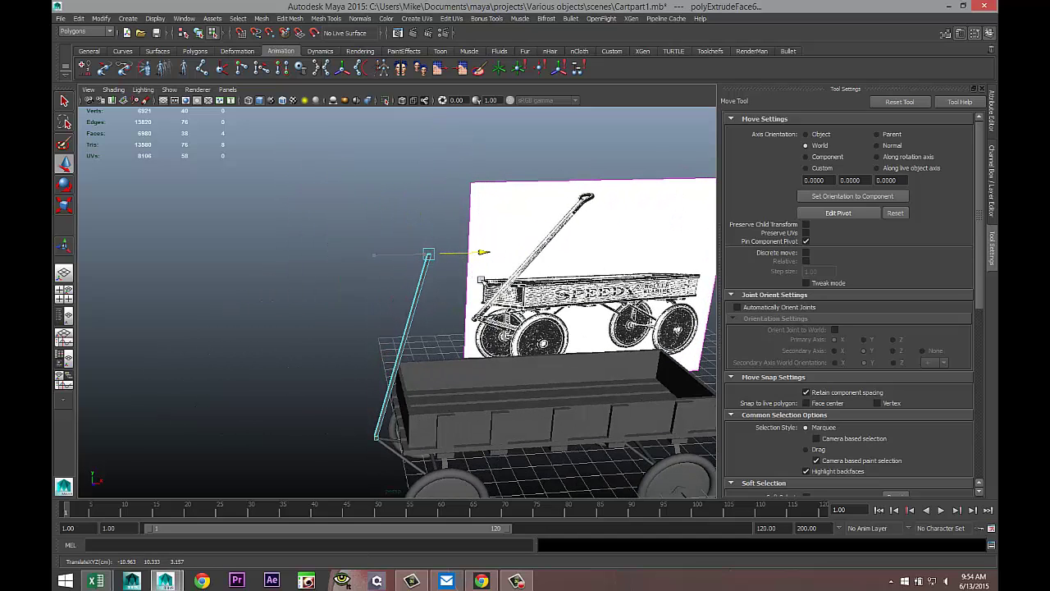
Tilt the pole further toward the wagon by moving its top faces to about X -9.635.
{"action": "left_click", "coordinate": [64, 292]}
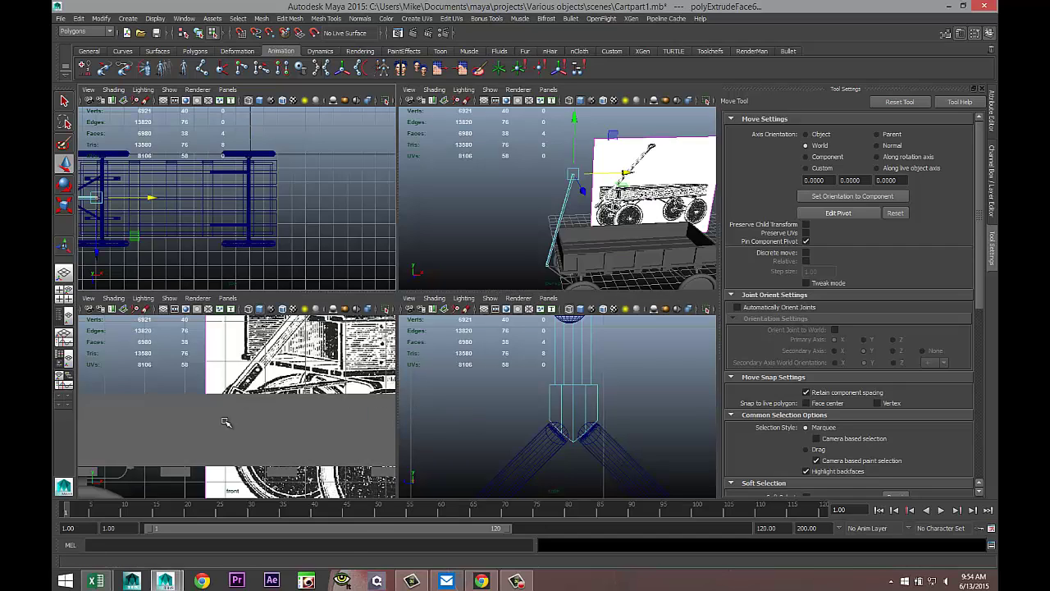
{"action": "key", "text": "space"}
{"action": "key", "text": "f"}
{"action": "scroll", "coordinate": [300, 415], "scroll_direction": "down", "scroll_amount": 10}
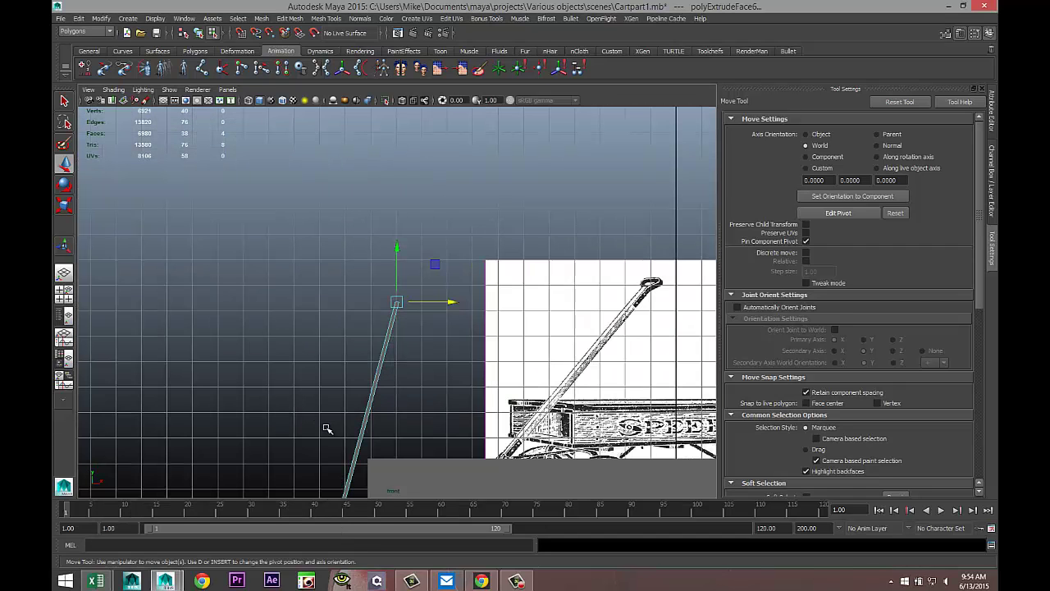
{"action": "left_click_drag", "start_coordinate": [452, 303], "coordinate": [487, 317]}
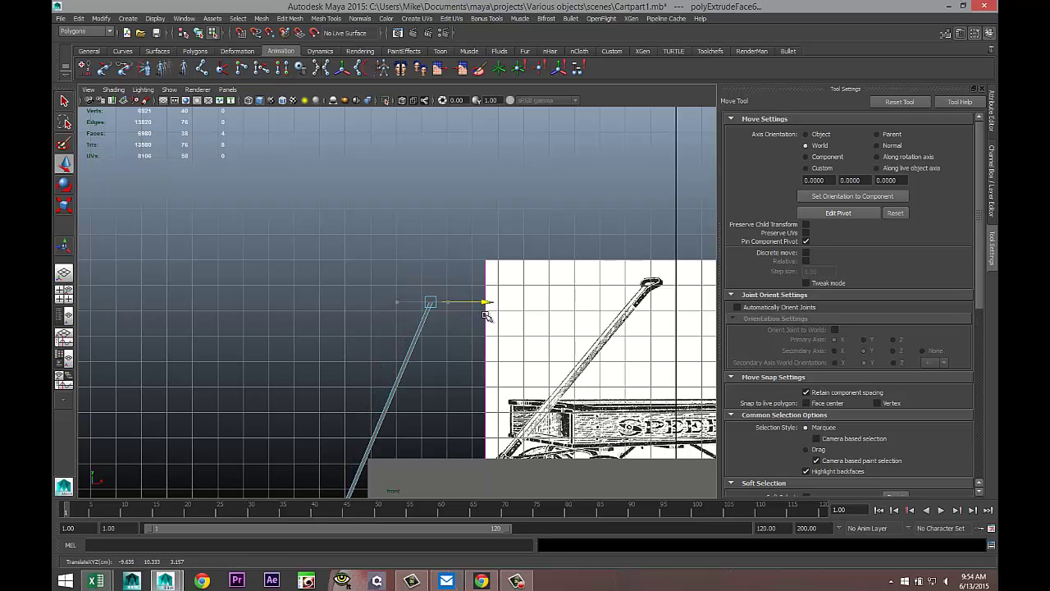
Select the vertices at the pole's top end and rotate them clockwise to square the end with the pole's tilt.
{"action": "scroll", "coordinate": [462, 363], "scroll_direction": "up", "scroll_amount": 8}
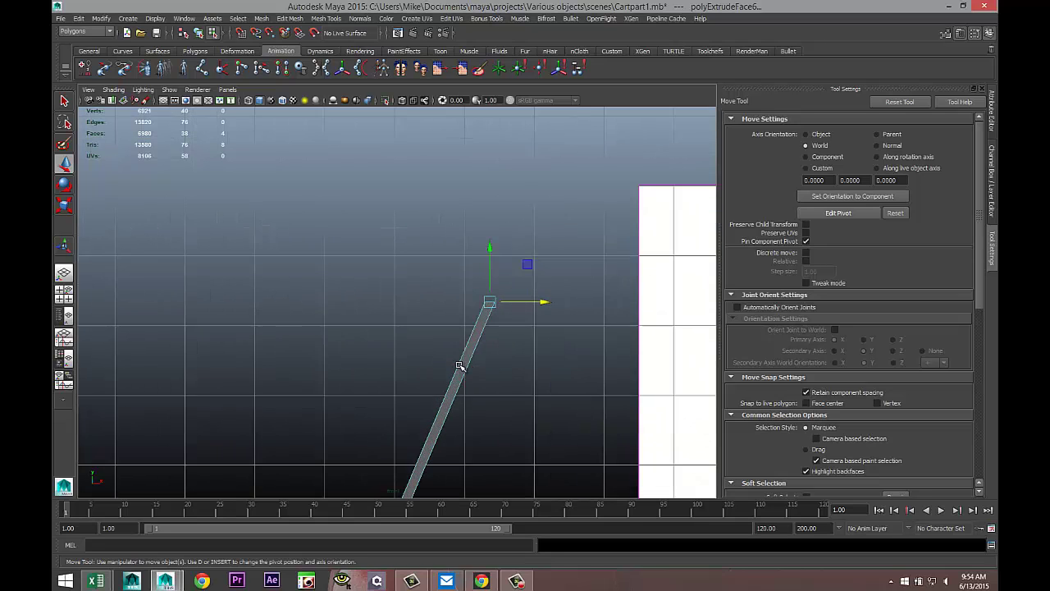
{"action": "middle_click_drag", "start_coordinate": [503, 378], "coordinate": [361, 369], "text": "alt"}
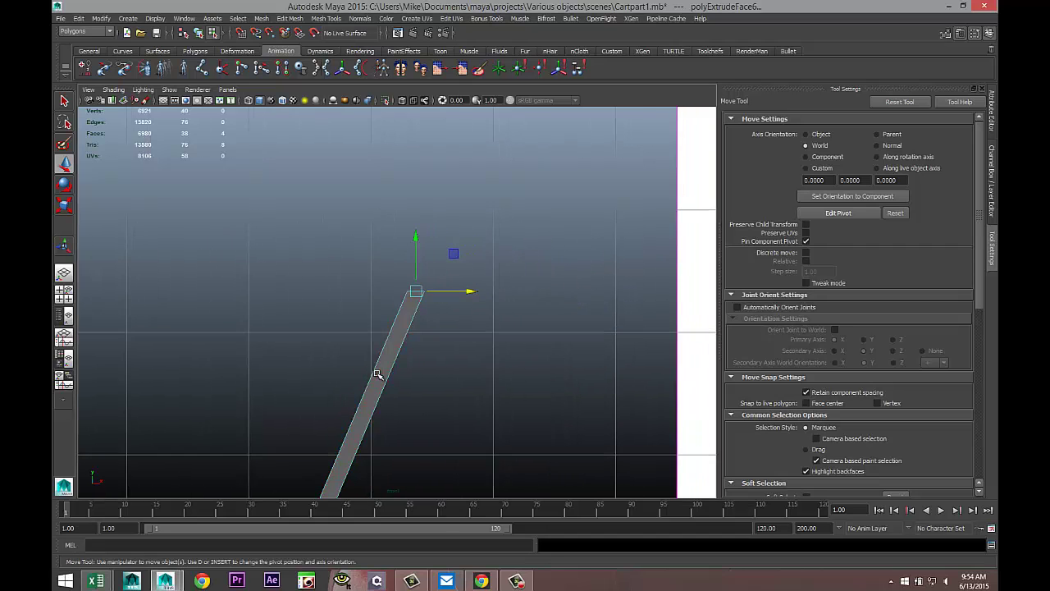
{"action": "scroll", "coordinate": [408, 370], "scroll_direction": "up", "scroll_amount": 7}
{"action": "middle_click_drag", "start_coordinate": [498, 373], "coordinate": [420, 411], "text": "alt"}
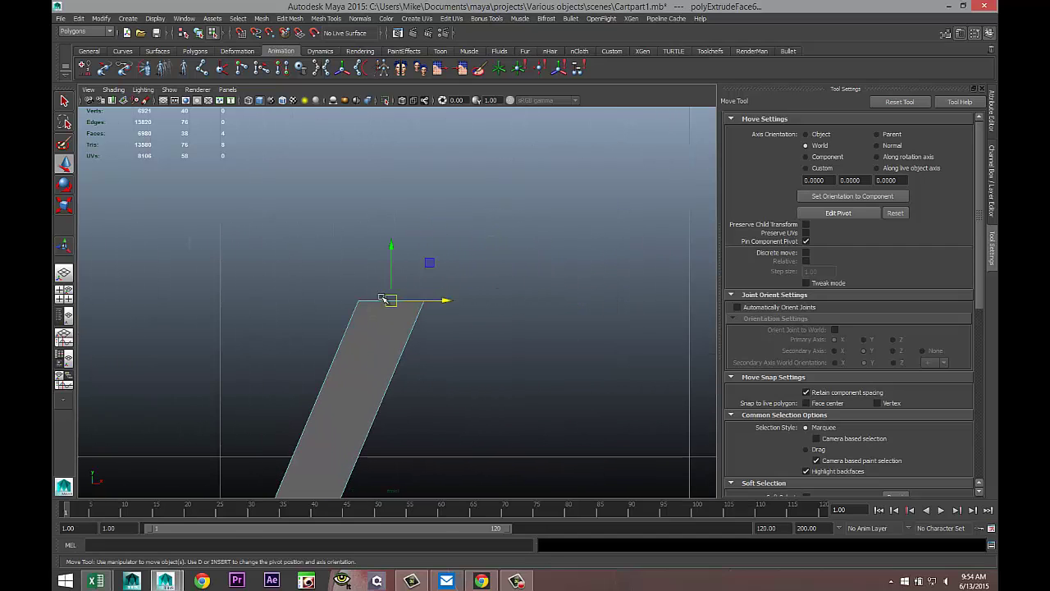
{"action": "right_click", "coordinate": [372, 303]}
{"action": "left_click_drag", "start_coordinate": [317, 278], "coordinate": [484, 328]}
{"action": "key", "text": "e"}
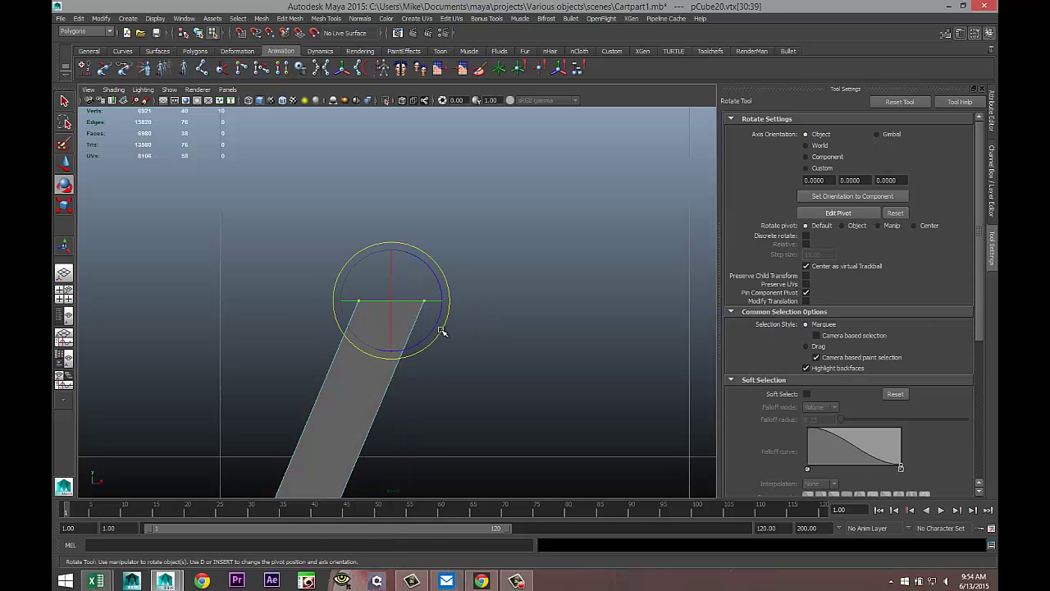
{"action": "left_click_drag", "start_coordinate": [441, 330], "coordinate": [428, 344]}
{"action": "scroll", "coordinate": [466, 338], "scroll_direction": "down", "scroll_amount": 10}
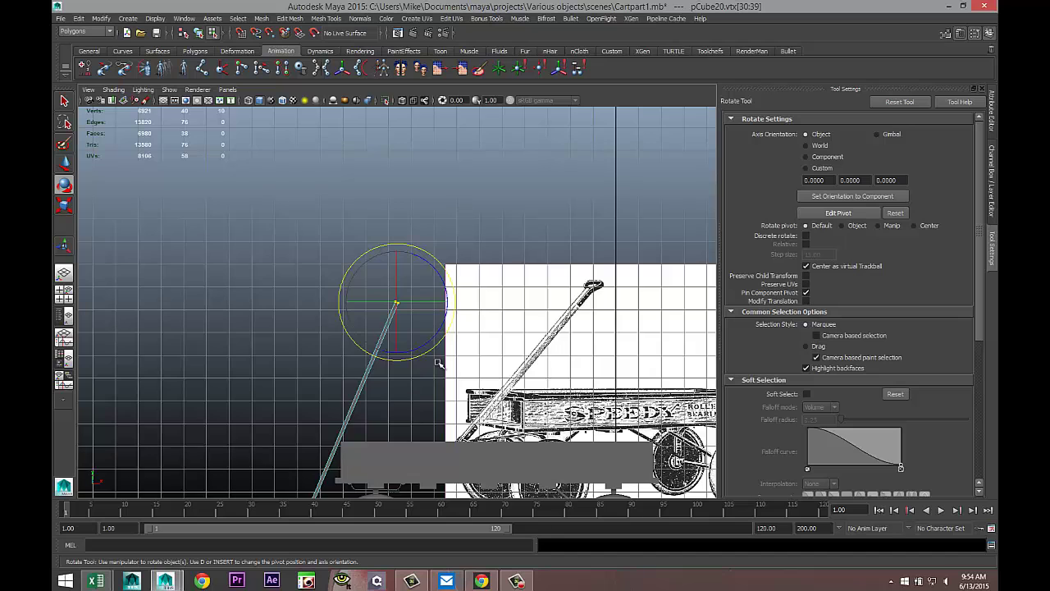
{"action": "scroll", "coordinate": [439, 363], "scroll_direction": "up", "scroll_amount": 4}
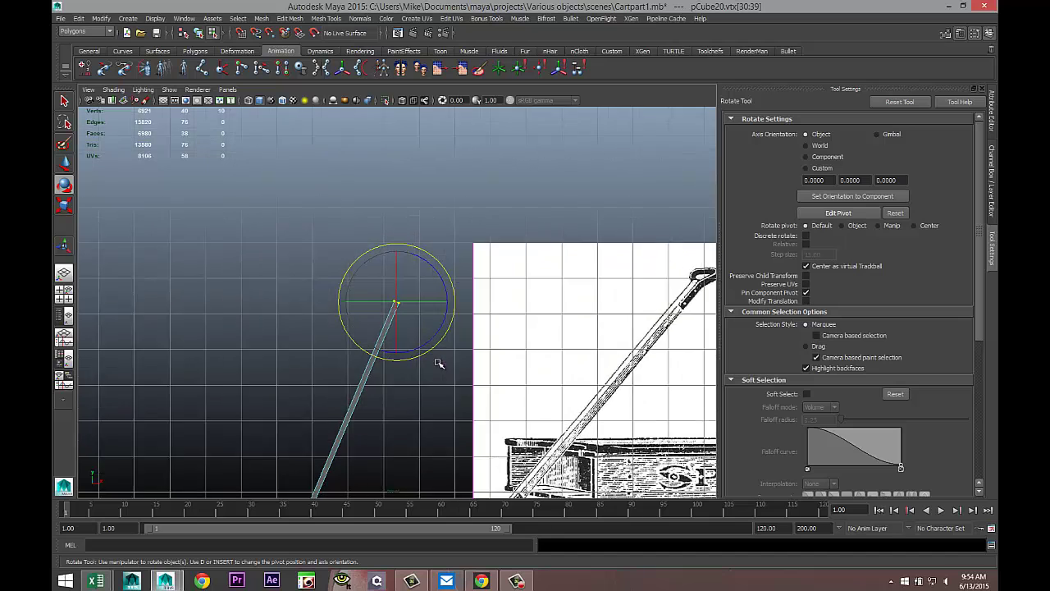
Create a long, narrow polygon cube on the grid beside the wagon and raise it to about Y 8.163.
{"action": "left_click", "coordinate": [64, 293]}
{"action": "key", "text": "space"}
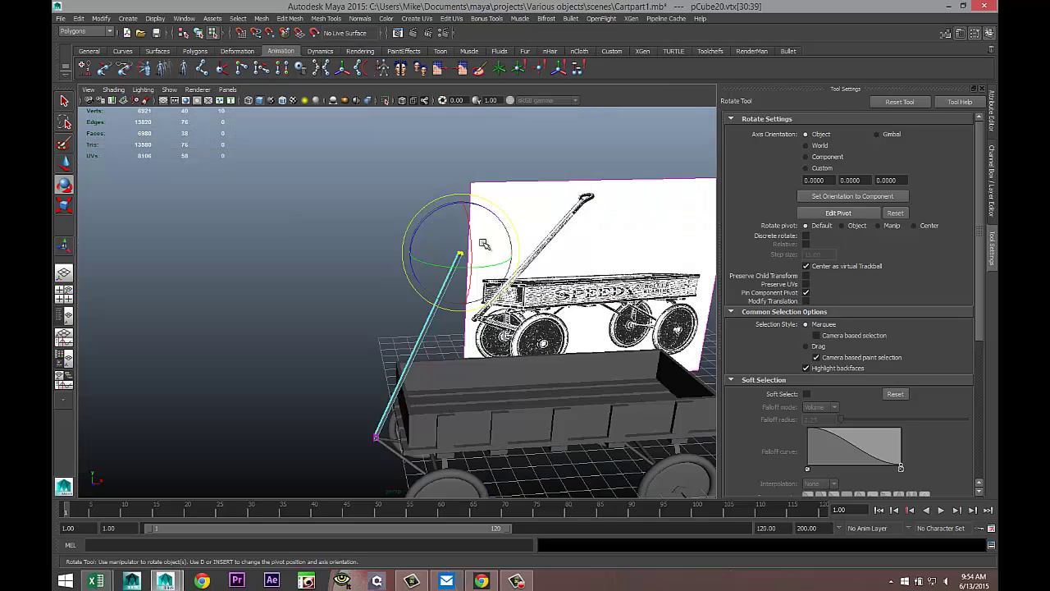
{"action": "left_click_drag", "start_coordinate": [483, 241], "coordinate": [448, 375], "text": "alt"}
{"action": "left_click", "coordinate": [545, 359]}
{"action": "scroll", "coordinate": [533, 378], "scroll_direction": "up", "scroll_amount": 3}
{"action": "middle_click_drag", "start_coordinate": [448, 376], "coordinate": [325, 272], "text": "alt"}
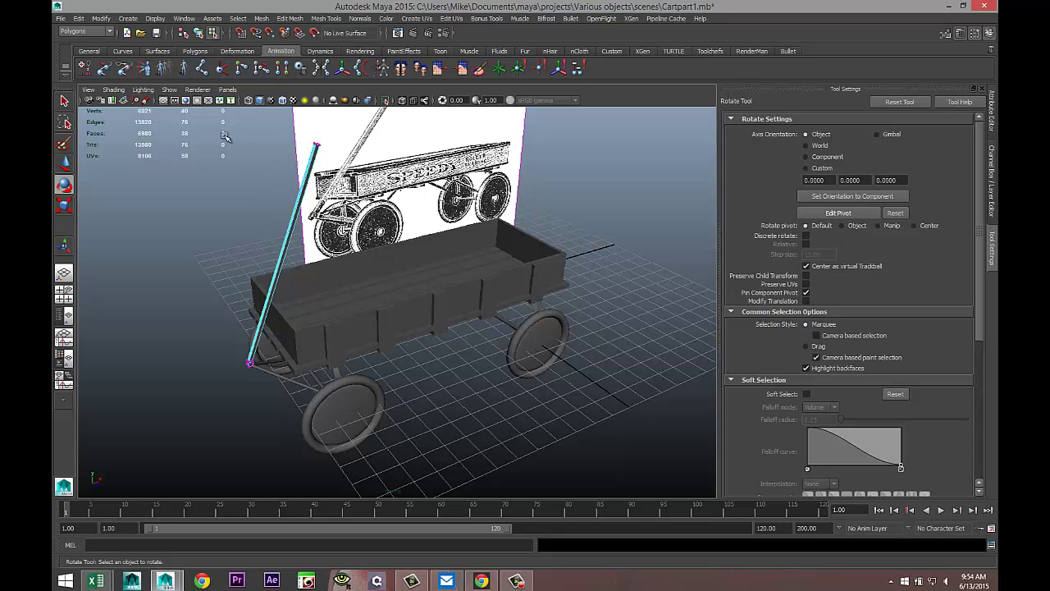
{"action": "left_click", "coordinate": [194, 52]}
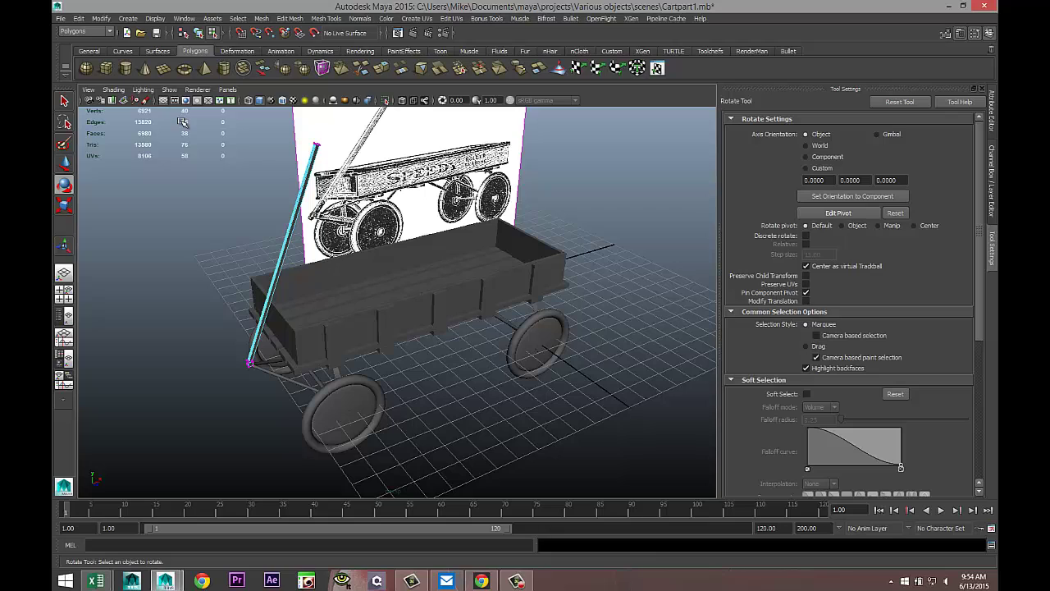
{"action": "left_click", "coordinate": [106, 69]}
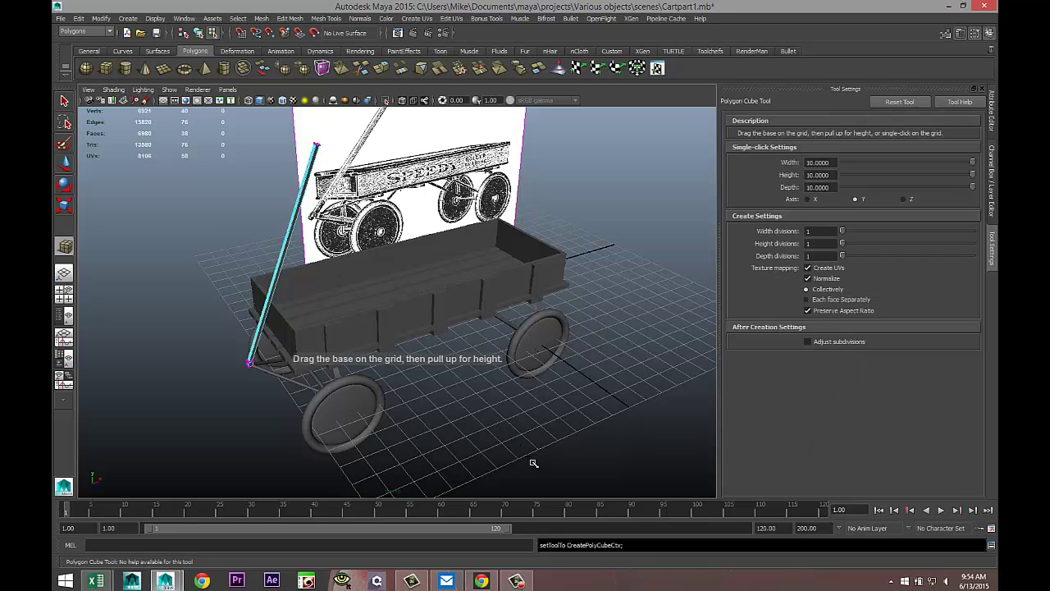
{"action": "left_click_drag", "start_coordinate": [466, 441], "coordinate": [509, 444]}
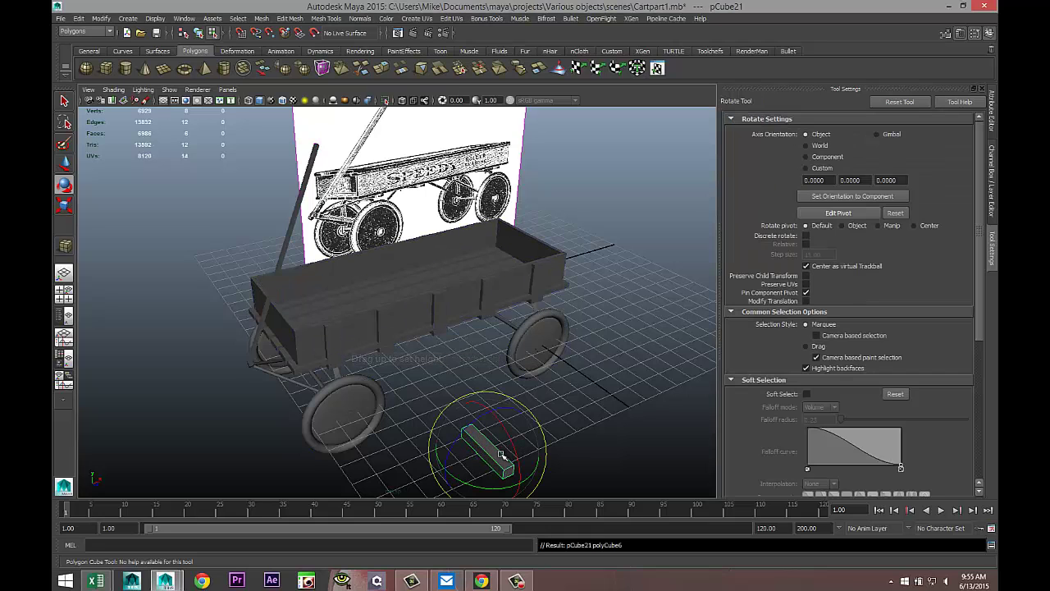
{"action": "key", "text": "w"}
{"action": "left_click_drag", "start_coordinate": [488, 408], "coordinate": [499, 222]}
Centre the new bar across the pole at about Z 3.188 and raise it above the pole's top end.
{"action": "left_click_drag", "start_coordinate": [397, 338], "coordinate": [330, 235], "text": "alt"}
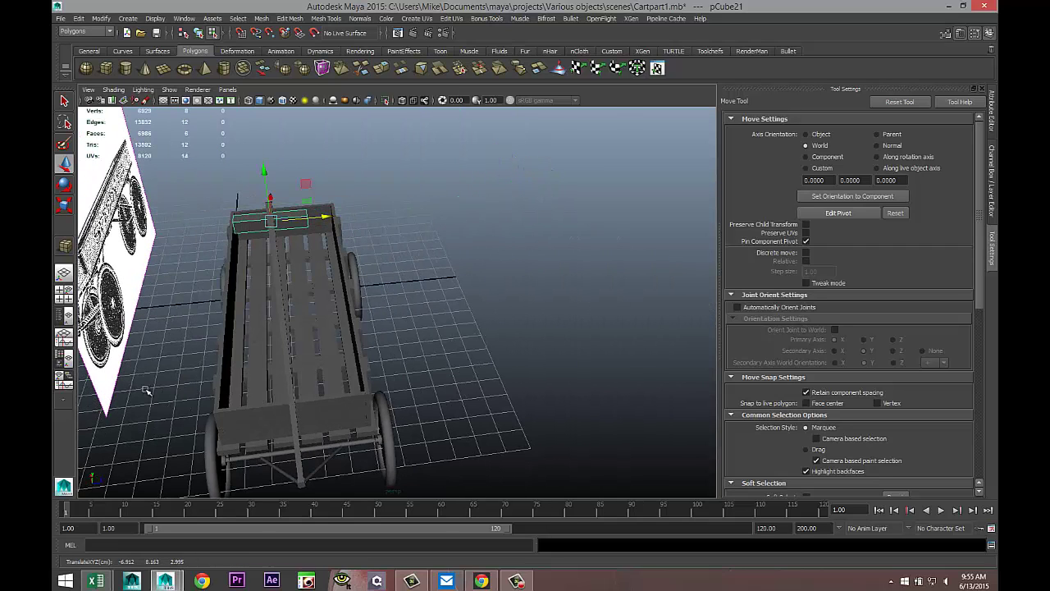
{"action": "left_click", "coordinate": [64, 292]}
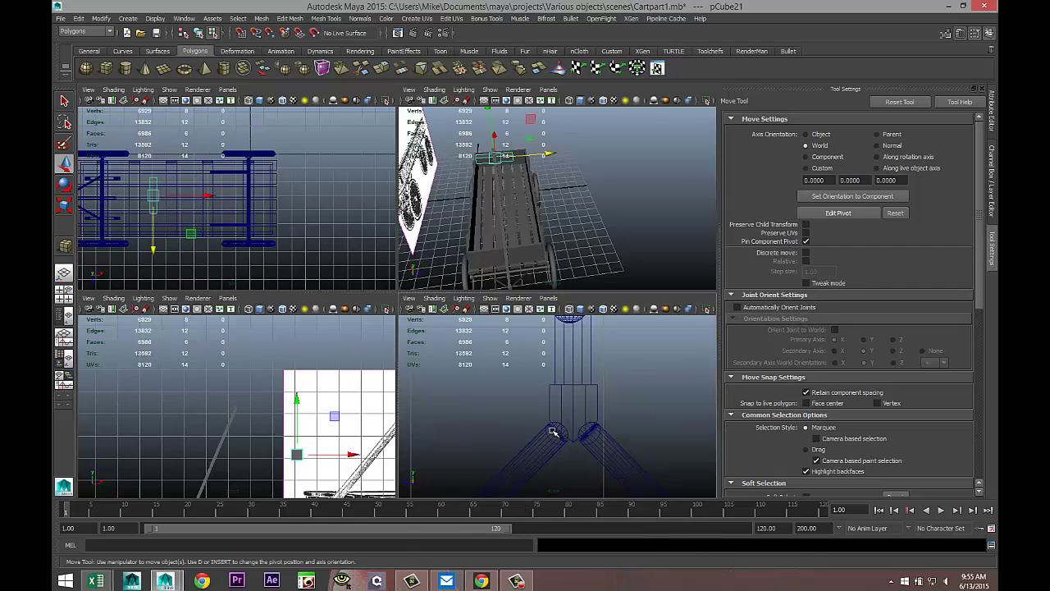
{"action": "key", "text": "space"}
{"action": "key", "text": "f"}
{"action": "scroll", "coordinate": [542, 430], "scroll_direction": "down", "scroll_amount": 10}
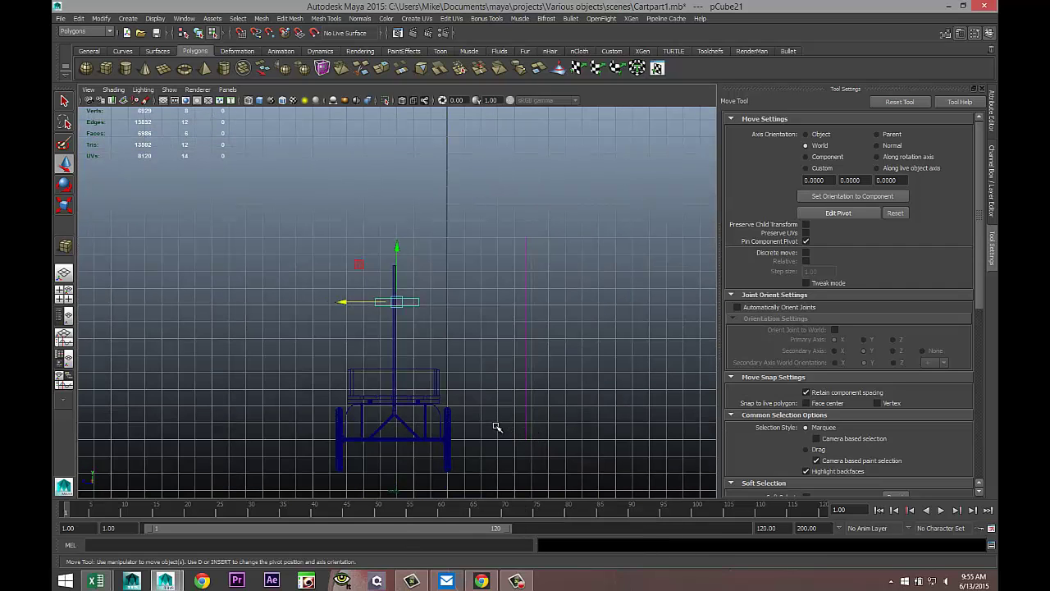
{"action": "scroll", "coordinate": [467, 411], "scroll_direction": "up", "scroll_amount": 5}
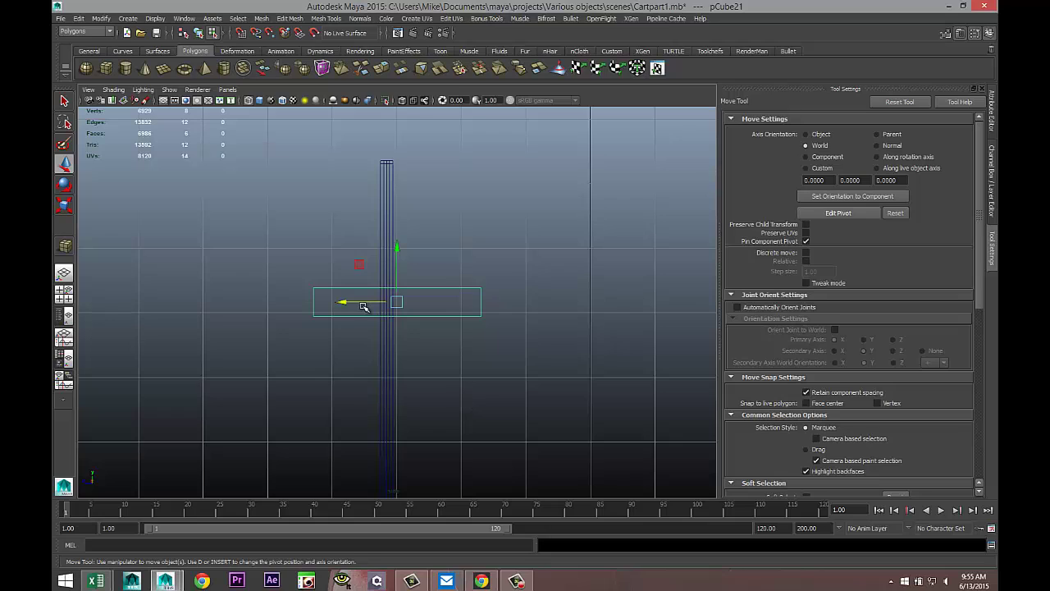
{"action": "left_click_drag", "start_coordinate": [343, 300], "coordinate": [331, 301]}
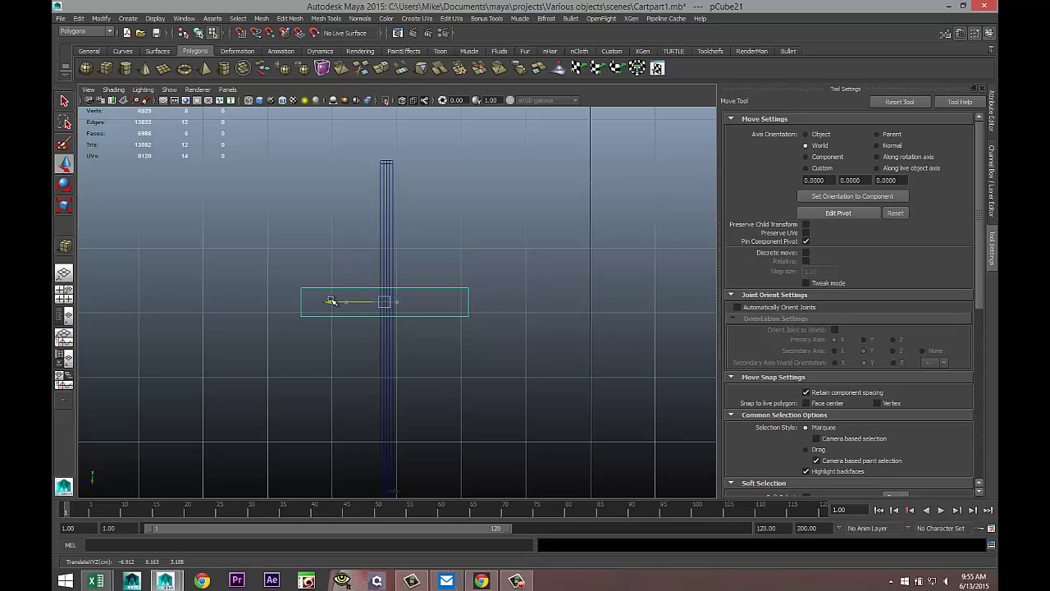
{"action": "left_click_drag", "start_coordinate": [389, 249], "coordinate": [396, 82]}
Scale the bar uniformly to about 0.245 and lift it slightly higher above the pole.
{"action": "key", "text": "f"}
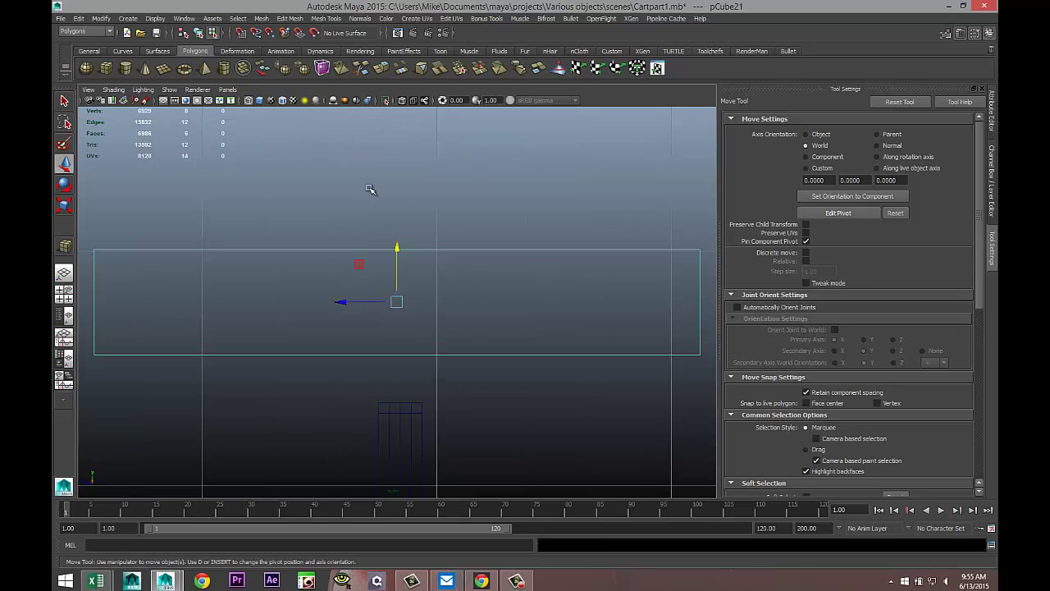
{"action": "key", "text": "r"}
{"action": "left_click_drag", "start_coordinate": [397, 302], "coordinate": [161, 332]}
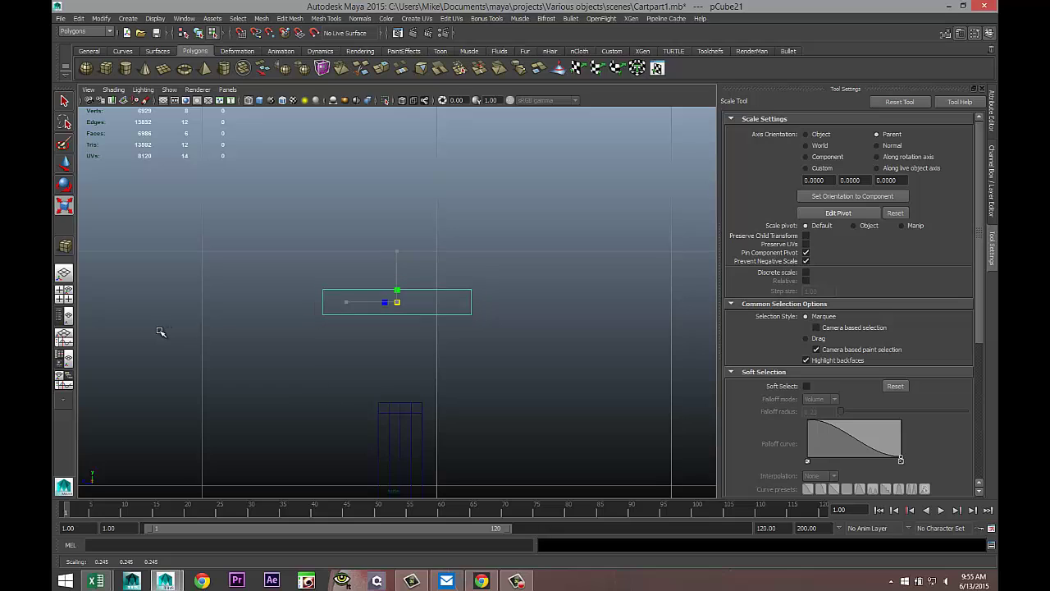
{"action": "key", "text": "w"}
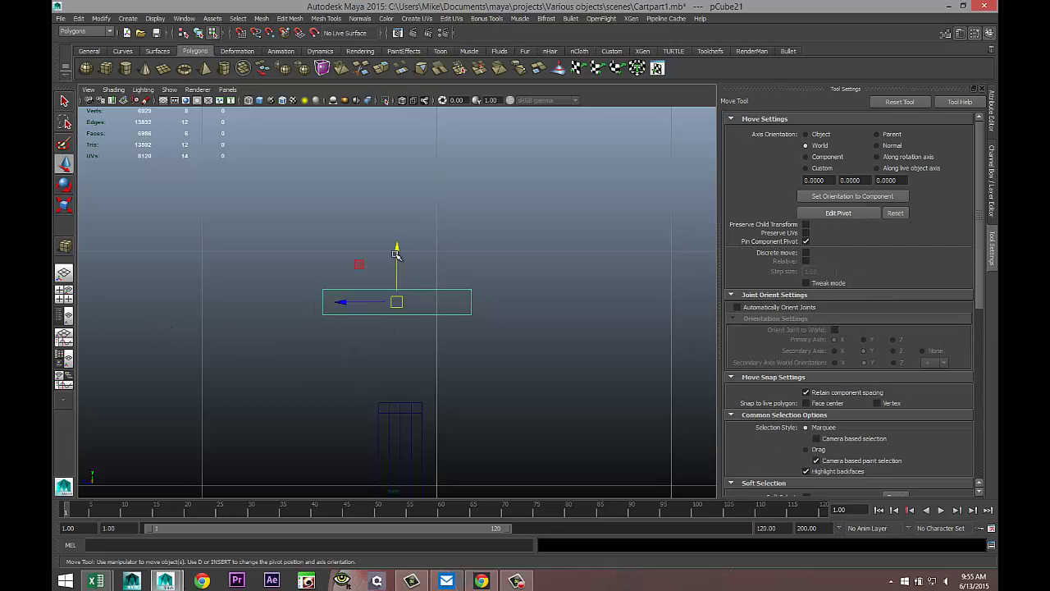
{"action": "left_click_drag", "start_coordinate": [399, 248], "coordinate": [404, 202]}
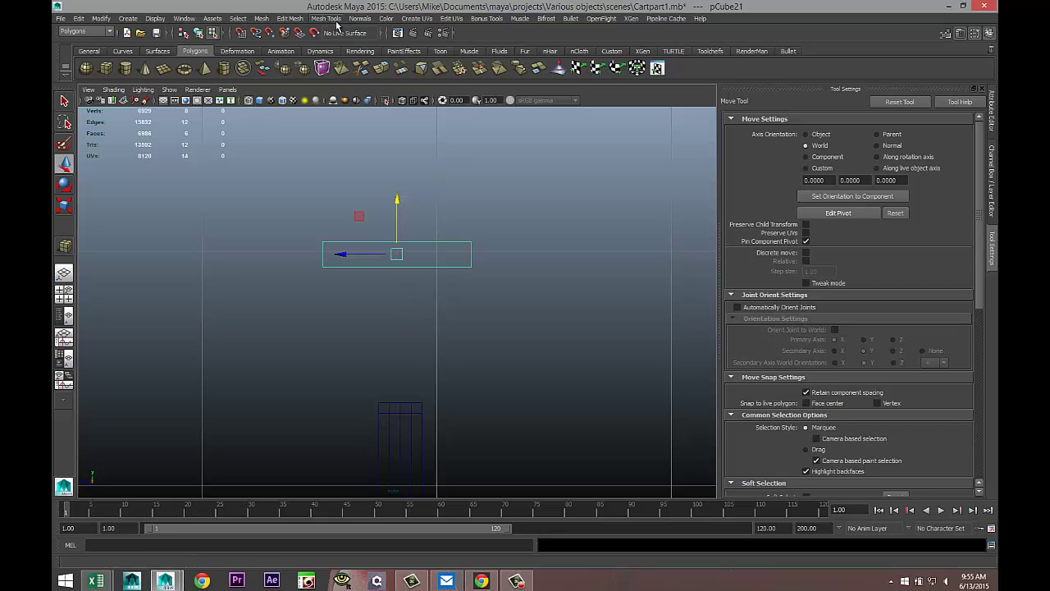
Insert five evenly spaced edge loops across the bar's length with the Insert Edge Loop Tool.
{"action": "left_click", "coordinate": [328, 18]}
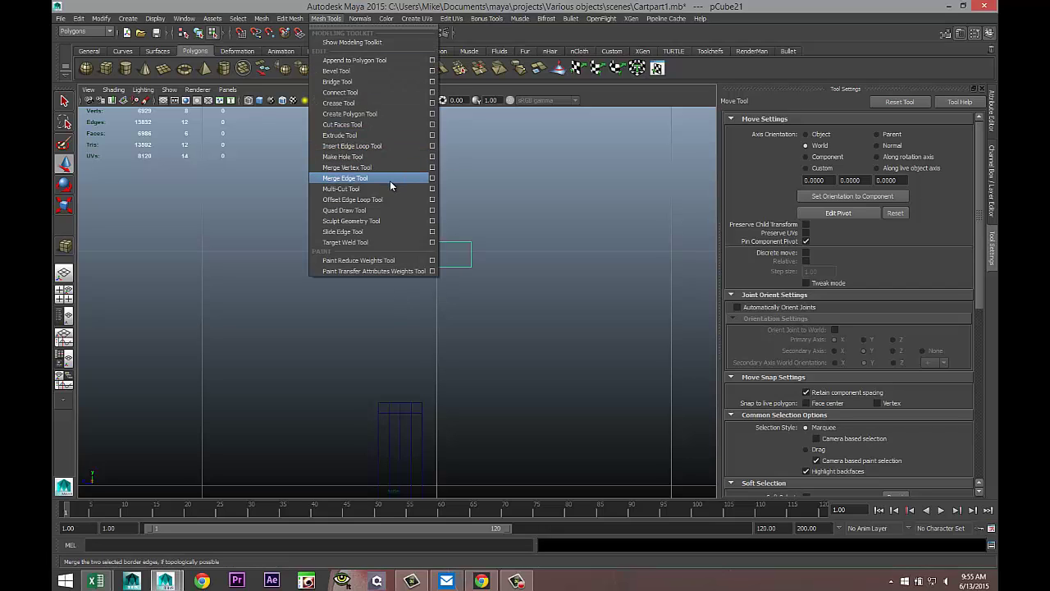
{"action": "left_click", "coordinate": [429, 146]}
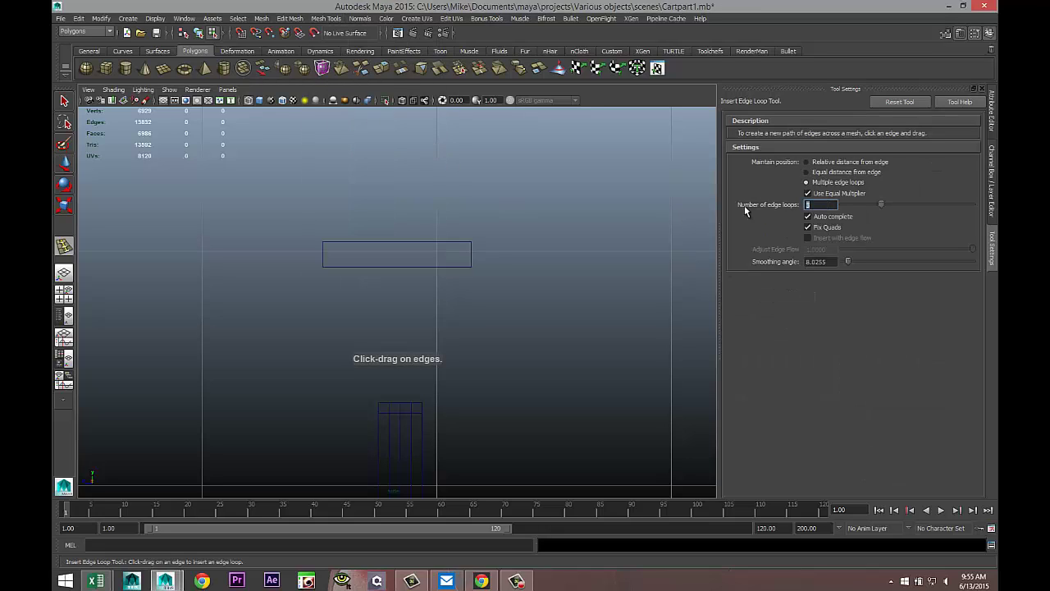
{"action": "type", "text": "5"}
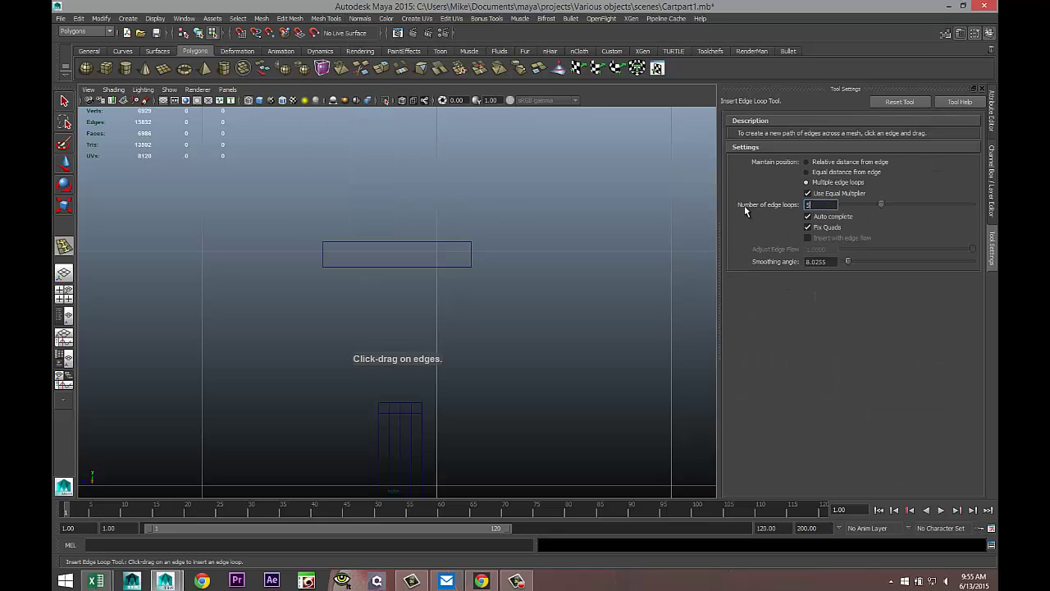
{"action": "left_click", "coordinate": [404, 245]}
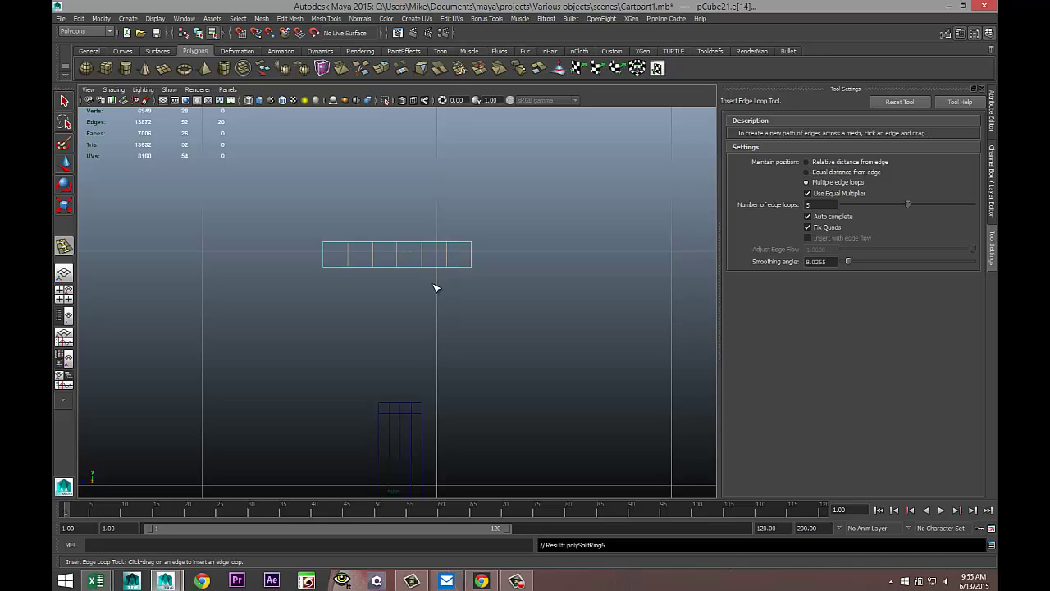
{"action": "key", "text": "q"}
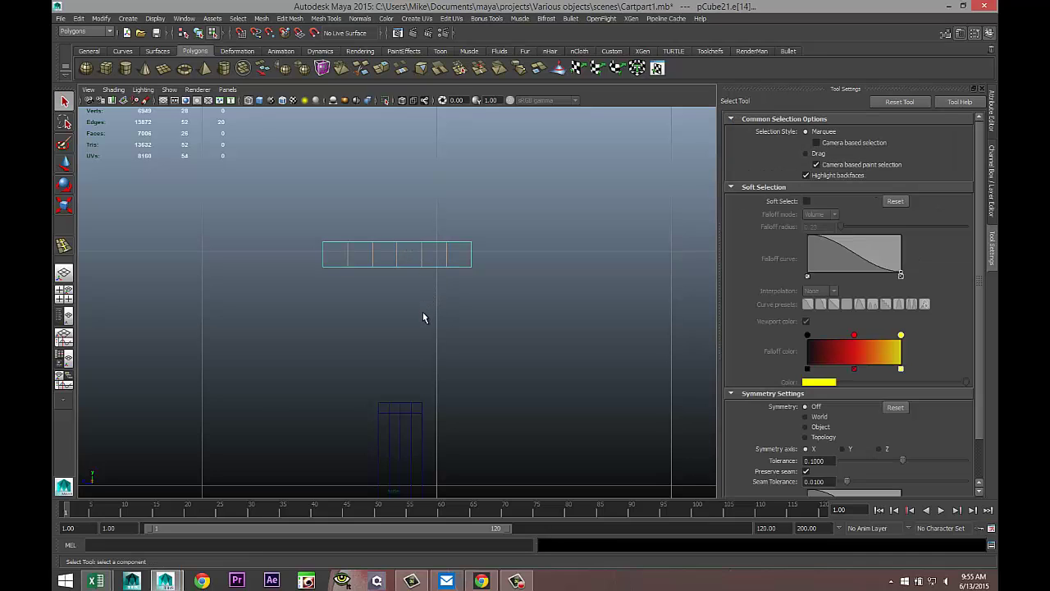
Select the vertices of the bar's three middle edge loops and raise them to about Y 11.029, leaving both ends lower.
{"action": "middle_click_drag", "start_coordinate": [424, 318], "coordinate": [483, 336], "text": "alt"}
{"action": "scroll", "coordinate": [453, 270], "scroll_direction": "up", "scroll_amount": 2}
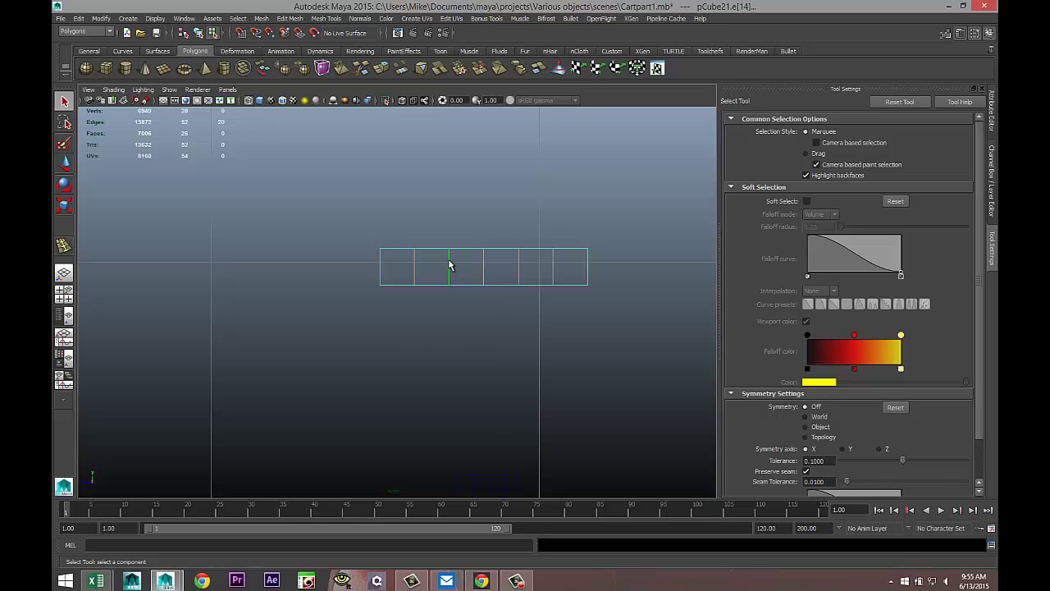
{"action": "right_click_drag", "start_coordinate": [449, 265], "coordinate": [410, 272]}
{"action": "left_click_drag", "start_coordinate": [540, 323], "coordinate": [538, 322]}
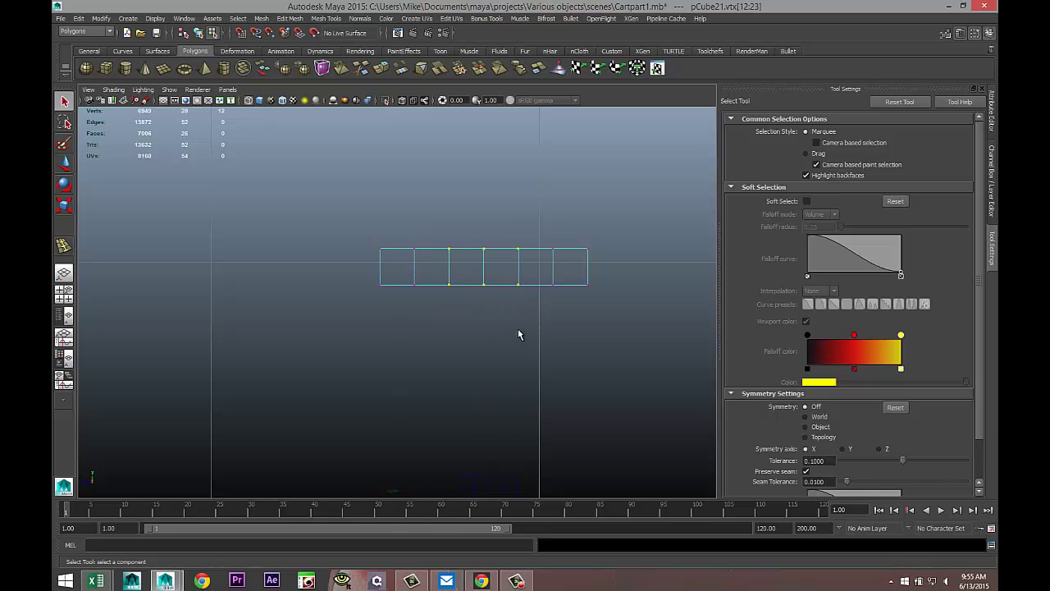
{"action": "key", "text": "w"}
{"action": "left_click_drag", "start_coordinate": [484, 214], "coordinate": [486, 202]}
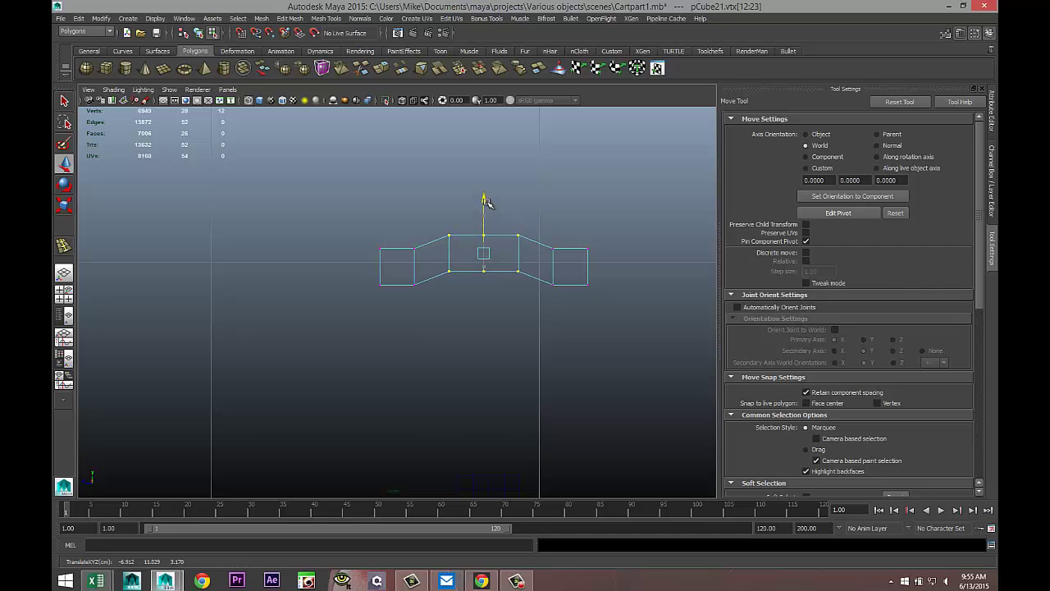
Select the underside faces of the bar's two end segments in the perspective view.
{"action": "left_click", "coordinate": [66, 295]}
{"action": "key", "text": "space"}
{"action": "key", "text": "f"}
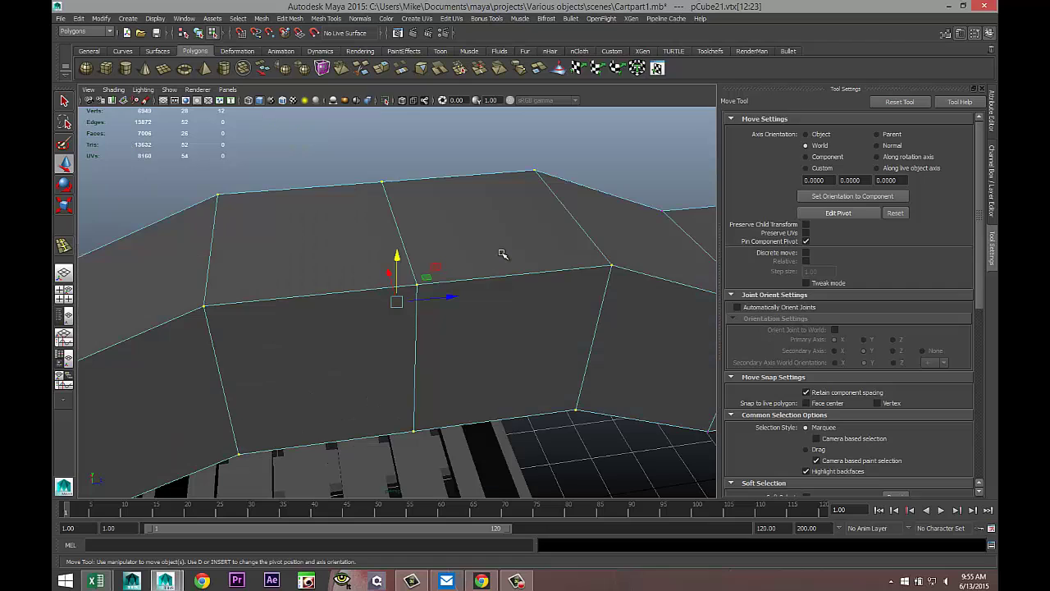
{"action": "scroll", "coordinate": [472, 271], "scroll_direction": "down", "scroll_amount": 10}
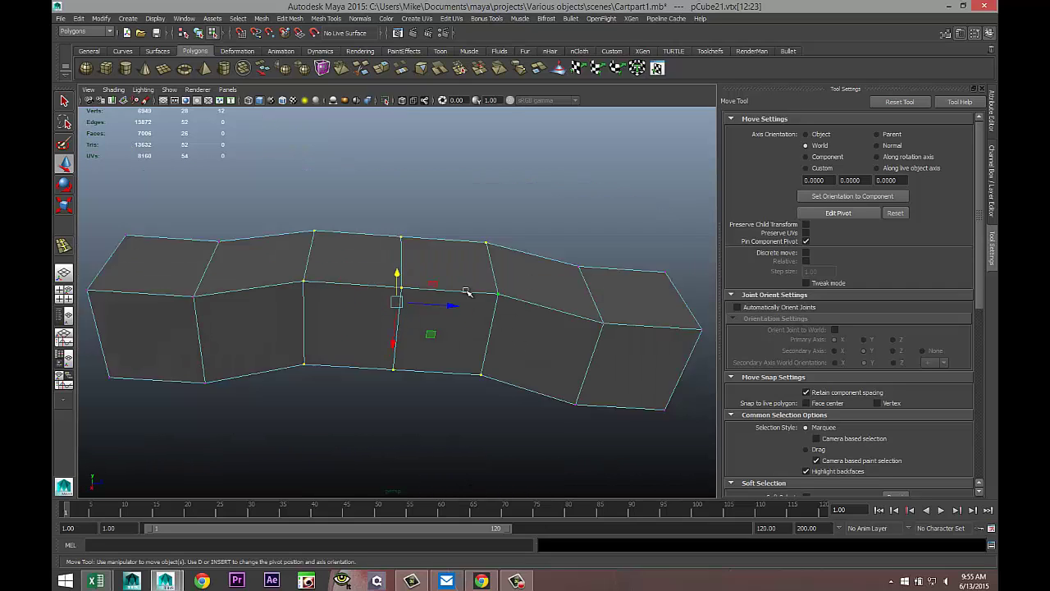
{"action": "right_click", "coordinate": [526, 337]}
{"action": "left_click", "coordinate": [526, 351]}
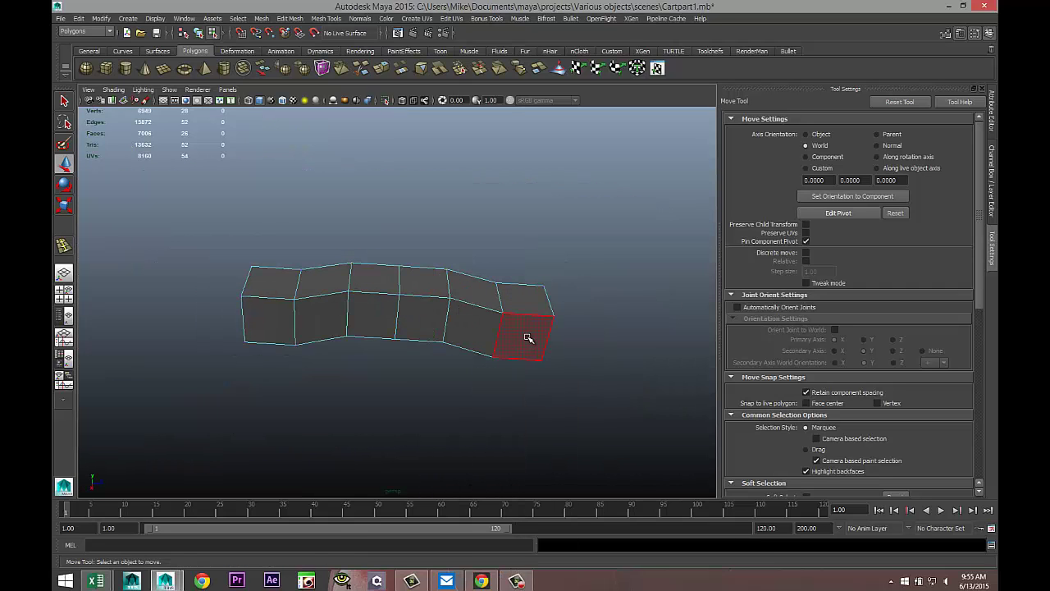
{"action": "left_click", "coordinate": [526, 339]}
{"action": "left_click", "coordinate": [266, 320], "text": "shift"}
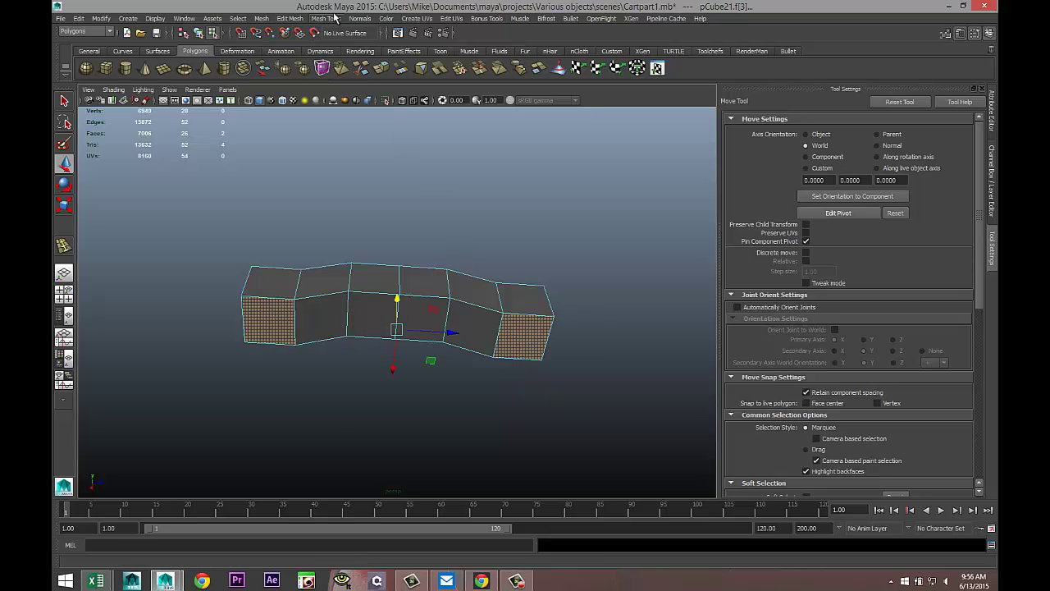
Extrude the two selected end faces and pull them straight down to about Y 10.742 to form legs.
{"action": "left_click", "coordinate": [292, 18]}
{"action": "left_click", "coordinate": [328, 312]}
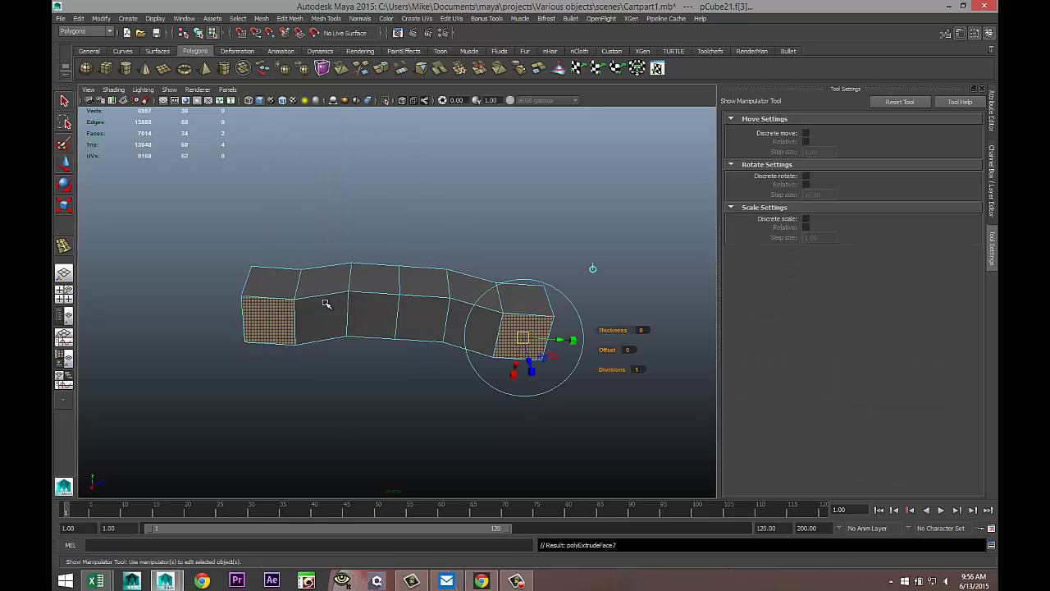
{"action": "key", "text": "w"}
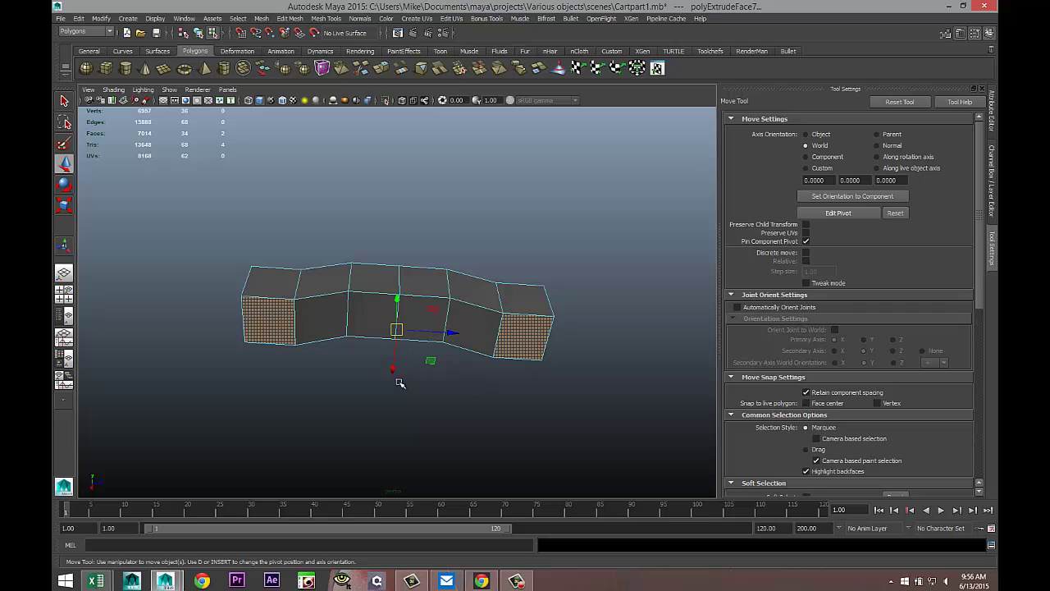
{"action": "left_click_drag", "start_coordinate": [395, 366], "coordinate": [402, 432]}
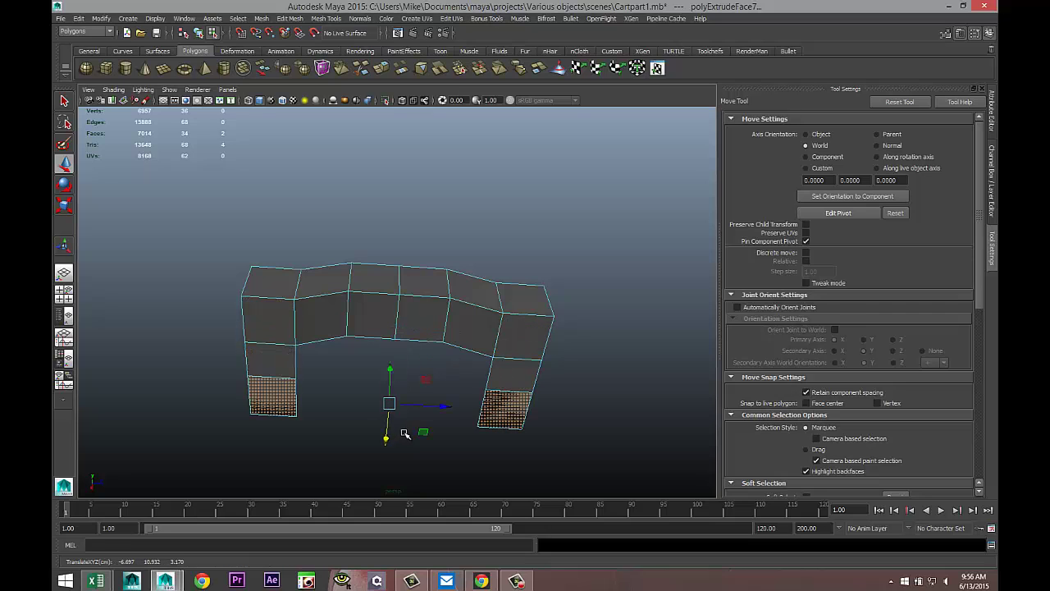
{"action": "key", "text": "ctrl+z"}
{"action": "left_click_drag", "start_coordinate": [511, 403], "coordinate": [519, 458], "text": "alt"}
{"action": "mouse_move", "coordinate": [399, 311]}
{"action": "left_mouse_down"}
{"action": "mouse_move", "coordinate": [411, 393]}
{"action": "mouse_move", "coordinate": [457, 375]}
{"action": "mouse_move", "coordinate": [464, 403]}
{"action": "mouse_move", "coordinate": [403, 298]}
{"action": "left_mouse_up"}
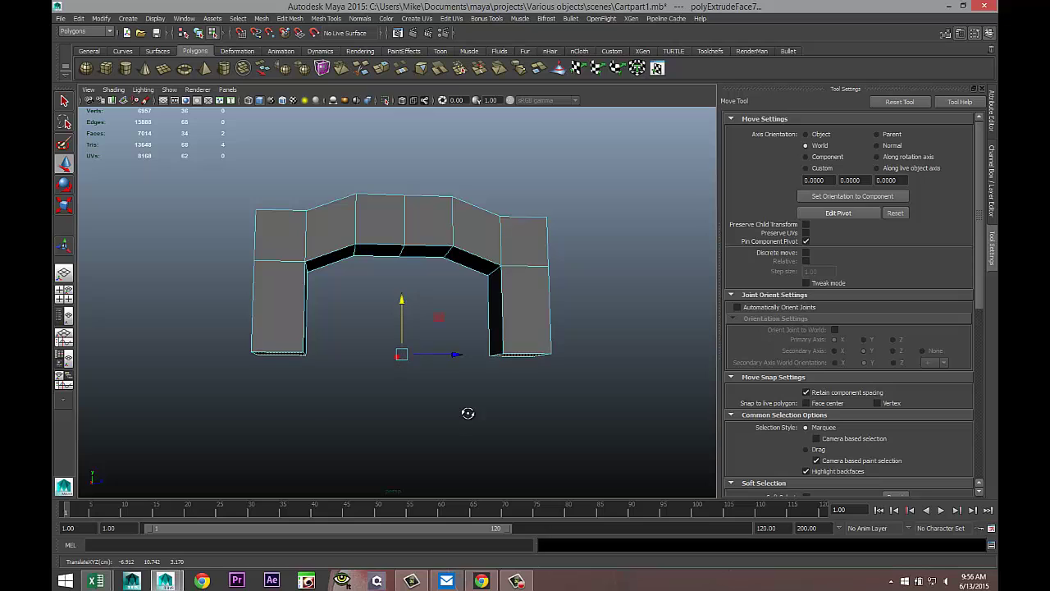
Extrude the legs' bottom faces again, lower them a short way and scale them along Z to bring the legs closer together.
{"action": "left_click_drag", "start_coordinate": [469, 413], "coordinate": [456, 383], "text": "alt"}
{"action": "key", "text": "ctrl+e"}
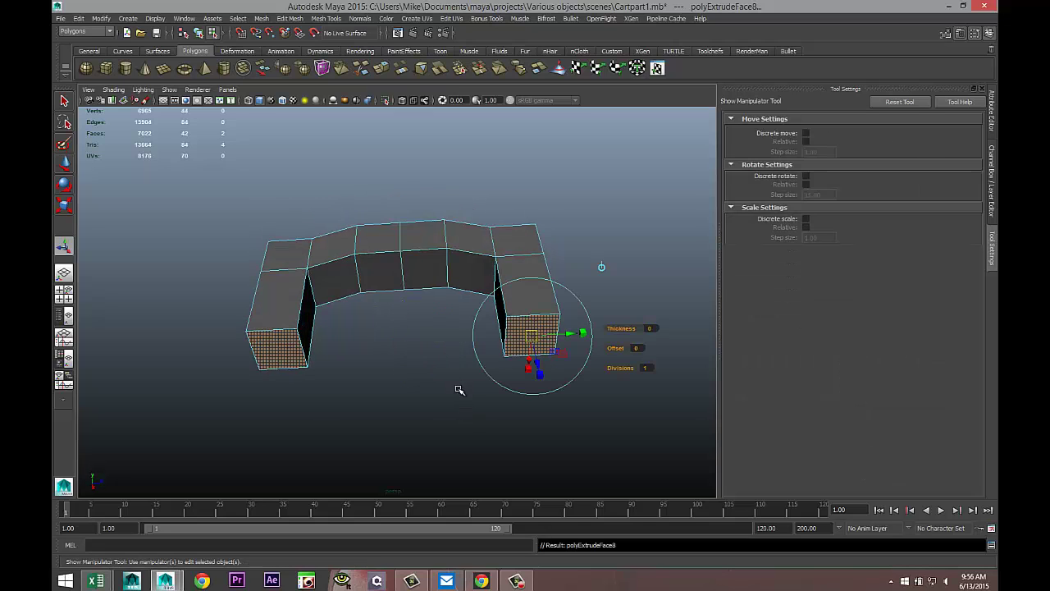
{"action": "key", "text": "w"}
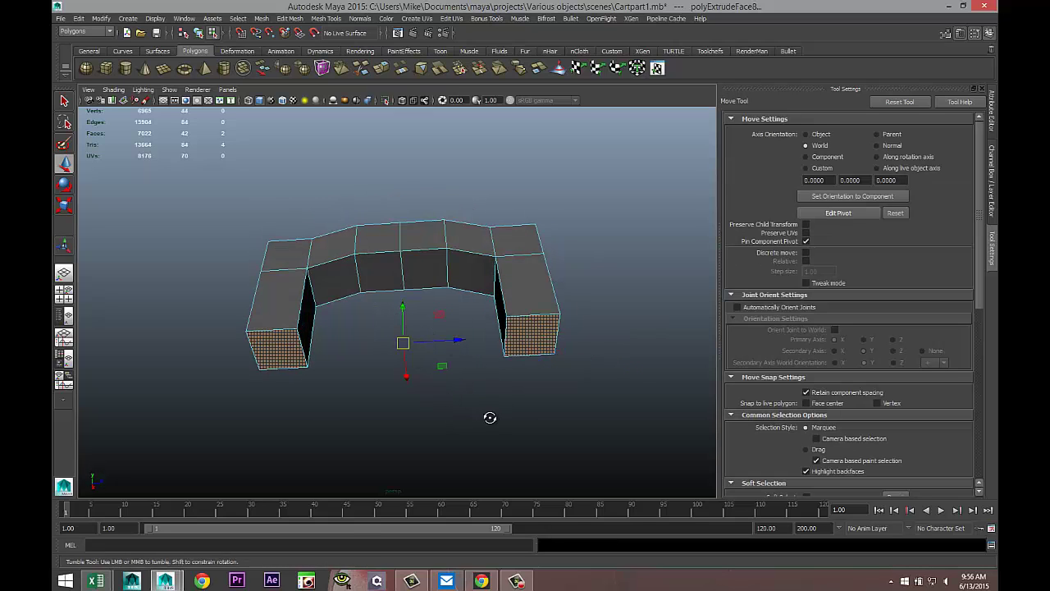
{"action": "left_click_drag", "start_coordinate": [490, 418], "coordinate": [405, 344], "text": "alt"}
{"action": "key", "text": "r"}
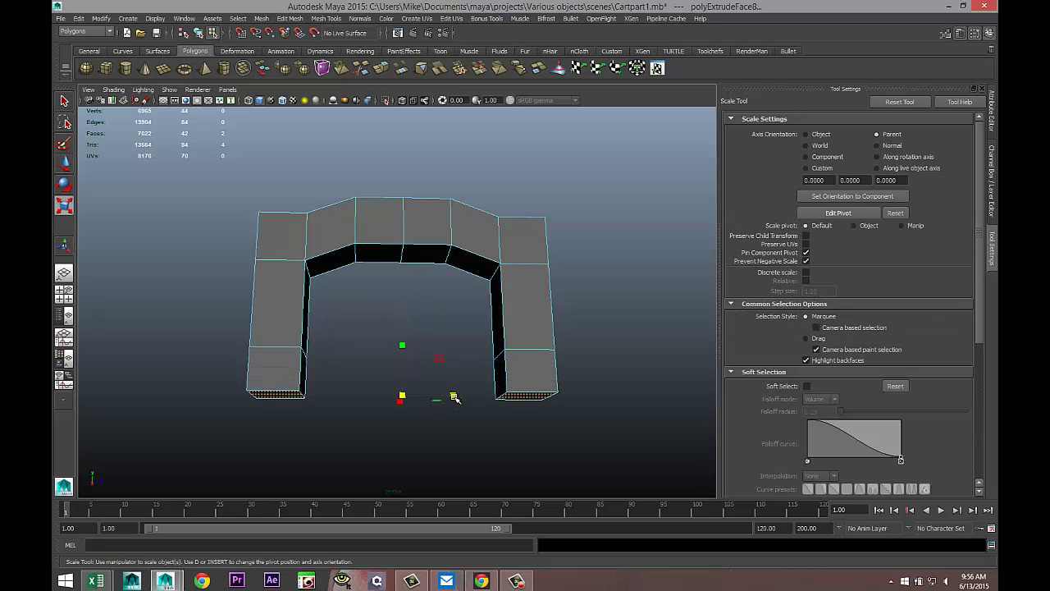
{"action": "left_click_drag", "start_coordinate": [455, 398], "coordinate": [447, 397]}
{"action": "left_click_drag", "start_coordinate": [445, 397], "coordinate": [441, 401]}
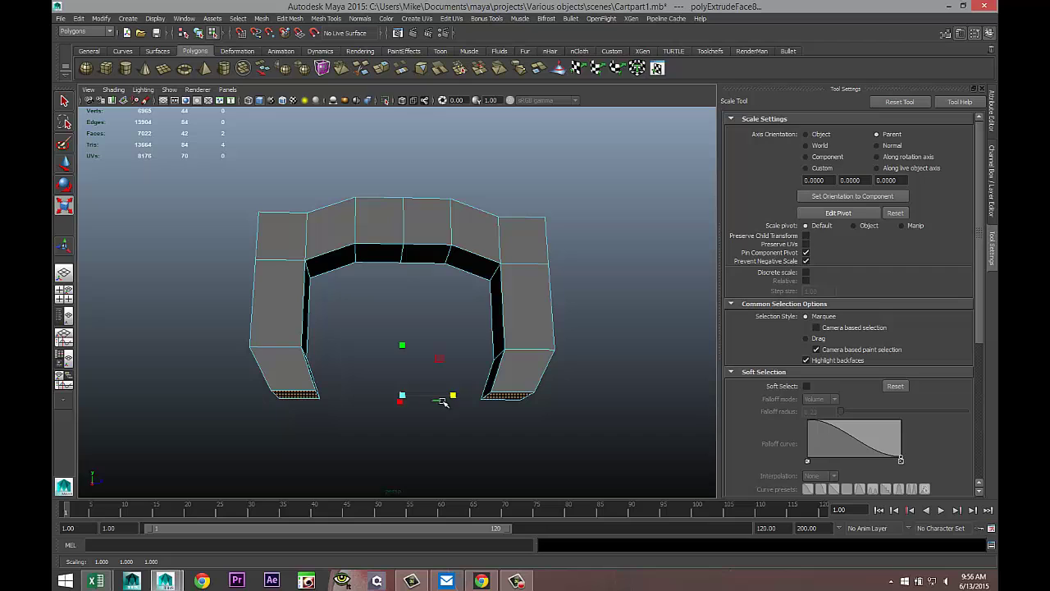
Extrude the narrowed leg ends once more in the side view and lower them straight down to about Y 10.541.
{"action": "left_click", "coordinate": [65, 296]}
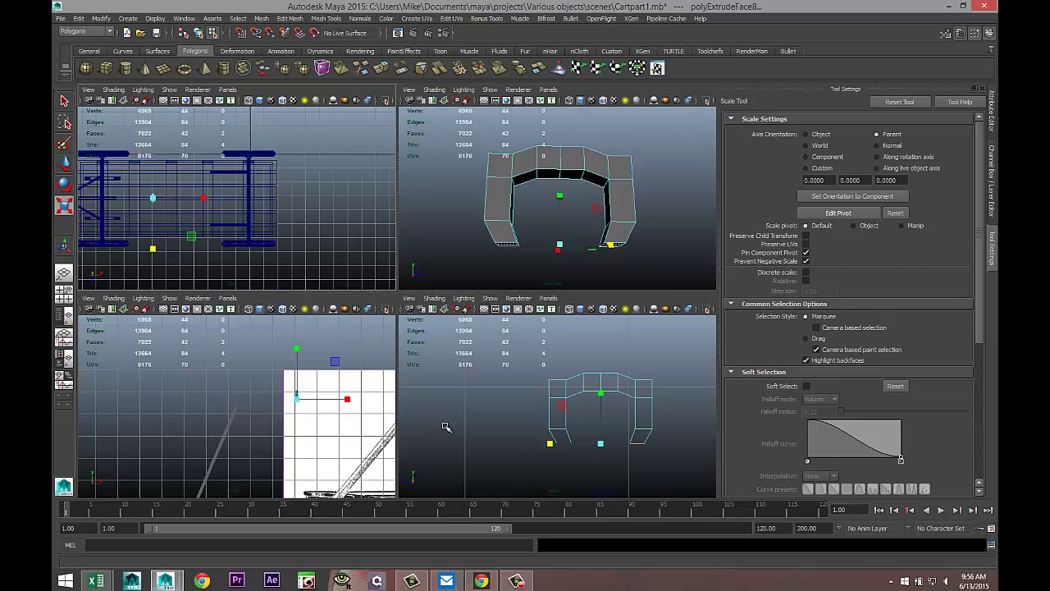
{"action": "key", "text": "space"}
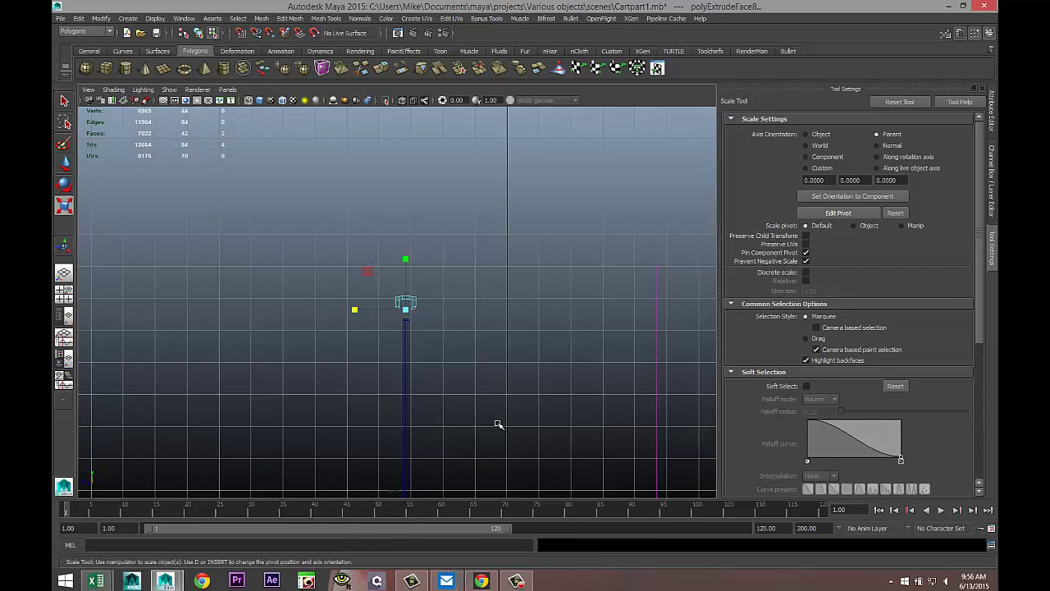
{"action": "scroll", "coordinate": [481, 419], "scroll_direction": "down", "scroll_amount": 10}
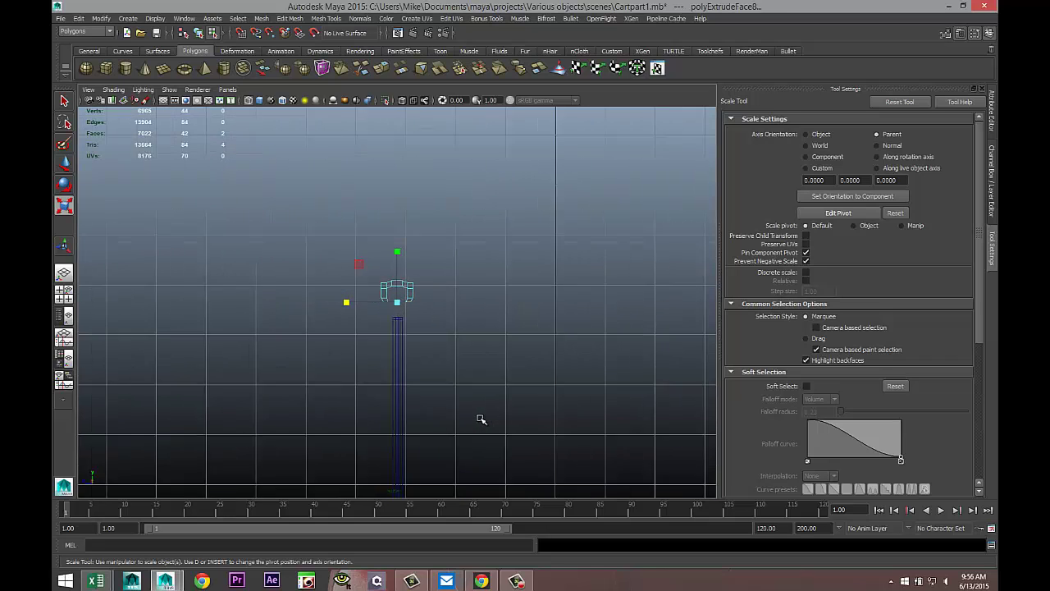
{"action": "scroll", "coordinate": [482, 419], "scroll_direction": "up", "scroll_amount": 5}
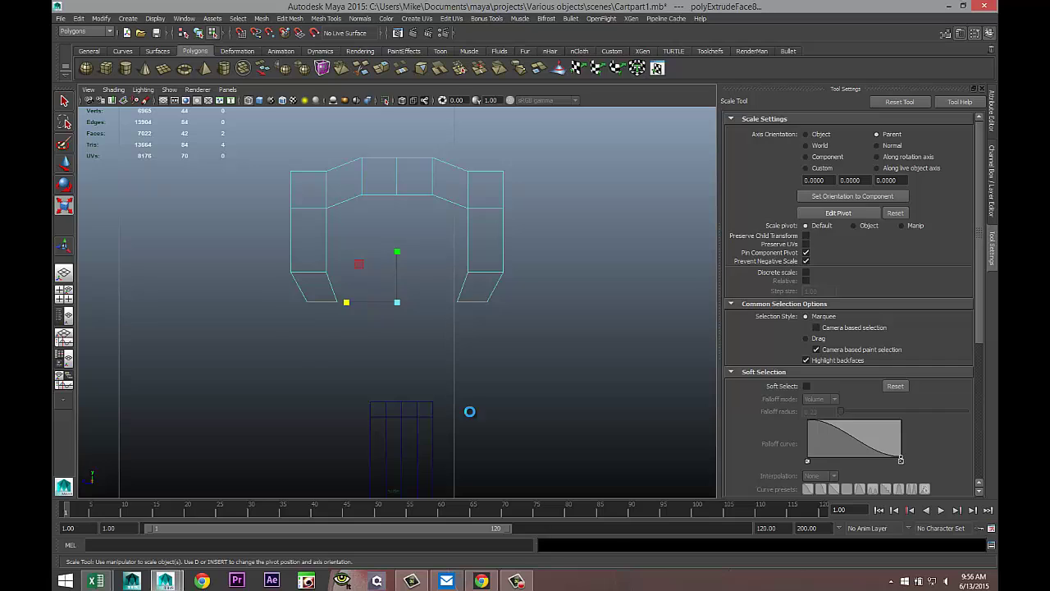
{"action": "key", "text": "ctrl+e"}
{"action": "key", "text": "w"}
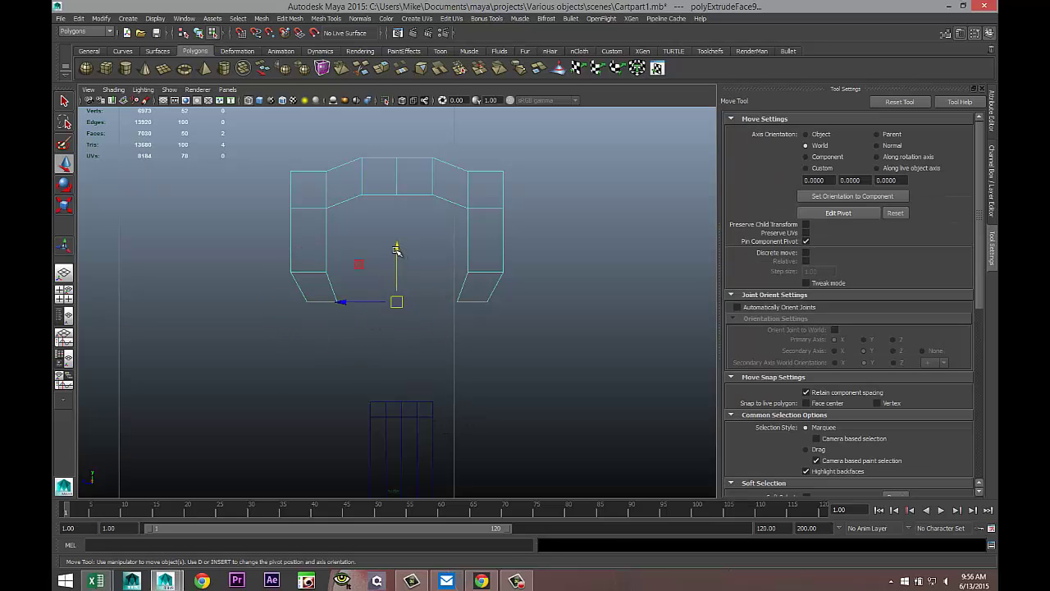
{"action": "left_click_drag", "start_coordinate": [397, 249], "coordinate": [401, 287]}
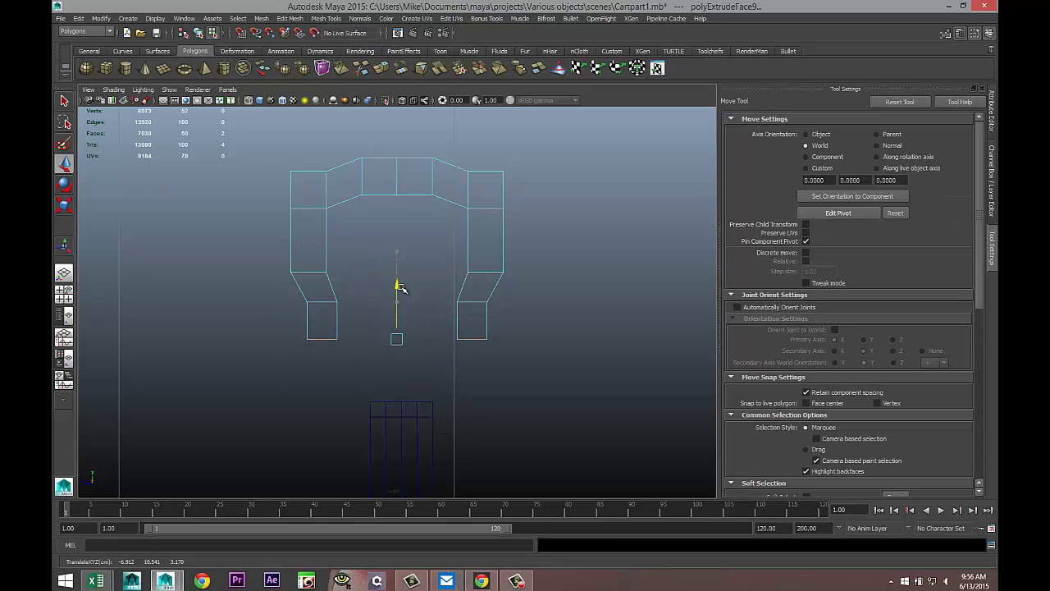
Extrude another leg section down to about Y 10.442 and scale its ends inward along Z to taper the grip.
{"action": "key", "text": "ctrl+e"}
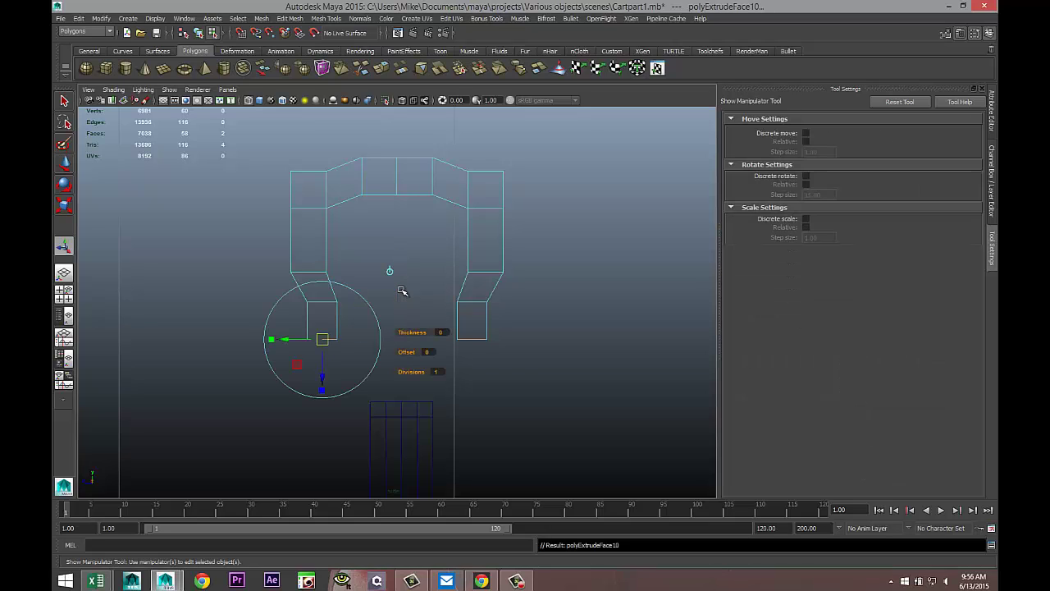
{"action": "key", "text": "w"}
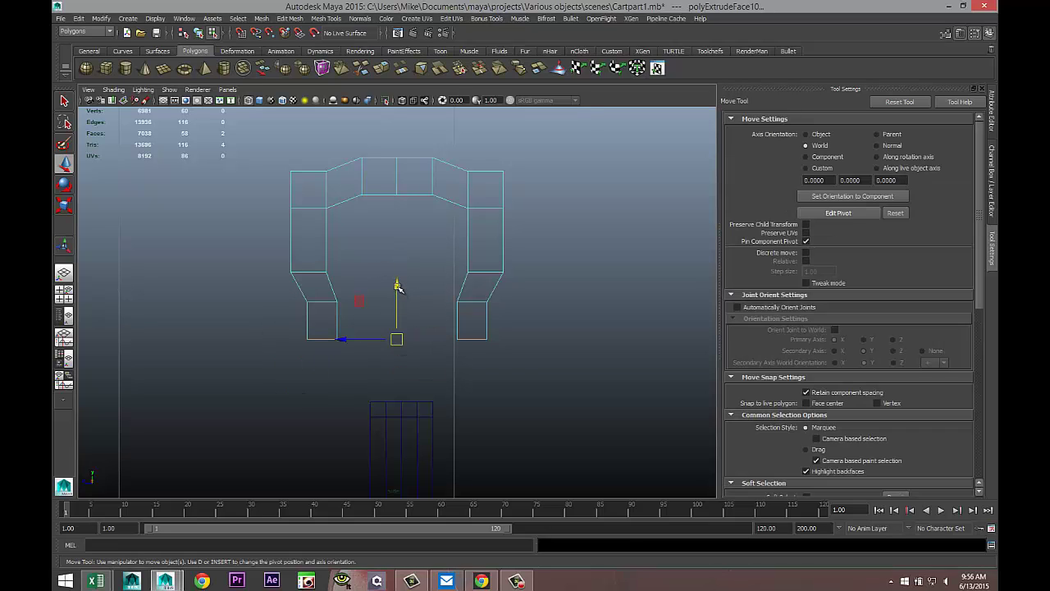
{"action": "left_click_drag", "start_coordinate": [397, 286], "coordinate": [402, 320]}
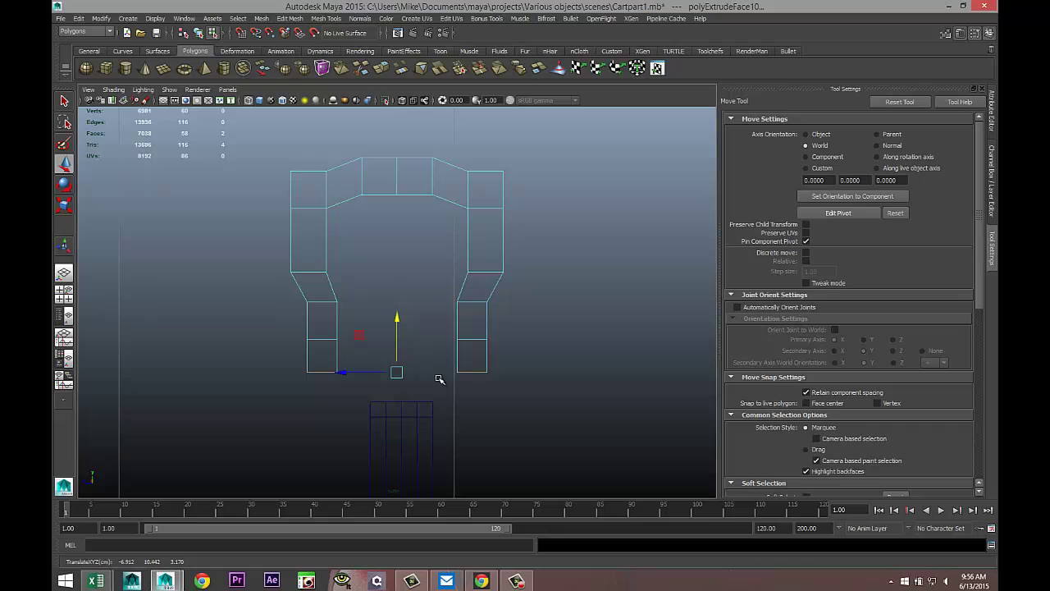
{"action": "key", "text": "r"}
{"action": "left_click_drag", "start_coordinate": [348, 373], "coordinate": [361, 377]}
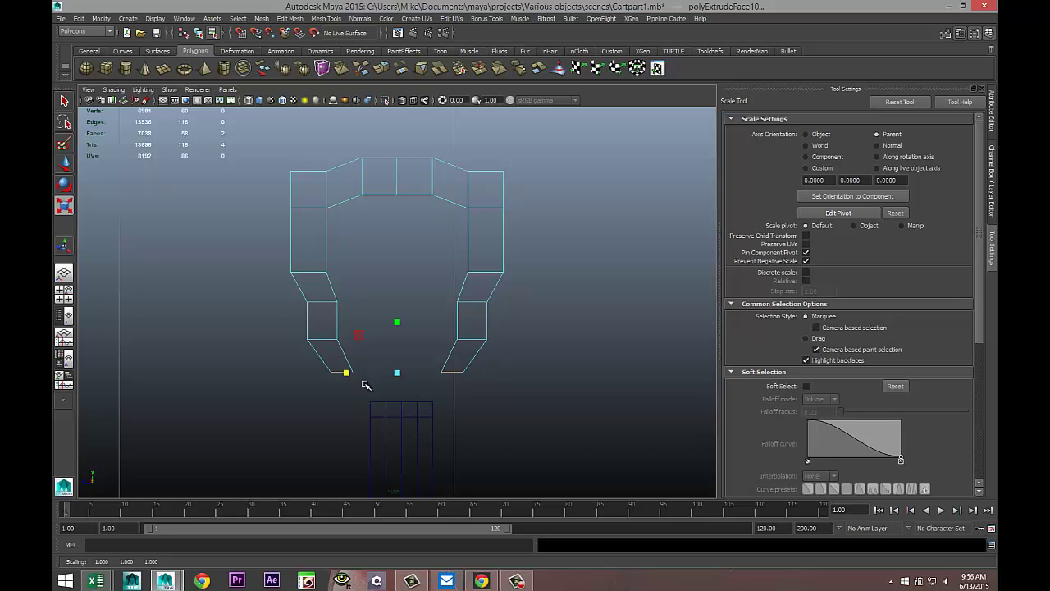
Extrude the tapered leg ends straight down to about Y 10.145 so they run alongside the pole's top.
{"action": "key", "text": "ctrl+e"}
{"action": "key", "text": "w"}
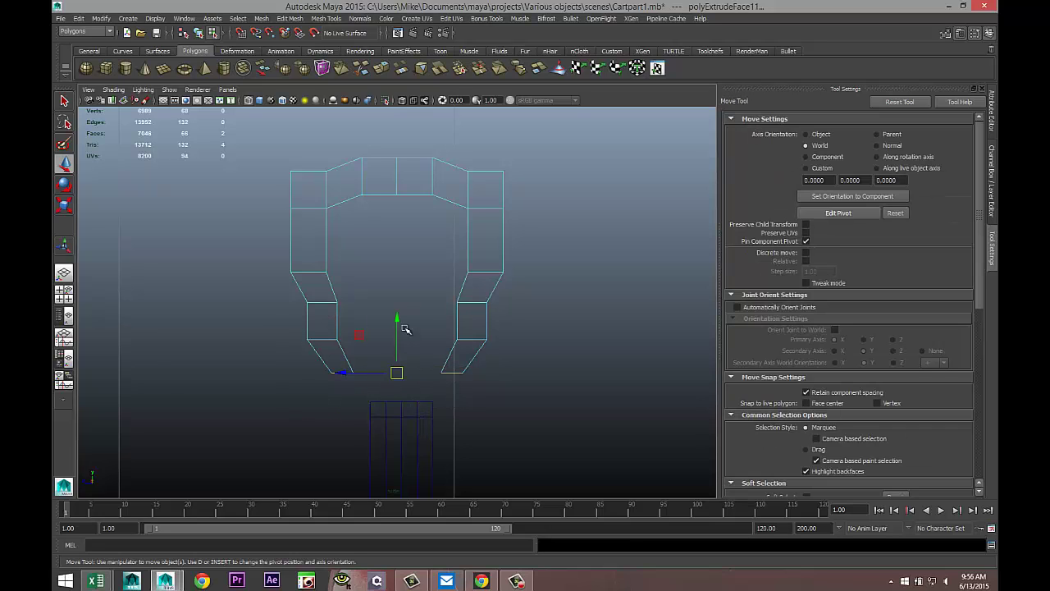
{"action": "left_click_drag", "start_coordinate": [397, 320], "coordinate": [403, 418]}
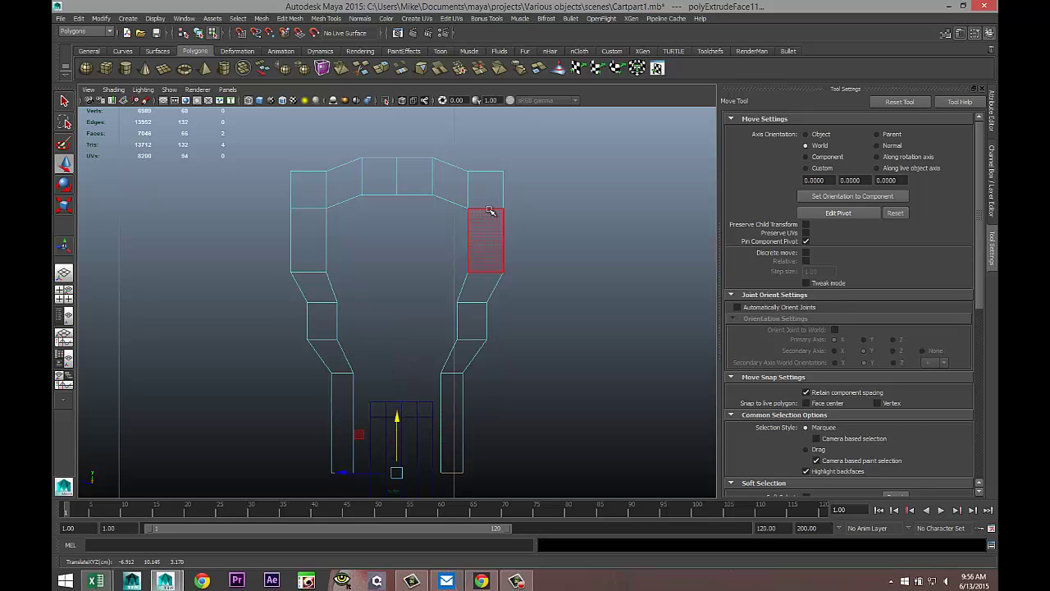
Return to object mode and move the whole grip to about Z 3.152 and Y 10.916, centred over the pole.
{"action": "right_click_drag", "start_coordinate": [458, 170], "coordinate": [483, 158]}
{"action": "scroll", "coordinate": [508, 308], "scroll_direction": "down", "scroll_amount": 5}
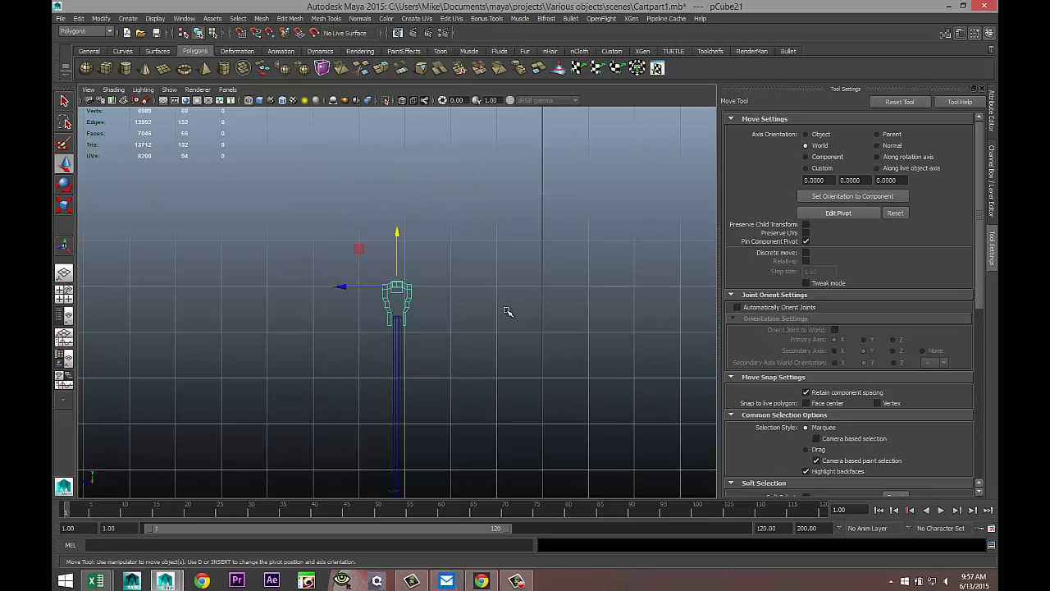
{"action": "scroll", "coordinate": [507, 311], "scroll_direction": "up", "scroll_amount": 4}
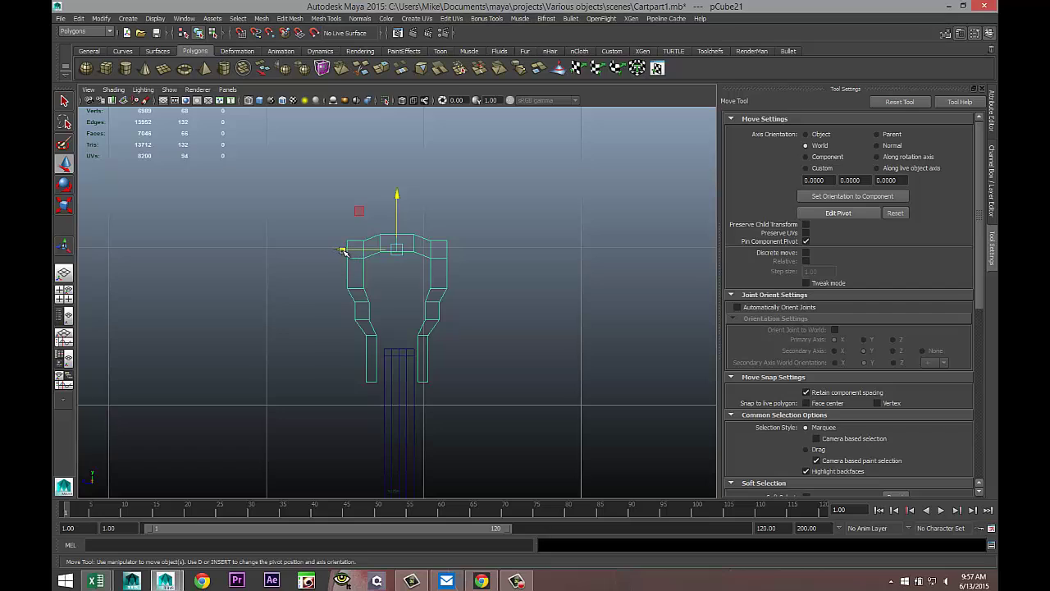
{"action": "left_click_drag", "start_coordinate": [347, 251], "coordinate": [345, 252]}
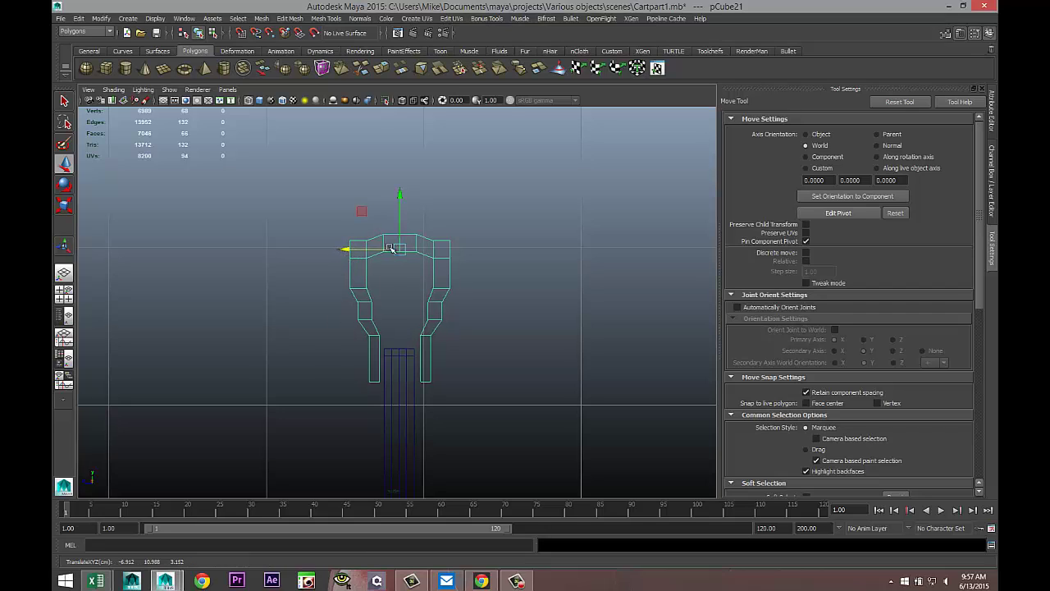
{"action": "left_click_drag", "start_coordinate": [402, 195], "coordinate": [403, 206]}
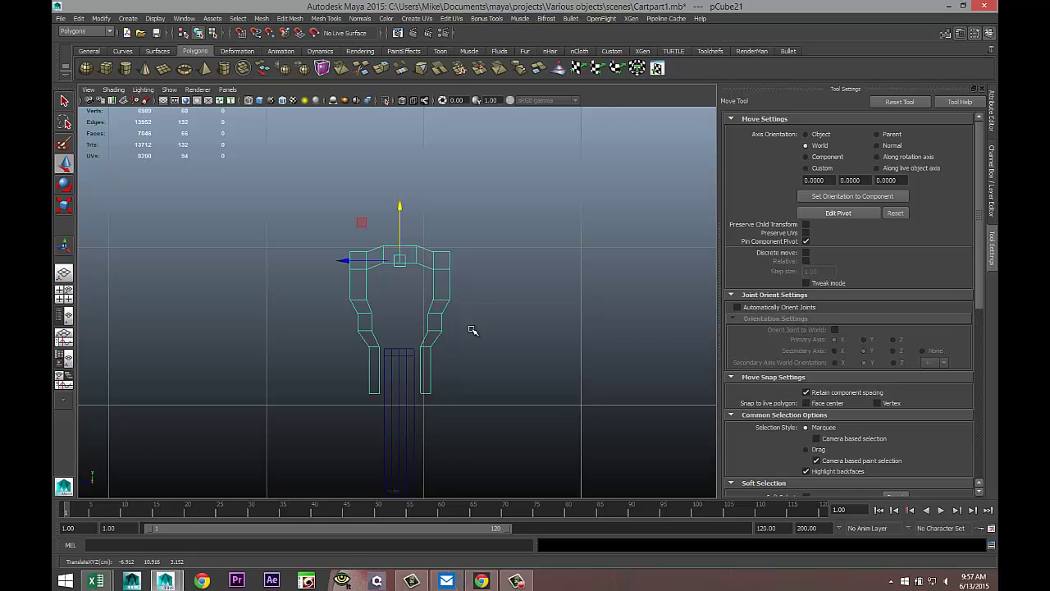
Scale the whole grip uniformly to about 0.197 so its legs sit closer to the pole.
{"action": "scroll", "coordinate": [476, 336], "scroll_direction": "up", "scroll_amount": 2}
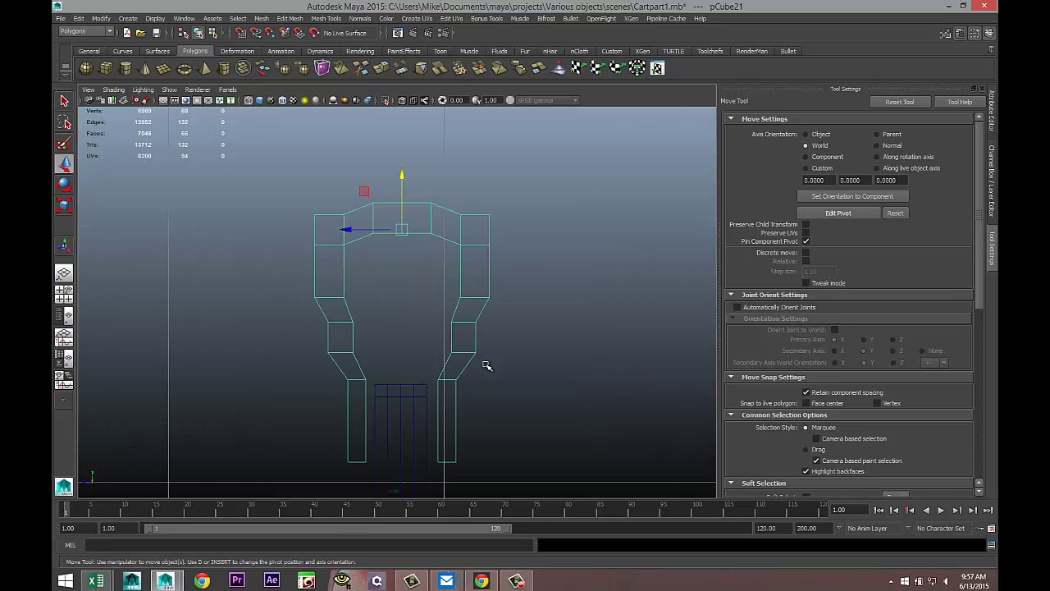
{"action": "middle_click_drag", "start_coordinate": [487, 365], "coordinate": [499, 306], "text": "alt"}
{"action": "key", "text": "r"}
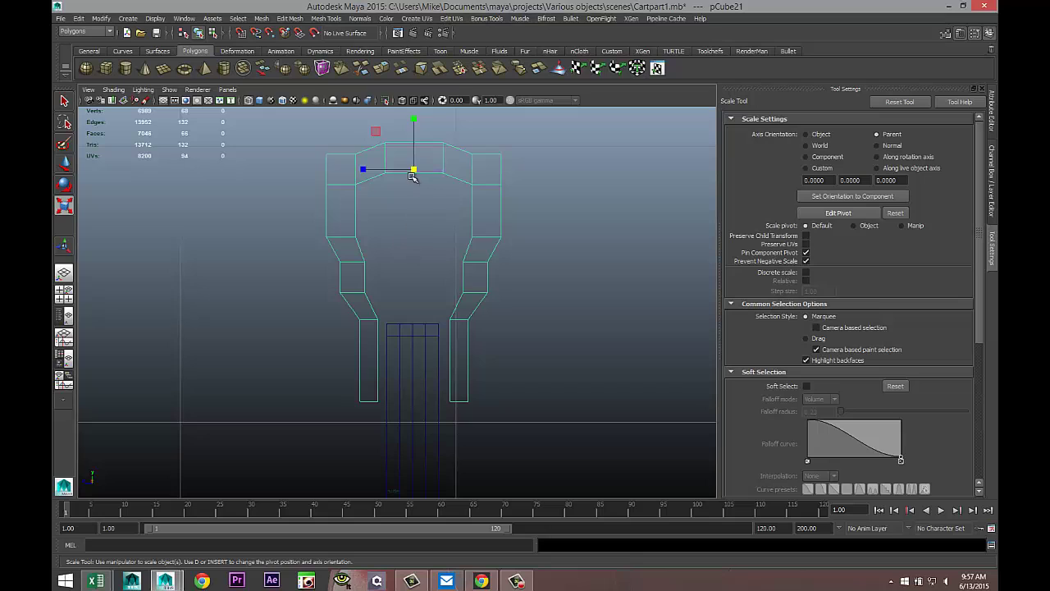
{"action": "left_click_drag", "start_coordinate": [415, 170], "coordinate": [367, 171]}
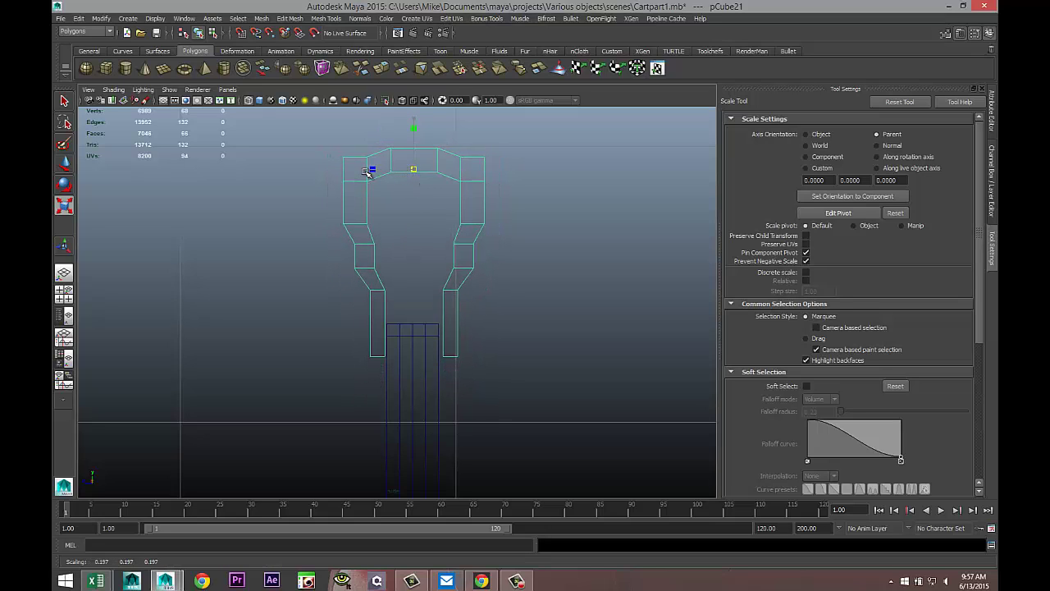
Recentre the grip on the pole at about Z 3.162 and lower it so its legs straddle the pole's top end.
{"action": "key", "text": "w"}
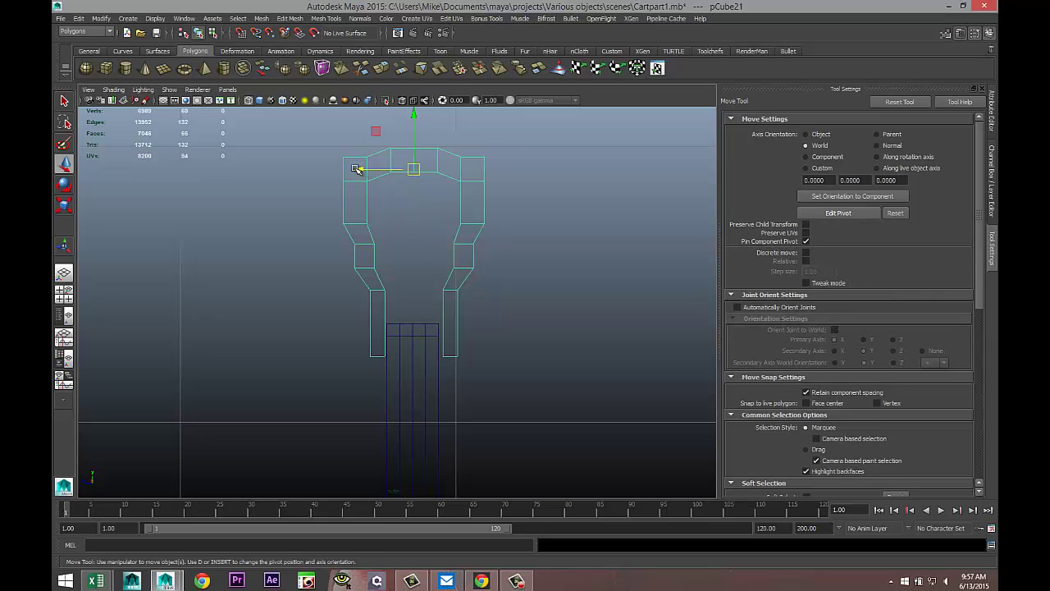
{"action": "left_click_drag", "start_coordinate": [357, 169], "coordinate": [355, 169]}
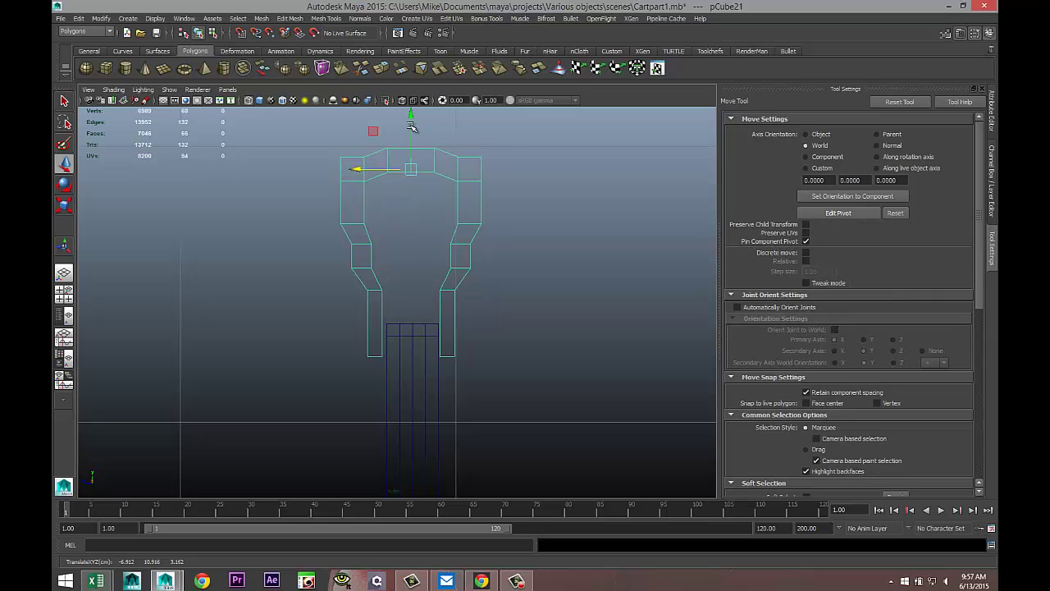
{"action": "left_click_drag", "start_coordinate": [411, 123], "coordinate": [411, 151]}
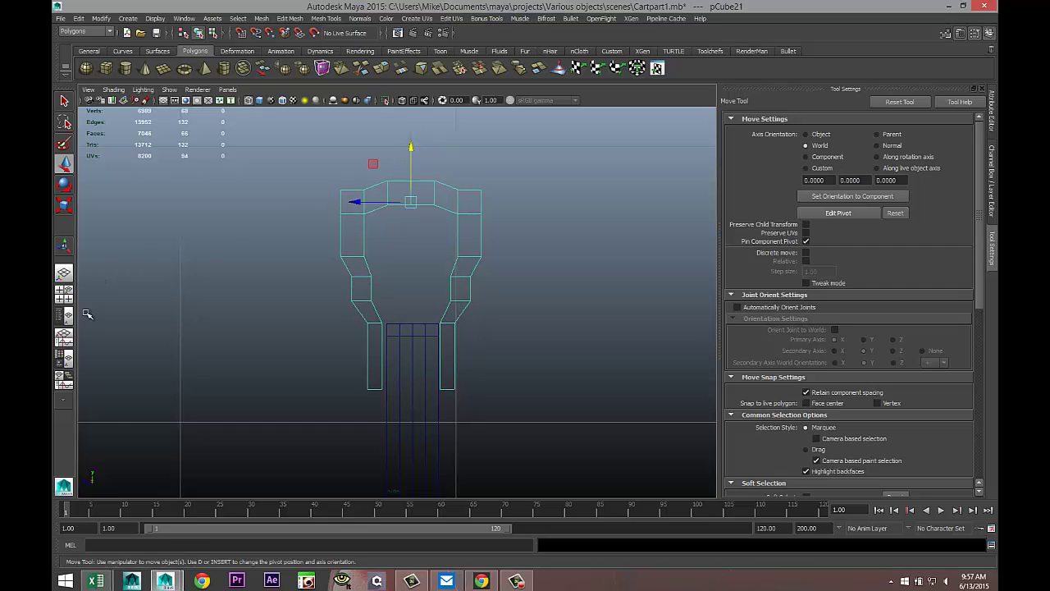
{"action": "key", "text": "space"}
{"action": "key", "text": "space"}
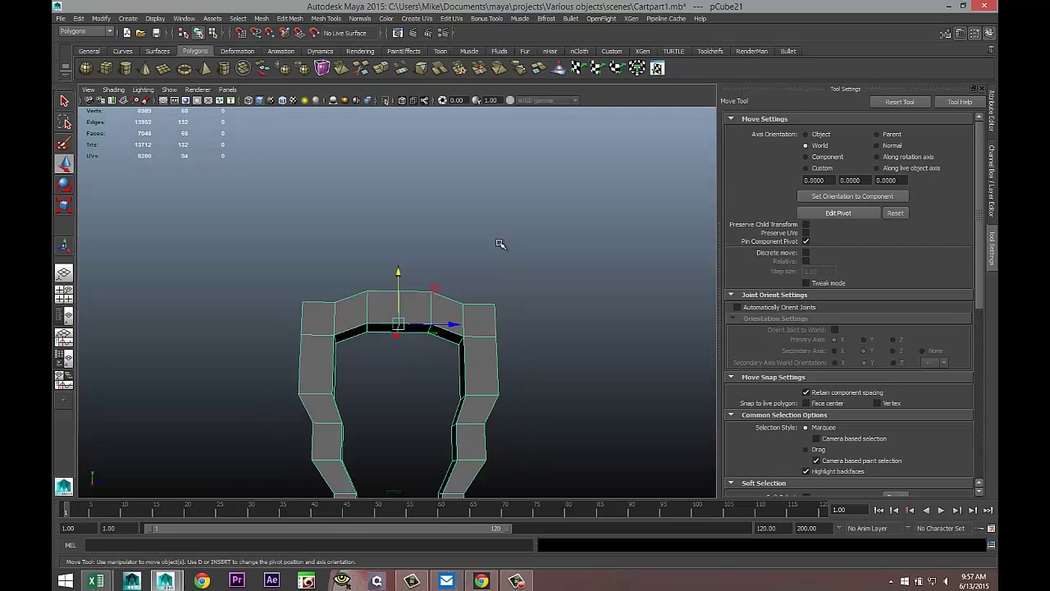
Move the grip along X to about -9.688 so it sits at the tilted pole's top end.
{"action": "scroll", "coordinate": [502, 247], "scroll_direction": "down", "scroll_amount": 5}
{"action": "left_click_drag", "start_coordinate": [505, 313], "coordinate": [464, 336], "text": "alt"}
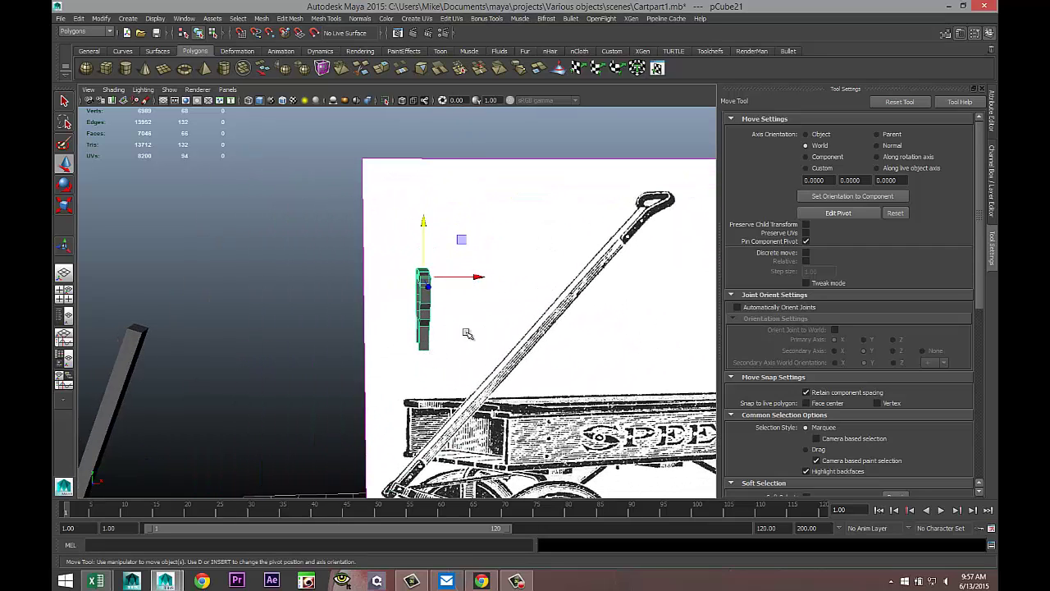
{"action": "left_click_drag", "start_coordinate": [478, 278], "coordinate": [187, 313]}
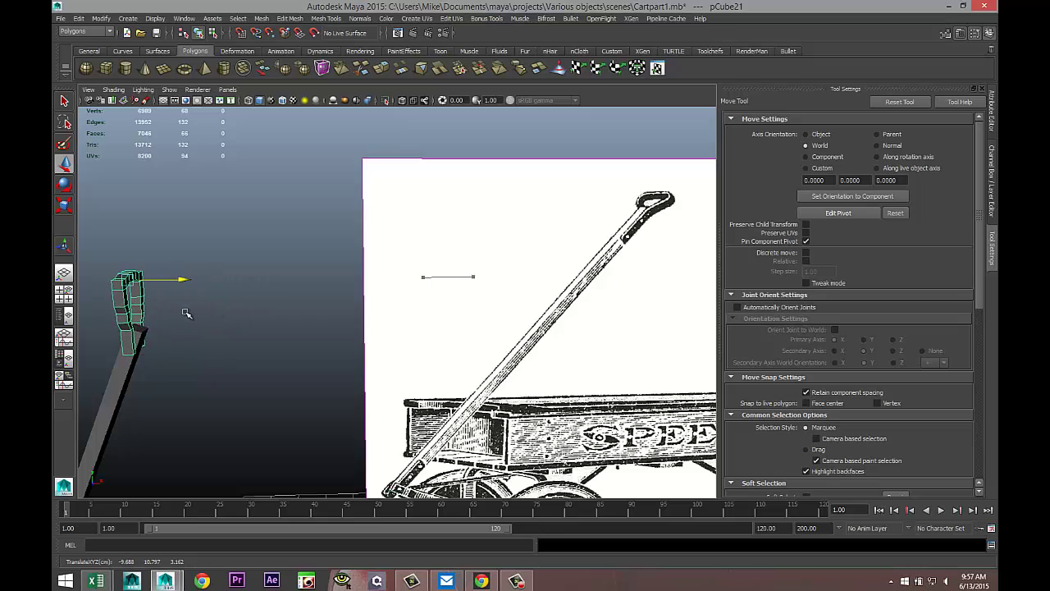
In the front view, rotate the grip about -23 degrees in Z to match the pole's tilt and move it to about X -9.475, Y 10.714.
{"action": "left_click", "coordinate": [64, 289]}
{"action": "key", "text": "space"}
{"action": "key", "text": "f"}
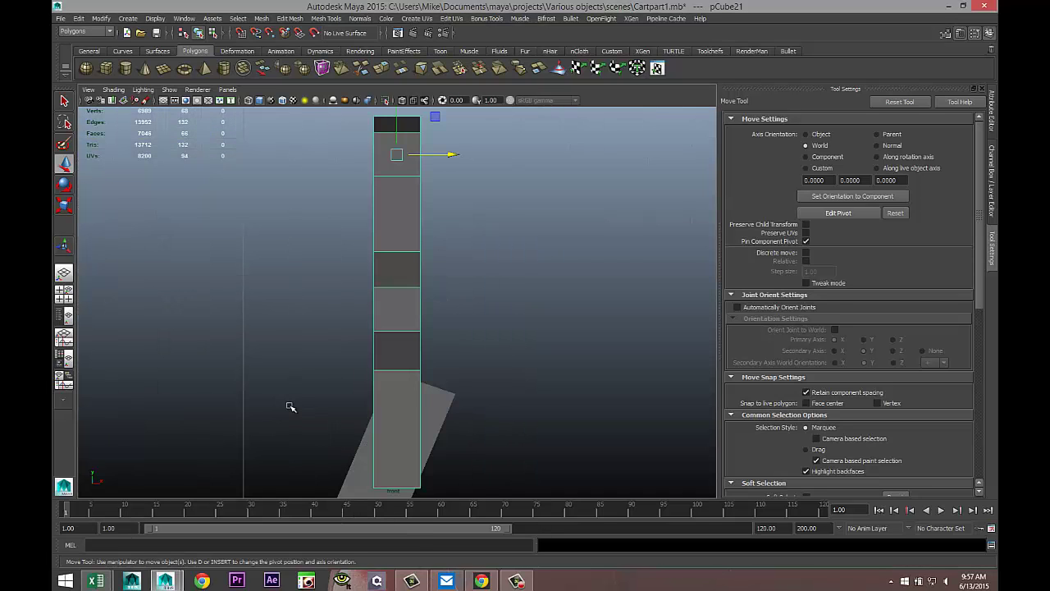
{"action": "scroll", "coordinate": [418, 403], "scroll_direction": "down", "scroll_amount": 7}
{"action": "scroll", "coordinate": [418, 403], "scroll_direction": "up", "scroll_amount": 5}
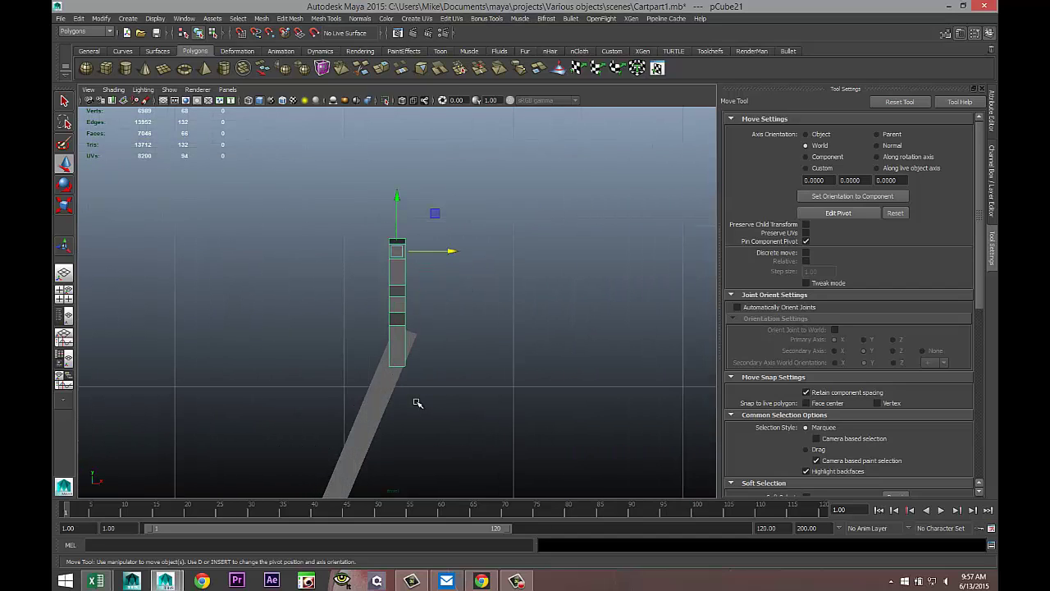
{"action": "key", "text": "e"}
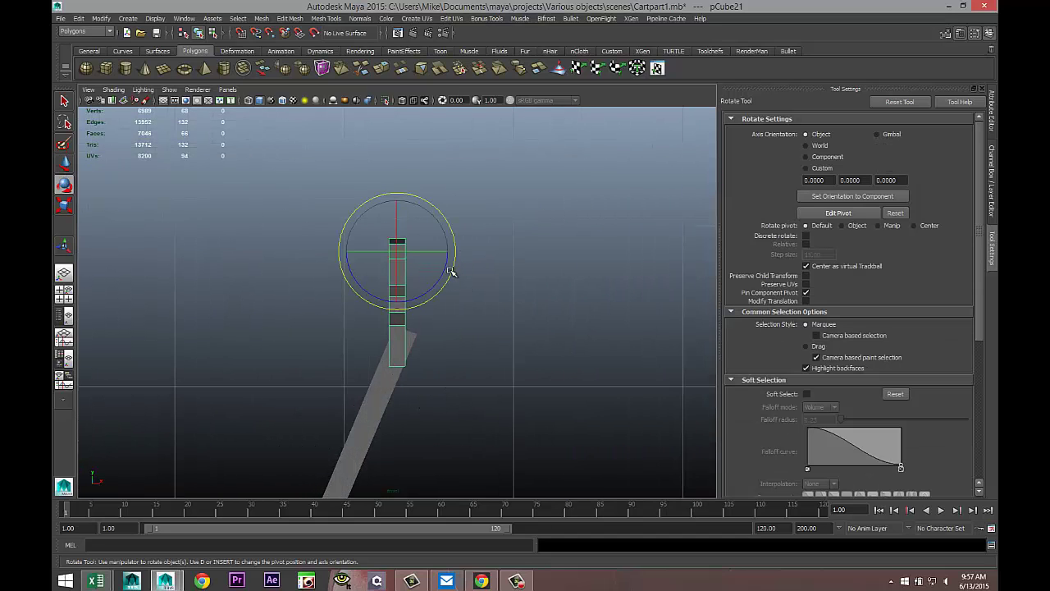
{"action": "left_click_drag", "start_coordinate": [450, 265], "coordinate": [436, 289]}
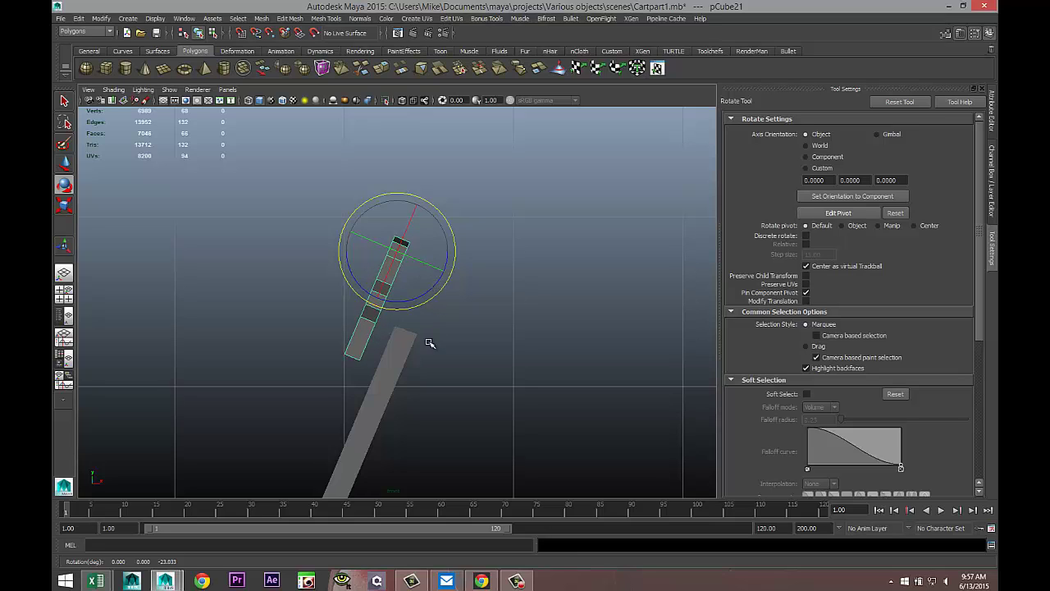
{"action": "key", "text": "w"}
{"action": "left_click_drag", "start_coordinate": [395, 256], "coordinate": [433, 271]}
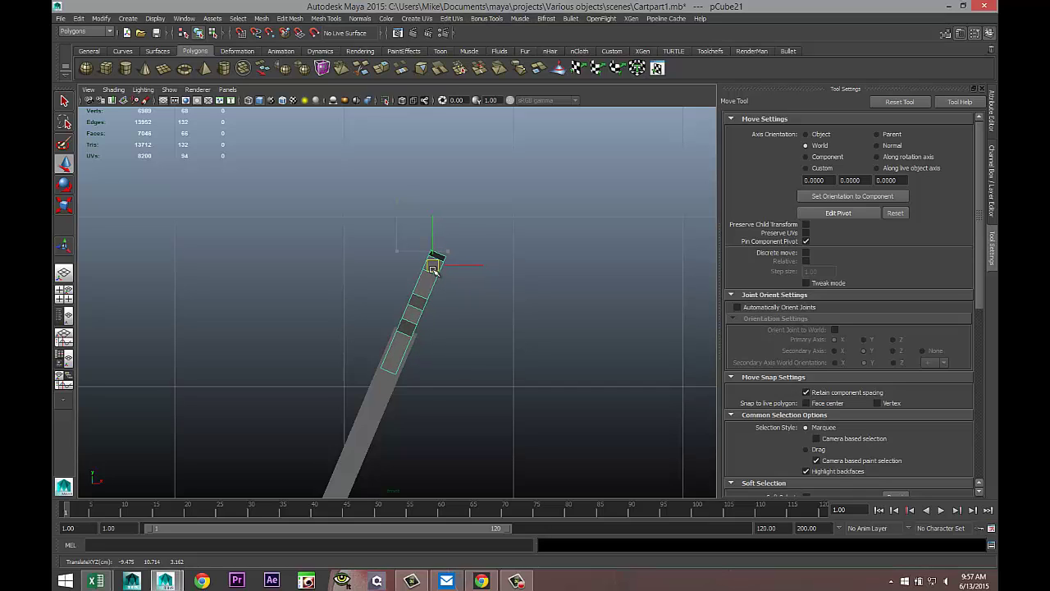
Narrow the grip in Z and centre it at about Z 3.158 so its legs hug the pole, checking the smooth preview.
{"action": "key", "text": "space"}
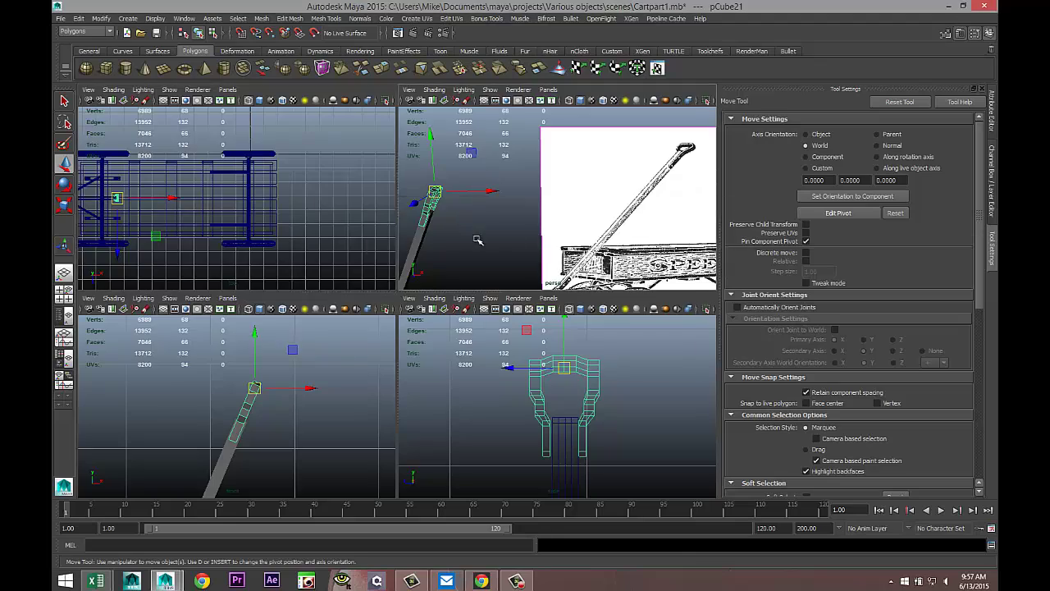
{"action": "key", "text": "space"}
{"action": "left_click_drag", "start_coordinate": [441, 260], "coordinate": [529, 268], "text": "alt"}
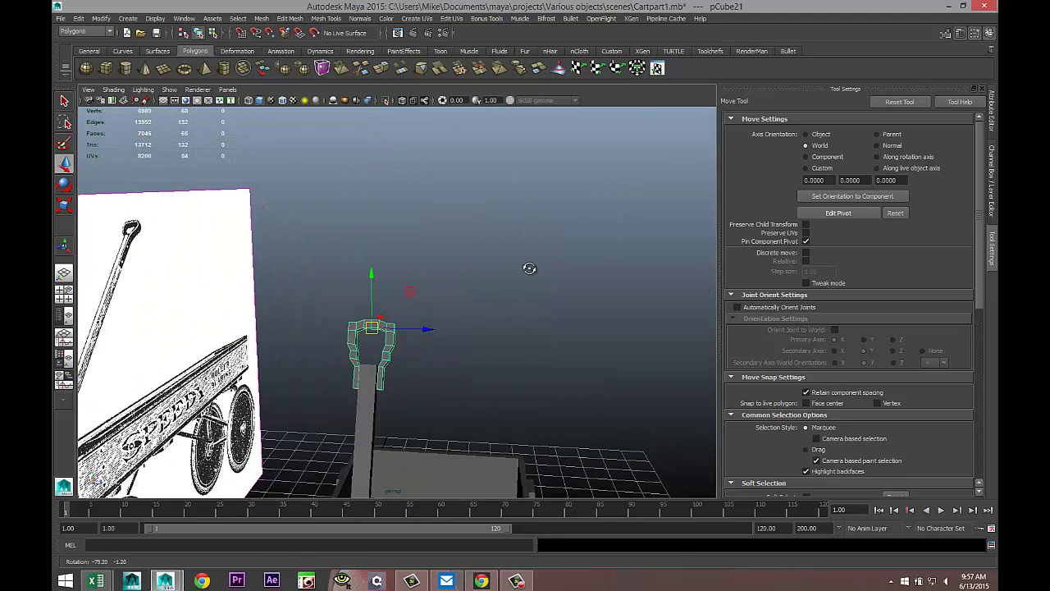
{"action": "scroll", "coordinate": [533, 267], "scroll_direction": "up", "scroll_amount": 8}
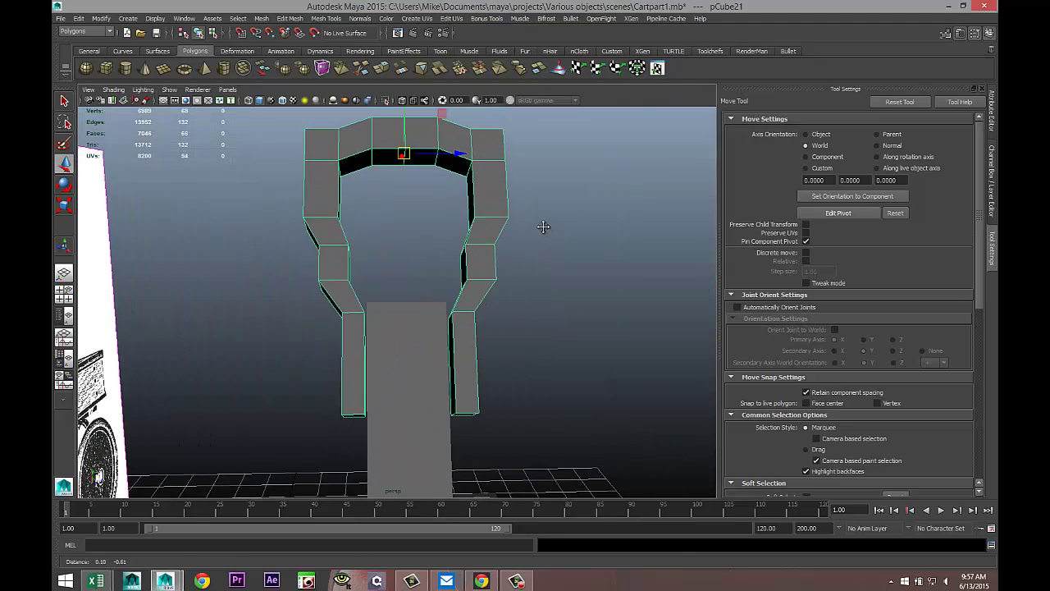
{"action": "left_click_drag", "start_coordinate": [543, 227], "coordinate": [572, 276], "text": "alt"}
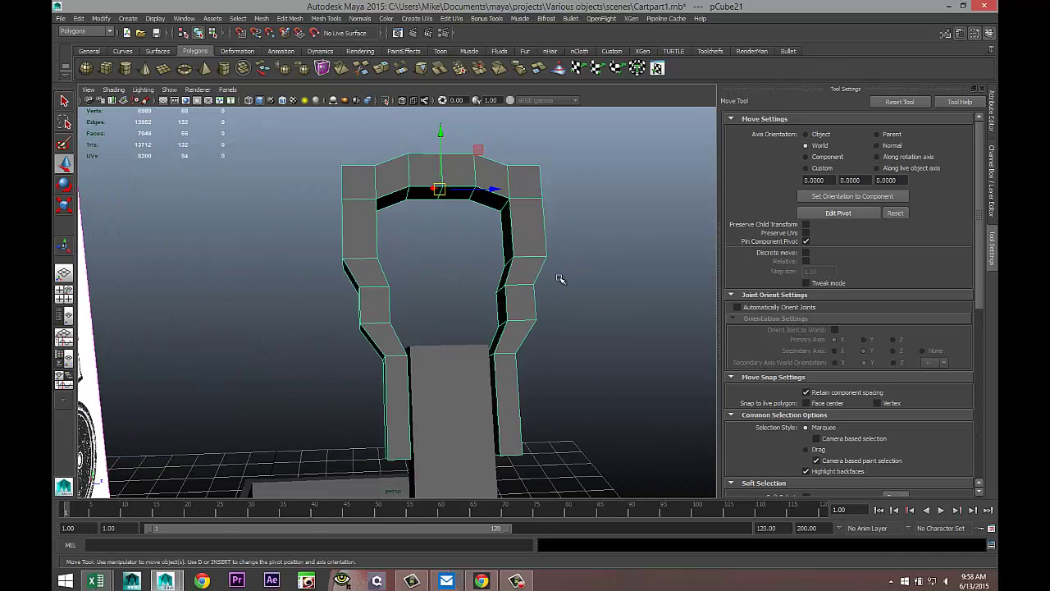
{"action": "key", "text": "r"}
{"action": "left_click_drag", "start_coordinate": [492, 190], "coordinate": [487, 190]}
{"action": "key", "text": "w"}
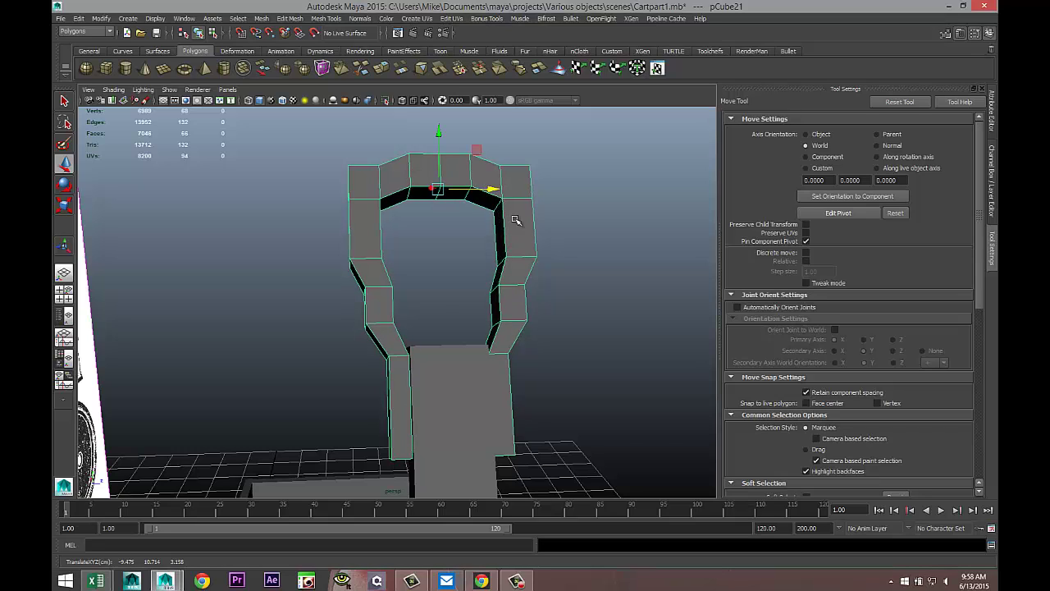
{"action": "key", "text": "3"}
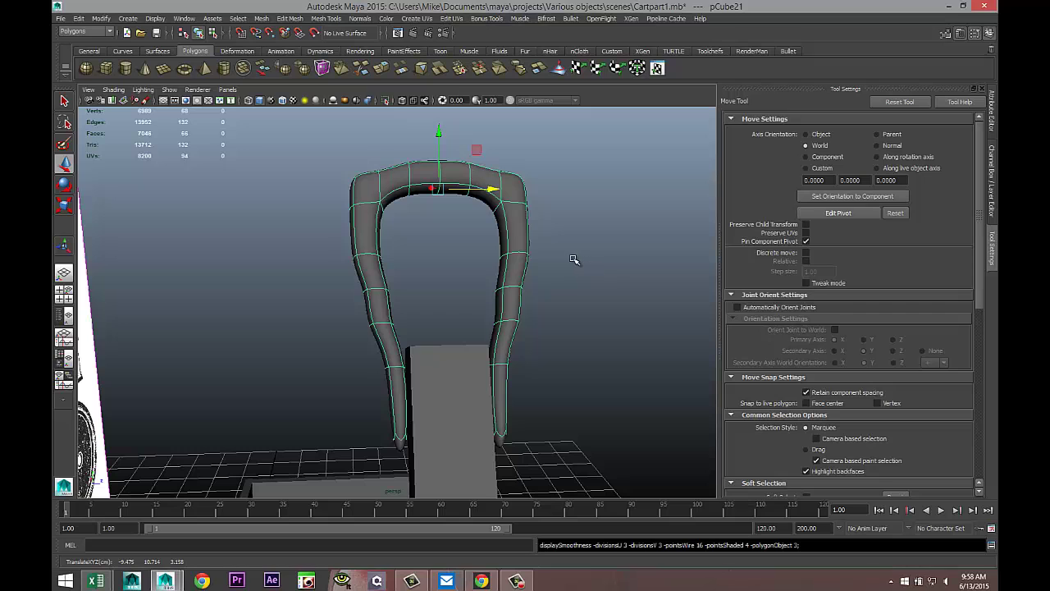
{"action": "key", "text": "1"}
Insert an edge loop near the bottom end of each grip leg, using the equal distance from edge setting.
{"action": "left_click_drag", "start_coordinate": [496, 308], "coordinate": [380, 84], "text": "alt"}
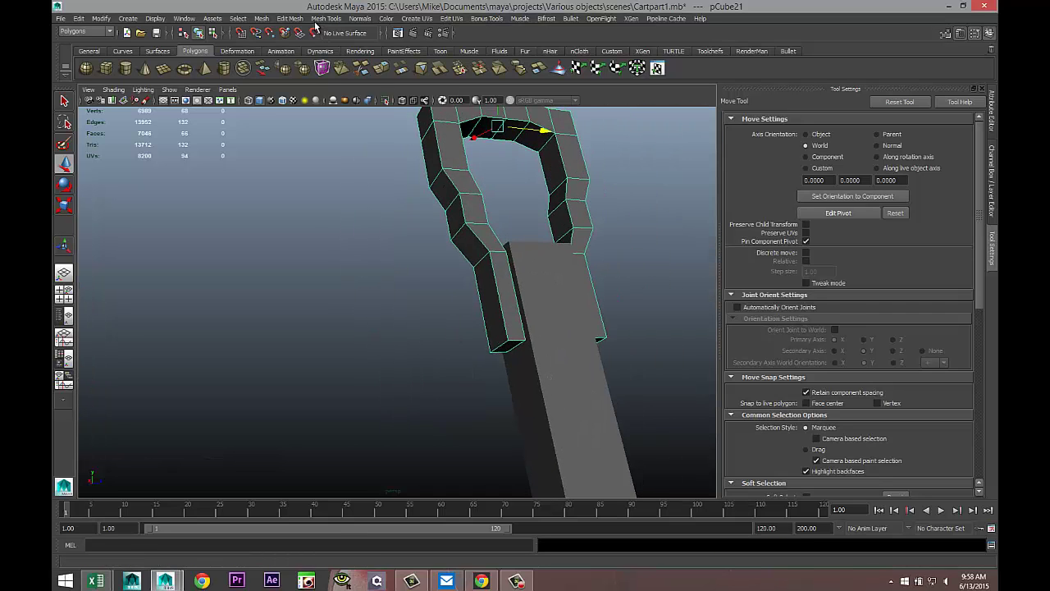
{"action": "left_click", "coordinate": [317, 20]}
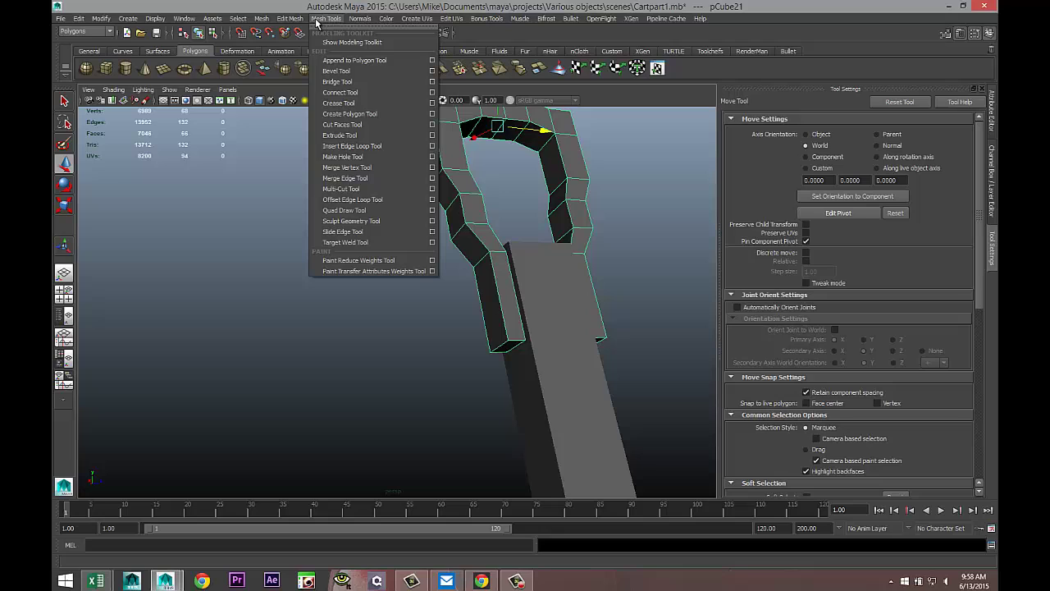
{"action": "left_click", "coordinate": [432, 146]}
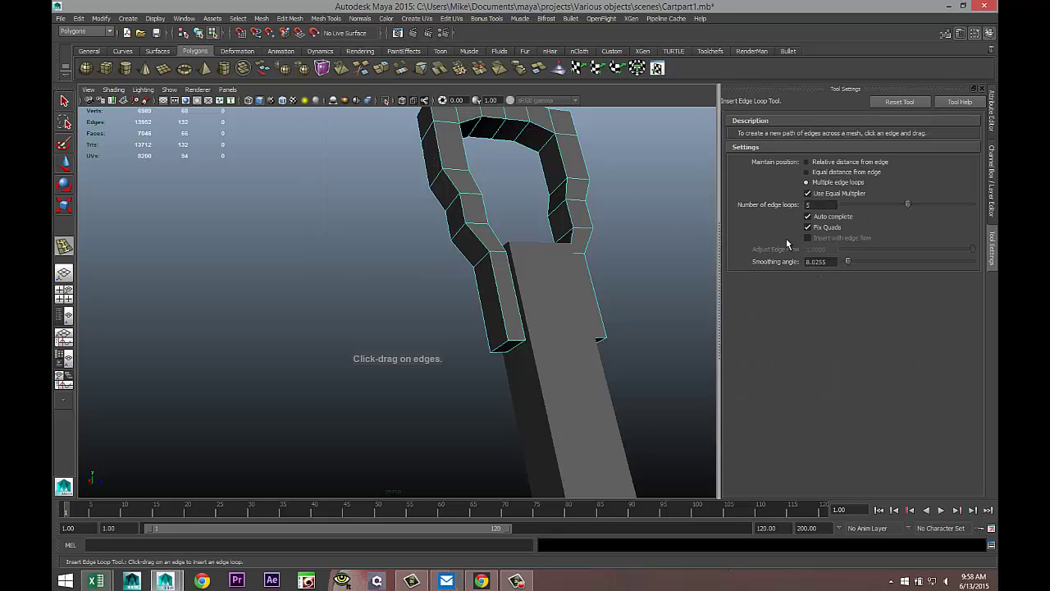
{"action": "left_click", "coordinate": [807, 173]}
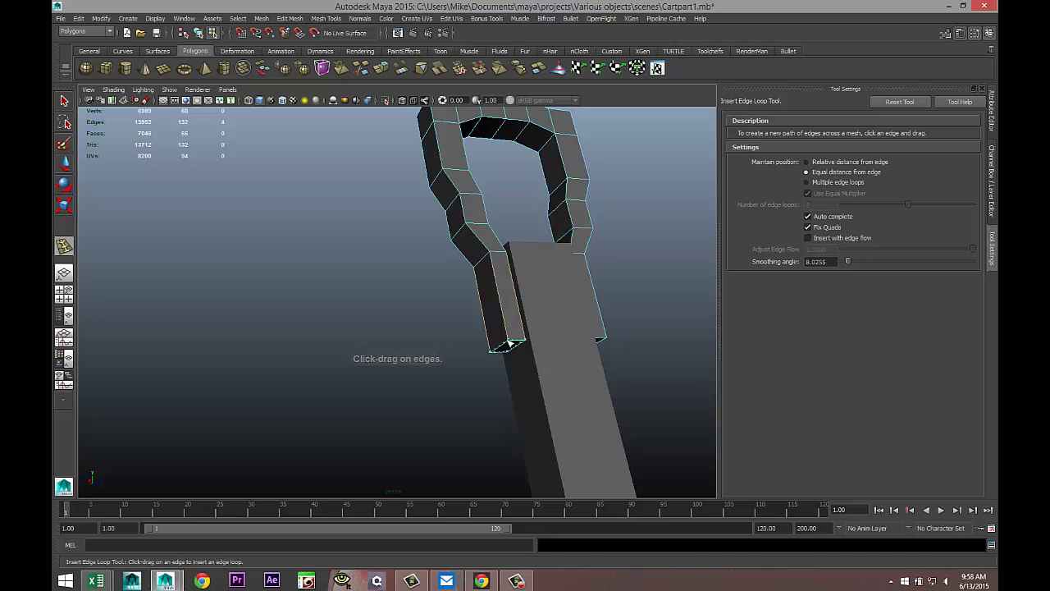
{"action": "left_click", "coordinate": [604, 339]}
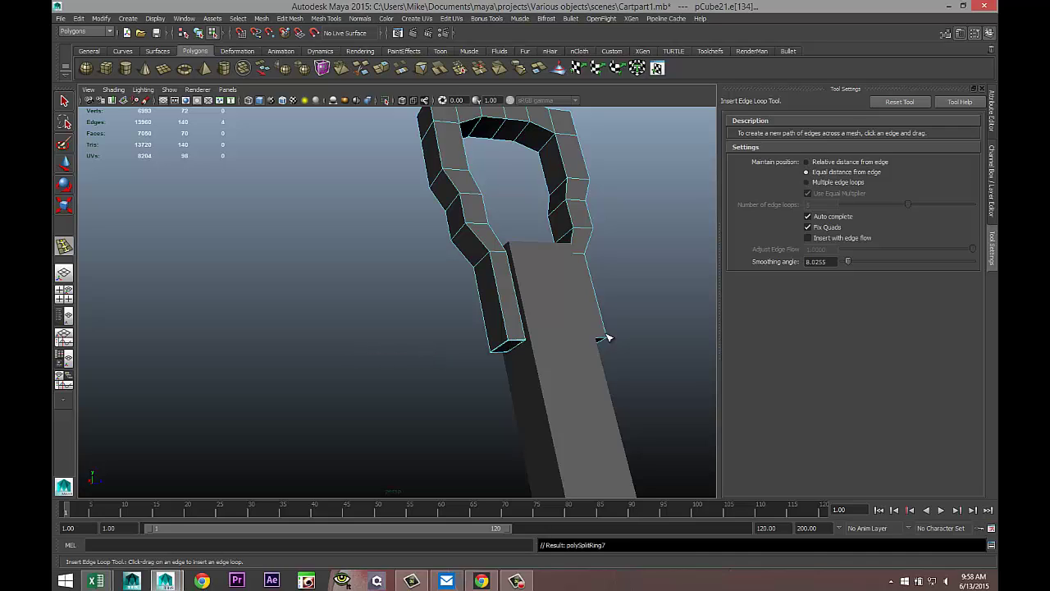
{"action": "left_click_drag", "start_coordinate": [607, 335], "coordinate": [607, 340]}
Insert lengthwise edge loops close to the grip's long edges, running from the leg ends around the whole grip.
{"action": "left_click_drag", "start_coordinate": [501, 378], "coordinate": [442, 414], "text": "alt"}
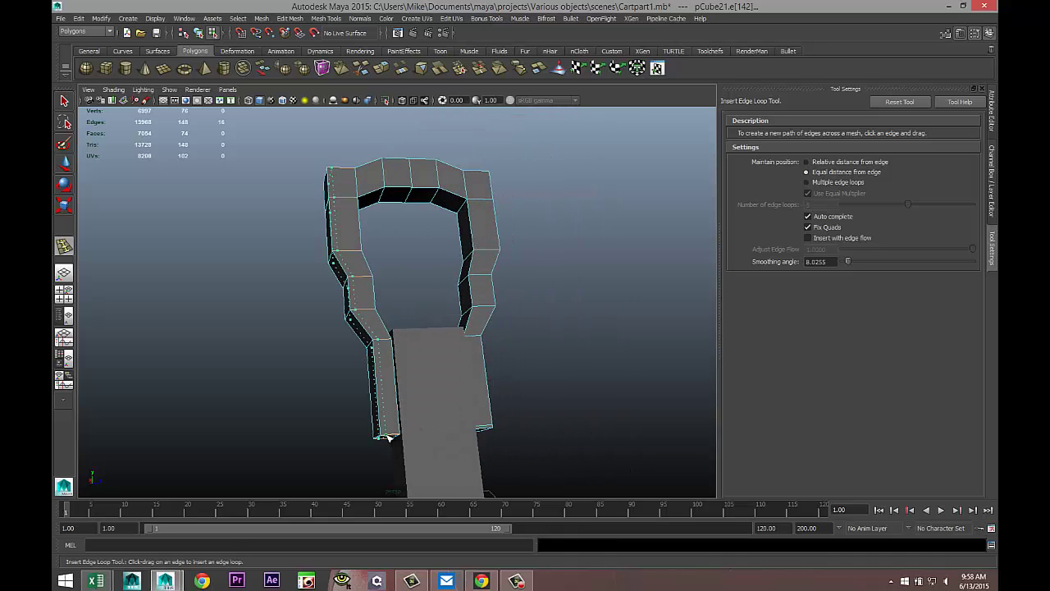
{"action": "left_click_drag", "start_coordinate": [385, 436], "coordinate": [398, 436]}
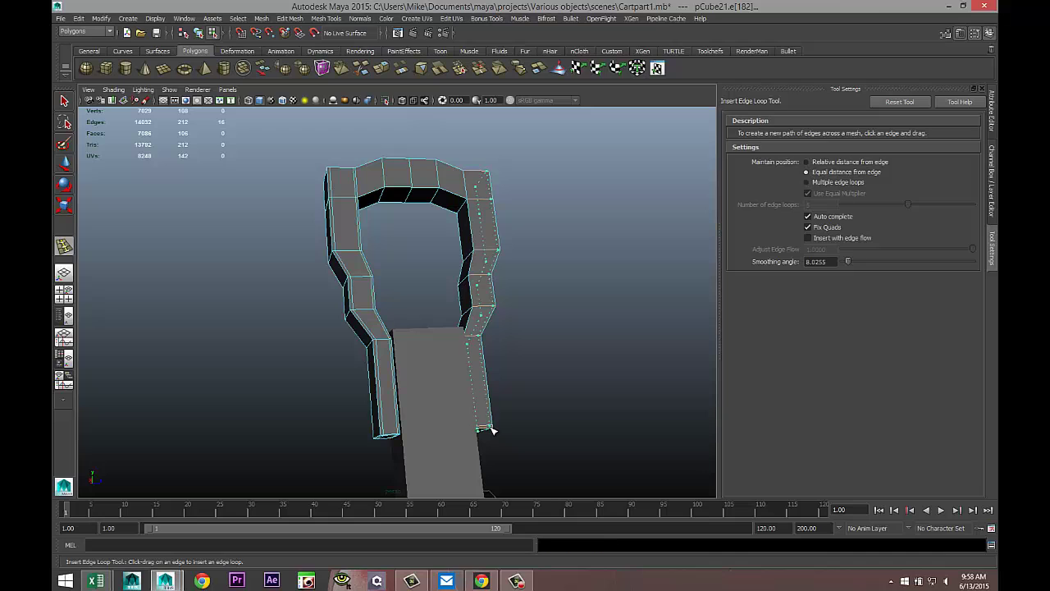
{"action": "left_click_drag", "start_coordinate": [491, 430], "coordinate": [482, 432]}
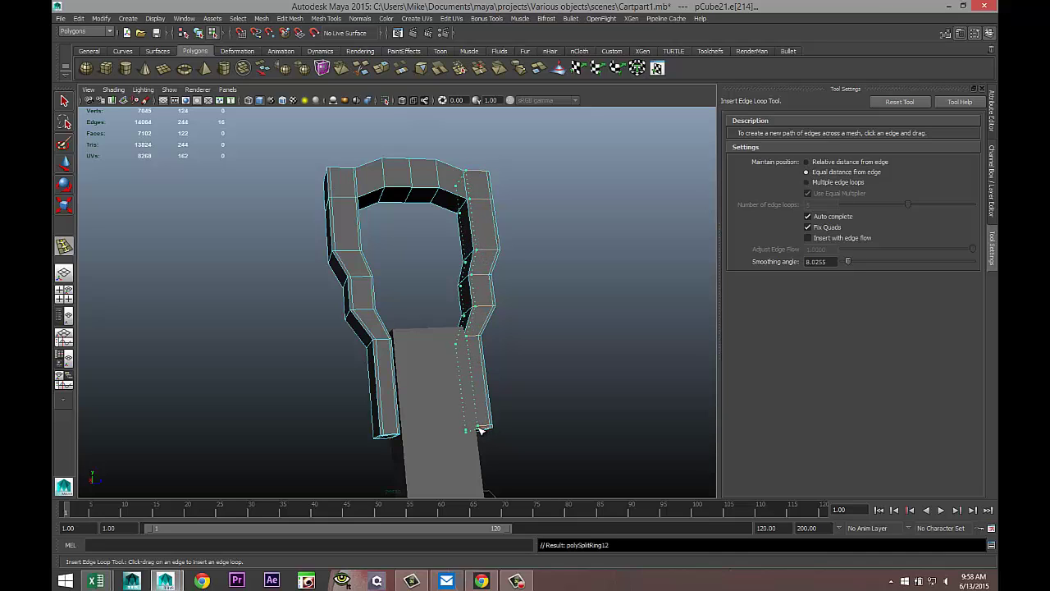
{"action": "key", "text": "q"}
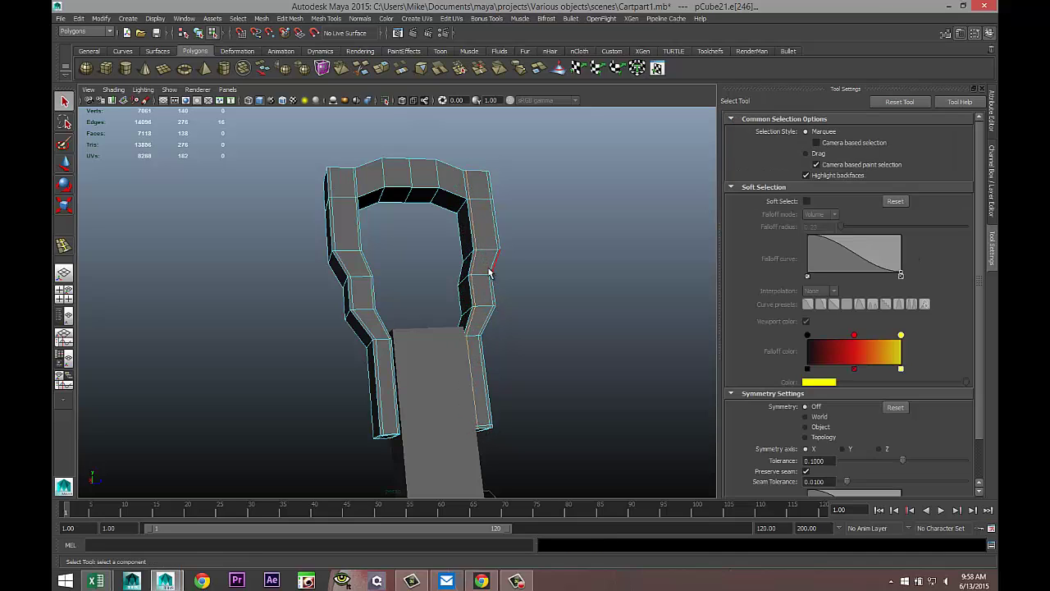
Return to object mode, preview the grip smoothed, and examine the handle together with the whole wagon.
{"action": "right_click_drag", "start_coordinate": [486, 269], "coordinate": [525, 251]}
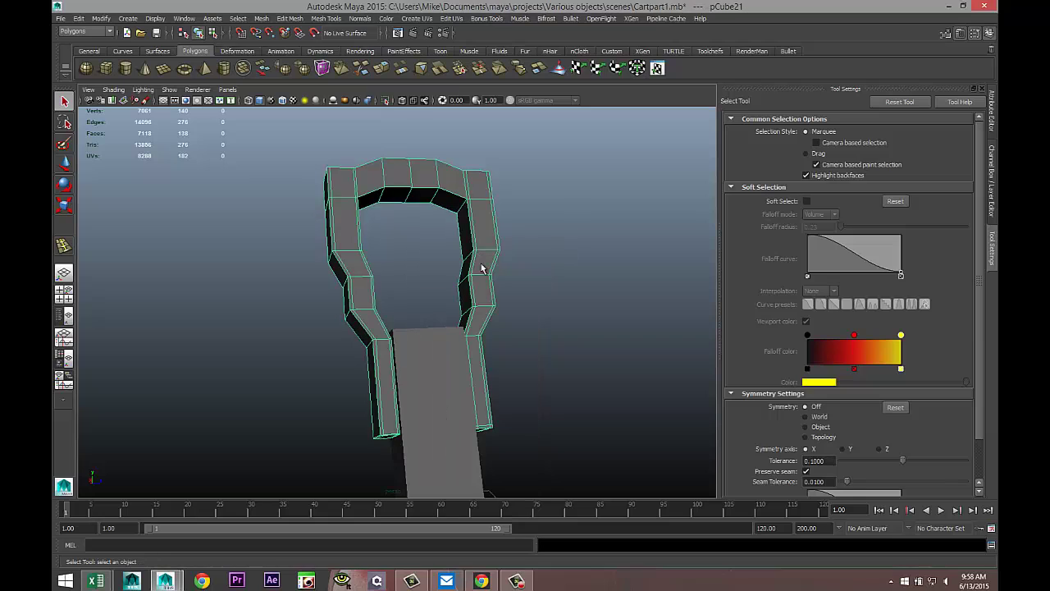
{"action": "key", "text": "3"}
{"action": "left_click", "coordinate": [549, 322]}
{"action": "scroll", "coordinate": [548, 320], "scroll_direction": "down", "scroll_amount": 5}
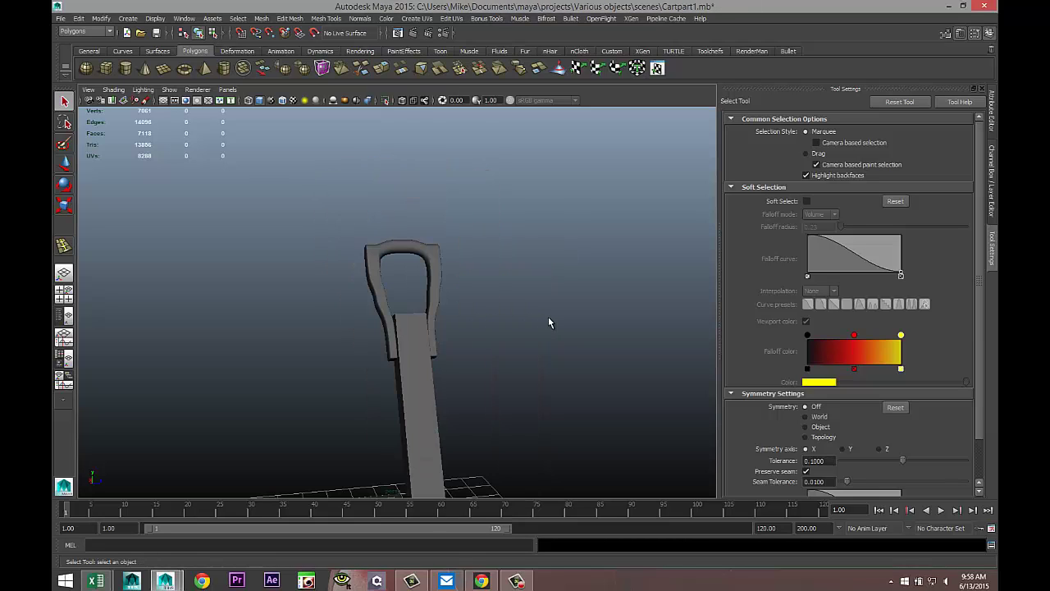
{"action": "left_click_drag", "start_coordinate": [478, 331], "coordinate": [431, 290], "text": "alt"}
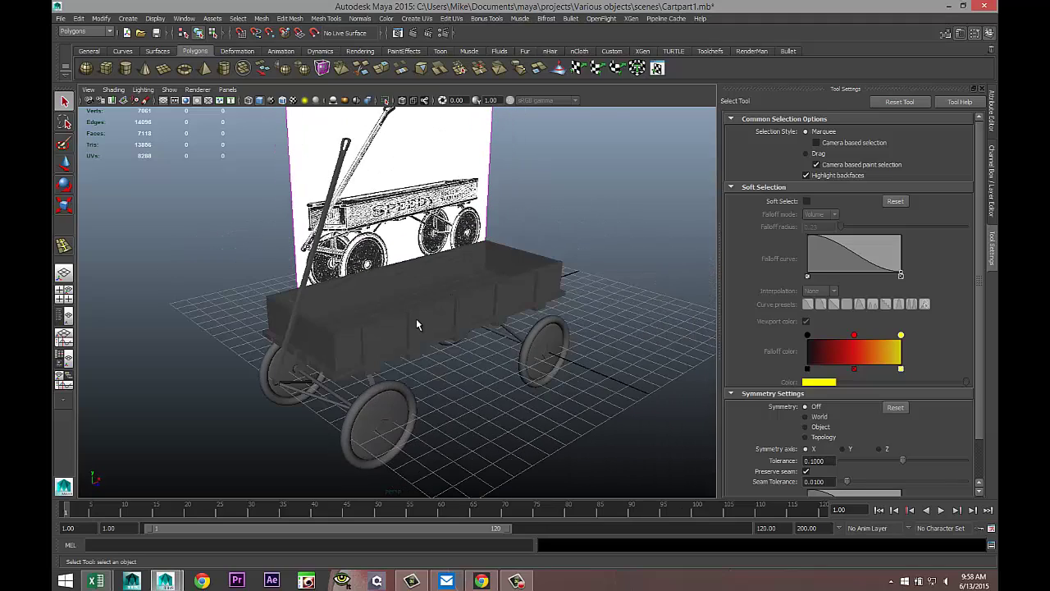
{"action": "left_click_drag", "start_coordinate": [421, 324], "coordinate": [482, 344], "text": "alt"}
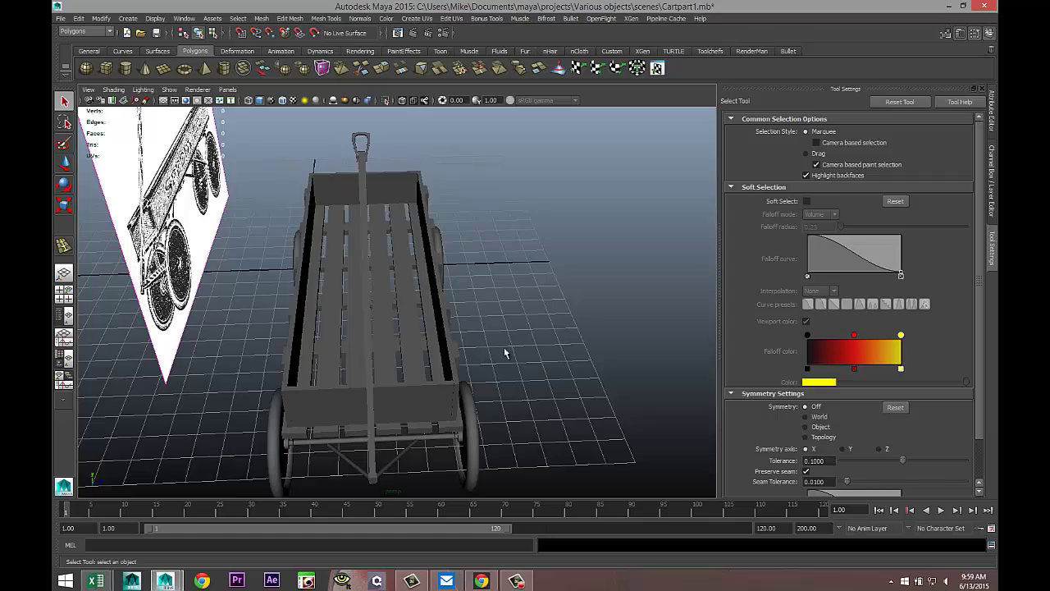
{"action": "left_click_drag", "start_coordinate": [530, 345], "coordinate": [493, 355], "text": "alt"}
Select the grip and switch its display back to the unsmoothed mesh.
{"action": "scroll", "coordinate": [493, 350], "scroll_direction": "up", "scroll_amount": 5}
{"action": "mouse_move", "coordinate": [425, 299]}
{"action": "left_mouse_down", "text": "alt"}
{"action": "mouse_move", "coordinate": [465, 383]}
{"action": "mouse_move", "coordinate": [427, 289]}
{"action": "left_mouse_up", "text": "alt"}
{"action": "left_click", "coordinate": [492, 188]}
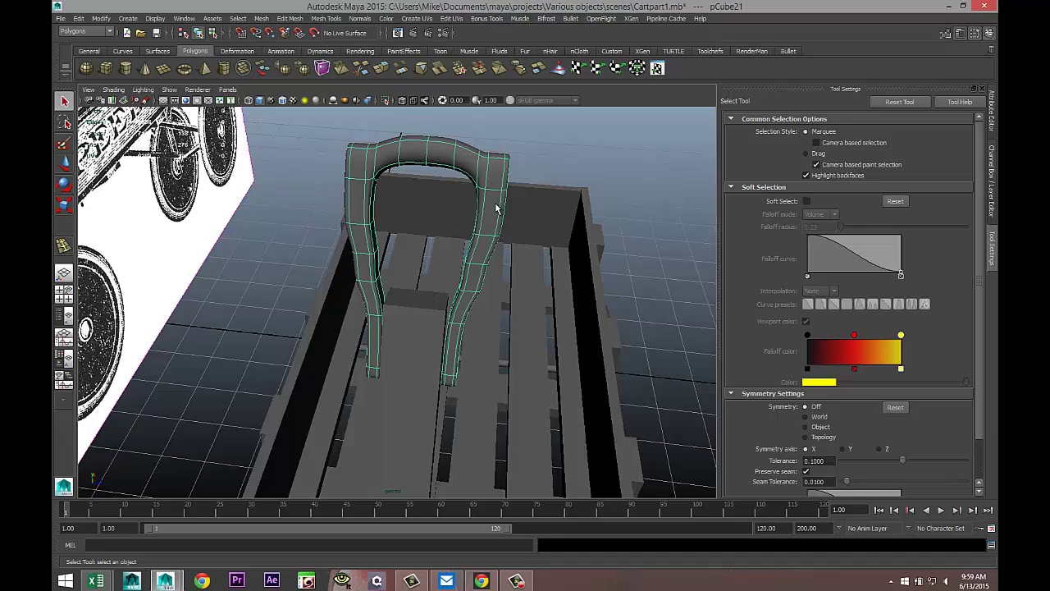
{"action": "key", "text": "1"}
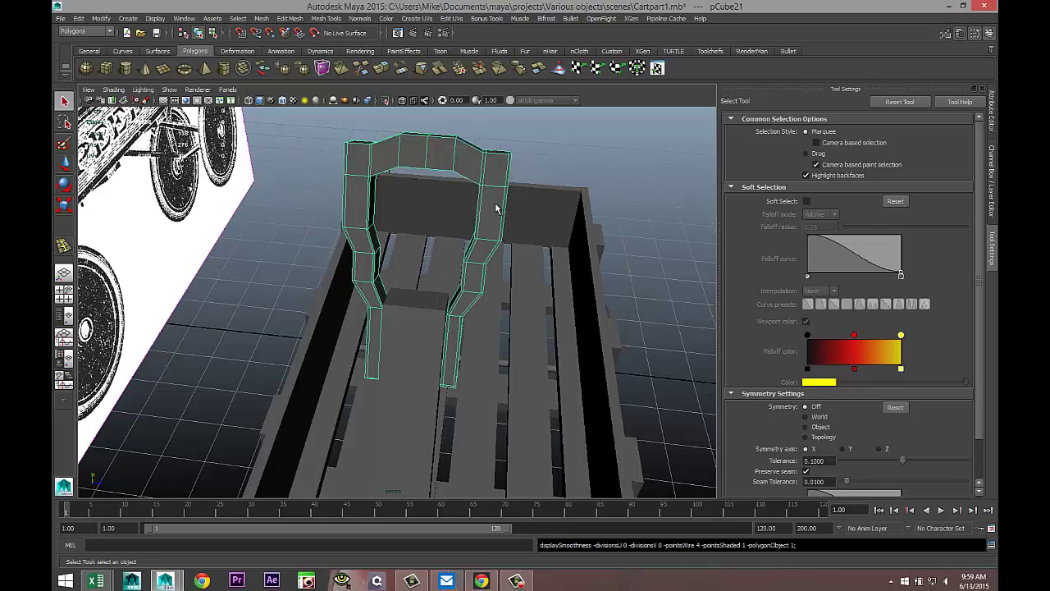
In the side view, select the grip's upper vertices down to the middle of the leg bends and scale them up slightly and uniformly.
{"action": "left_click", "coordinate": [64, 293]}
{"action": "key", "text": "space"}
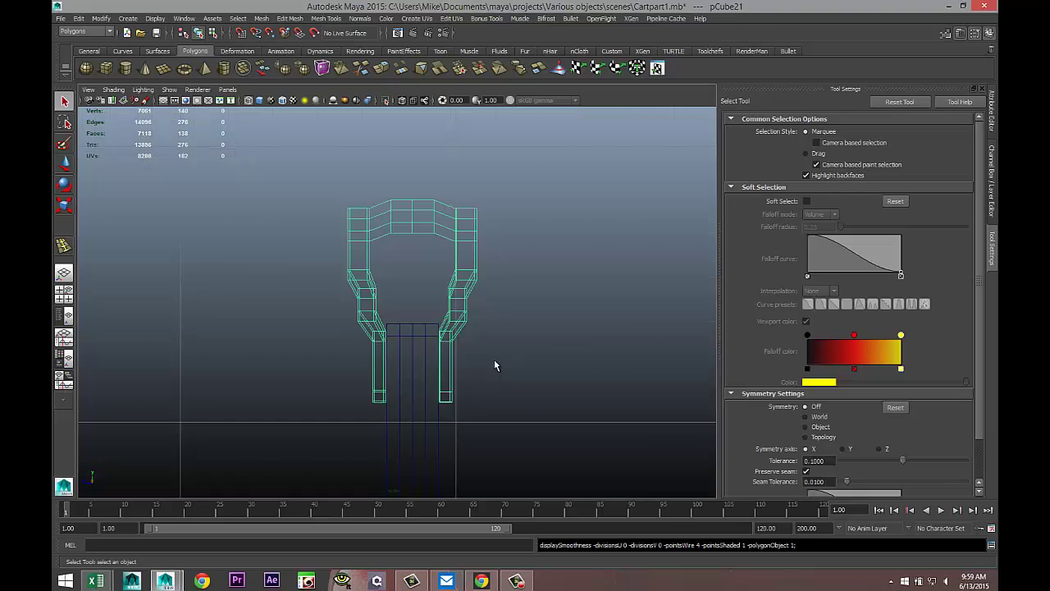
{"action": "scroll", "coordinate": [494, 366], "scroll_direction": "down", "scroll_amount": 10}
{"action": "scroll", "coordinate": [491, 369], "scroll_direction": "up", "scroll_amount": 8}
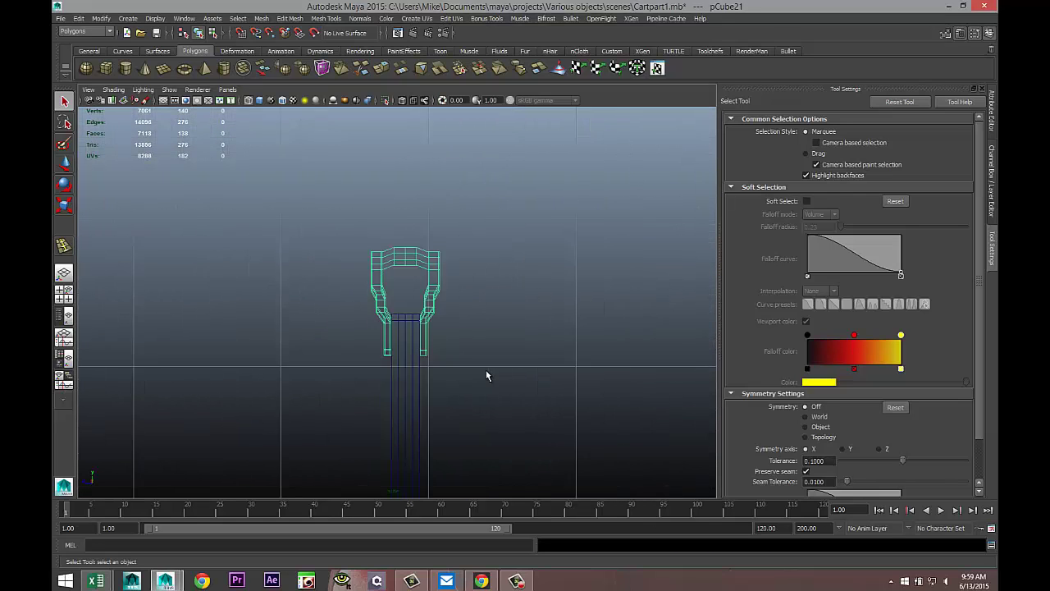
{"action": "scroll", "coordinate": [486, 376], "scroll_direction": "up", "scroll_amount": 5}
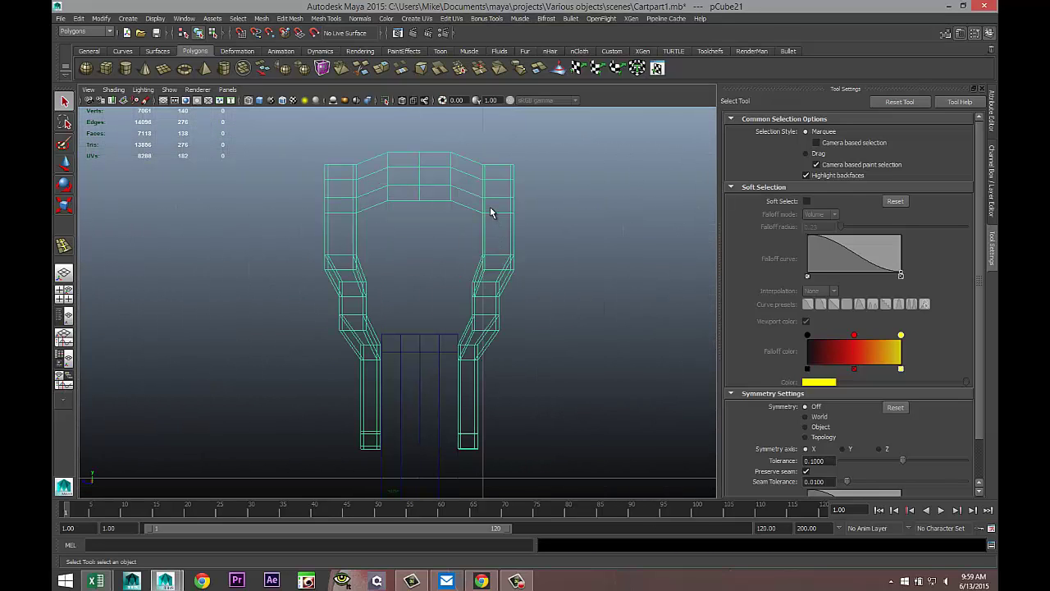
{"action": "right_click_drag", "start_coordinate": [491, 213], "coordinate": [445, 211]}
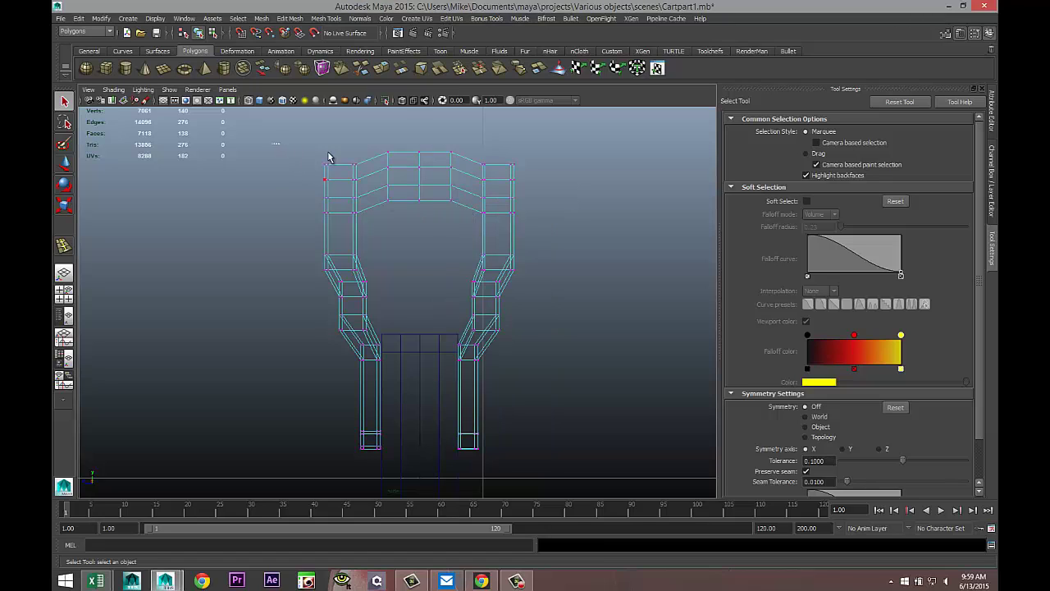
{"action": "left_click_drag", "start_coordinate": [271, 144], "coordinate": [602, 310]}
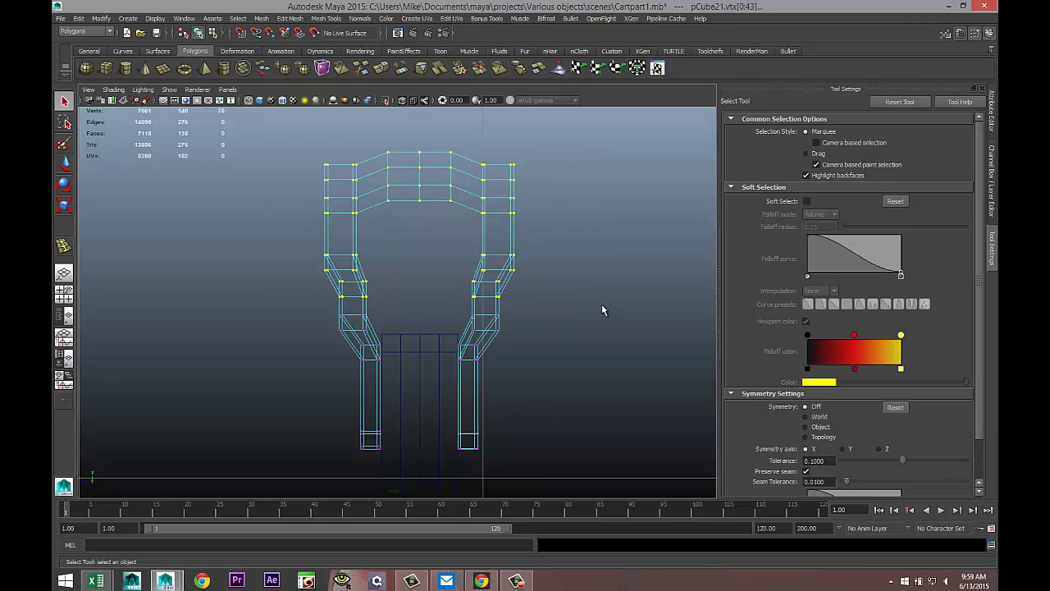
{"action": "key", "text": "r"}
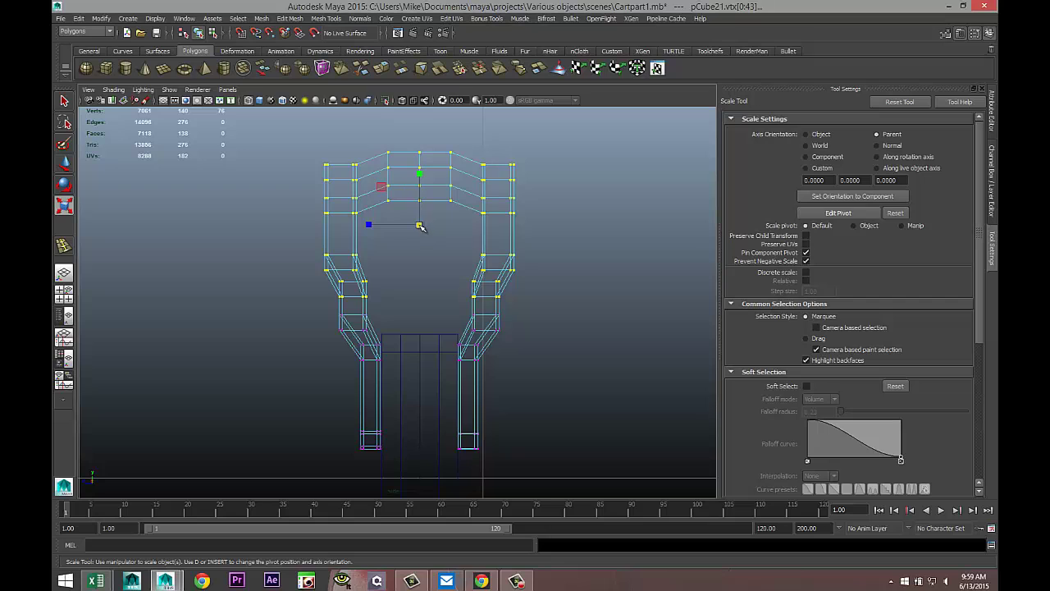
{"action": "left_click_drag", "start_coordinate": [420, 226], "coordinate": [434, 230]}
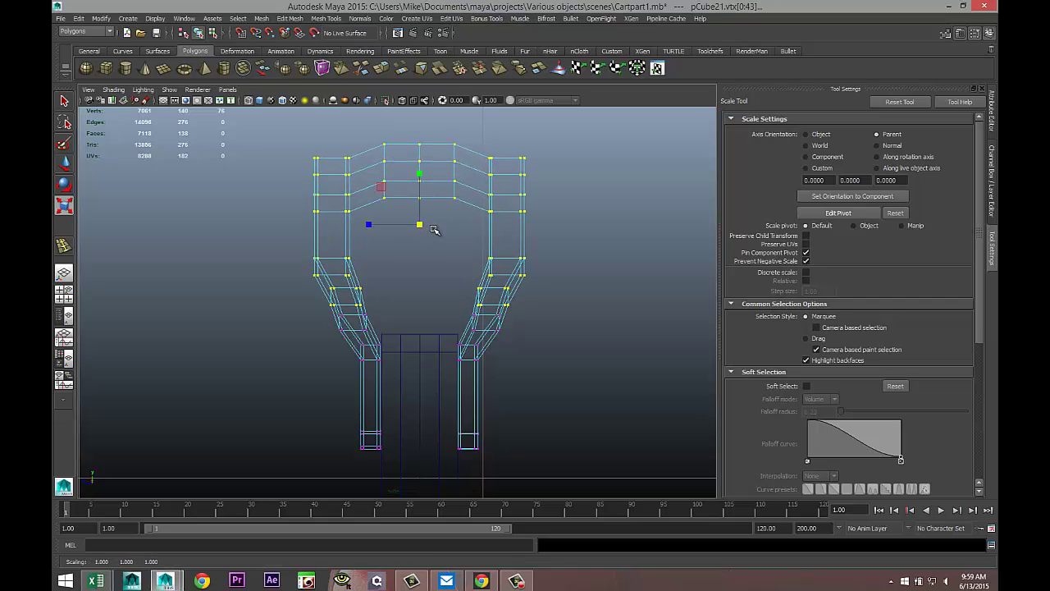
In the side view, move the selected upper grip vertices straight up slightly, and return to the perspective view.
{"action": "key", "text": "w"}
{"action": "left_click_drag", "start_coordinate": [420, 179], "coordinate": [420, 167]}
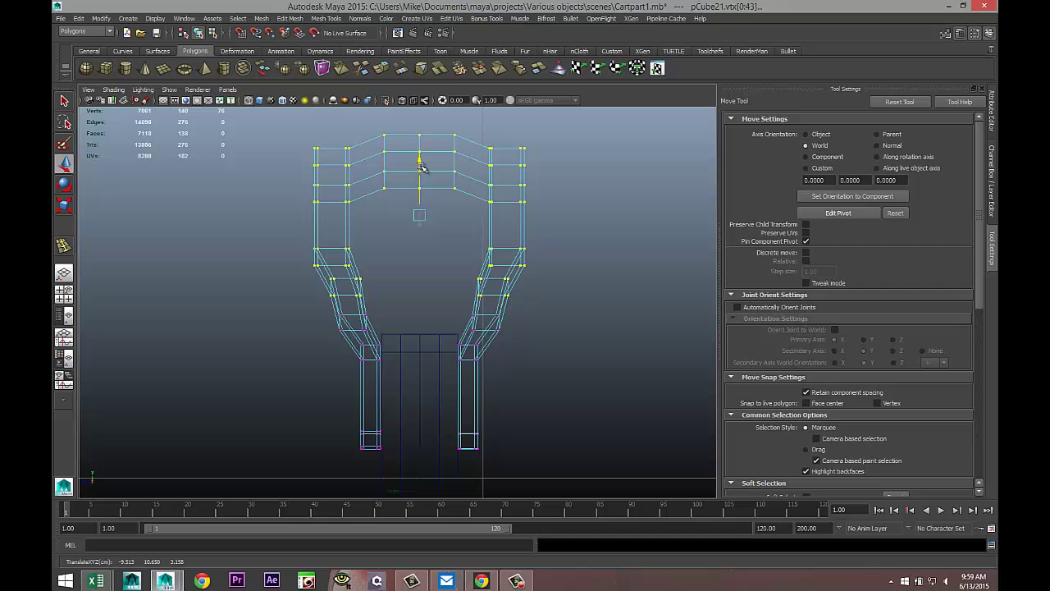
{"action": "left_click", "coordinate": [65, 294]}
{"action": "key", "text": "space"}
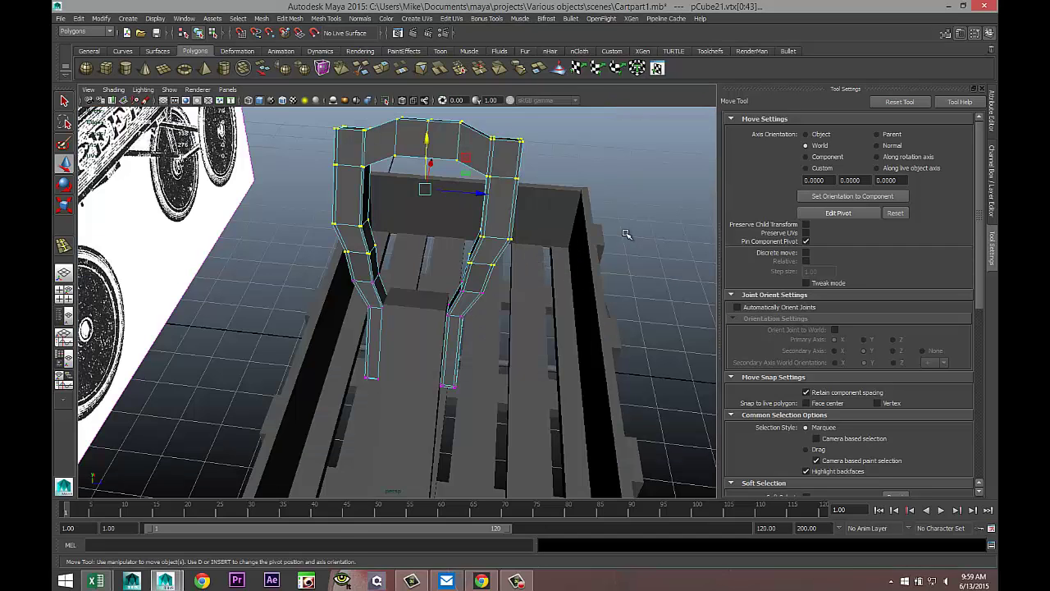
Return to object mode, display the grip smoothed, deselect it and examine the handle with the whole wagon.
{"action": "right_click_drag", "start_coordinate": [463, 160], "coordinate": [500, 138]}
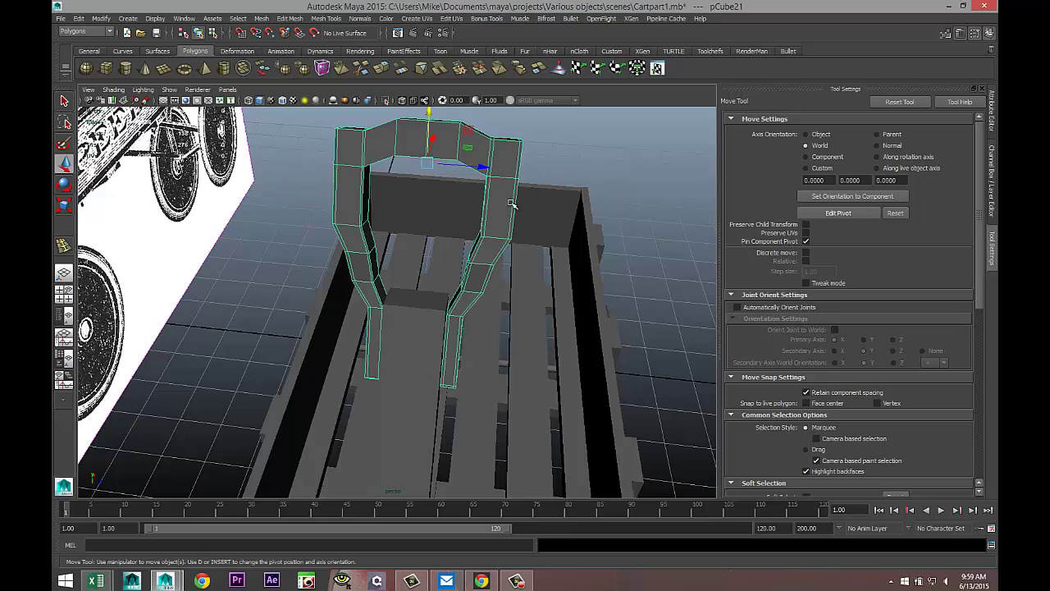
{"action": "key", "text": "3"}
{"action": "left_click", "coordinate": [590, 142]}
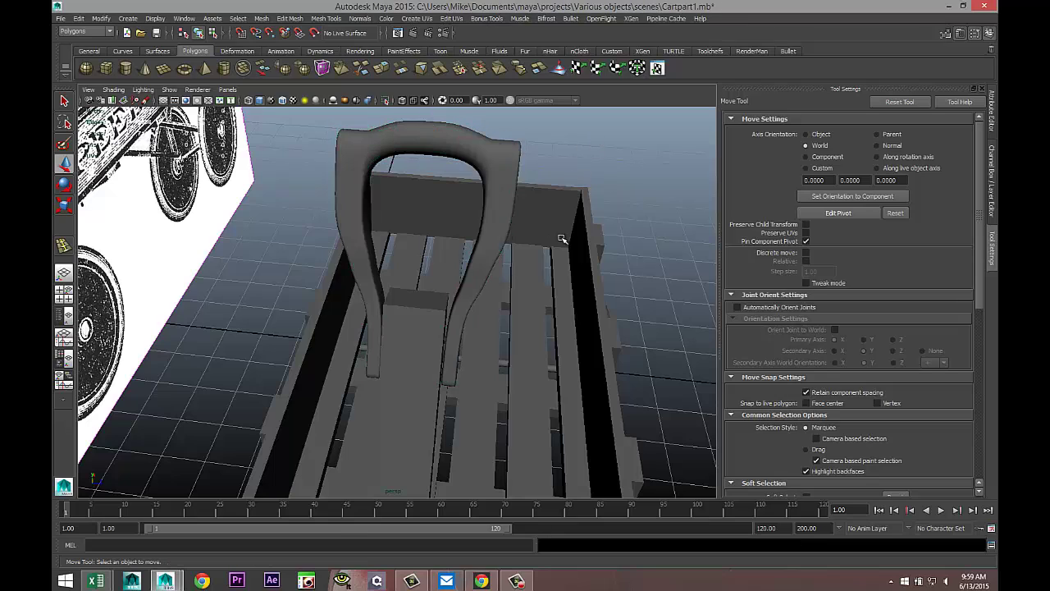
{"action": "scroll", "coordinate": [556, 261], "scroll_direction": "down", "scroll_amount": 5}
{"action": "left_click_drag", "start_coordinate": [556, 292], "coordinate": [499, 233], "text": "alt"}
{"action": "scroll", "coordinate": [490, 272], "scroll_direction": "down", "scroll_amount": 3}
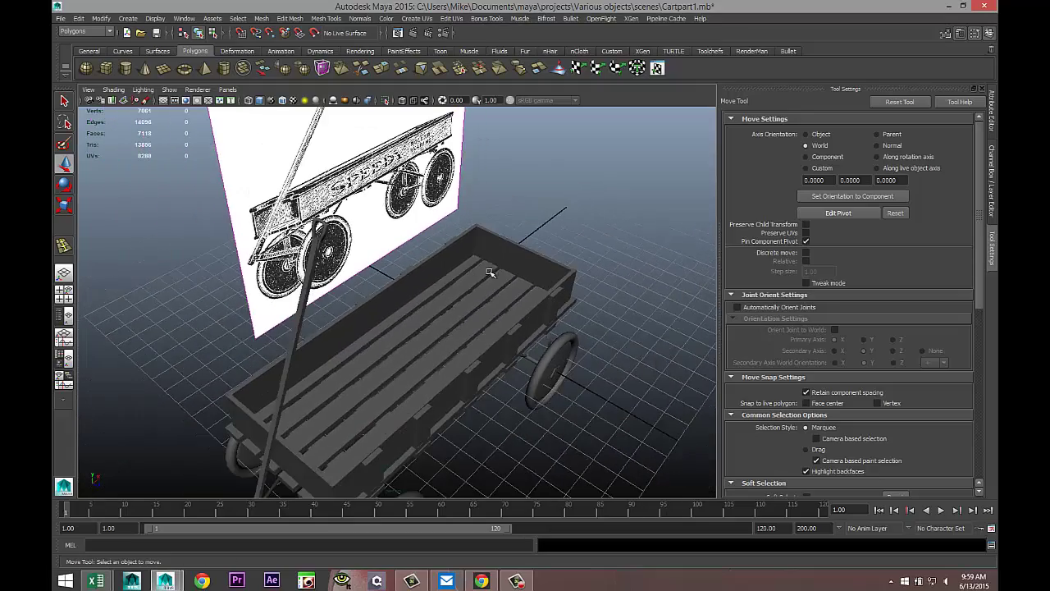
{"action": "left_click_drag", "start_coordinate": [476, 335], "coordinate": [473, 309], "text": "alt"}
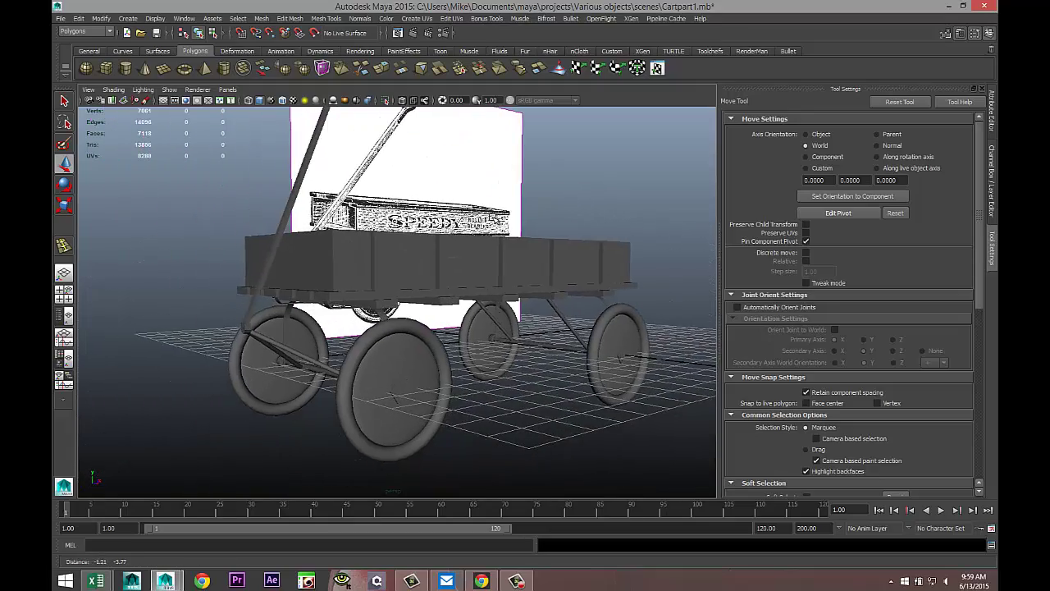
Select the tires of all four wagon wheels together.
{"action": "scroll", "coordinate": [417, 344], "scroll_direction": "up", "scroll_amount": 3}
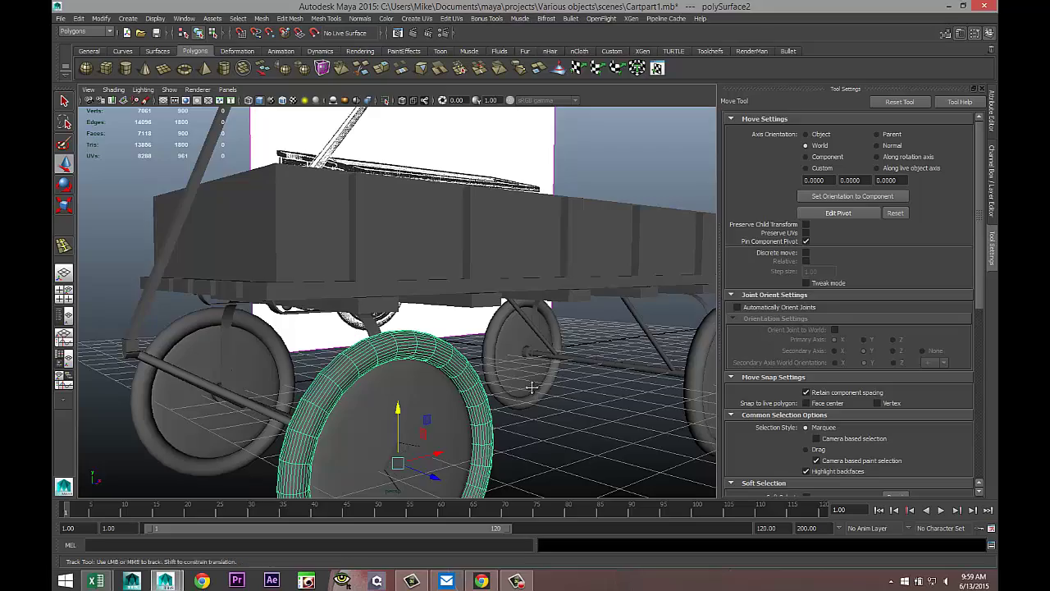
{"action": "left_click_drag", "start_coordinate": [405, 347], "coordinate": [404, 410], "text": "alt"}
{"action": "scroll", "coordinate": [534, 331], "scroll_direction": "up", "scroll_amount": 5}
{"action": "left_click_drag", "start_coordinate": [532, 329], "coordinate": [483, 321], "text": "alt"}
{"action": "middle_click_drag", "start_coordinate": [482, 321], "coordinate": [573, 337], "text": "alt"}
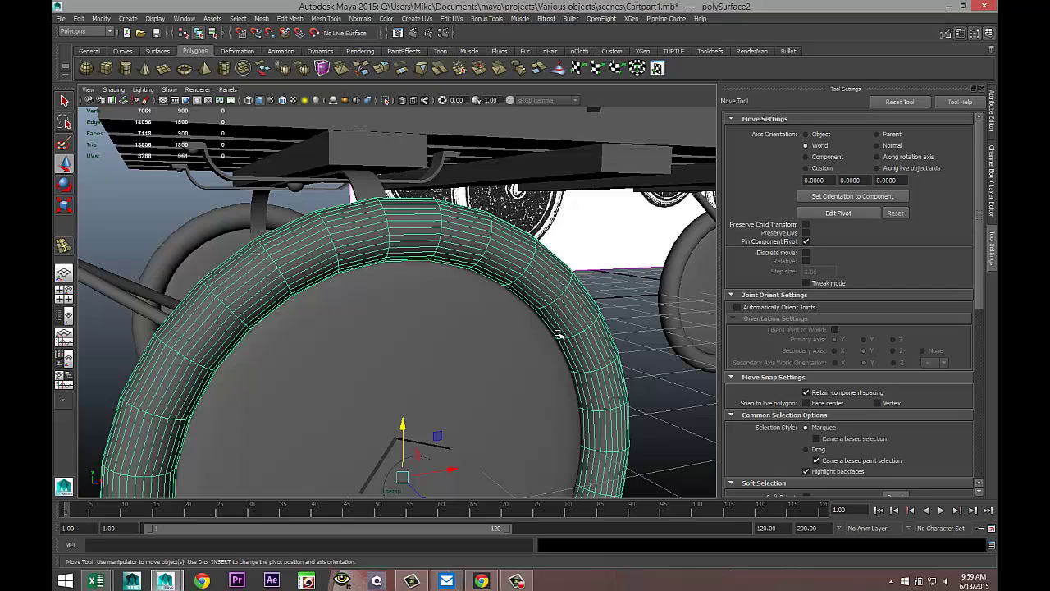
{"action": "scroll", "coordinate": [528, 333], "scroll_direction": "down", "scroll_amount": 2}
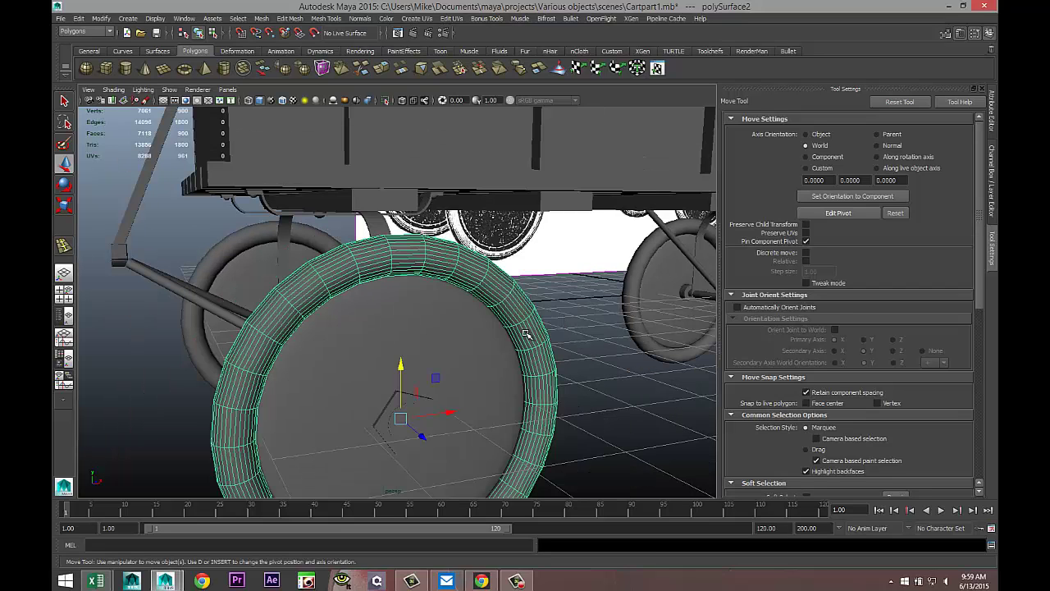
{"action": "left_click", "coordinate": [231, 248]}
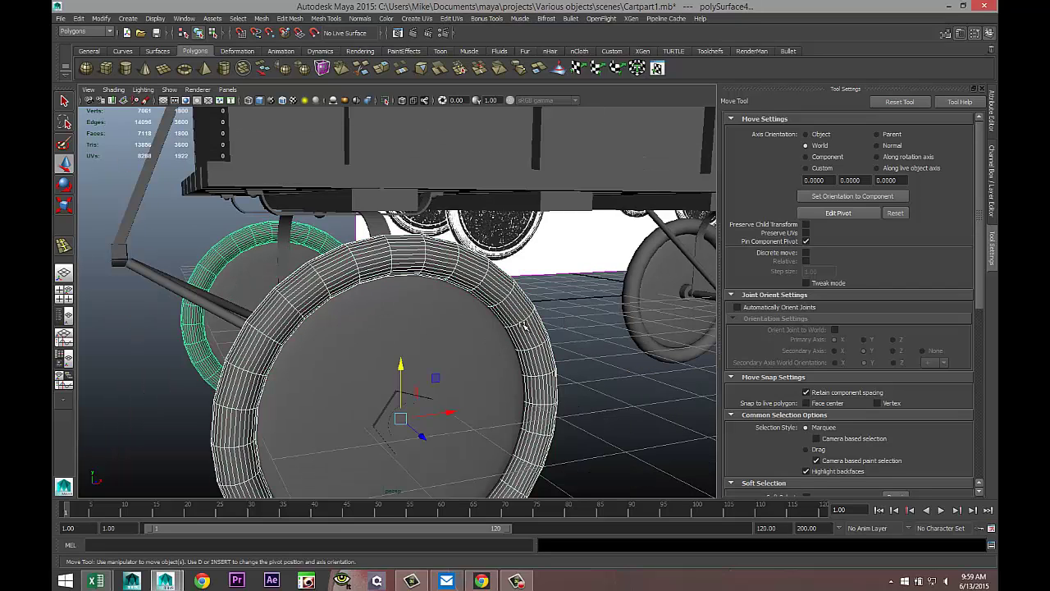
{"action": "left_click", "coordinate": [638, 297]}
{"action": "key", "text": "f"}
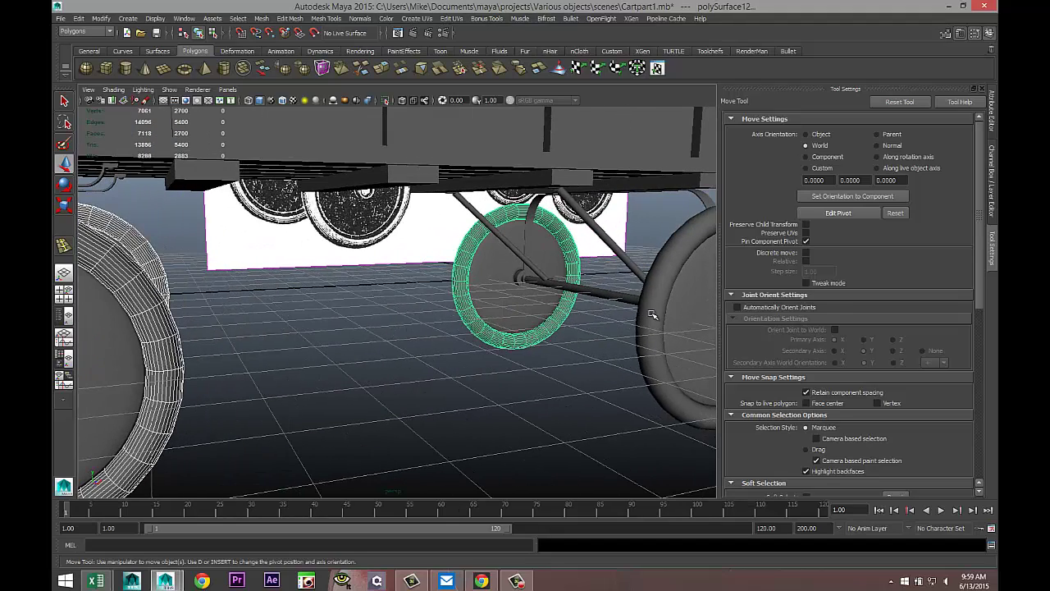
{"action": "left_click", "coordinate": [655, 315]}
Assign a new mia_material_x material to the four selected tires.
{"action": "right_click_drag", "start_coordinate": [651, 314], "coordinate": [645, 531]}
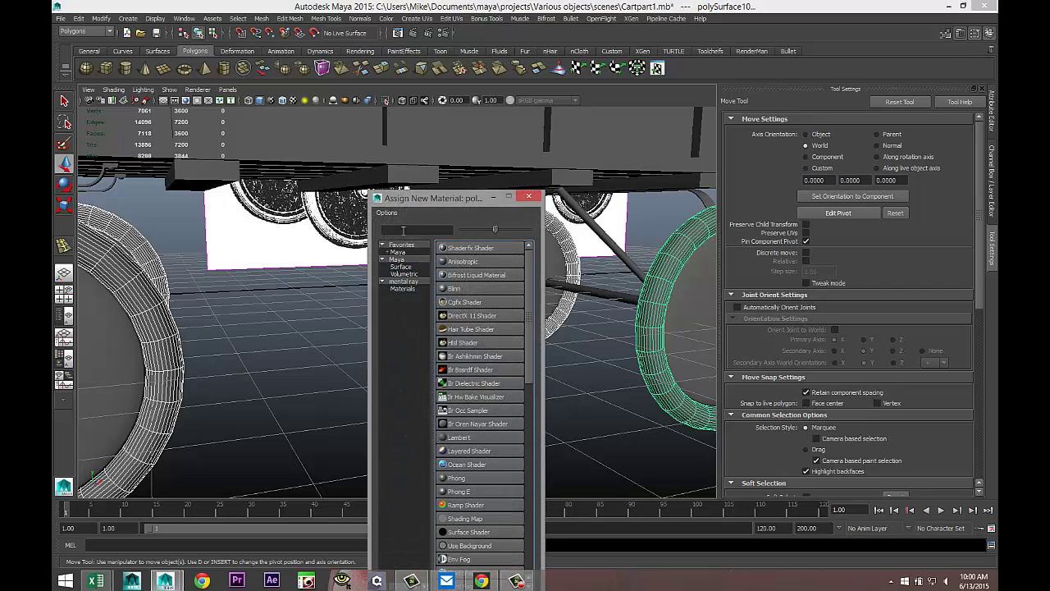
{"action": "left_click", "coordinate": [405, 230]}
{"action": "type", "text": "mia"}
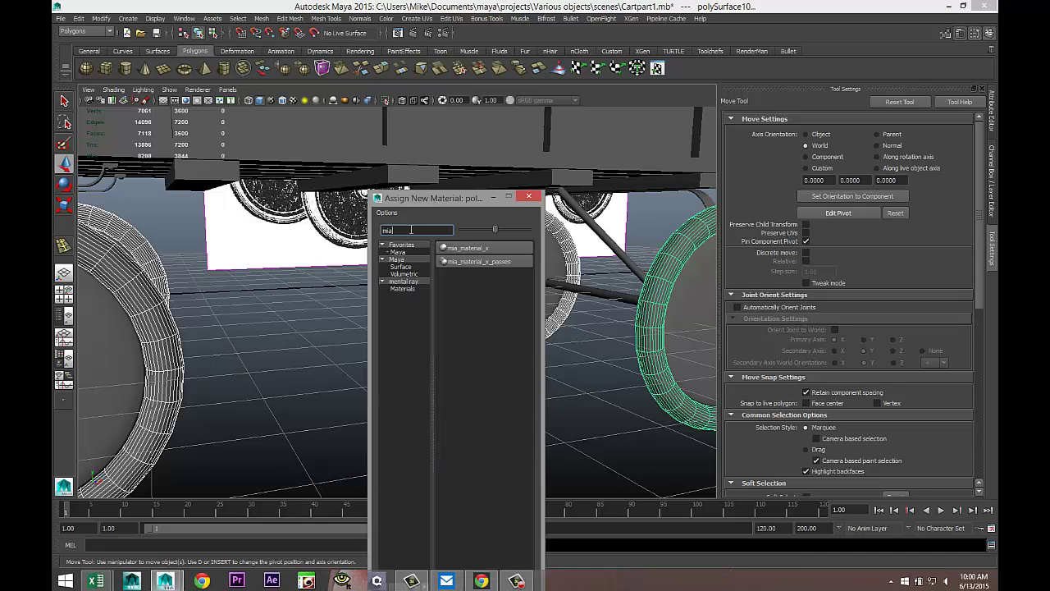
{"action": "left_click", "coordinate": [499, 248]}
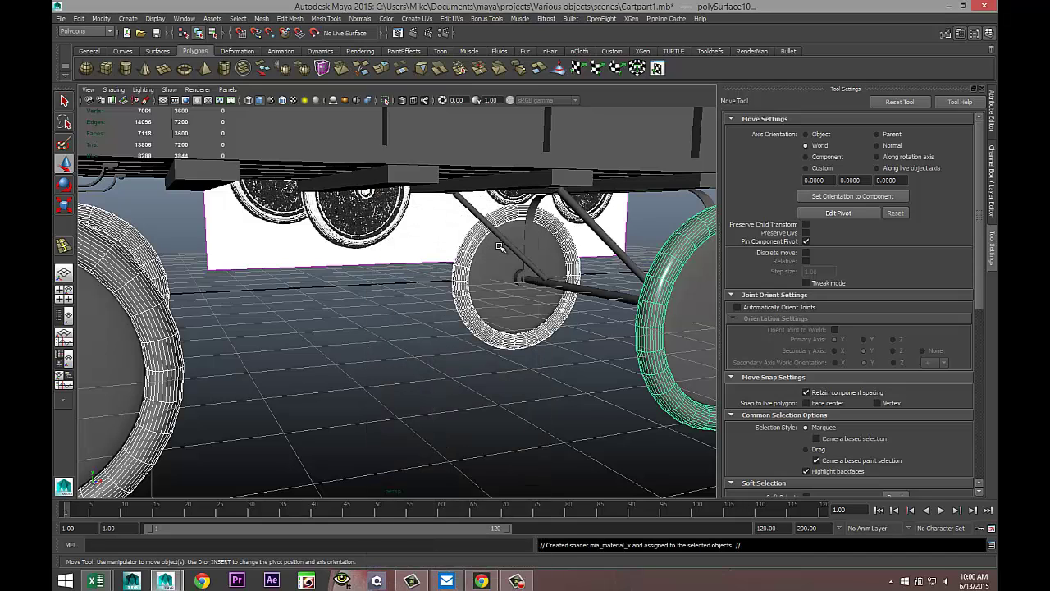
Open the attributes of the tires' new mia_material_x1 material and apply the Rubber preset to it.
{"action": "left_click", "coordinate": [966, 152]}
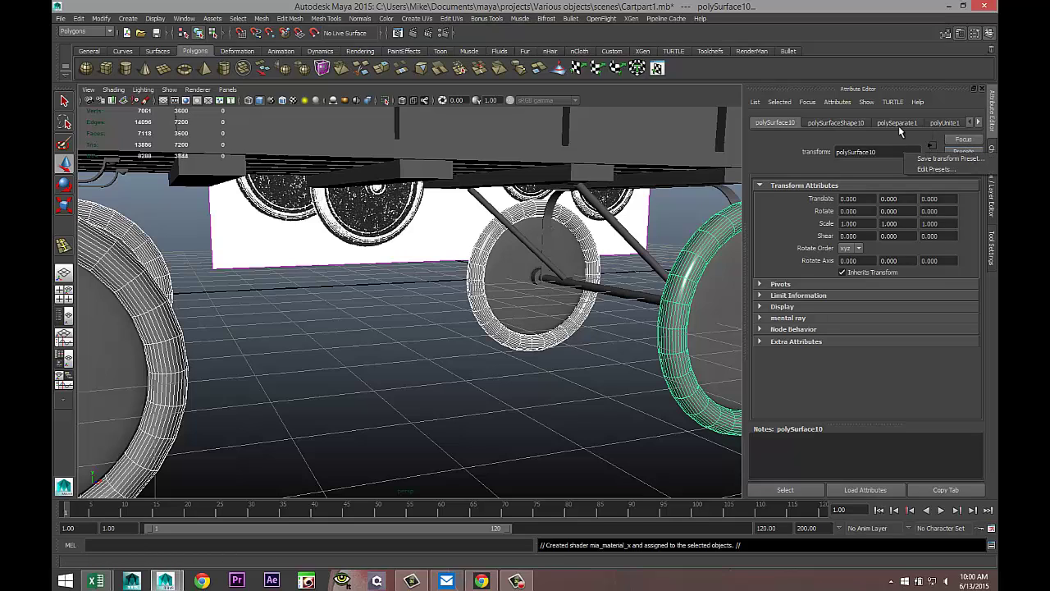
{"action": "left_click", "coordinate": [978, 123]}
{"action": "left_click", "coordinate": [978, 123]}
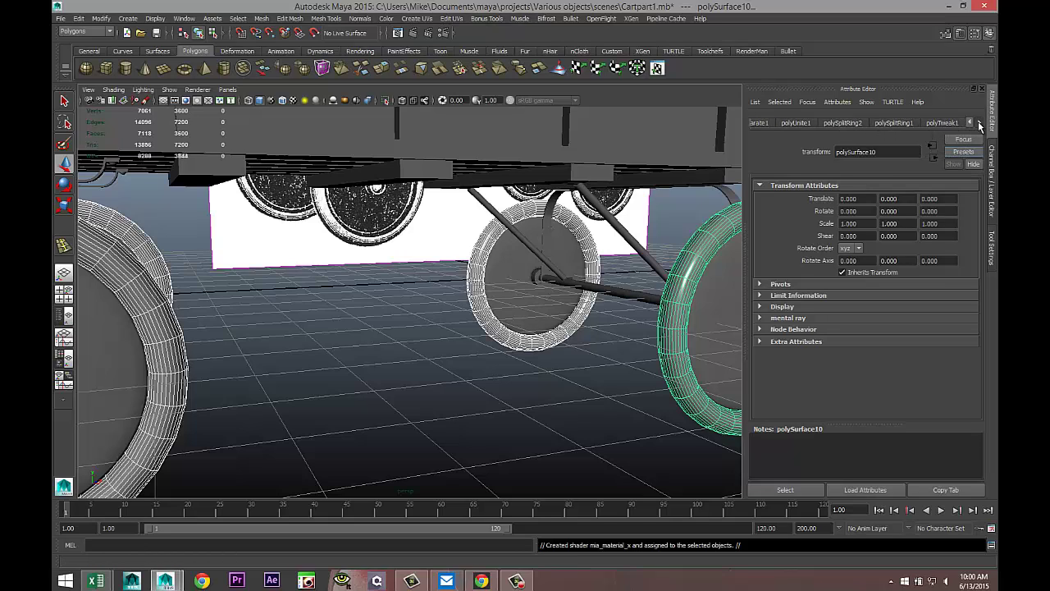
{"action": "left_click", "coordinate": [978, 123]}
{"action": "left_click", "coordinate": [978, 123]}
{"action": "left_click", "coordinate": [978, 123]}
{"action": "left_click", "coordinate": [978, 123]}
{"action": "left_click", "coordinate": [979, 123]}
{"action": "left_click", "coordinate": [978, 123]}
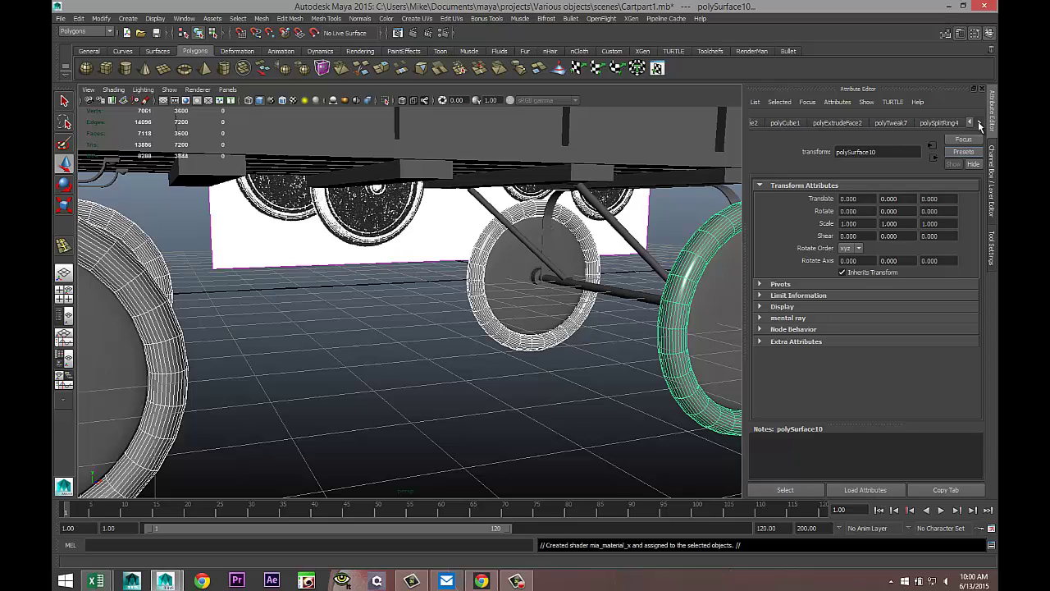
{"action": "left_click", "coordinate": [978, 123]}
{"action": "left_click", "coordinate": [978, 123]}
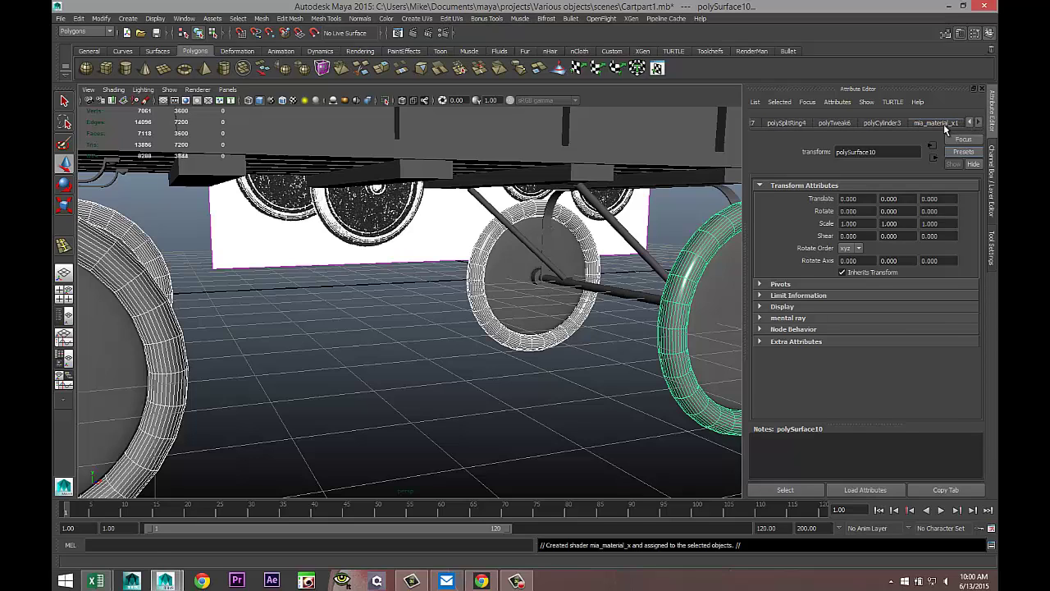
{"action": "left_click", "coordinate": [944, 124]}
{"action": "left_click", "coordinate": [964, 153]}
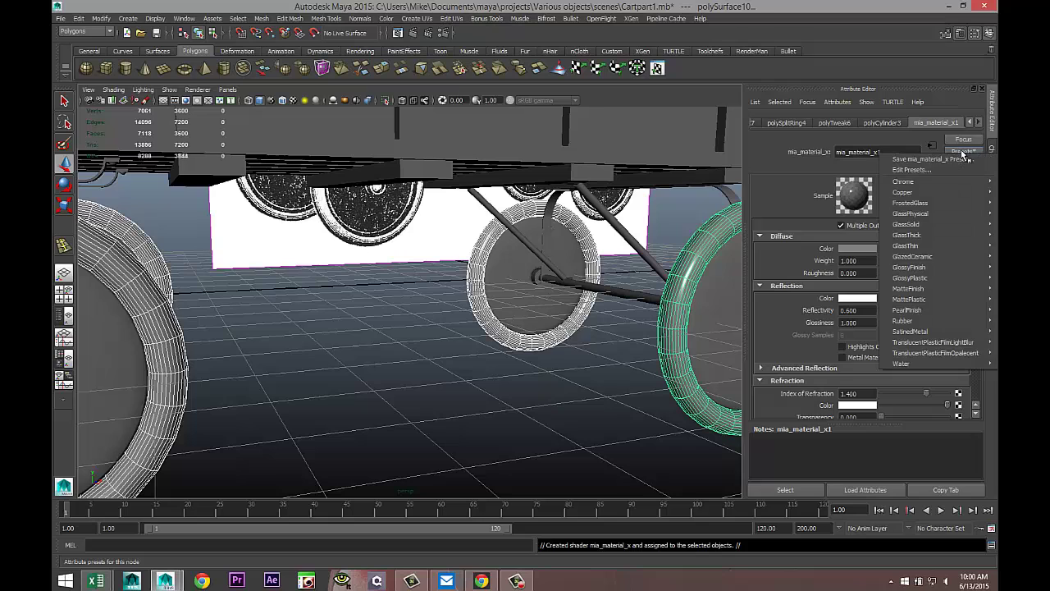
{"action": "mouse_move", "coordinate": [903, 319]}
{"action": "left_click", "coordinate": [851, 323]}
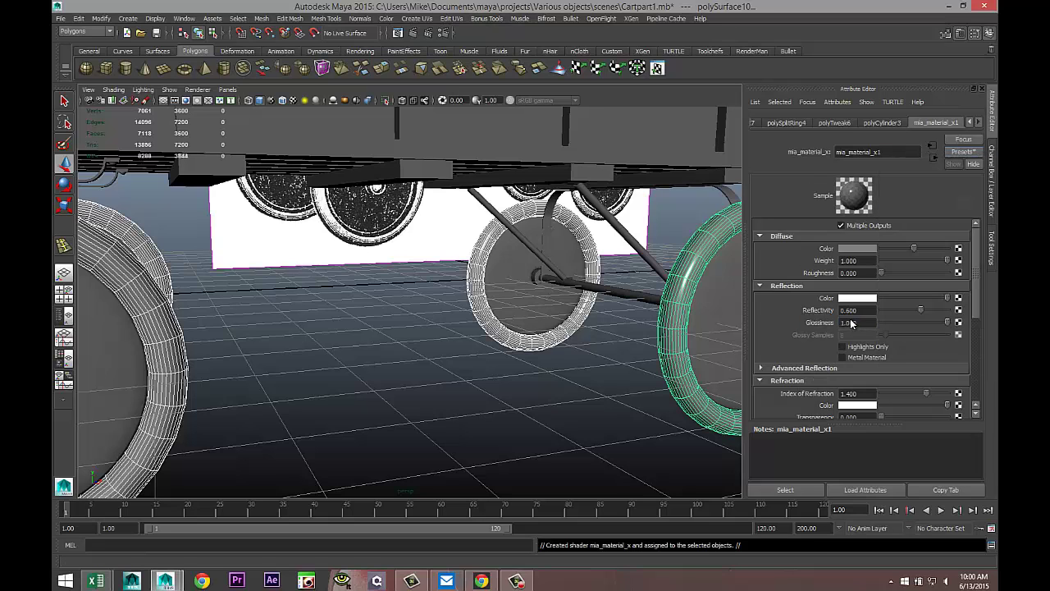
Display the four tires smoothed, deselect them and examine the whole wagon.
{"action": "scroll", "coordinate": [496, 355], "scroll_direction": "down", "scroll_amount": 3}
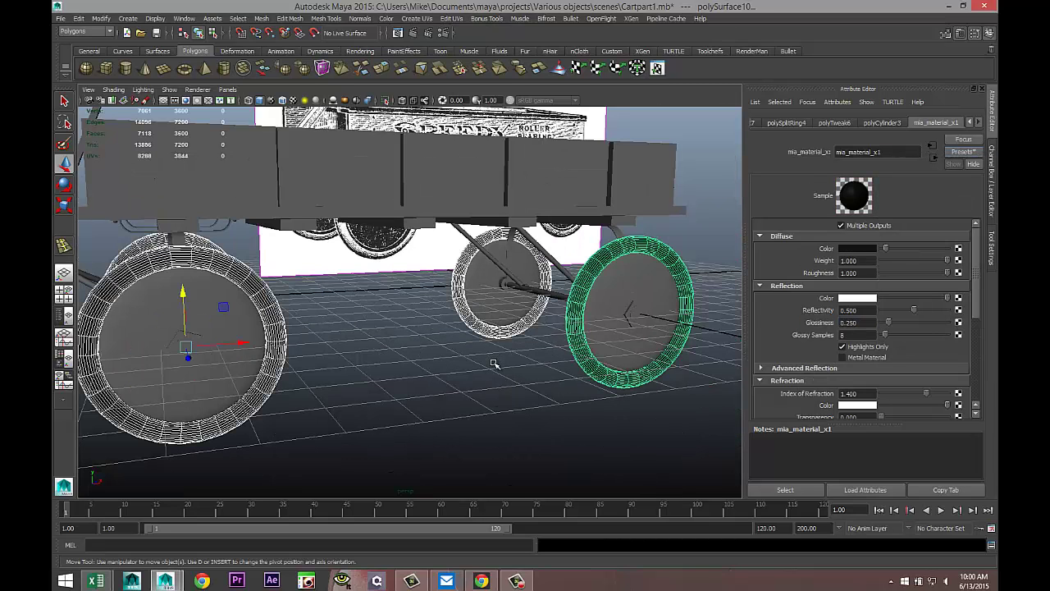
{"action": "key", "text": "3"}
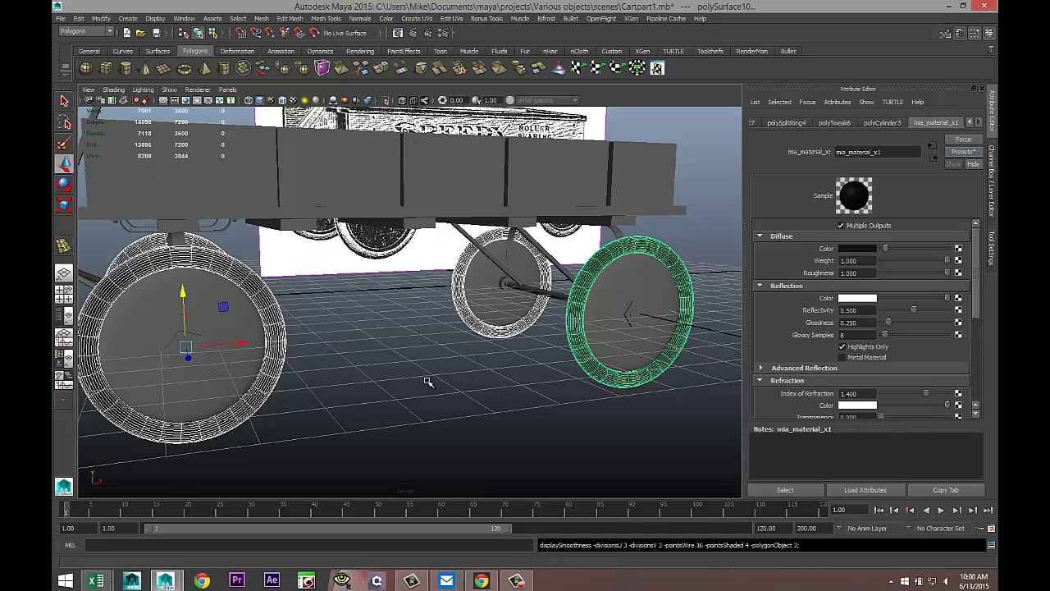
{"action": "left_click", "coordinate": [427, 381]}
{"action": "scroll", "coordinate": [427, 382], "scroll_direction": "down", "scroll_amount": 4}
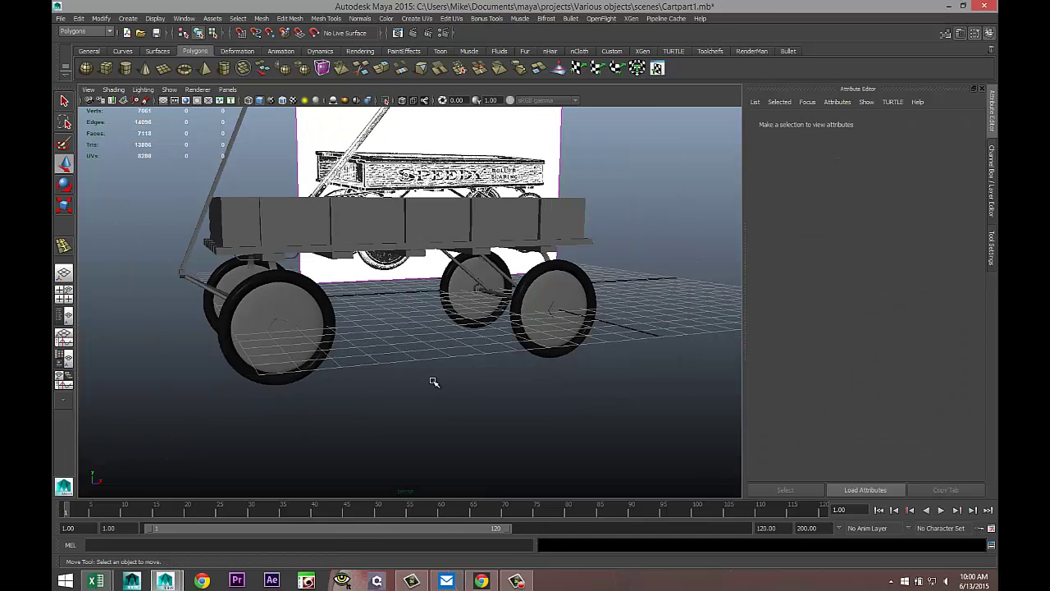
{"action": "scroll", "coordinate": [435, 382], "scroll_direction": "down", "scroll_amount": 4}
{"action": "left_click_drag", "start_coordinate": [546, 388], "coordinate": [516, 435], "text": "alt"}
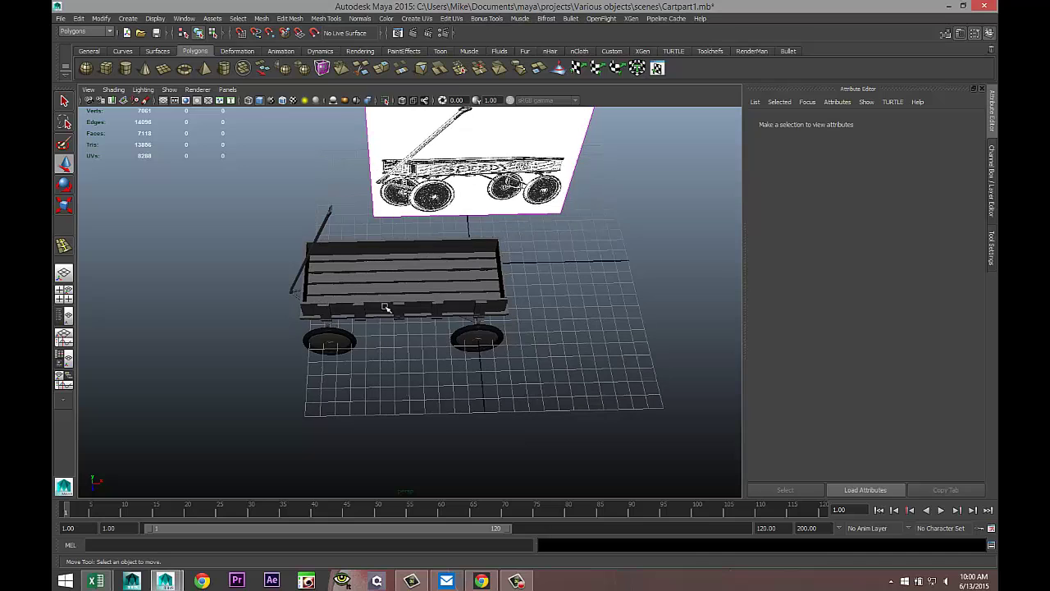
Select all the wagon's parts, delete all construction history, and freeze their transformations.
{"action": "left_click_drag", "start_coordinate": [223, 210], "coordinate": [598, 429]}
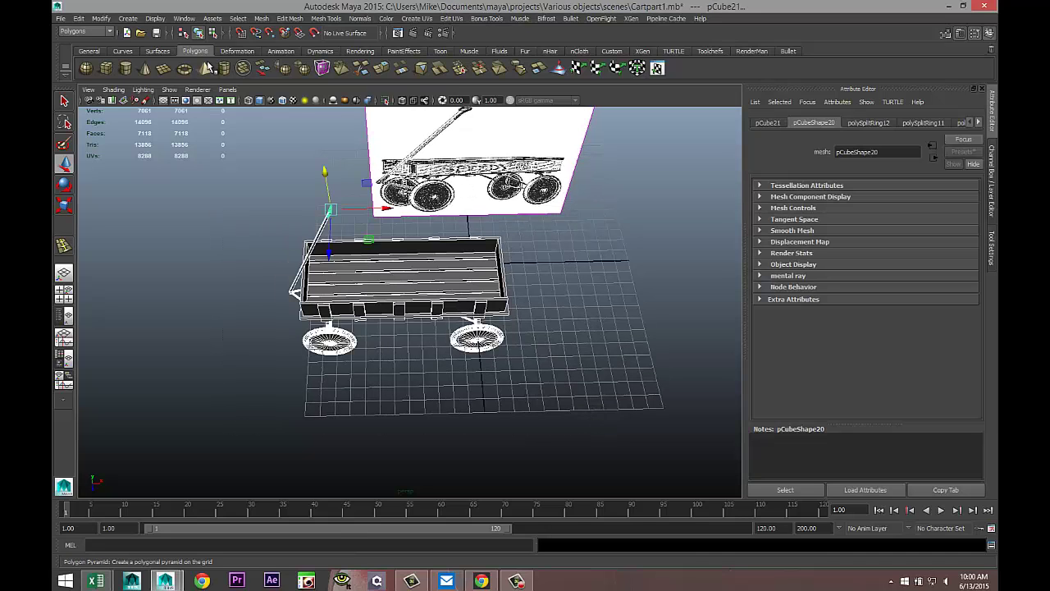
{"action": "left_click", "coordinate": [80, 19]}
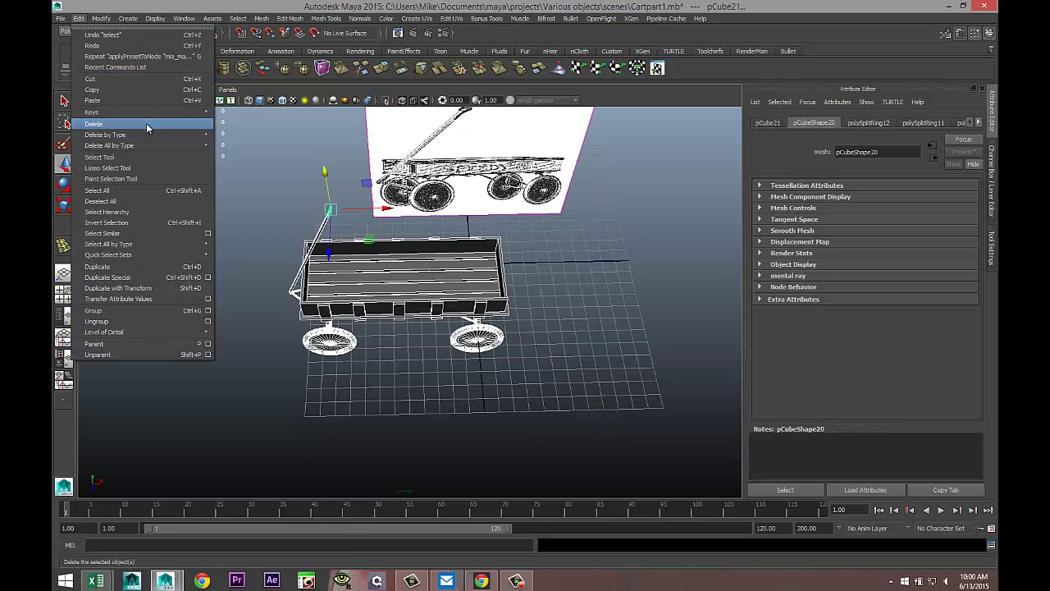
{"action": "mouse_move", "coordinate": [154, 146]}
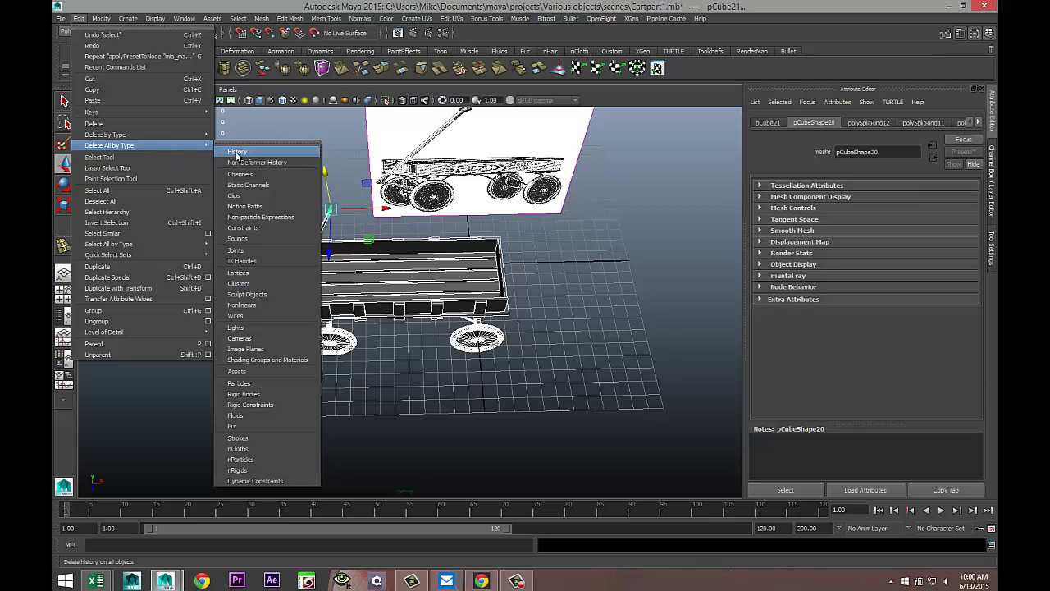
{"action": "left_click", "coordinate": [237, 152]}
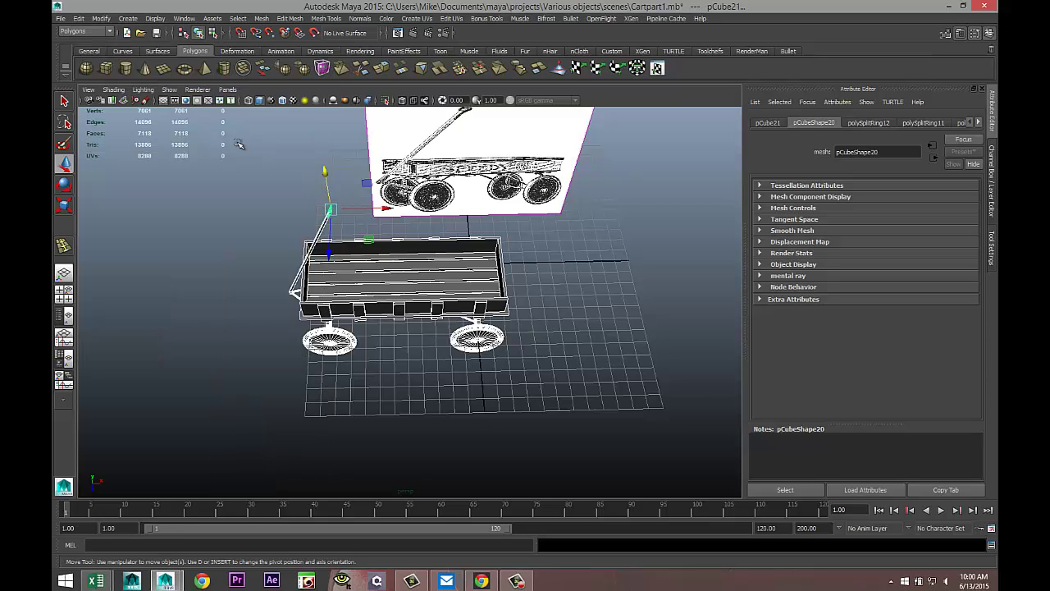
{"action": "left_click", "coordinate": [101, 18]}
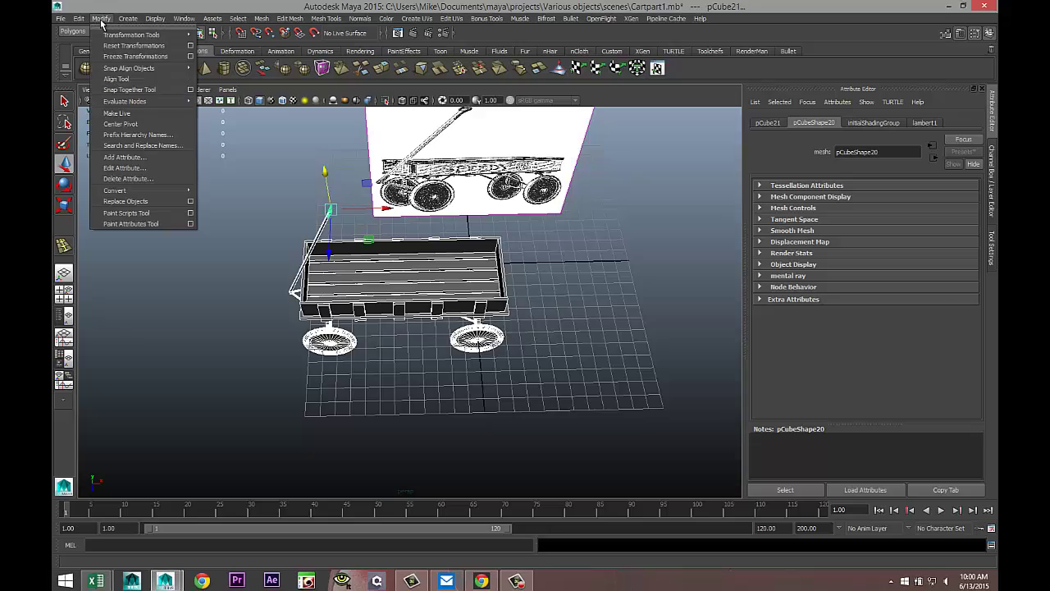
{"action": "left_click", "coordinate": [136, 57]}
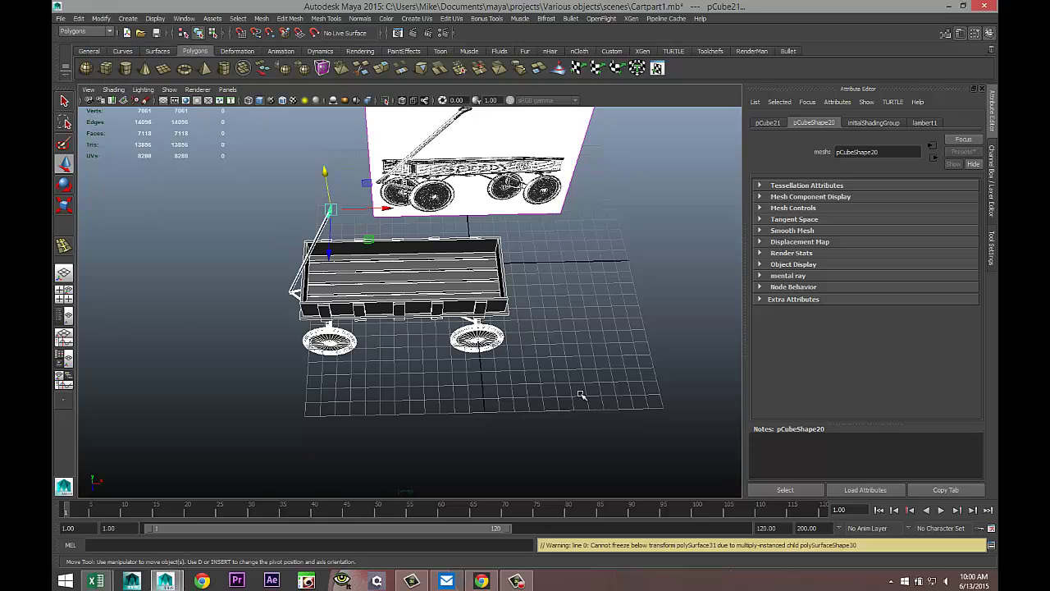
Select the inner discs of all four wheels and assign them a new Blinn material.
{"action": "scroll", "coordinate": [584, 389], "scroll_direction": "up", "scroll_amount": 3}
{"action": "left_click_drag", "start_coordinate": [584, 387], "coordinate": [610, 378], "text": "alt"}
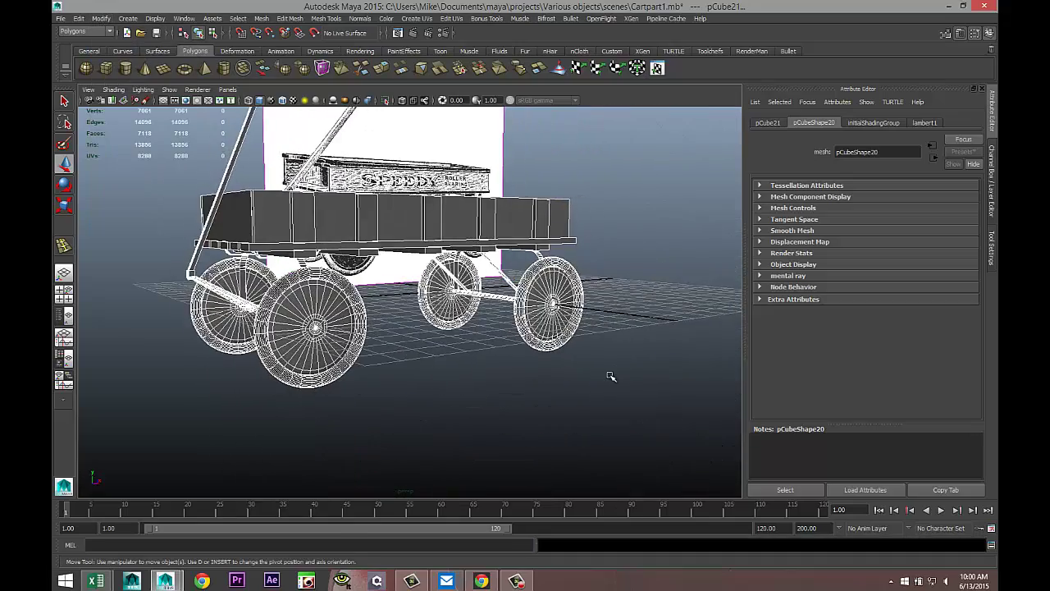
{"action": "scroll", "coordinate": [610, 376], "scroll_direction": "up", "scroll_amount": 3}
{"action": "middle_click_drag", "start_coordinate": [566, 371], "coordinate": [615, 358], "text": "alt"}
{"action": "left_click", "coordinate": [323, 279]}
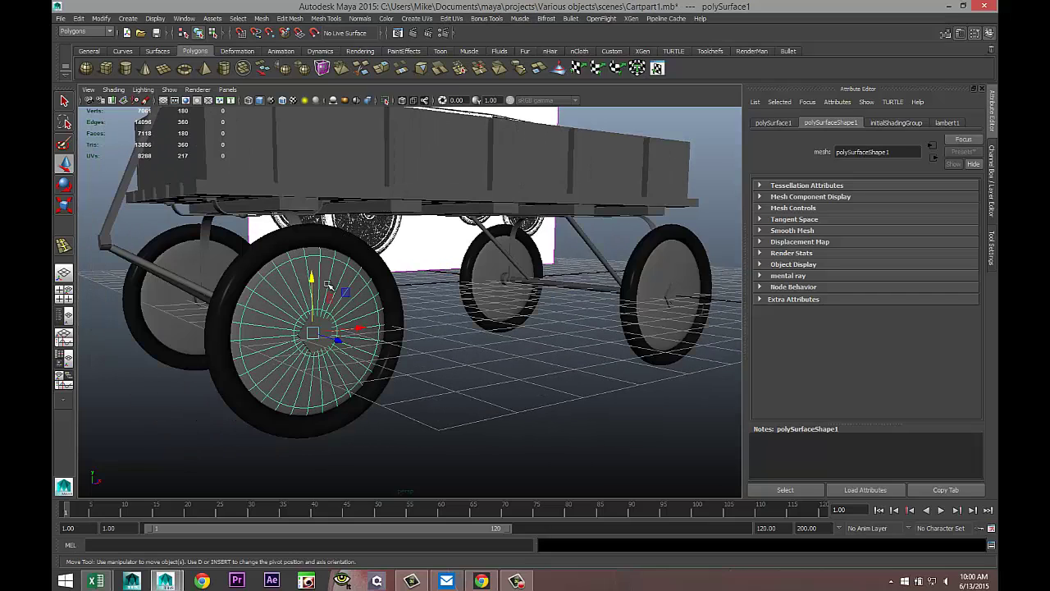
{"action": "left_click", "coordinate": [531, 296], "text": "shift"}
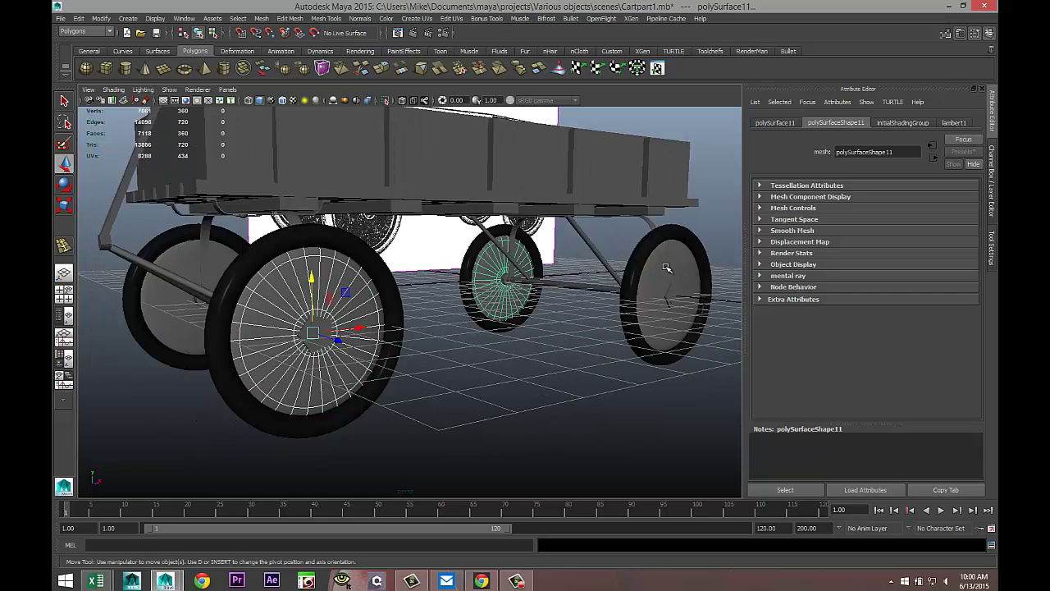
{"action": "left_click", "coordinate": [666, 268], "text": "shift"}
{"action": "left_click", "coordinate": [187, 261], "text": "shift"}
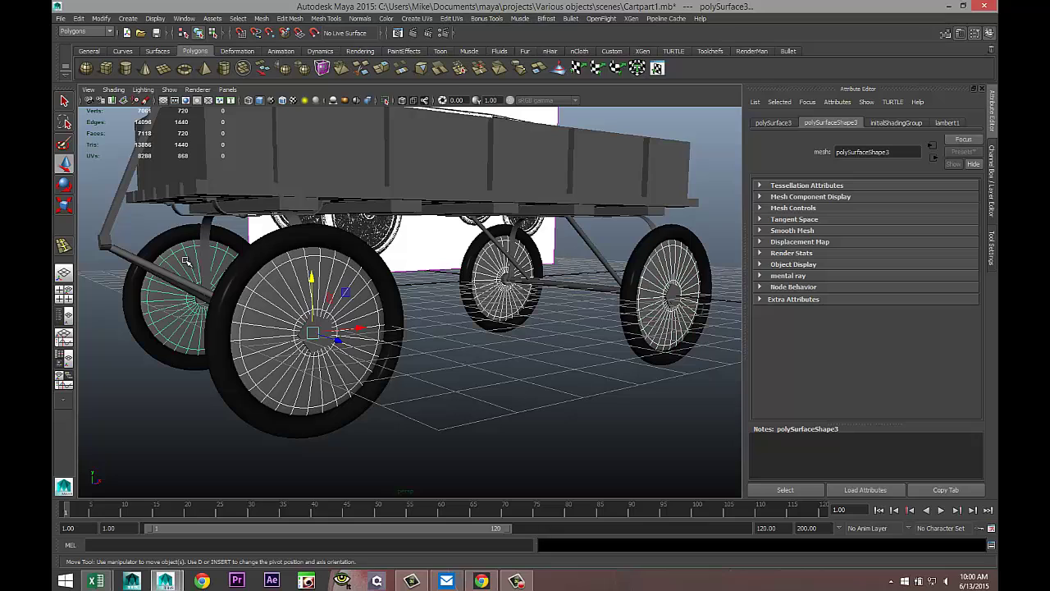
{"action": "right_click_drag", "start_coordinate": [282, 281], "coordinate": [302, 498]}
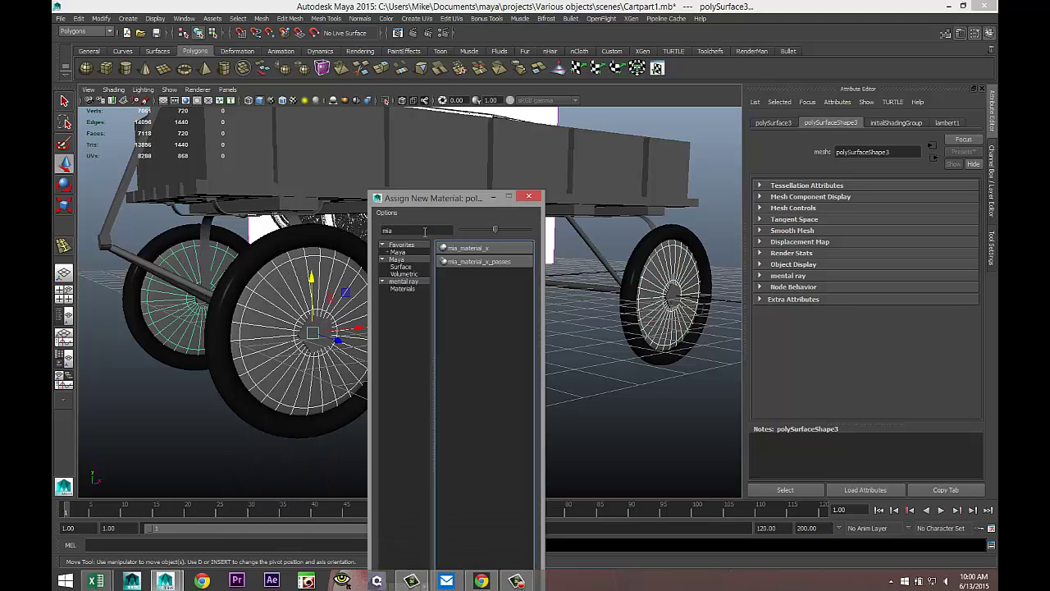
{"action": "type", "text": "blin"}
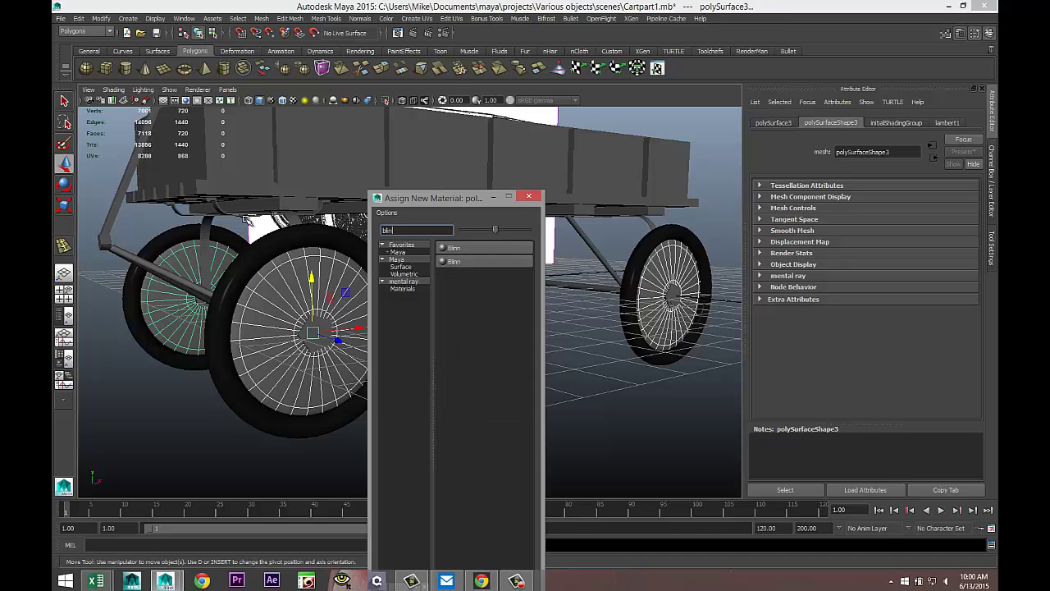
{"action": "left_click", "coordinate": [497, 250]}
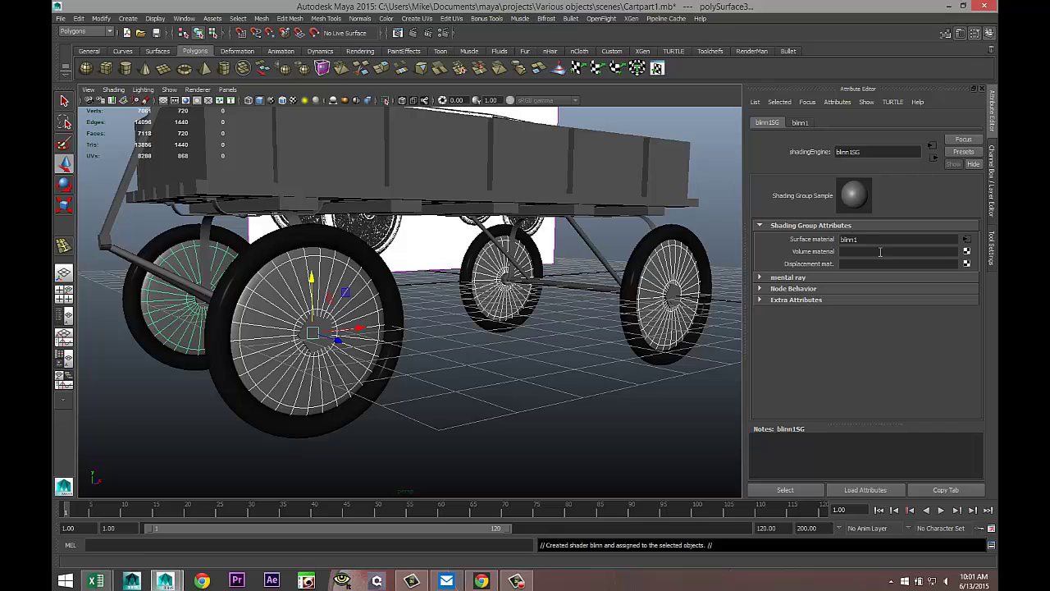
Set the wheel discs' Blinn colour to bright red and edit its reflectivity value.
{"action": "left_click", "coordinate": [801, 124]}
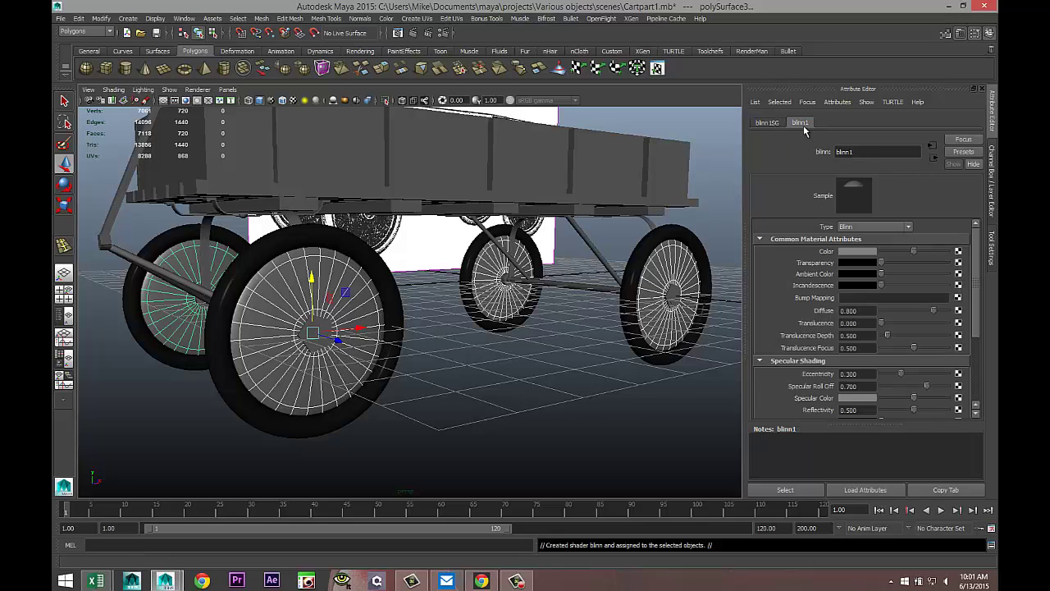
{"action": "left_click", "coordinate": [868, 251]}
{"action": "left_click", "coordinate": [827, 223]}
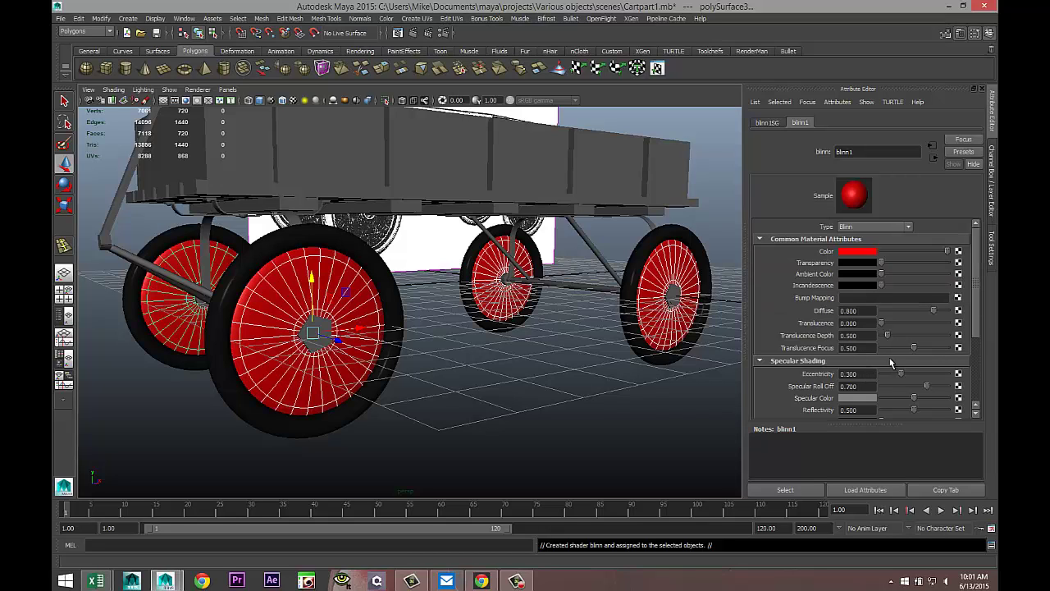
{"action": "left_click", "coordinate": [870, 410]}
{"action": "key", "text": "Return"}
Select the pentagonal hub plates on all four wheels and assign them a new mia_material_x material.
{"action": "left_click", "coordinate": [327, 324]}
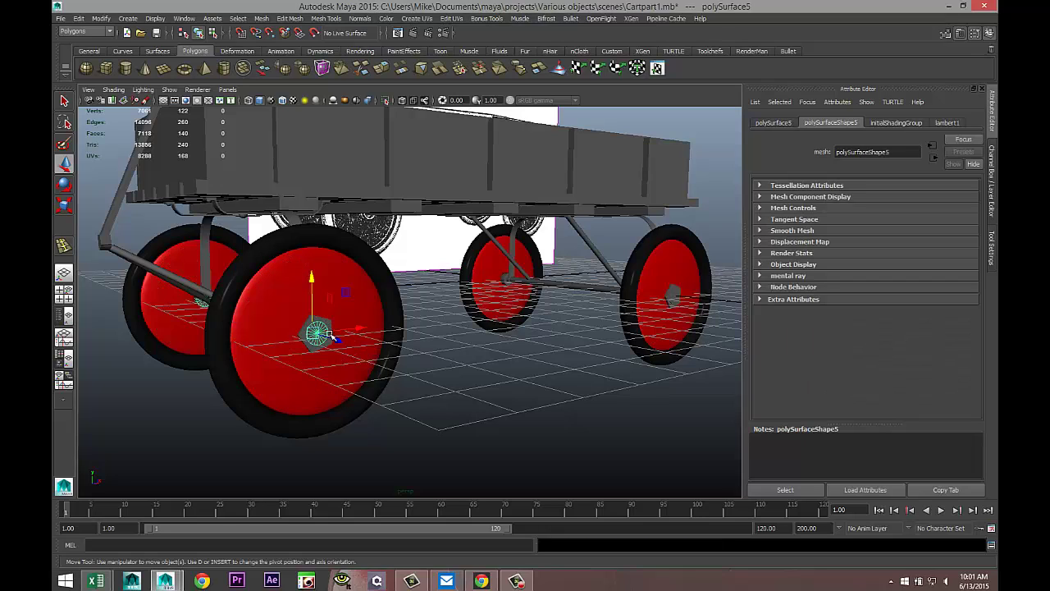
{"action": "left_click", "coordinate": [327, 352]}
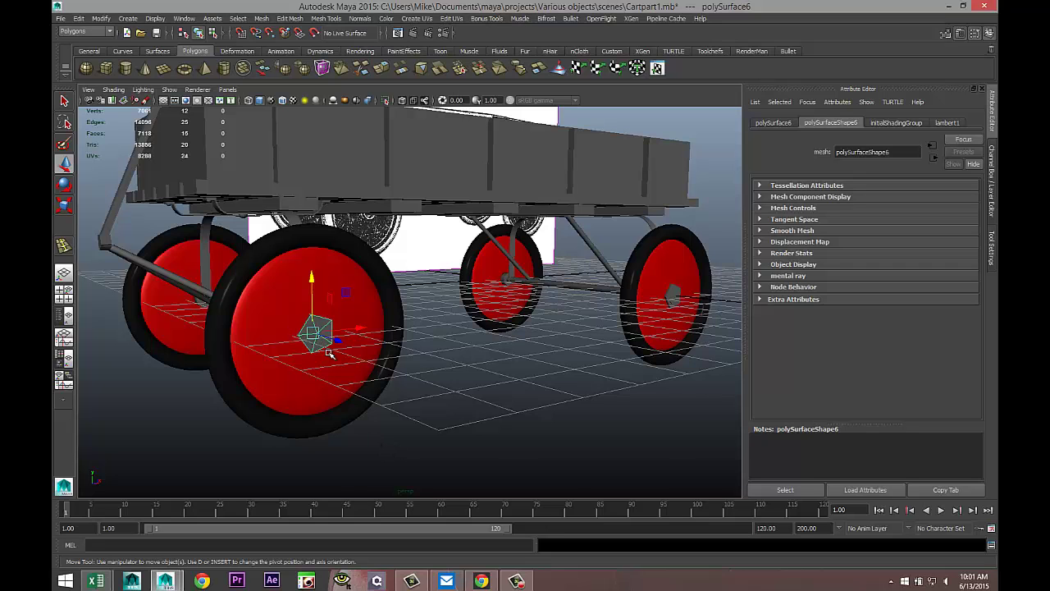
{"action": "scroll", "coordinate": [509, 432], "scroll_direction": "up", "scroll_amount": 2}
{"action": "middle_click_drag", "start_coordinate": [526, 426], "coordinate": [376, 442], "text": "alt"}
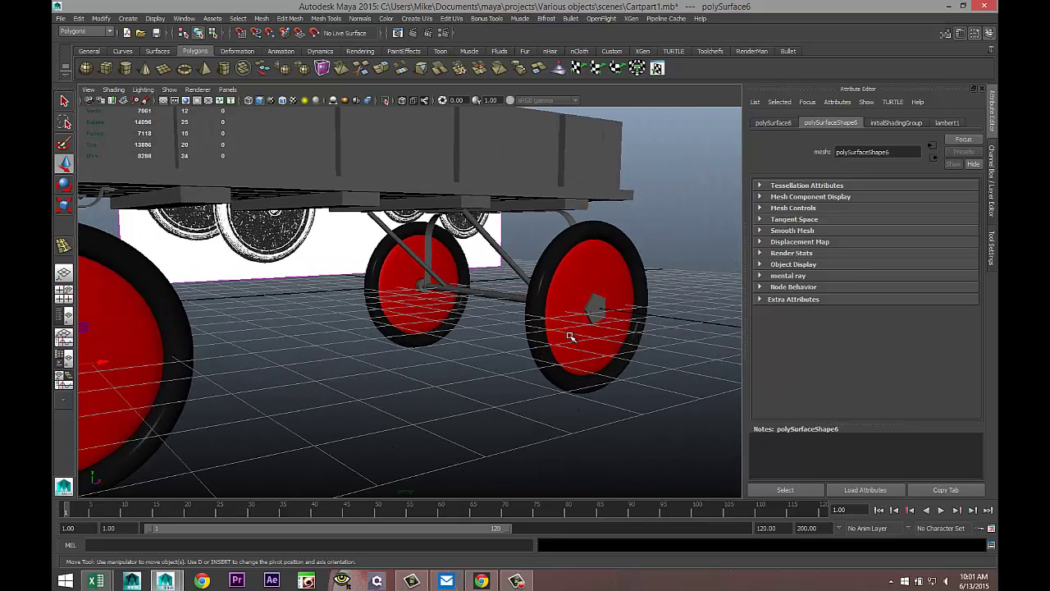
{"action": "left_click", "coordinate": [594, 319]}
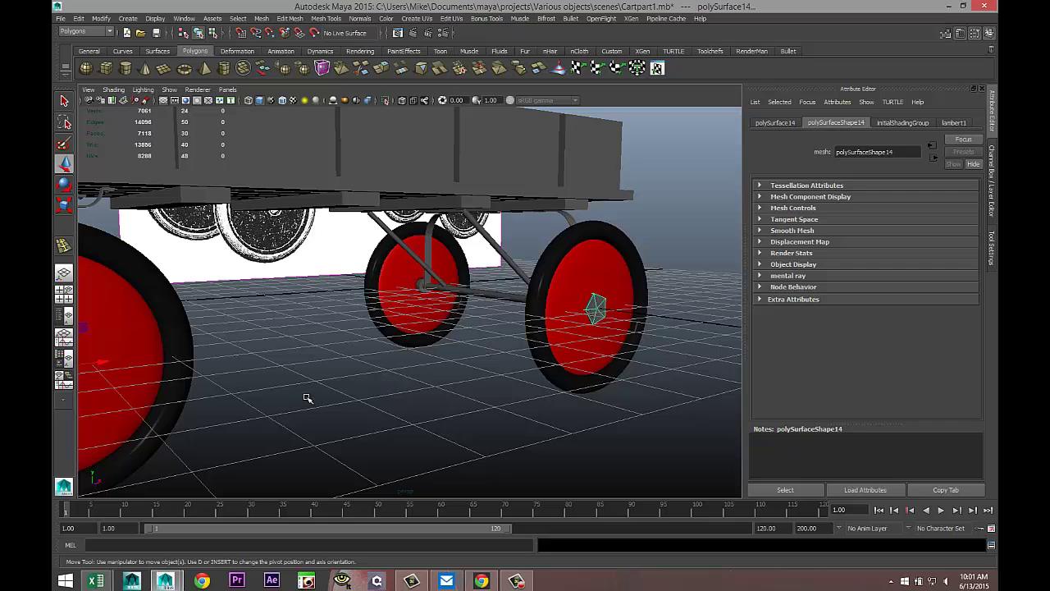
{"action": "left_click_drag", "start_coordinate": [305, 401], "coordinate": [451, 400], "text": "alt"}
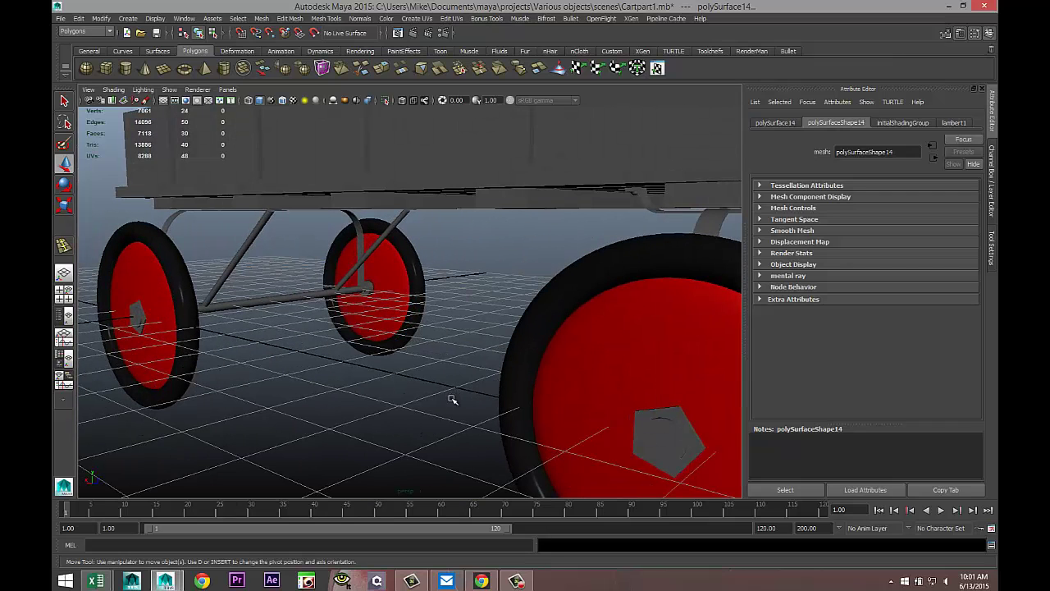
{"action": "left_click", "coordinate": [678, 412], "text": "shift"}
{"action": "left_click", "coordinate": [140, 305], "text": "shift"}
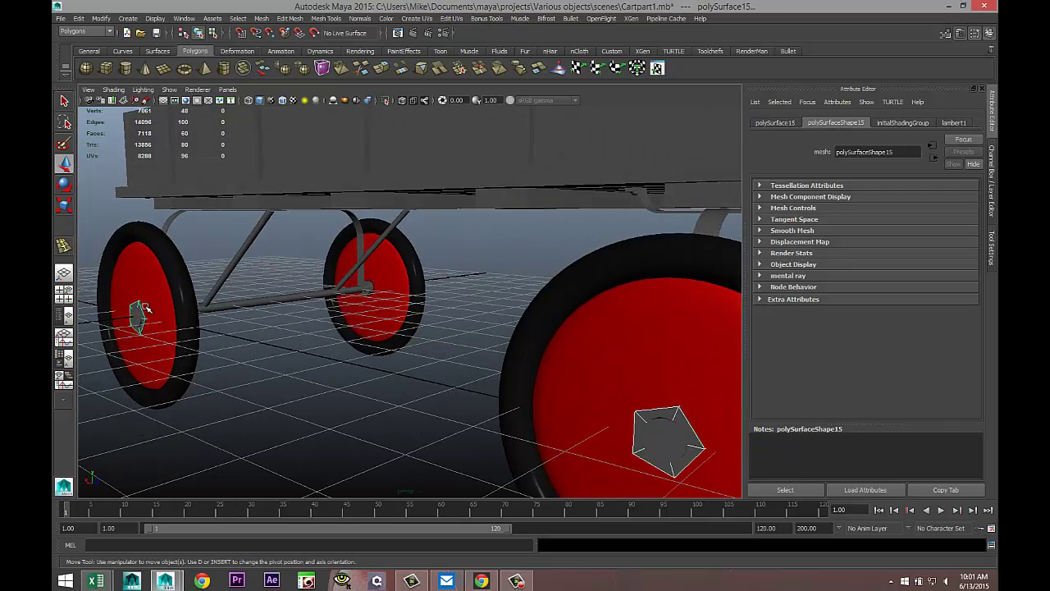
{"action": "left_click_drag", "start_coordinate": [355, 377], "coordinate": [454, 385], "text": "alt"}
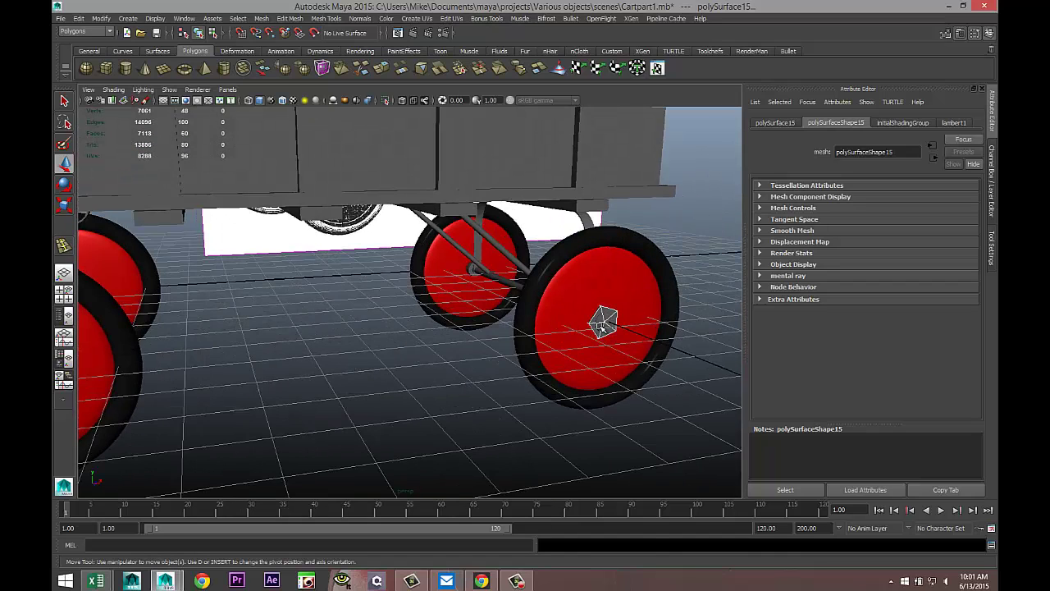
{"action": "right_click_drag", "start_coordinate": [604, 324], "coordinate": [587, 537]}
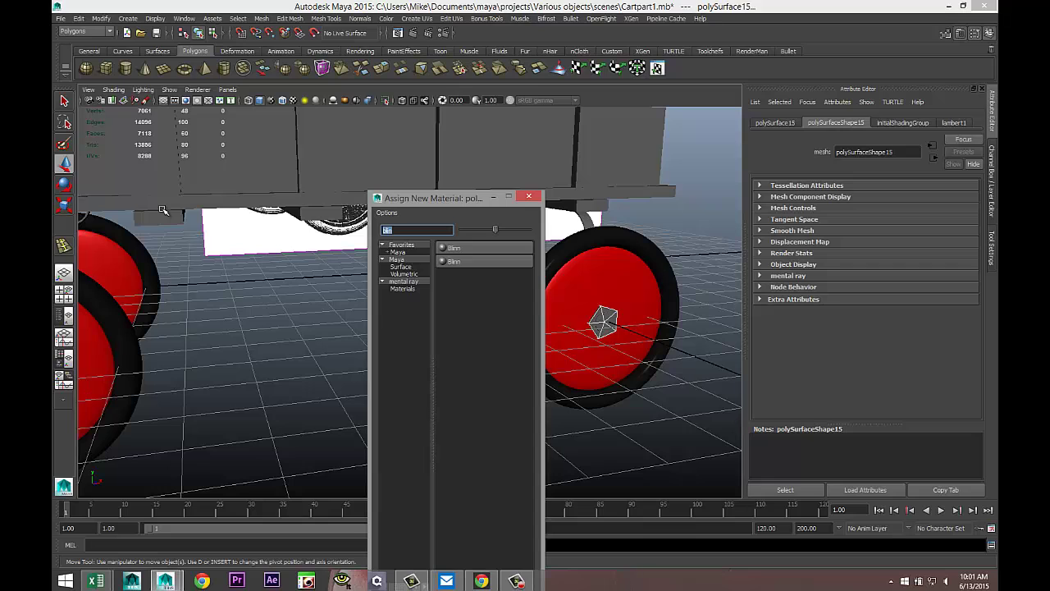
{"action": "type", "text": "mia"}
{"action": "left_click", "coordinate": [498, 246]}
Replace the hub plates' mia_material_x settings with the Chrome preset.
{"action": "left_click", "coordinate": [846, 123]}
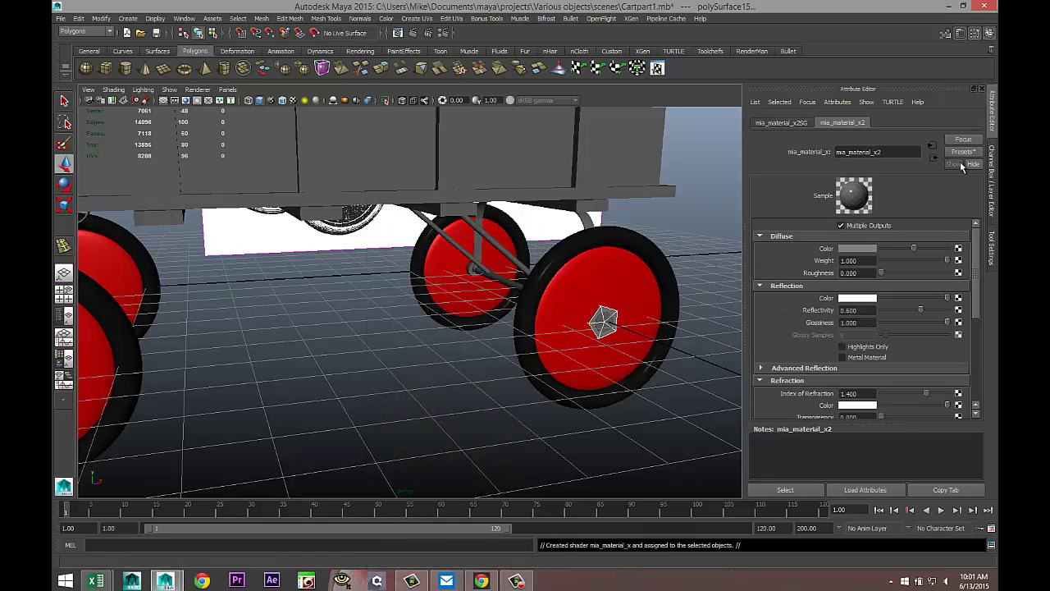
{"action": "left_click", "coordinate": [963, 152]}
{"action": "mouse_move", "coordinate": [948, 180]}
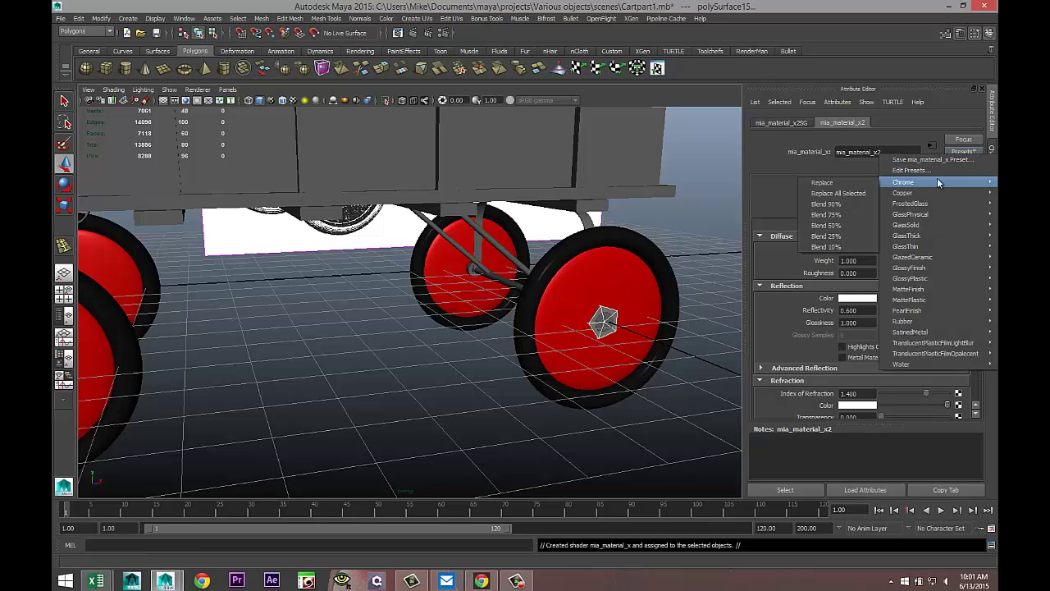
{"action": "left_click", "coordinate": [861, 182]}
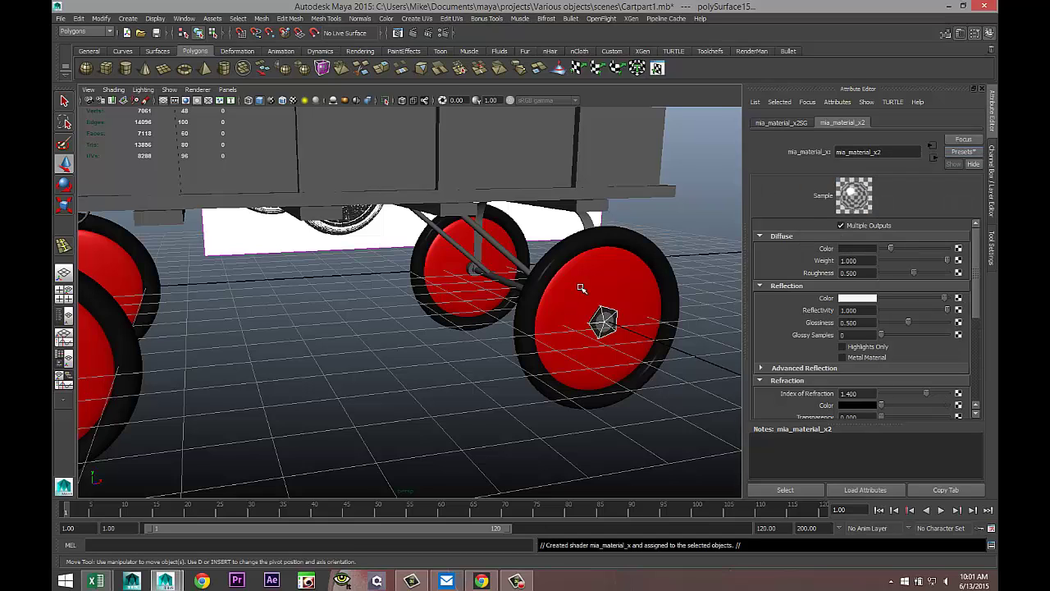
Select the front undercarriage metal parts: both handle struts, the axle, the brackets under the bed, and the curved wheel support.
{"action": "scroll", "coordinate": [484, 364], "scroll_direction": "down", "scroll_amount": 5}
{"action": "left_click_drag", "start_coordinate": [370, 379], "coordinate": [419, 370], "text": "alt"}
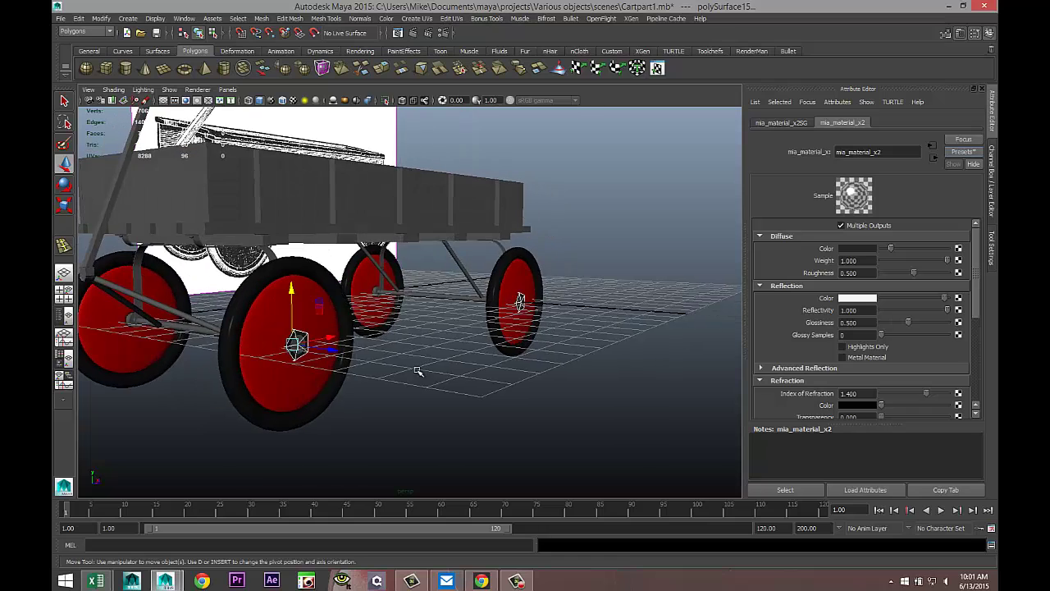
{"action": "middle_click_drag", "start_coordinate": [419, 370], "coordinate": [530, 396], "text": "alt"}
{"action": "left_click", "coordinate": [302, 339]}
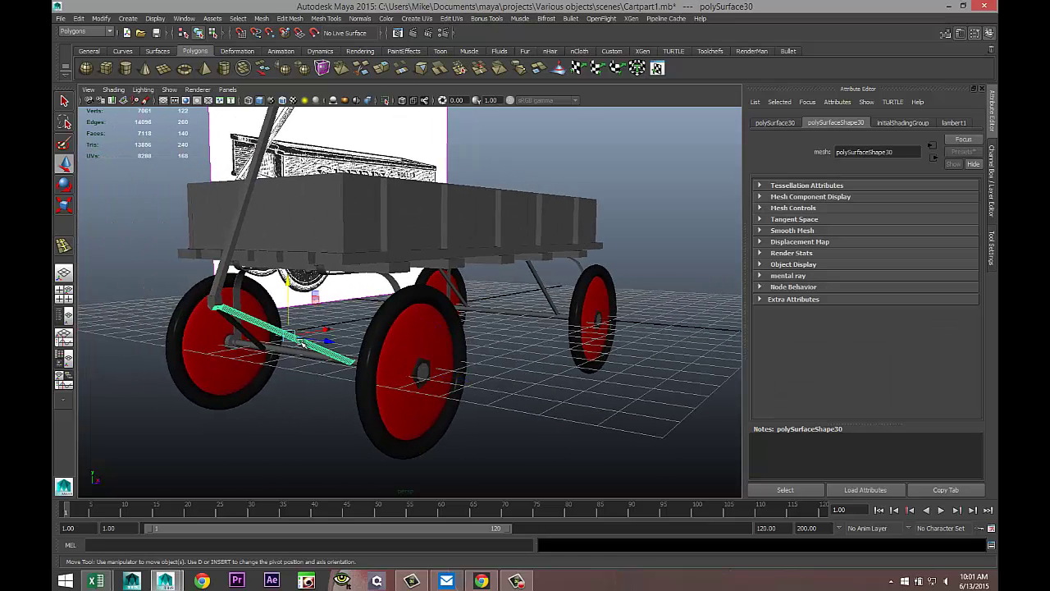
{"action": "left_click", "coordinate": [243, 334], "text": "shift"}
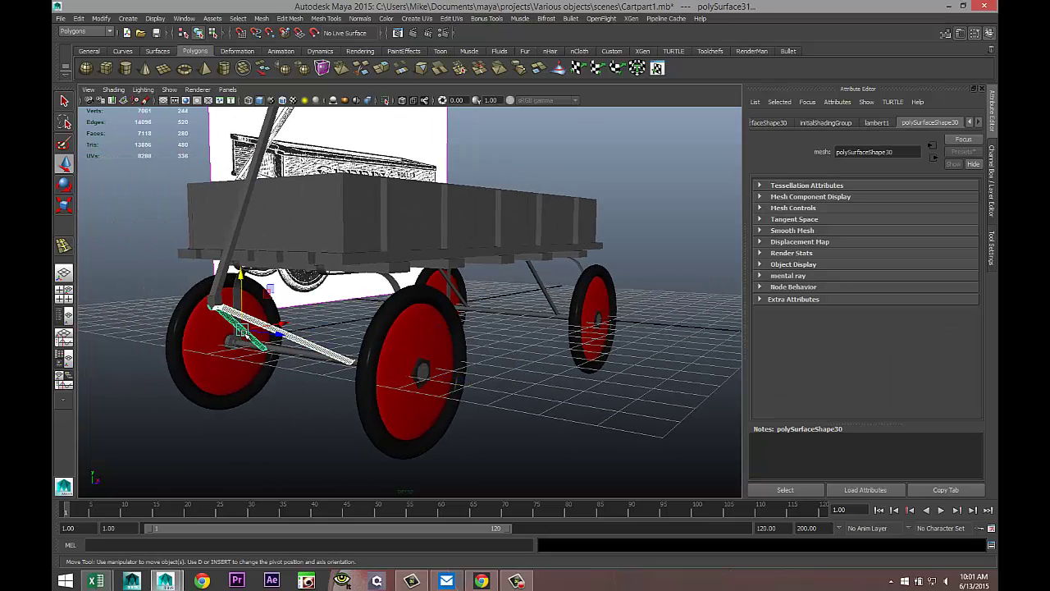
{"action": "left_click", "coordinate": [297, 355], "text": "shift"}
{"action": "left_click_drag", "start_coordinate": [532, 405], "coordinate": [264, 279], "text": "alt"}
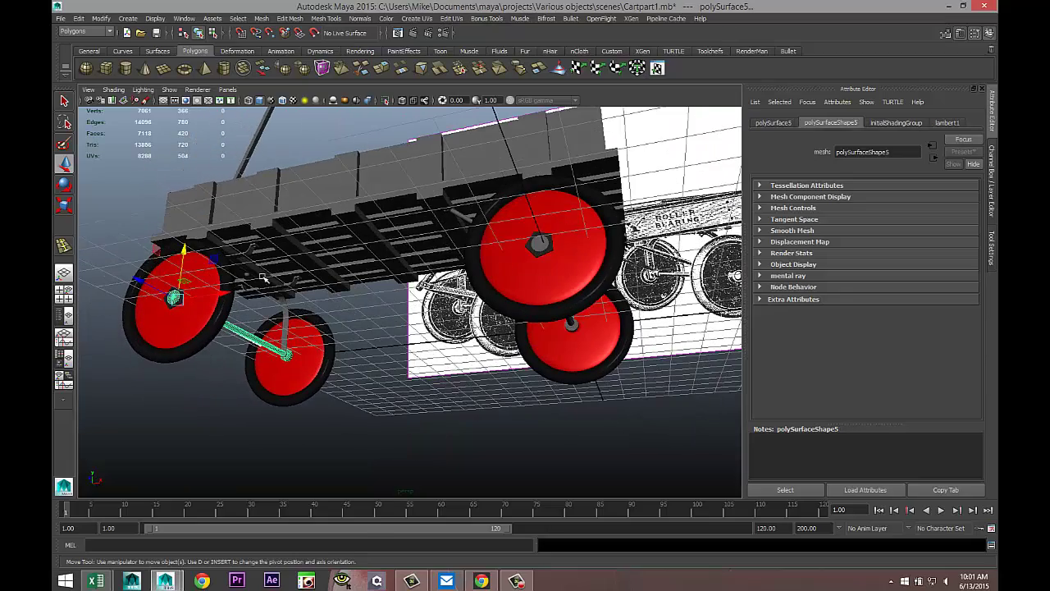
{"action": "left_click", "coordinate": [248, 252]}
{"action": "left_click_drag", "start_coordinate": [321, 327], "coordinate": [375, 373], "text": "alt"}
{"action": "left_click", "coordinate": [299, 382]}
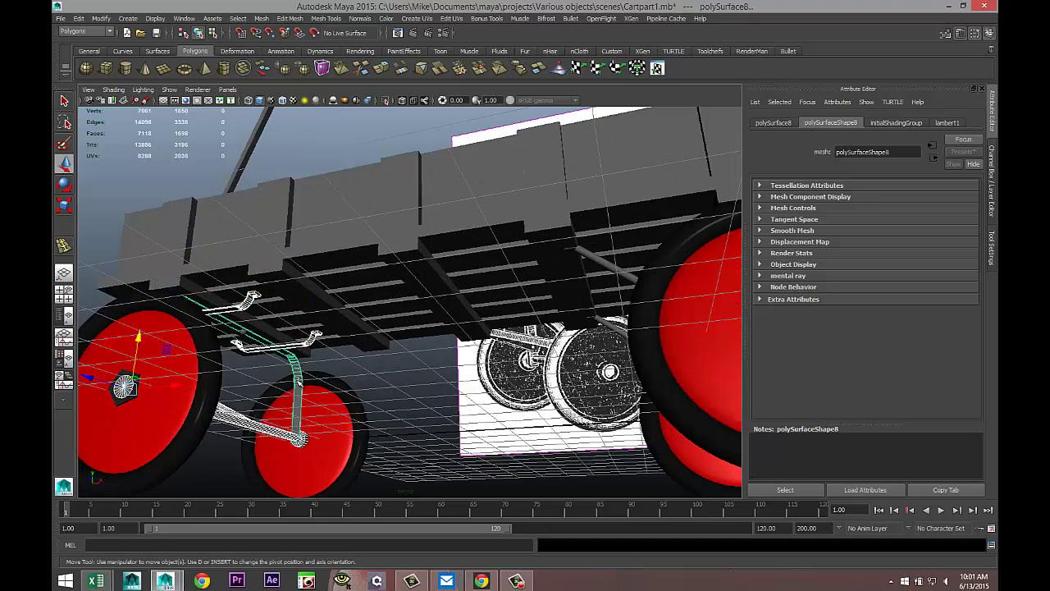
Add the rear undercarriage metal parts to the selection: both diagonal struts, the curved wheel support and the axle.
{"action": "left_click_drag", "start_coordinate": [513, 418], "coordinate": [693, 308], "text": "alt"}
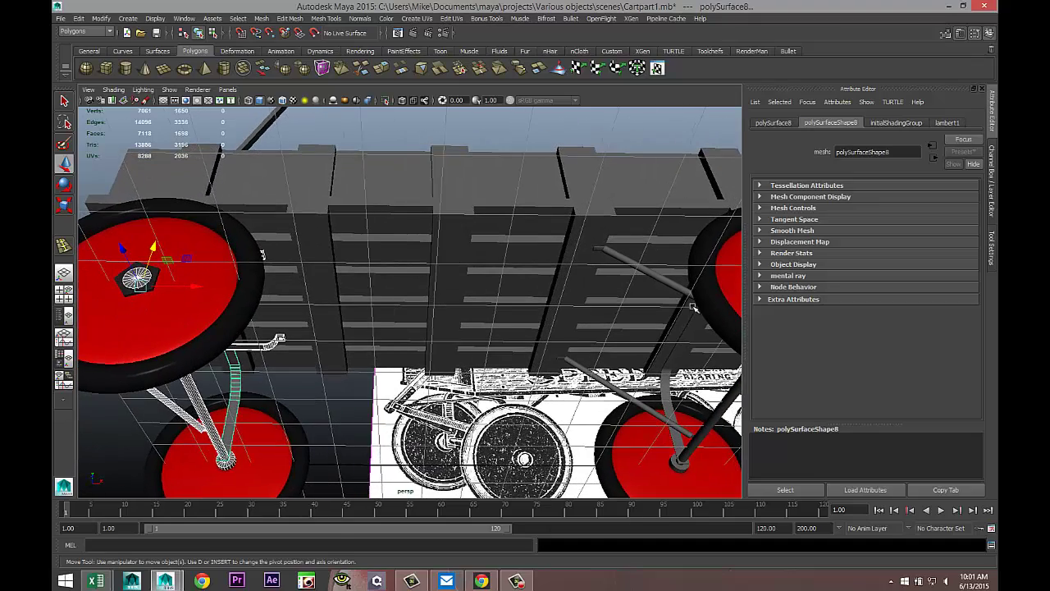
{"action": "left_click", "coordinate": [654, 271], "text": "shift"}
{"action": "left_click", "coordinate": [612, 384], "text": "shift"}
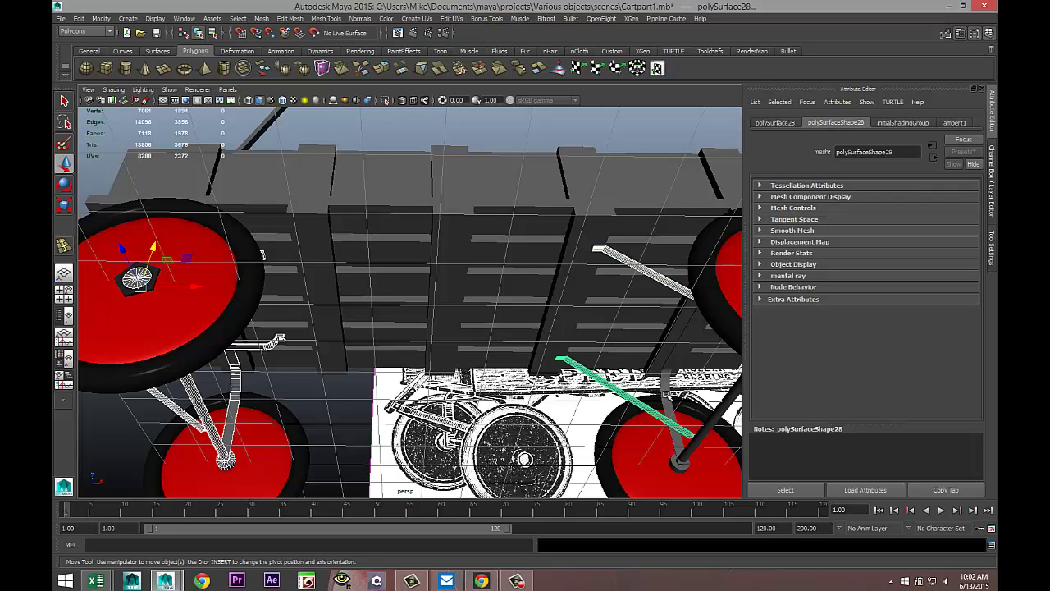
{"action": "left_click", "coordinate": [667, 396], "text": "shift"}
{"action": "scroll", "coordinate": [625, 402], "scroll_direction": "down", "scroll_amount": 3}
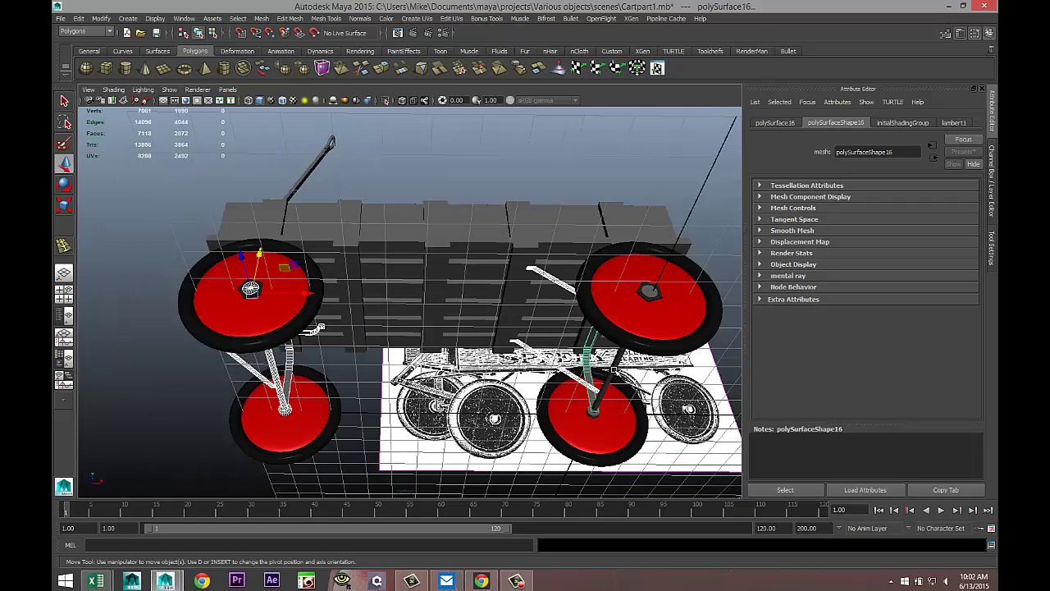
{"action": "left_click", "coordinate": [614, 371], "text": "shift"}
{"action": "left_click_drag", "start_coordinate": [433, 379], "coordinate": [508, 394], "text": "alt"}
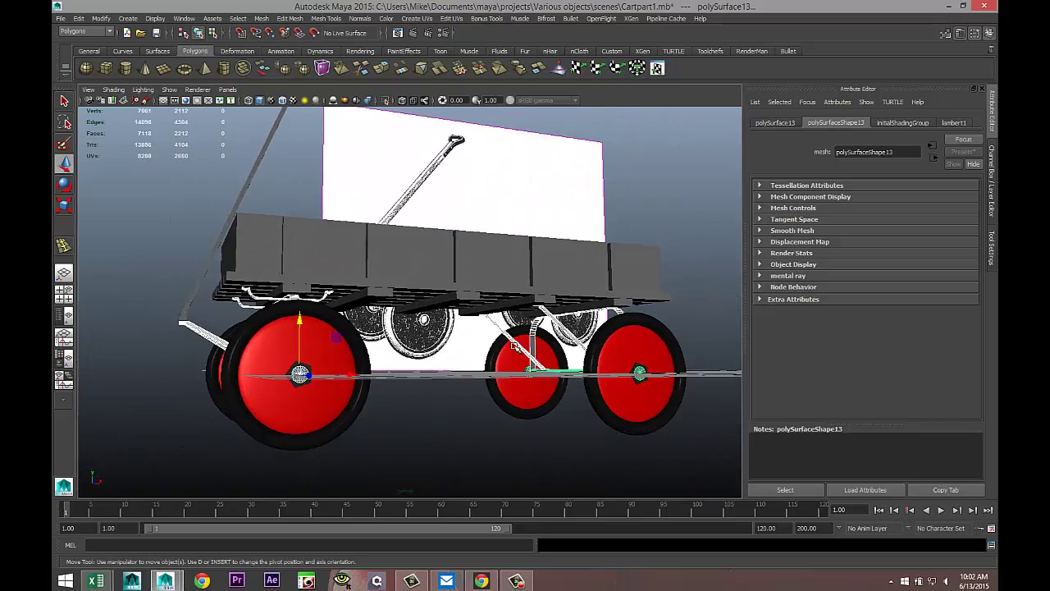
Assign a new Blinn material to all the selected hub and undercarriage metal parts.
{"action": "right_click_drag", "start_coordinate": [514, 346], "coordinate": [523, 546]}
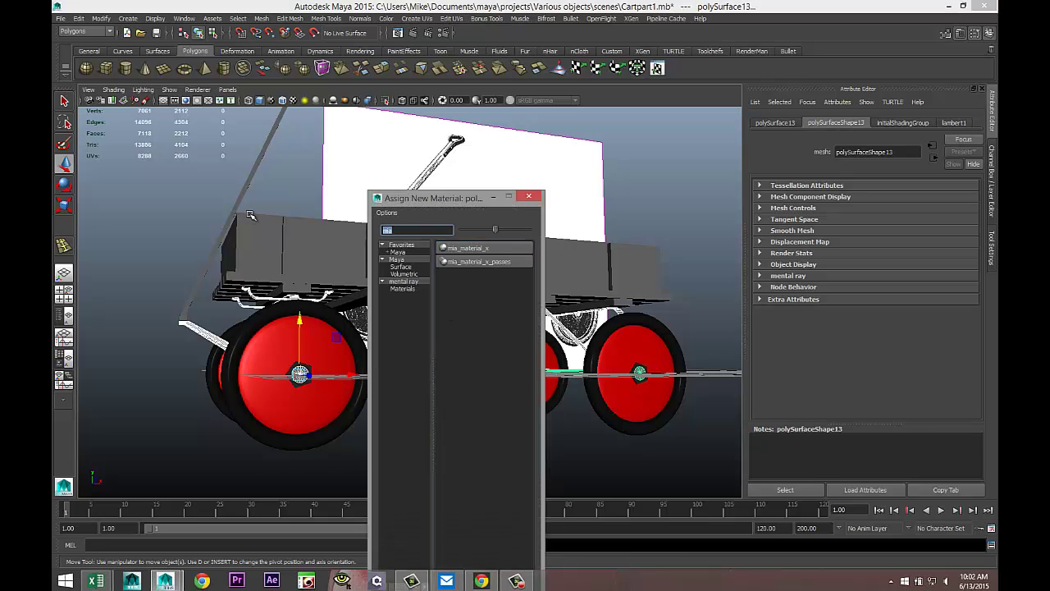
{"action": "type", "text": "blin"}
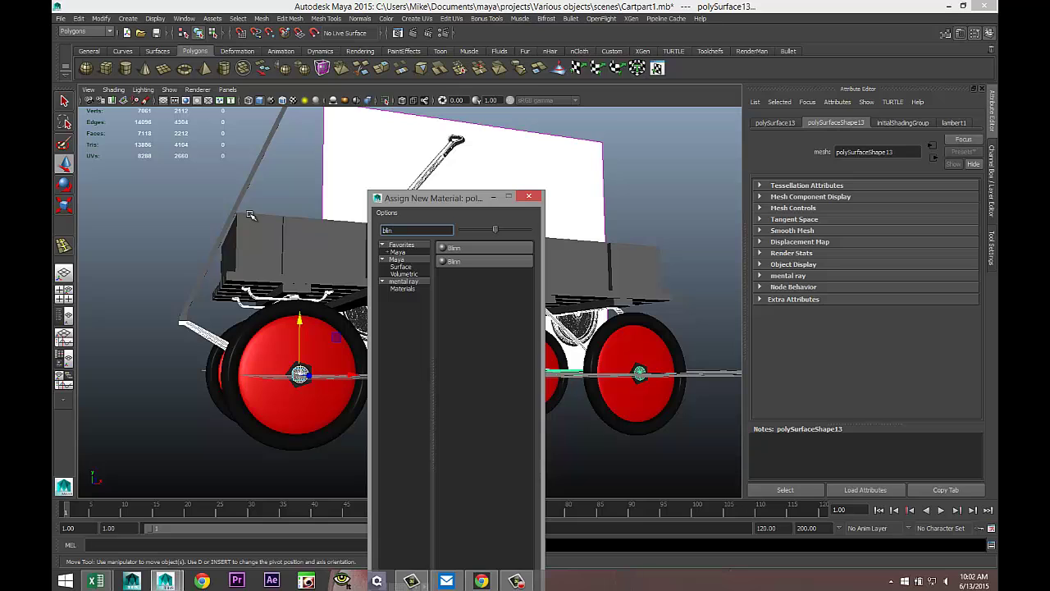
{"action": "left_click", "coordinate": [464, 251]}
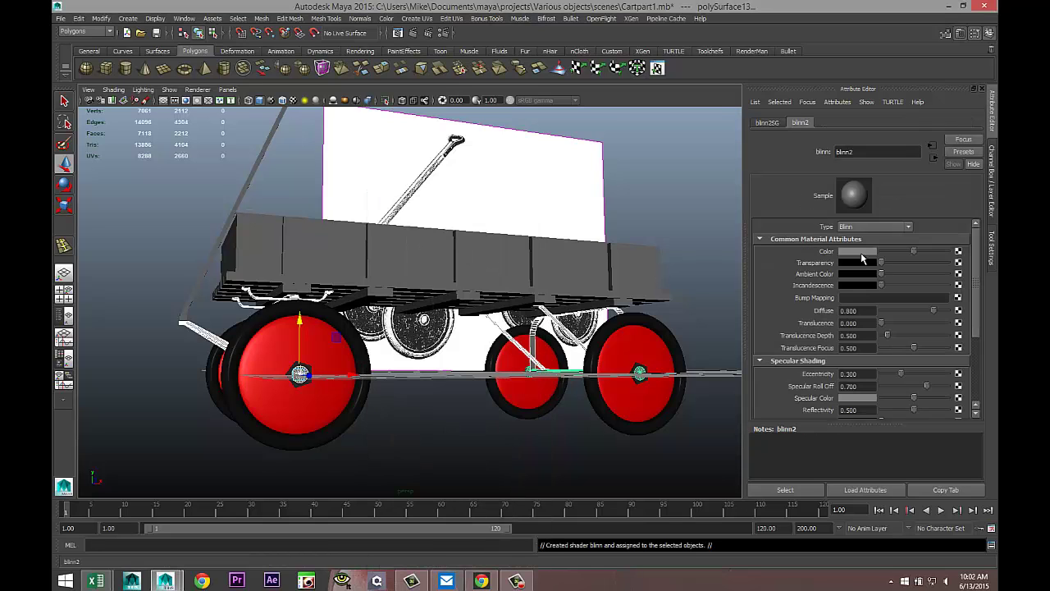
Set the metal parts' Blinn colour to black and its reflectivity to 0.8, then deselect the parts.
{"action": "left_click_drag", "start_coordinate": [913, 253], "coordinate": [871, 260]}
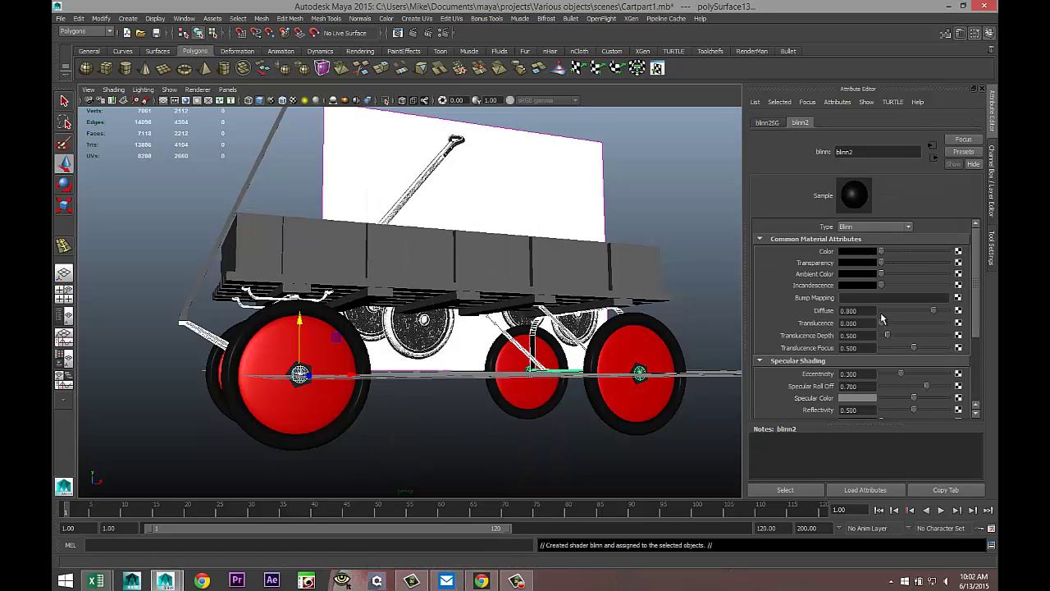
{"action": "scroll", "coordinate": [882, 319], "scroll_direction": "down", "scroll_amount": 3}
{"action": "left_click_drag", "start_coordinate": [872, 342], "coordinate": [747, 340]}
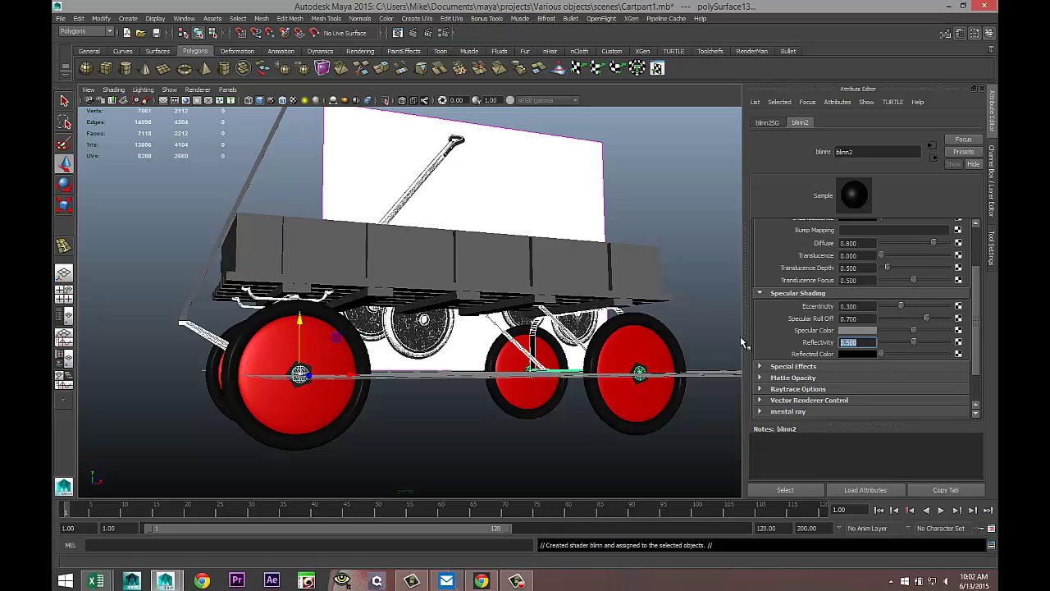
{"action": "type", "text": "0.8"}
{"action": "key", "text": "Return"}
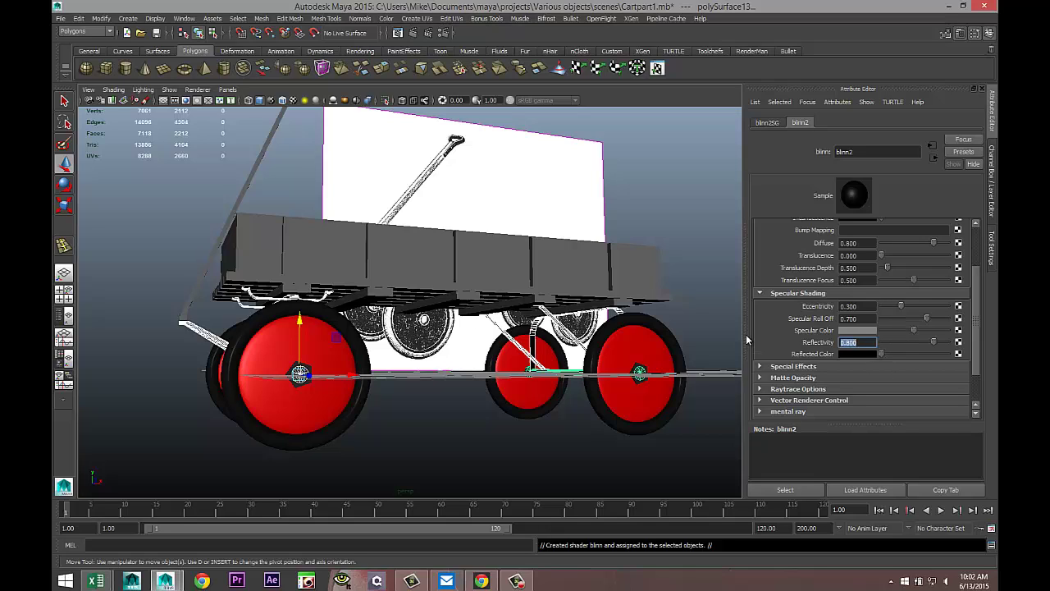
{"action": "left_click", "coordinate": [478, 409]}
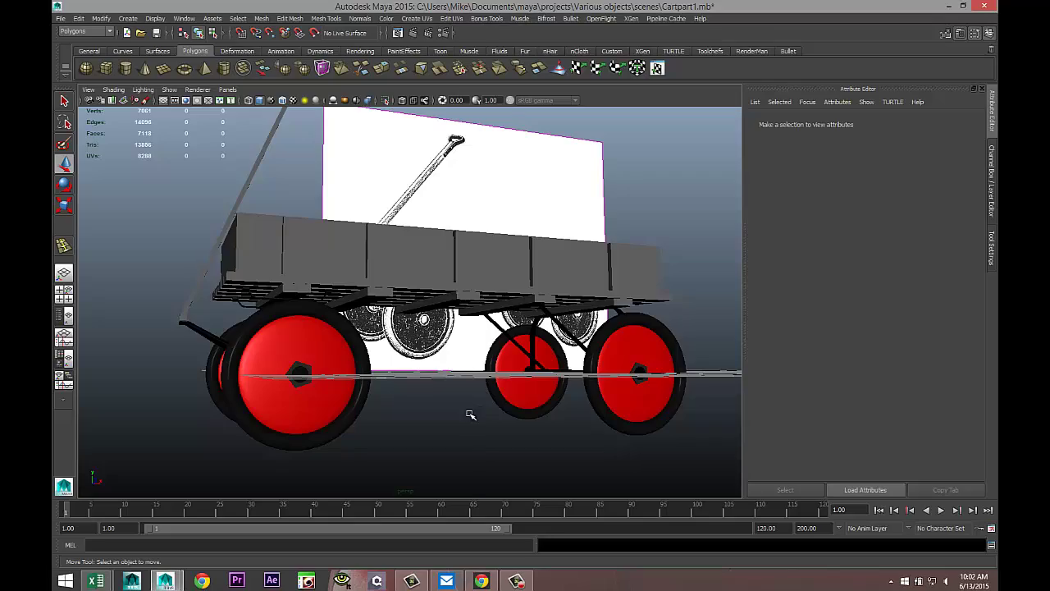
Select the grip at the upper end of the wagon's handle and assign it a new Blinn material.
{"action": "mouse_move", "coordinate": [472, 424]}
{"action": "left_mouse_down", "text": "alt"}
{"action": "mouse_move", "coordinate": [497, 434]}
{"action": "mouse_move", "coordinate": [539, 425]}
{"action": "mouse_move", "coordinate": [550, 441]}
{"action": "mouse_move", "coordinate": [561, 358]}
{"action": "mouse_move", "coordinate": [546, 389]}
{"action": "mouse_move", "coordinate": [491, 418]}
{"action": "mouse_move", "coordinate": [467, 413]}
{"action": "mouse_move", "coordinate": [457, 429]}
{"action": "left_mouse_up", "text": "alt"}
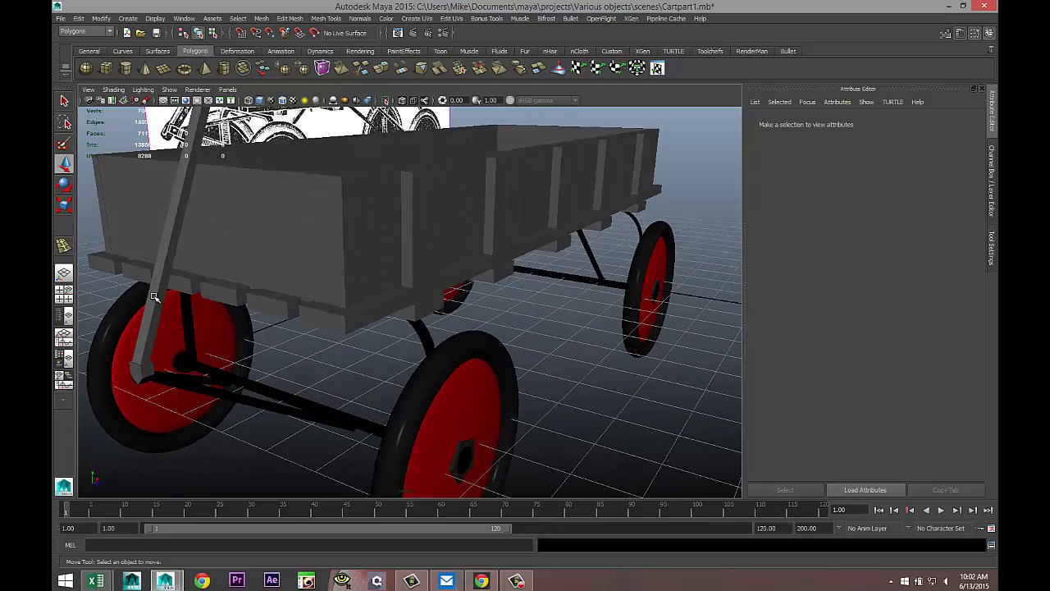
{"action": "middle_click_drag", "start_coordinate": [170, 298], "coordinate": [279, 500], "text": "alt"}
{"action": "scroll", "coordinate": [432, 308], "scroll_direction": "down", "scroll_amount": 5}
{"action": "middle_click_drag", "start_coordinate": [434, 307], "coordinate": [427, 354], "text": "alt"}
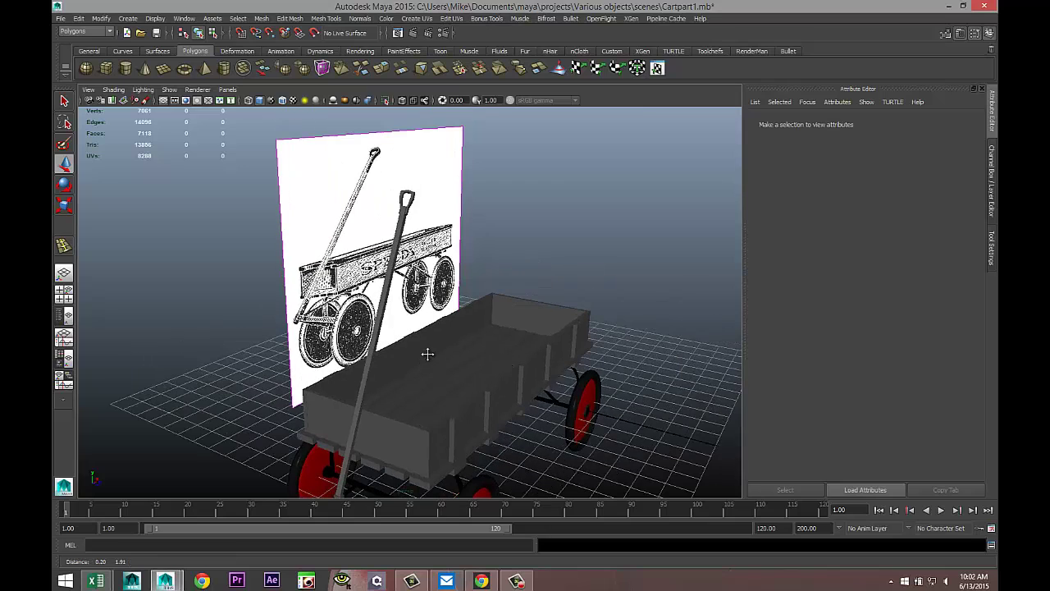
{"action": "left_click", "coordinate": [408, 199]}
{"action": "key", "text": "w"}
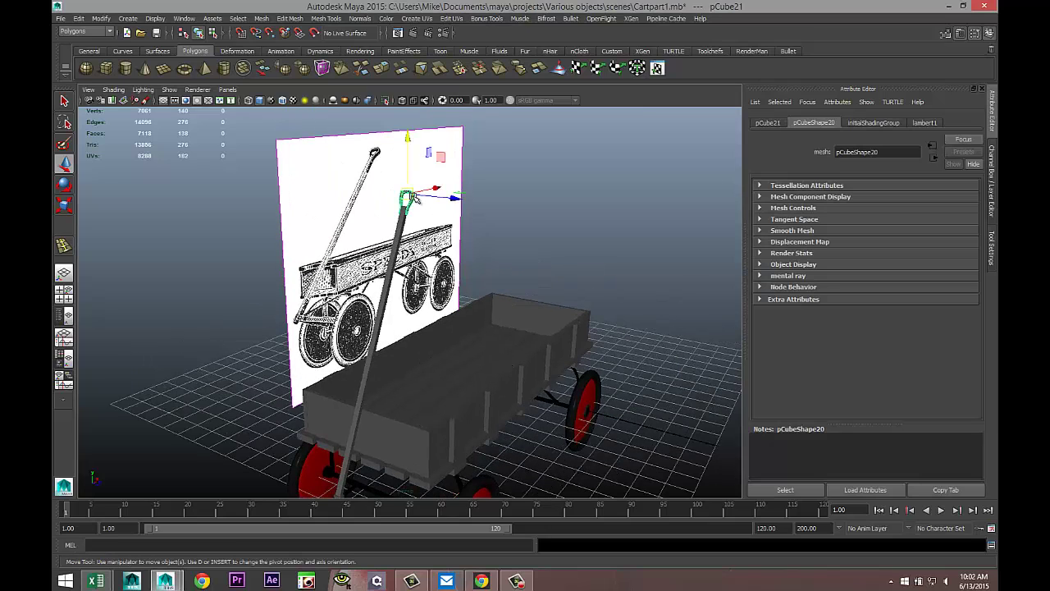
{"action": "right_click_drag", "start_coordinate": [413, 197], "coordinate": [435, 414]}
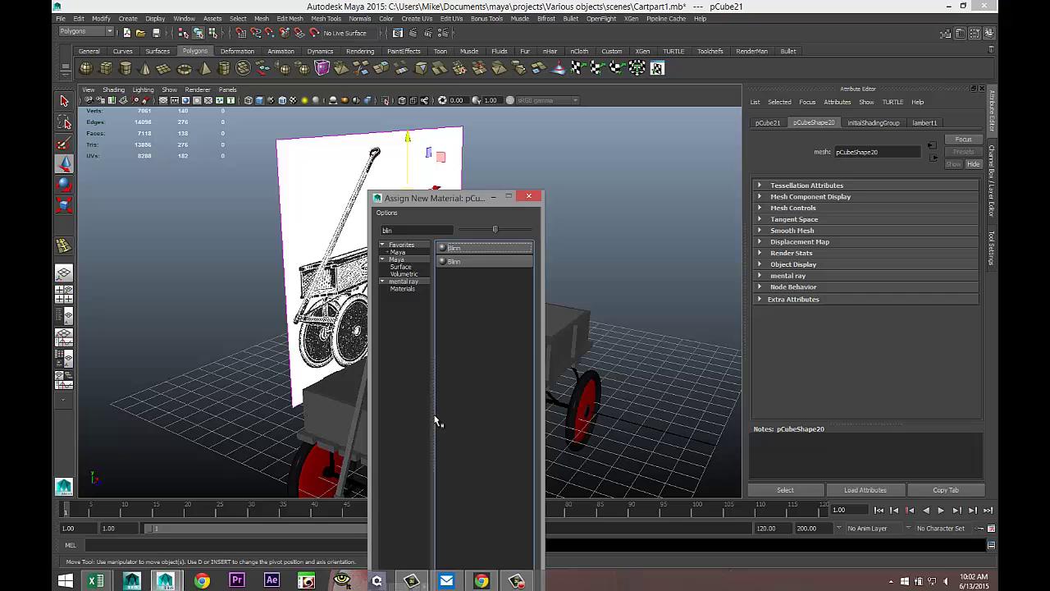
{"action": "left_click", "coordinate": [473, 248]}
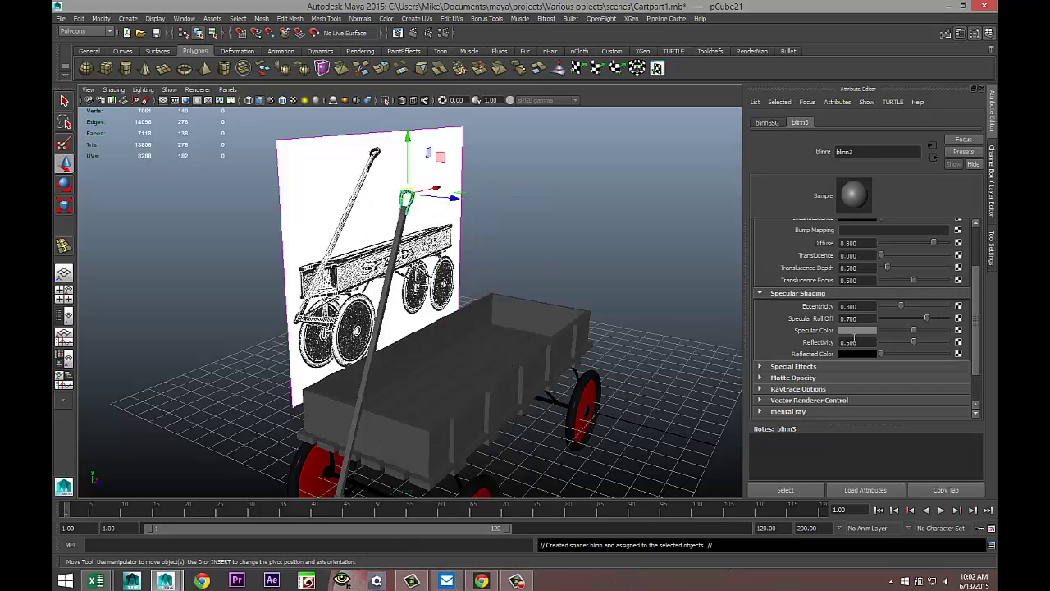
Set the handle grip's Blinn colour to the red already in the colour history and deselect the grip.
{"action": "scroll", "coordinate": [854, 338], "scroll_direction": "up", "scroll_amount": 3}
{"action": "left_click", "coordinate": [857, 251]}
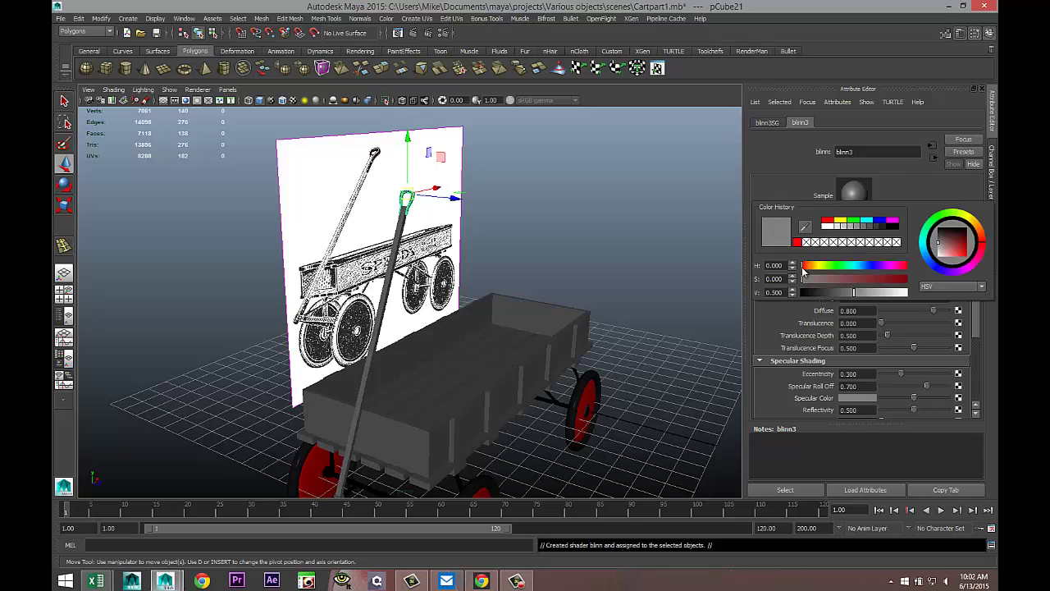
{"action": "left_click", "coordinate": [798, 242]}
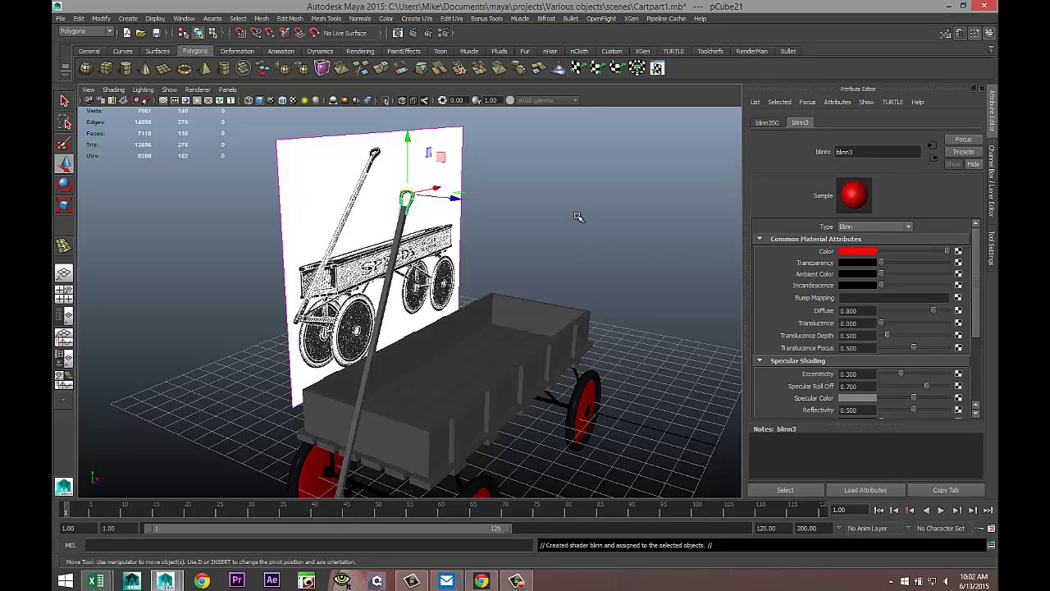
{"action": "left_click", "coordinate": [584, 256]}
{"action": "scroll", "coordinate": [584, 318], "scroll_direction": "down", "scroll_amount": 5}
{"action": "scroll", "coordinate": [583, 318], "scroll_direction": "up", "scroll_amount": 5}
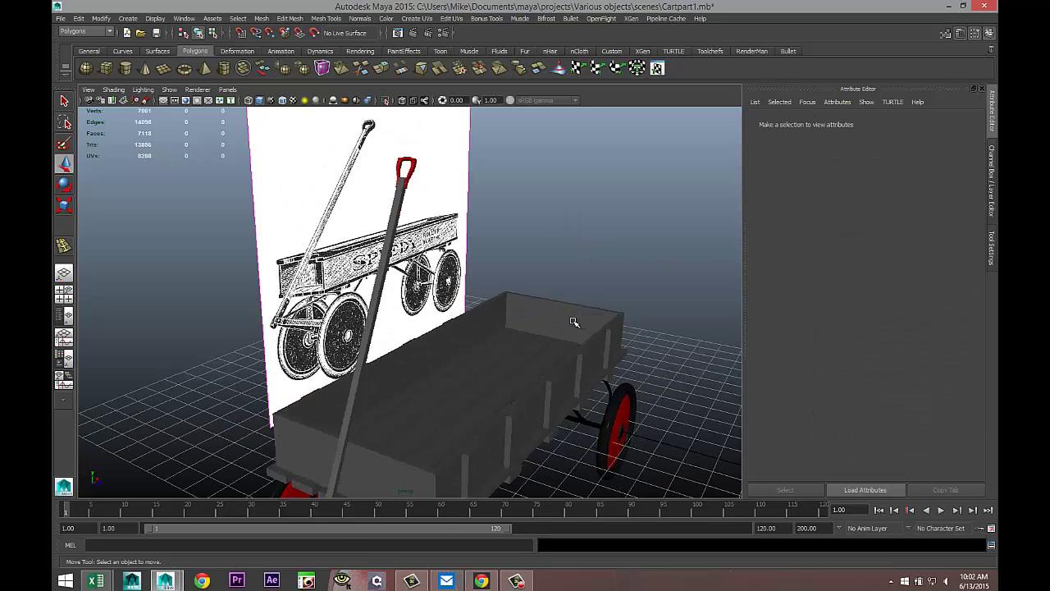
Select the long side board of the wagon bed facing the view and apply planar UV mapping to it.
{"action": "left_click_drag", "start_coordinate": [563, 347], "coordinate": [502, 380], "text": "alt"}
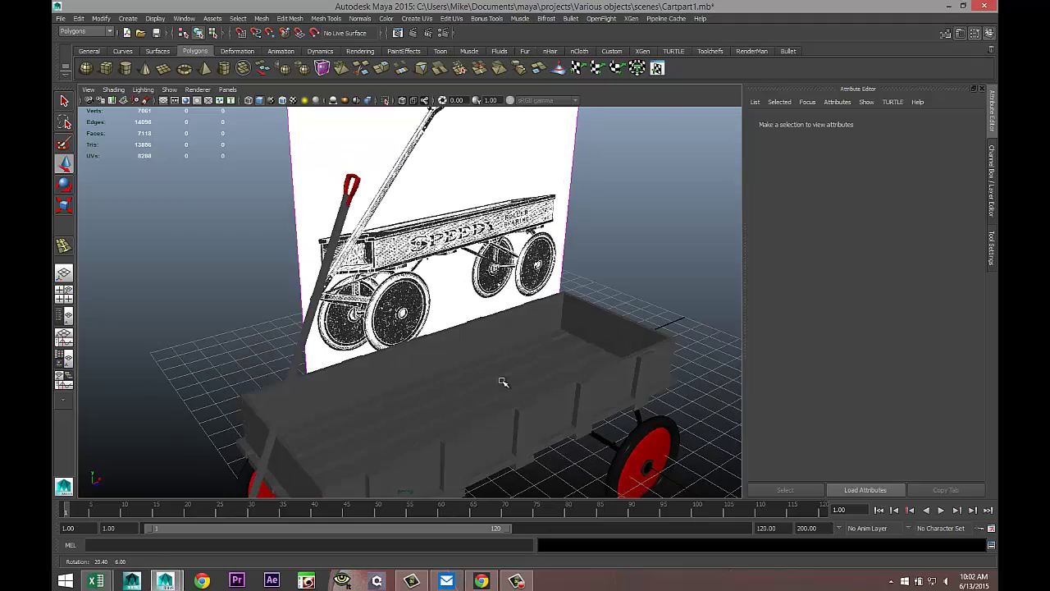
{"action": "right_click_drag", "start_coordinate": [502, 380], "coordinate": [509, 290], "text": "alt"}
{"action": "scroll", "coordinate": [508, 290], "scroll_direction": "up", "scroll_amount": 2}
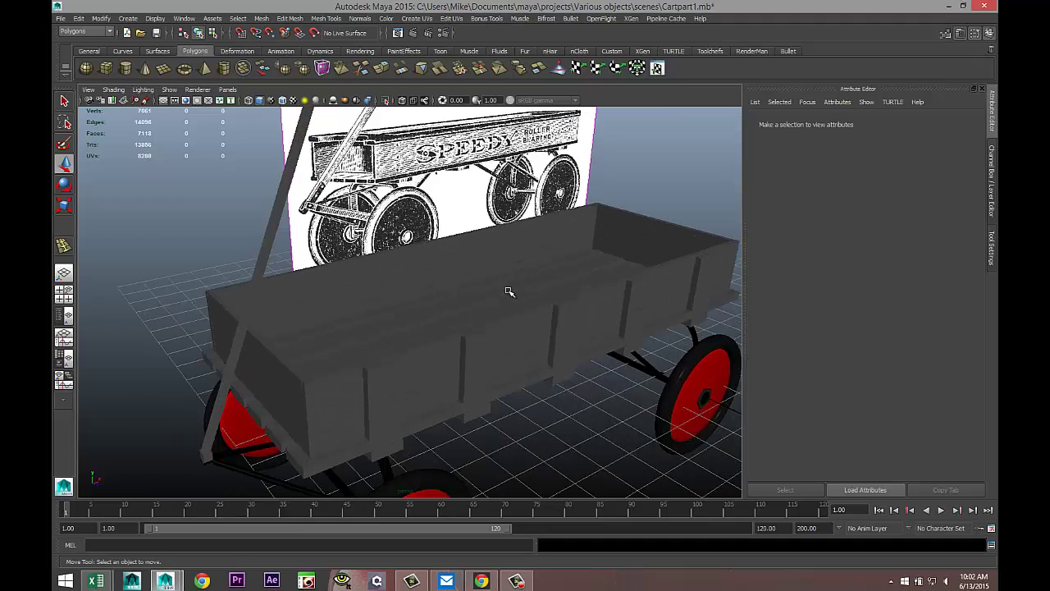
{"action": "mouse_move", "coordinate": [490, 305]}
{"action": "left_mouse_down", "text": "alt"}
{"action": "mouse_move", "coordinate": [452, 284]}
{"action": "mouse_move", "coordinate": [476, 291]}
{"action": "left_mouse_up", "text": "alt"}
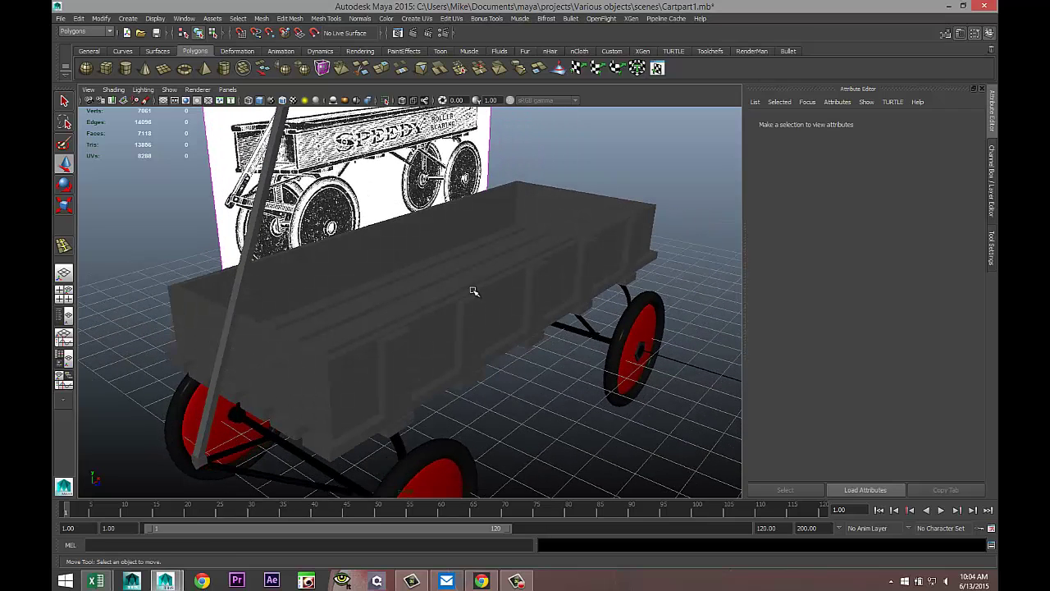
{"action": "left_click", "coordinate": [358, 379]}
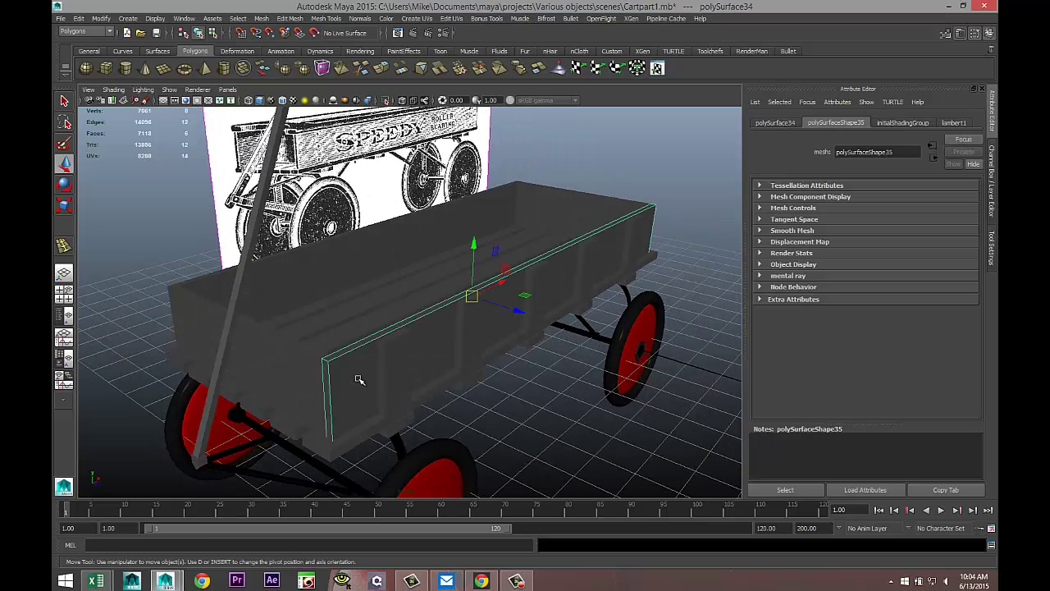
{"action": "left_click", "coordinate": [419, 19]}
{"action": "left_click", "coordinate": [441, 35]}
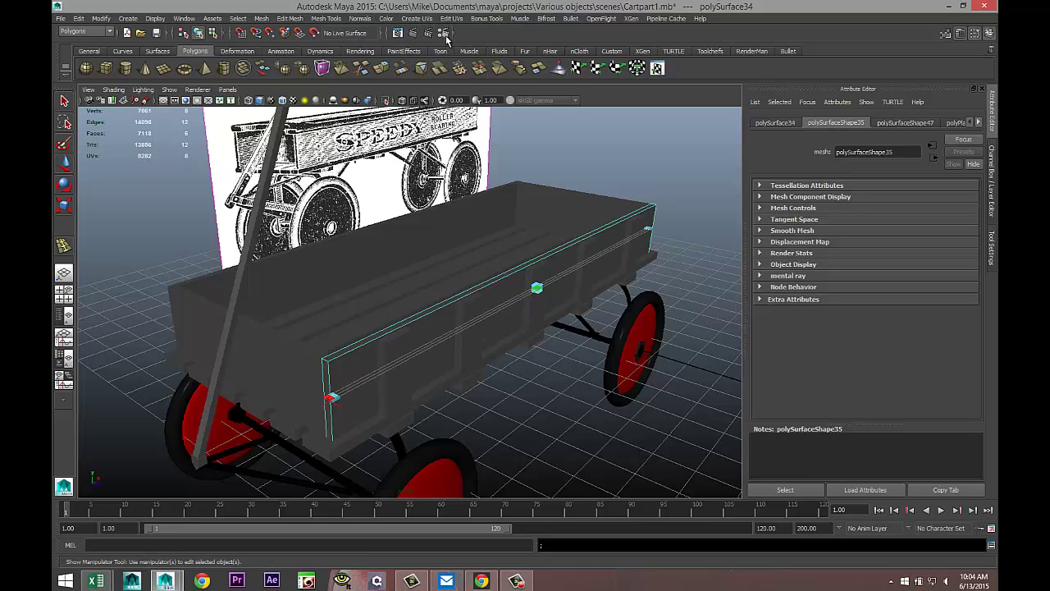
Assign a new Blinn material to the side board and set its reflectivity to 0.3.
{"action": "left_click_drag", "start_coordinate": [513, 369], "coordinate": [378, 300], "text": "alt"}
{"action": "right_click_drag", "start_coordinate": [378, 299], "coordinate": [399, 513]}
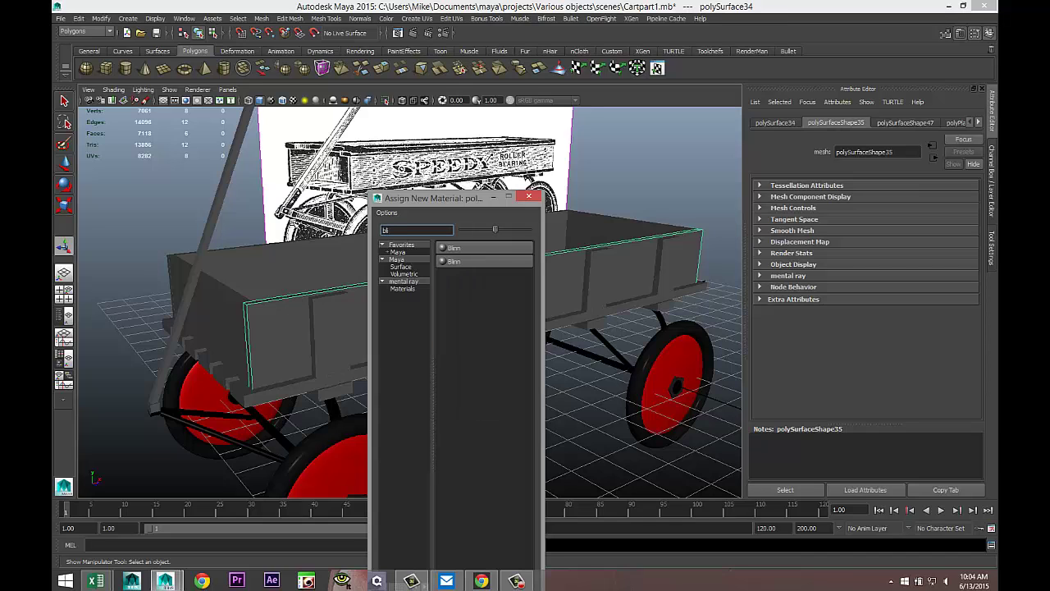
{"action": "left_click", "coordinate": [480, 247]}
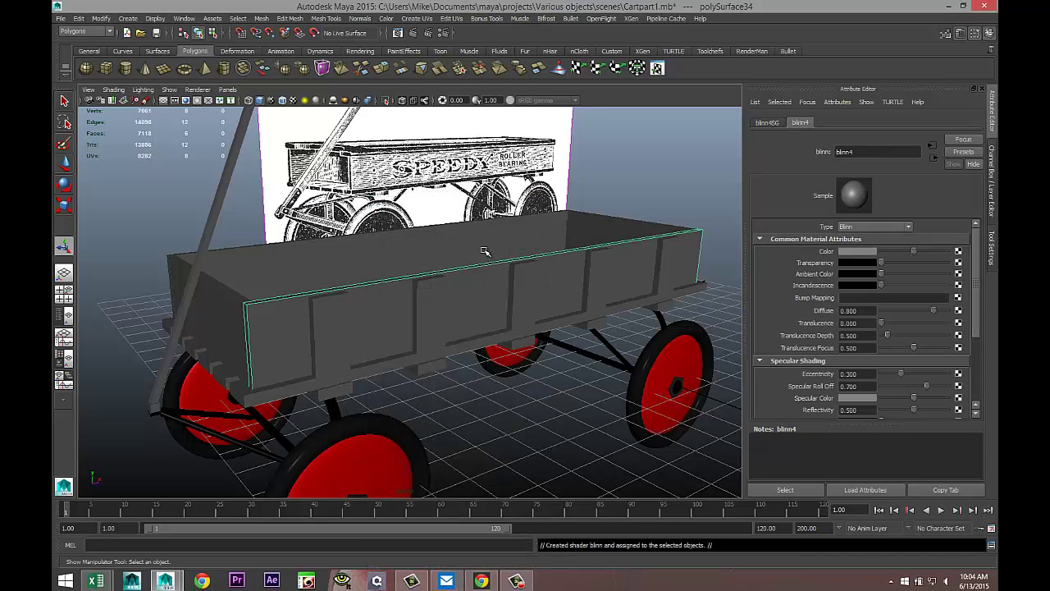
{"action": "left_click", "coordinate": [872, 410]}
{"action": "type", "text": "0.3"}
{"action": "key", "text": "Return"}
Map a file texture using wood.jpg from the Desktop to the side board's Blinn colour and turn on textured display.
{"action": "left_click", "coordinate": [959, 252]}
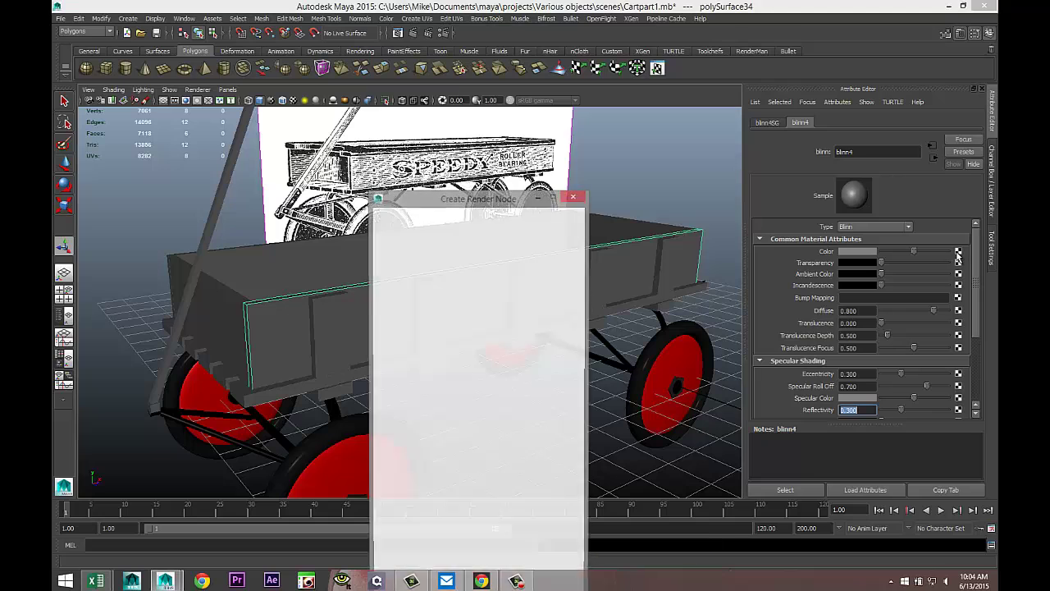
{"action": "left_click", "coordinate": [505, 290]}
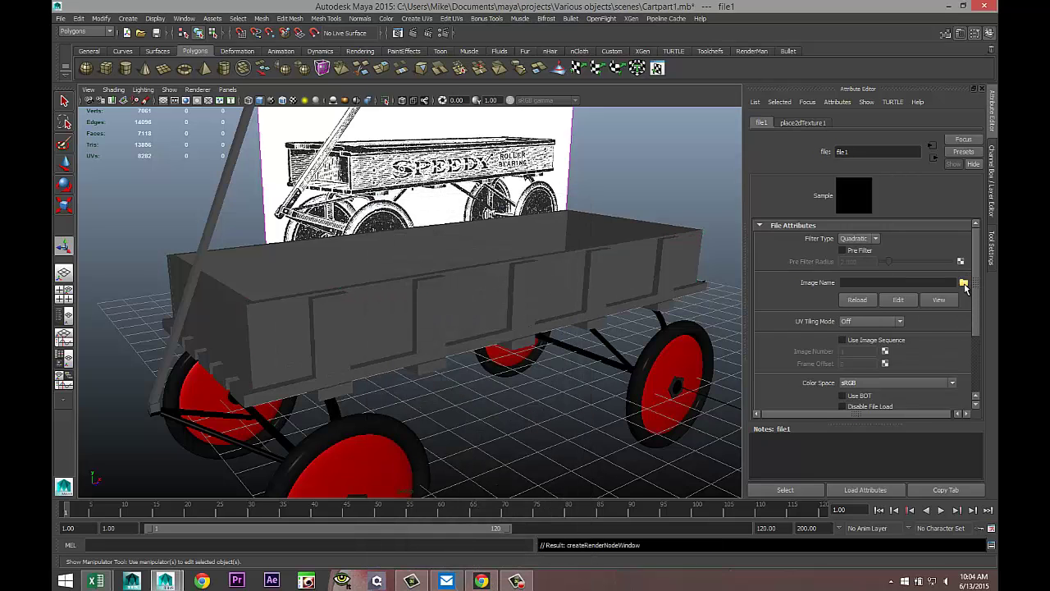
{"action": "left_click", "coordinate": [964, 283]}
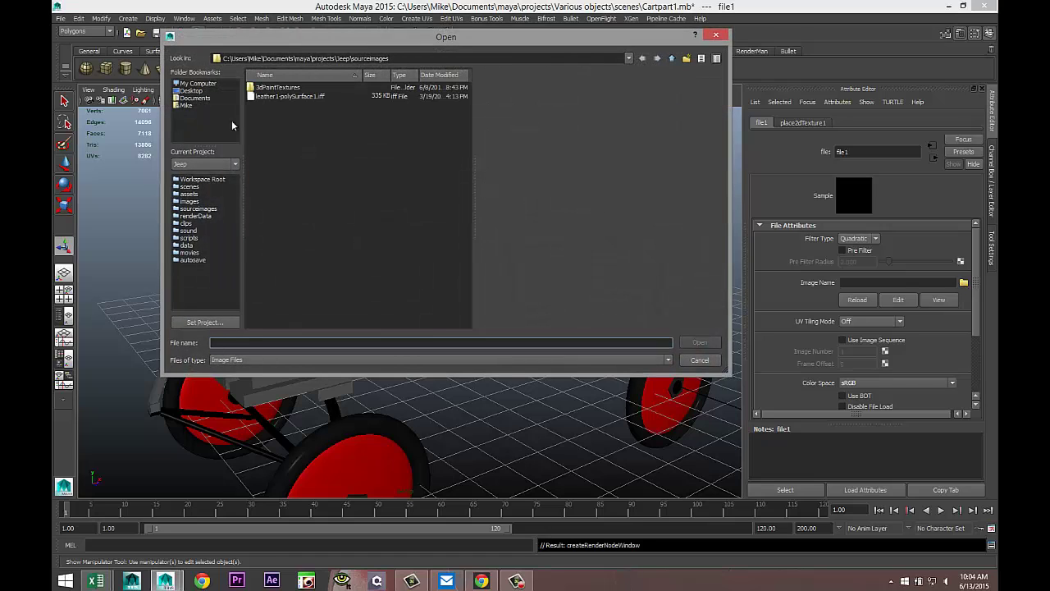
{"action": "left_click", "coordinate": [191, 90]}
{"action": "scroll", "coordinate": [327, 208], "scroll_direction": "down", "scroll_amount": 1}
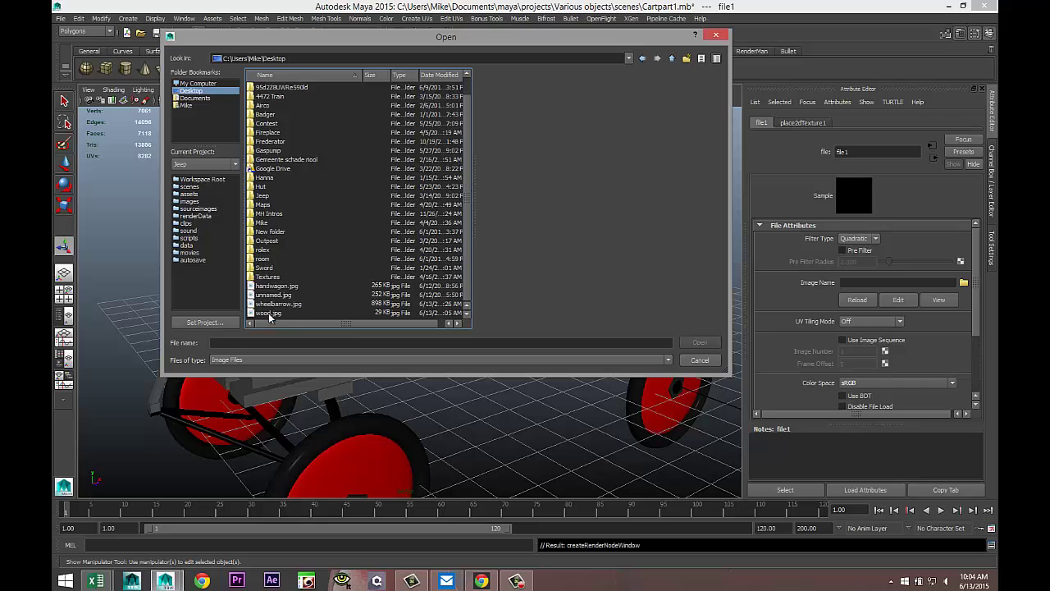
{"action": "left_click", "coordinate": [269, 313]}
{"action": "left_click", "coordinate": [699, 343]}
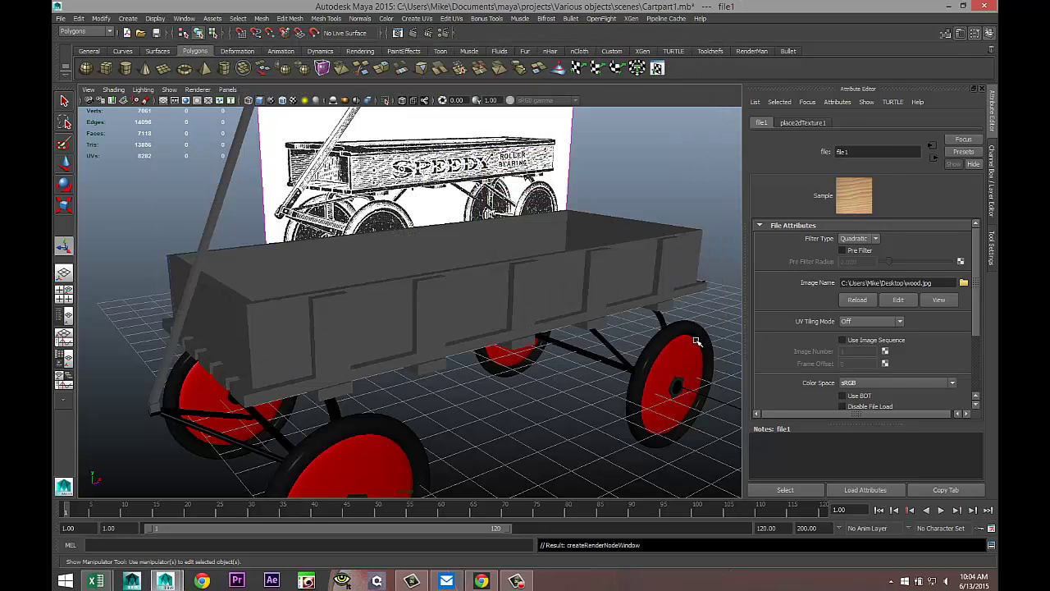
{"action": "left_click", "coordinate": [293, 100]}
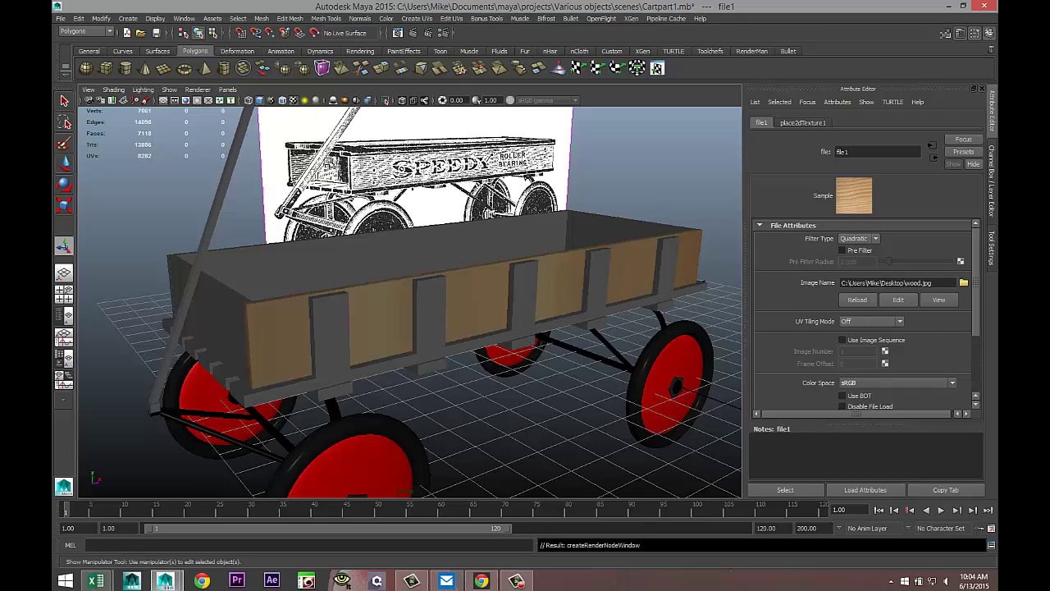
Select the wood-textured side board and open its UVs in the UV Texture Editor.
{"action": "left_click_drag", "start_coordinate": [460, 354], "coordinate": [462, 380], "text": "alt"}
{"action": "left_click", "coordinate": [460, 350]}
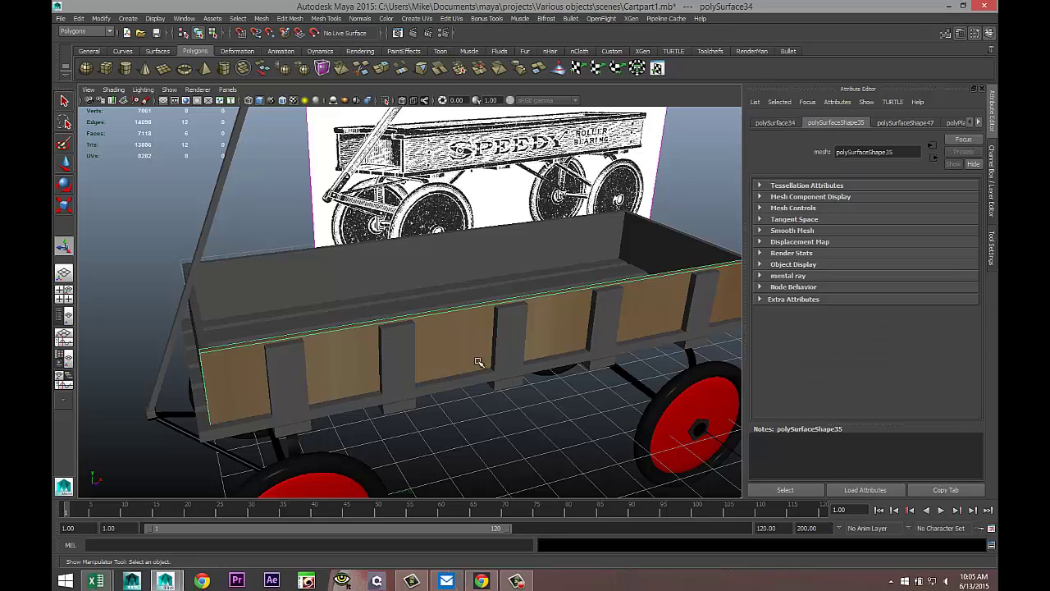
{"action": "left_click", "coordinate": [444, 21]}
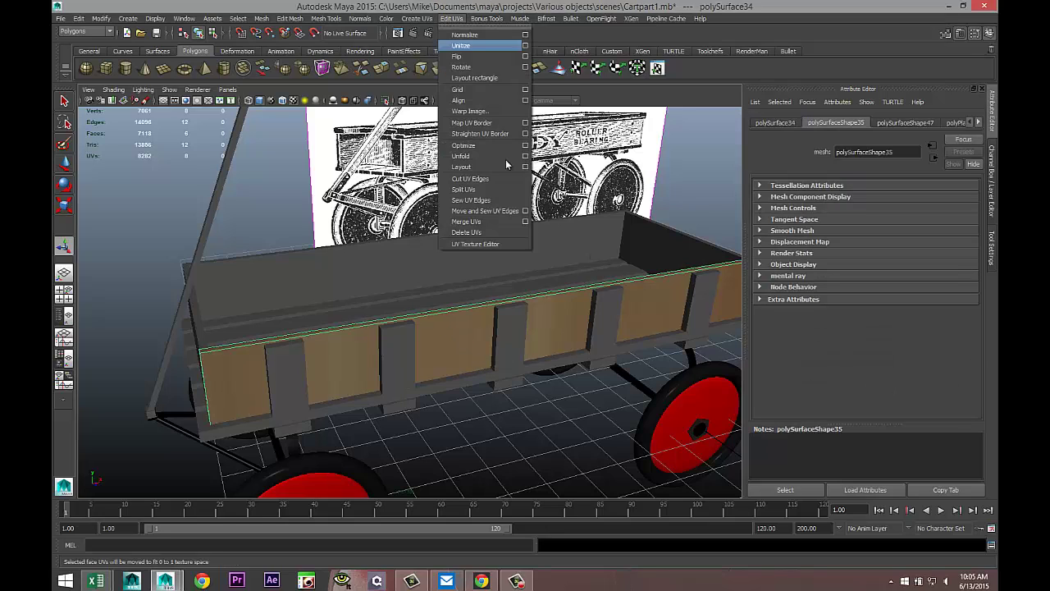
{"action": "left_click", "coordinate": [514, 245]}
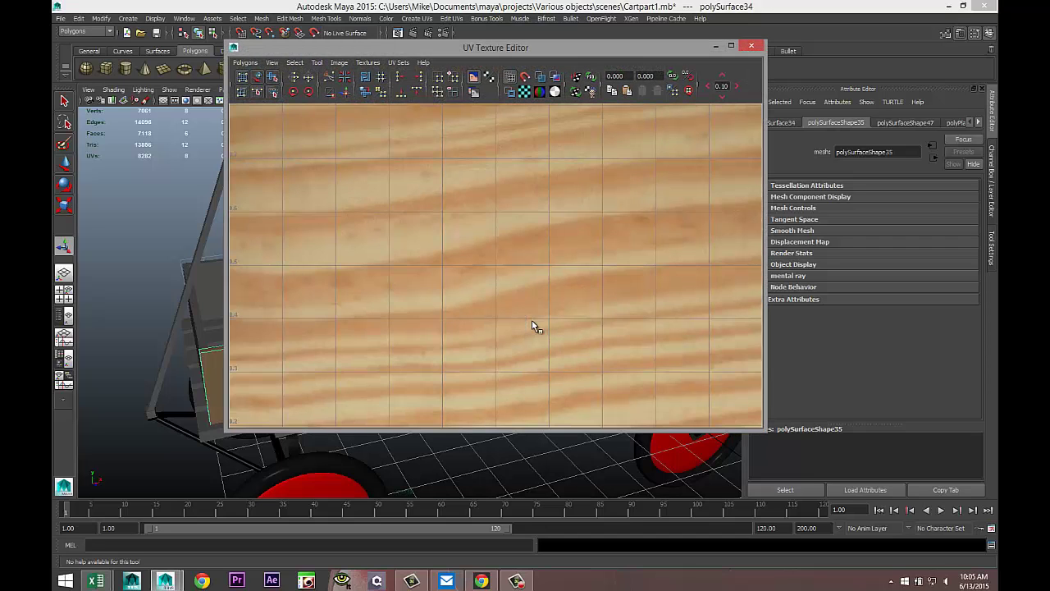
Rotate the side board's UVs 90 degrees clockwise, keeping the textured board in view beside the UV Texture Editor.
{"action": "scroll", "coordinate": [539, 314], "scroll_direction": "down", "scroll_amount": 5}
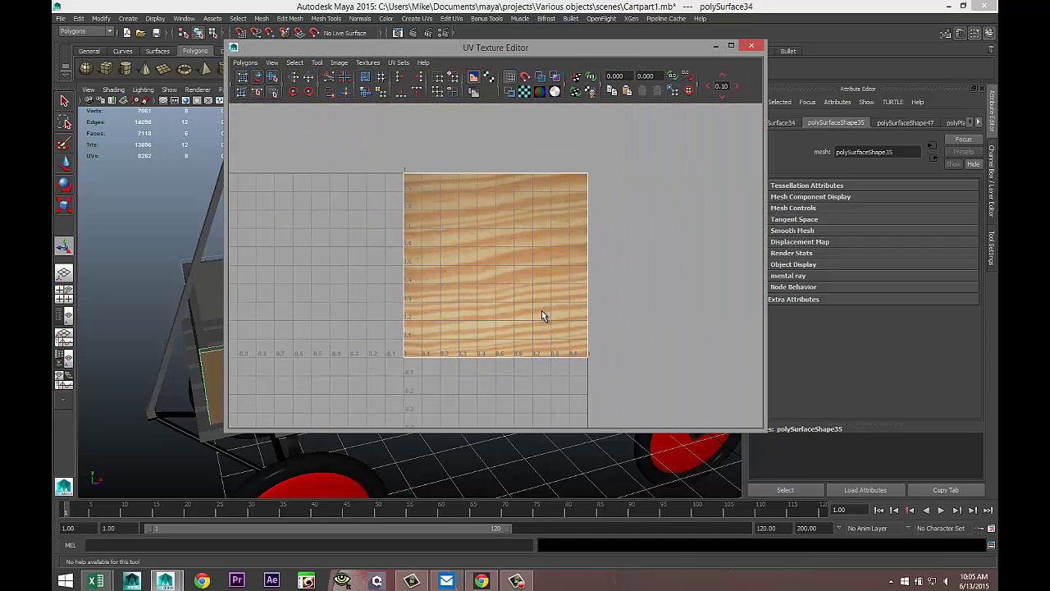
{"action": "scroll", "coordinate": [547, 291], "scroll_direction": "up", "scroll_amount": 1}
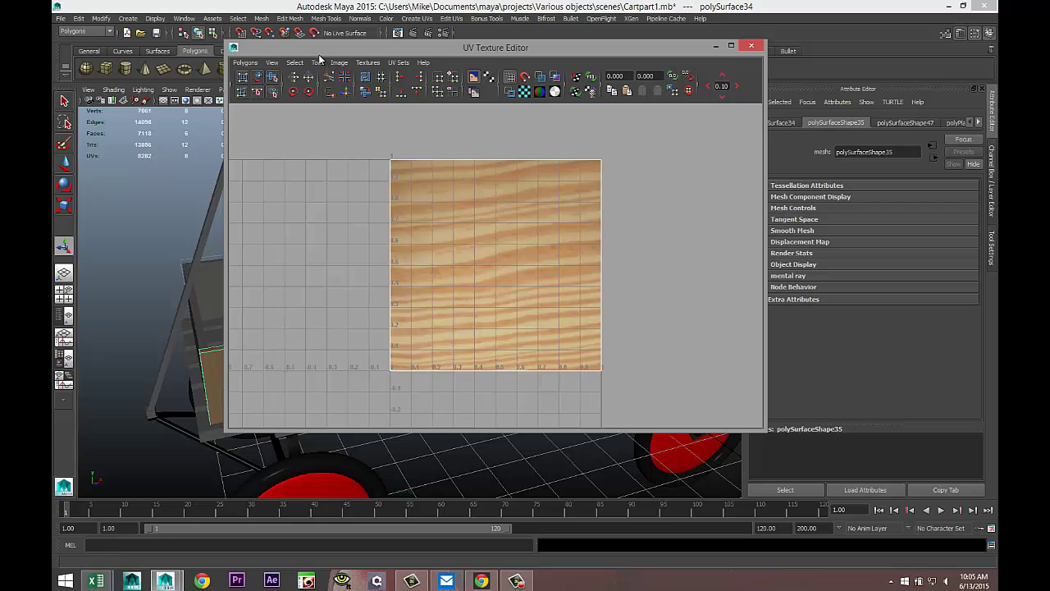
{"action": "left_click_drag", "start_coordinate": [323, 54], "coordinate": [504, 62]}
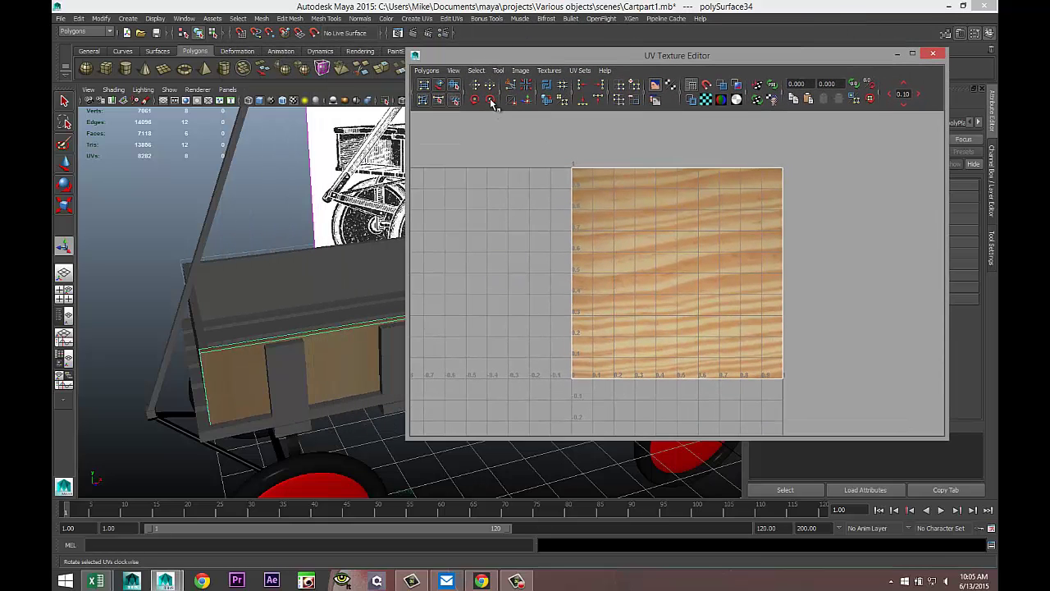
{"action": "left_click", "coordinate": [490, 98]}
{"action": "left_click", "coordinate": [489, 97]}
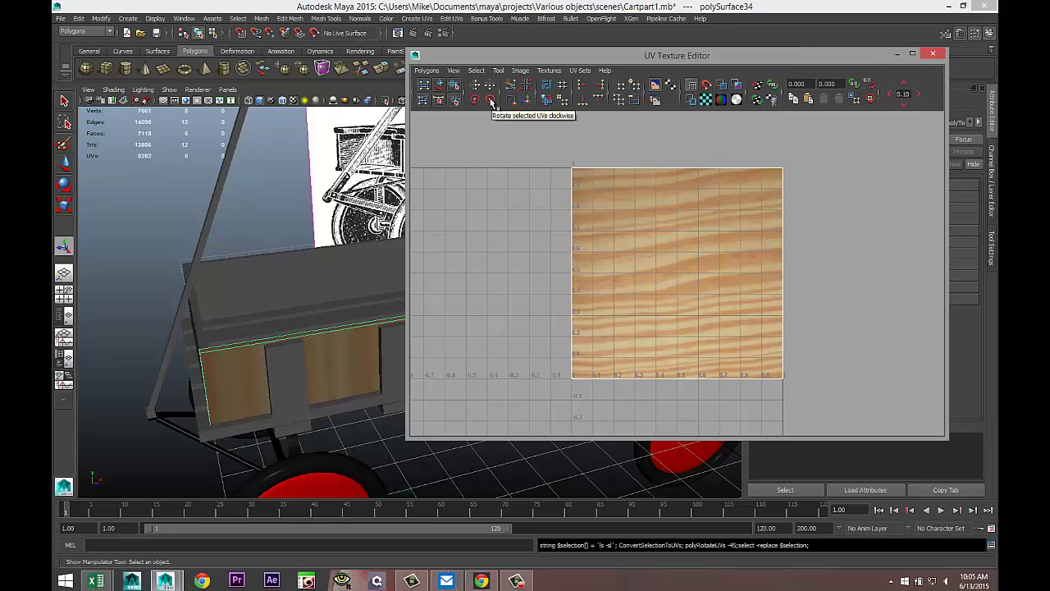
Select all UVs of the side board and rotate them 90 degrees counterclockwise.
{"action": "key", "text": "r"}
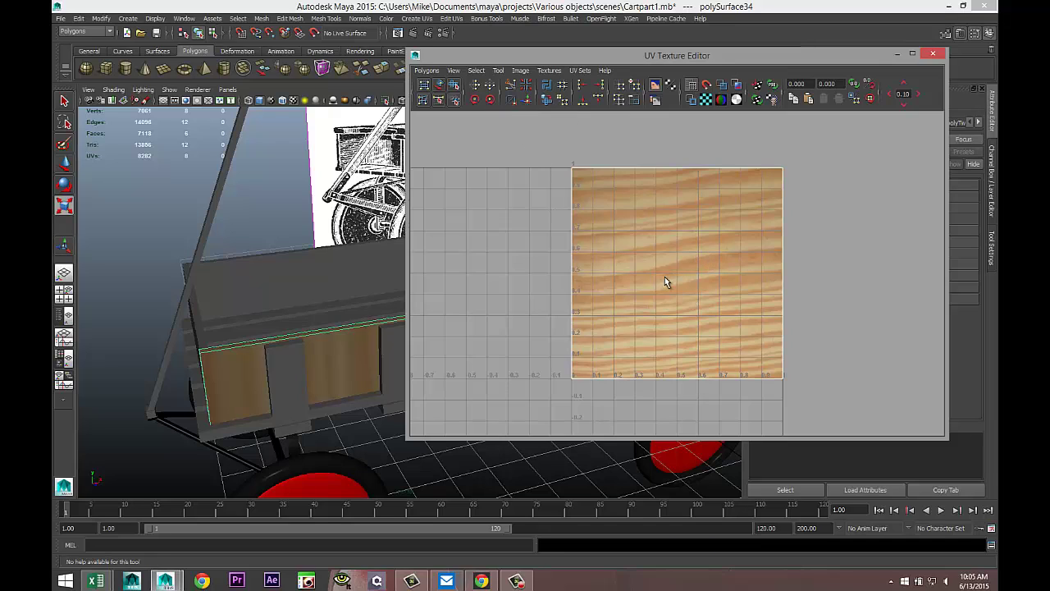
{"action": "right_click_drag", "start_coordinate": [590, 183], "coordinate": [615, 183]}
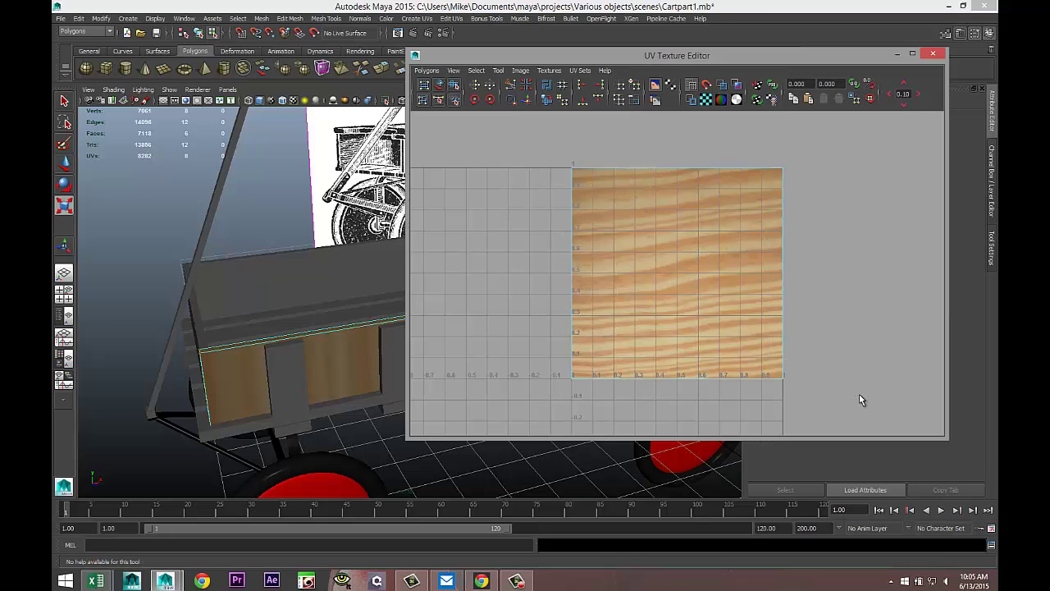
{"action": "left_click", "coordinate": [671, 304]}
{"action": "left_click_drag", "start_coordinate": [676, 272], "coordinate": [784, 301]}
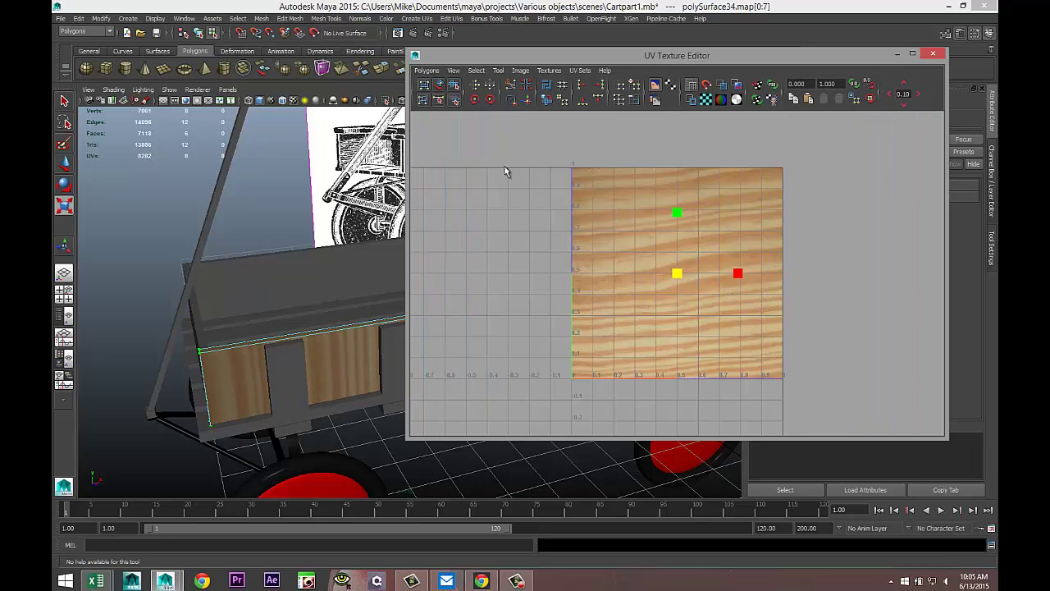
{"action": "left_click", "coordinate": [476, 99]}
{"action": "left_click", "coordinate": [475, 99]}
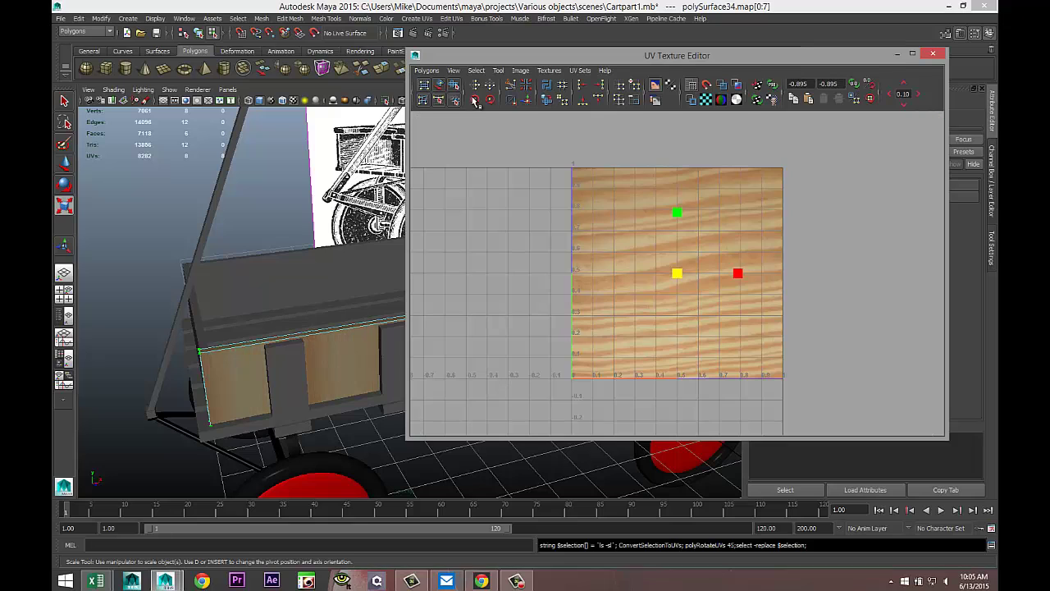
Return the side board to object selection and apply automatic UV mapping to it.
{"action": "right_click_drag", "start_coordinate": [345, 352], "coordinate": [375, 305]}
{"action": "left_click", "coordinate": [341, 348]}
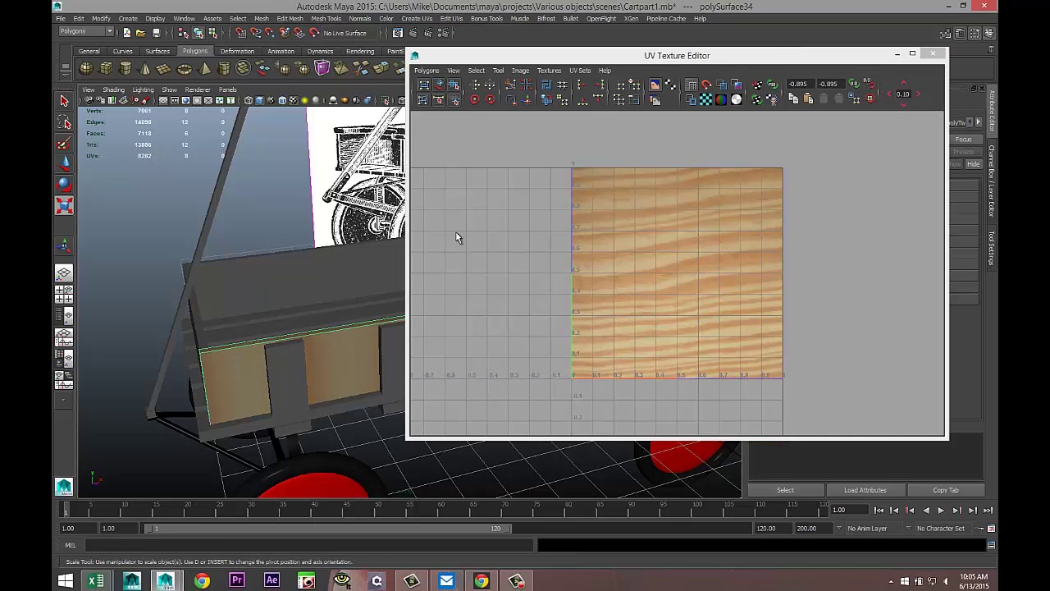
{"action": "left_click", "coordinate": [420, 20]}
{"action": "left_click", "coordinate": [441, 69]}
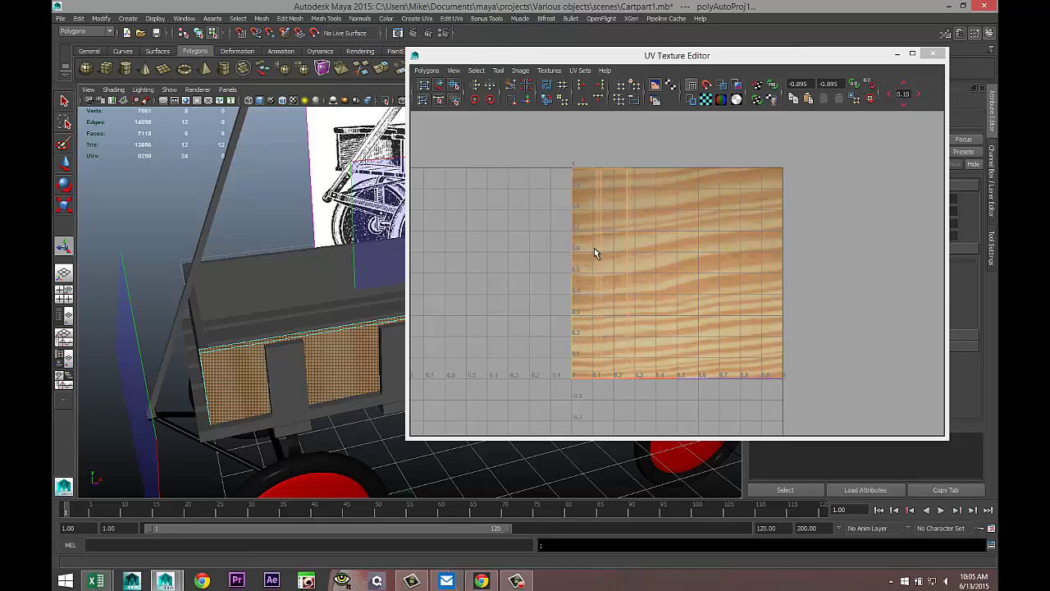
Select all of the board's new UVs, rotate them 90 degrees clockwise and shift them horizontally to line up with the texture tile.
{"action": "right_click_drag", "start_coordinate": [629, 274], "coordinate": [668, 277]}
{"action": "left_click_drag", "start_coordinate": [658, 257], "coordinate": [703, 402]}
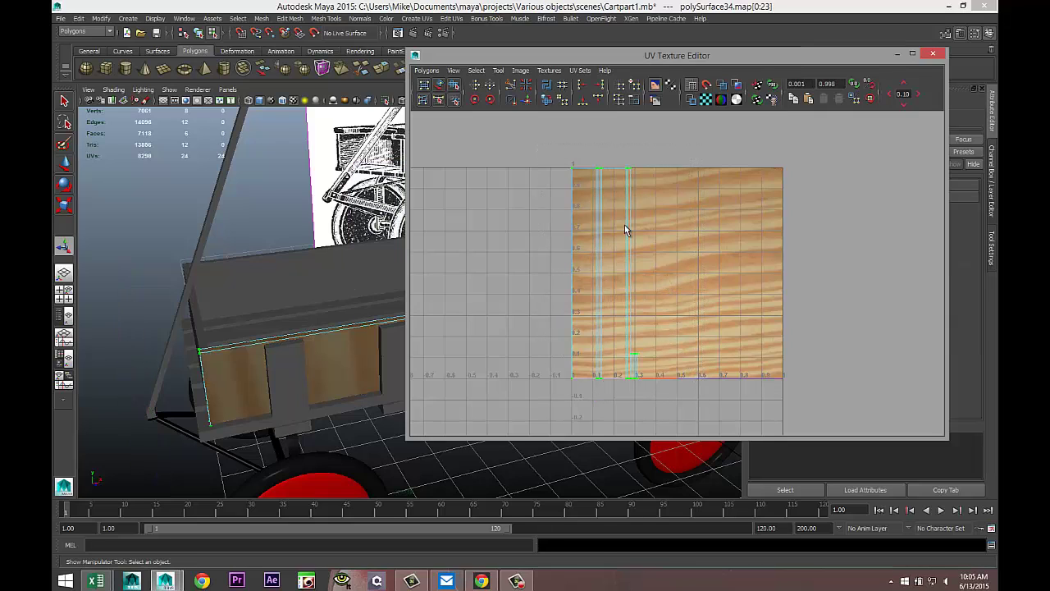
{"action": "left_click", "coordinate": [490, 99]}
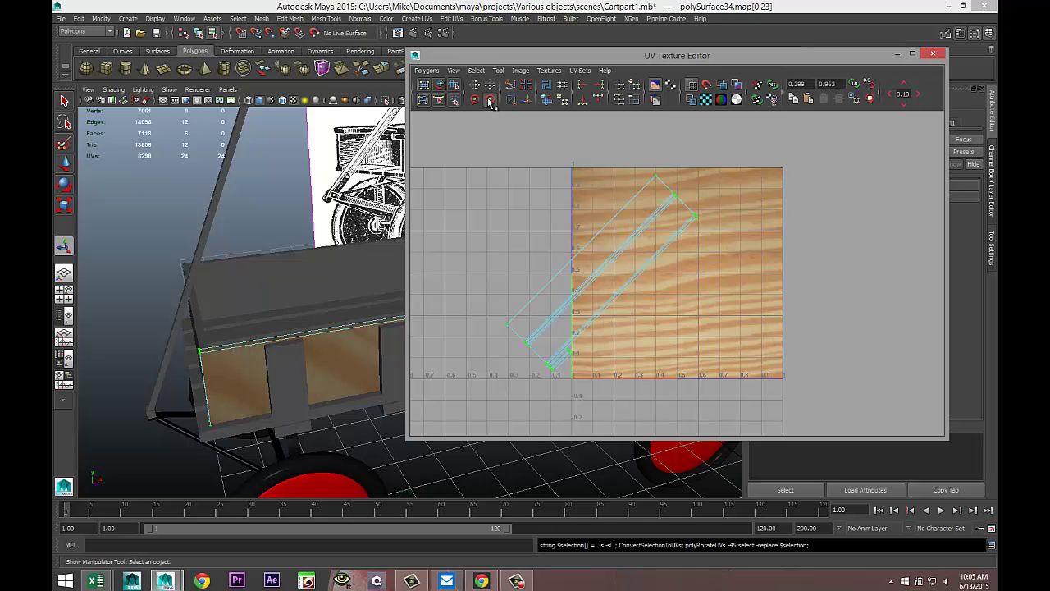
{"action": "left_click", "coordinate": [490, 99]}
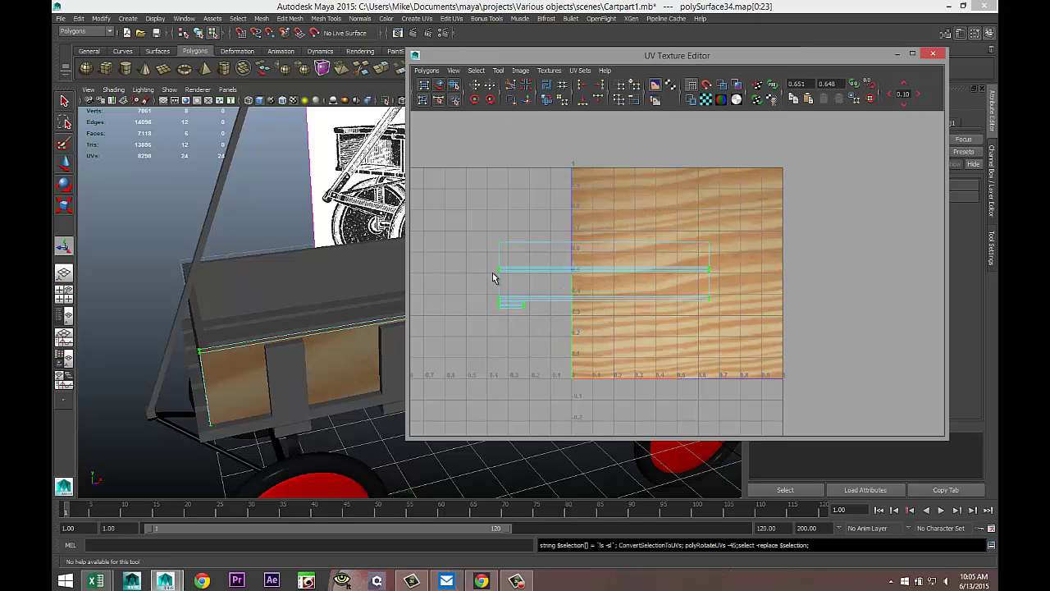
{"action": "key", "text": "w"}
{"action": "left_click_drag", "start_coordinate": [669, 281], "coordinate": [743, 278]}
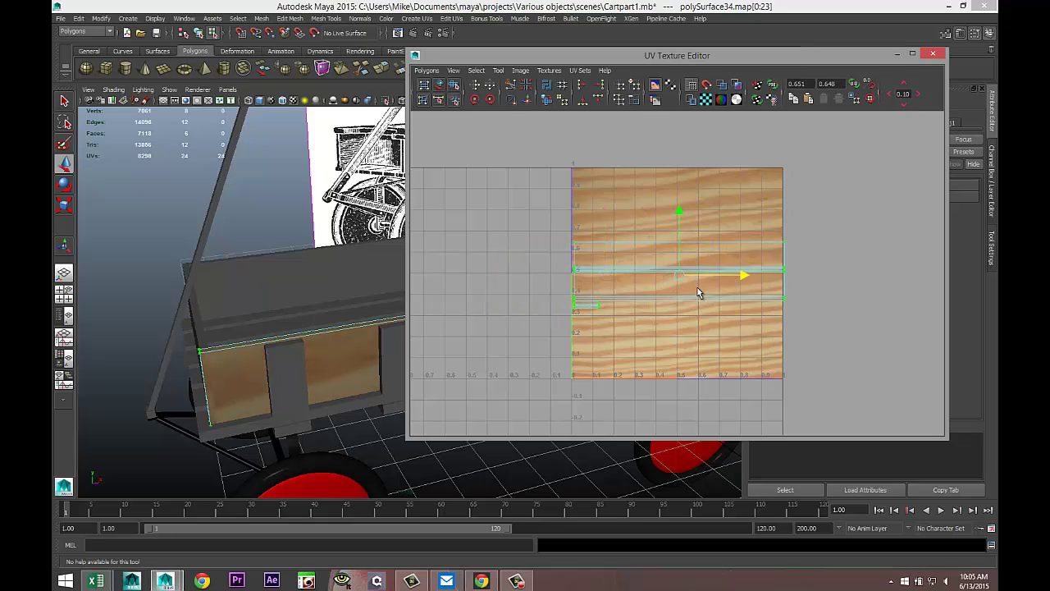
Scale the side board's UVs up uniformly so the shells extend well beyond the texture tile and the grain gets finer.
{"action": "scroll", "coordinate": [698, 293], "scroll_direction": "down", "scroll_amount": 3}
{"action": "key", "text": "r"}
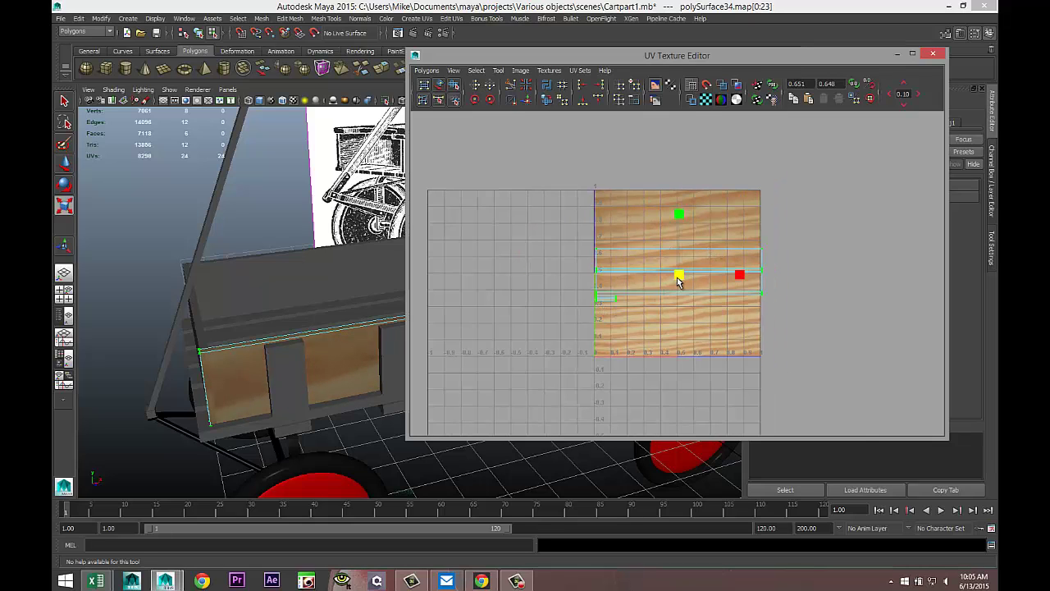
{"action": "left_click_drag", "start_coordinate": [682, 279], "coordinate": [800, 255]}
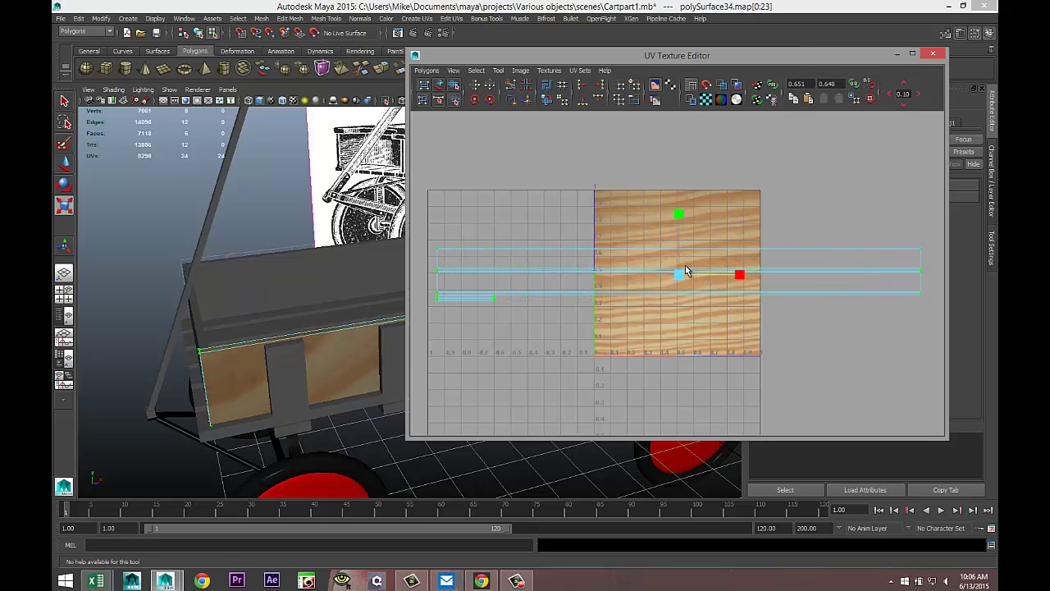
{"action": "key", "text": "ctrl+z"}
{"action": "left_click_drag", "start_coordinate": [727, 60], "coordinate": [951, 58]}
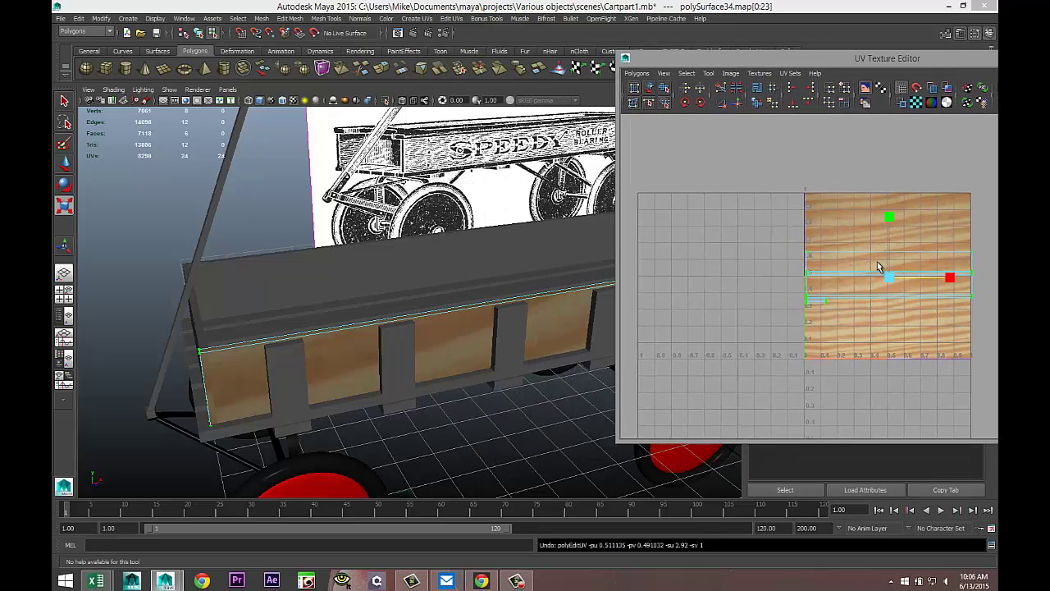
{"action": "left_click_drag", "start_coordinate": [895, 289], "coordinate": [999, 247]}
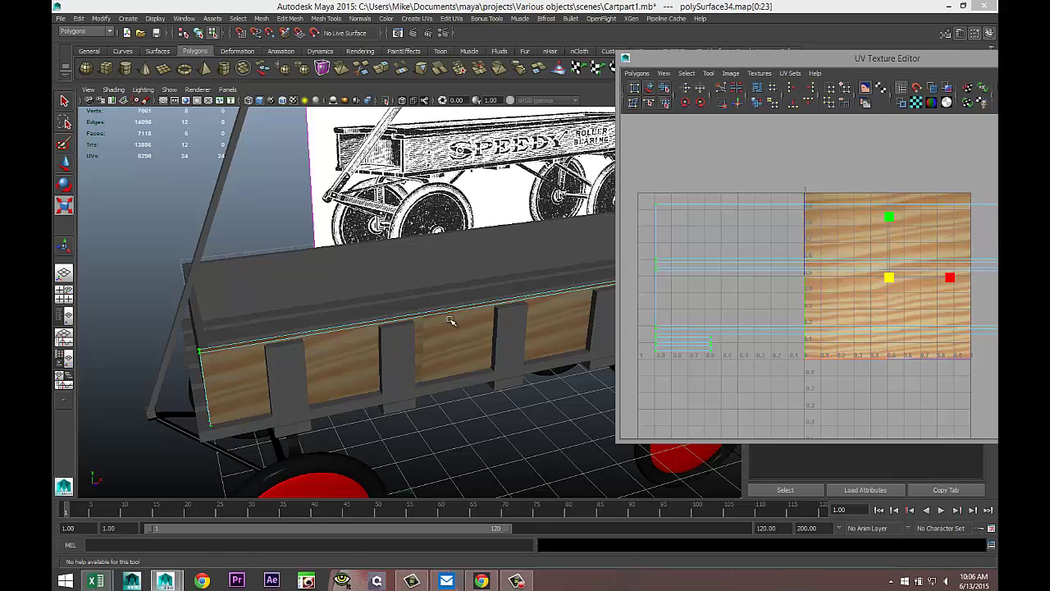
Stretch the board's UVs slightly wider along U and shift them a little in the negative U direction.
{"action": "middle_click_drag", "start_coordinate": [451, 321], "coordinate": [327, 301], "text": "alt"}
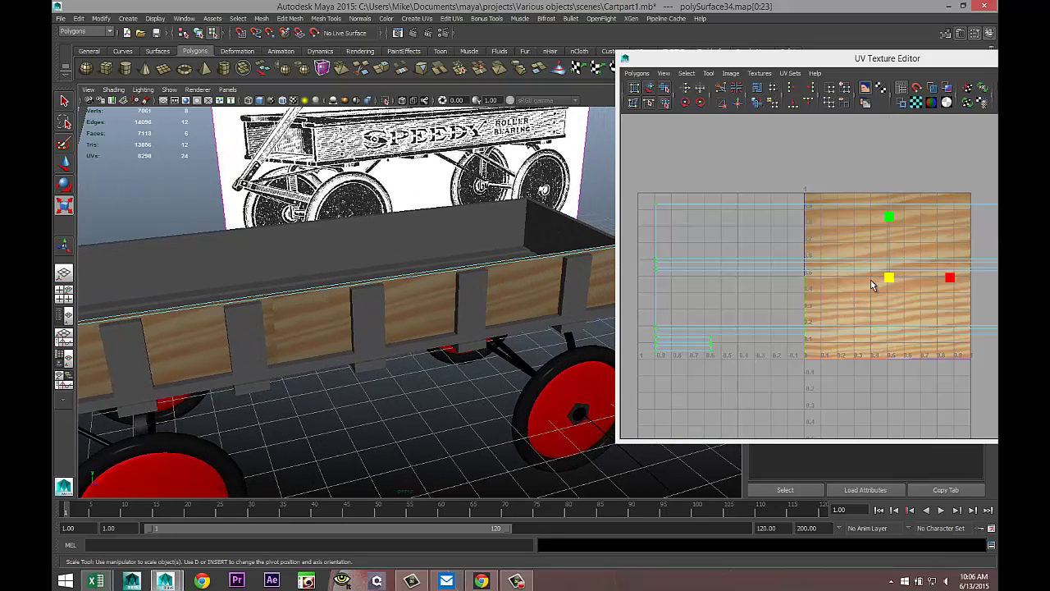
{"action": "left_click_drag", "start_coordinate": [895, 284], "coordinate": [918, 279]}
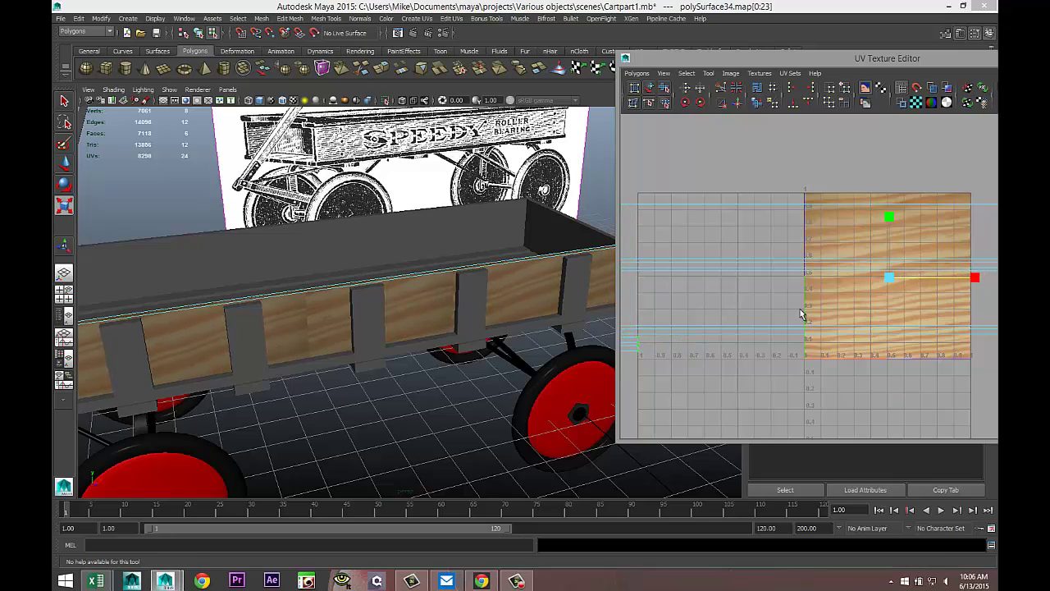
{"action": "left_click_drag", "start_coordinate": [308, 332], "coordinate": [312, 305], "text": "alt"}
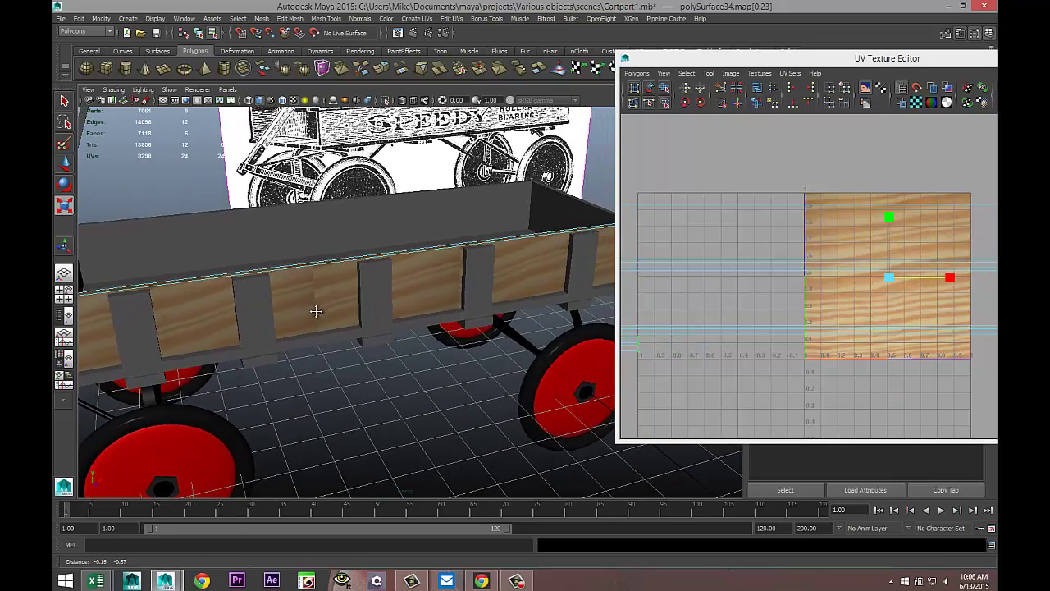
{"action": "key", "text": "w"}
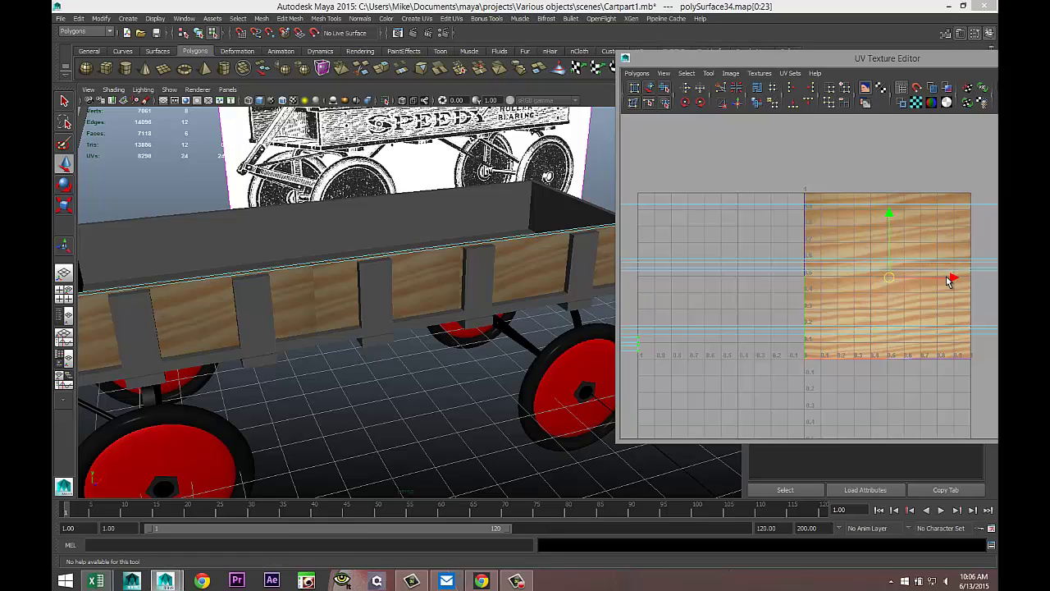
{"action": "mouse_move", "coordinate": [953, 276]}
{"action": "left_mouse_down"}
{"action": "mouse_move", "coordinate": [911, 281]}
{"action": "mouse_move", "coordinate": [934, 283]}
{"action": "left_mouse_up"}
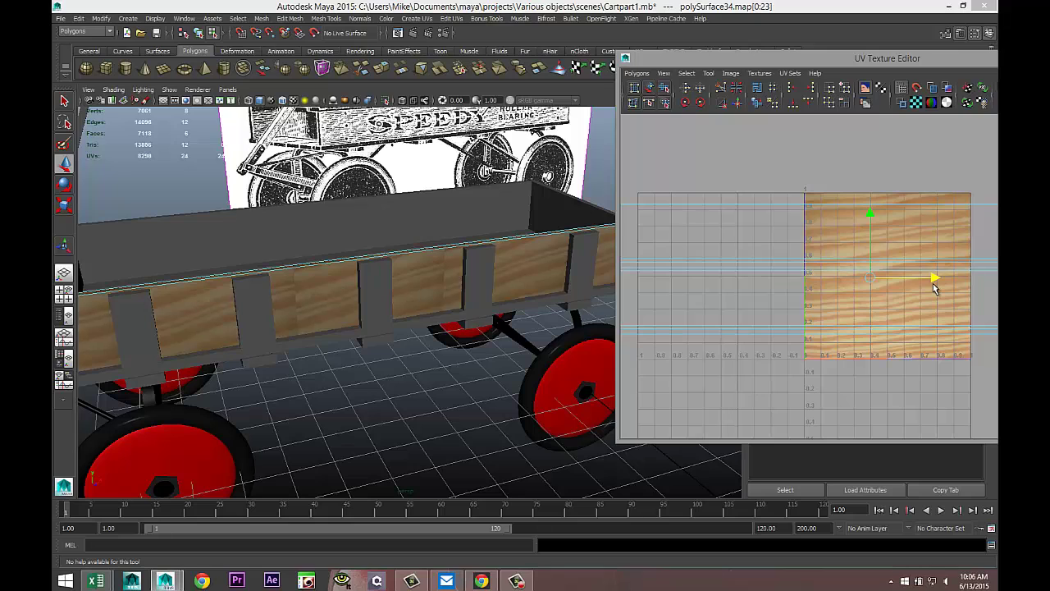
Scale the side board's UVs down slightly as a whole and clear the selection.
{"action": "key", "text": "r"}
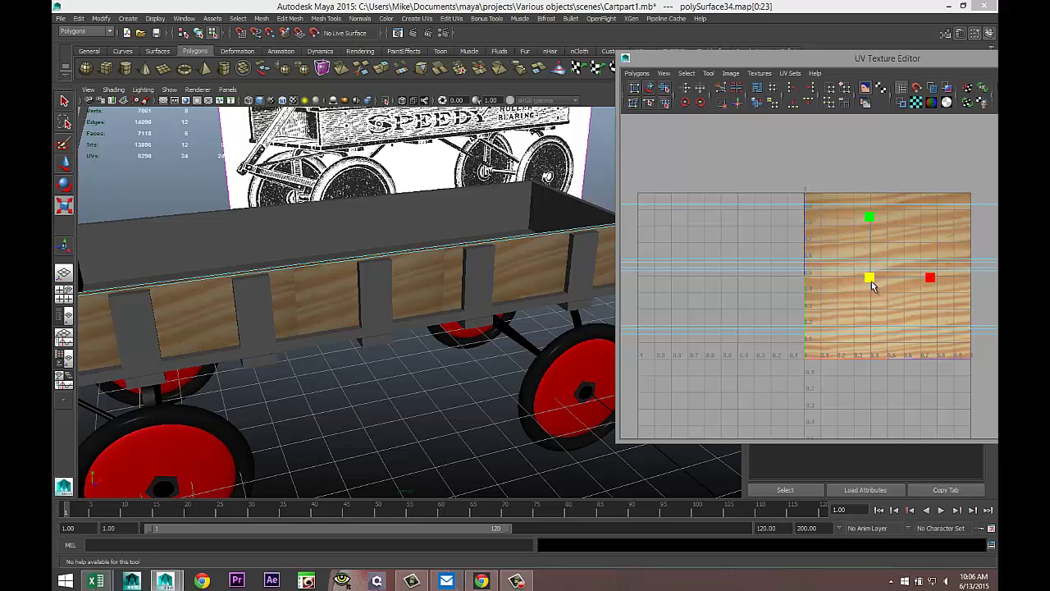
{"action": "left_click_drag", "start_coordinate": [871, 283], "coordinate": [849, 283]}
{"action": "key", "text": "f"}
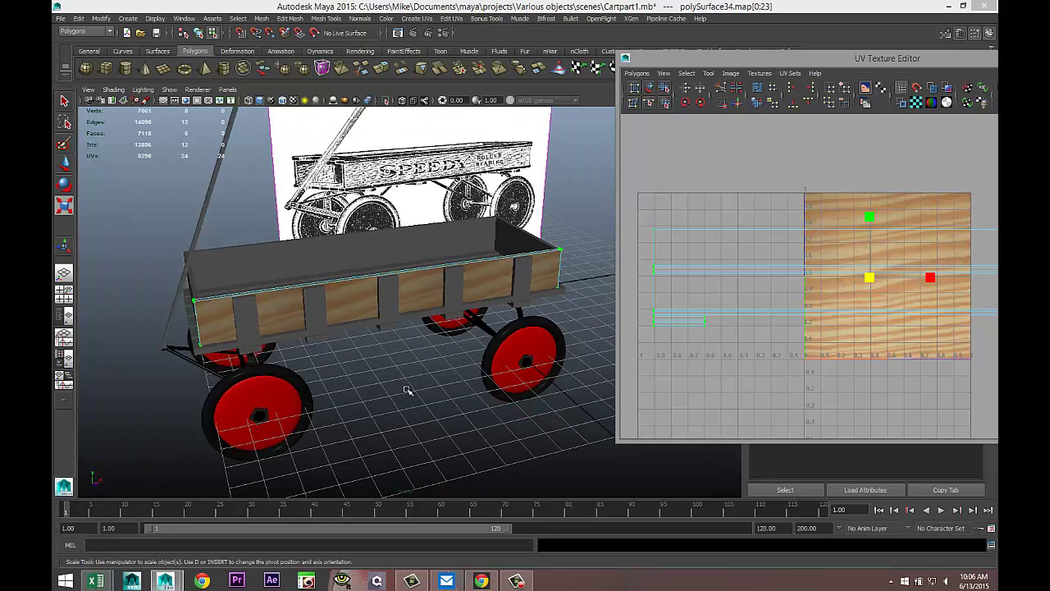
{"action": "left_click", "coordinate": [420, 432]}
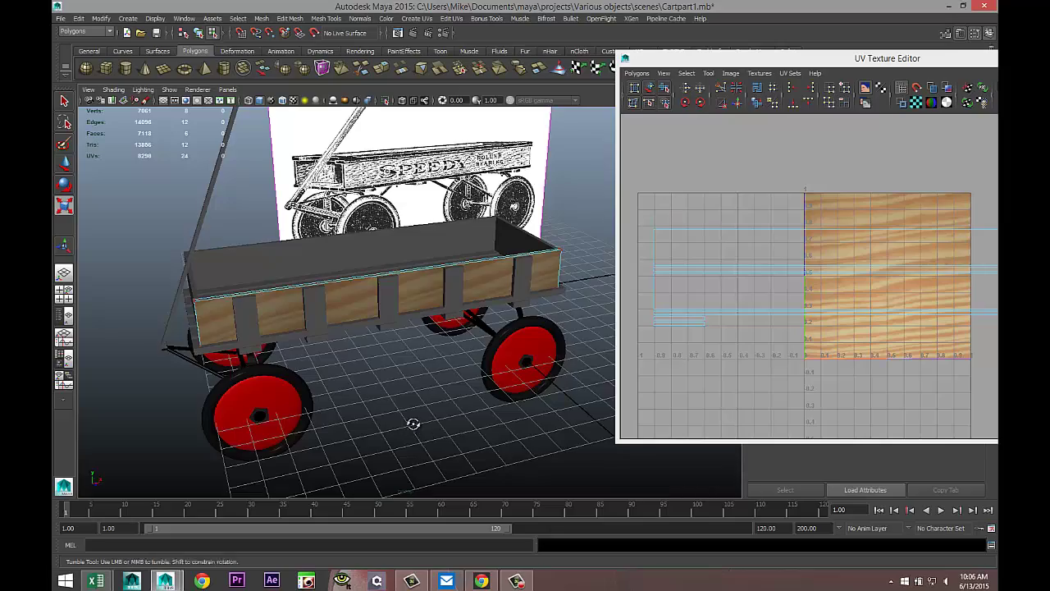
Select the inner face of the wood-textured side board and scale its UVs down slightly.
{"action": "left_click_drag", "start_coordinate": [413, 424], "coordinate": [484, 332], "text": "alt"}
{"action": "right_click_drag", "start_coordinate": [470, 264], "coordinate": [468, 289]}
{"action": "left_click", "coordinate": [464, 274]}
{"action": "left_click", "coordinate": [467, 275]}
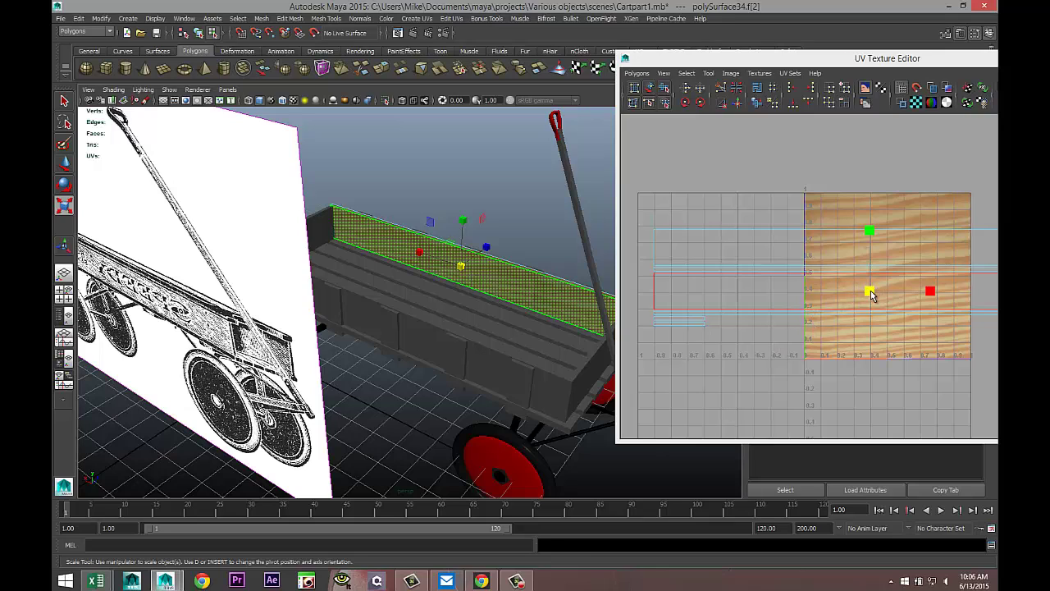
{"action": "left_click_drag", "start_coordinate": [870, 291], "coordinate": [858, 292]}
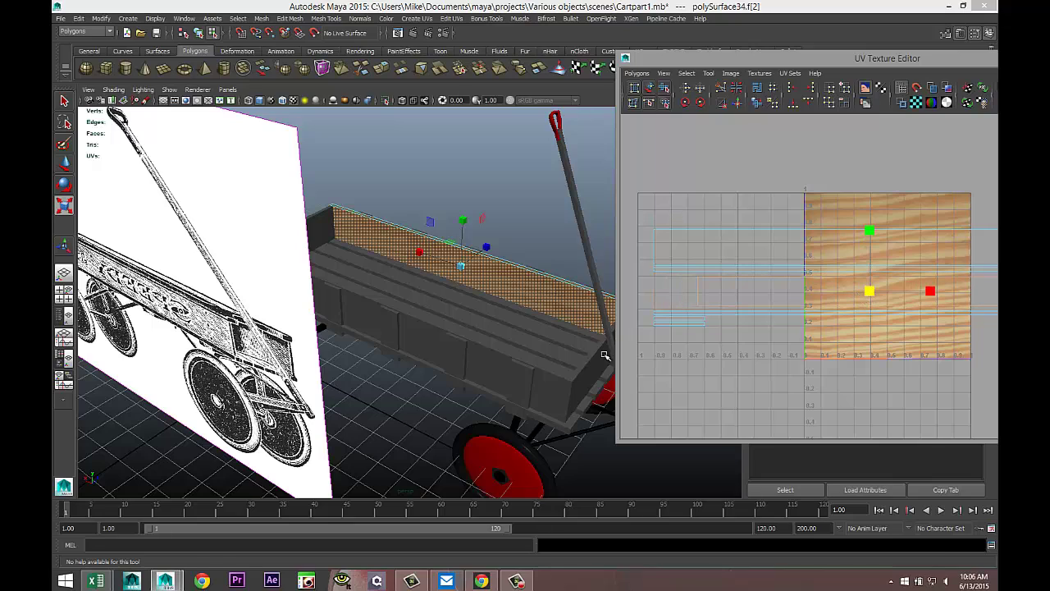
Shrink the inner face's UVs further until they fit inside the texture tile, and clear the selection.
{"action": "left_click_drag", "start_coordinate": [605, 355], "coordinate": [384, 316], "text": "alt"}
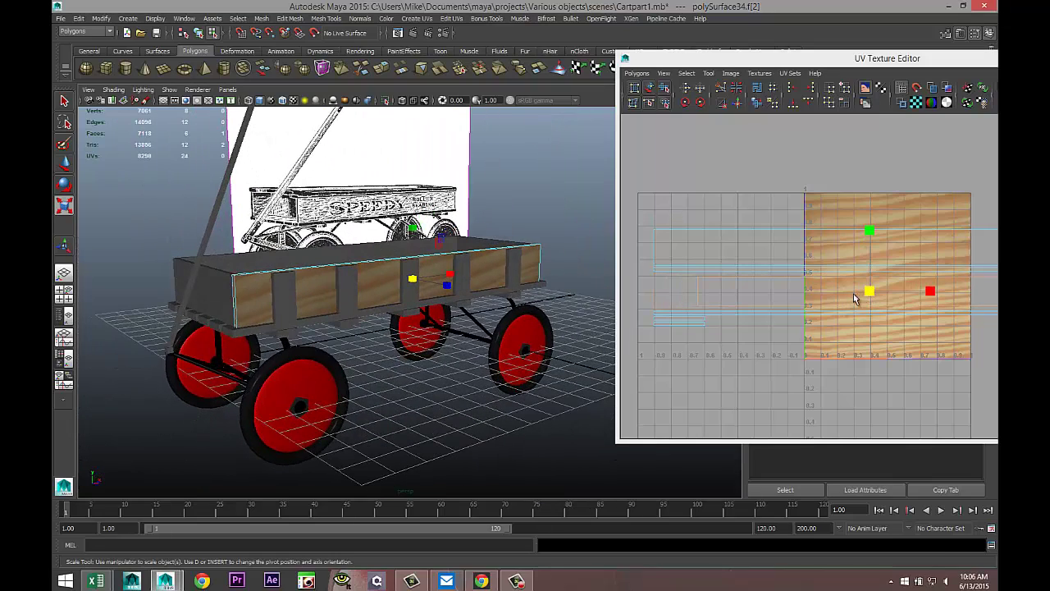
{"action": "mouse_move", "coordinate": [871, 294]}
{"action": "left_mouse_down"}
{"action": "mouse_move", "coordinate": [859, 297]}
{"action": "mouse_move", "coordinate": [870, 300]}
{"action": "left_mouse_up"}
{"action": "left_click_drag", "start_coordinate": [496, 343], "coordinate": [626, 351], "text": "alt"}
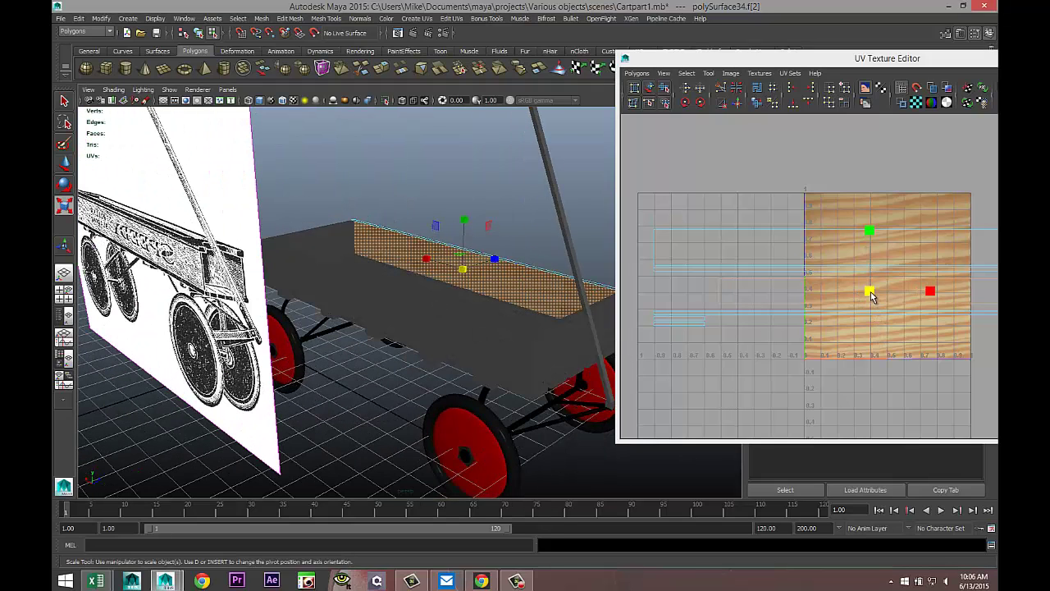
{"action": "left_click_drag", "start_coordinate": [872, 297], "coordinate": [831, 294]}
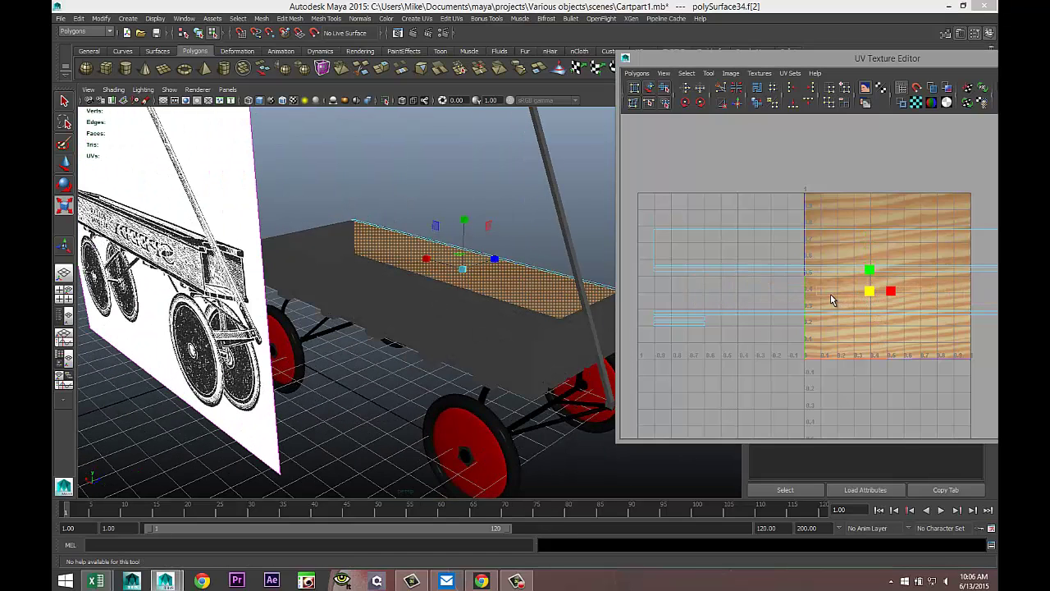
{"action": "left_click_drag", "start_coordinate": [549, 392], "coordinate": [362, 391], "text": "alt"}
{"action": "left_click", "coordinate": [480, 436]}
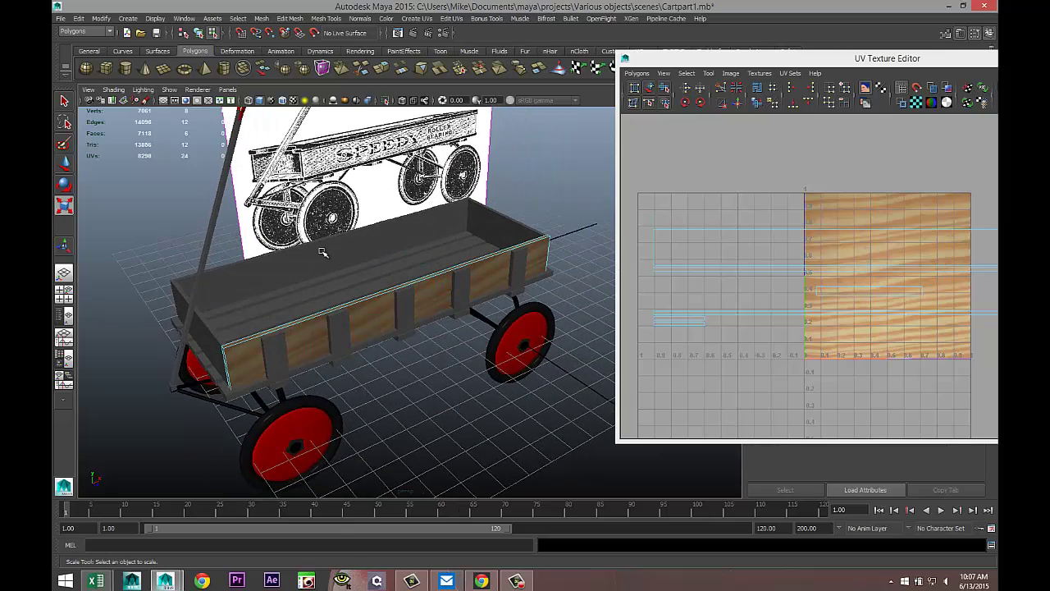
Assign the existing wood-textured Blinn material to the opposite long side board of the wagon bed.
{"action": "left_click", "coordinate": [322, 252]}
{"action": "right_click_drag", "start_coordinate": [322, 252], "coordinate": [427, 510]}
{"action": "scroll", "coordinate": [438, 428], "scroll_direction": "up", "scroll_amount": 3}
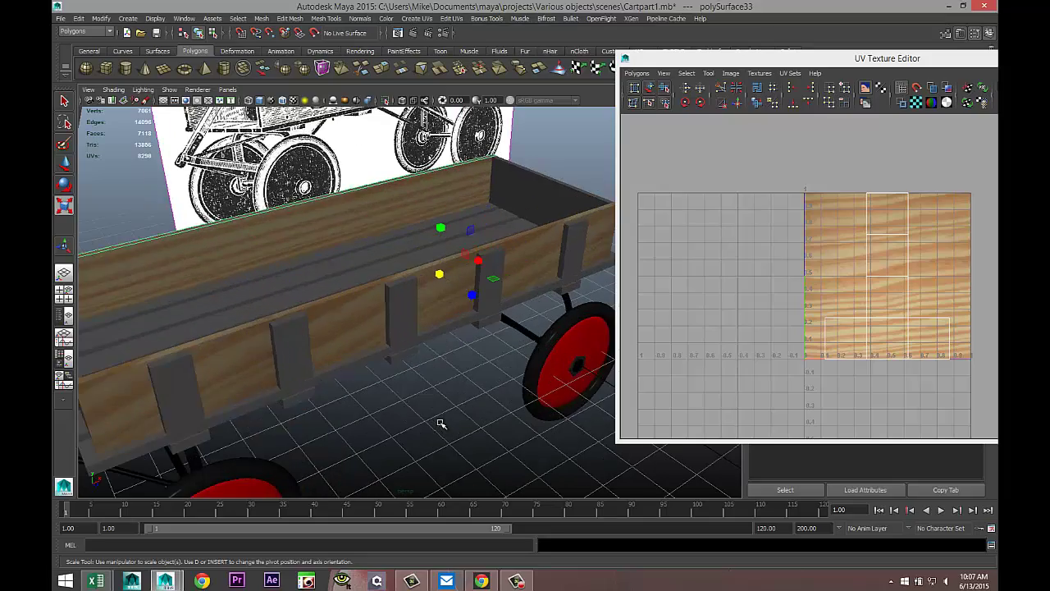
{"action": "mouse_move", "coordinate": [451, 405]}
{"action": "left_mouse_down", "text": "alt"}
{"action": "mouse_move", "coordinate": [424, 383]}
{"action": "mouse_move", "coordinate": [424, 398]}
{"action": "mouse_move", "coordinate": [582, 375]}
{"action": "mouse_move", "coordinate": [601, 389]}
{"action": "mouse_move", "coordinate": [445, 382]}
{"action": "mouse_move", "coordinate": [441, 398]}
{"action": "mouse_move", "coordinate": [457, 402]}
{"action": "left_mouse_up", "text": "alt"}
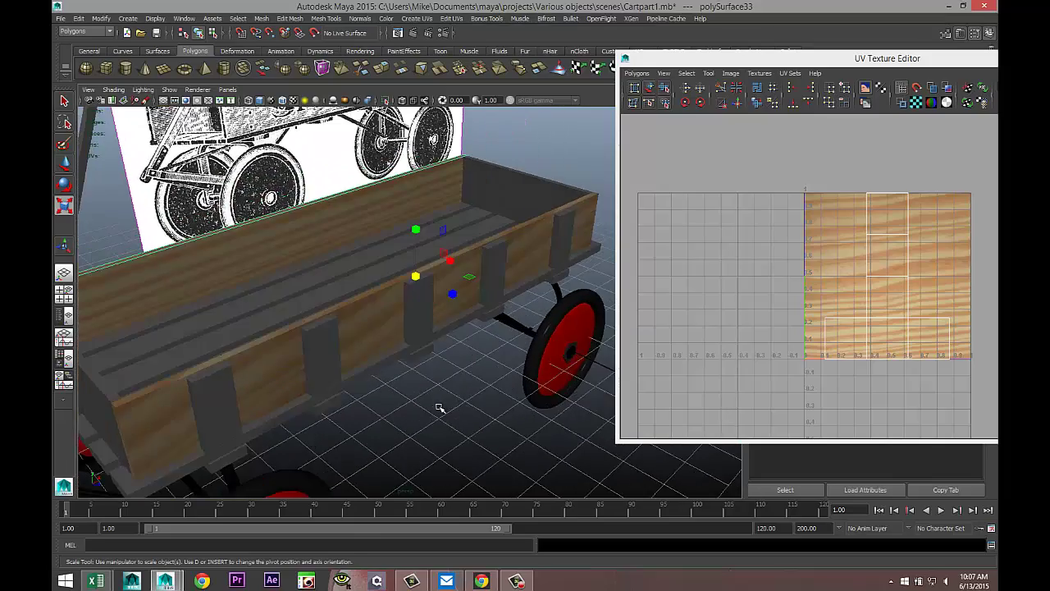
{"action": "middle_click_drag", "start_coordinate": [439, 408], "coordinate": [451, 332], "text": "alt"}
{"action": "left_click_drag", "start_coordinate": [439, 362], "coordinate": [467, 366], "text": "alt"}
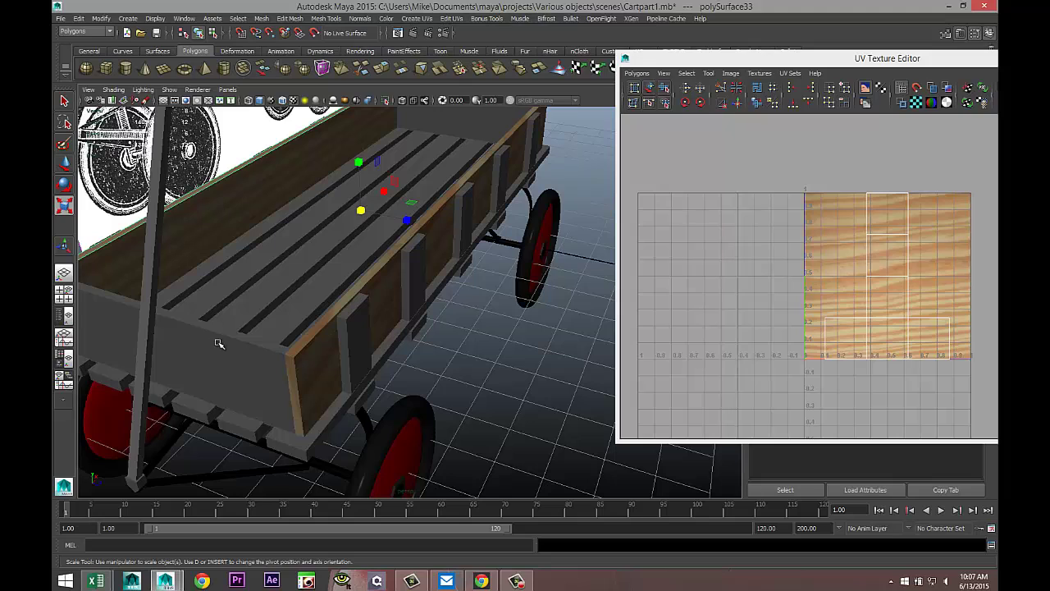
Assign the existing wood-textured Blinn material to the wagon bed's front end board and minimize the UV Texture Editor.
{"action": "left_click", "coordinate": [217, 343]}
{"action": "right_click_drag", "start_coordinate": [214, 325], "coordinate": [304, 542]}
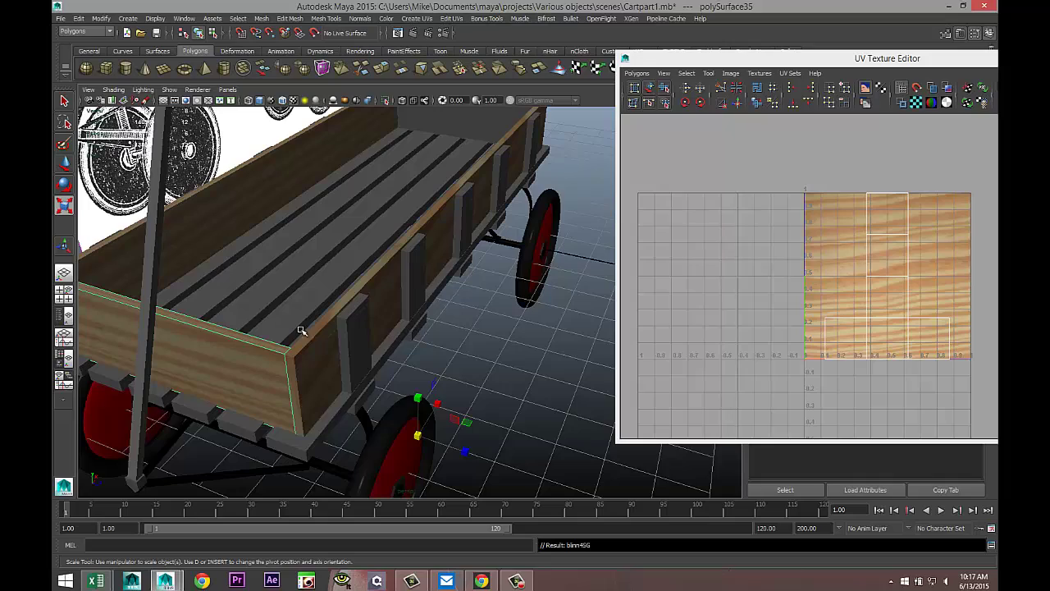
{"action": "left_click_drag", "start_coordinate": [352, 333], "coordinate": [382, 387], "text": "alt"}
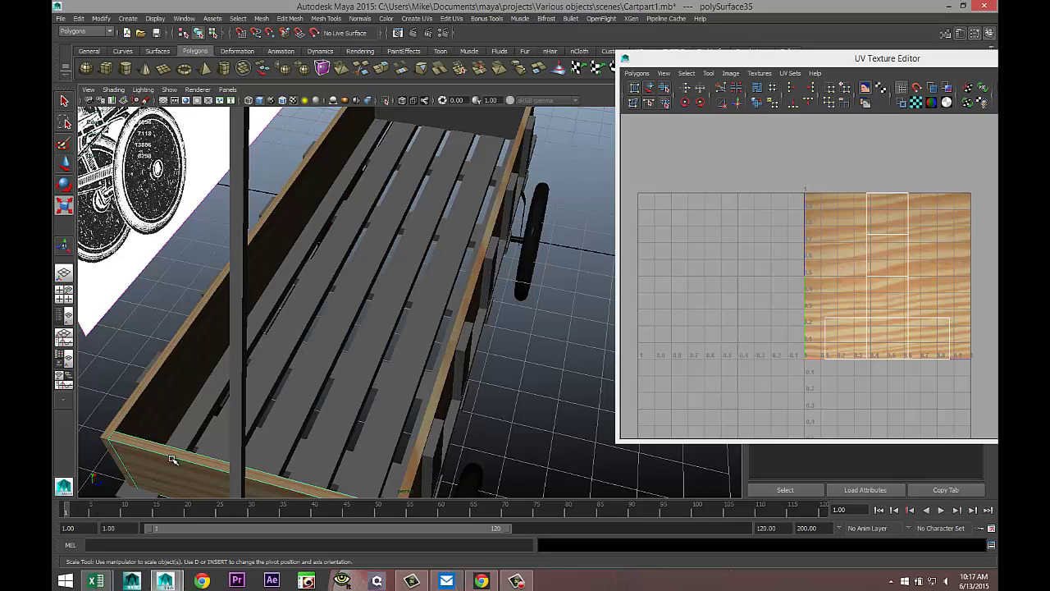
{"action": "left_click_drag", "start_coordinate": [961, 63], "coordinate": [886, 79]}
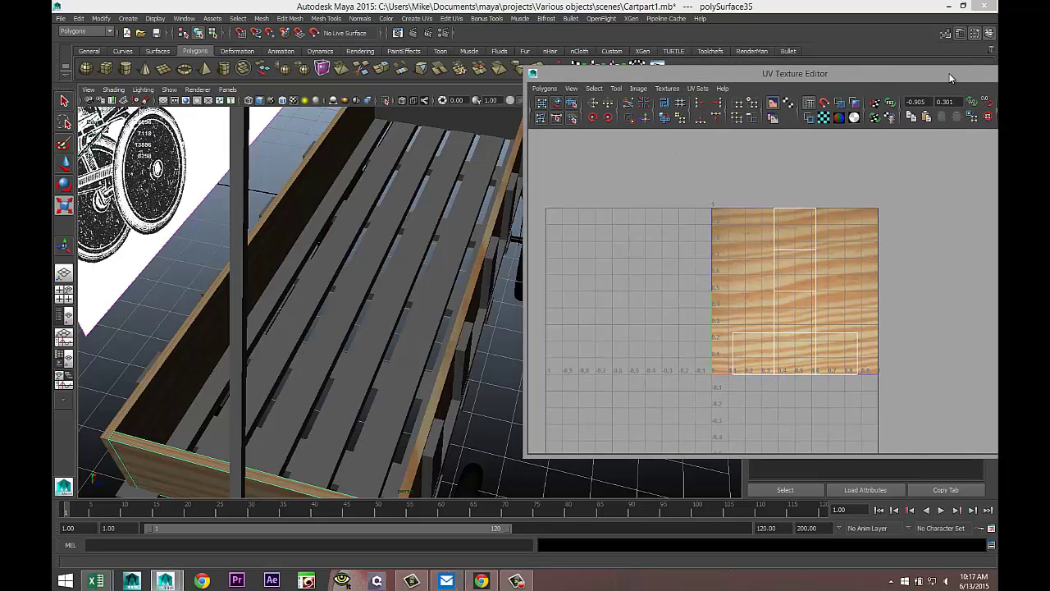
{"action": "left_click_drag", "start_coordinate": [951, 78], "coordinate": [775, 73]}
{"action": "left_click", "coordinate": [818, 71]}
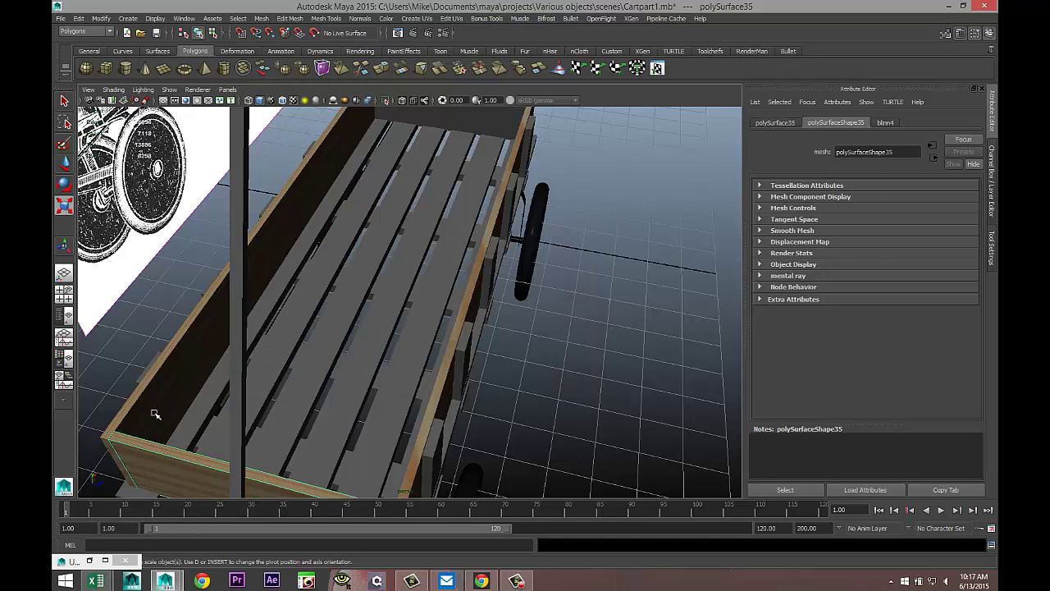
Assign the existing wood-textured Blinn material to the floor slats and the crosspieces beneath the bed, and clear the selection.
{"action": "left_click", "coordinate": [188, 423]}
{"action": "left_click", "coordinate": [285, 374], "text": "shift"}
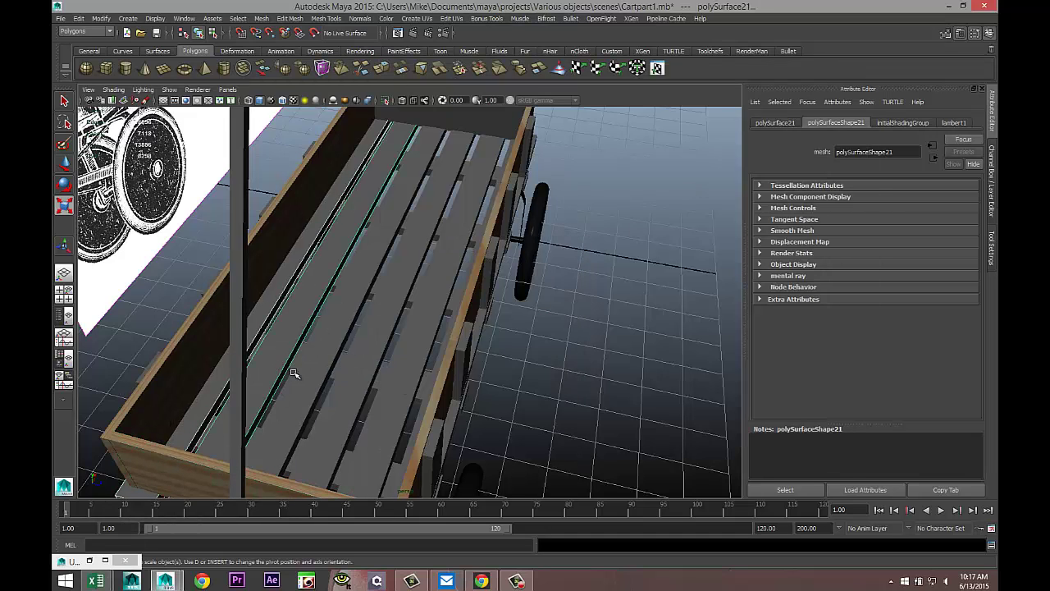
{"action": "left_click", "coordinate": [332, 382], "text": "shift"}
{"action": "left_click", "coordinate": [374, 404], "text": "shift"}
{"action": "left_click", "coordinate": [358, 457], "text": "shift"}
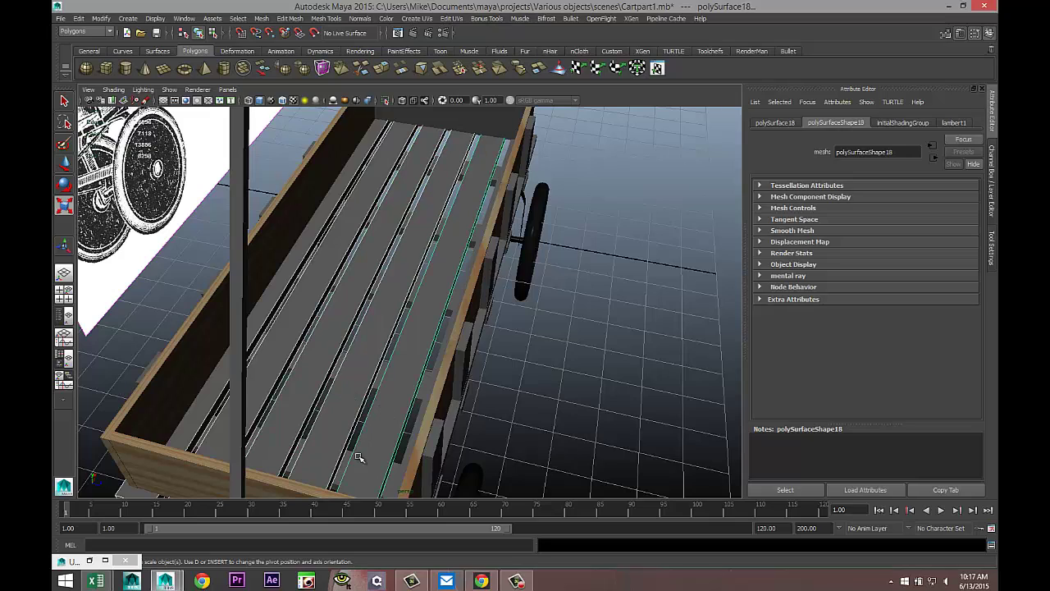
{"action": "left_click_drag", "start_coordinate": [527, 442], "coordinate": [544, 386], "text": "alt"}
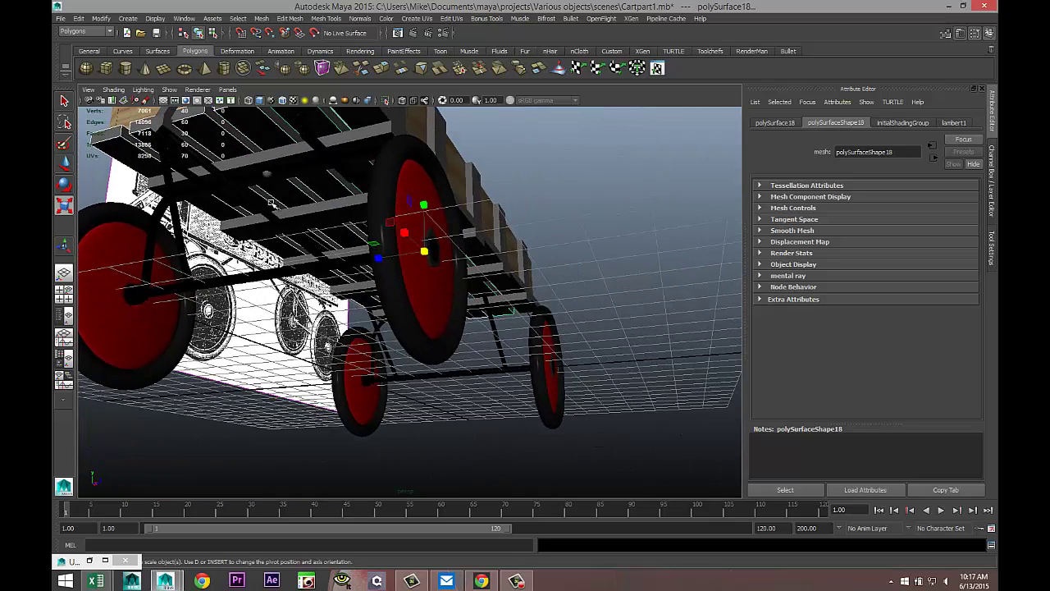
{"action": "left_click", "coordinate": [291, 162], "text": "shift"}
{"action": "left_click", "coordinate": [321, 227], "text": "shift"}
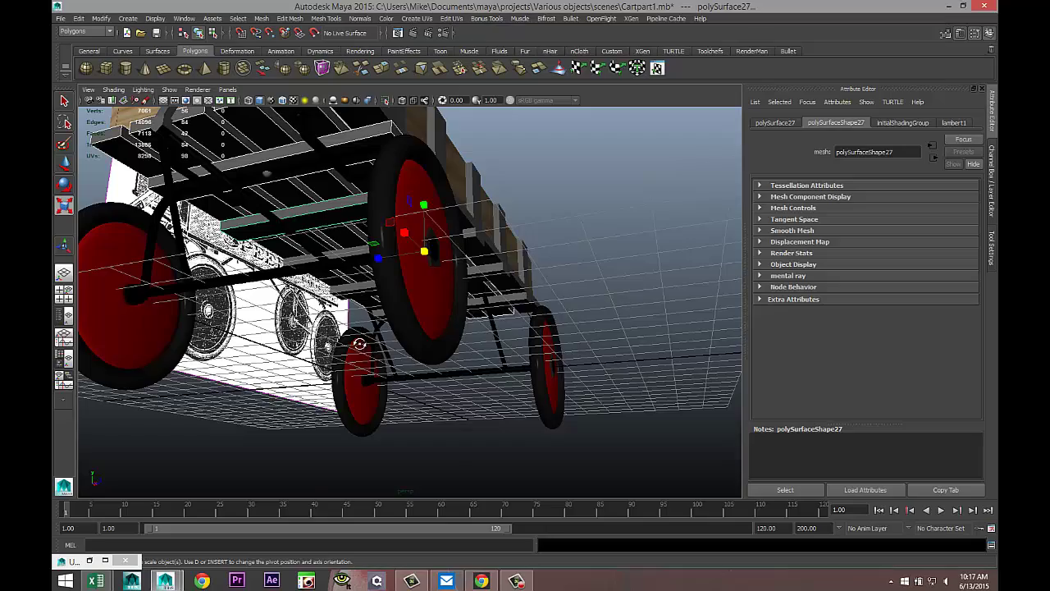
{"action": "left_click_drag", "start_coordinate": [360, 344], "coordinate": [386, 256], "text": "alt"}
{"action": "left_click", "coordinate": [388, 254], "text": "shift"}
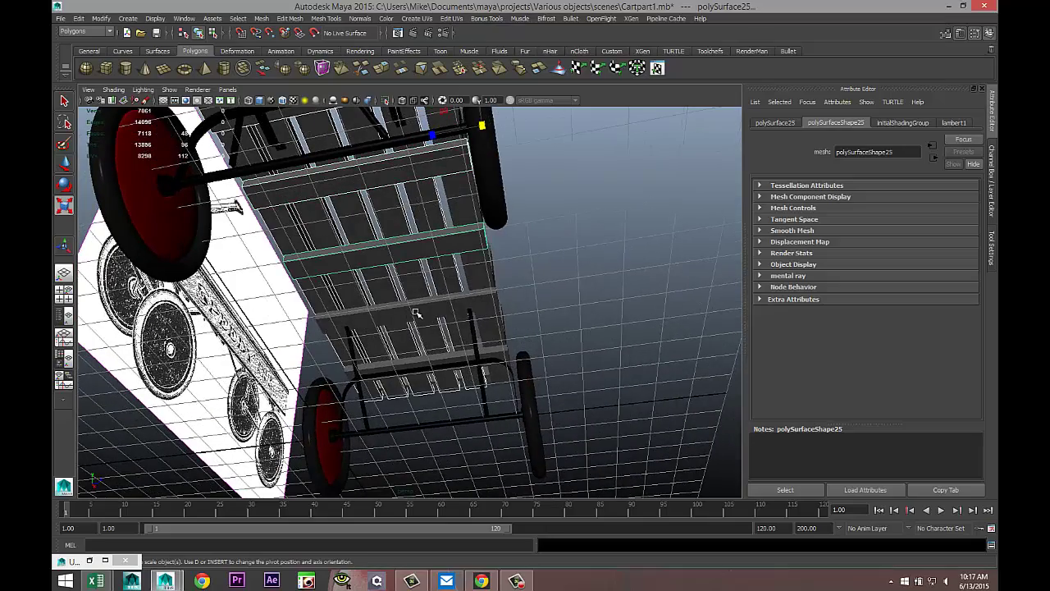
{"action": "left_click", "coordinate": [416, 313], "text": "shift"}
{"action": "left_click", "coordinate": [446, 355], "text": "shift"}
{"action": "left_click_drag", "start_coordinate": [609, 319], "coordinate": [371, 231], "text": "alt"}
{"action": "right_click_drag", "start_coordinate": [365, 218], "coordinate": [437, 483]}
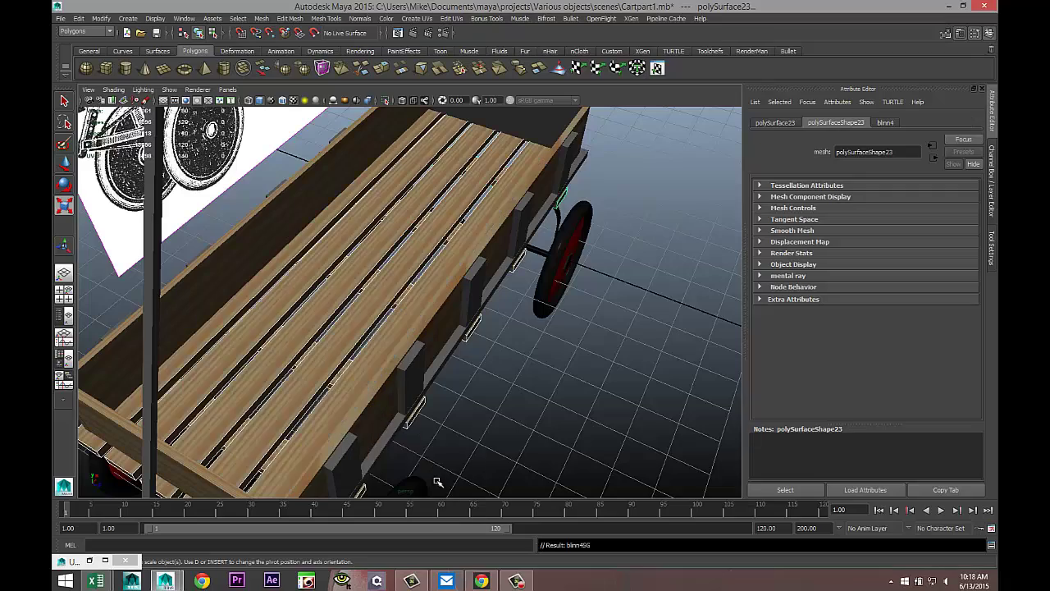
{"action": "left_click", "coordinate": [551, 401]}
Assign the existing wood-textured Blinn material to the remaining grey floor slat and to the bed's rear end board.
{"action": "left_click_drag", "start_coordinate": [529, 408], "coordinate": [510, 383], "text": "alt"}
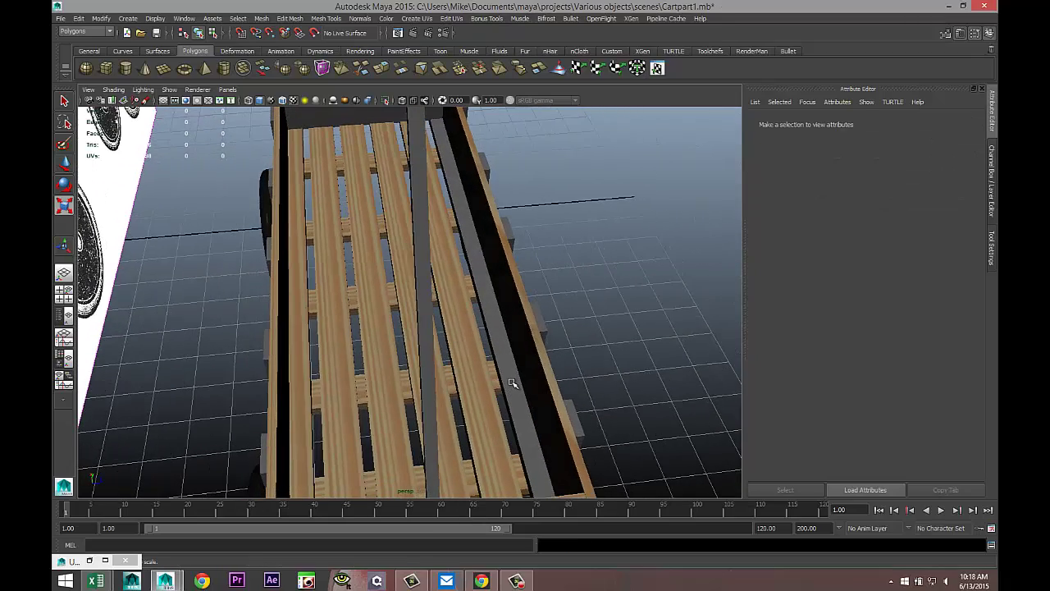
{"action": "left_click", "coordinate": [511, 383]}
{"action": "right_click_drag", "start_coordinate": [512, 324], "coordinate": [598, 546]}
{"action": "left_click", "coordinate": [654, 336]}
{"action": "left_click_drag", "start_coordinate": [649, 336], "coordinate": [610, 372], "text": "alt"}
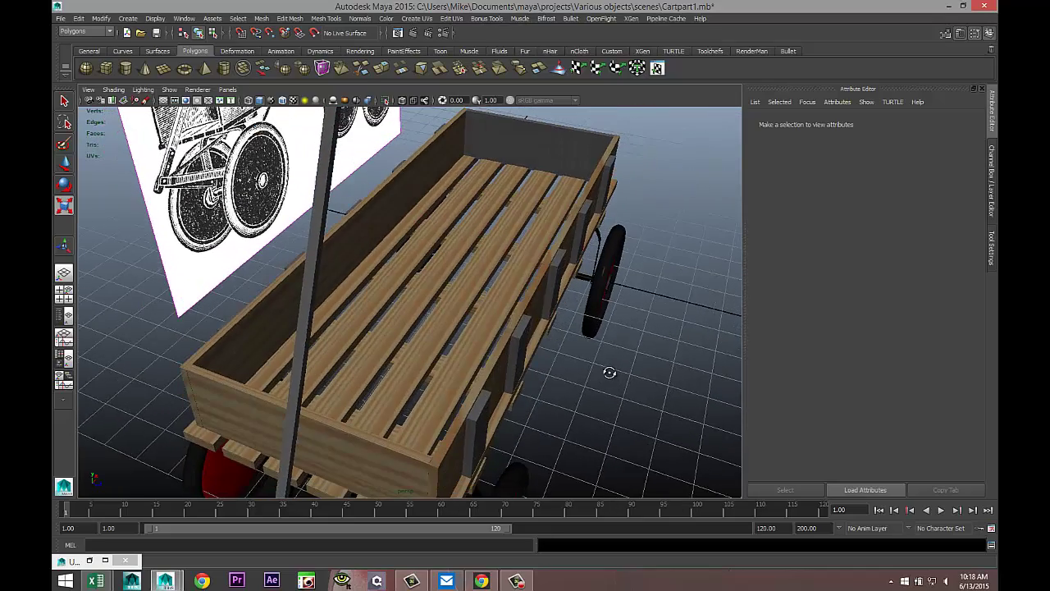
{"action": "left_click", "coordinate": [558, 140]}
{"action": "right_click_drag", "start_coordinate": [554, 139], "coordinate": [616, 403]}
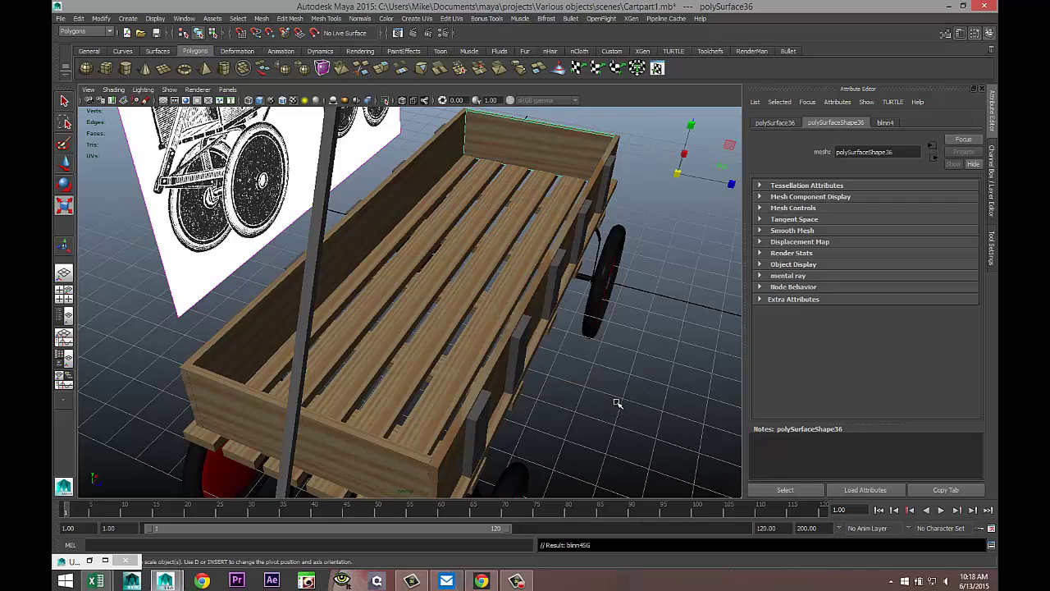
Check the UV layout of the second floor slat from the reference-image side and apply Automatic Mapping to that slat.
{"action": "left_click_drag", "start_coordinate": [629, 352], "coordinate": [438, 328], "text": "alt"}
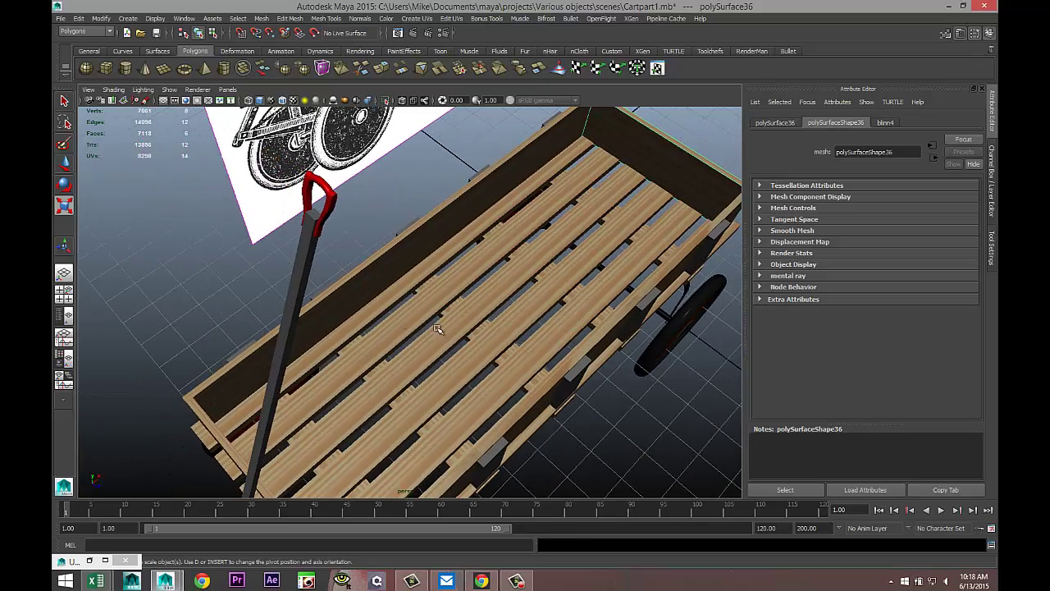
{"action": "left_click", "coordinate": [400, 323]}
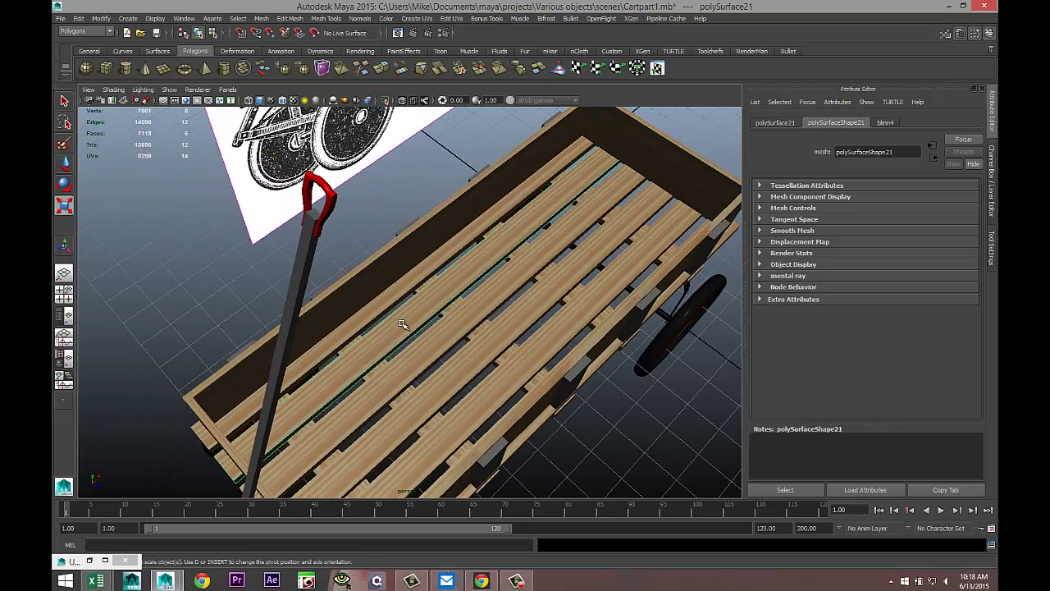
{"action": "left_click", "coordinate": [451, 18]}
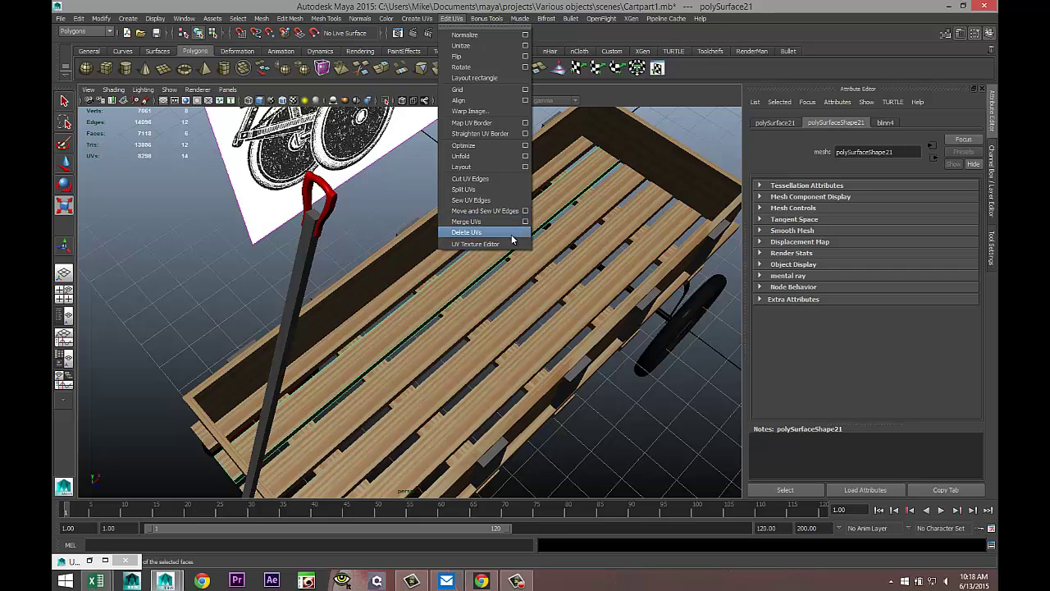
{"action": "left_click", "coordinate": [476, 245]}
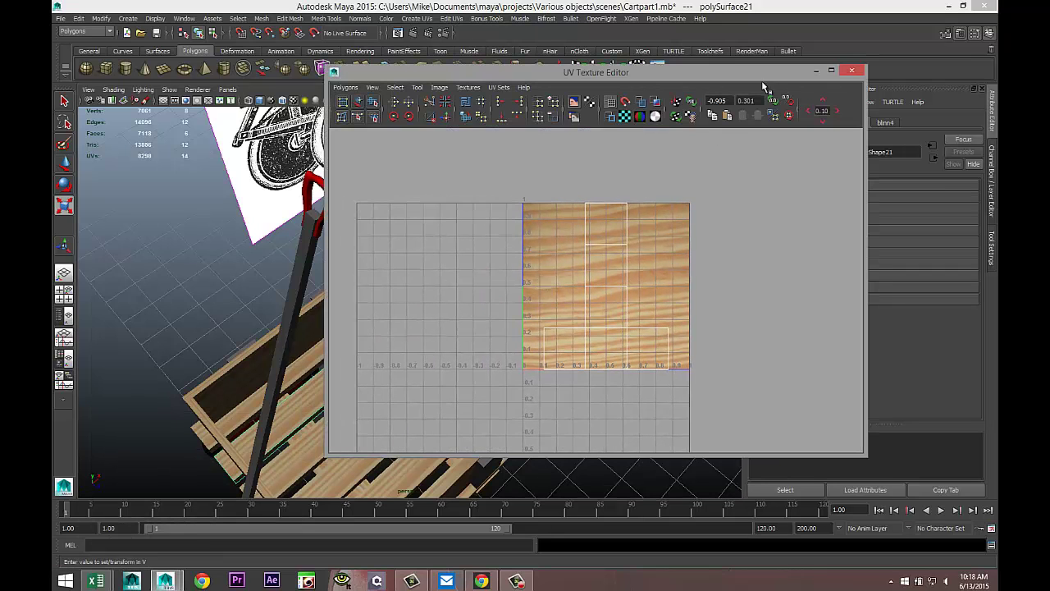
{"action": "left_click", "coordinate": [816, 70]}
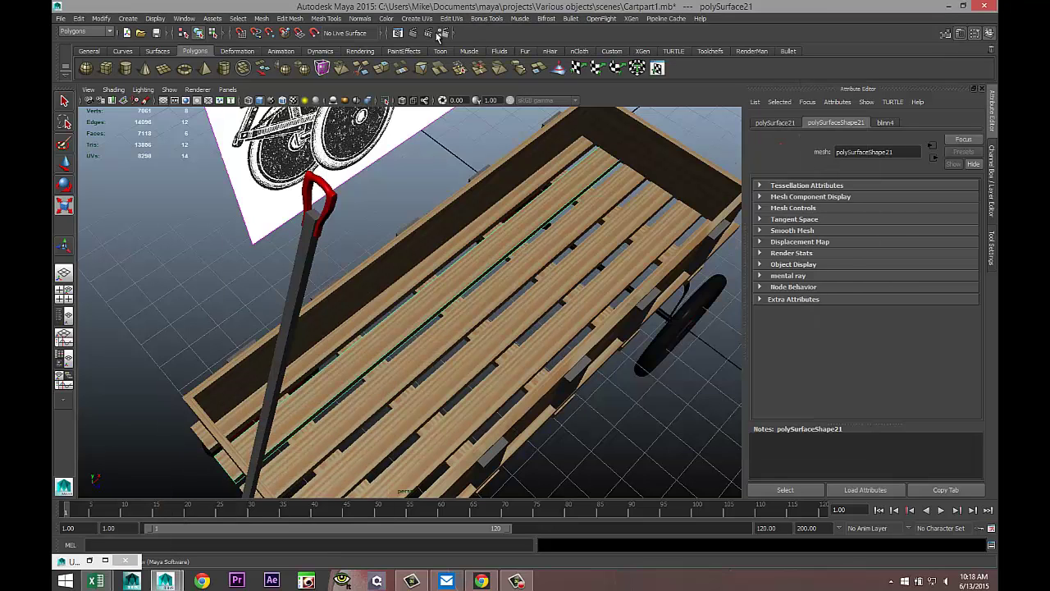
{"action": "left_click", "coordinate": [417, 19]}
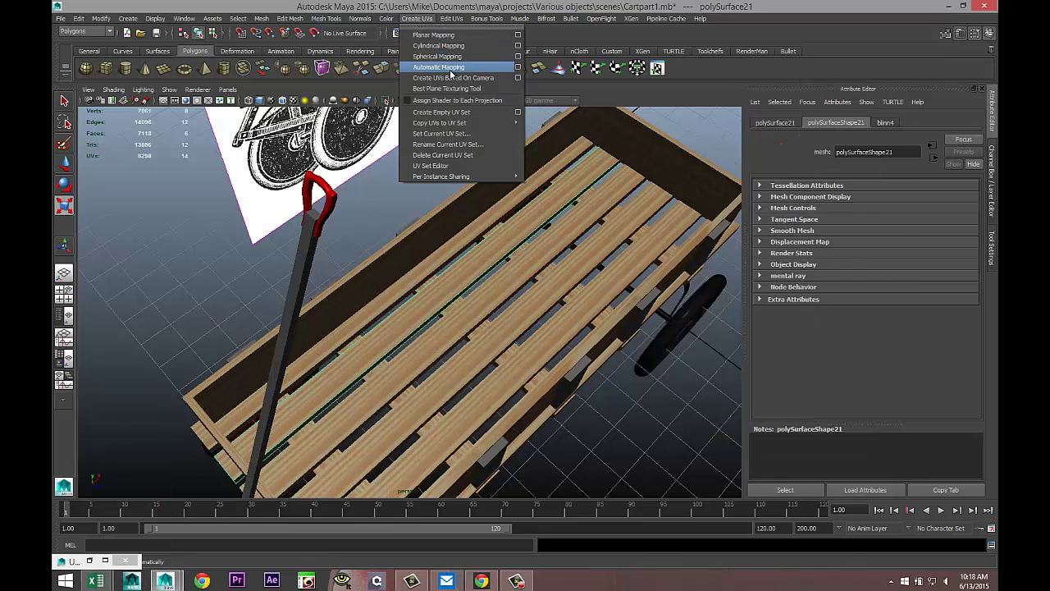
{"action": "left_click", "coordinate": [450, 68]}
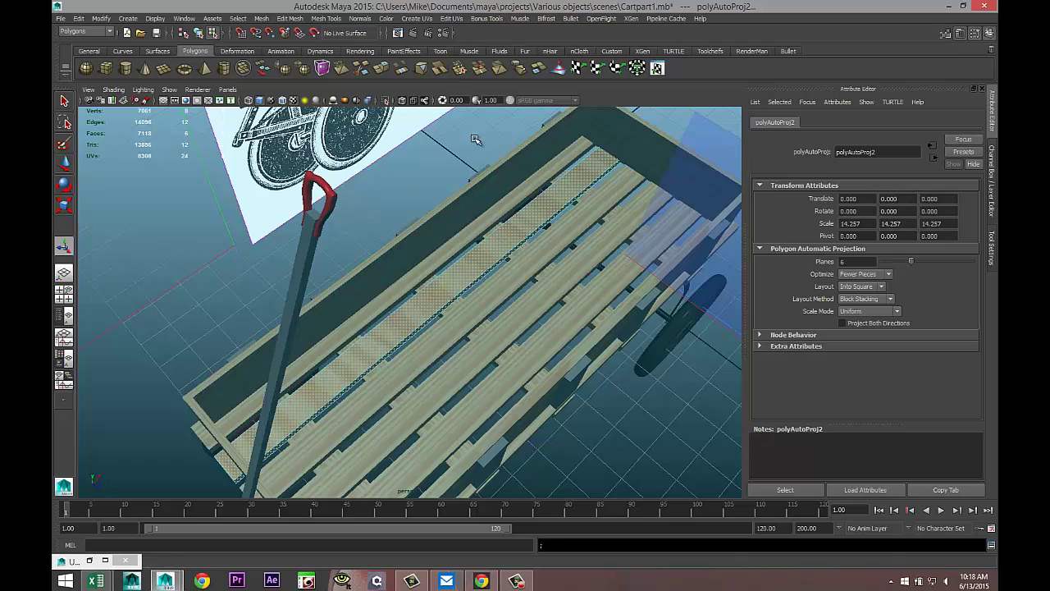
{"action": "scroll", "coordinate": [445, 269], "scroll_direction": "down", "scroll_amount": 5}
{"action": "left_click_drag", "start_coordinate": [485, 328], "coordinate": [507, 316], "text": "alt"}
{"action": "left_click", "coordinate": [586, 383]}
Select all UVs of the automatically mapped slat in the UV Texture Editor and move them horizontally toward the middle of the texture tile.
{"action": "scroll", "coordinate": [584, 387], "scroll_direction": "up", "scroll_amount": 5}
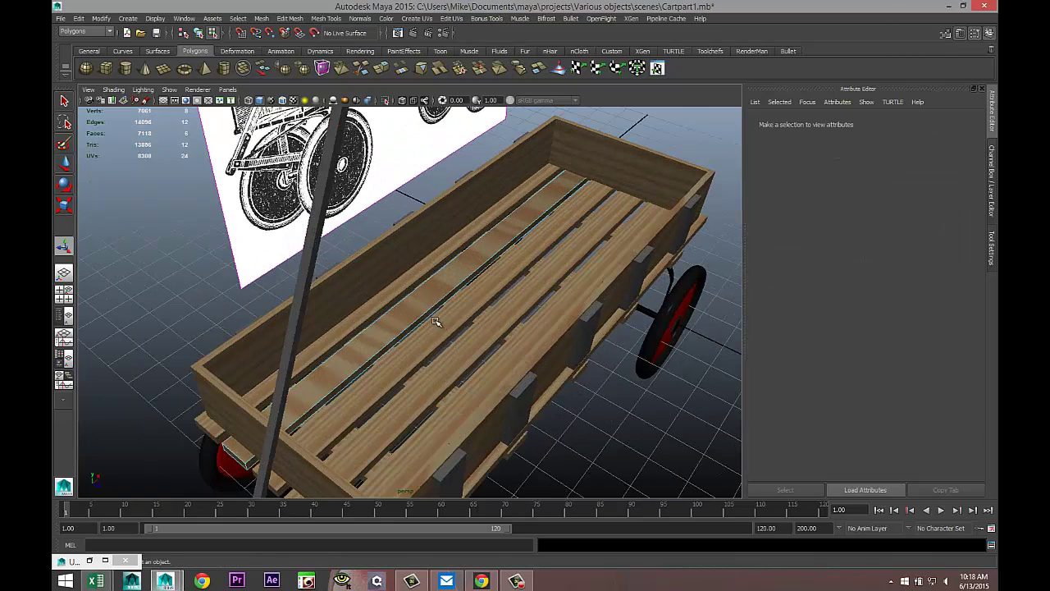
{"action": "left_click", "coordinate": [414, 303]}
{"action": "right_click_drag", "start_coordinate": [416, 305], "coordinate": [430, 295]}
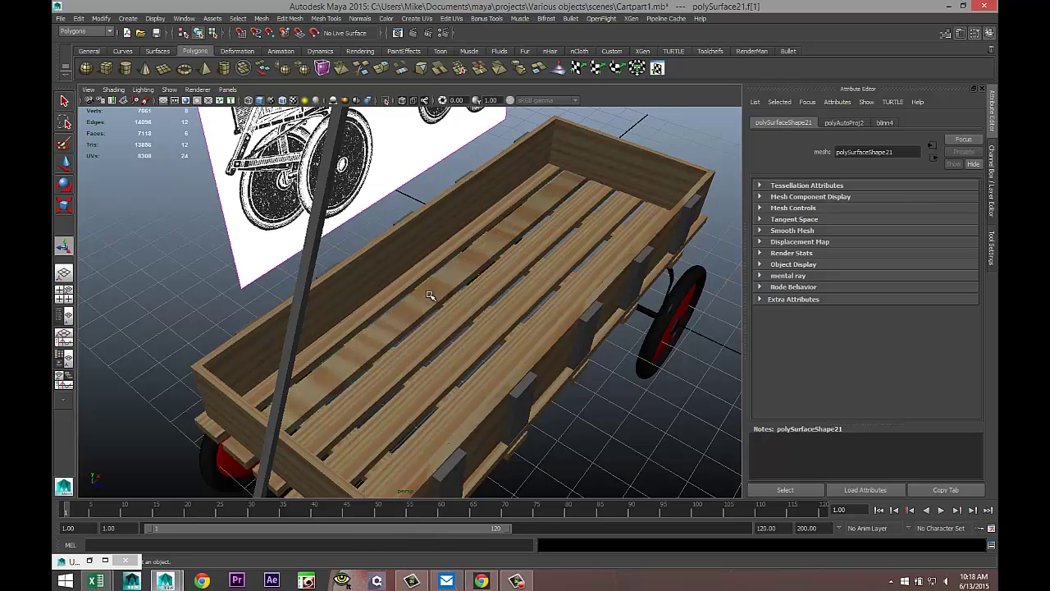
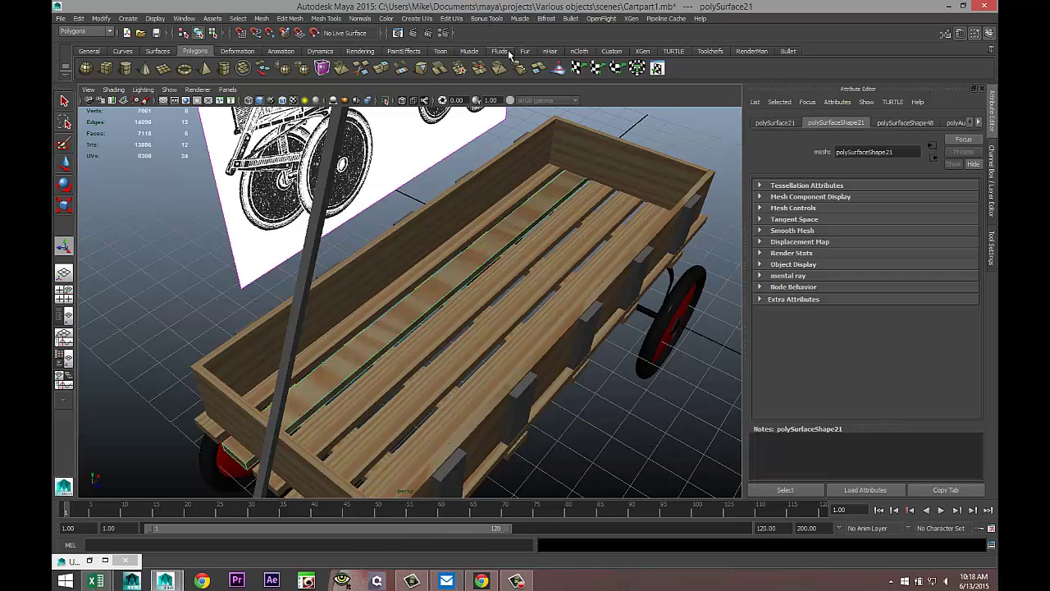
{"action": "left_click", "coordinate": [453, 18]}
{"action": "left_click", "coordinate": [476, 244]}
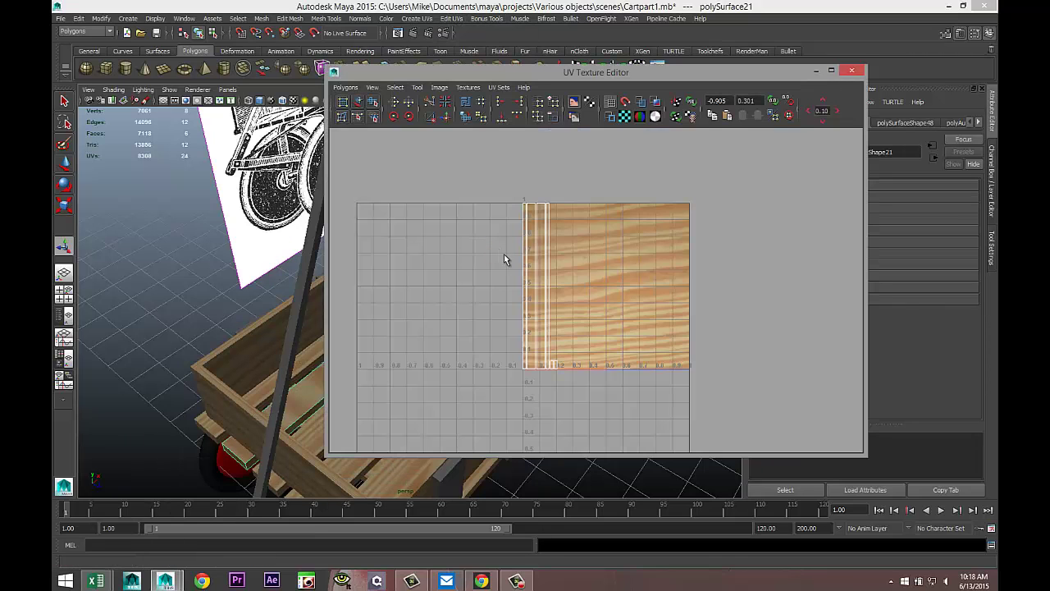
{"action": "right_click_drag", "start_coordinate": [544, 279], "coordinate": [586, 280]}
{"action": "left_click_drag", "start_coordinate": [490, 185], "coordinate": [613, 420]}
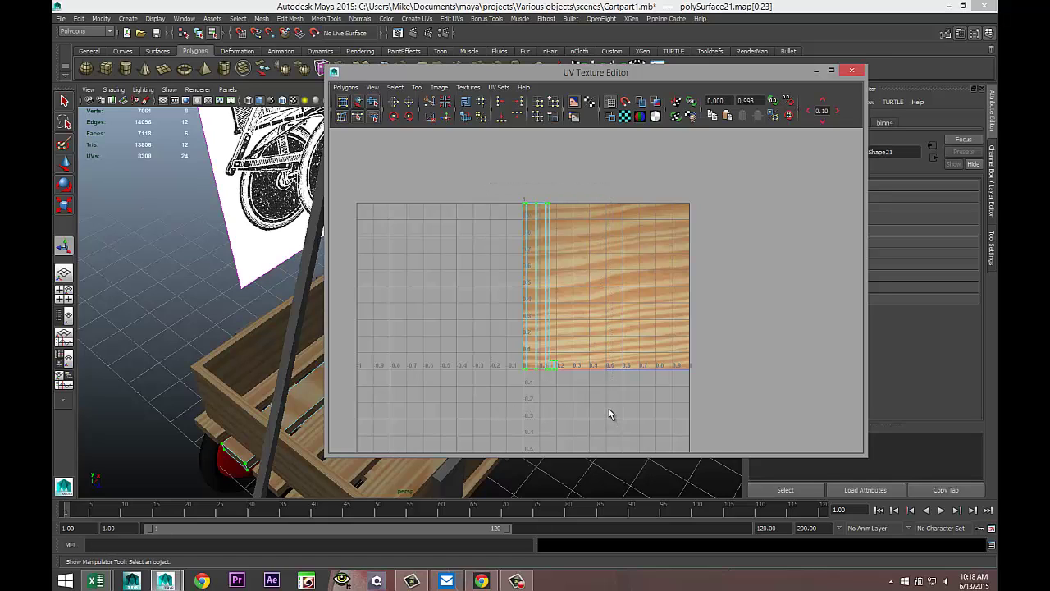
{"action": "key", "text": "w"}
{"action": "left_click_drag", "start_coordinate": [602, 288], "coordinate": [665, 293]}
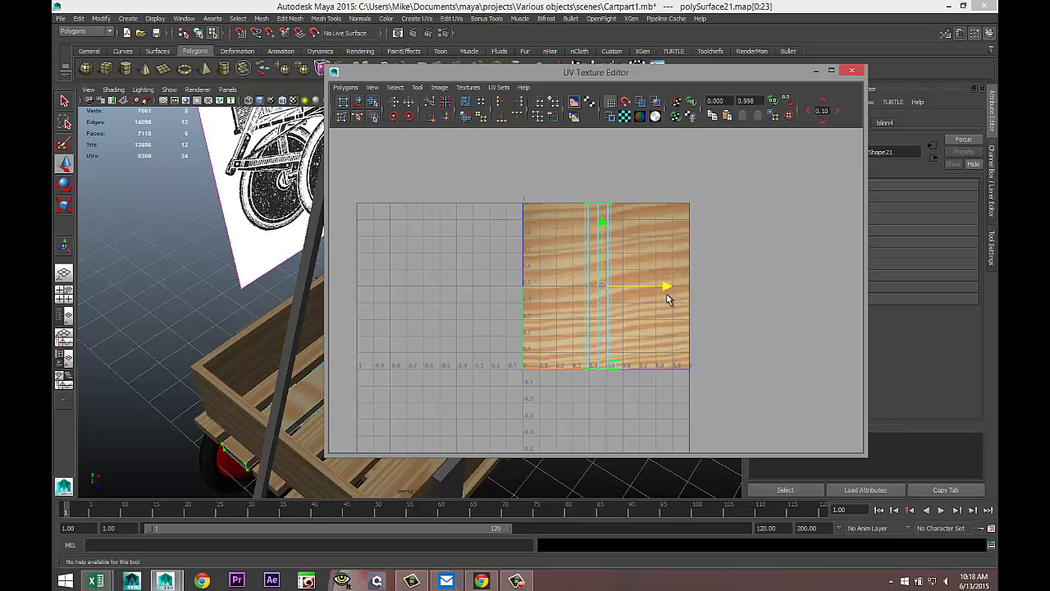
Rotate the slat's UVs clockwise by two 45-degree turns so the grain runs lengthwise, and minimize the UV Texture Editor.
{"action": "left_click_drag", "start_coordinate": [520, 73], "coordinate": [647, 76]}
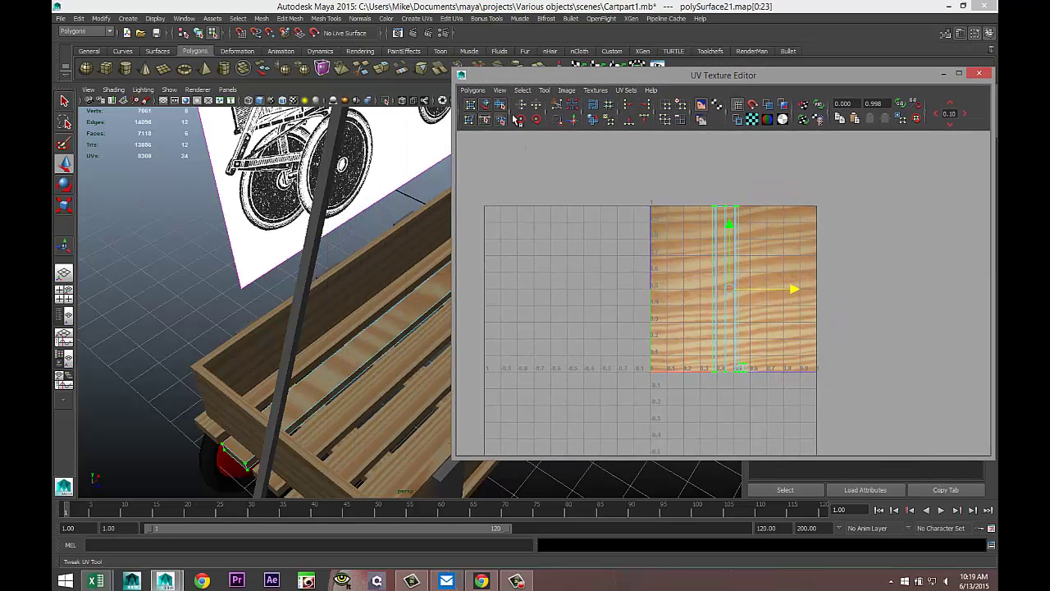
{"action": "left_click", "coordinate": [538, 121]}
{"action": "left_click", "coordinate": [538, 121]}
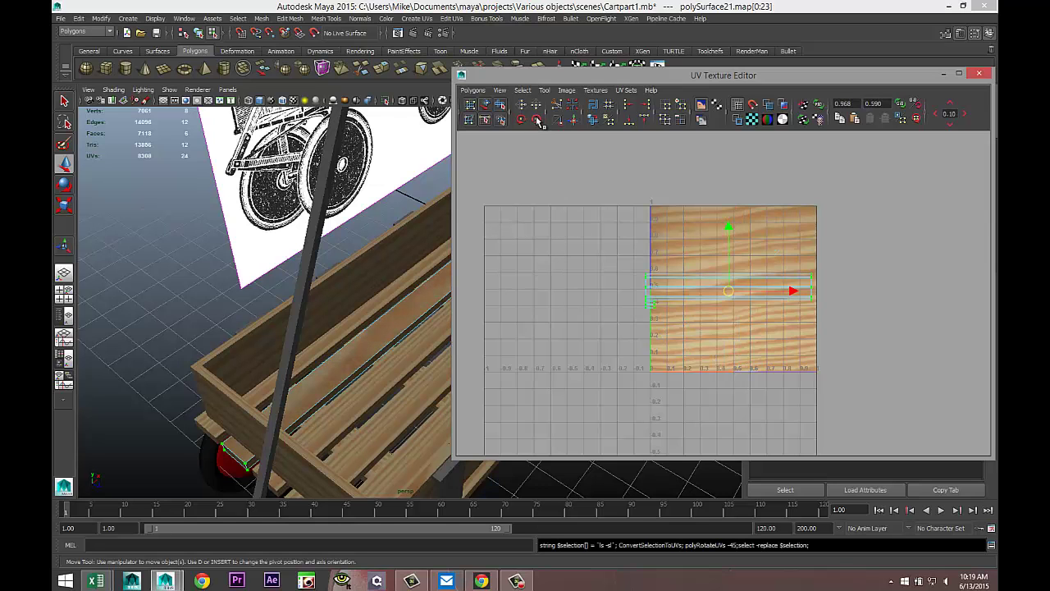
{"action": "left_click_drag", "start_coordinate": [555, 76], "coordinate": [561, 178]}
{"action": "left_click", "coordinate": [953, 191]}
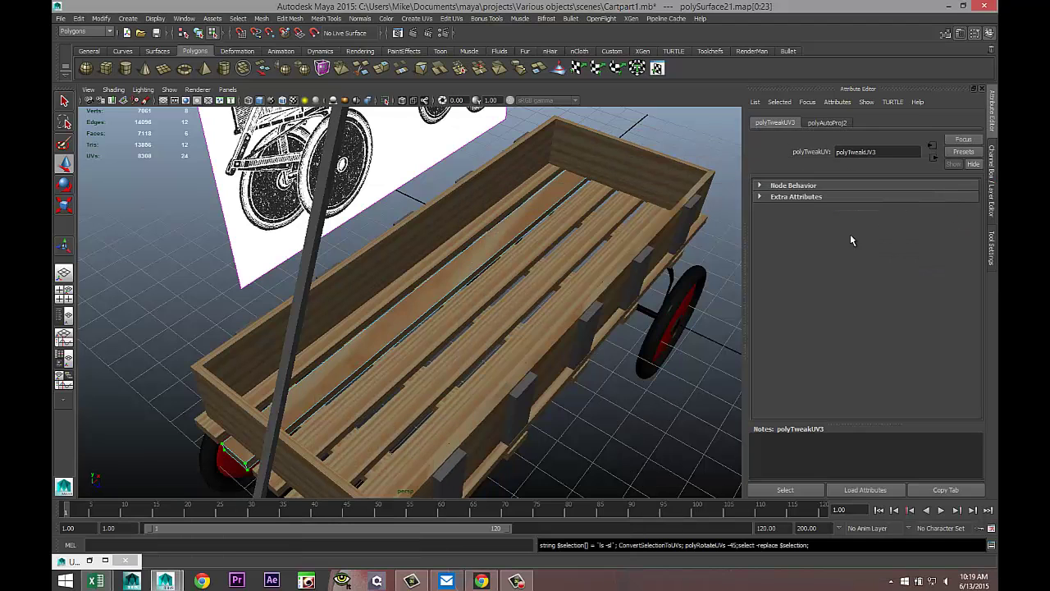
Apply Automatic Mapping to the third floor slat from the reference-image side.
{"action": "left_click", "coordinate": [425, 341]}
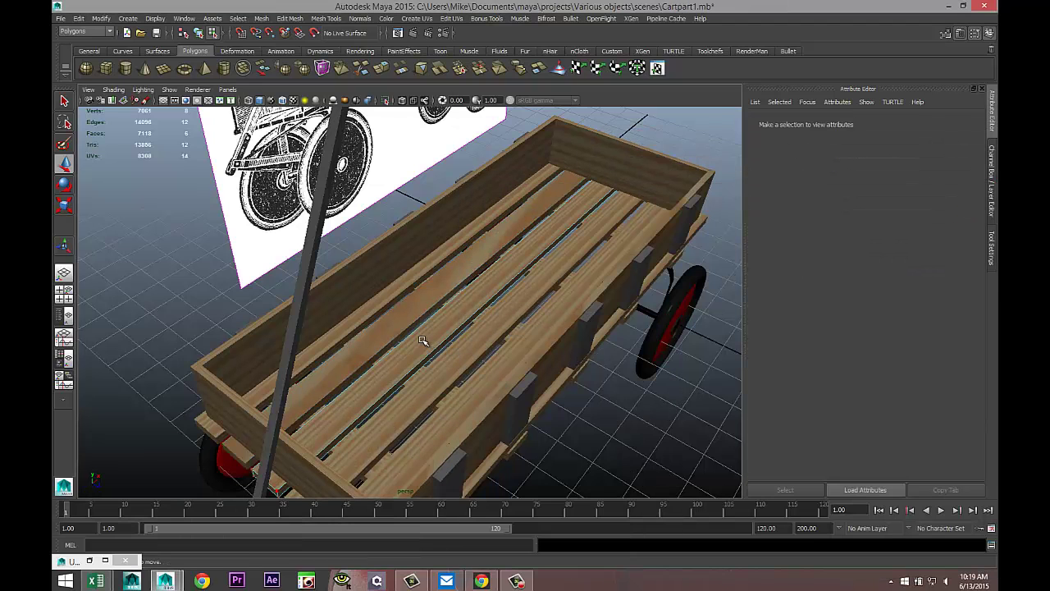
{"action": "right_click_drag", "start_coordinate": [423, 341], "coordinate": [456, 320]}
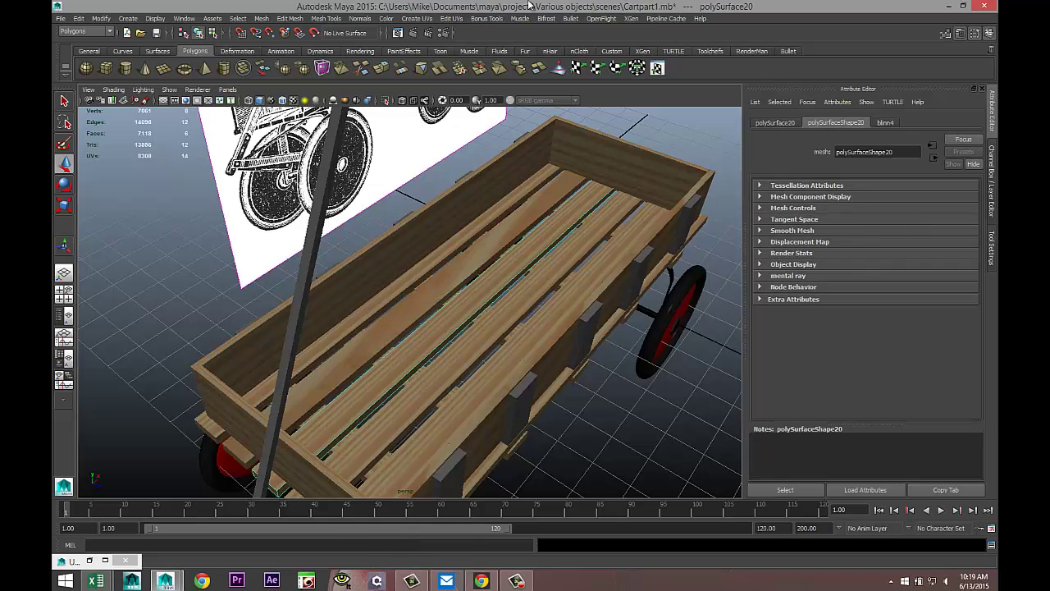
{"action": "left_click", "coordinate": [454, 18]}
{"action": "mouse_move", "coordinate": [416, 21]}
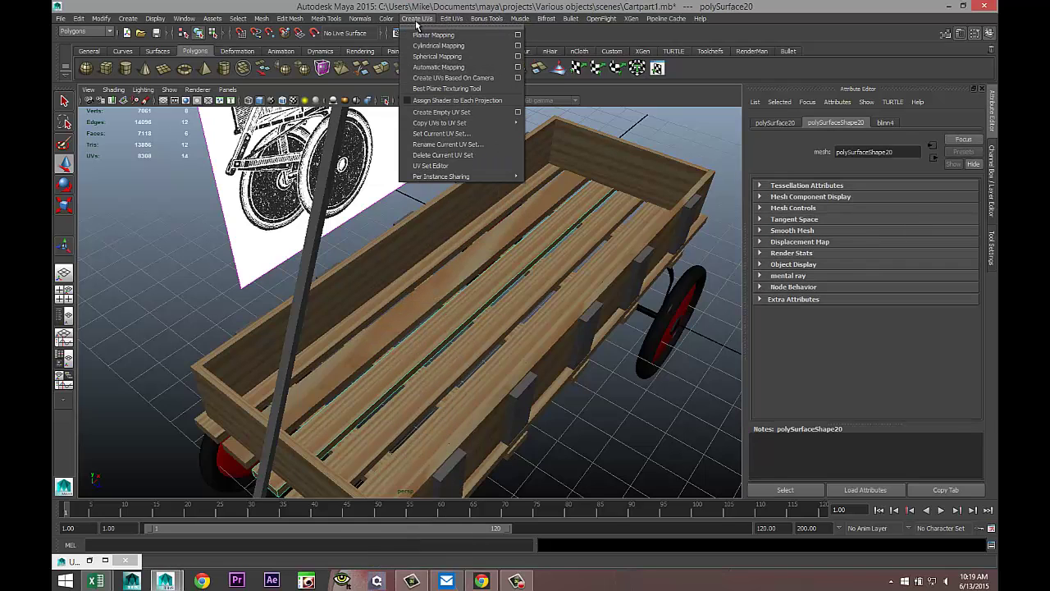
{"action": "left_click", "coordinate": [435, 67]}
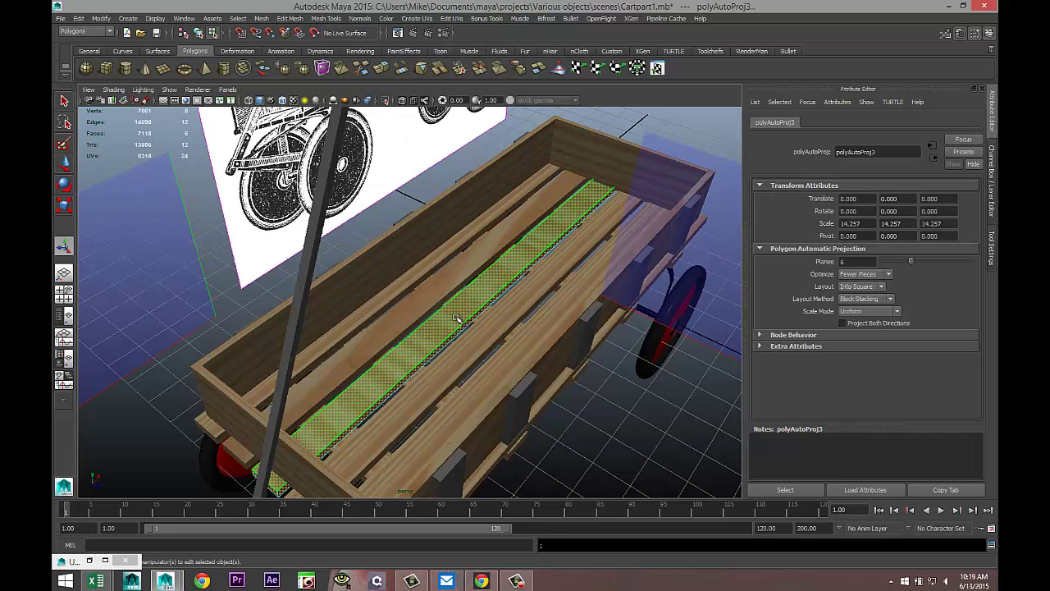
Show the third floor slat's layout in the UV Texture Editor and select all of its UVs.
{"action": "right_click_drag", "start_coordinate": [452, 315], "coordinate": [485, 301]}
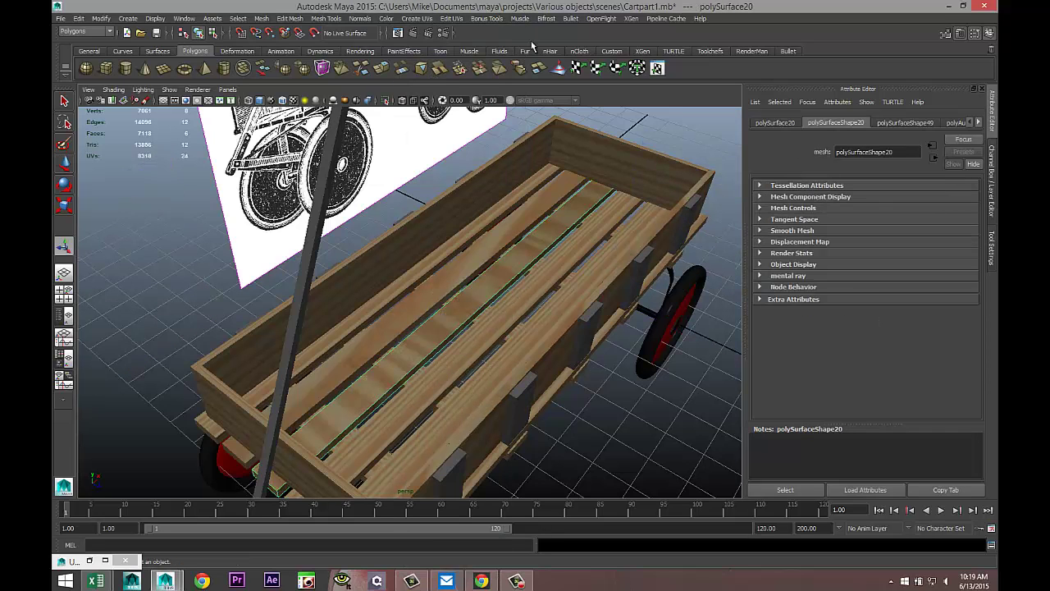
{"action": "left_click", "coordinate": [487, 18]}
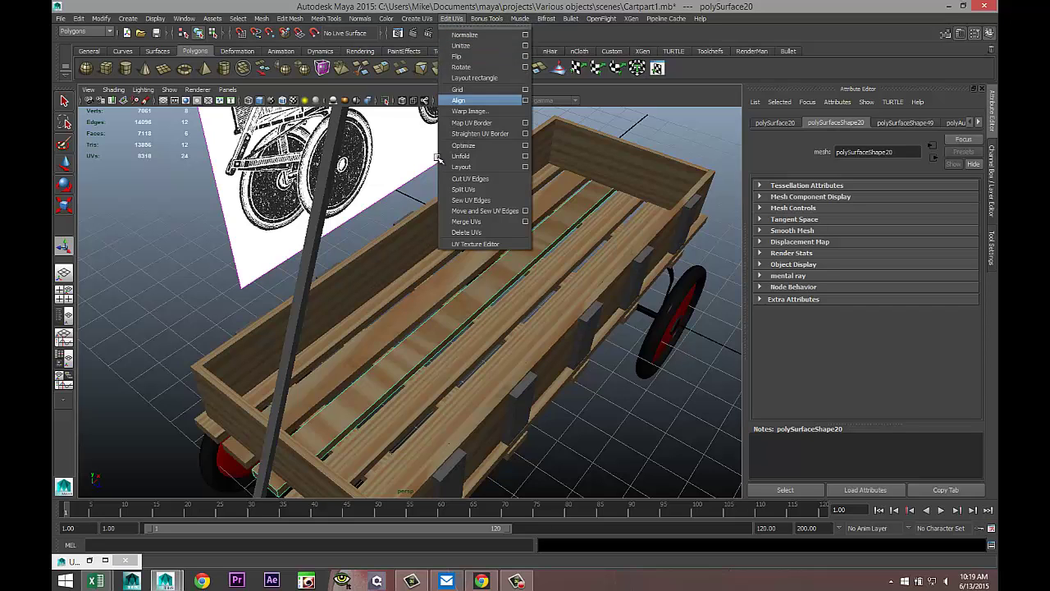
{"action": "left_click", "coordinate": [473, 247]}
{"action": "left_click", "coordinate": [451, 18]}
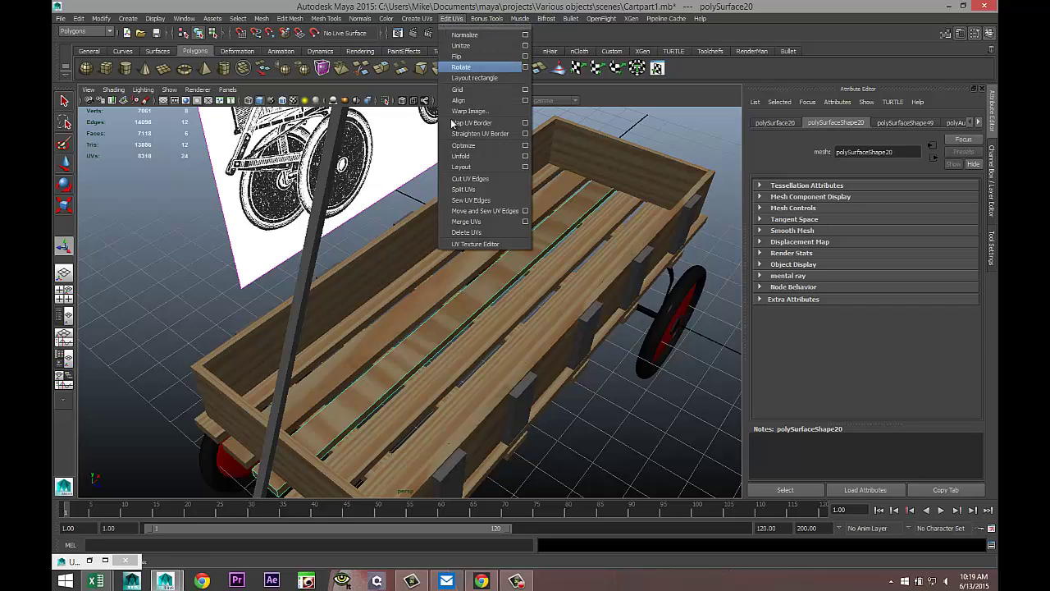
{"action": "left_click", "coordinate": [476, 245]}
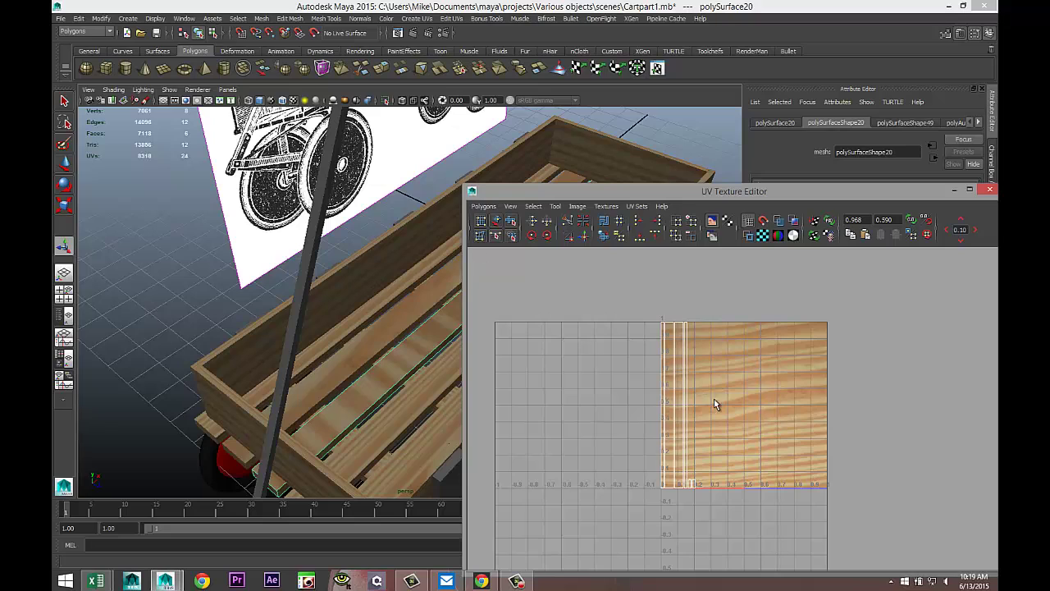
{"action": "right_click_drag", "start_coordinate": [684, 393], "coordinate": [717, 392]}
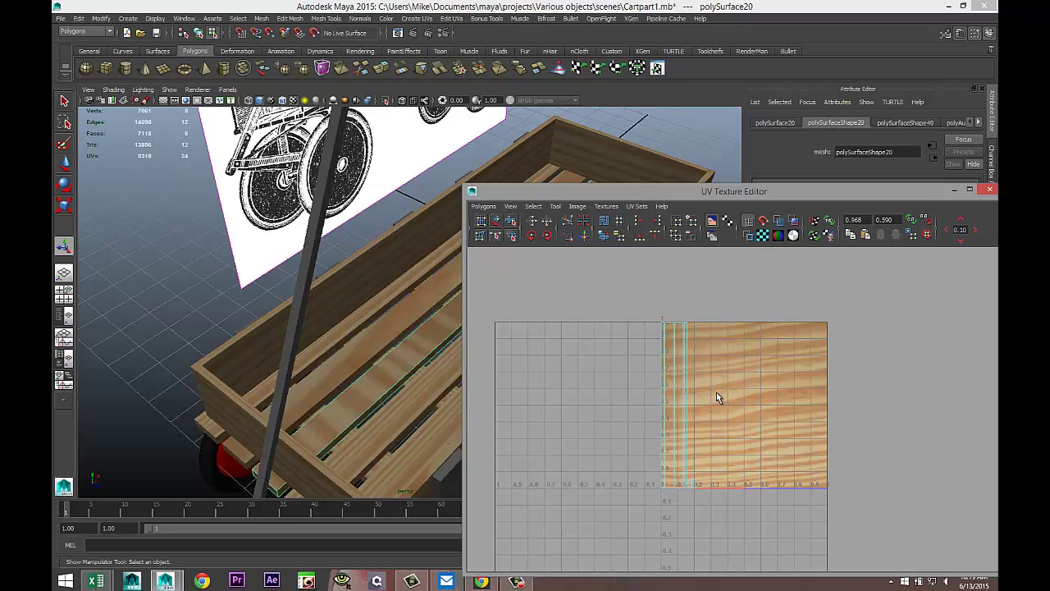
{"action": "left_click_drag", "start_coordinate": [631, 296], "coordinate": [796, 566]}
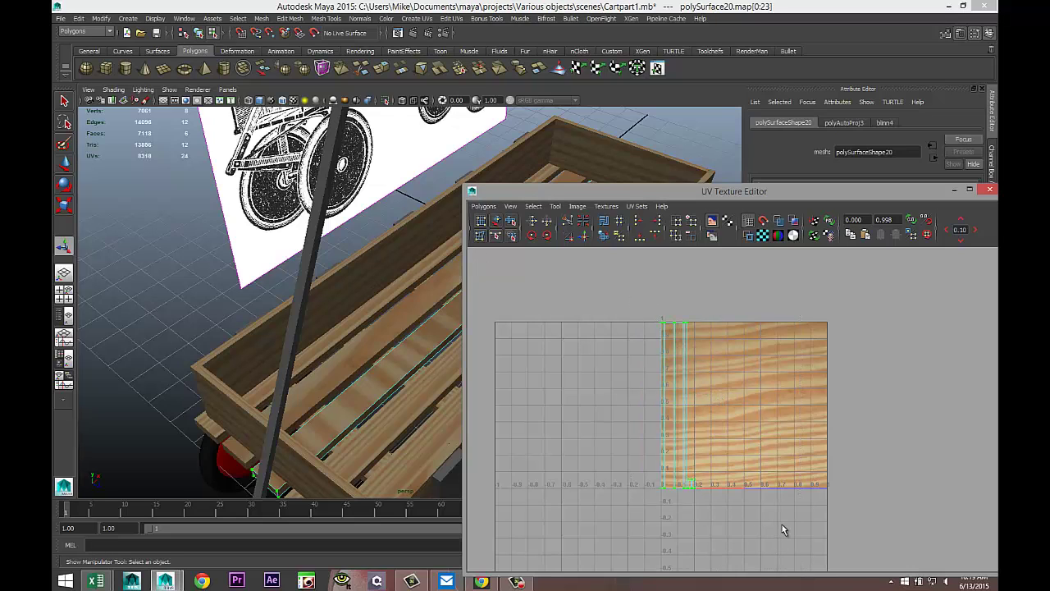
Move the third slat's UVs horizontally to the middle of the texture tile and rotate them clockwise until they lie horizontally.
{"action": "key", "text": "w"}
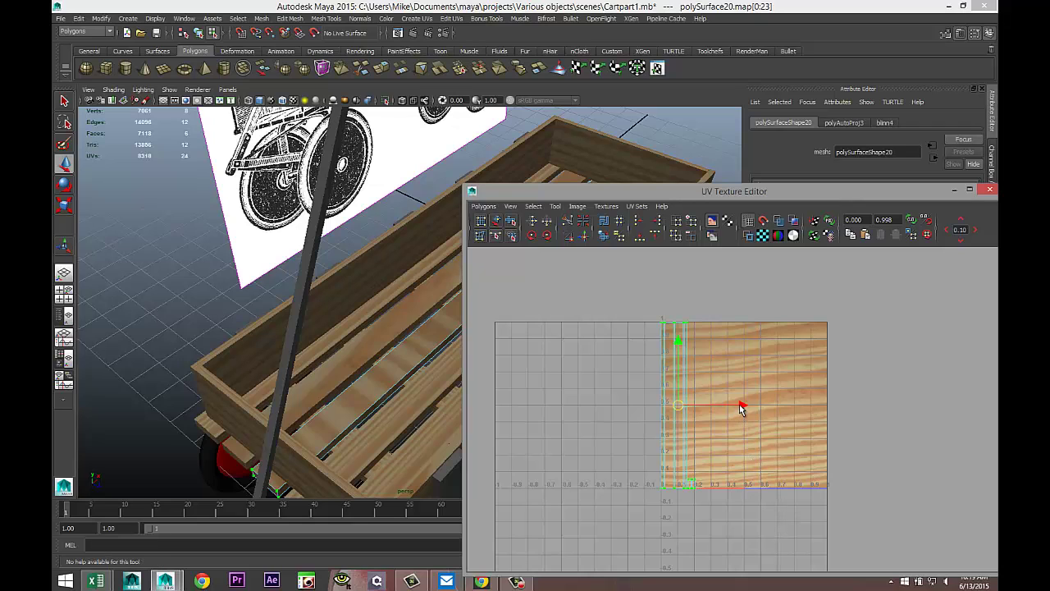
{"action": "left_click_drag", "start_coordinate": [741, 408], "coordinate": [803, 408]}
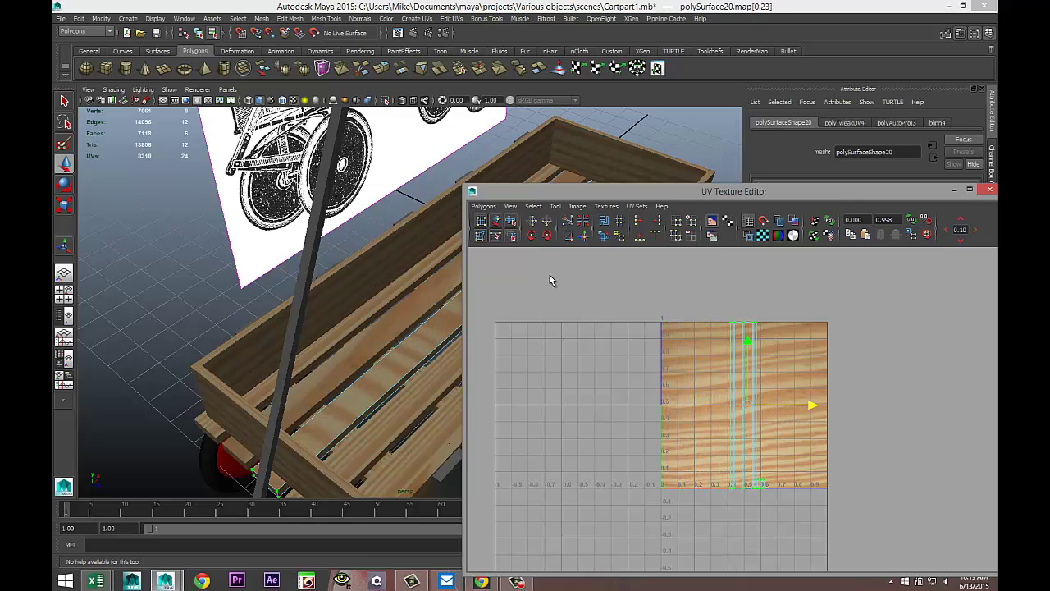
{"action": "left_click", "coordinate": [549, 237]}
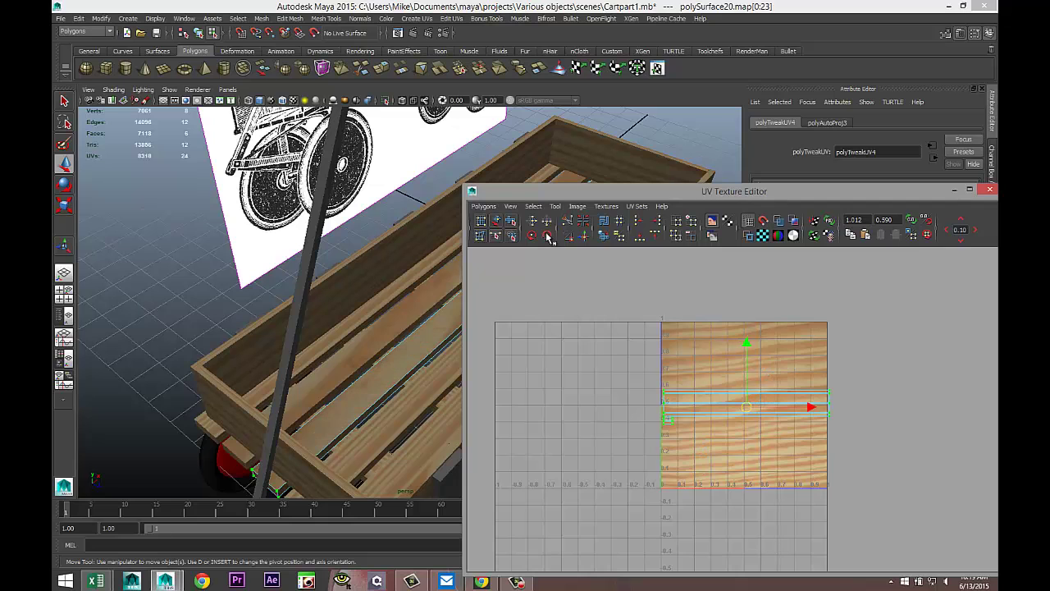
Shift the third slat's UVs slightly down on the wood texture and minimize the UV Texture Editor.
{"action": "left_click_drag", "start_coordinate": [591, 196], "coordinate": [674, 239]}
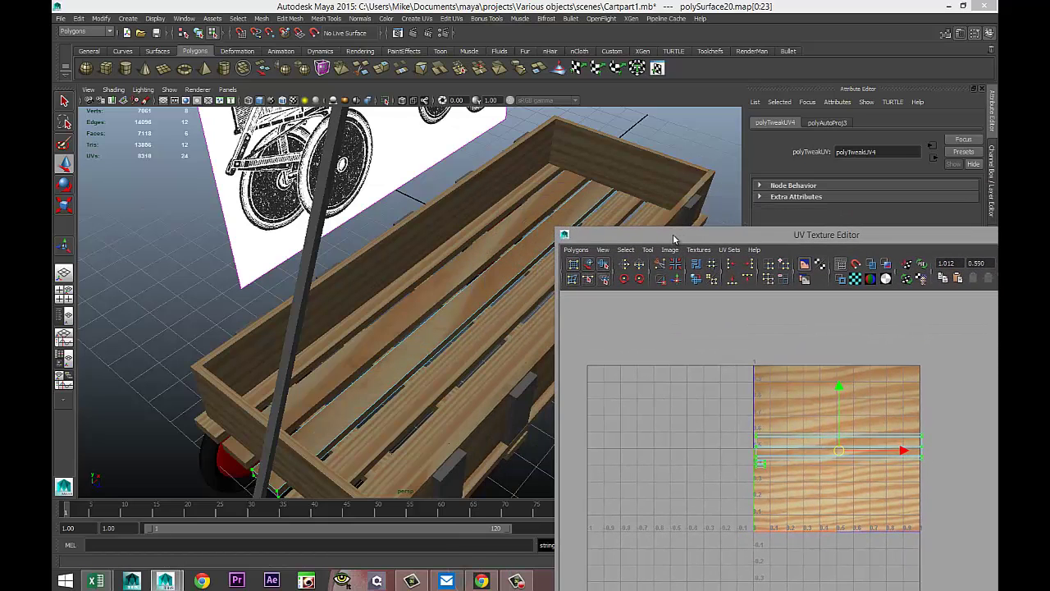
{"action": "left_click_drag", "start_coordinate": [840, 385], "coordinate": [836, 404]}
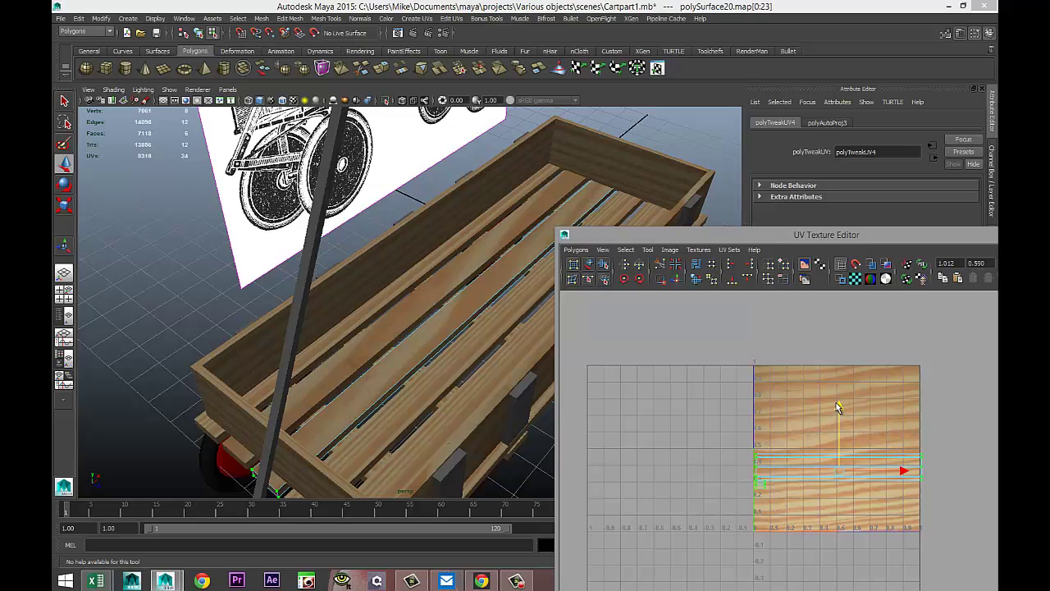
{"action": "left_click_drag", "start_coordinate": [974, 241], "coordinate": [835, 239]}
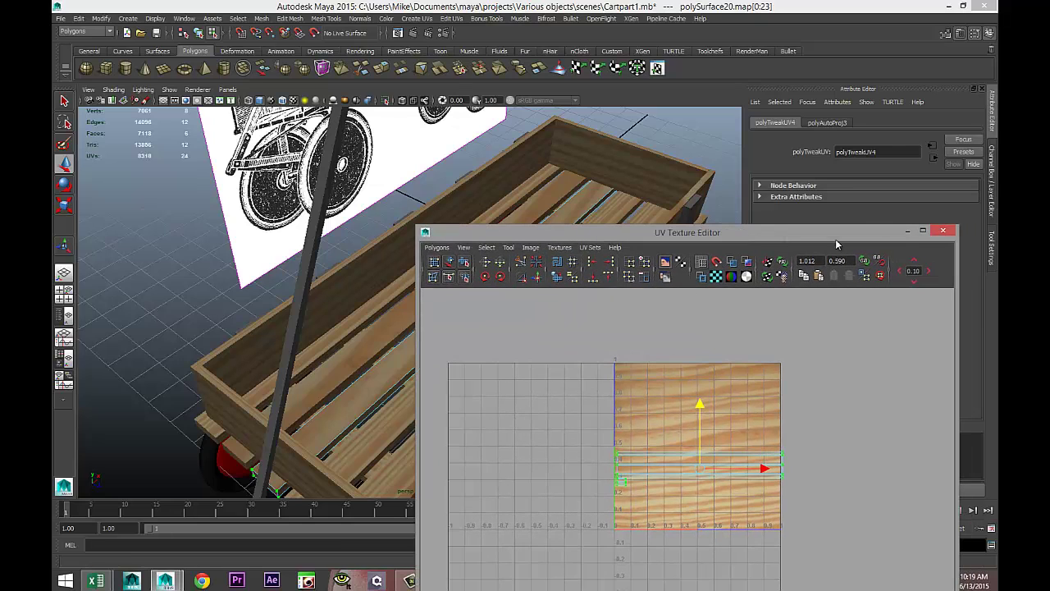
{"action": "left_click", "coordinate": [904, 231]}
Apply Automatic Mapping to the fourth floor slat from the reference-image side.
{"action": "scroll", "coordinate": [515, 333], "scroll_direction": "down", "scroll_amount": 3}
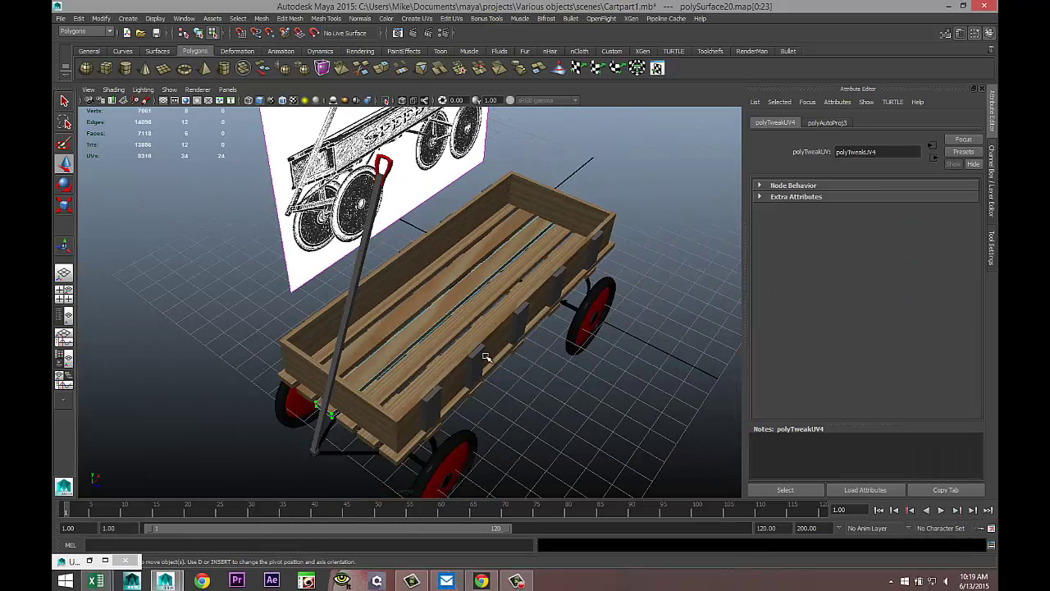
{"action": "left_click_drag", "start_coordinate": [485, 357], "coordinate": [521, 327], "text": "alt"}
{"action": "scroll", "coordinate": [509, 367], "scroll_direction": "up", "scroll_amount": 3}
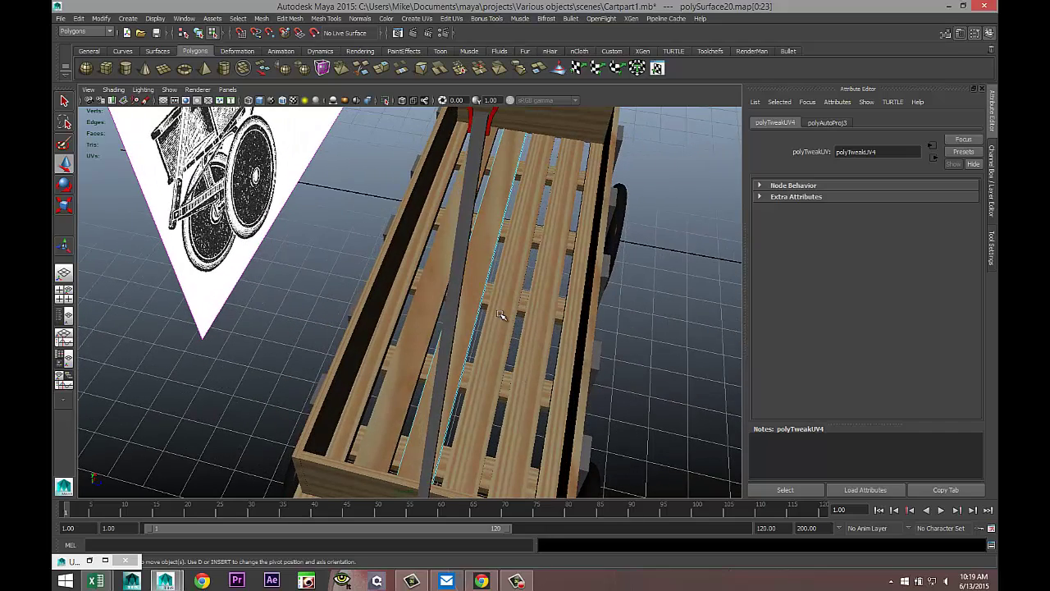
{"action": "right_click_drag", "start_coordinate": [501, 315], "coordinate": [536, 297]}
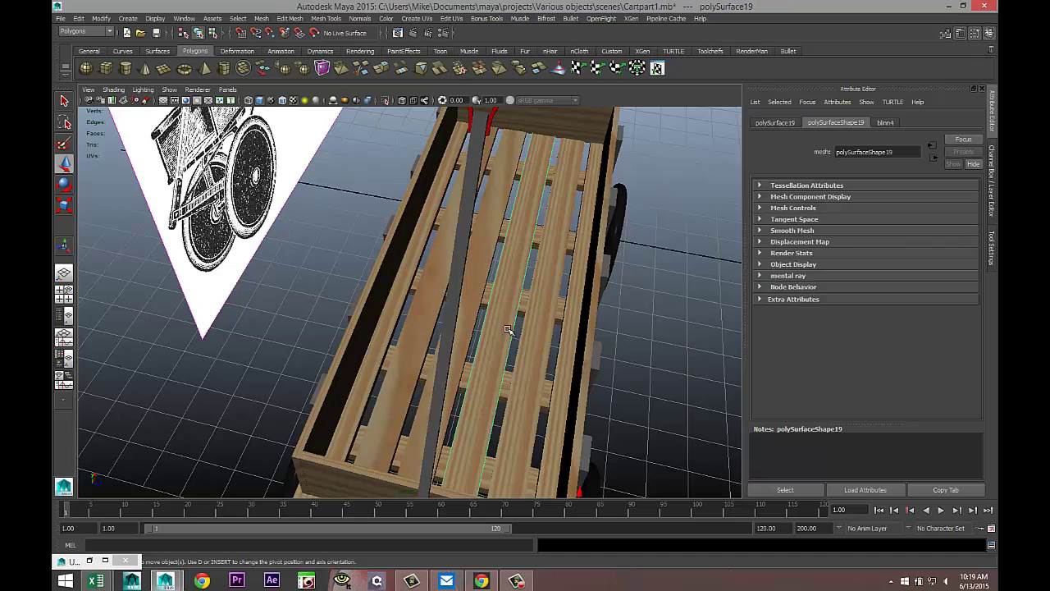
{"action": "left_click", "coordinate": [418, 18]}
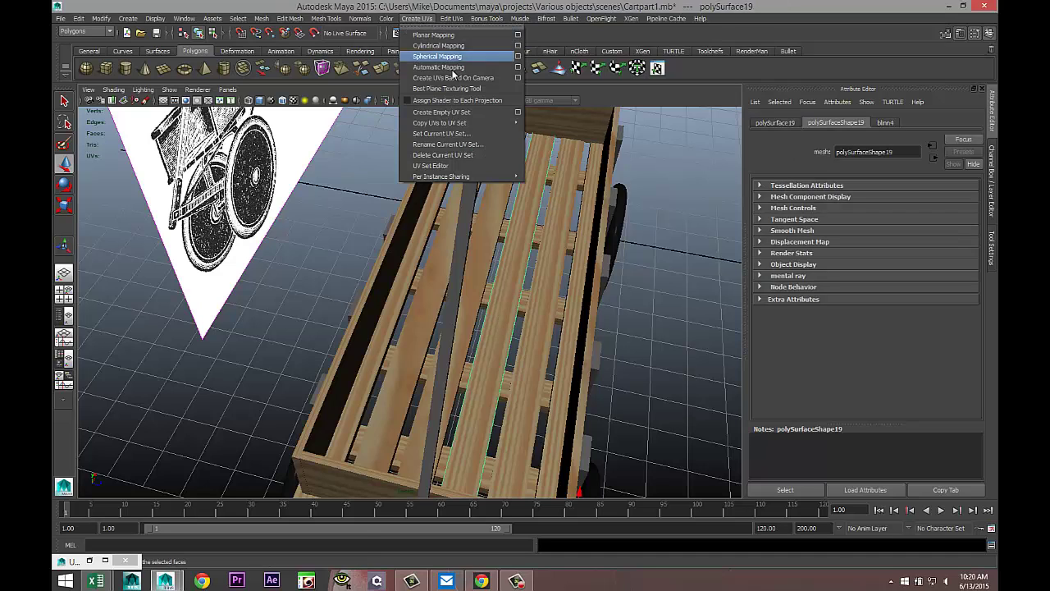
{"action": "left_click", "coordinate": [447, 78]}
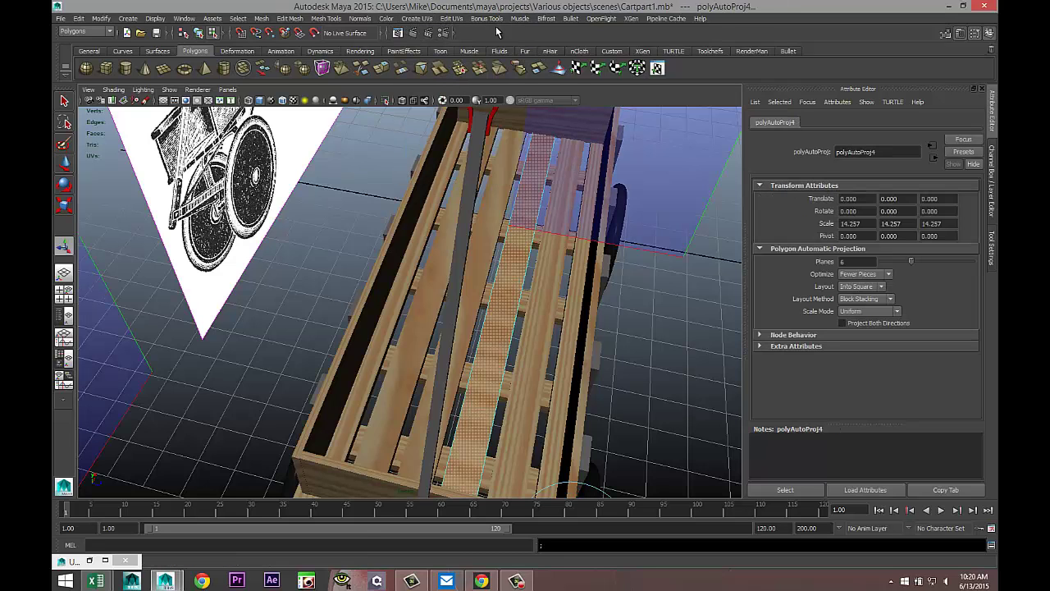
Open the UV Texture Editor for the fourth floor slat and select all of its UVs.
{"action": "left_click", "coordinate": [453, 19]}
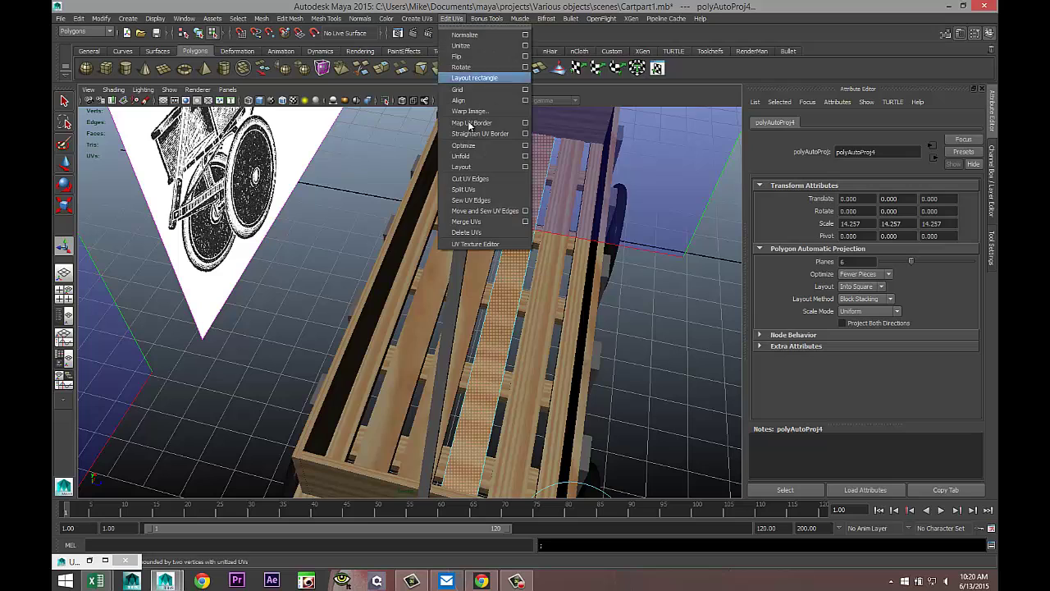
{"action": "left_click", "coordinate": [472, 244]}
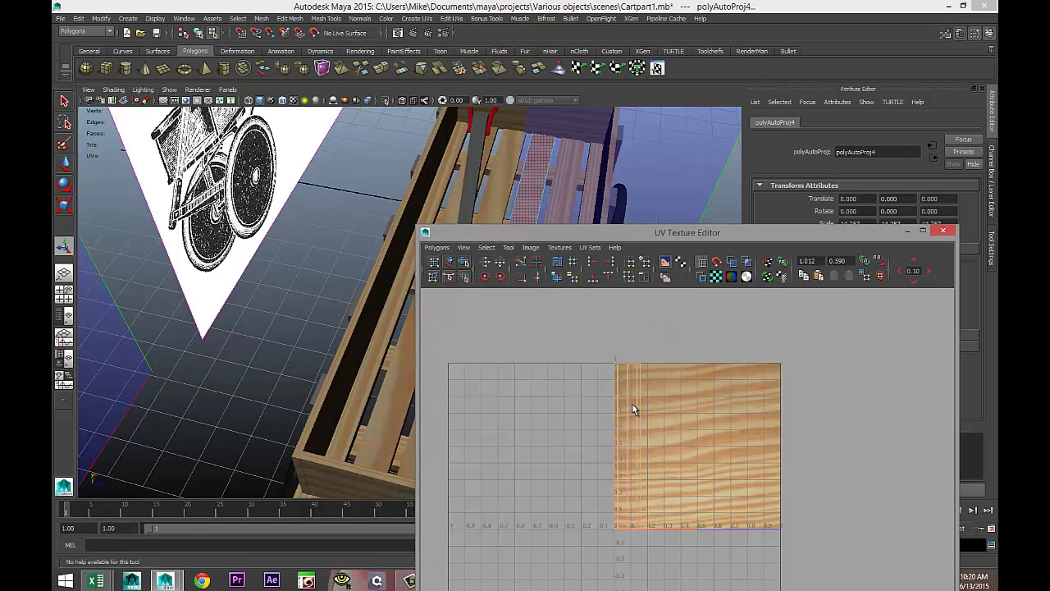
{"action": "right_click_drag", "start_coordinate": [632, 403], "coordinate": [673, 404]}
{"action": "left_click_drag", "start_coordinate": [737, 574], "coordinate": [739, 585]}
Rotate the fourth slat's UVs counterclockwise to horizontal and place them across the upper part of the texture tile, then minimize the UV Texture Editor.
{"action": "left_click", "coordinate": [485, 279]}
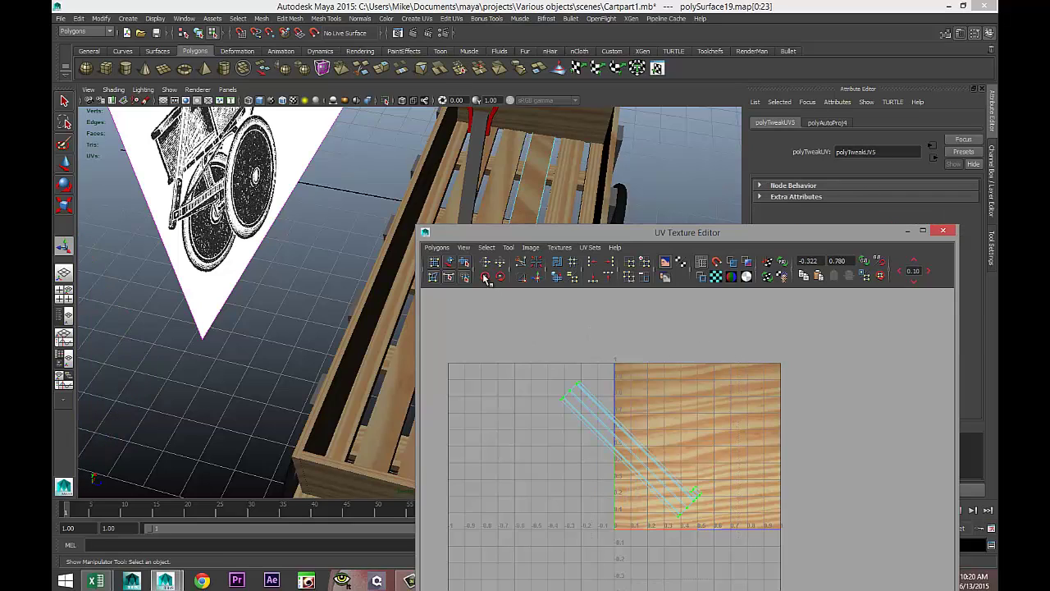
{"action": "key", "text": "w"}
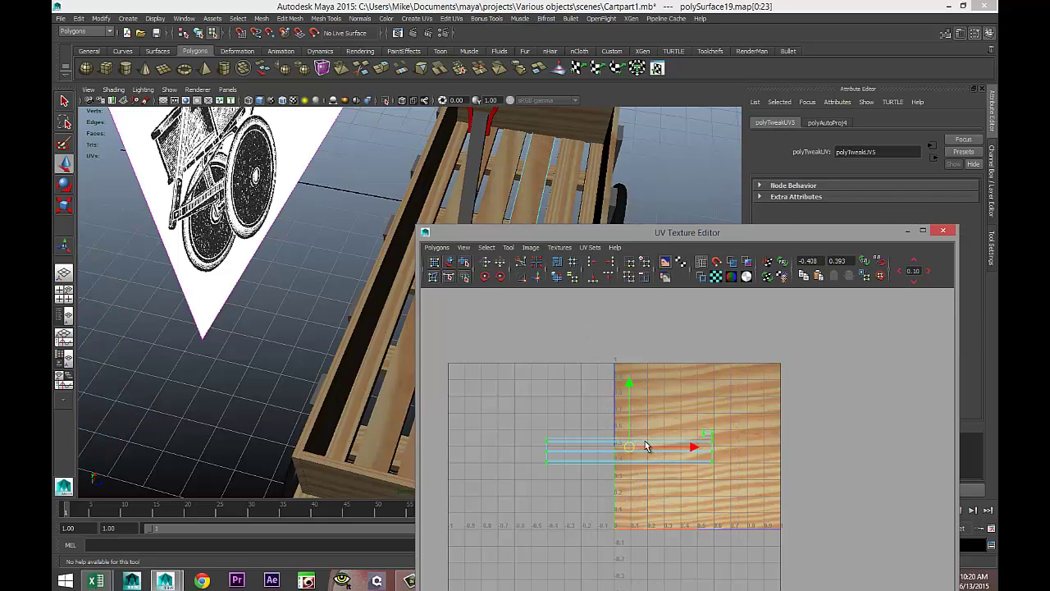
{"action": "left_click_drag", "start_coordinate": [630, 450], "coordinate": [700, 387]}
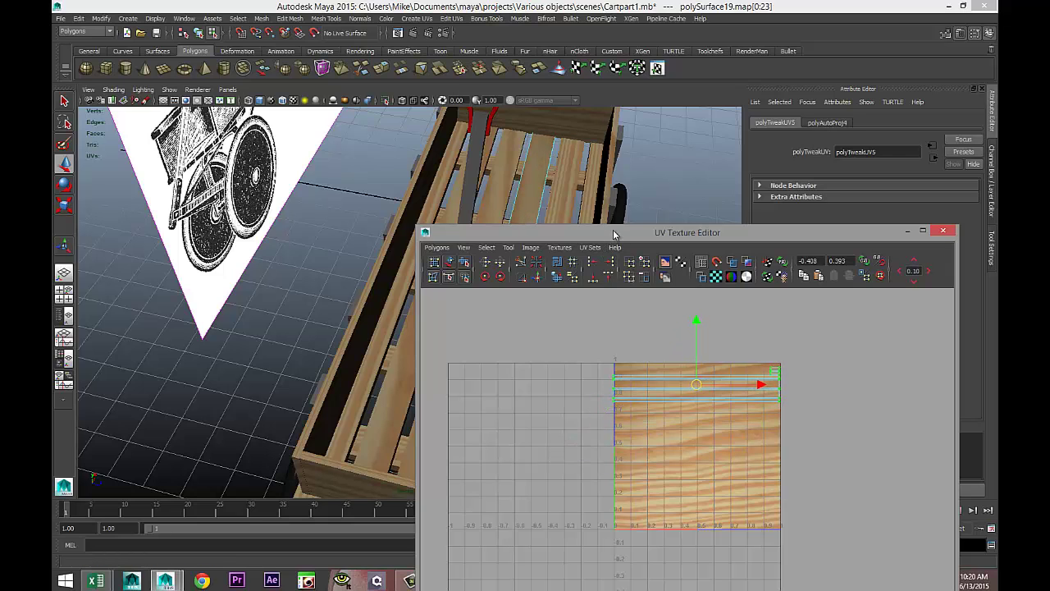
{"action": "left_click_drag", "start_coordinate": [614, 235], "coordinate": [463, 435]}
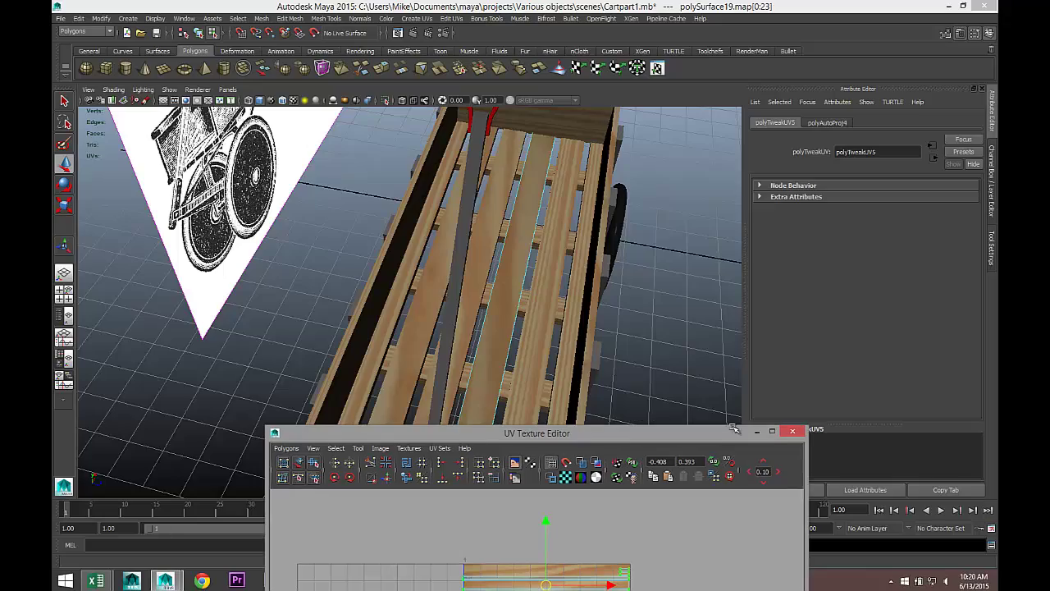
{"action": "left_click", "coordinate": [757, 435]}
Apply Automatic Mapping to the fifth floor slat from the reference-image side.
{"action": "left_click", "coordinate": [678, 369]}
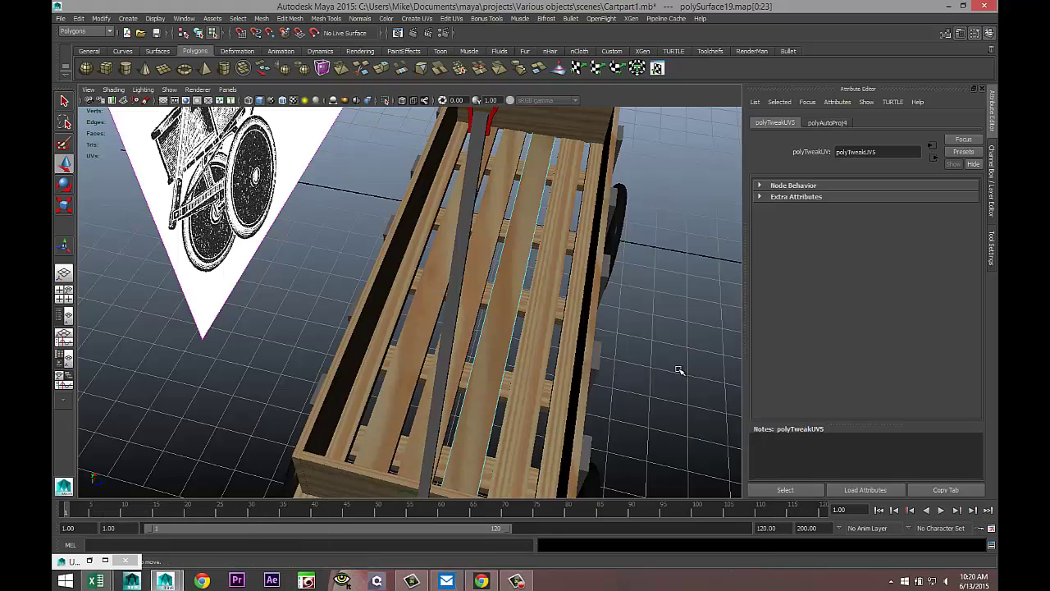
{"action": "mouse_move", "coordinate": [637, 358]}
{"action": "left_mouse_down", "text": "alt"}
{"action": "mouse_move", "coordinate": [615, 345]}
{"action": "mouse_move", "coordinate": [621, 368]}
{"action": "mouse_move", "coordinate": [630, 355]}
{"action": "mouse_move", "coordinate": [641, 361]}
{"action": "left_mouse_up", "text": "alt"}
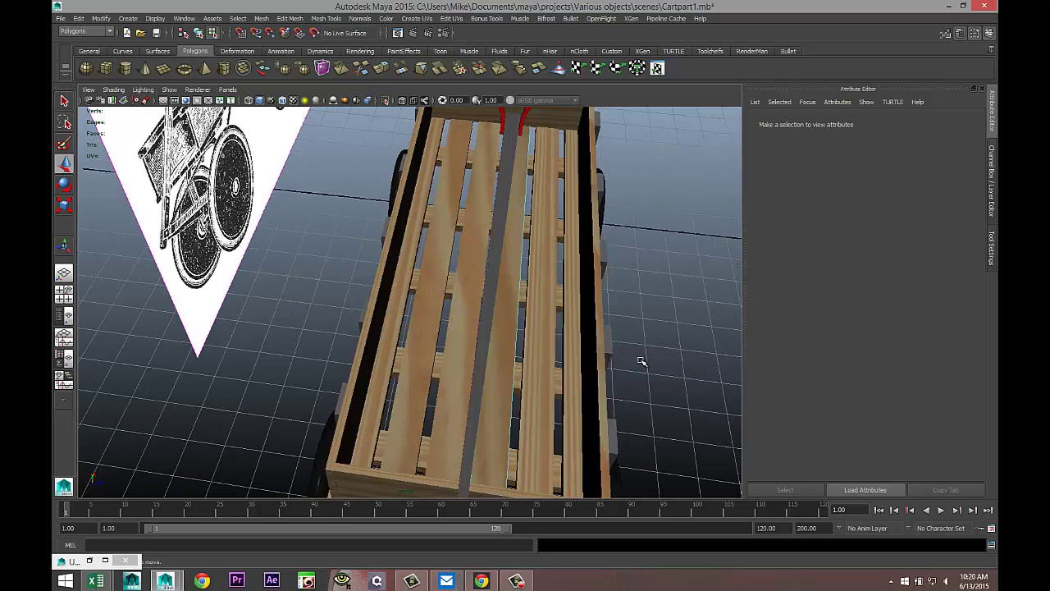
{"action": "right_click_drag", "start_coordinate": [544, 328], "coordinate": [564, 318]}
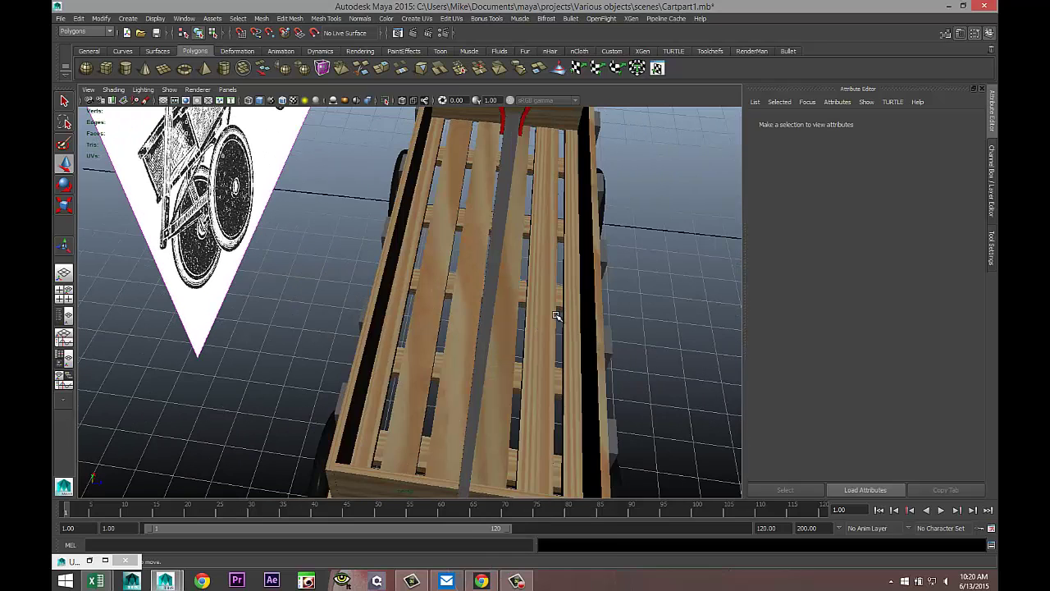
{"action": "left_click", "coordinate": [417, 18]}
{"action": "left_click", "coordinate": [439, 67]}
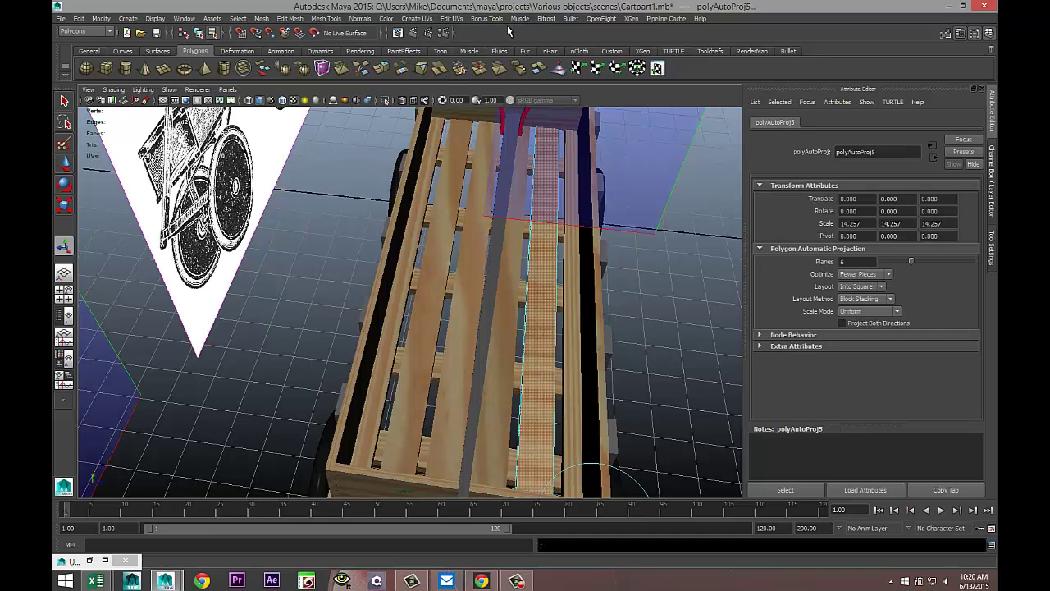
Bring up the UV Texture Editor beside the wagon and select all UVs of the fifth floor slat.
{"action": "left_click", "coordinate": [459, 18]}
{"action": "left_click", "coordinate": [489, 245]}
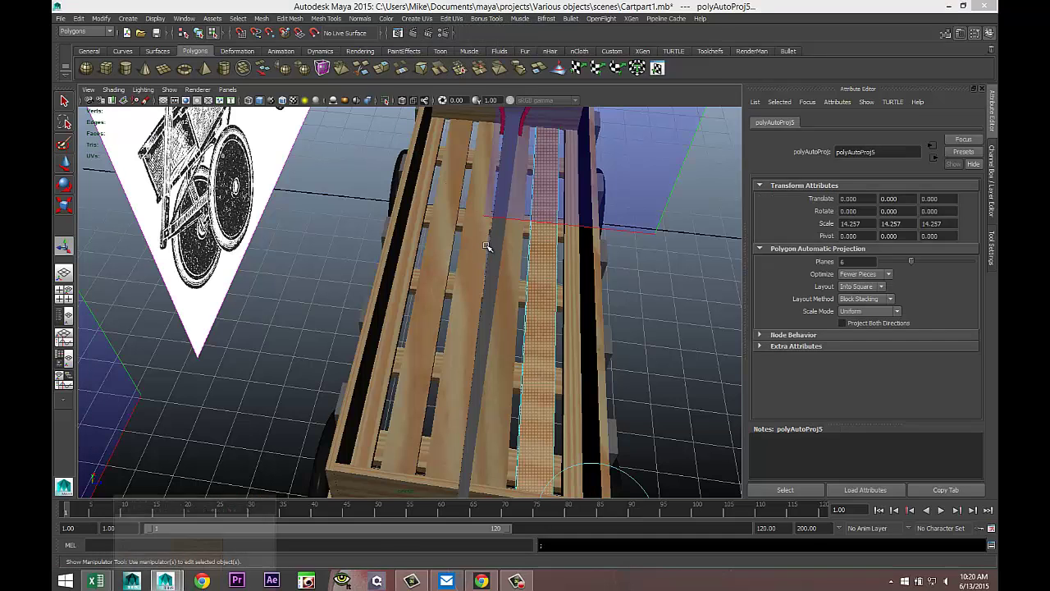
{"action": "left_click_drag", "start_coordinate": [580, 433], "coordinate": [737, 154]}
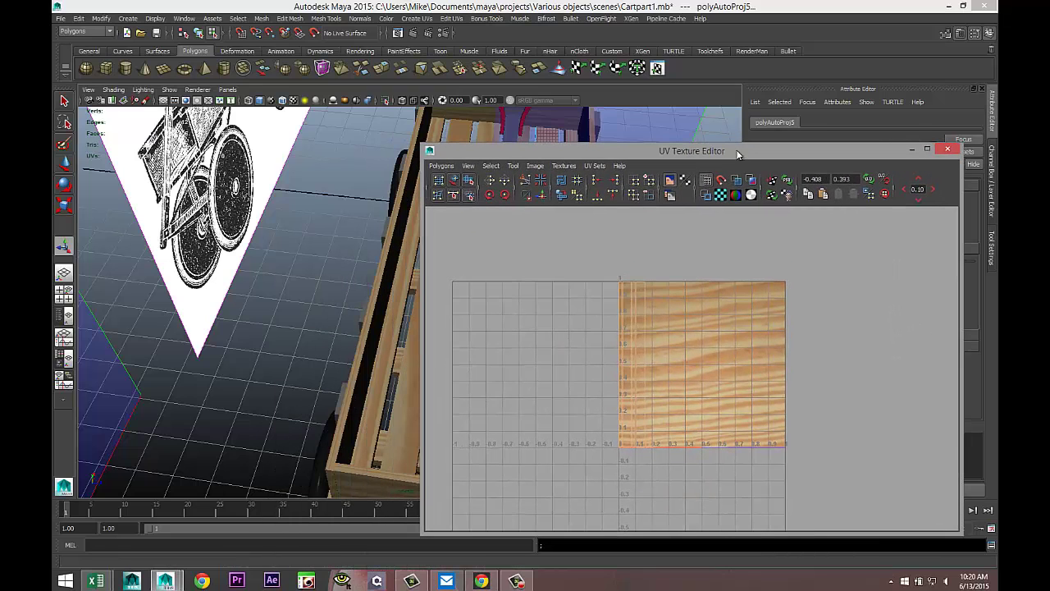
{"action": "right_click_drag", "start_coordinate": [633, 338], "coordinate": [569, 260]}
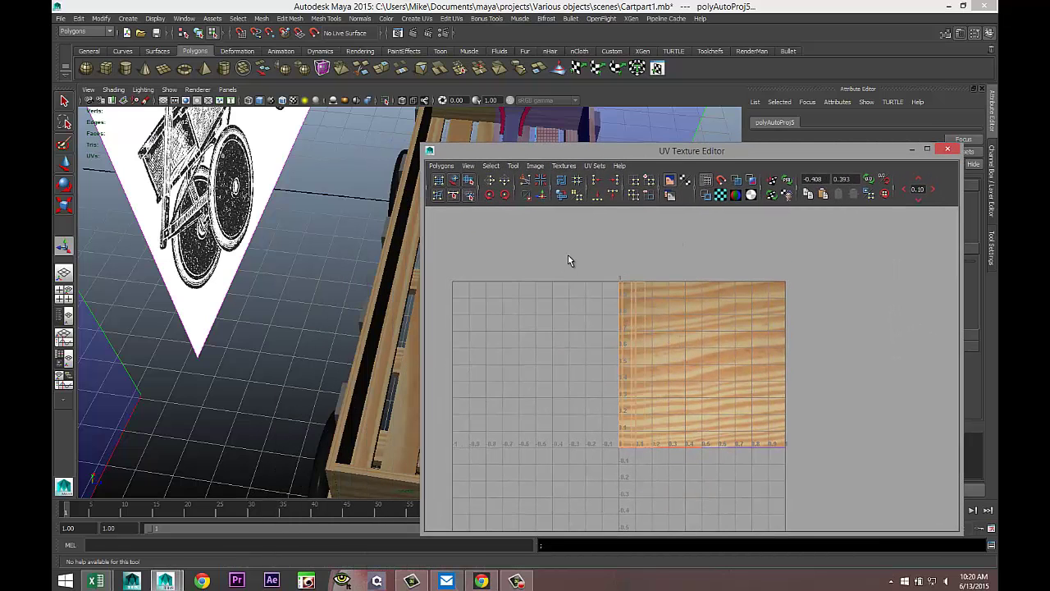
{"action": "left_click_drag", "start_coordinate": [714, 538], "coordinate": [709, 520]}
Move the fifth slat's UVs horizontally past the middle of the texture tile and rotate them clockwise by two 45-degree turns.
{"action": "key", "text": "w"}
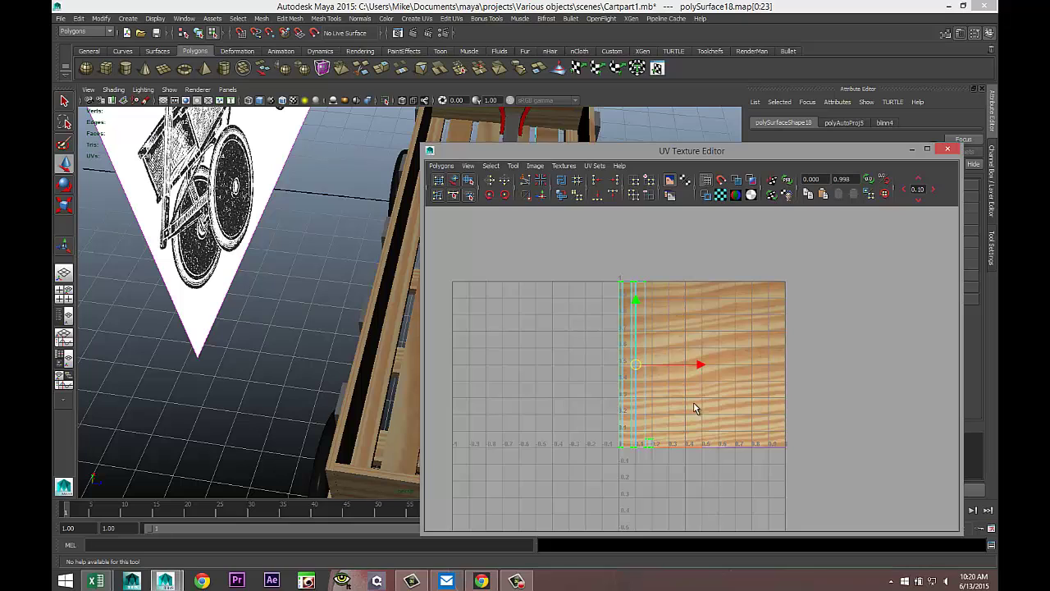
{"action": "left_click_drag", "start_coordinate": [700, 367], "coordinate": [782, 365]}
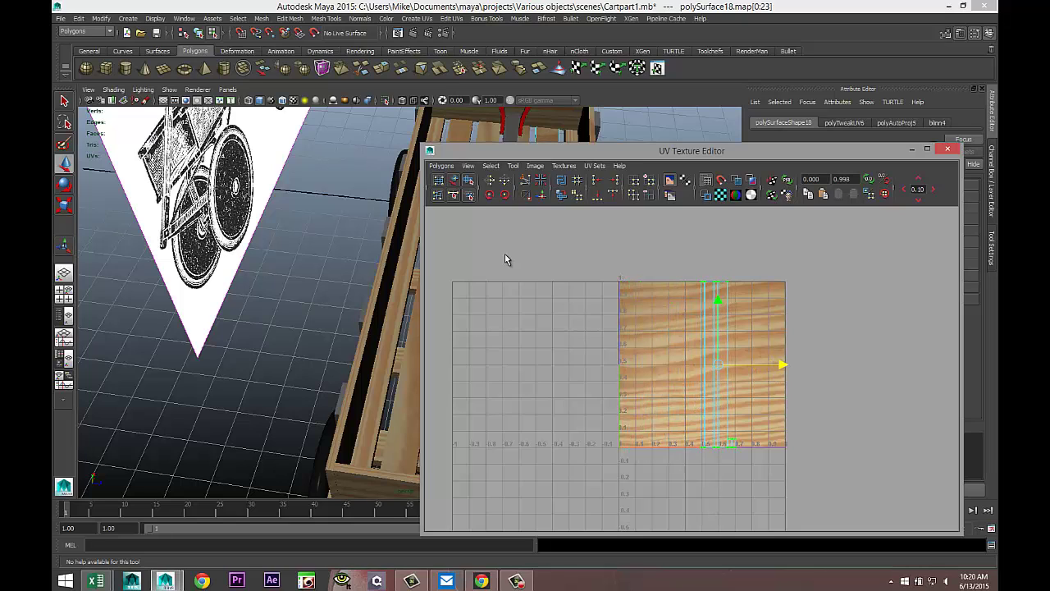
{"action": "left_click", "coordinate": [505, 196]}
{"action": "left_click", "coordinate": [505, 197]}
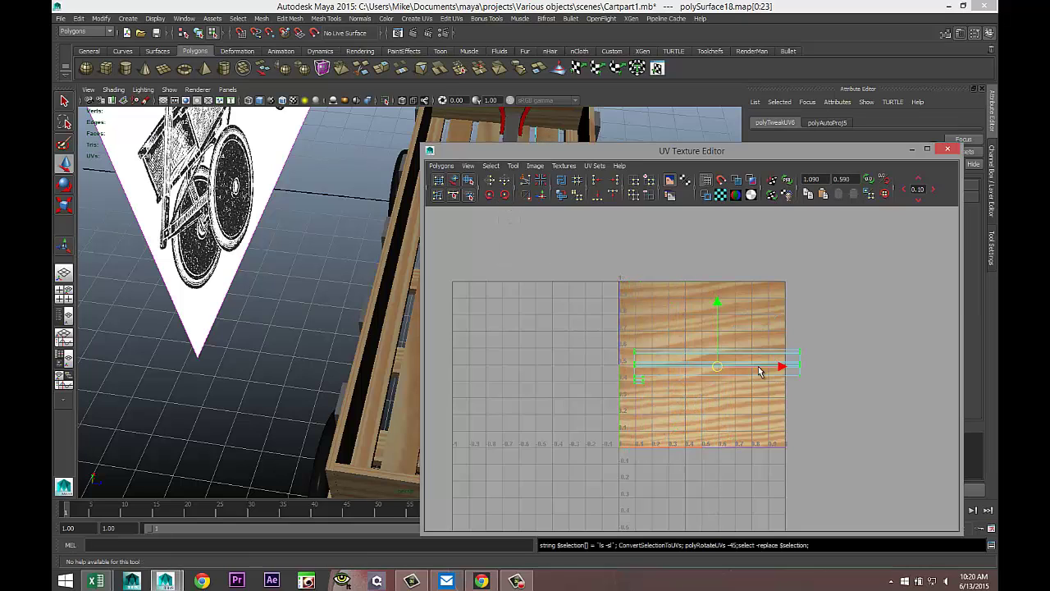
Position the fifth slat's UVs across the lower part of the texture tile and move the UV Texture Editor away from the wagon.
{"action": "left_click_drag", "start_coordinate": [719, 369], "coordinate": [705, 425]}
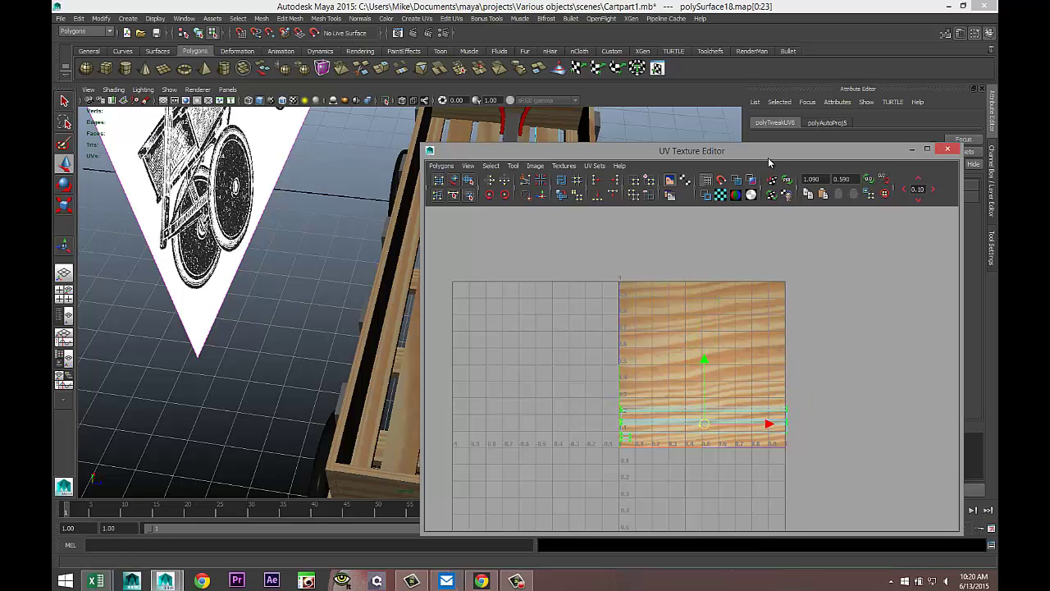
{"action": "left_click_drag", "start_coordinate": [768, 159], "coordinate": [417, 491]}
{"action": "left_click_drag", "start_coordinate": [385, 467], "coordinate": [373, 478]}
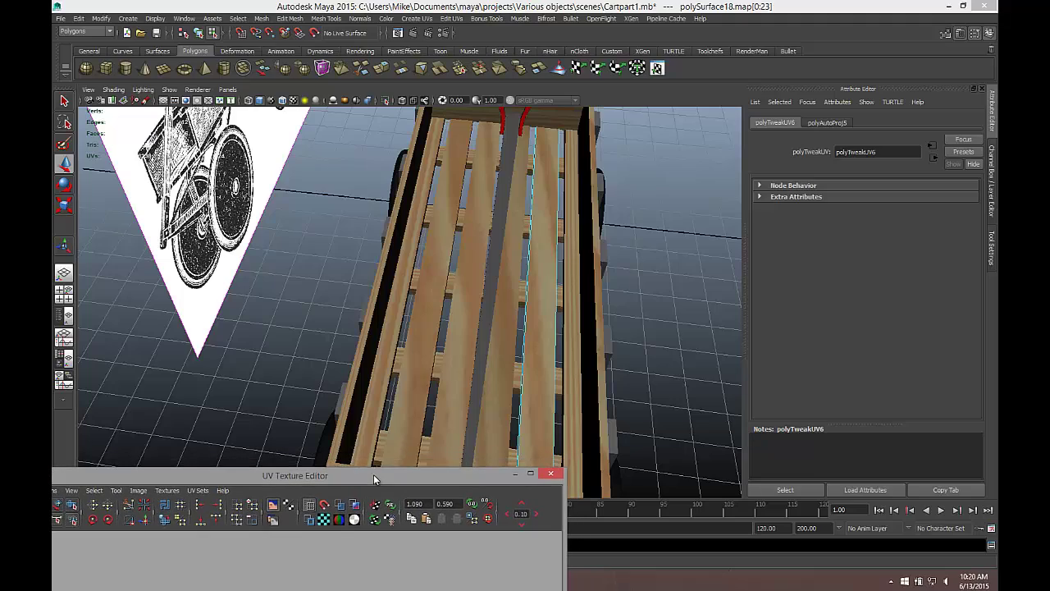
Deselect the floor slat, put away the UV Texture Editor, and bring the grey battens on the wagon's side into view.
{"action": "left_click", "coordinate": [647, 360]}
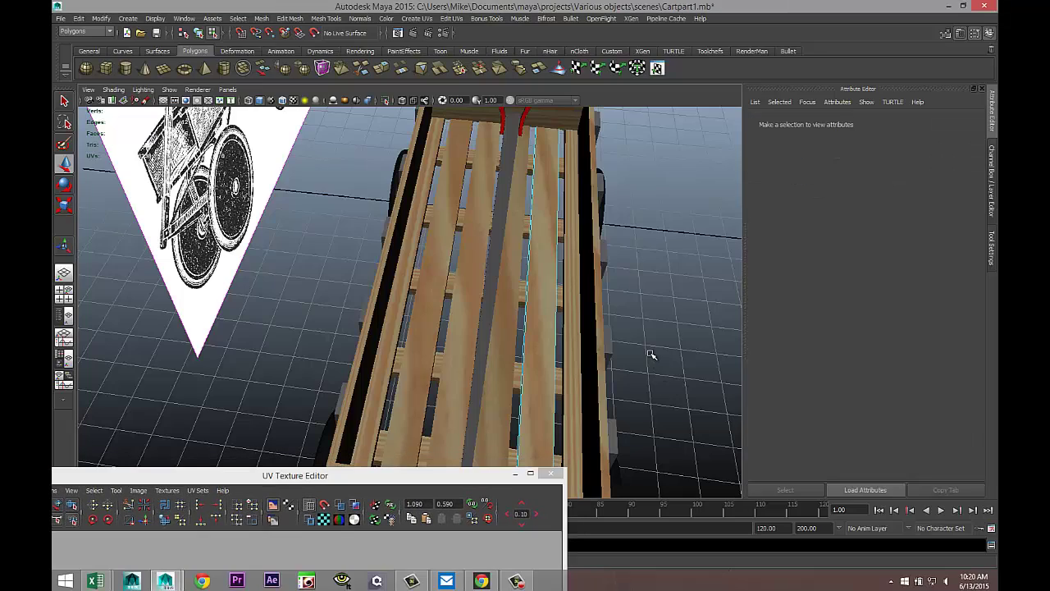
{"action": "left_click", "coordinate": [515, 474]}
{"action": "left_click_drag", "start_coordinate": [657, 369], "coordinate": [546, 328], "text": "alt"}
{"action": "middle_click_drag", "start_coordinate": [544, 328], "coordinate": [456, 325], "text": "alt"}
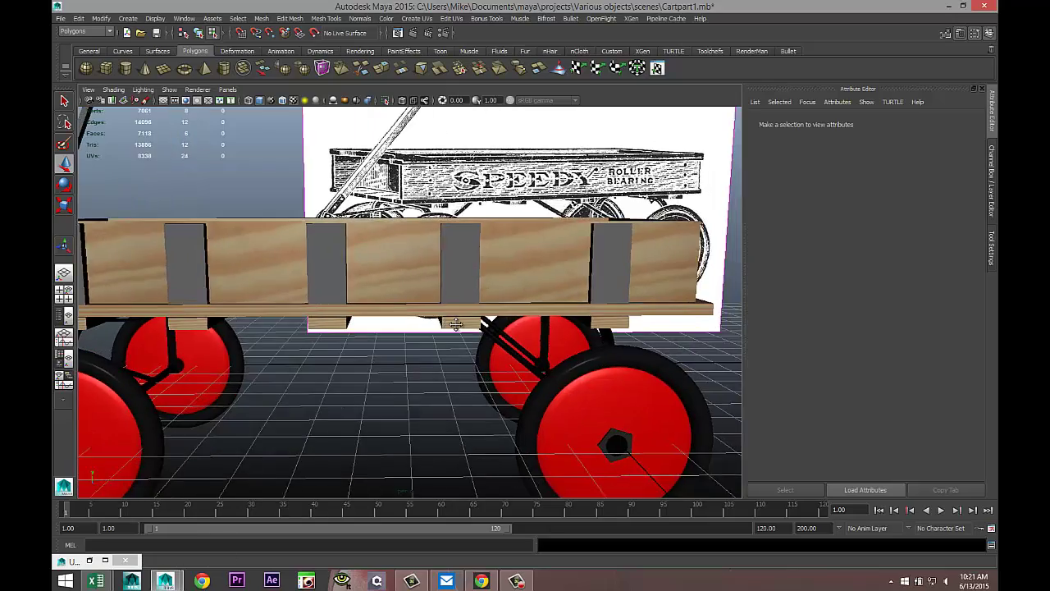
{"action": "left_click_drag", "start_coordinate": [508, 360], "coordinate": [476, 379], "text": "alt"}
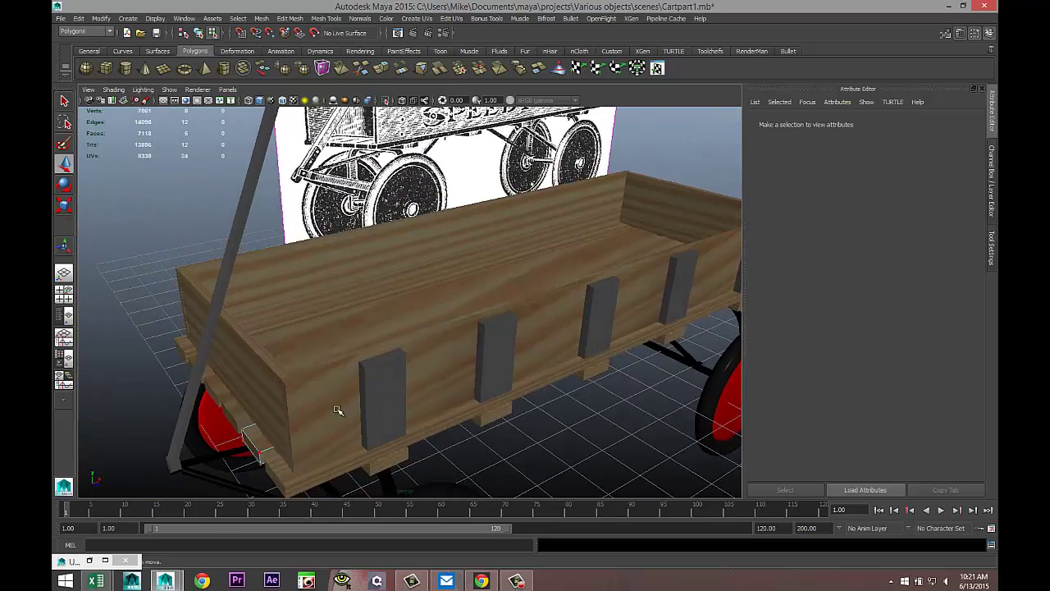
Select all ten vertical battens, five on each long side of the wagon, and assign them the existing wood material blinn4.
{"action": "right_click_drag", "start_coordinate": [396, 376], "coordinate": [446, 309]}
{"action": "left_click", "coordinate": [394, 380]}
{"action": "left_click", "coordinate": [502, 346], "text": "shift"}
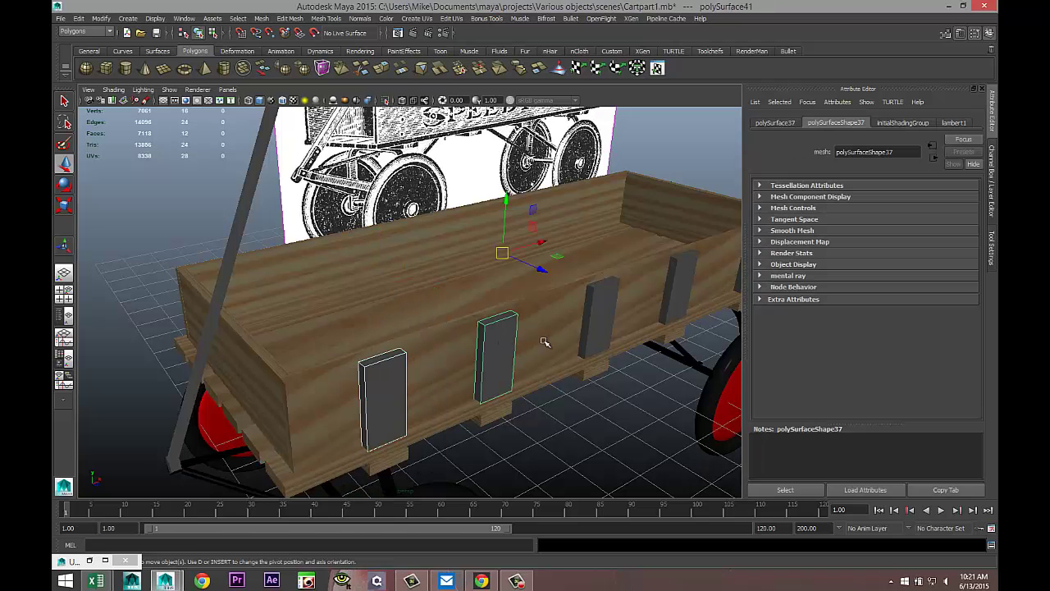
{"action": "left_click", "coordinate": [600, 315], "text": "shift"}
{"action": "left_click", "coordinate": [673, 285], "text": "shift"}
{"action": "middle_click_drag", "start_coordinate": [645, 385], "coordinate": [502, 417], "text": "alt"}
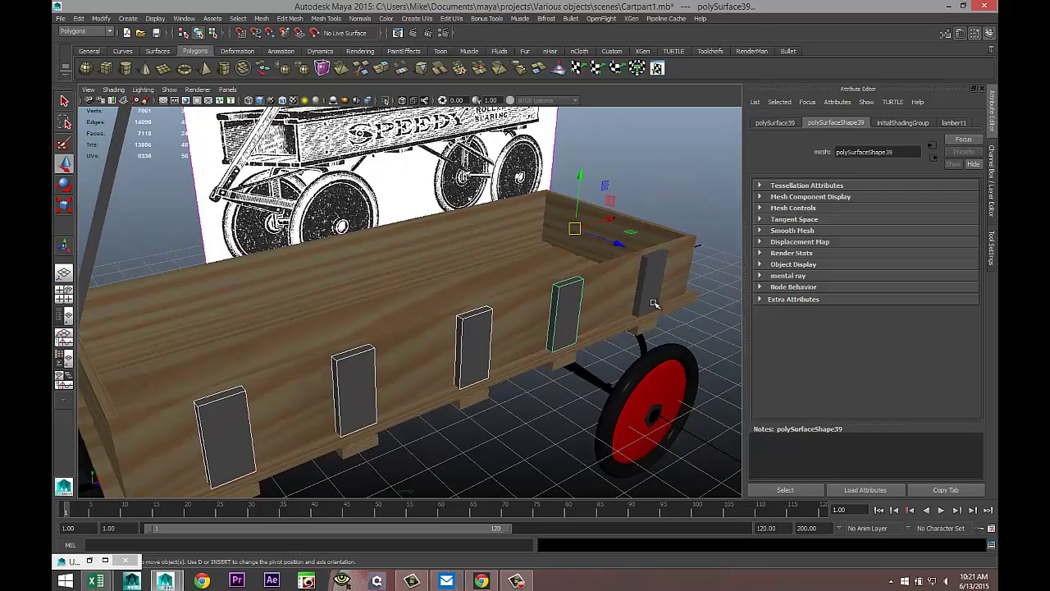
{"action": "left_click", "coordinate": [648, 285], "text": "shift"}
{"action": "left_click_drag", "start_coordinate": [371, 392], "coordinate": [476, 386], "text": "alt"}
{"action": "left_click", "coordinate": [290, 228], "text": "shift"}
{"action": "left_click", "coordinate": [361, 264], "text": "shift"}
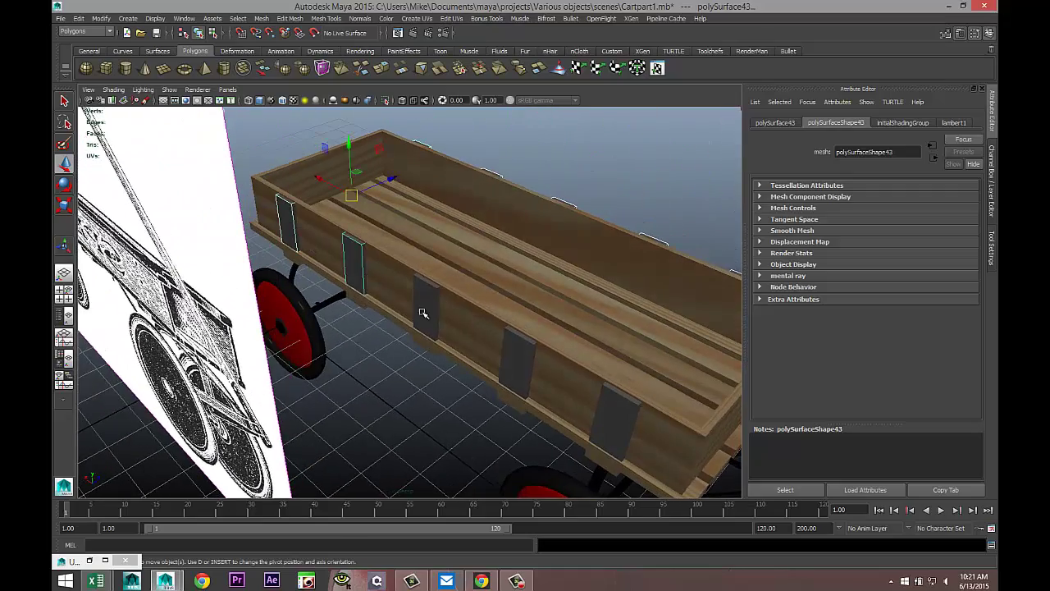
{"action": "left_click", "coordinate": [425, 313], "text": "shift"}
{"action": "left_click", "coordinate": [512, 360], "text": "shift"}
{"action": "left_click", "coordinate": [611, 407], "text": "shift"}
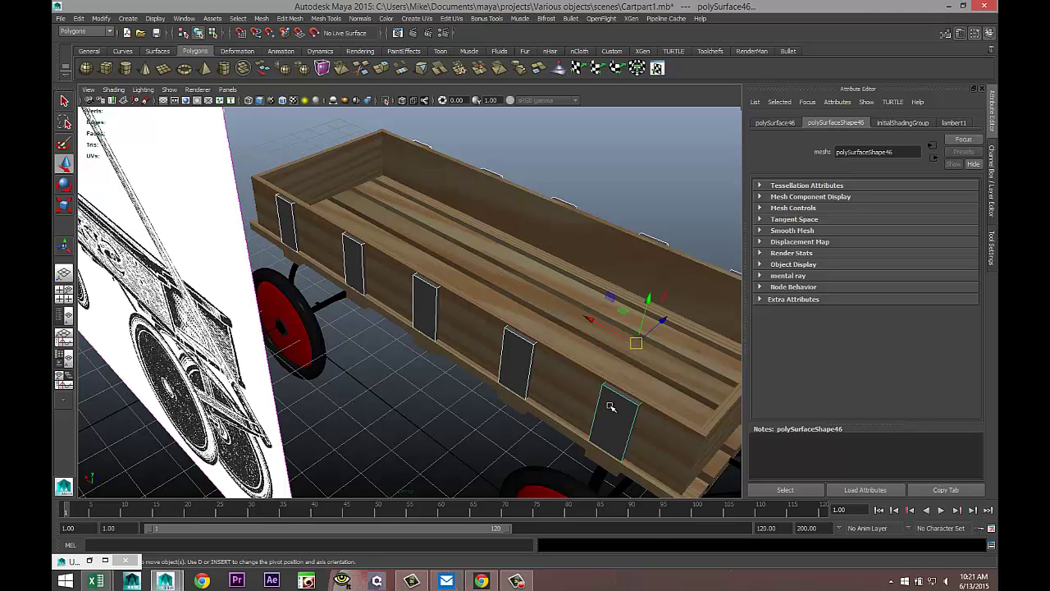
{"action": "right_click_drag", "start_coordinate": [610, 407], "coordinate": [680, 543]}
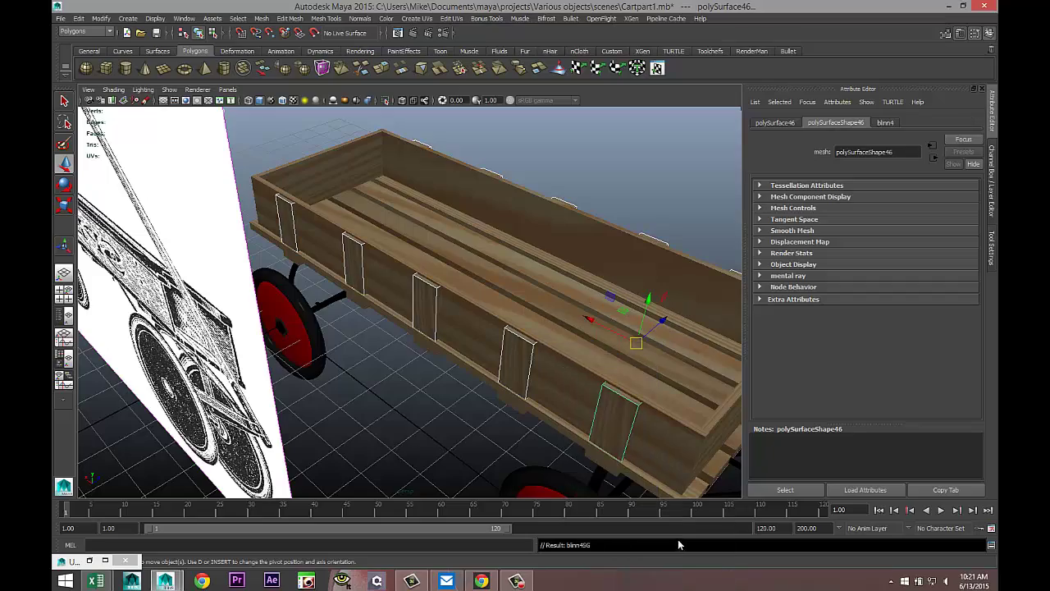
Apply Automatic Mapping to the batten nearest the handle on the side facing away from the reference image.
{"action": "left_click_drag", "start_coordinate": [519, 456], "coordinate": [367, 435], "text": "alt"}
{"action": "middle_click_drag", "start_coordinate": [361, 434], "coordinate": [383, 396], "text": "alt"}
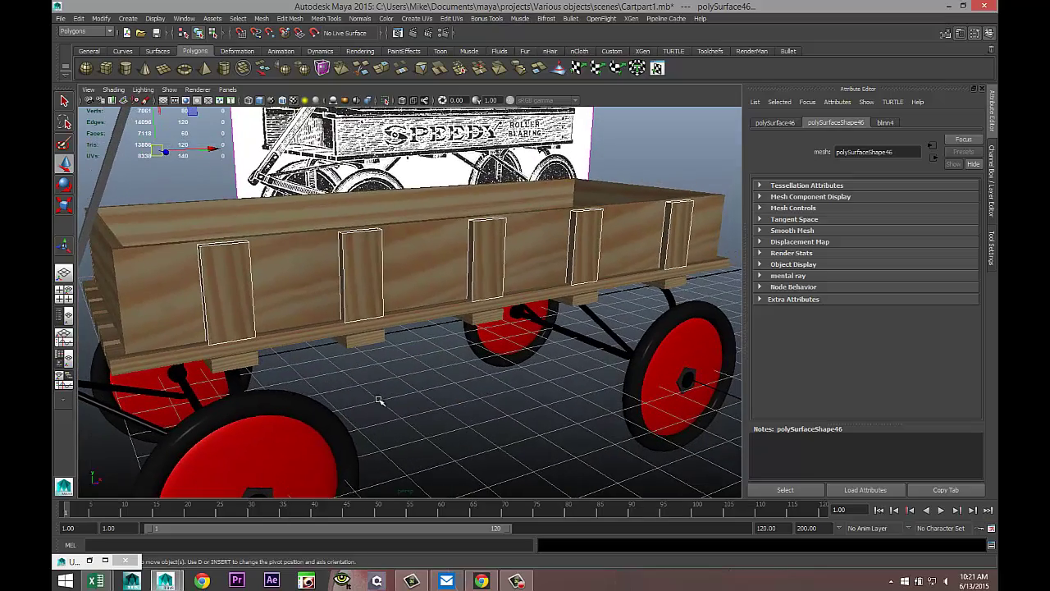
{"action": "left_click_drag", "start_coordinate": [378, 400], "coordinate": [505, 402], "text": "alt"}
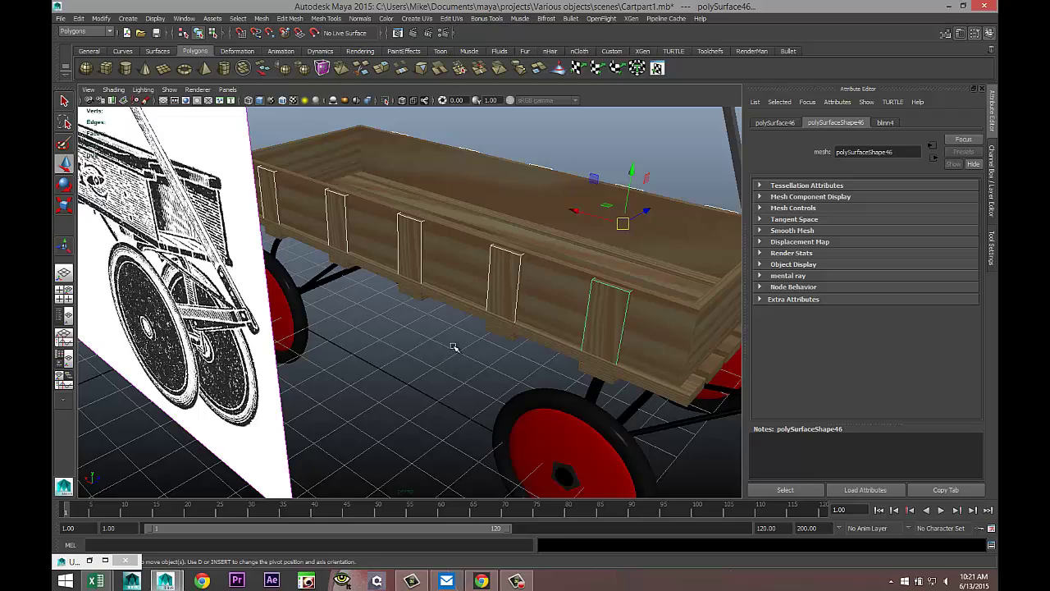
{"action": "left_click_drag", "start_coordinate": [454, 347], "coordinate": [317, 341], "text": "alt"}
{"action": "middle_click_drag", "start_coordinate": [318, 342], "coordinate": [296, 339], "text": "alt"}
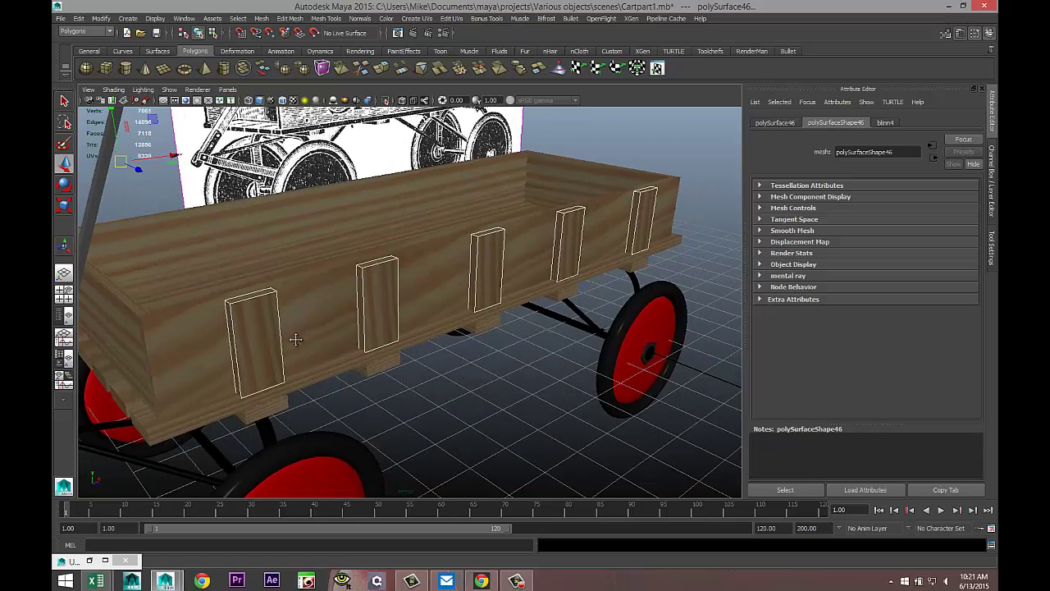
{"action": "left_click_drag", "start_coordinate": [422, 390], "coordinate": [403, 380], "text": "alt"}
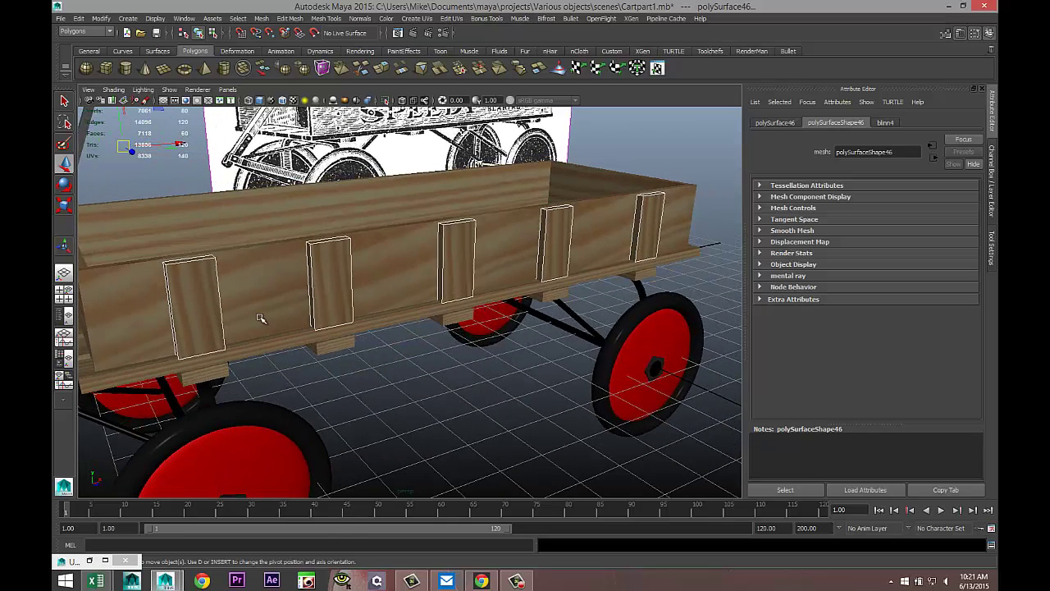
{"action": "right_click_drag", "start_coordinate": [204, 303], "coordinate": [202, 293]}
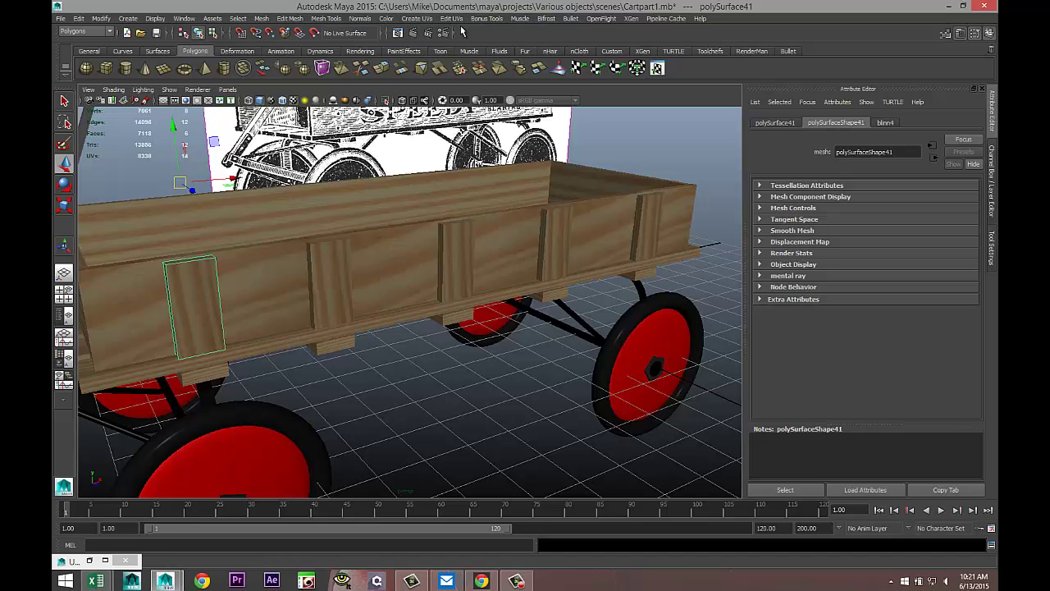
{"action": "left_click", "coordinate": [420, 18]}
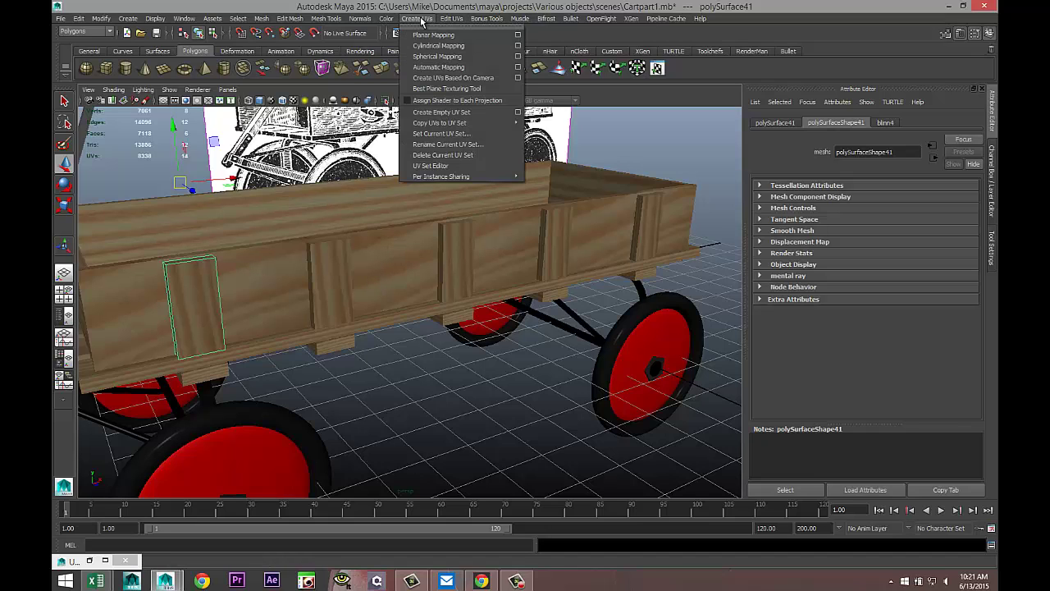
{"action": "left_click", "coordinate": [444, 67]}
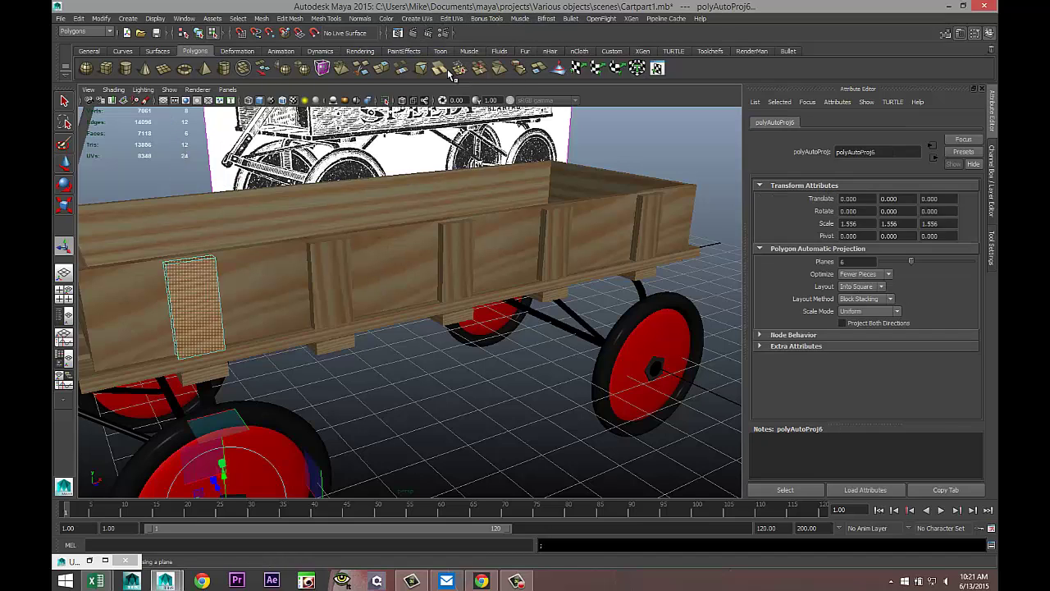
Select all five battens on the side facing away from the reference image and apply Automatic Mapping to them together.
{"action": "left_click", "coordinate": [330, 284], "text": "shift"}
{"action": "left_click", "coordinate": [454, 256], "text": "shift"}
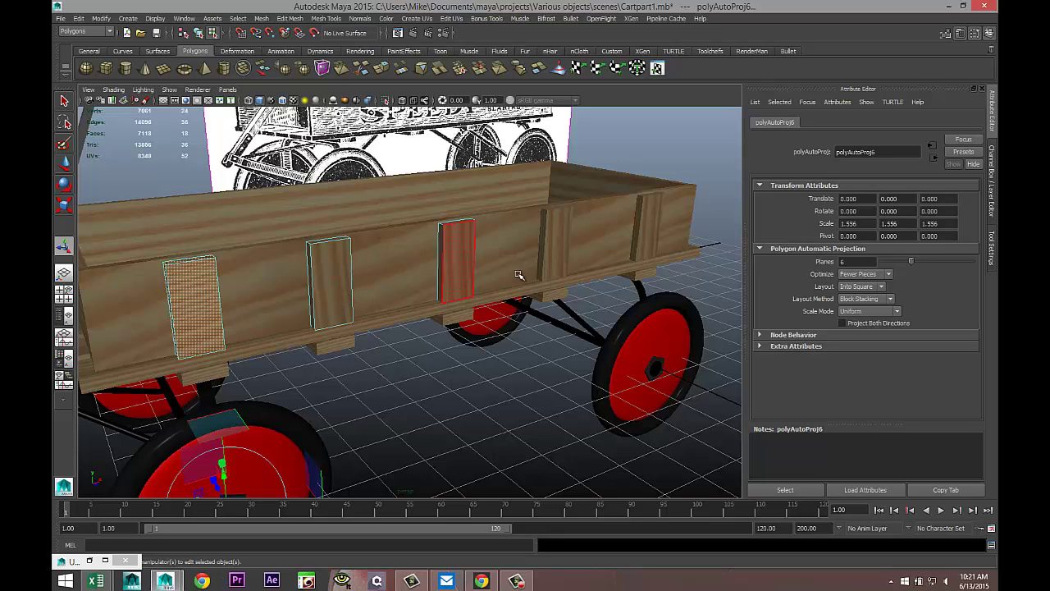
{"action": "left_click", "coordinate": [558, 244], "text": "shift"}
{"action": "left_click", "coordinate": [650, 228], "text": "shift"}
{"action": "mouse_move", "coordinate": [653, 227]}
{"action": "right_mouse_down"}
{"action": "mouse_move", "coordinate": [663, 220]}
{"action": "mouse_move", "coordinate": [649, 222]}
{"action": "right_mouse_up"}
{"action": "left_click", "coordinate": [539, 241]}
{"action": "left_click", "coordinate": [458, 257], "text": "shift"}
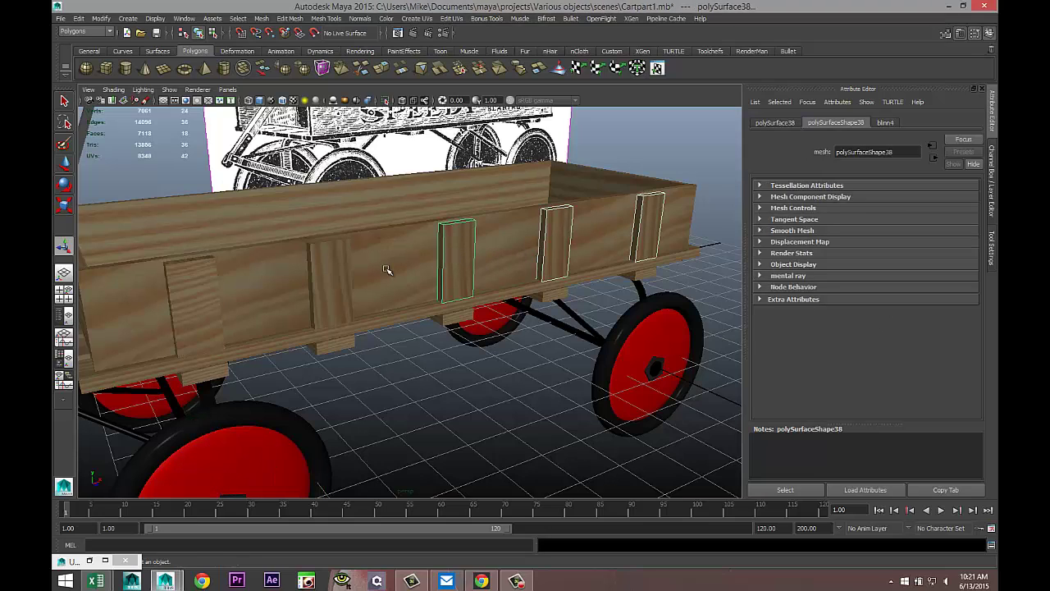
{"action": "left_click", "coordinate": [328, 278], "text": "shift"}
{"action": "left_click", "coordinate": [196, 295], "text": "shift"}
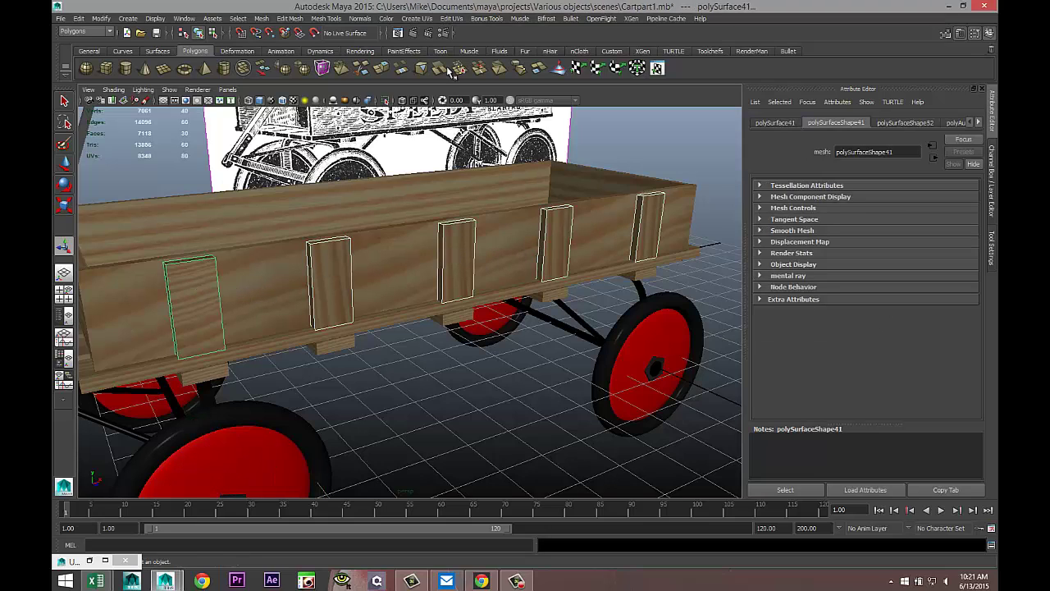
{"action": "left_click", "coordinate": [409, 23]}
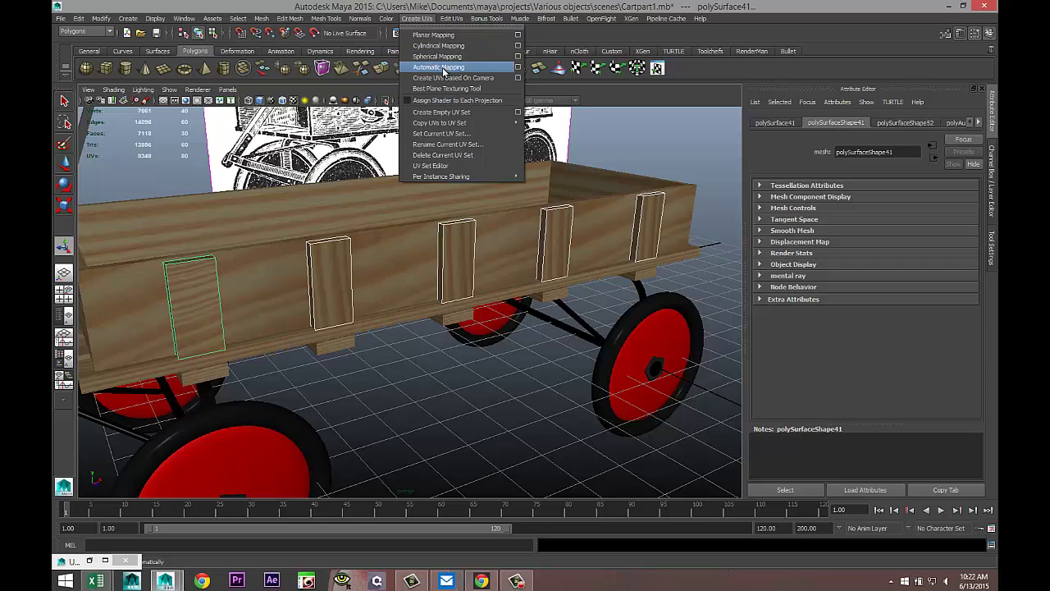
{"action": "left_click", "coordinate": [443, 67]}
{"action": "left_click", "coordinate": [436, 440]}
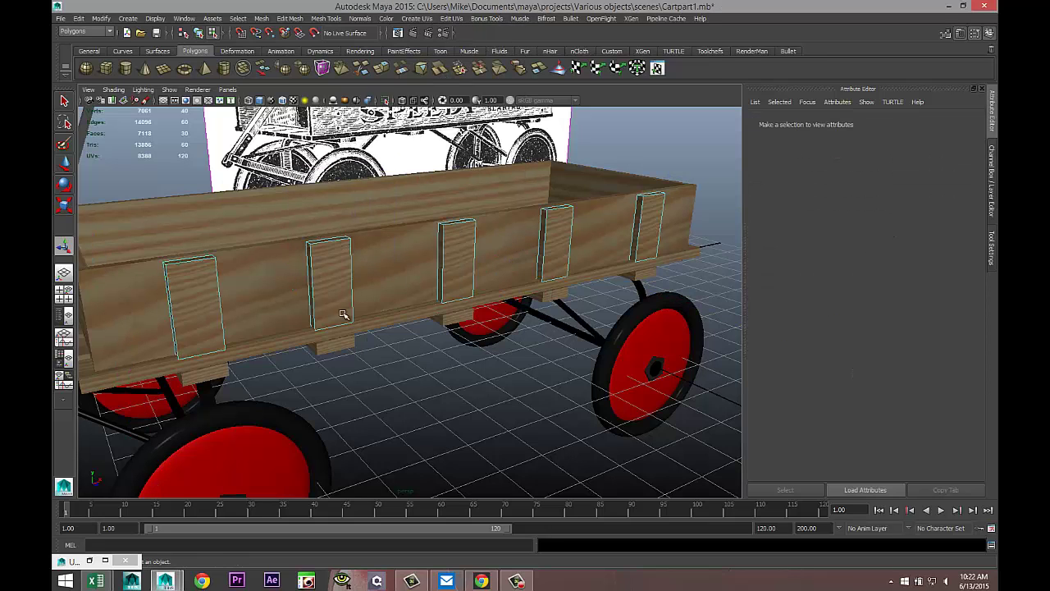
Bring up the UV Texture Editor beside the wagon and select all UVs of the second batten from the handle end.
{"action": "right_click", "coordinate": [337, 280]}
{"action": "left_click", "coordinate": [362, 266]}
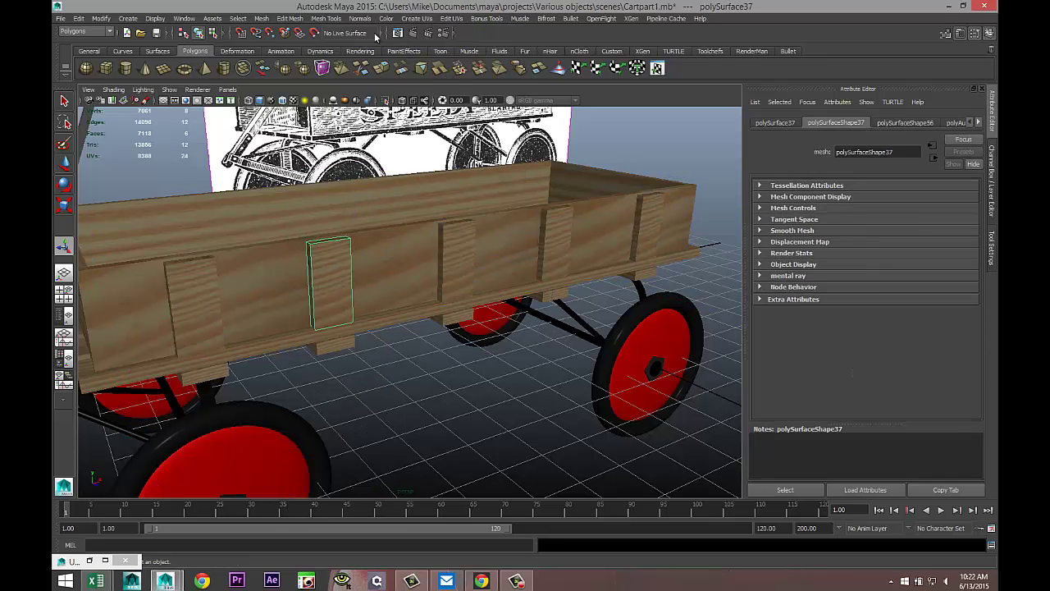
{"action": "left_click", "coordinate": [452, 18]}
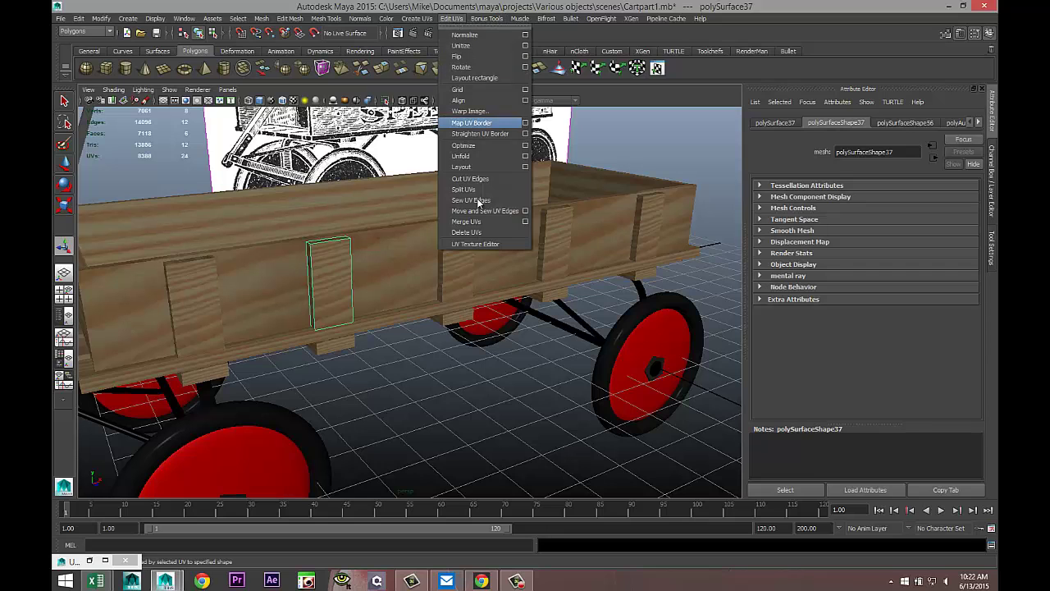
{"action": "left_click", "coordinate": [480, 247]}
{"action": "left_click_drag", "start_coordinate": [428, 478], "coordinate": [780, 180]}
{"action": "right_click_drag", "start_coordinate": [664, 373], "coordinate": [711, 371]}
{"action": "left_click_drag", "start_coordinate": [838, 572], "coordinate": [837, 581]}
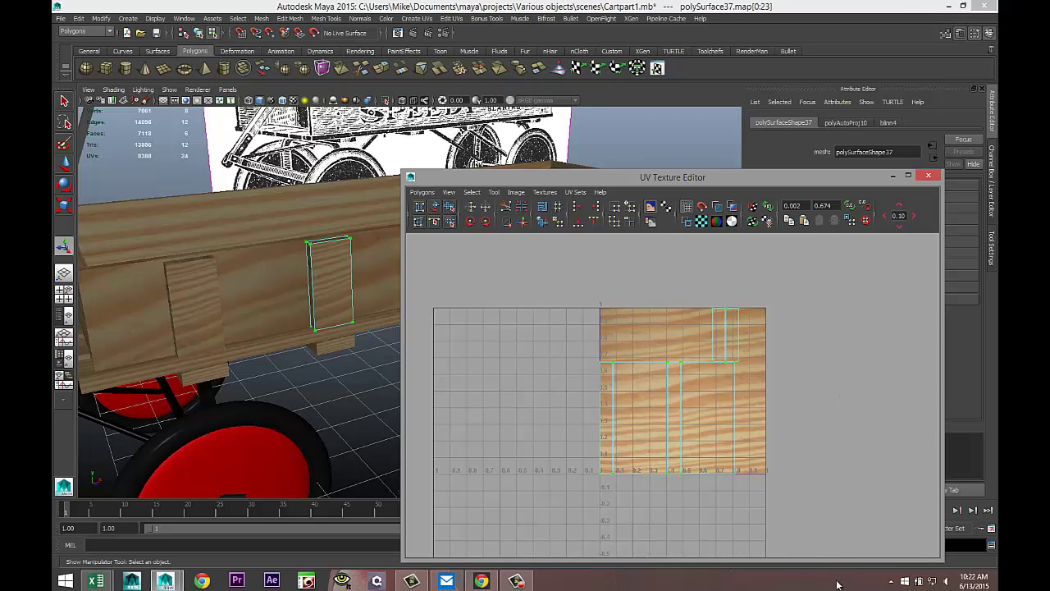
Rotate the second batten's UVs counterclockwise by two 45-degree turns and put away the UV Texture Editor.
{"action": "left_click", "coordinate": [471, 221]}
{"action": "left_click", "coordinate": [471, 221]}
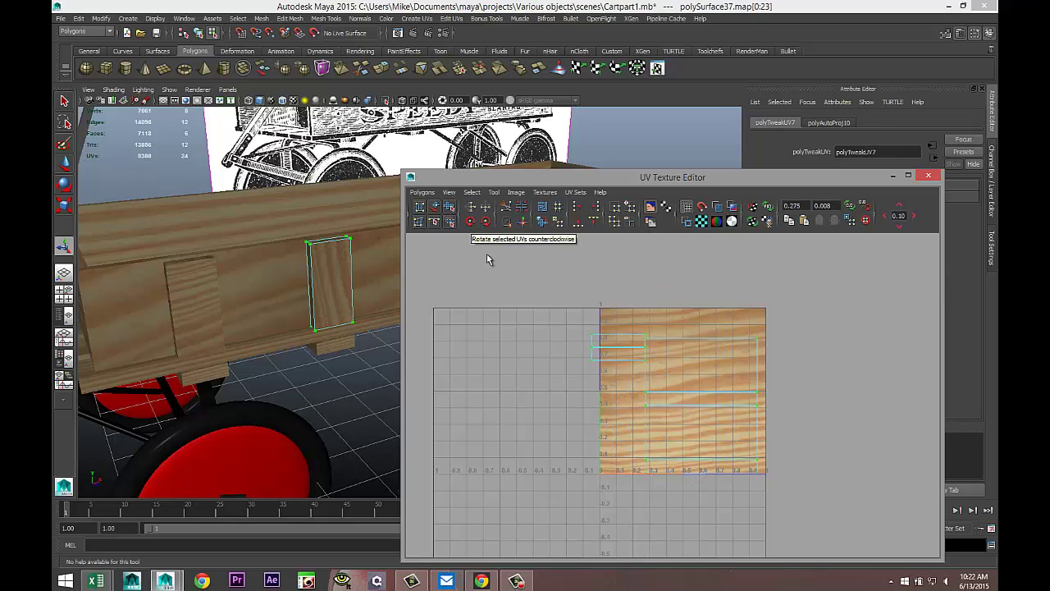
{"action": "left_click", "coordinate": [893, 176]}
Bring up the UV Texture Editor for the batten nearest the handle and select all of its UVs.
{"action": "left_click", "coordinate": [197, 301]}
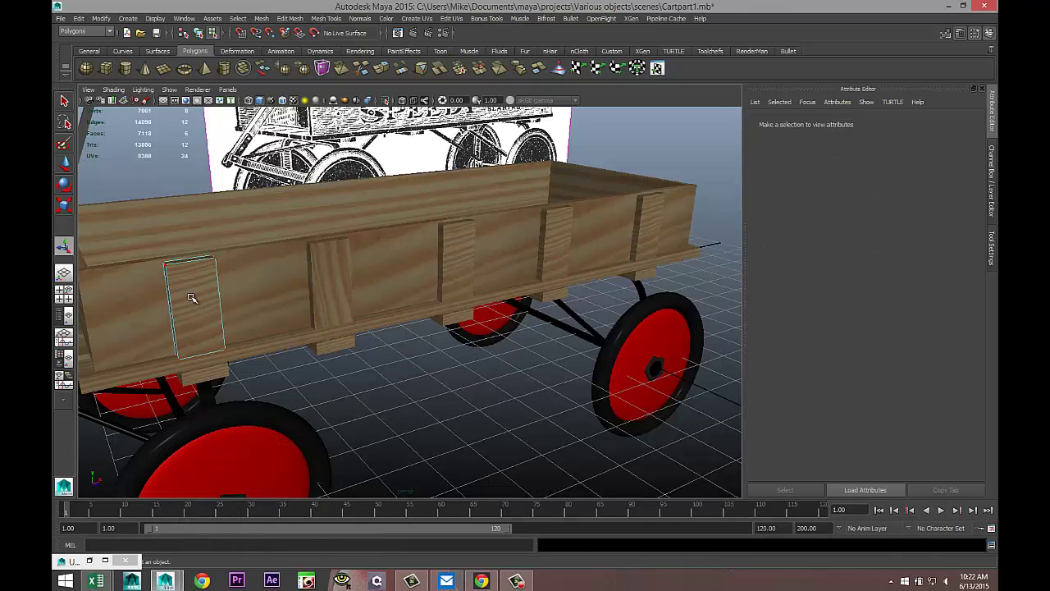
{"action": "right_click_drag", "start_coordinate": [191, 297], "coordinate": [229, 284]}
{"action": "left_click", "coordinate": [196, 295]}
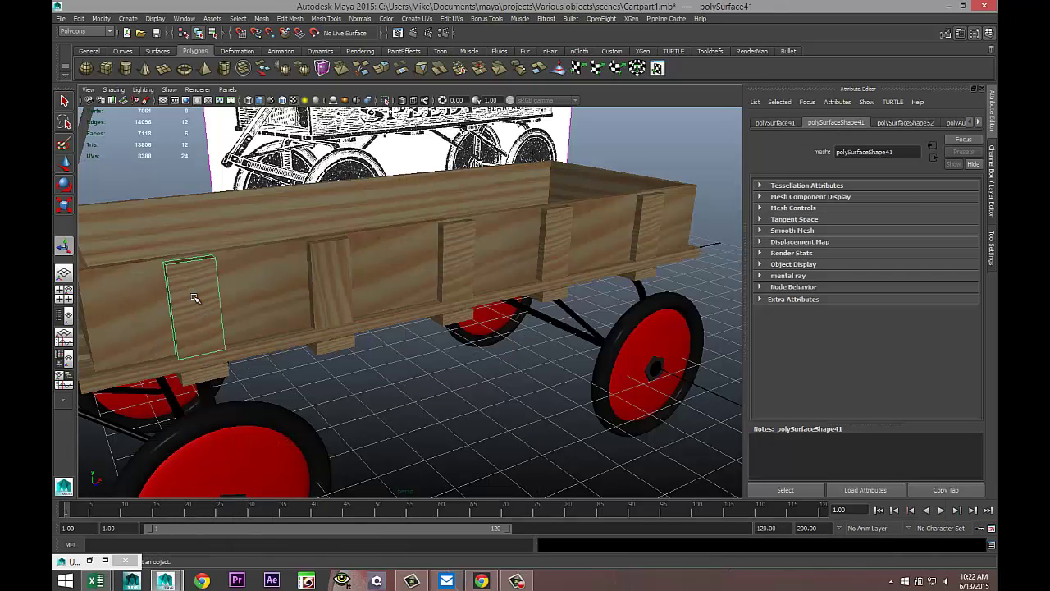
{"action": "left_click", "coordinate": [417, 19]}
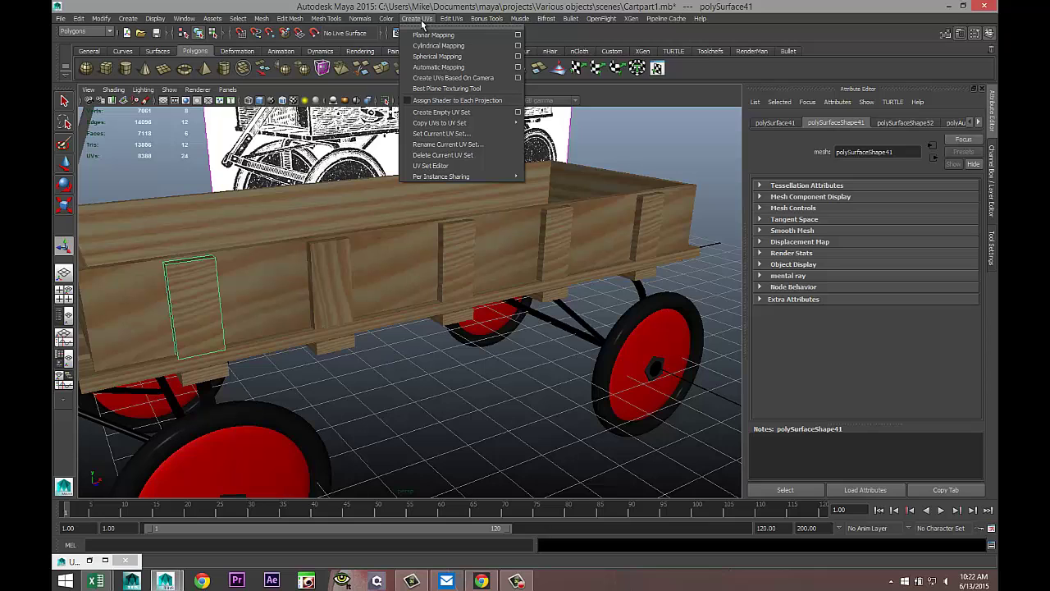
{"action": "left_click", "coordinate": [452, 18]}
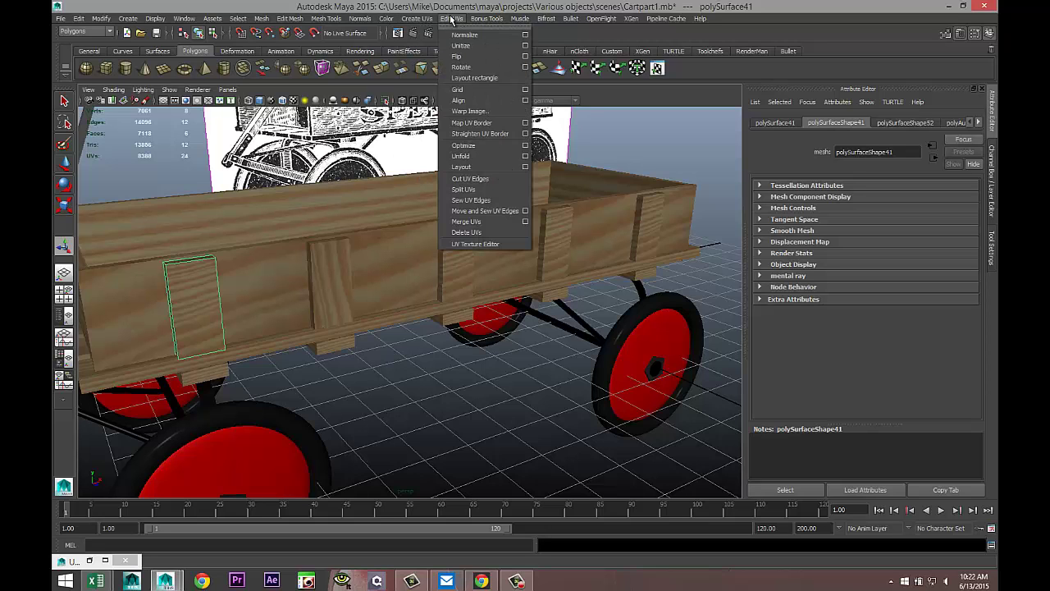
{"action": "left_click", "coordinate": [502, 251]}
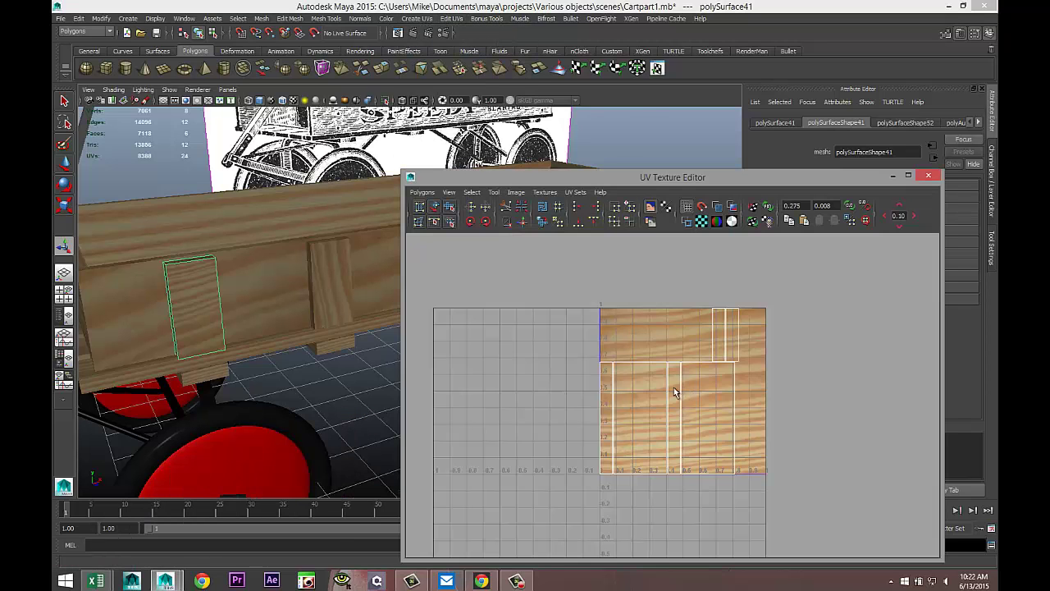
{"action": "right_click_drag", "start_coordinate": [674, 391], "coordinate": [706, 383]}
{"action": "left_click_drag", "start_coordinate": [538, 294], "coordinate": [816, 503]}
Rotate the first batten's UVs counterclockwise by two 45-degree turns and move them up partly past the texture tile's upper edge.
{"action": "left_click", "coordinate": [470, 221]}
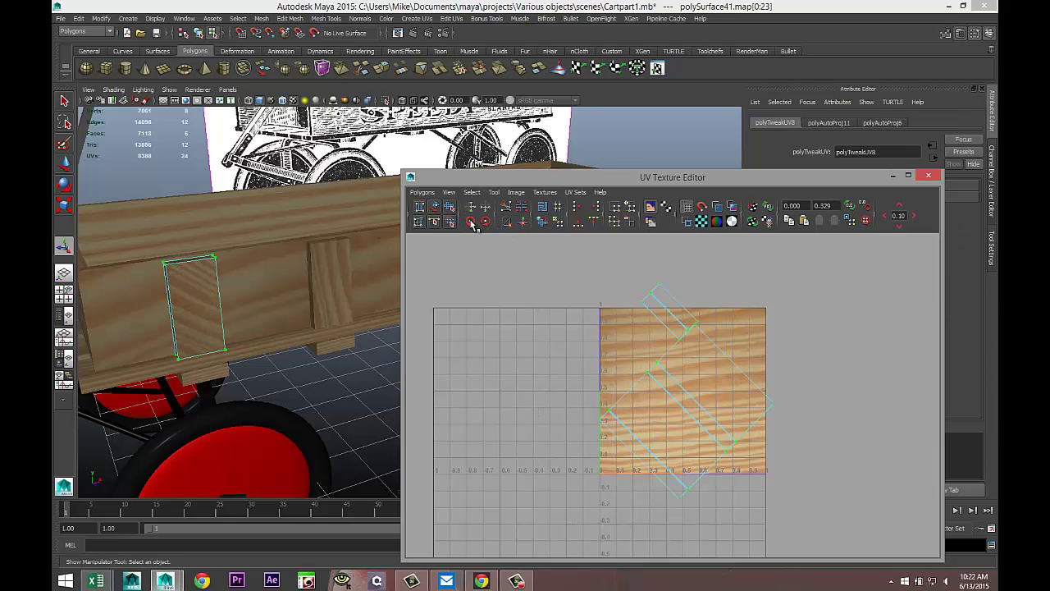
{"action": "left_click", "coordinate": [471, 222]}
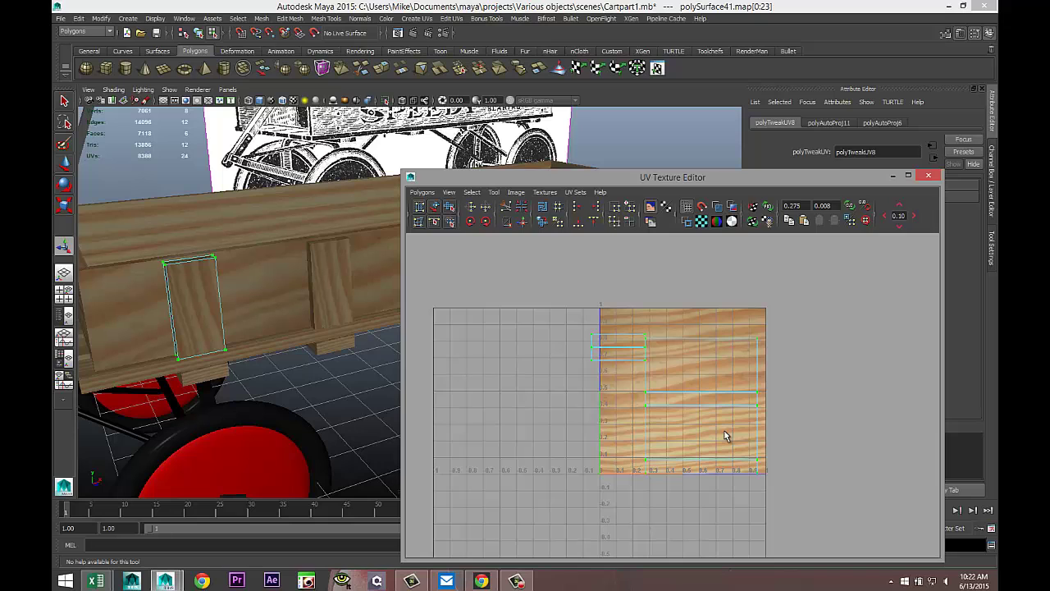
{"action": "key", "text": "w"}
{"action": "left_click_drag", "start_coordinate": [674, 401], "coordinate": [678, 346]}
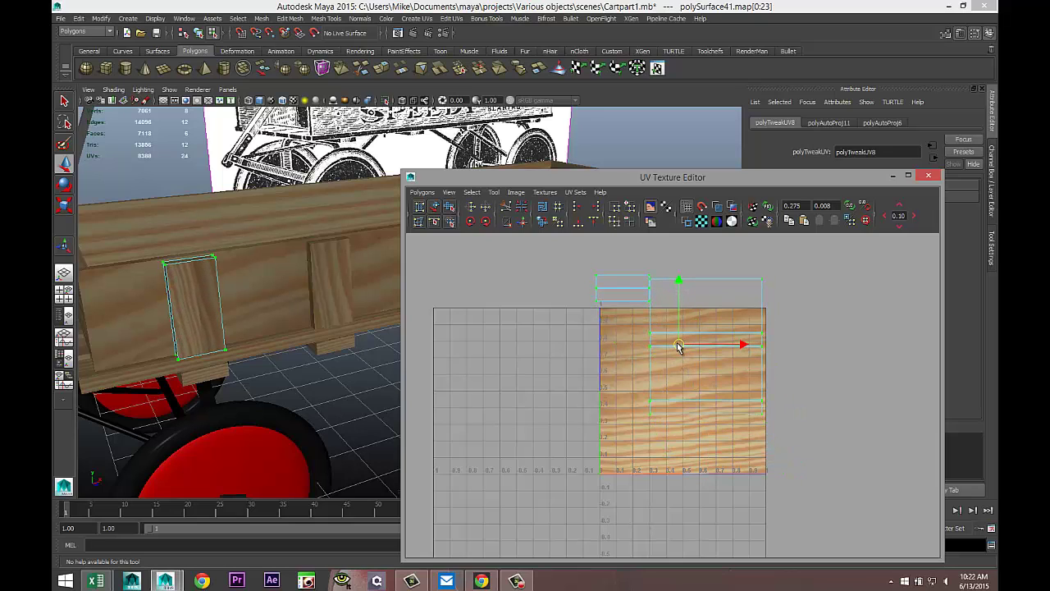
{"action": "left_click", "coordinate": [892, 177]}
Bring up the UV Texture Editor for the fourth batten from the handle end and select all of its UVs.
{"action": "left_click_drag", "start_coordinate": [537, 360], "coordinate": [485, 387], "text": "alt"}
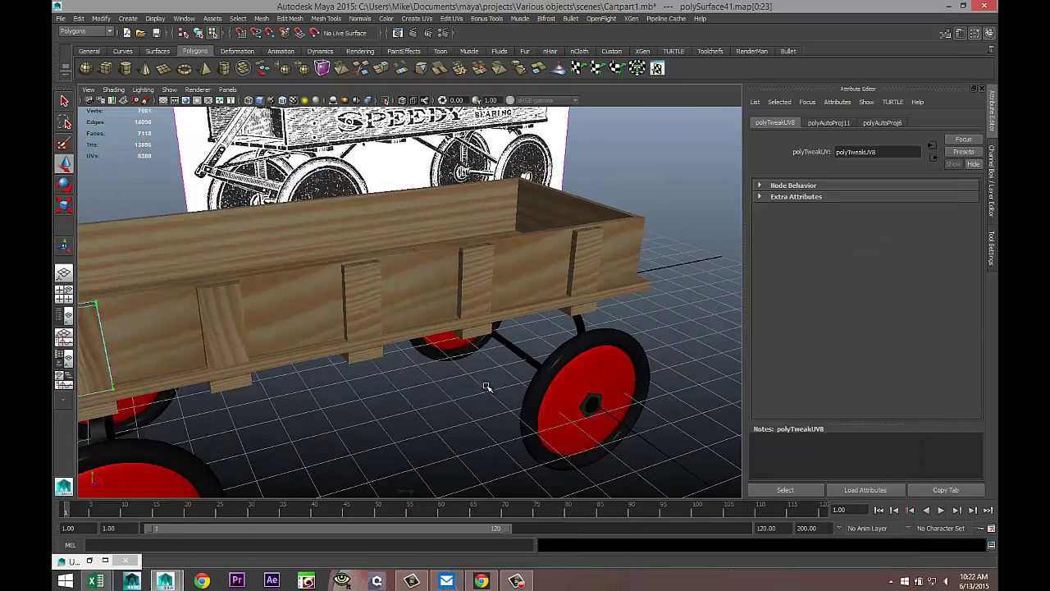
{"action": "left_click", "coordinate": [484, 277]}
{"action": "right_click_drag", "start_coordinate": [484, 278], "coordinate": [506, 268]}
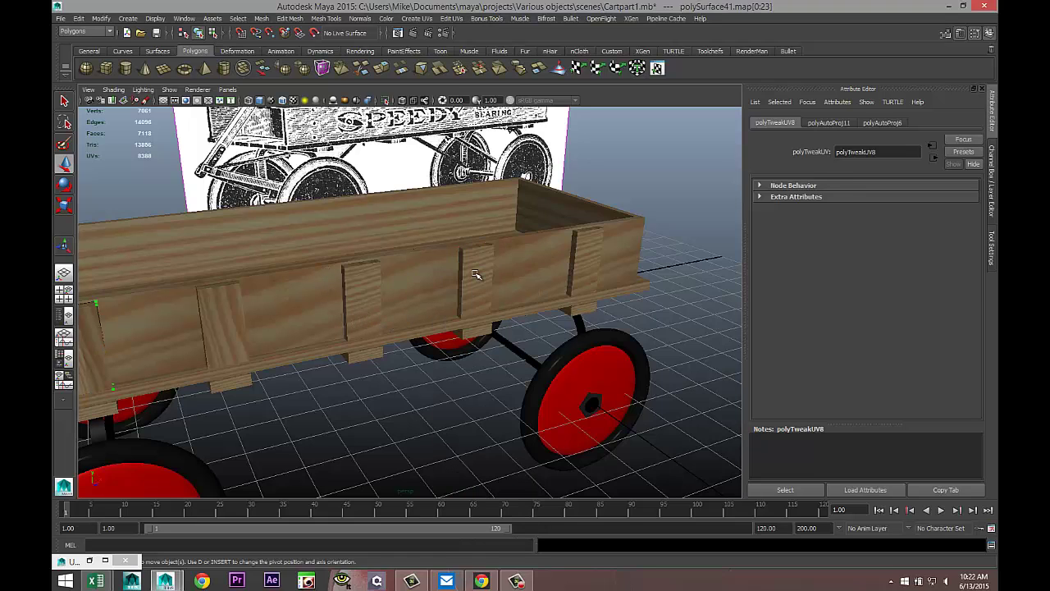
{"action": "left_click", "coordinate": [451, 19]}
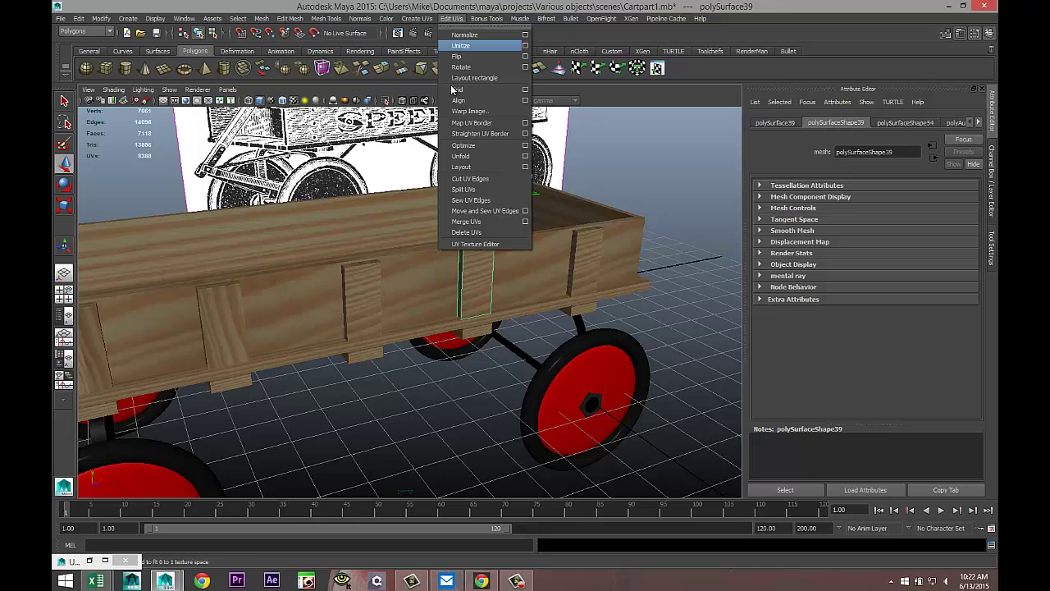
{"action": "left_click", "coordinate": [476, 241]}
{"action": "right_click_drag", "start_coordinate": [639, 419], "coordinate": [680, 421]}
{"action": "left_click_drag", "start_coordinate": [514, 261], "coordinate": [820, 492]}
{"action": "key", "text": "w"}
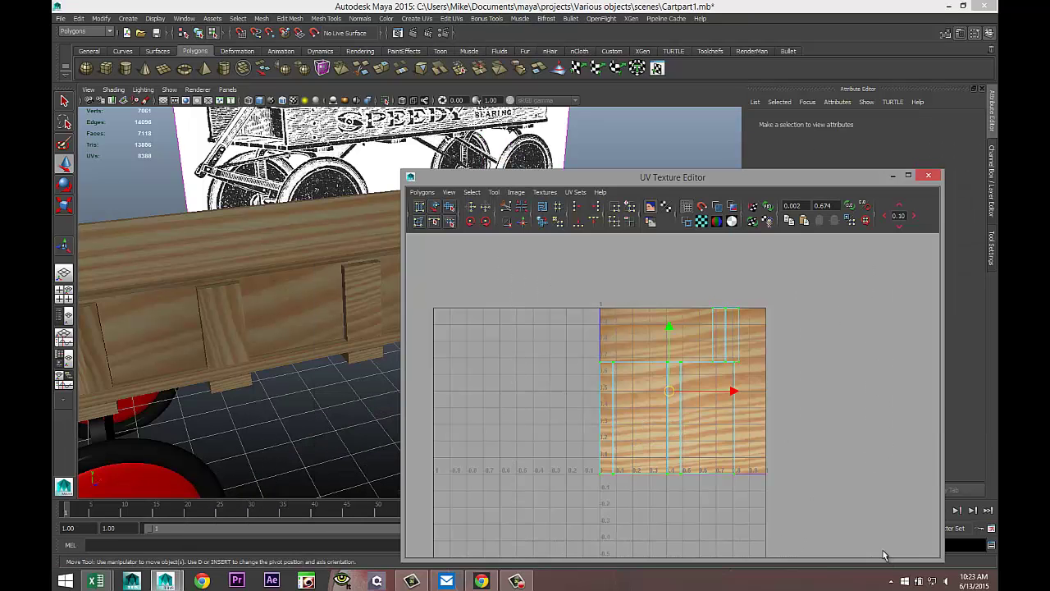
Rotate the fourth batten's UVs clockwise by two 45-degree turns and shift them partly past the texture tile's right edge.
{"action": "left_click", "coordinate": [486, 221]}
{"action": "left_click_drag", "start_coordinate": [521, 179], "coordinate": [686, 138]}
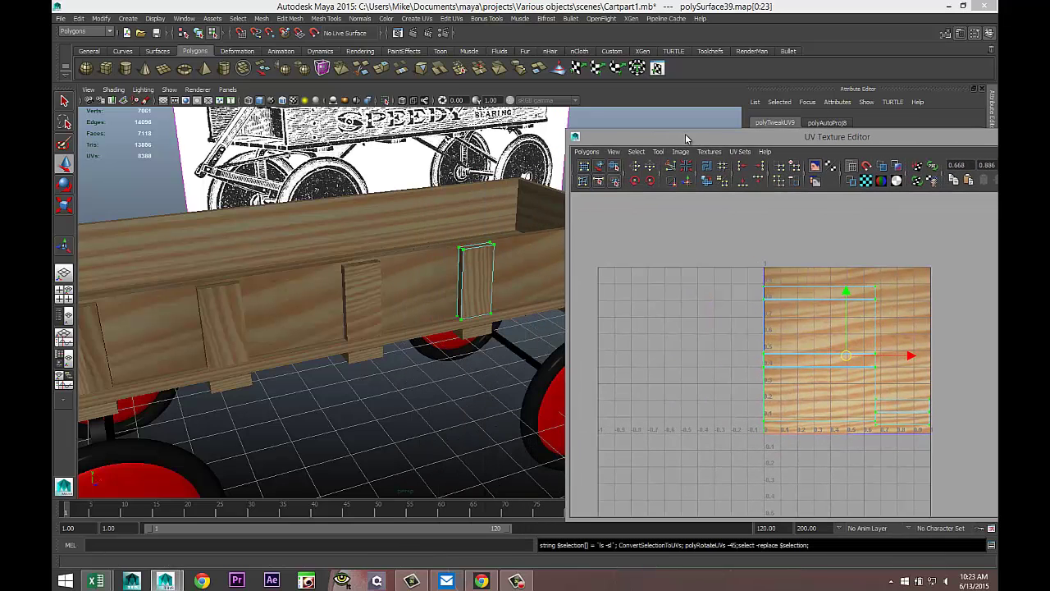
{"action": "left_click_drag", "start_coordinate": [846, 357], "coordinate": [899, 353]}
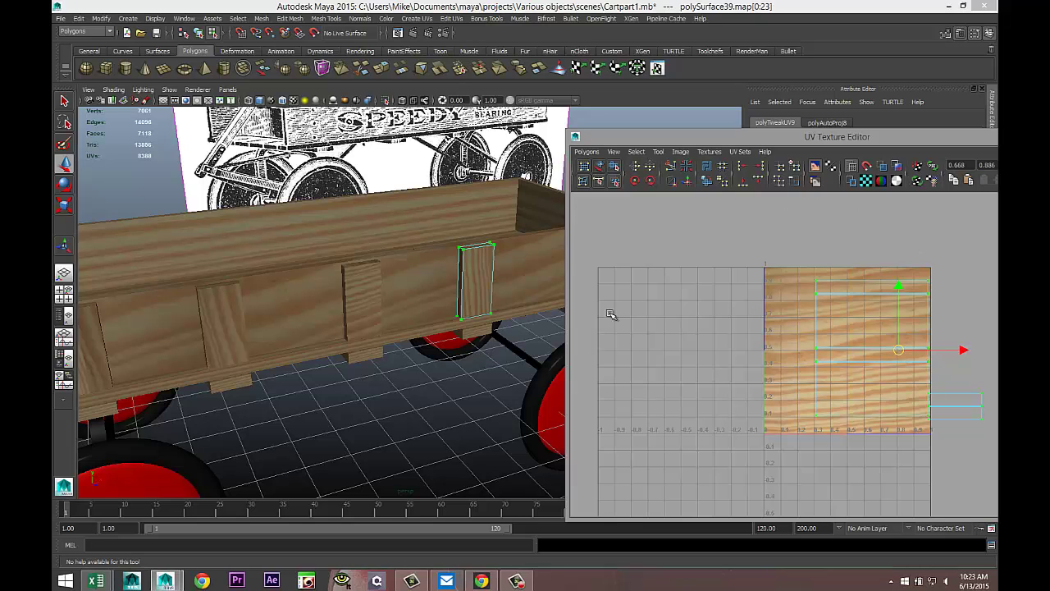
Select all UVs of the middle batten for editing in the UV Texture Editor.
{"action": "right_click_drag", "start_coordinate": [356, 294], "coordinate": [356, 291]}
{"action": "left_click", "coordinate": [356, 291]}
{"action": "right_click_drag", "start_coordinate": [841, 358], "coordinate": [881, 358]}
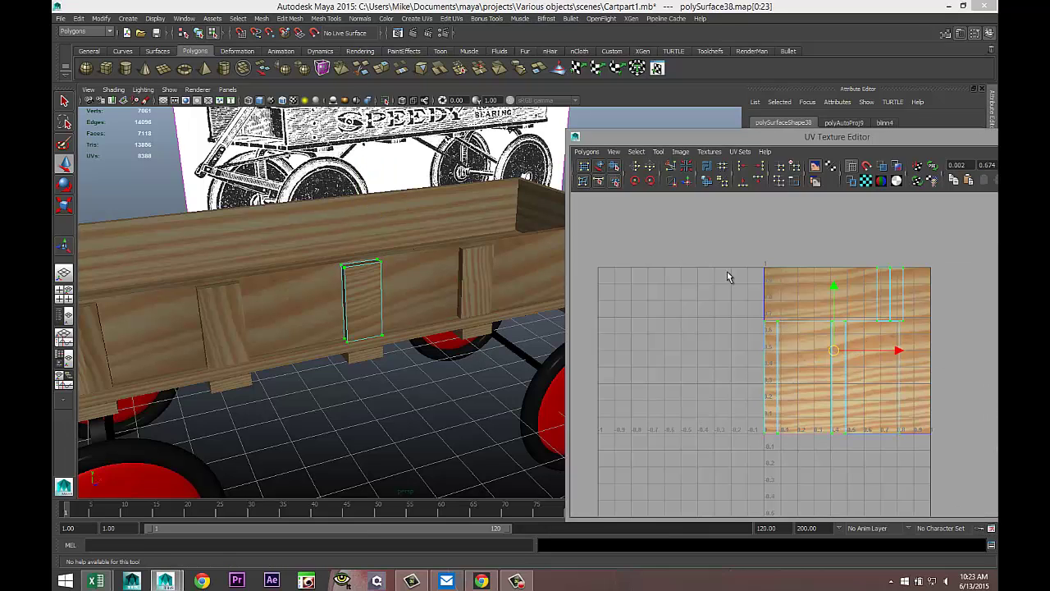
Rotate the middle batten's UVs counterclockwise by two 45-degree turns and move them partly below and left of the texture tile.
{"action": "left_click", "coordinate": [634, 181]}
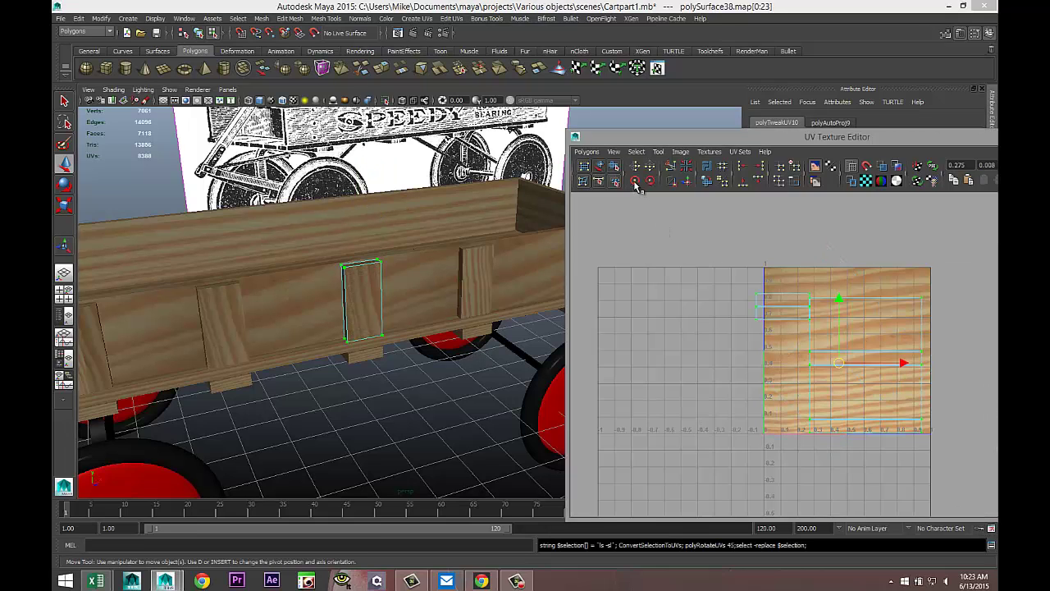
{"action": "left_click_drag", "start_coordinate": [839, 366], "coordinate": [791, 454]}
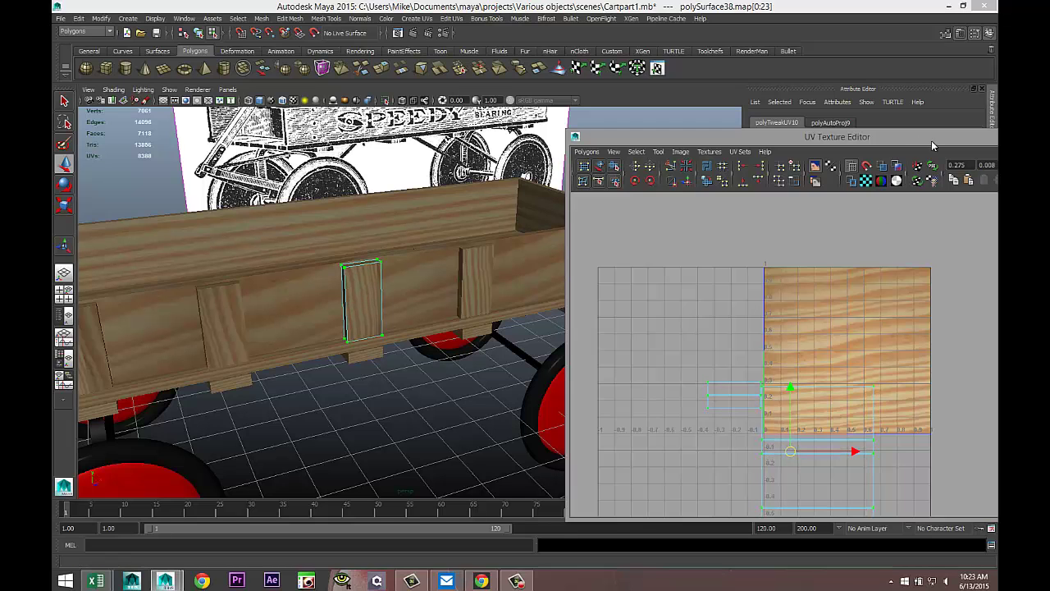
{"action": "left_click_drag", "start_coordinate": [933, 139], "coordinate": [841, 139]}
{"action": "left_click", "coordinate": [964, 135]}
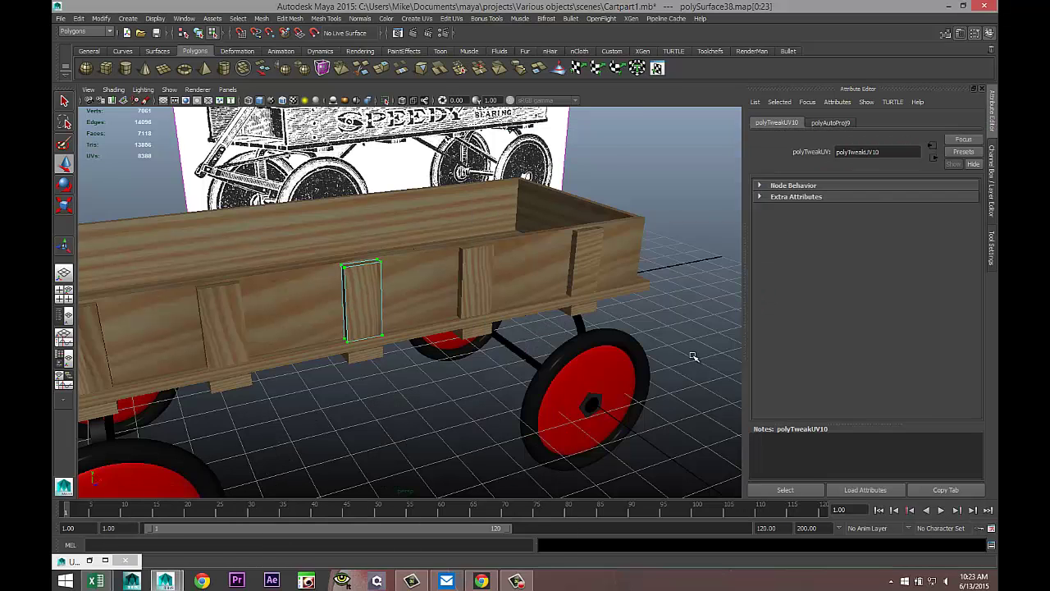
Bring up the UV Texture Editor for the batten farthest from the handle and select all of its UVs.
{"action": "left_click_drag", "start_coordinate": [570, 393], "coordinate": [567, 388], "text": "alt"}
{"action": "middle_click_drag", "start_coordinate": [567, 388], "coordinate": [531, 415], "text": "alt"}
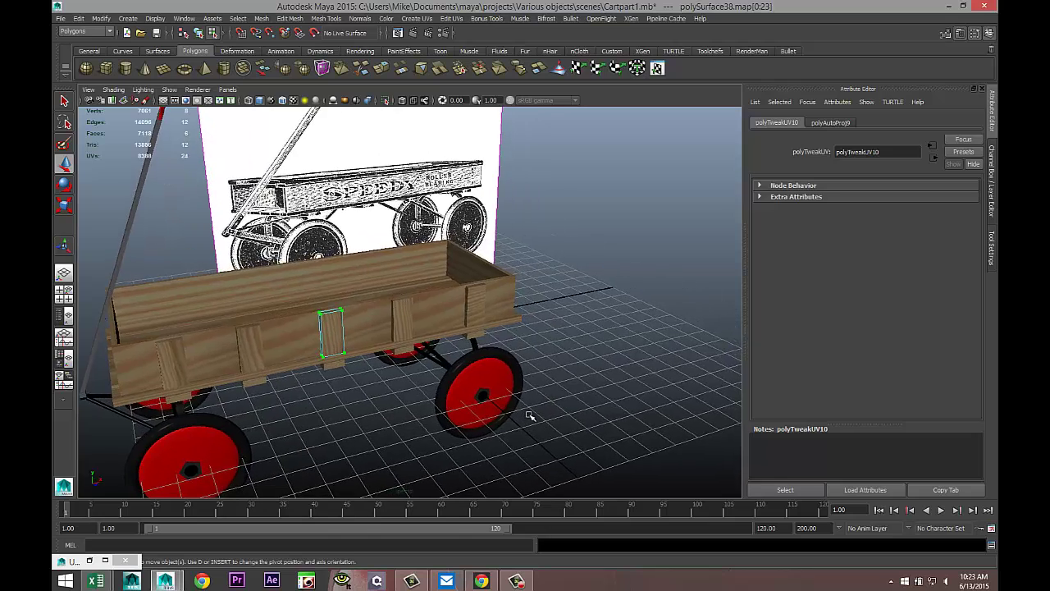
{"action": "scroll", "coordinate": [534, 377], "scroll_direction": "up", "scroll_amount": 4}
{"action": "left_click", "coordinate": [505, 301]}
{"action": "right_click_drag", "start_coordinate": [505, 301], "coordinate": [530, 293]}
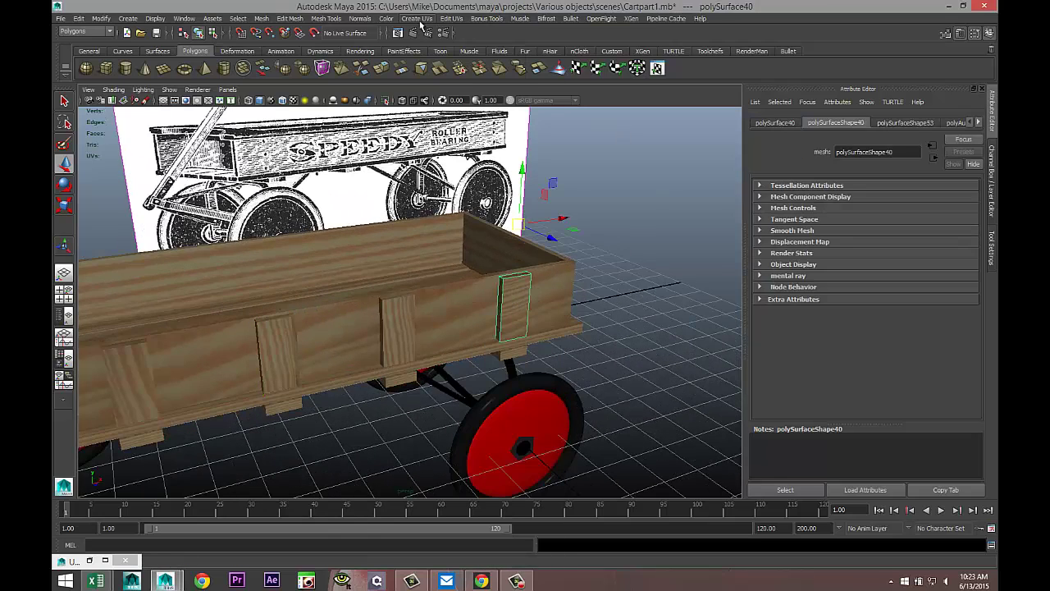
{"action": "left_click", "coordinate": [451, 18]}
{"action": "left_click", "coordinate": [475, 244]}
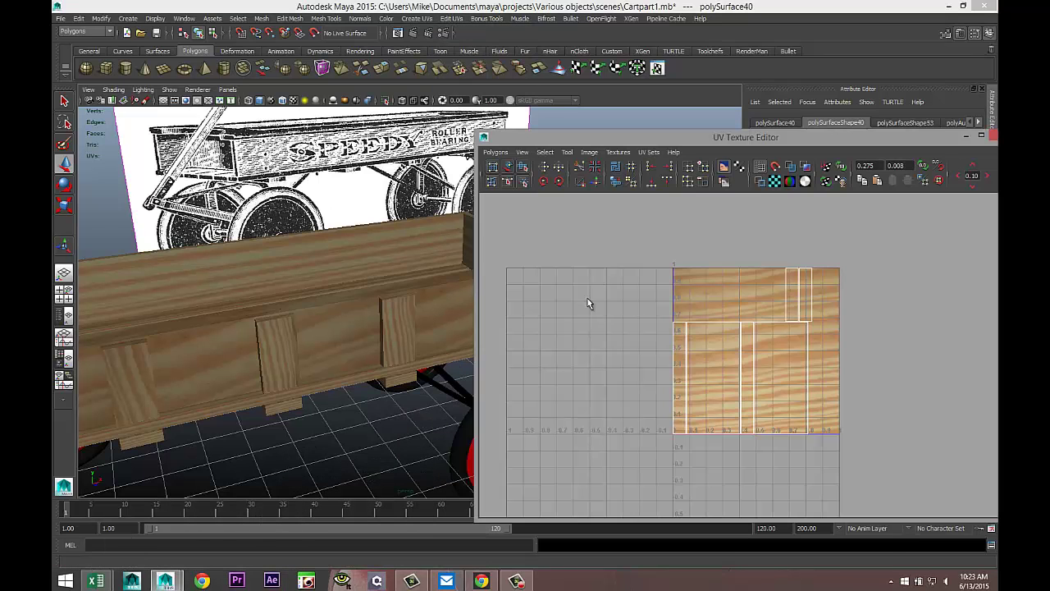
{"action": "right_click_drag", "start_coordinate": [748, 358], "coordinate": [793, 354]}
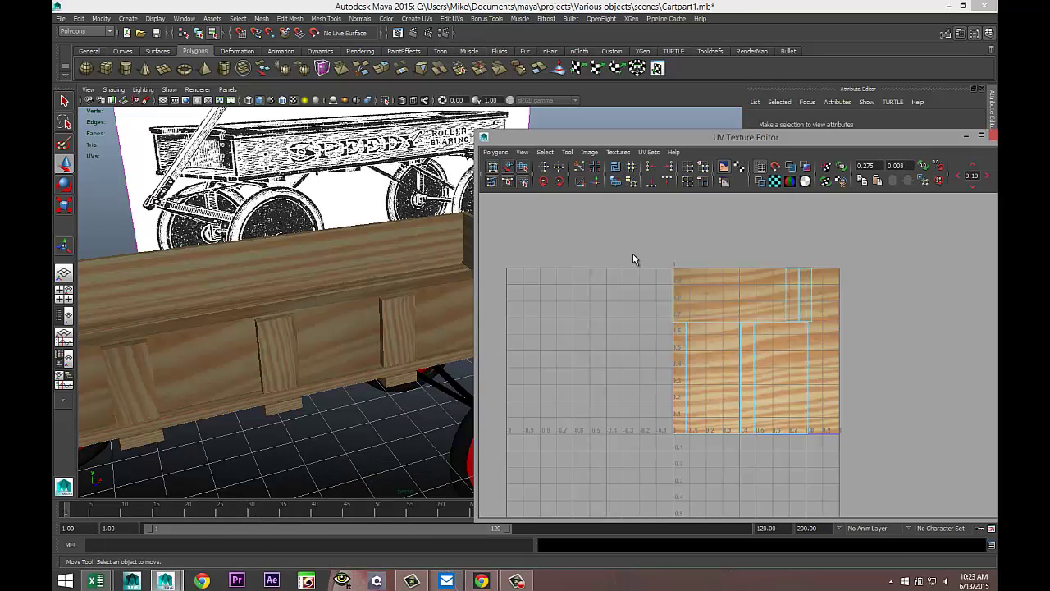
{"action": "left_click_drag", "start_coordinate": [609, 246], "coordinate": [899, 499]}
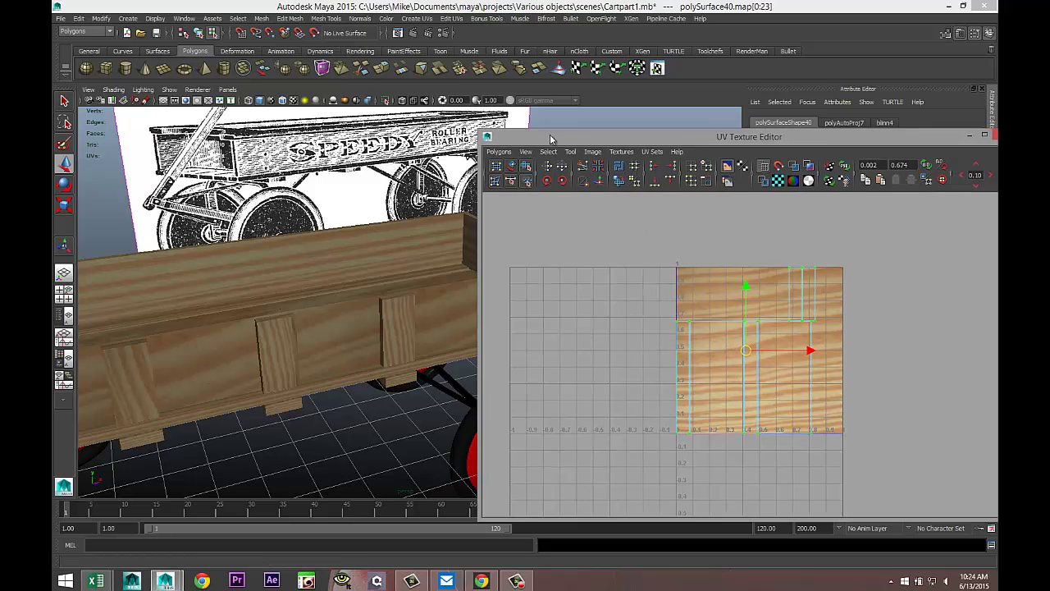
{"action": "left_click_drag", "start_coordinate": [538, 137], "coordinate": [637, 104]}
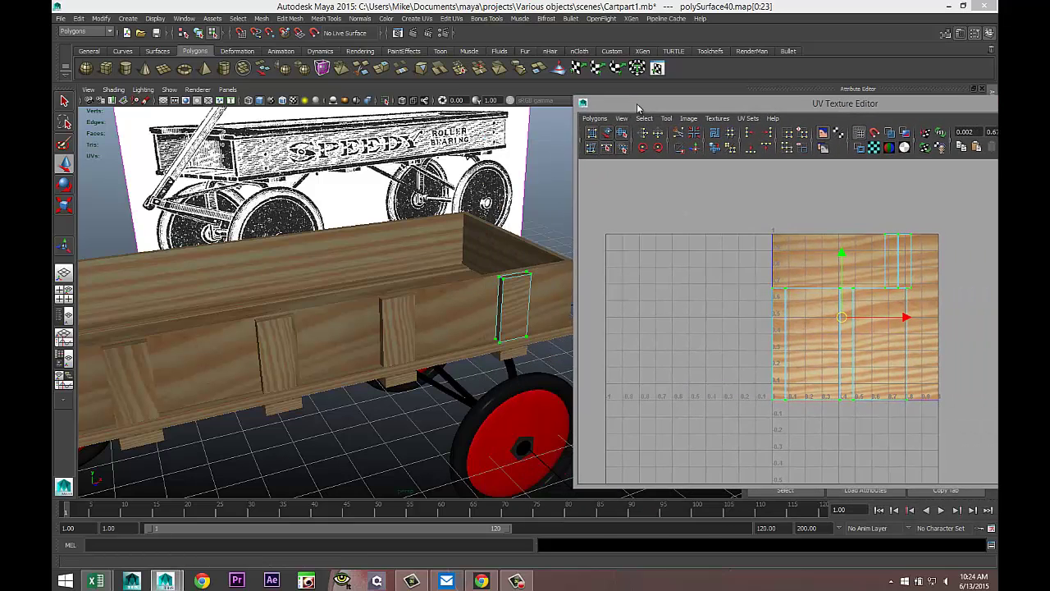
Rotate the fifth batten's UVs counterclockwise by two 45-degree turns and move them down and left across the texture tile.
{"action": "left_click", "coordinate": [644, 149]}
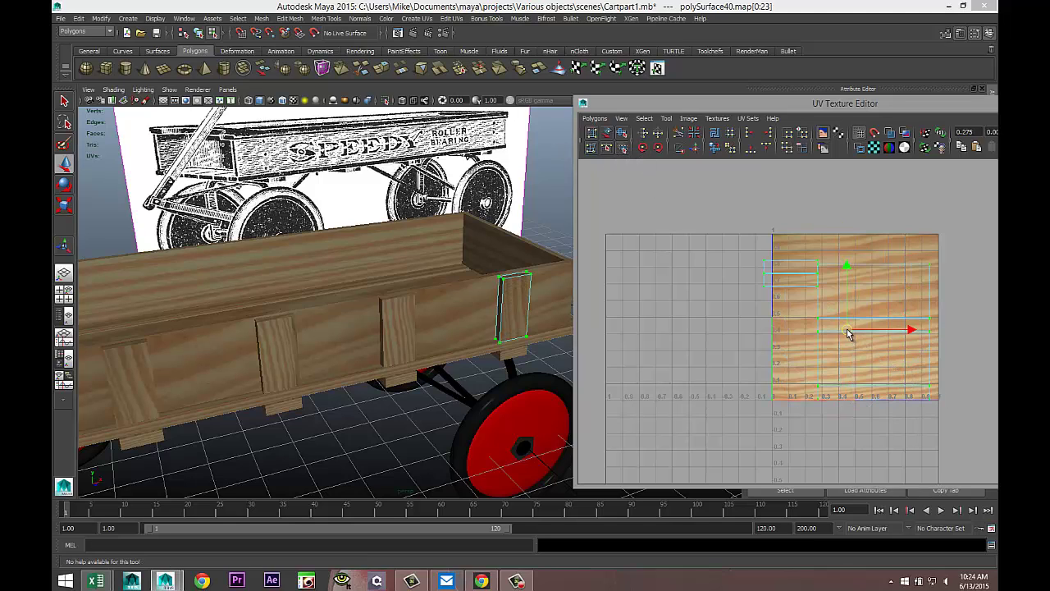
{"action": "left_click_drag", "start_coordinate": [849, 334], "coordinate": [807, 366]}
{"action": "left_click_drag", "start_coordinate": [977, 104], "coordinate": [773, 113]}
{"action": "left_click", "coordinate": [860, 111]}
Return to object selection and assign the axle's black blinn2 material to the wagon's handle shaft.
{"action": "scroll", "coordinate": [513, 424], "scroll_direction": "down", "scroll_amount": 5}
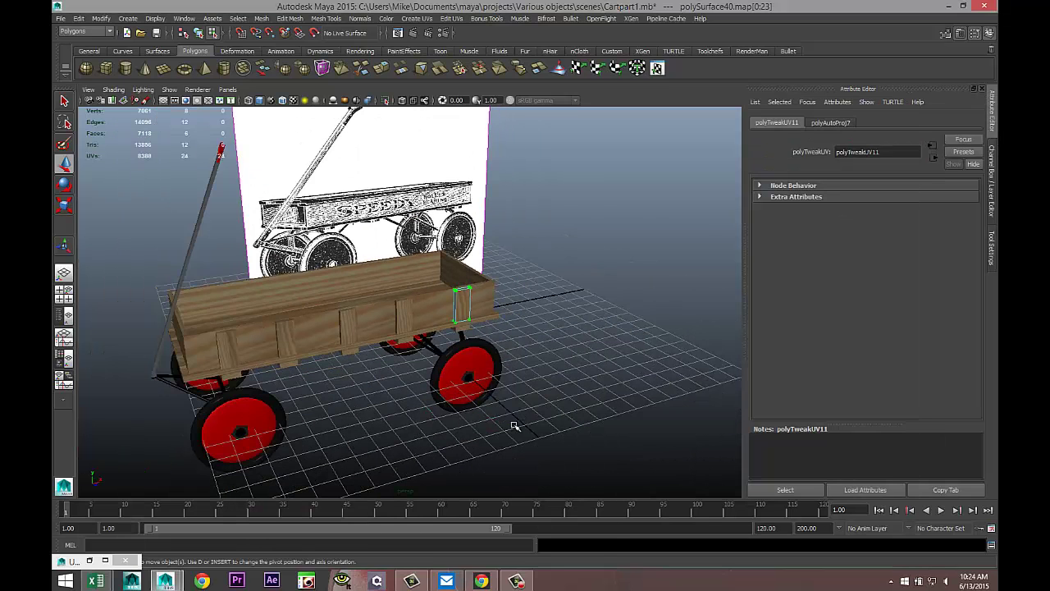
{"action": "left_click_drag", "start_coordinate": [488, 429], "coordinate": [516, 409], "text": "alt"}
{"action": "middle_click_drag", "start_coordinate": [516, 409], "coordinate": [585, 403], "text": "alt"}
{"action": "left_click_drag", "start_coordinate": [587, 407], "coordinate": [428, 454], "text": "alt"}
{"action": "left_click", "coordinate": [329, 284], "text": "shift"}
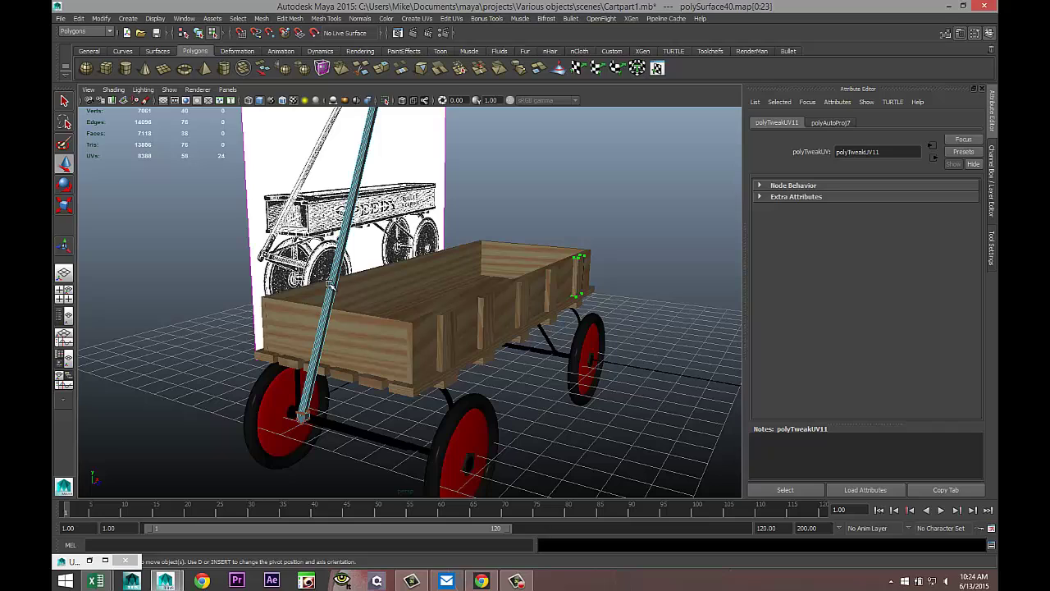
{"action": "left_click", "coordinate": [387, 440], "text": "shift"}
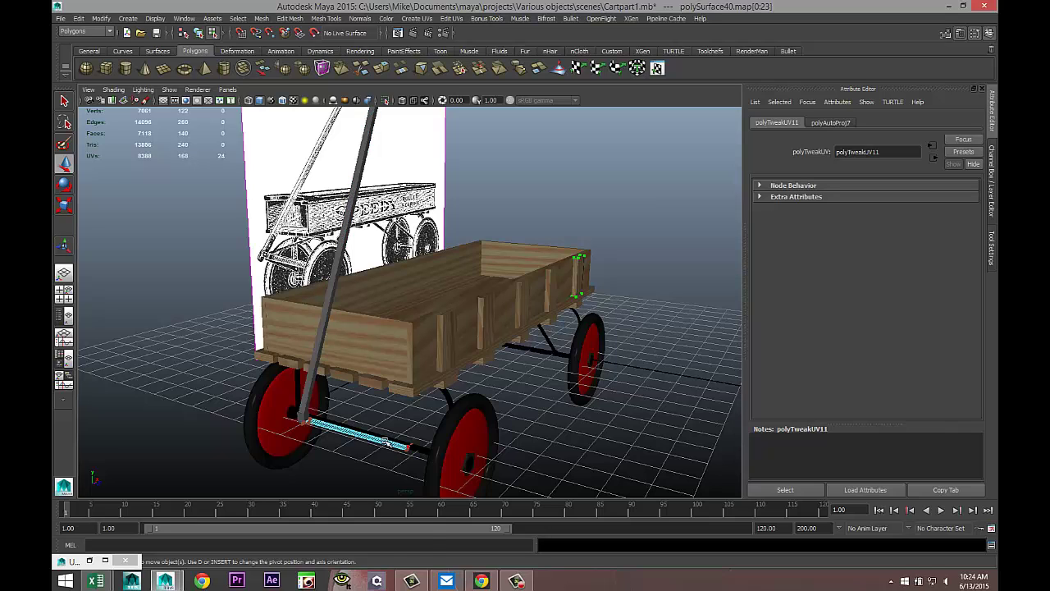
{"action": "right_click_drag", "start_coordinate": [385, 442], "coordinate": [441, 311]}
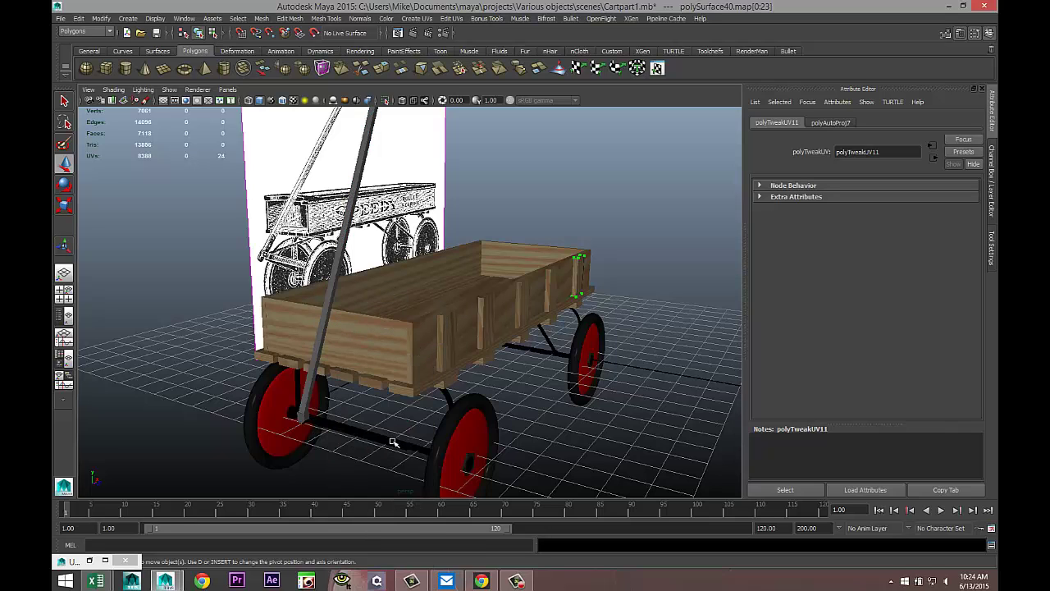
{"action": "left_click", "coordinate": [394, 442]}
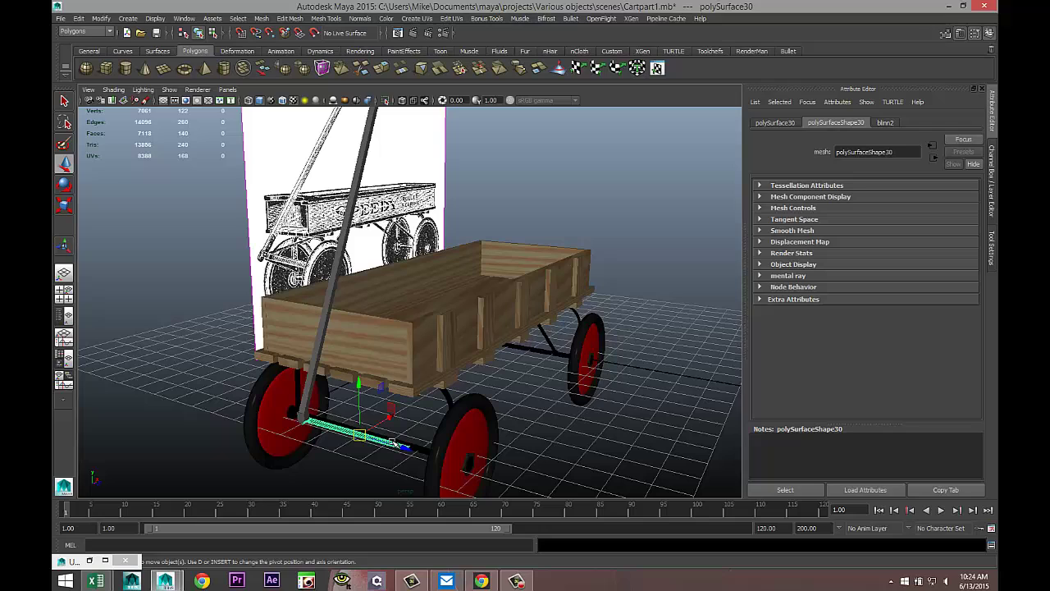
{"action": "left_click", "coordinate": [329, 279]}
{"action": "right_click_drag", "start_coordinate": [329, 279], "coordinate": [401, 523]}
Examine the wagon's battened side and the undercarriage beneath its bed.
{"action": "scroll", "coordinate": [547, 402], "scroll_direction": "down", "scroll_amount": 4}
{"action": "left_click_drag", "start_coordinate": [535, 370], "coordinate": [513, 413], "text": "alt"}
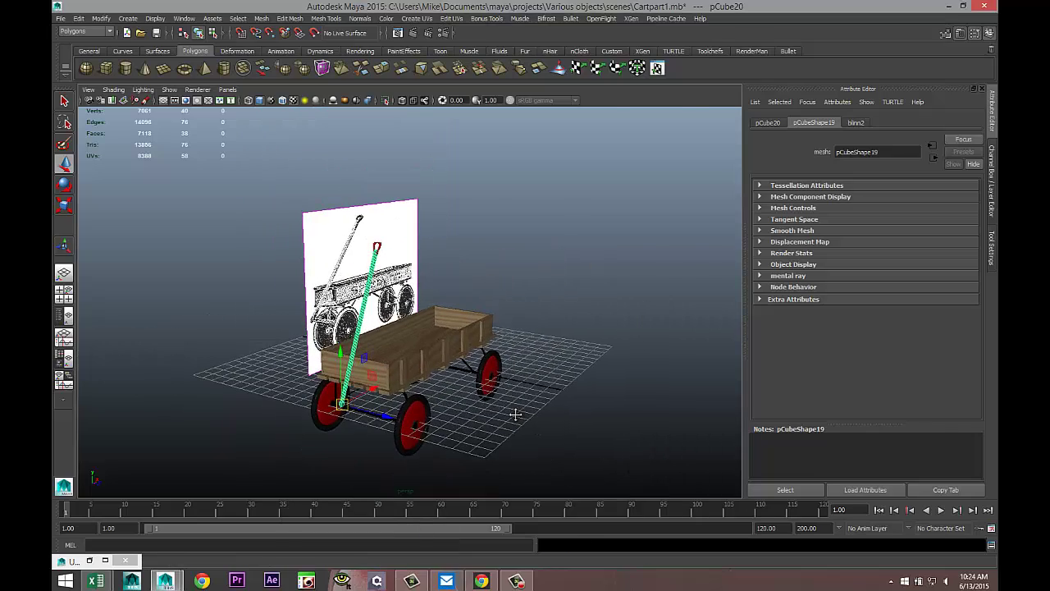
{"action": "scroll", "coordinate": [513, 413], "scroll_direction": "up", "scroll_amount": 3}
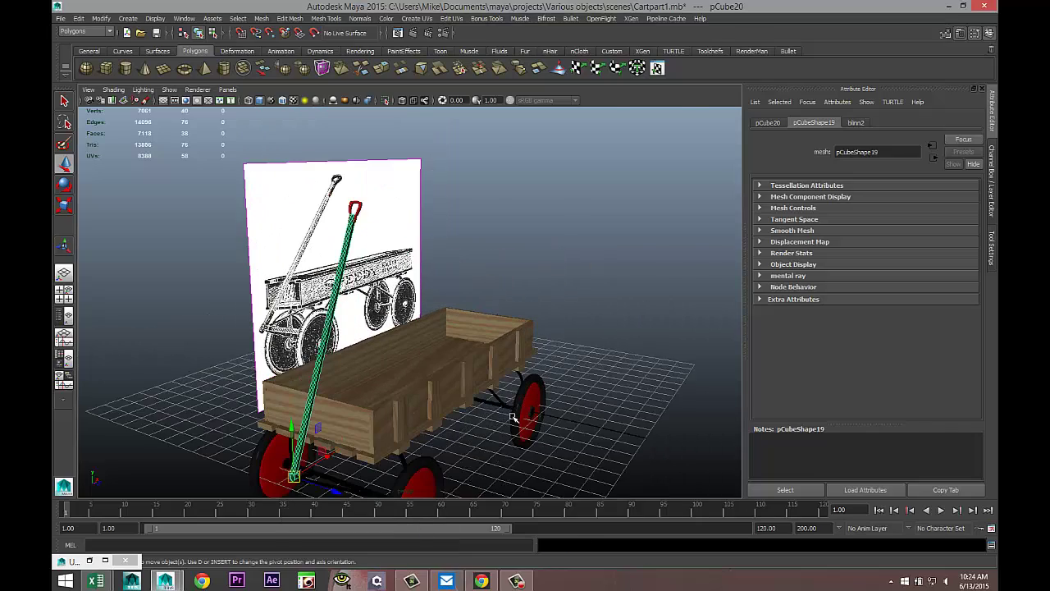
{"action": "left_click_drag", "start_coordinate": [562, 460], "coordinate": [495, 446], "text": "alt"}
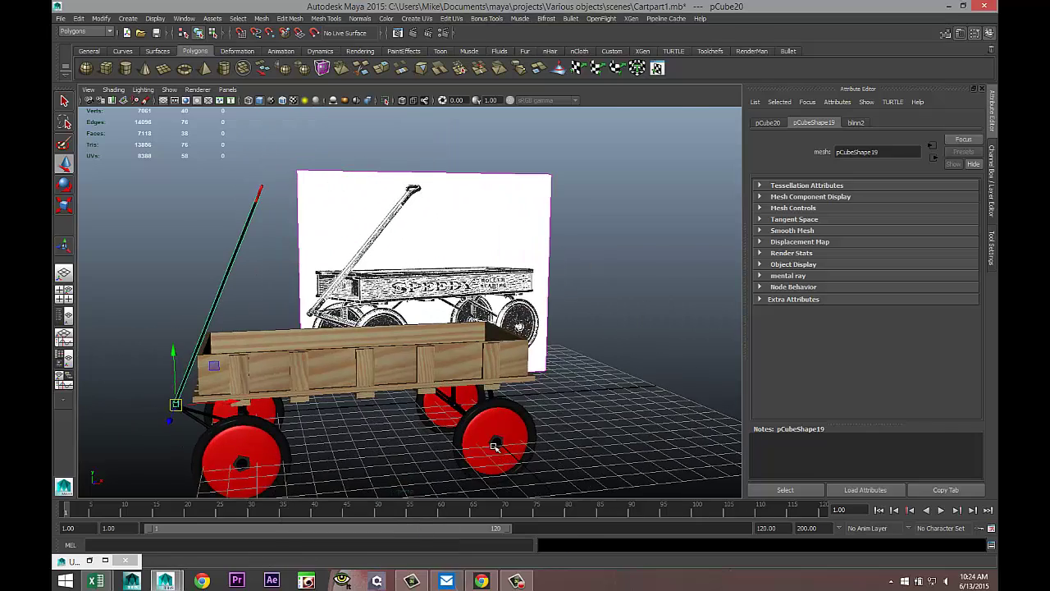
{"action": "scroll", "coordinate": [476, 454], "scroll_direction": "up", "scroll_amount": 2}
{"action": "middle_click_drag", "start_coordinate": [474, 455], "coordinate": [549, 396], "text": "alt"}
{"action": "scroll", "coordinate": [531, 409], "scroll_direction": "up", "scroll_amount": 2}
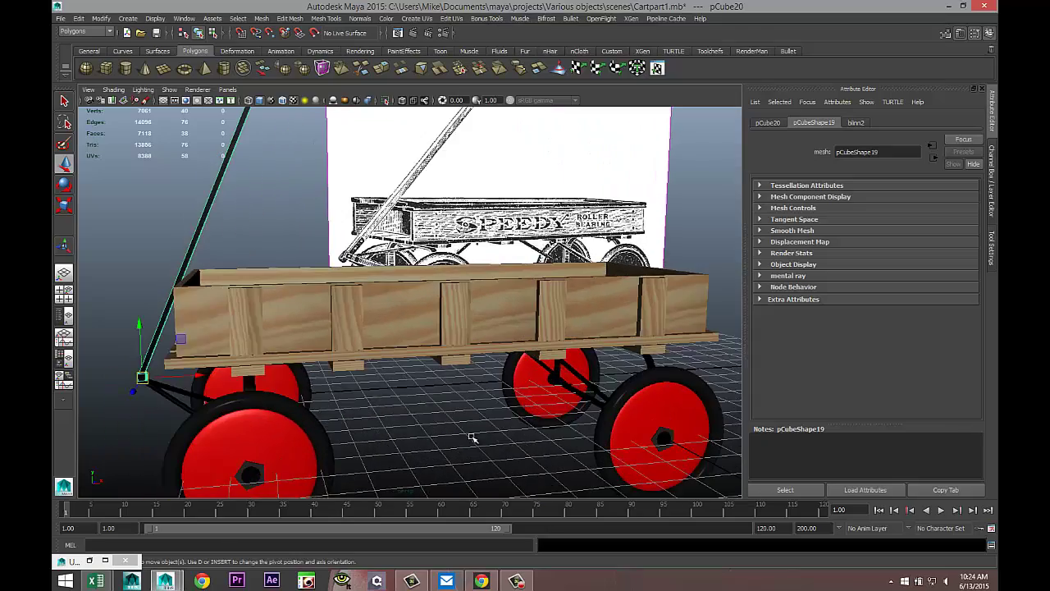
{"action": "left_click_drag", "start_coordinate": [442, 445], "coordinate": [448, 351], "text": "alt"}
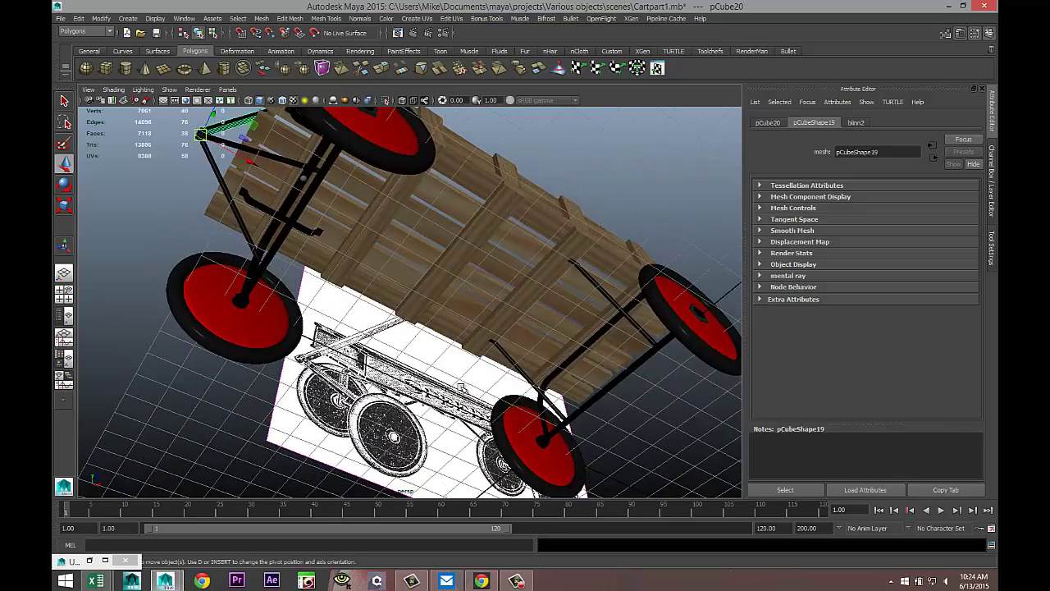
{"action": "scroll", "coordinate": [412, 384], "scroll_direction": "up", "scroll_amount": 2}
{"action": "middle_click_drag", "start_coordinate": [413, 384], "coordinate": [482, 453], "text": "alt"}
{"action": "scroll", "coordinate": [482, 453], "scroll_direction": "up", "scroll_amount": 5}
{"action": "left_click_drag", "start_coordinate": [387, 407], "coordinate": [320, 353], "text": "alt"}
{"action": "middle_click_drag", "start_coordinate": [318, 350], "coordinate": [469, 458], "text": "alt"}
Try to separate the small grey sphere and the curved bracket under the wagon bed into individual meshes.
{"action": "left_click", "coordinate": [361, 299]}
{"action": "left_click_drag", "start_coordinate": [453, 394], "coordinate": [538, 433], "text": "alt"}
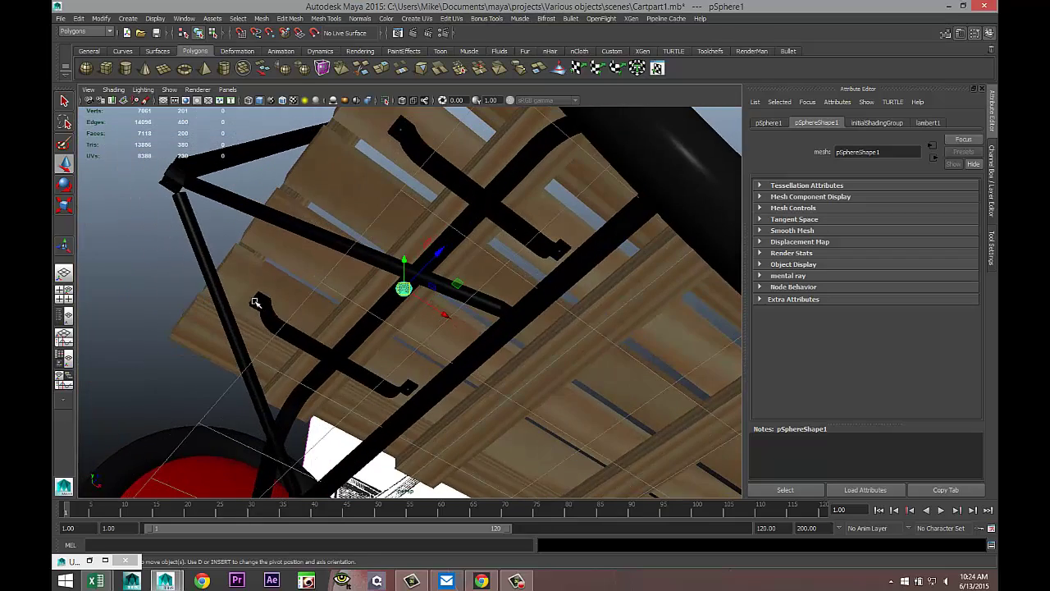
{"action": "left_click_drag", "start_coordinate": [258, 305], "coordinate": [327, 376]}
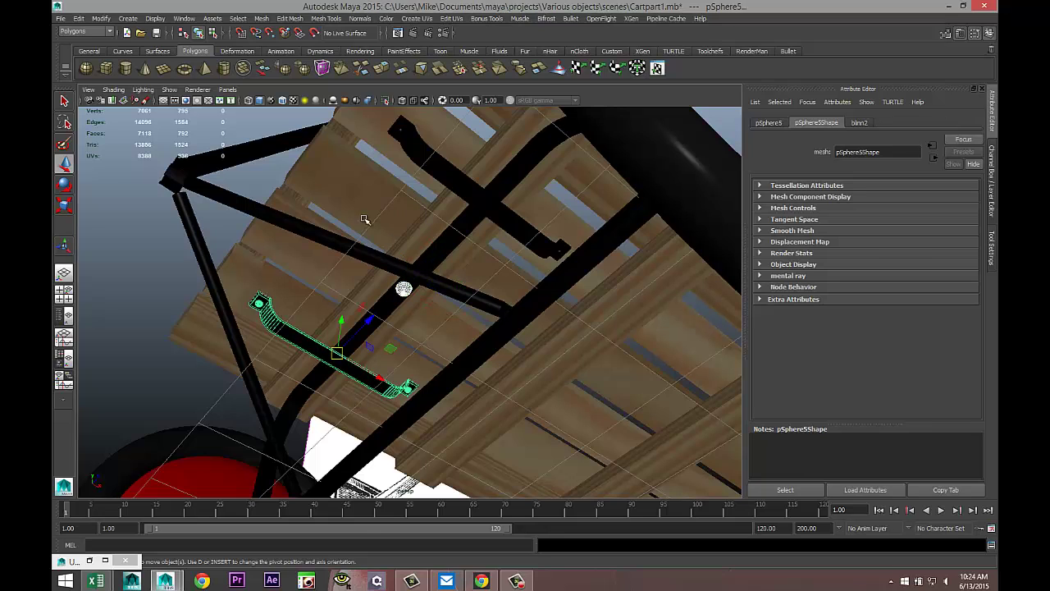
{"action": "left_click", "coordinate": [261, 20]}
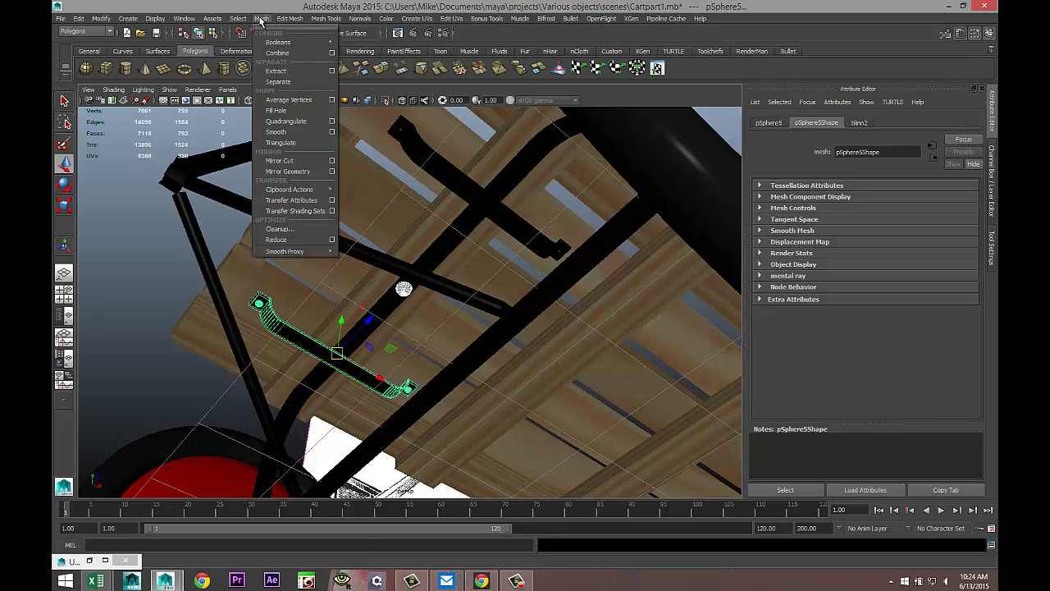
{"action": "left_click", "coordinate": [297, 82]}
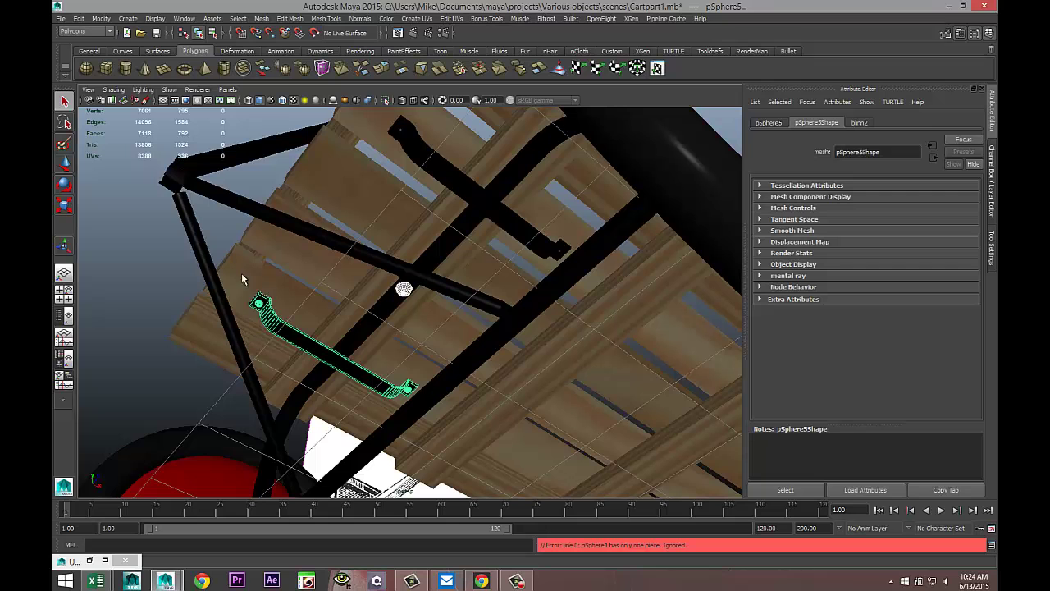
Separate the curved bracket nearest the wagon bed's front edge into individual meshes.
{"action": "left_click", "coordinate": [253, 308]}
{"action": "left_click", "coordinate": [258, 307]}
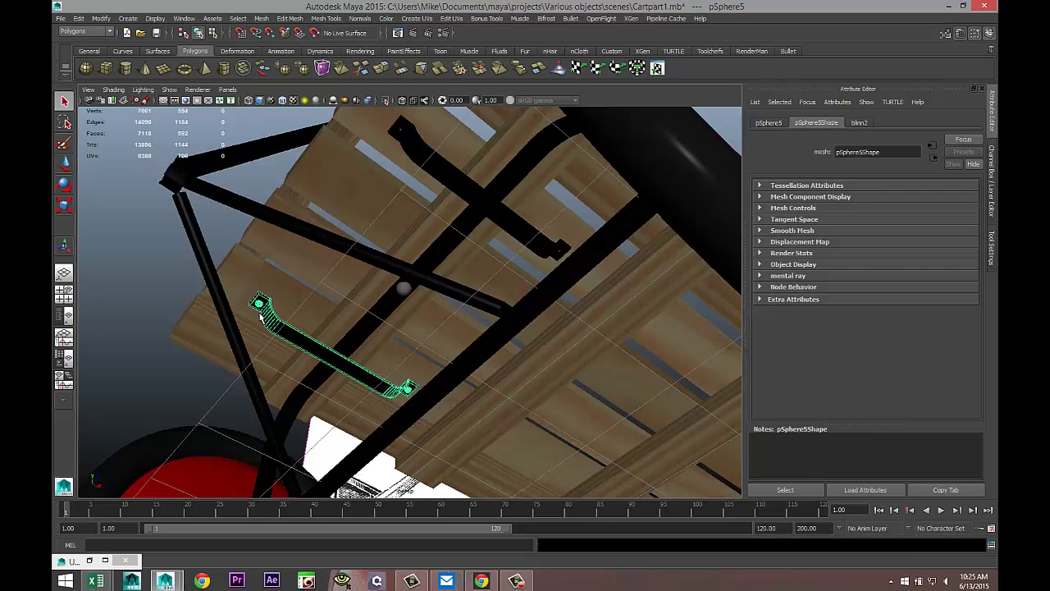
{"action": "scroll", "coordinate": [260, 316], "scroll_direction": "up", "scroll_amount": 5}
{"action": "left_click_drag", "start_coordinate": [260, 316], "coordinate": [362, 344], "text": "alt"}
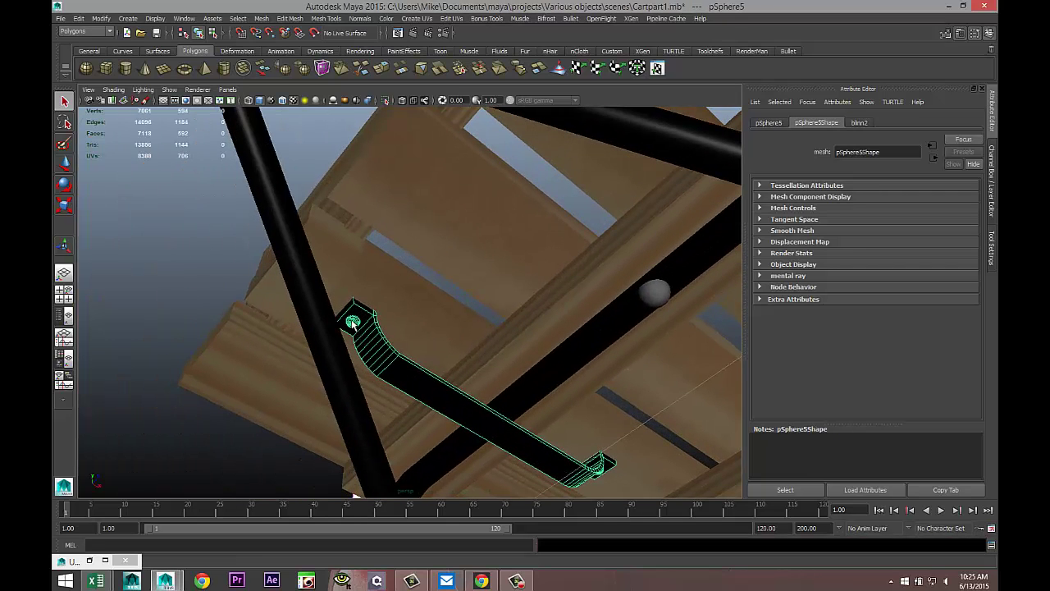
{"action": "left_click", "coordinate": [393, 294]}
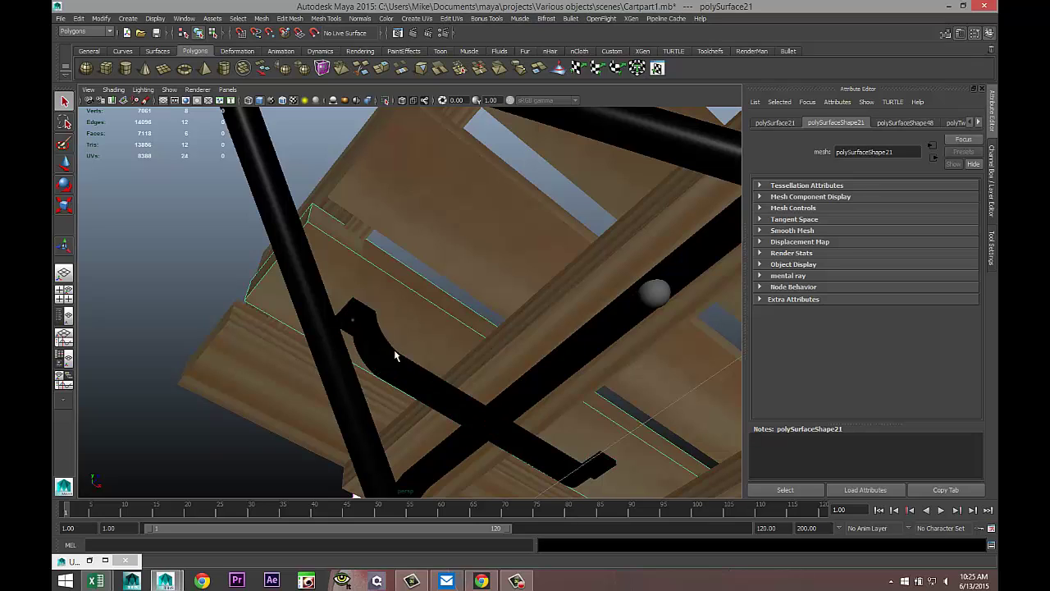
{"action": "left_click", "coordinate": [394, 354]}
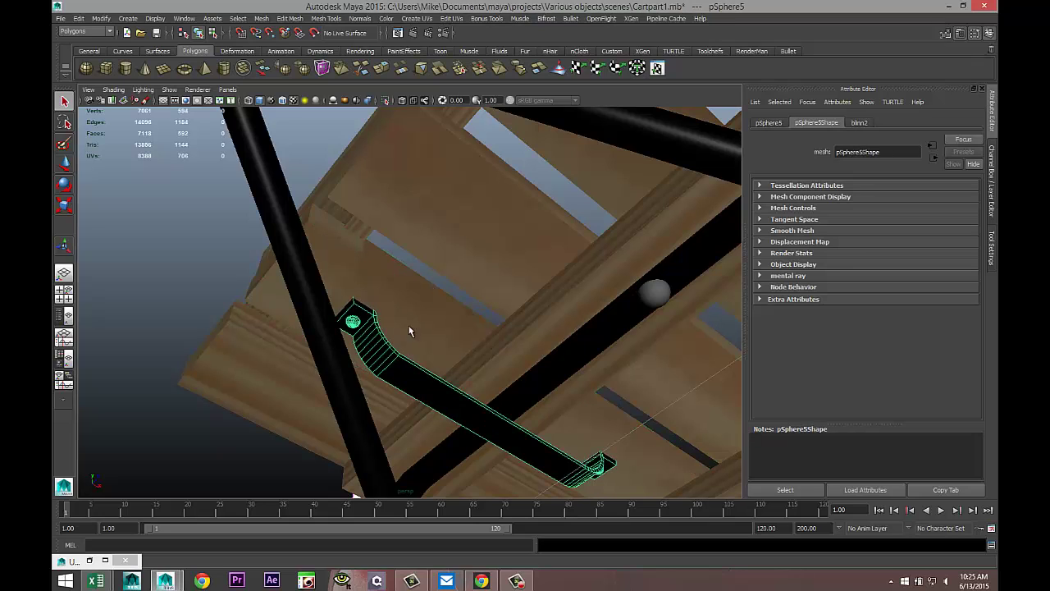
{"action": "left_click", "coordinate": [261, 20]}
{"action": "left_click", "coordinate": [279, 49]}
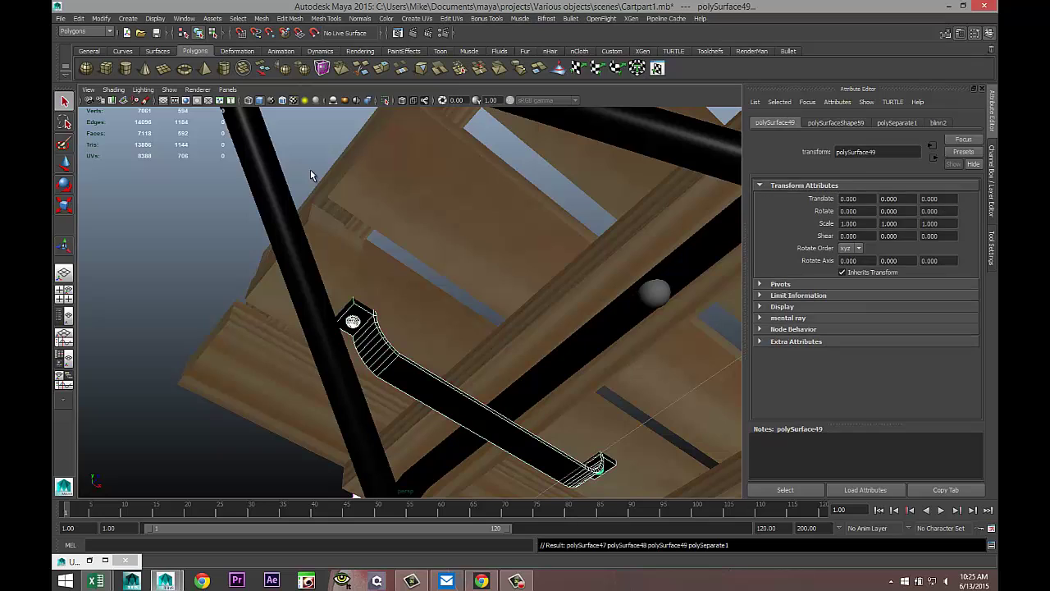
Select the separated bracket's two bolt heads together with the grey sphere on the support bar.
{"action": "left_click", "coordinate": [353, 322]}
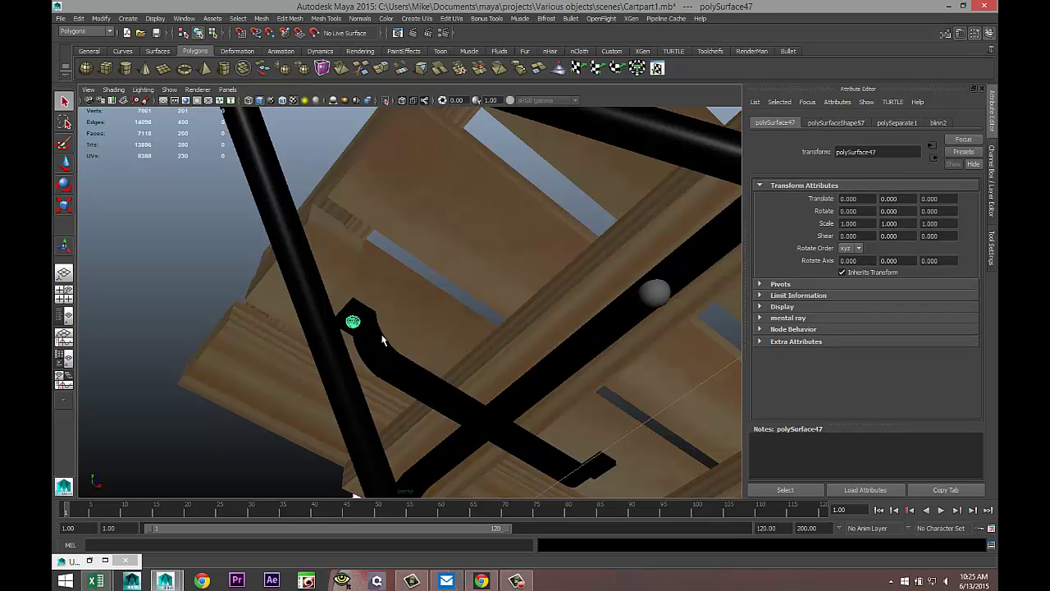
{"action": "left_click", "coordinate": [655, 298]}
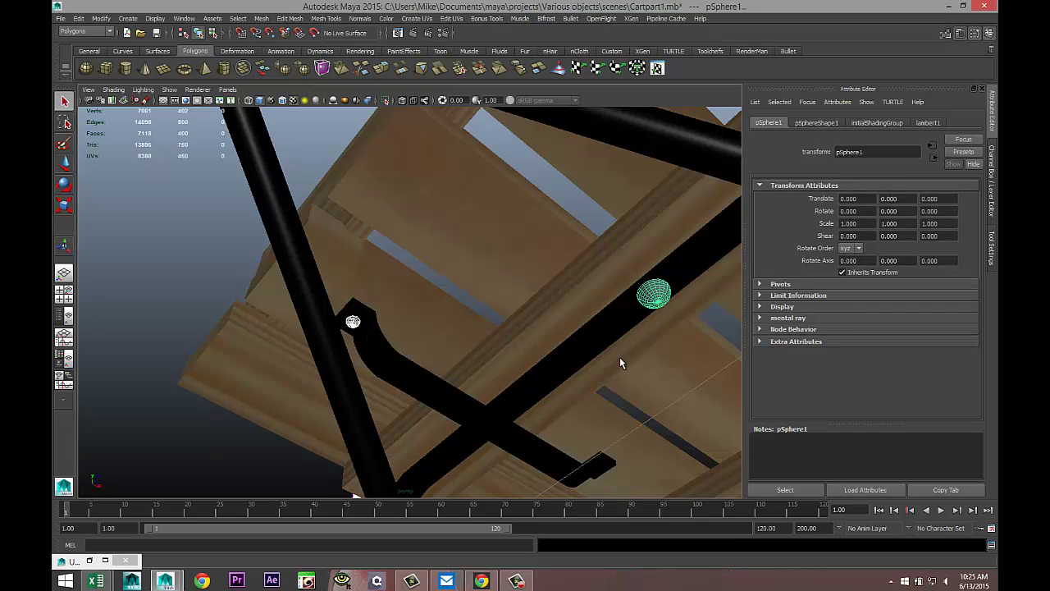
{"action": "left_click_drag", "start_coordinate": [614, 356], "coordinate": [470, 305], "text": "alt"}
{"action": "left_click_drag", "start_coordinate": [458, 403], "coordinate": [389, 343], "text": "alt"}
{"action": "left_click", "coordinate": [355, 289]}
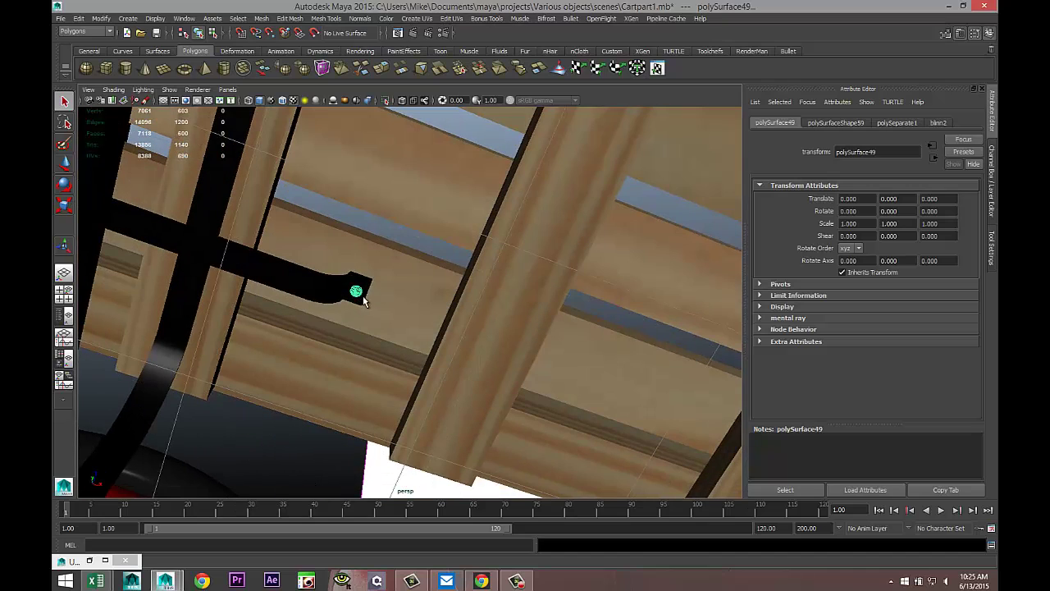
{"action": "left_click_drag", "start_coordinate": [357, 291], "coordinate": [432, 275], "text": "alt"}
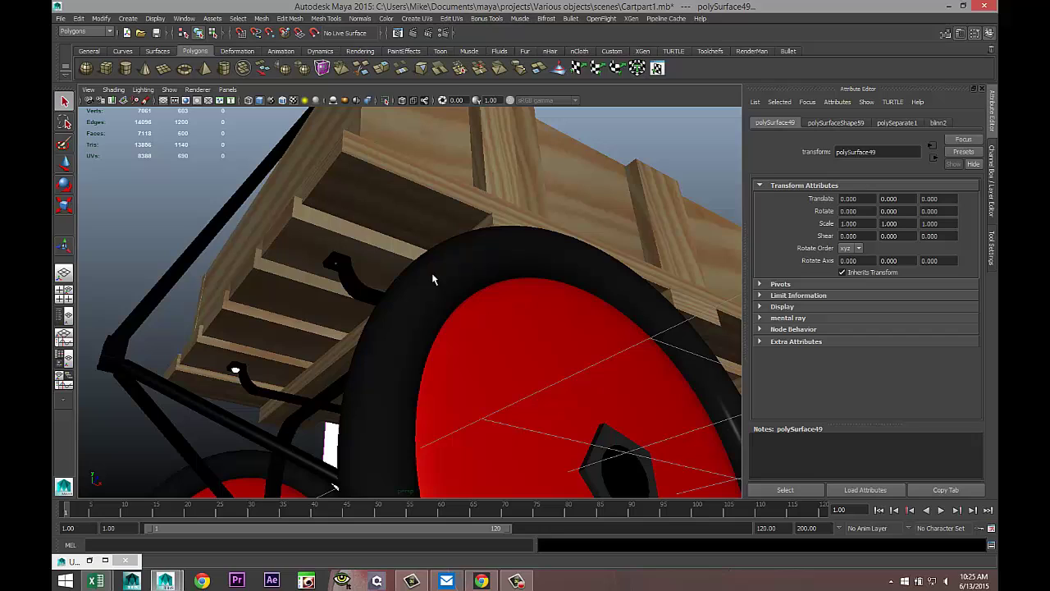
Separate the second curved bracket under the wagon bed, behind the front wheel, into individual meshes.
{"action": "left_click", "coordinate": [335, 269]}
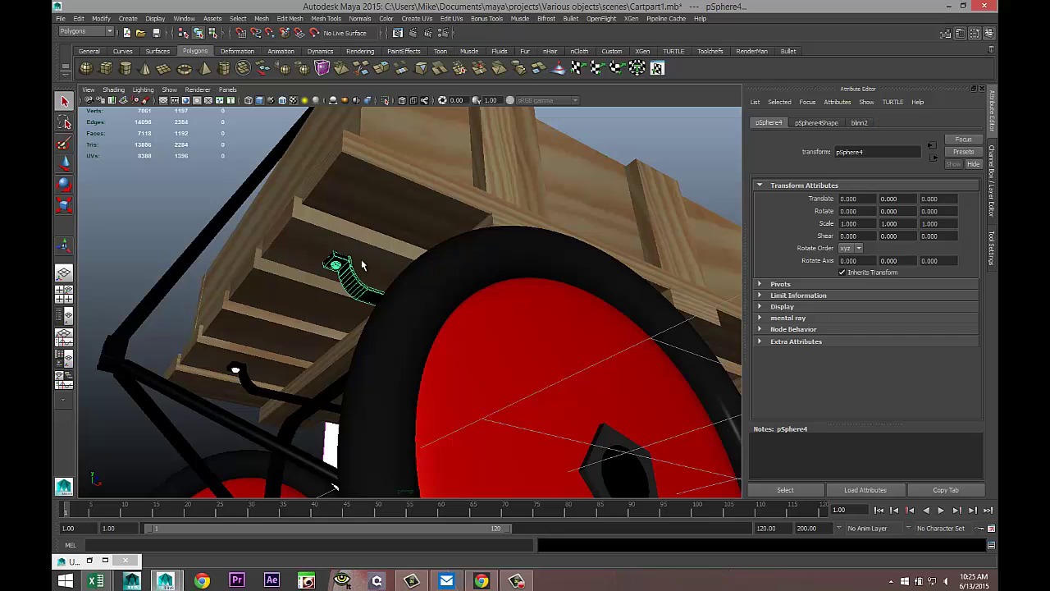
{"action": "left_click", "coordinate": [261, 18]}
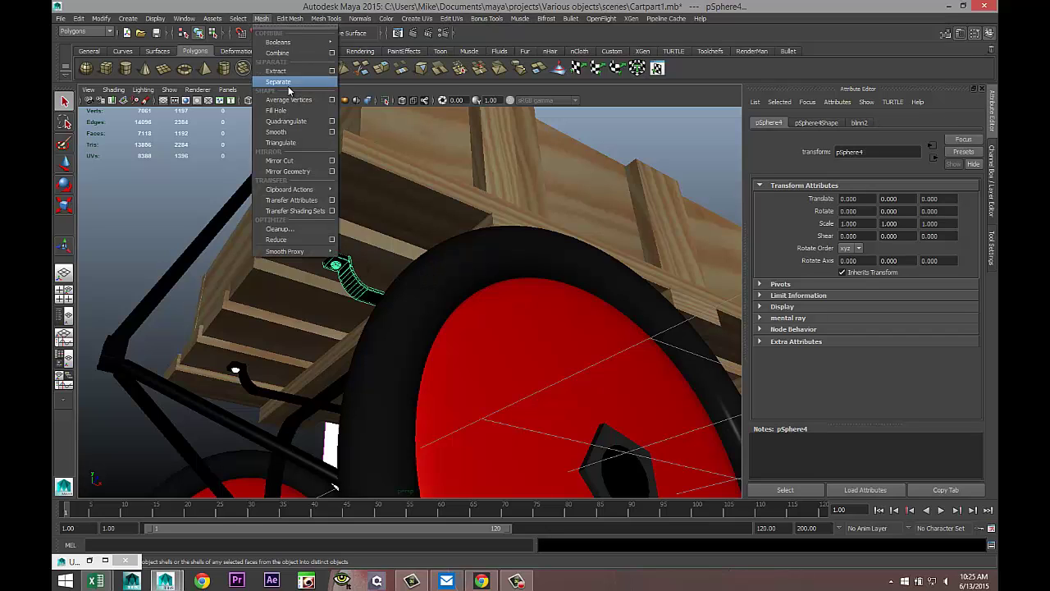
{"action": "left_click", "coordinate": [291, 81]}
{"action": "left_click", "coordinate": [325, 239]}
{"action": "left_click", "coordinate": [335, 264]}
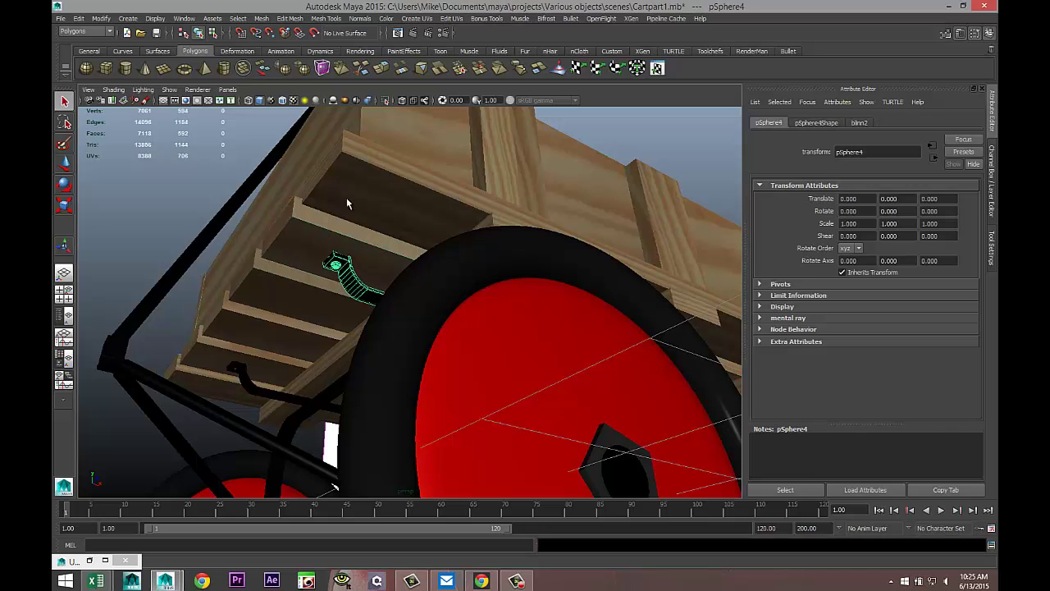
{"action": "left_click", "coordinate": [262, 20]}
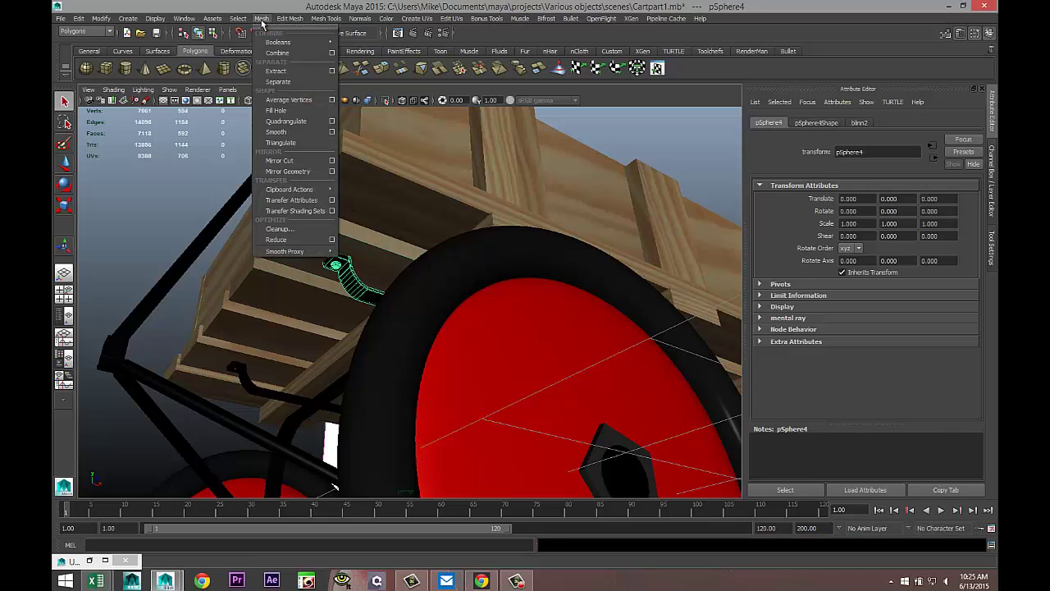
{"action": "left_click", "coordinate": [283, 82]}
Select the four bolt heads at the ends of both brackets and the grey sphere on the support bar.
{"action": "left_click", "coordinate": [335, 264]}
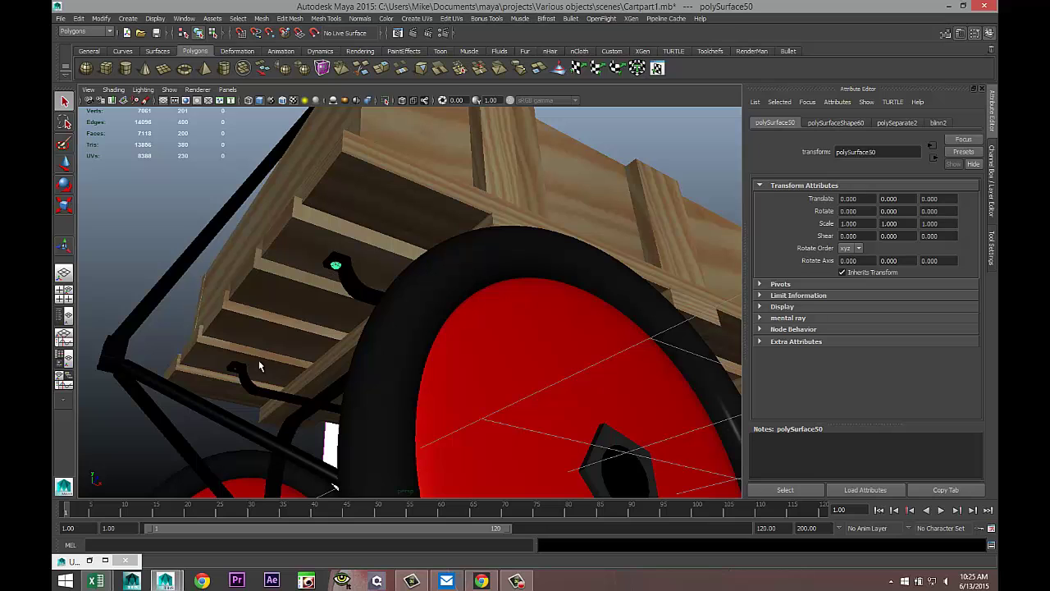
{"action": "left_click", "coordinate": [234, 375]}
{"action": "left_click_drag", "start_coordinate": [293, 404], "coordinate": [323, 380], "text": "alt"}
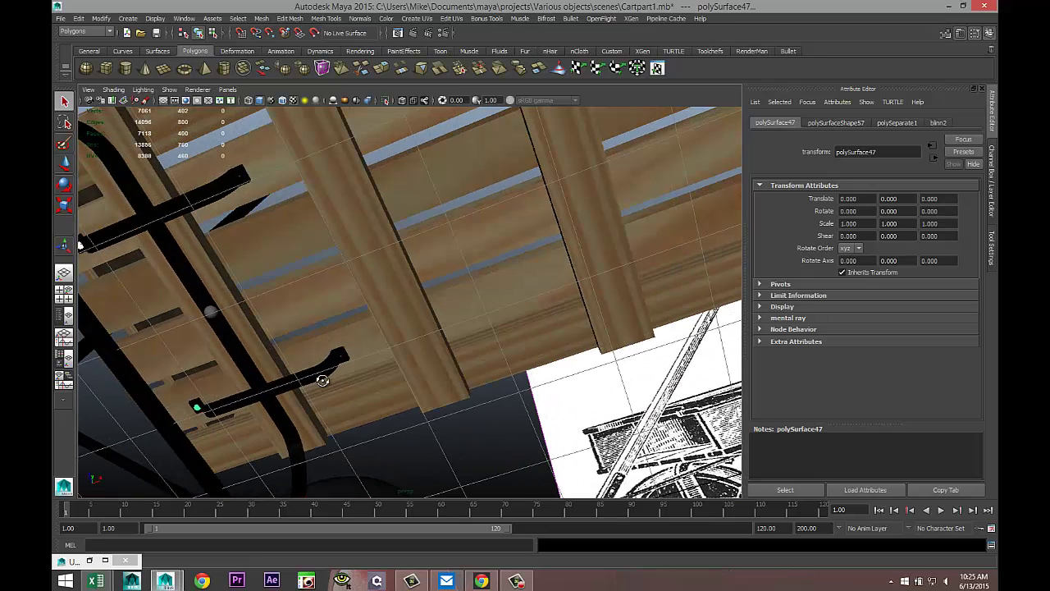
{"action": "left_click", "coordinate": [242, 179]}
{"action": "left_click", "coordinate": [342, 359]}
{"action": "left_click", "coordinate": [212, 313]}
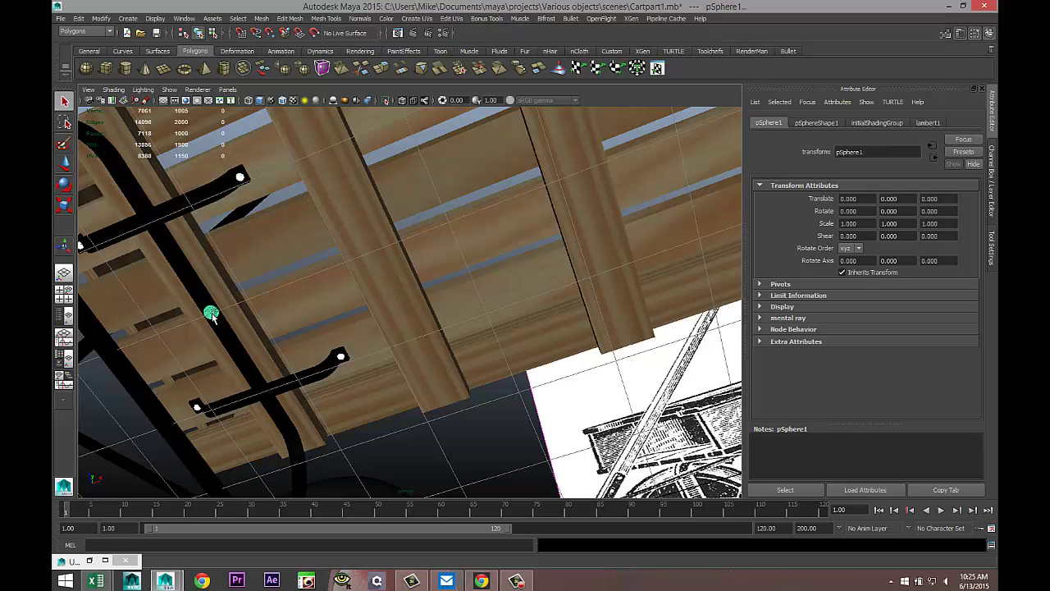
Assign a new mia_material_x to the selected bolt heads and sphere, and replace its settings with the Chrome preset.
{"action": "right_click_drag", "start_coordinate": [212, 315], "coordinate": [209, 533]}
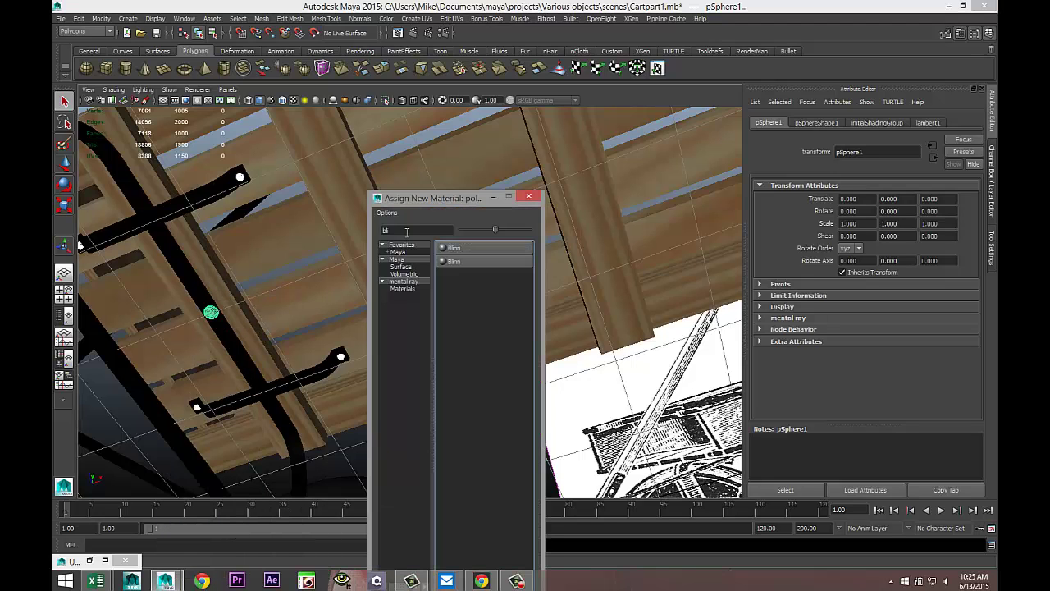
{"action": "type", "text": "mia"}
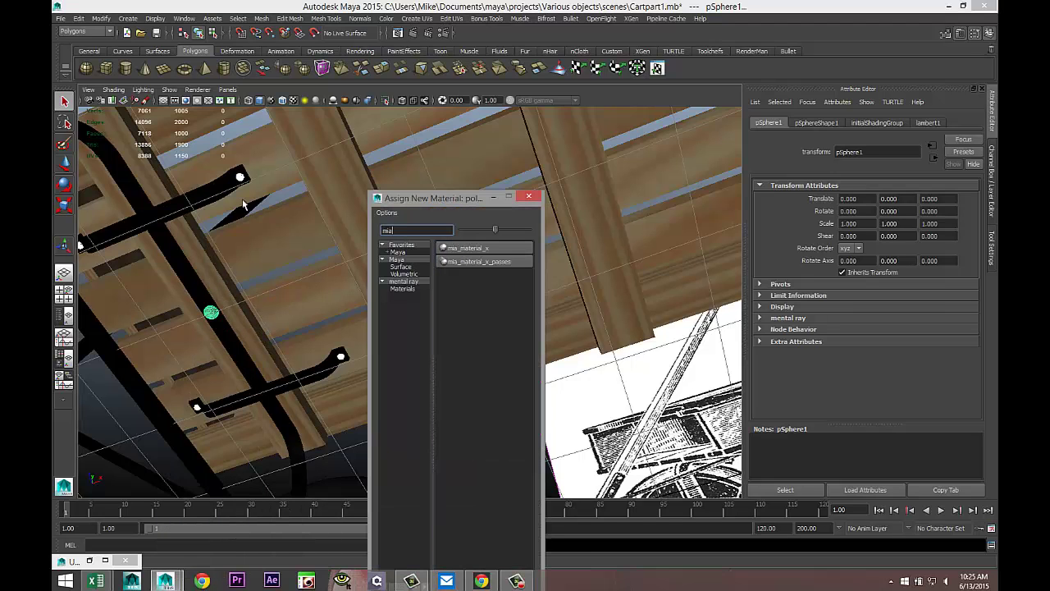
{"action": "left_click", "coordinate": [499, 252]}
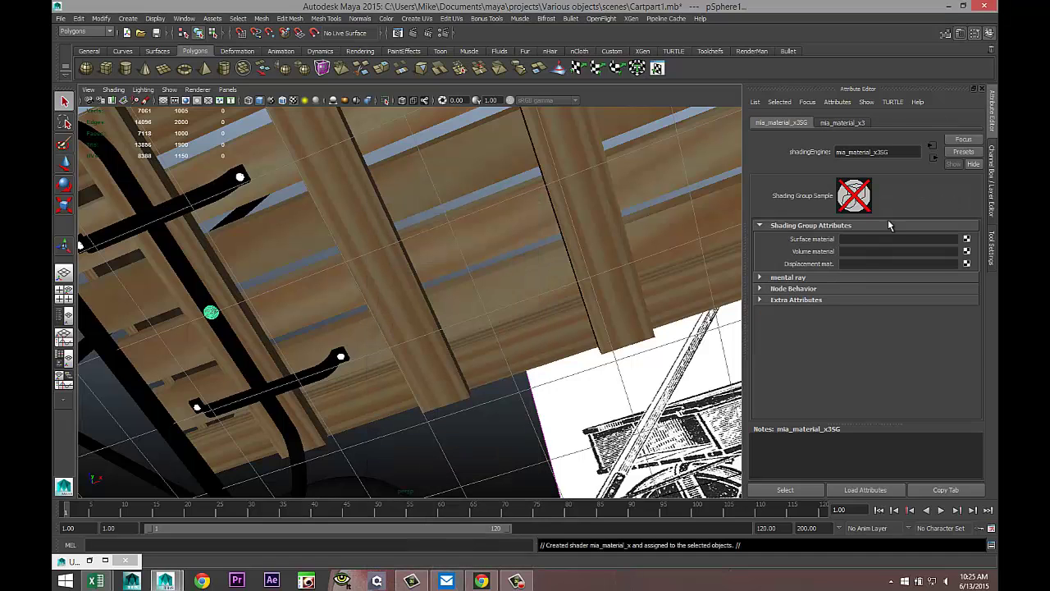
{"action": "left_click", "coordinate": [844, 122]}
{"action": "left_click", "coordinate": [964, 152]}
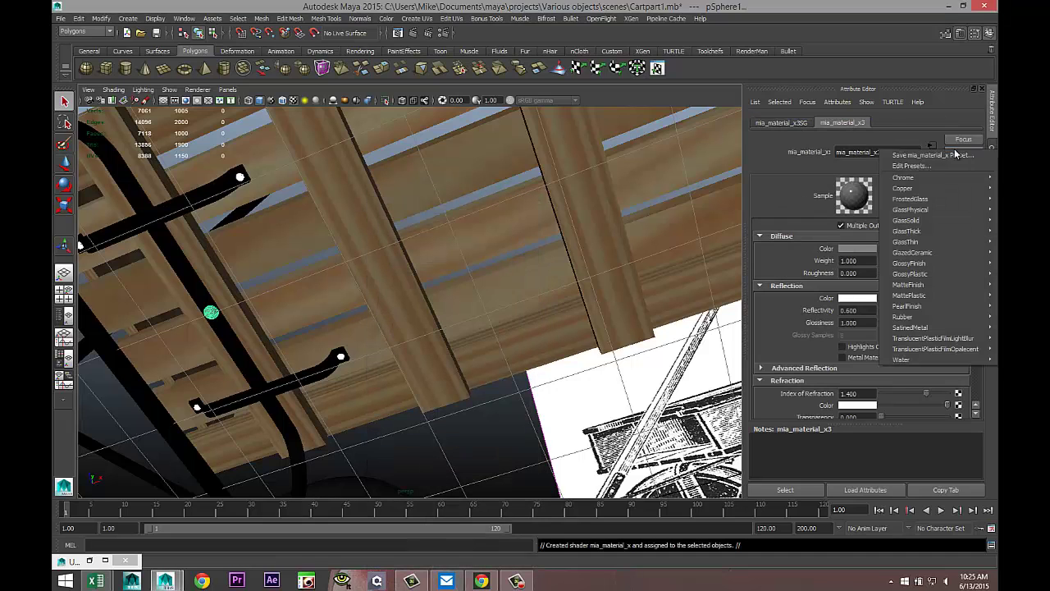
{"action": "mouse_move", "coordinate": [929, 185]}
{"action": "left_click", "coordinate": [822, 178]}
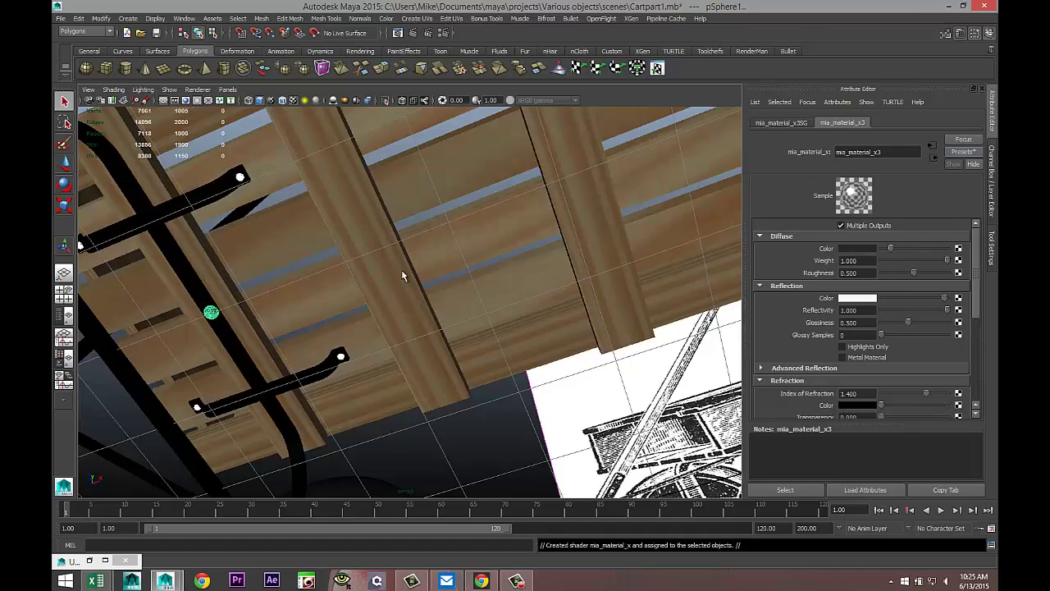
Duplicate the chrome bolt head at the outer end of the second bracket under the wagon bed.
{"action": "scroll", "coordinate": [401, 269], "scroll_direction": "down", "scroll_amount": 5}
{"action": "left_click_drag", "start_coordinate": [380, 302], "coordinate": [452, 346], "text": "alt"}
{"action": "scroll", "coordinate": [450, 344], "scroll_direction": "up", "scroll_amount": 5}
{"action": "scroll", "coordinate": [450, 345], "scroll_direction": "up", "scroll_amount": 3}
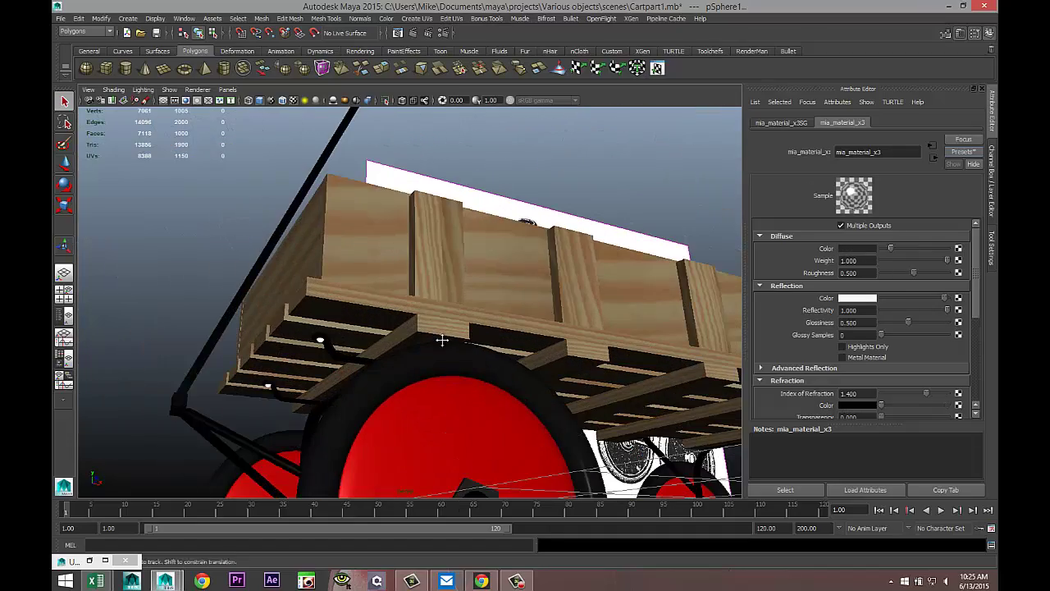
{"action": "middle_click_drag", "start_coordinate": [440, 340], "coordinate": [336, 358], "text": "alt"}
{"action": "left_click", "coordinate": [239, 351]}
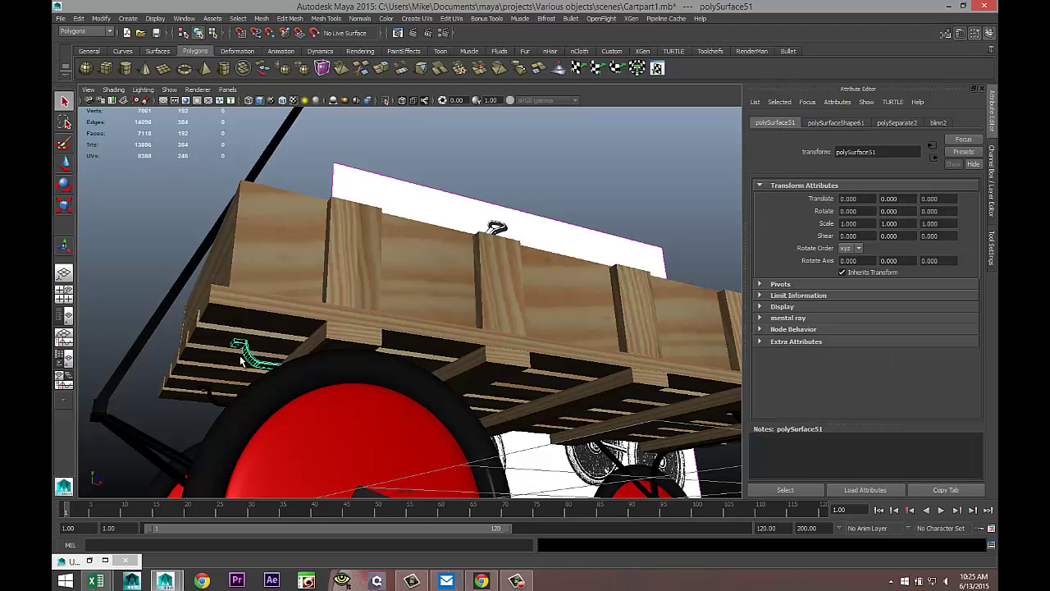
{"action": "left_click", "coordinate": [238, 348]}
{"action": "key", "text": "ctrl+d"}
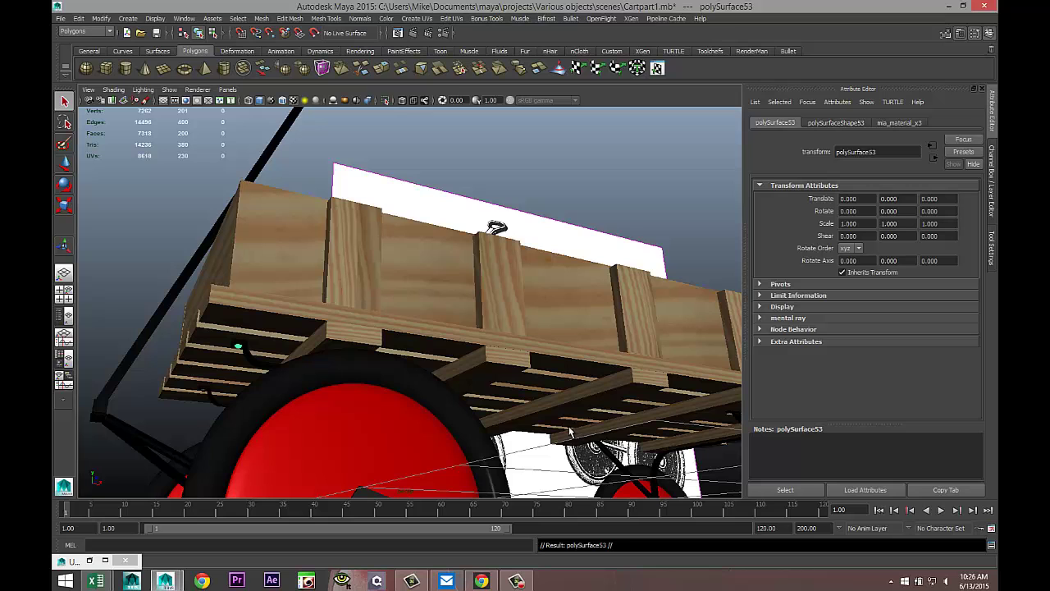
Move the duplicated bolt head out and up to about Y 2.902 and Z 5.742, and center its pivot.
{"action": "key", "text": "w"}
{"action": "scroll", "coordinate": [486, 373], "scroll_direction": "down", "scroll_amount": 5}
{"action": "left_click_drag", "start_coordinate": [353, 379], "coordinate": [375, 407], "text": "alt"}
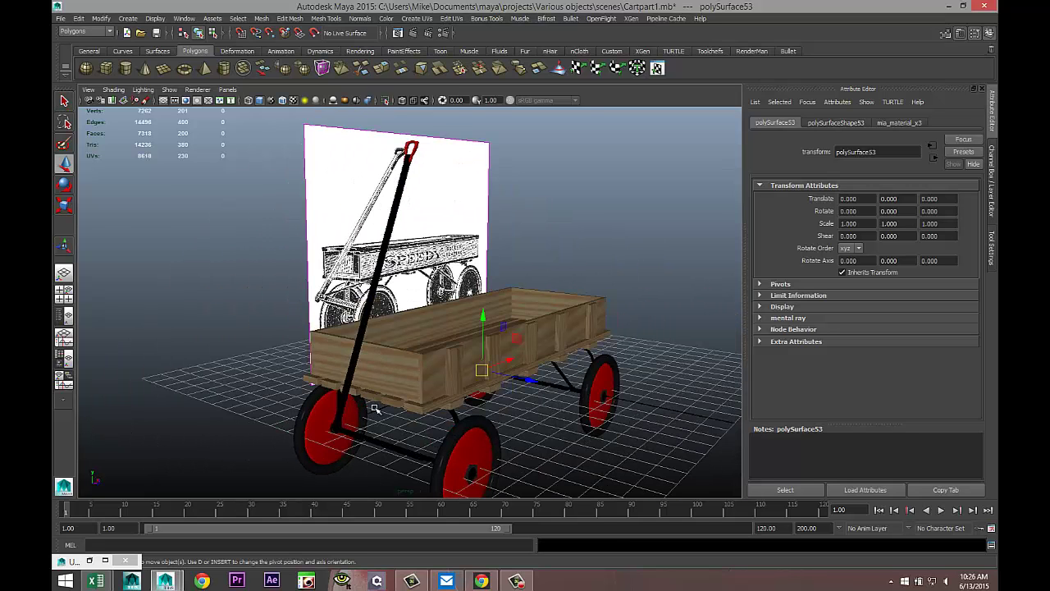
{"action": "left_click_drag", "start_coordinate": [532, 383], "coordinate": [640, 404]}
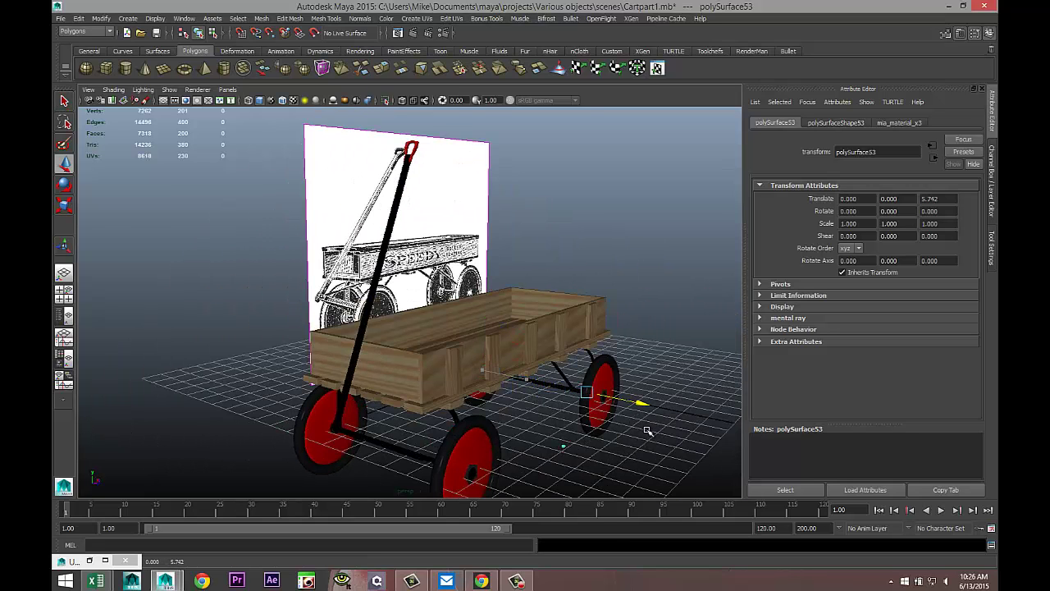
{"action": "left_click_drag", "start_coordinate": [594, 348], "coordinate": [593, 285]}
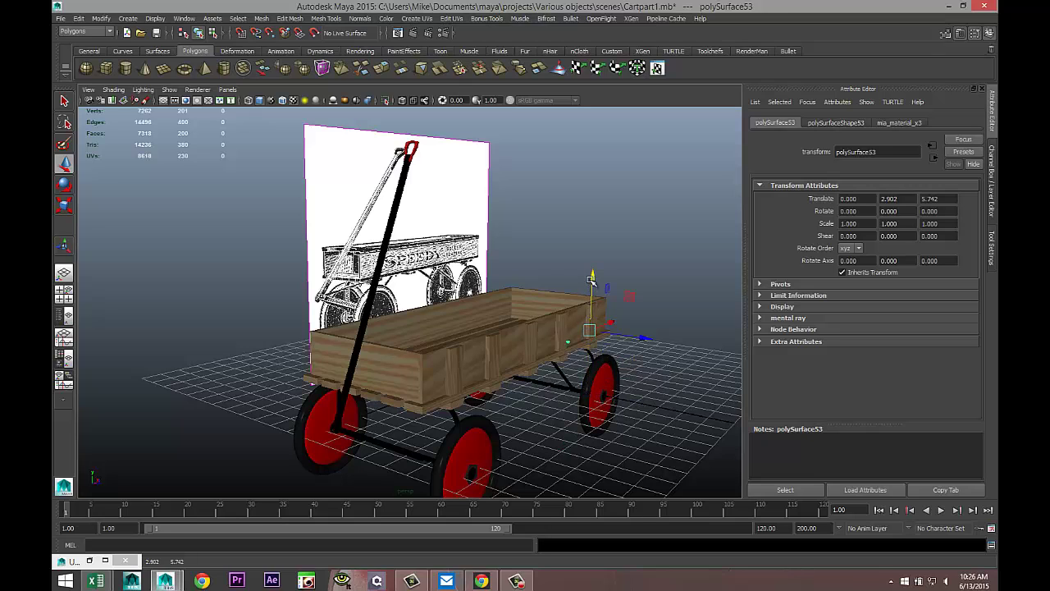
{"action": "left_click", "coordinate": [100, 18]}
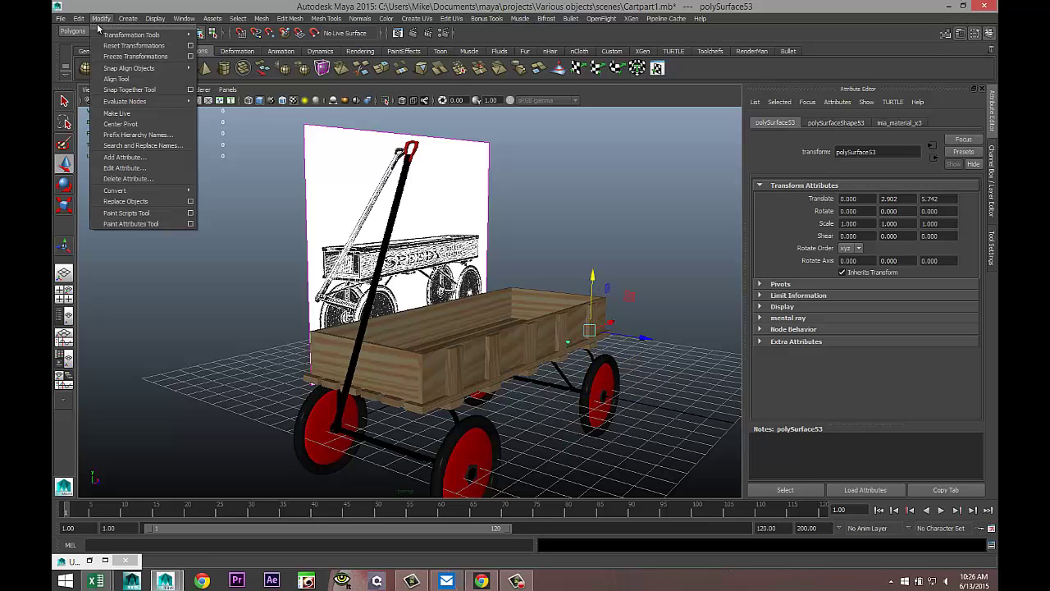
{"action": "left_click", "coordinate": [143, 127]}
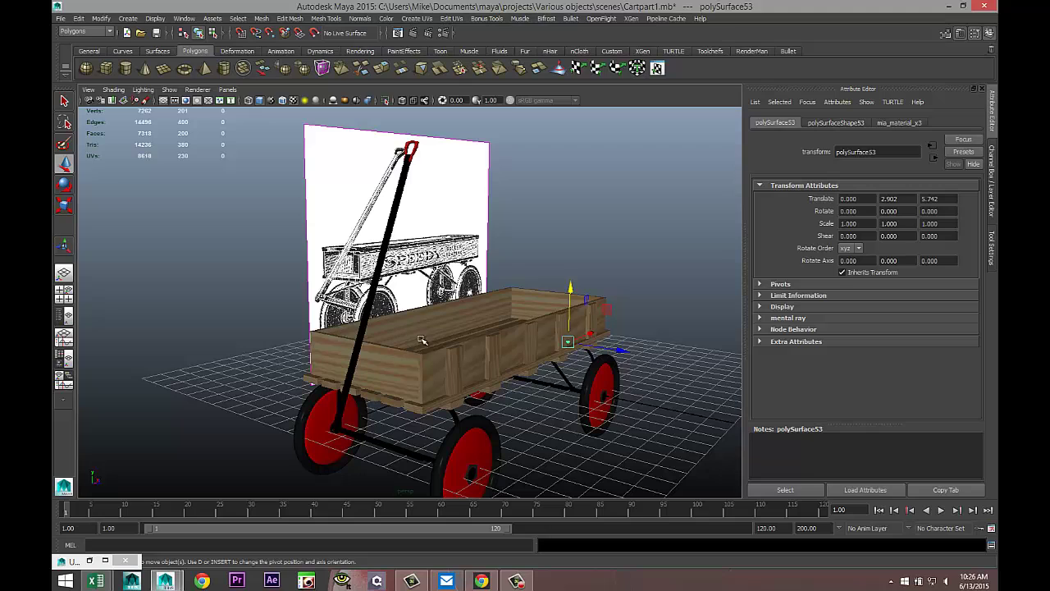
Rotate the duplicated bolt head to -90 degrees on the X axis.
{"action": "key", "text": "e"}
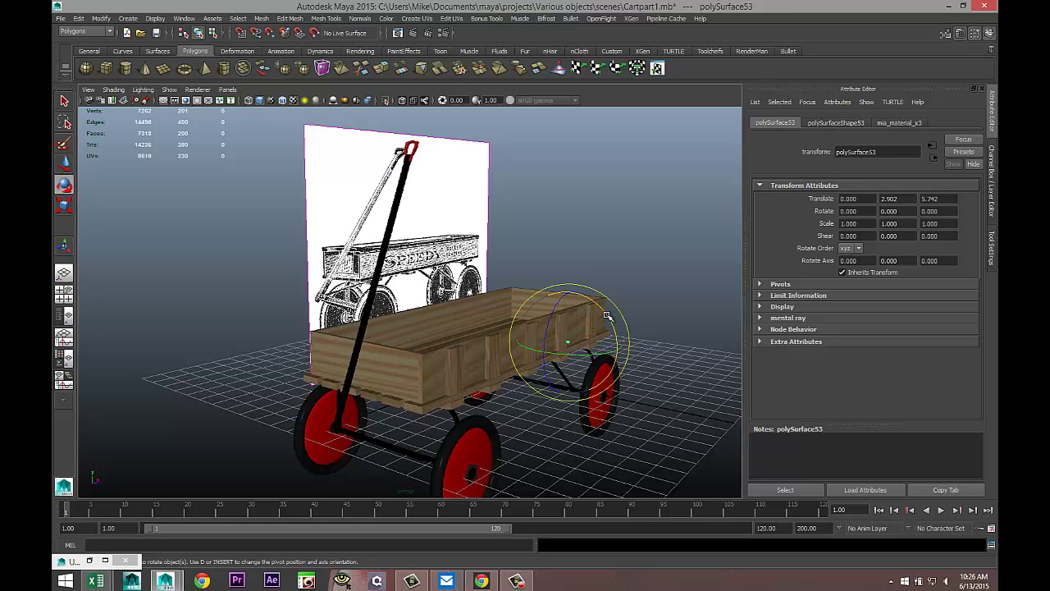
{"action": "left_click_drag", "start_coordinate": [565, 293], "coordinate": [547, 289]}
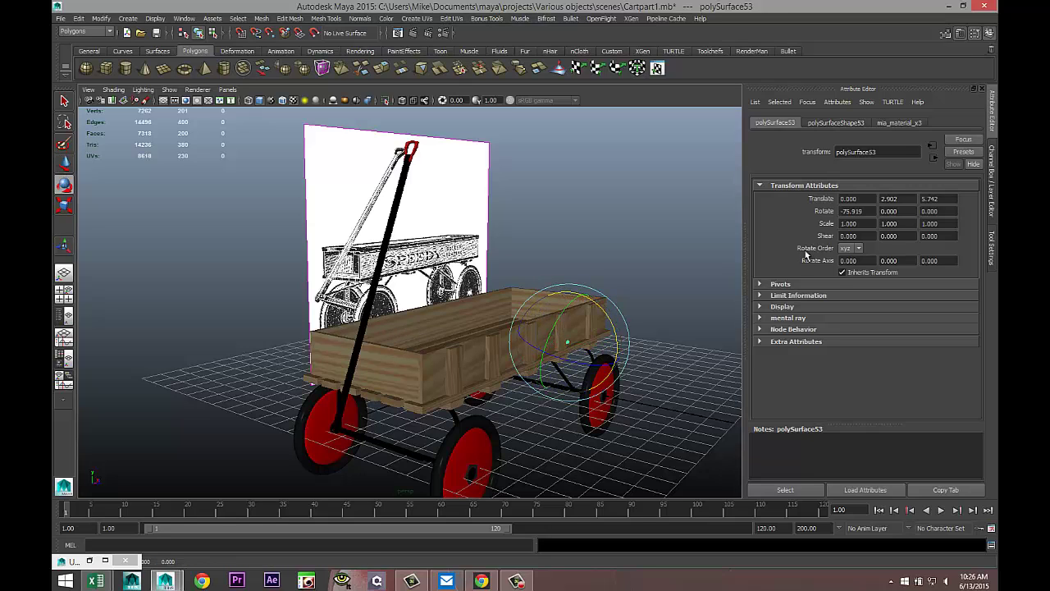
{"action": "left_click_drag", "start_coordinate": [866, 212], "coordinate": [775, 205]}
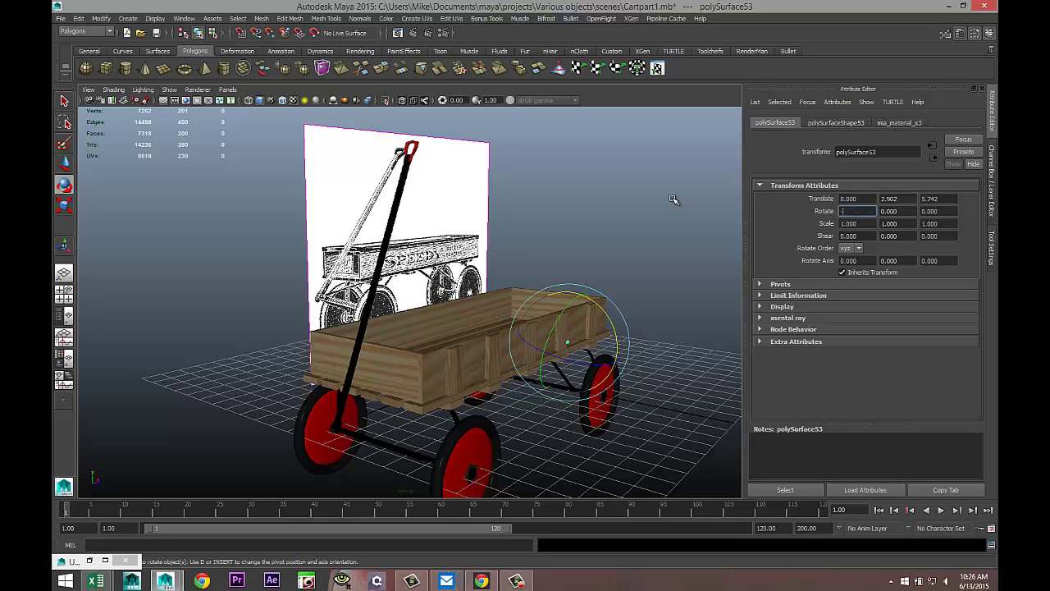
{"action": "key", "text": "Return"}
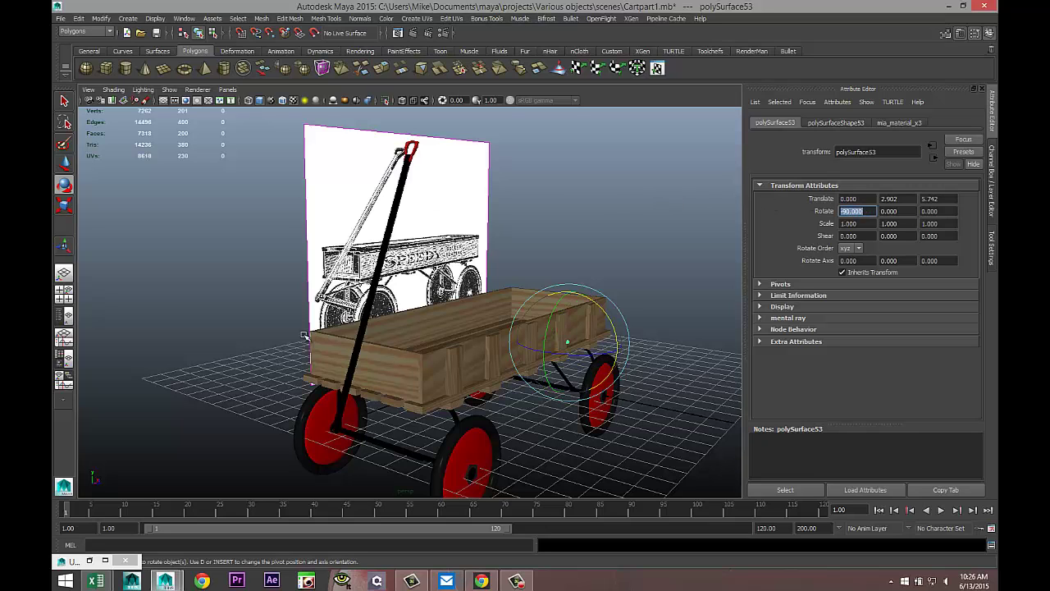
Move the rotated bolt head onto the face of the first side batten, at about X 1.061, Y 0.784 and Z 1.361.
{"action": "left_click_drag", "start_coordinate": [259, 393], "coordinate": [347, 409], "text": "alt"}
{"action": "key", "text": "w"}
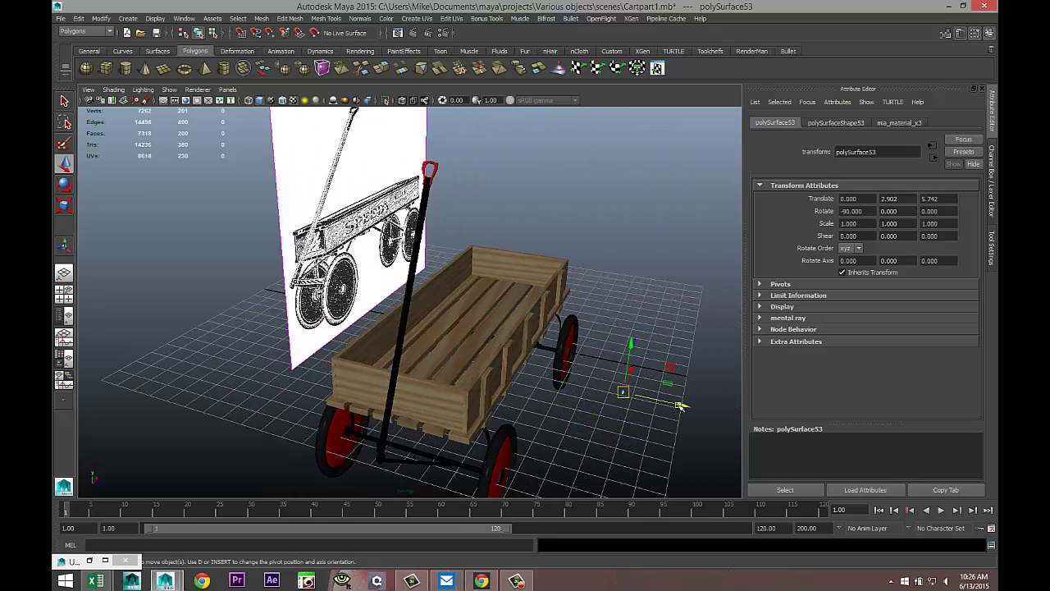
{"action": "left_click_drag", "start_coordinate": [583, 393], "coordinate": [522, 399]}
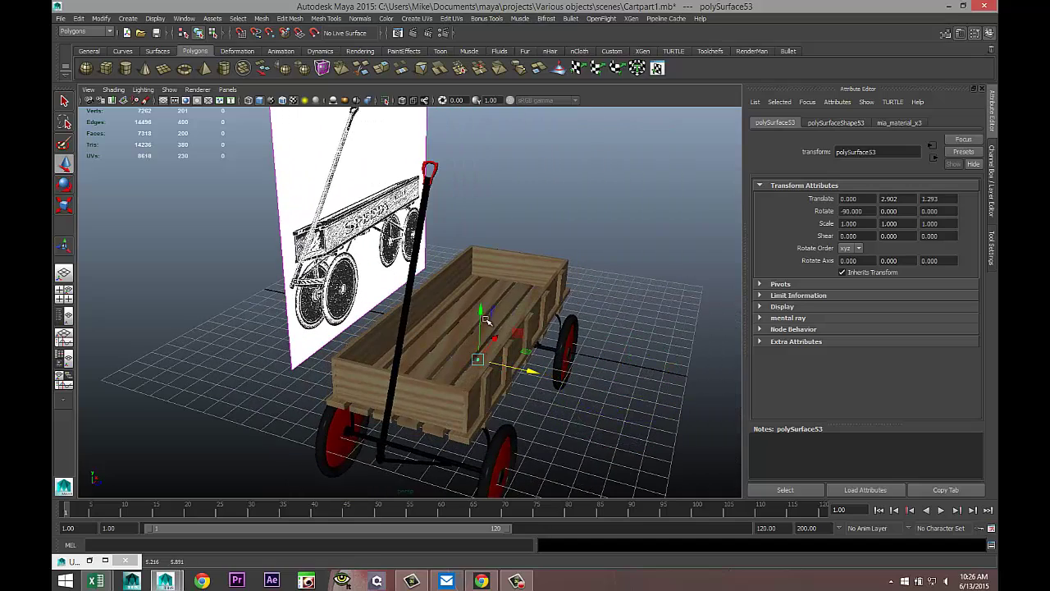
{"action": "left_click_drag", "start_coordinate": [482, 313], "coordinate": [480, 377]}
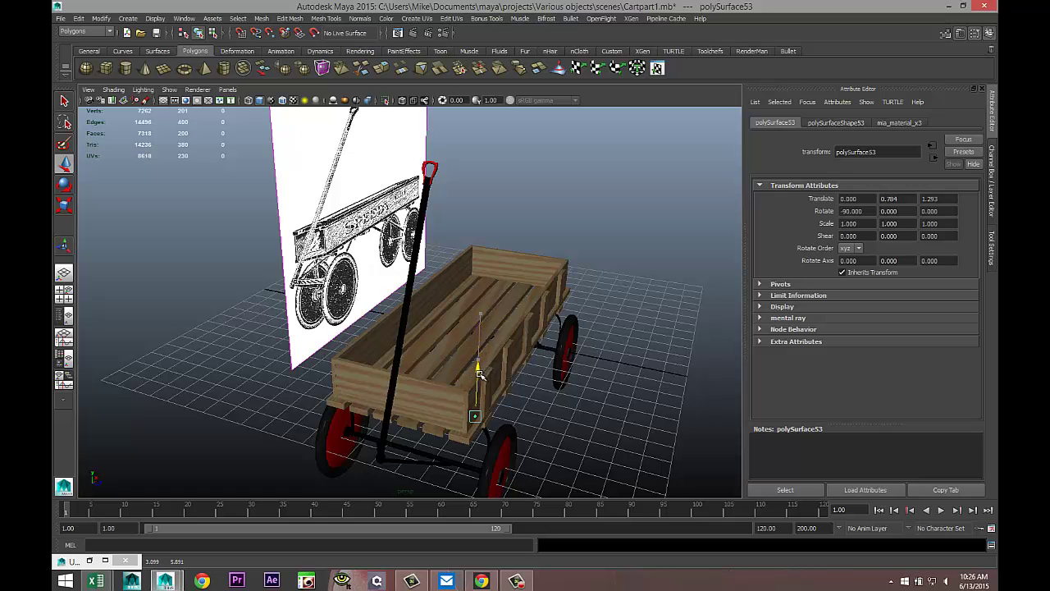
{"action": "key", "text": "f"}
{"action": "scroll", "coordinate": [456, 403], "scroll_direction": "down", "scroll_amount": 8}
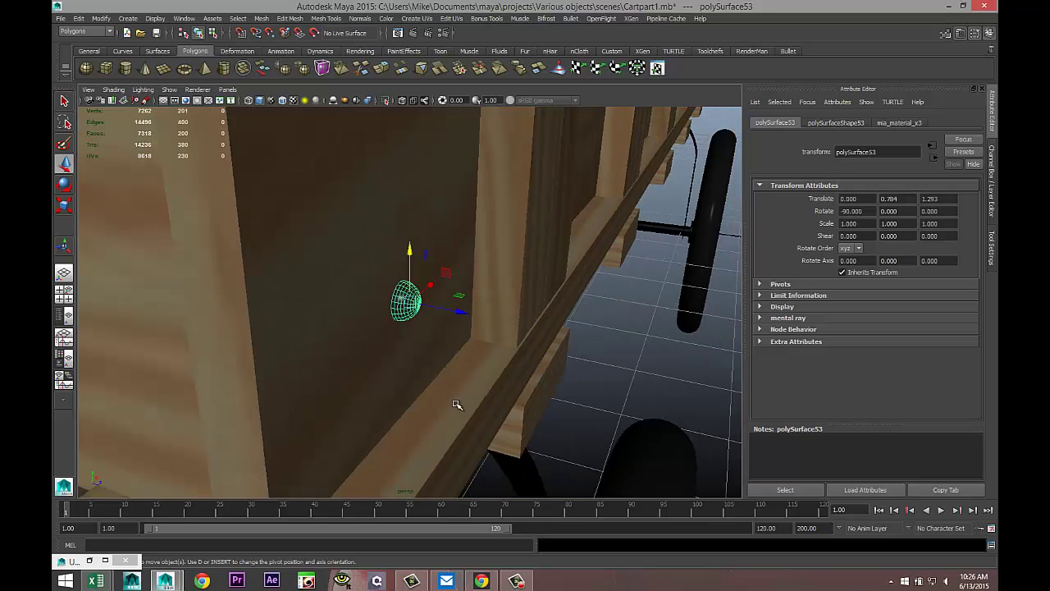
{"action": "left_click_drag", "start_coordinate": [473, 400], "coordinate": [459, 340], "text": "alt"}
{"action": "scroll", "coordinate": [465, 390], "scroll_direction": "up", "scroll_amount": 2}
{"action": "scroll", "coordinate": [461, 394], "scroll_direction": "up", "scroll_amount": 2}
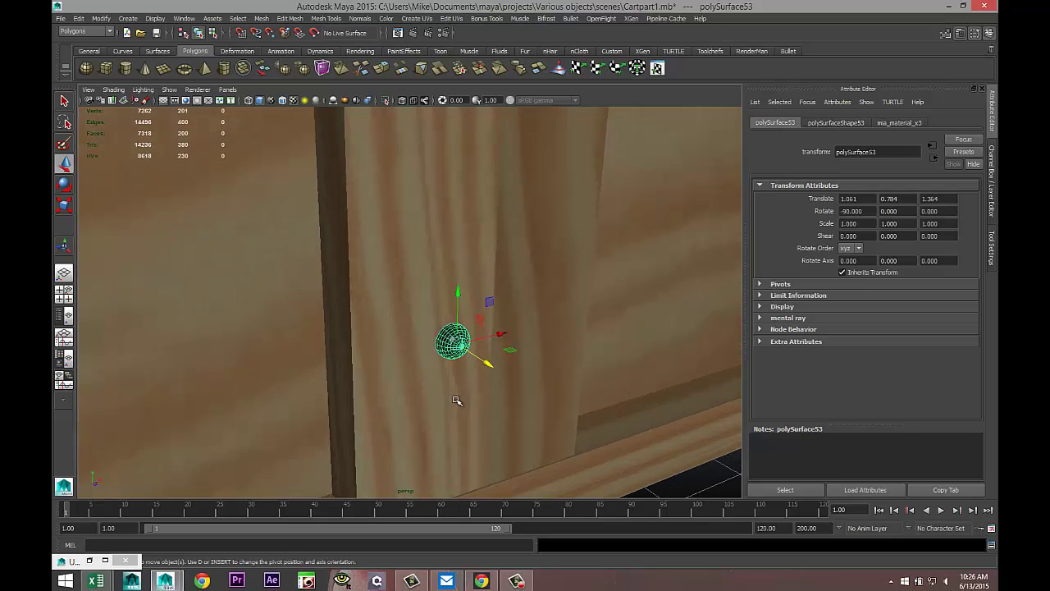
{"action": "mouse_move", "coordinate": [457, 399]}
{"action": "left_mouse_down", "text": "alt"}
{"action": "mouse_move", "coordinate": [429, 422]}
{"action": "mouse_move", "coordinate": [481, 415]}
{"action": "mouse_move", "coordinate": [371, 357]}
{"action": "mouse_move", "coordinate": [394, 347]}
{"action": "mouse_move", "coordinate": [455, 394]}
{"action": "left_mouse_up", "text": "alt"}
{"action": "scroll", "coordinate": [363, 408], "scroll_direction": "up", "scroll_amount": 3}
{"action": "left_click_drag", "start_coordinate": [362, 407], "coordinate": [498, 427], "text": "alt"}
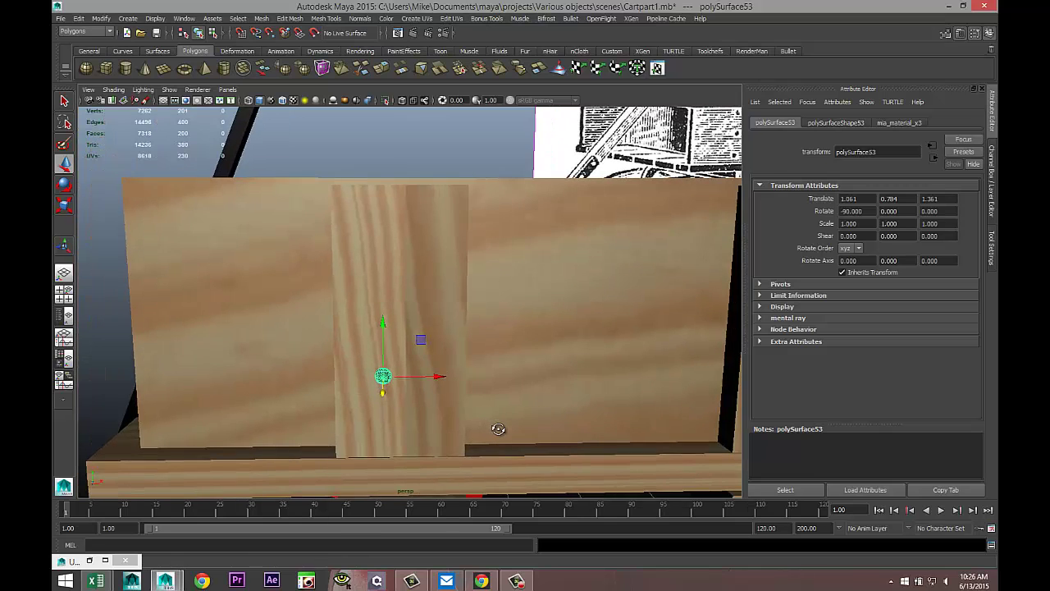
Raise the bolt head near the batten's upper end at about X 1.003, Y 1.651, and duplicate it across to about X 1.333.
{"action": "left_click_drag", "start_coordinate": [383, 325], "coordinate": [385, 167]}
{"action": "mouse_move", "coordinate": [439, 224]}
{"action": "left_mouse_down"}
{"action": "mouse_move", "coordinate": [418, 221]}
{"action": "mouse_move", "coordinate": [435, 227]}
{"action": "left_mouse_up"}
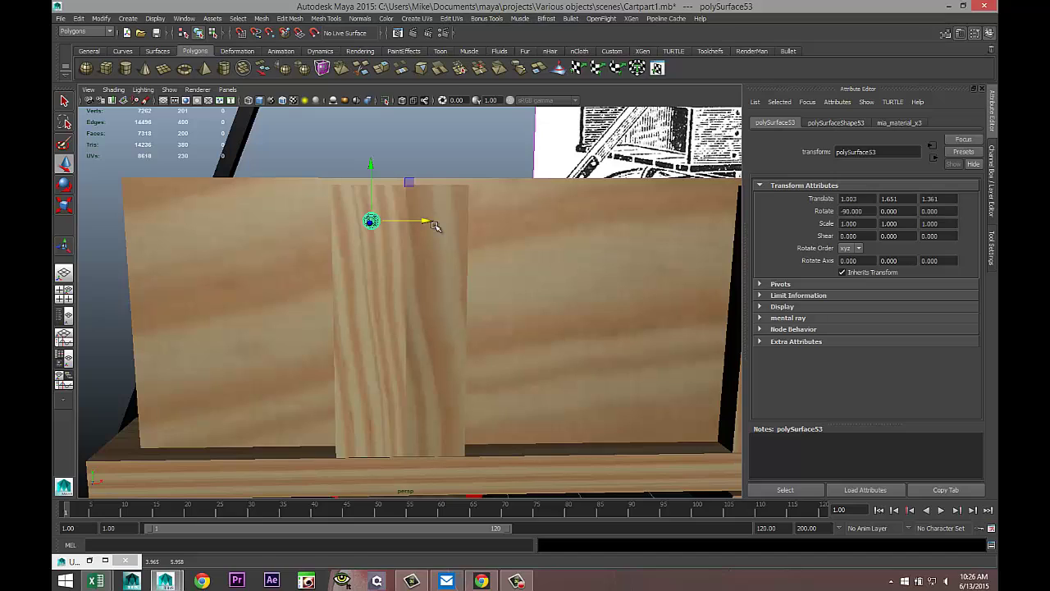
{"action": "key", "text": "ctrl+d"}
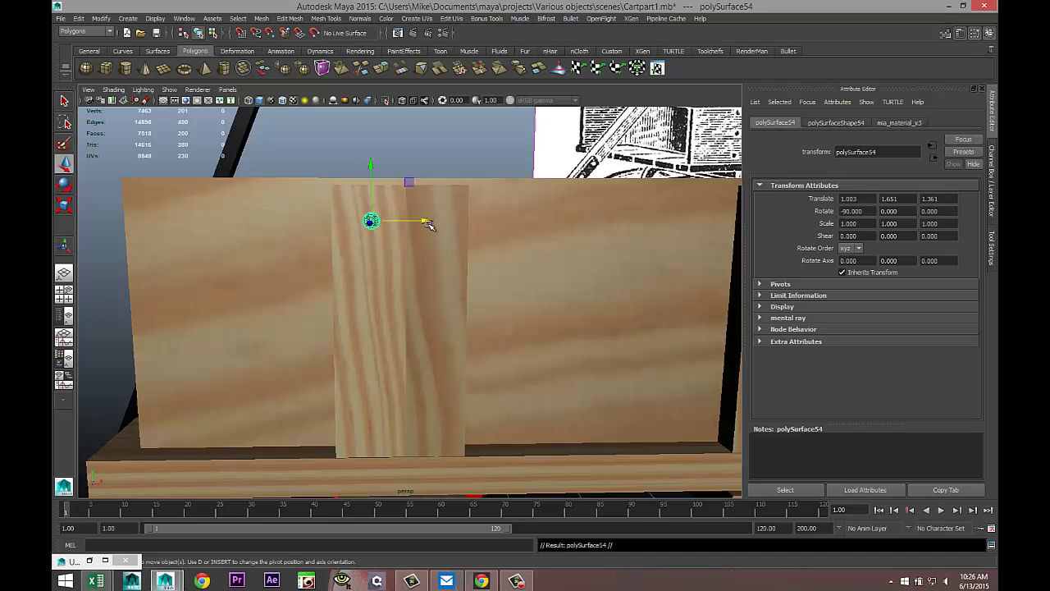
{"action": "left_click_drag", "start_coordinate": [426, 222], "coordinate": [489, 222]}
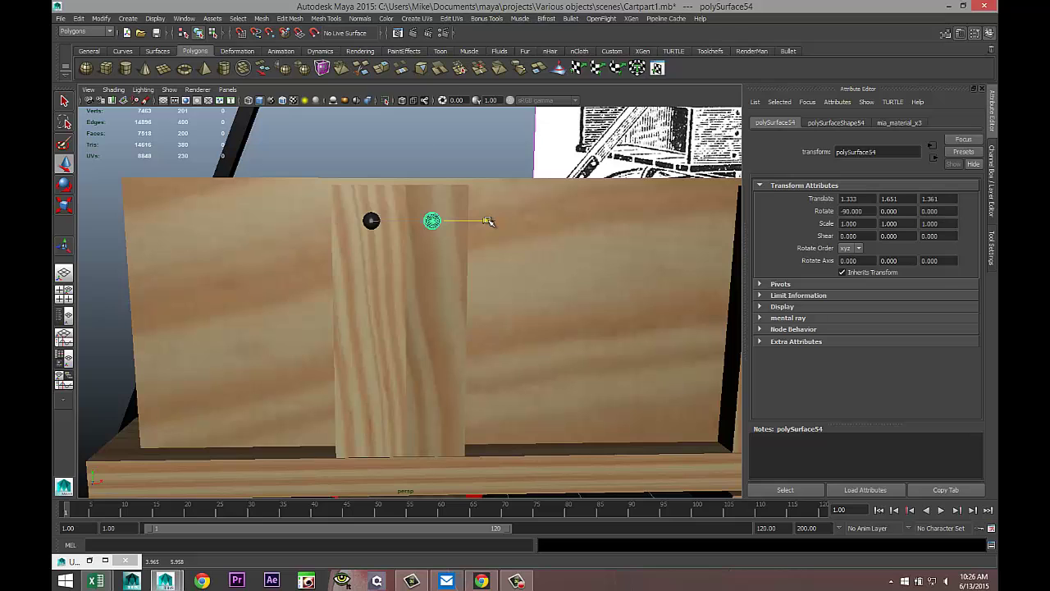
Duplicate the two upper bolt heads down to the batten's lower end, and center all four across the batten in the front view.
{"action": "left_click", "coordinate": [65, 295]}
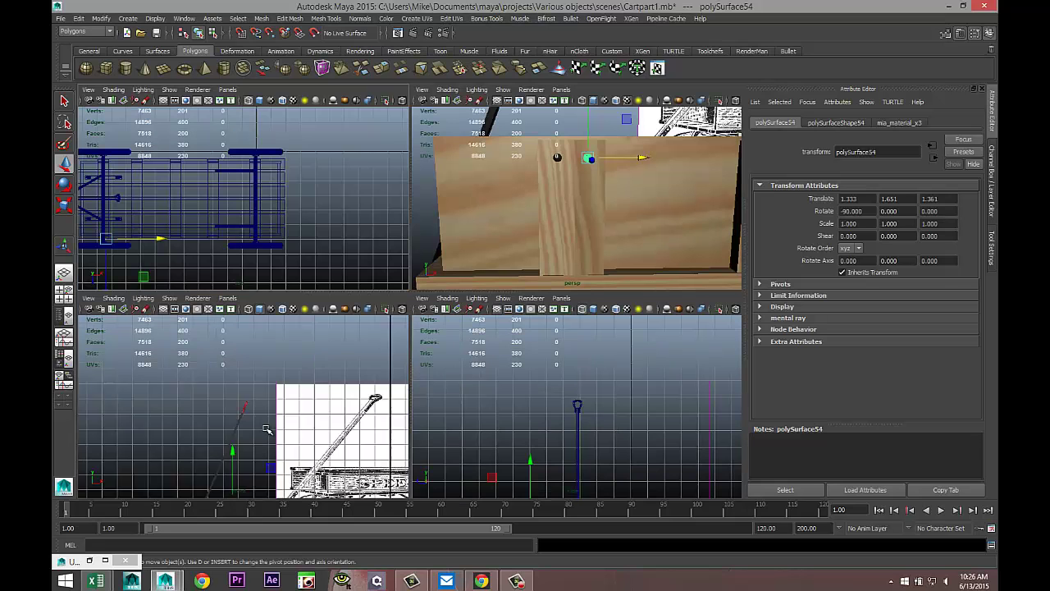
{"action": "key", "text": "space"}
{"action": "scroll", "coordinate": [284, 437], "scroll_direction": "up", "scroll_amount": 5}
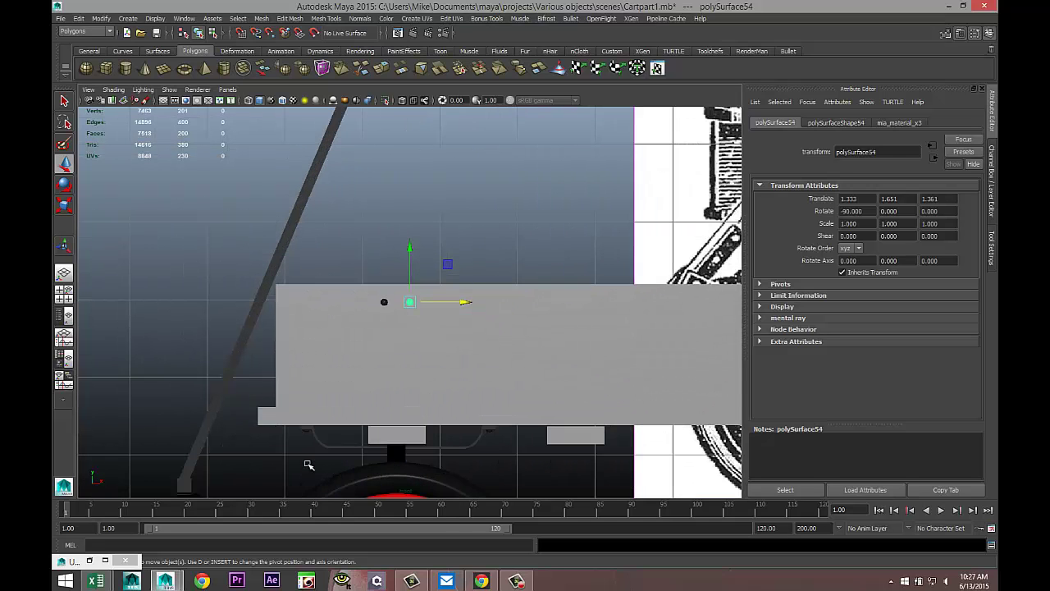
{"action": "key", "text": "4"}
{"action": "left_click", "coordinate": [389, 226]}
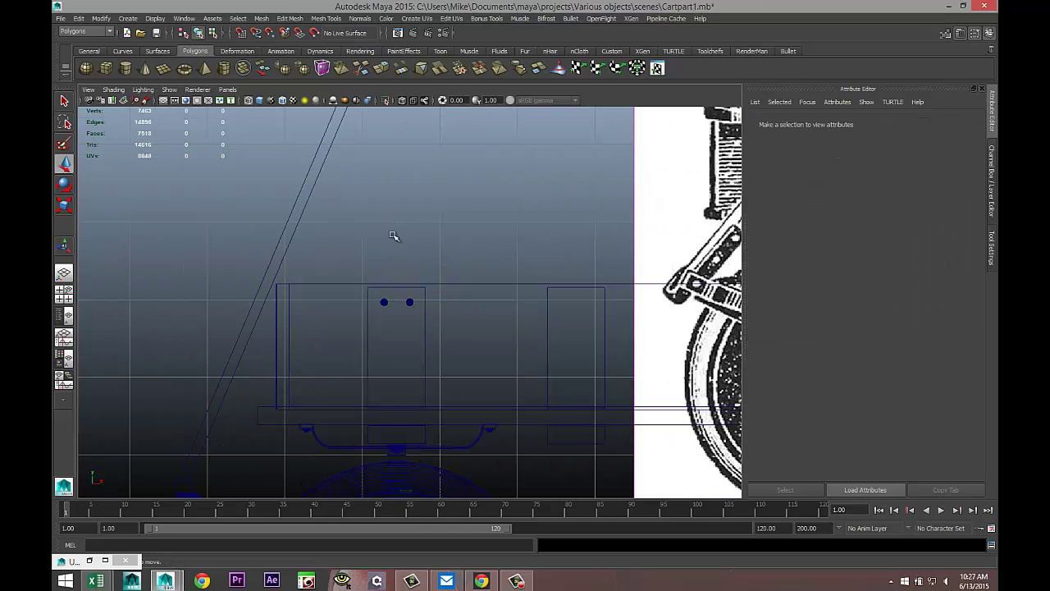
{"action": "left_click", "coordinate": [381, 304]}
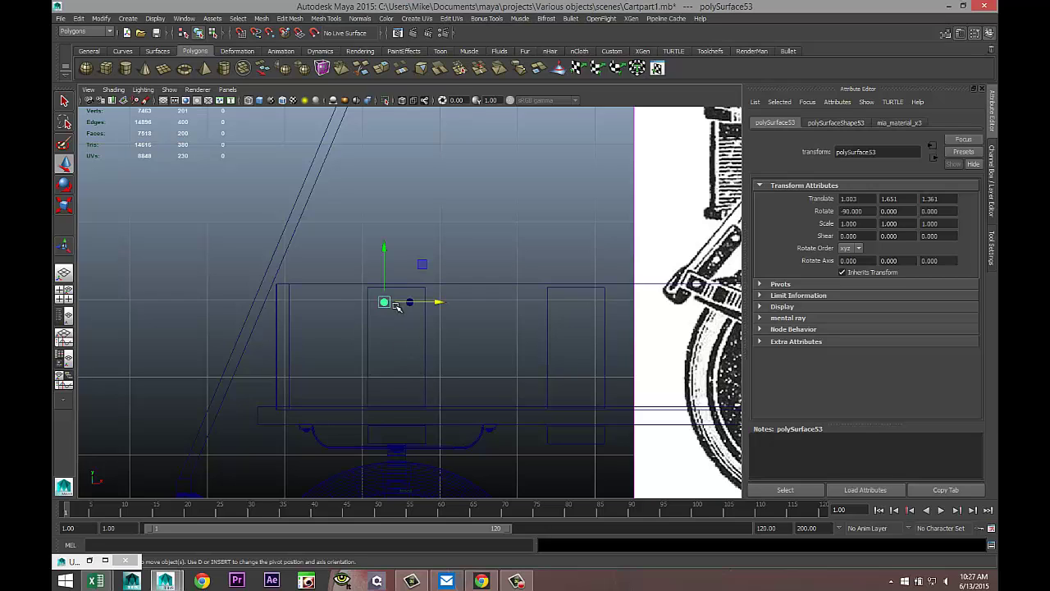
{"action": "scroll", "coordinate": [412, 309], "scroll_direction": "up", "scroll_amount": 2}
{"action": "left_click_drag", "start_coordinate": [404, 294], "coordinate": [412, 308], "text": "shift"}
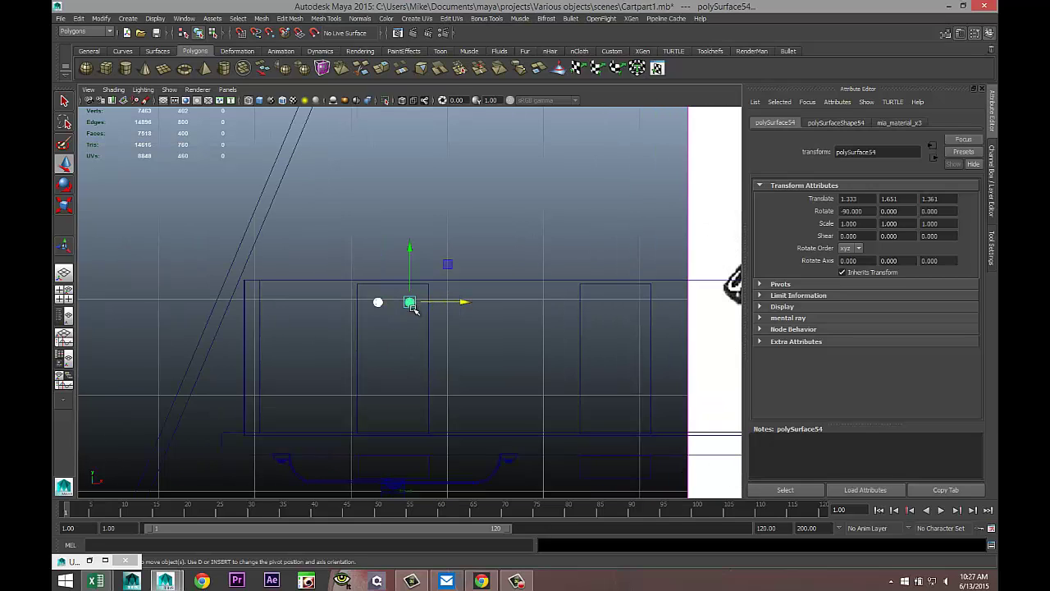
{"action": "key", "text": "ctrl+d"}
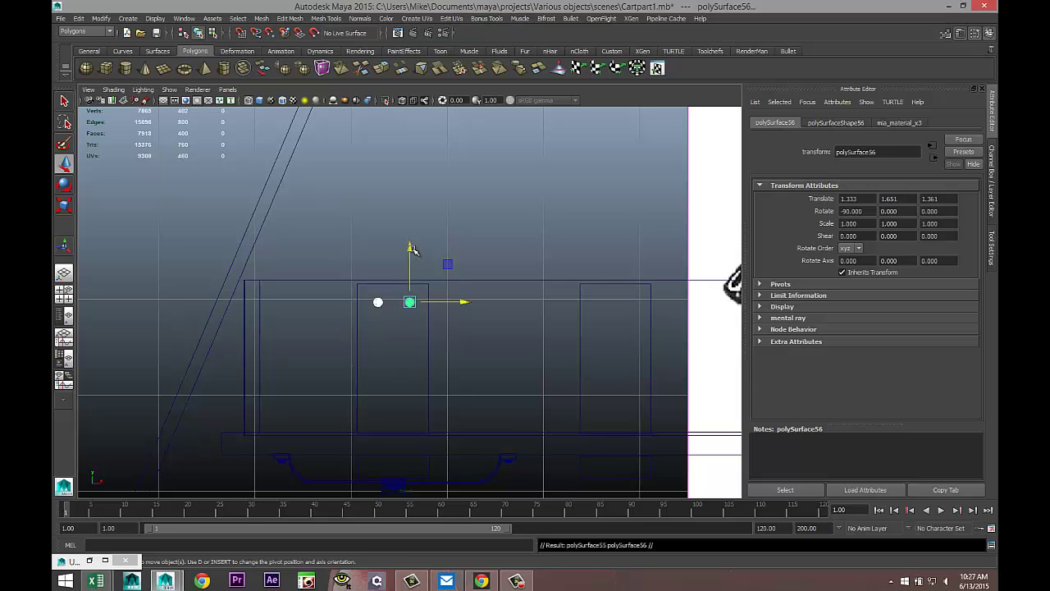
{"action": "left_click_drag", "start_coordinate": [412, 249], "coordinate": [416, 354]}
{"action": "left_click", "coordinate": [409, 304], "text": "shift"}
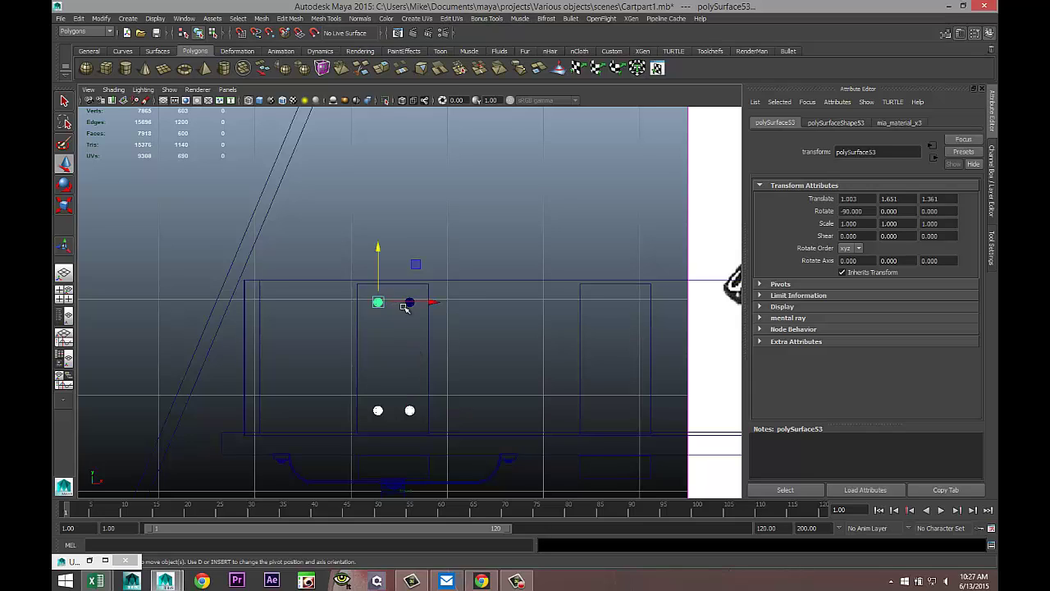
{"action": "left_click_drag", "start_coordinate": [462, 303], "coordinate": [458, 303]}
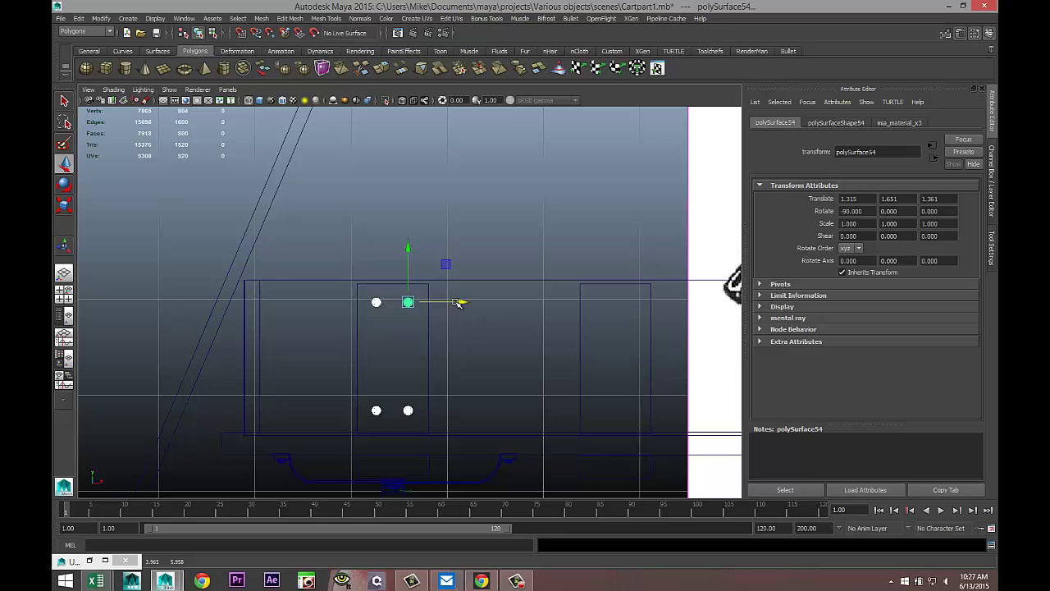
Duplicate the four bolt heads onto the second batten at about X 3.576 and the third batten at about X 6.303.
{"action": "scroll", "coordinate": [423, 315], "scroll_direction": "down", "scroll_amount": 10}
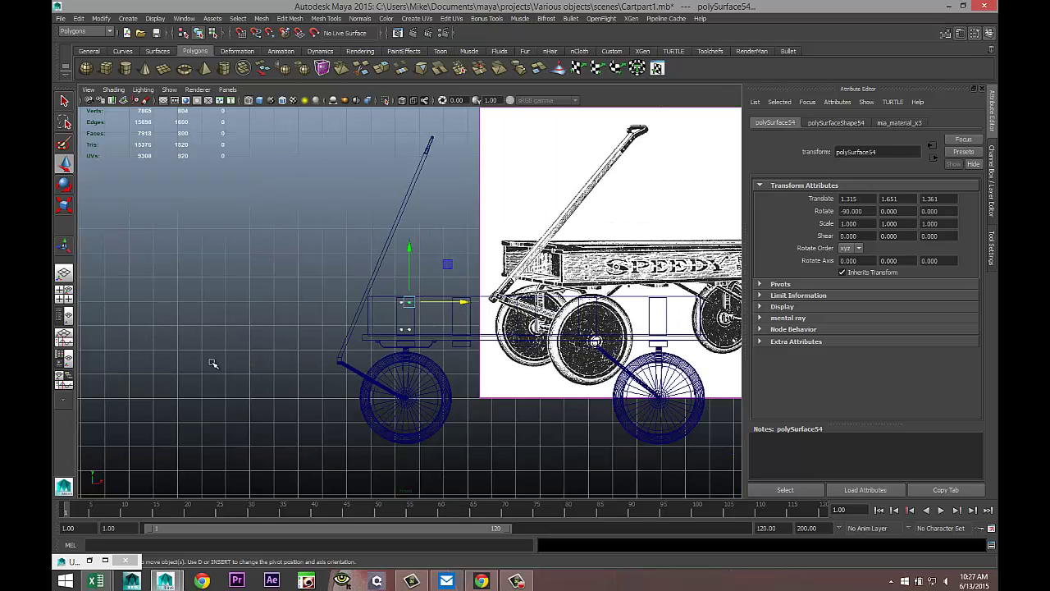
{"action": "key", "text": "5"}
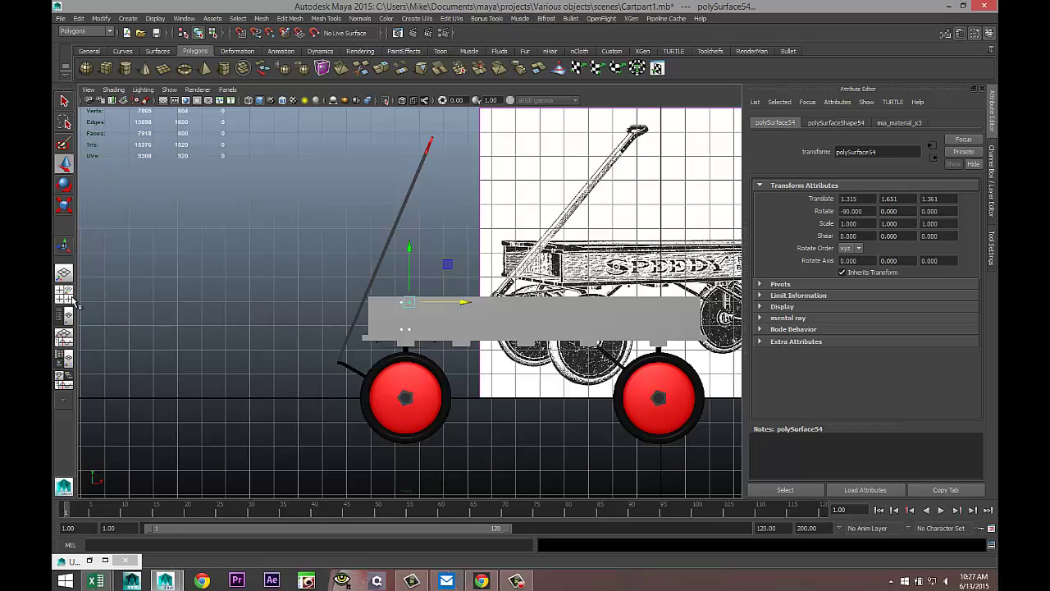
{"action": "key", "text": "ctrl+d"}
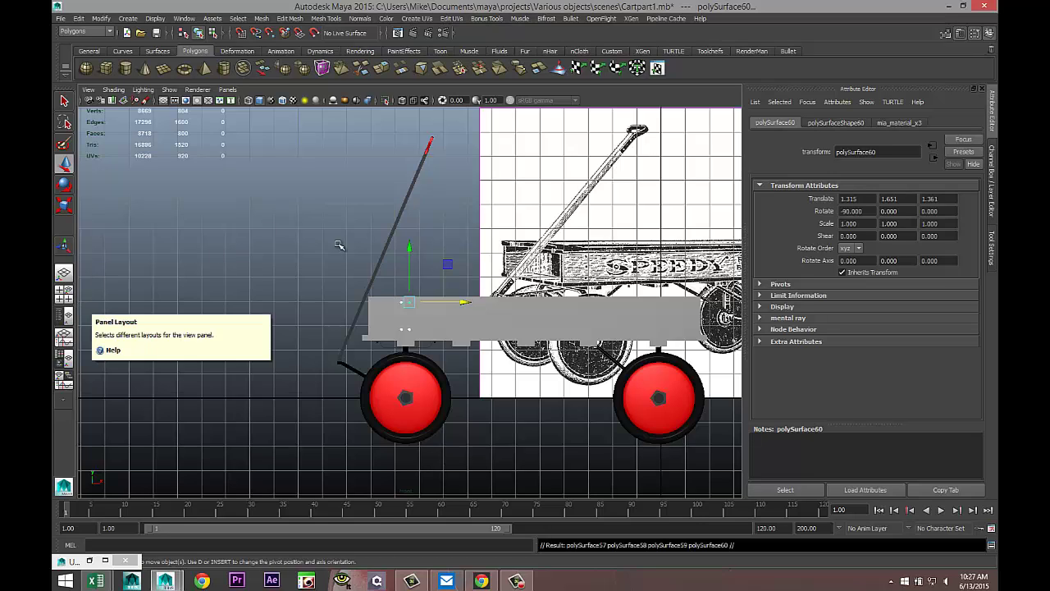
{"action": "left_click_drag", "start_coordinate": [499, 303], "coordinate": [520, 306]}
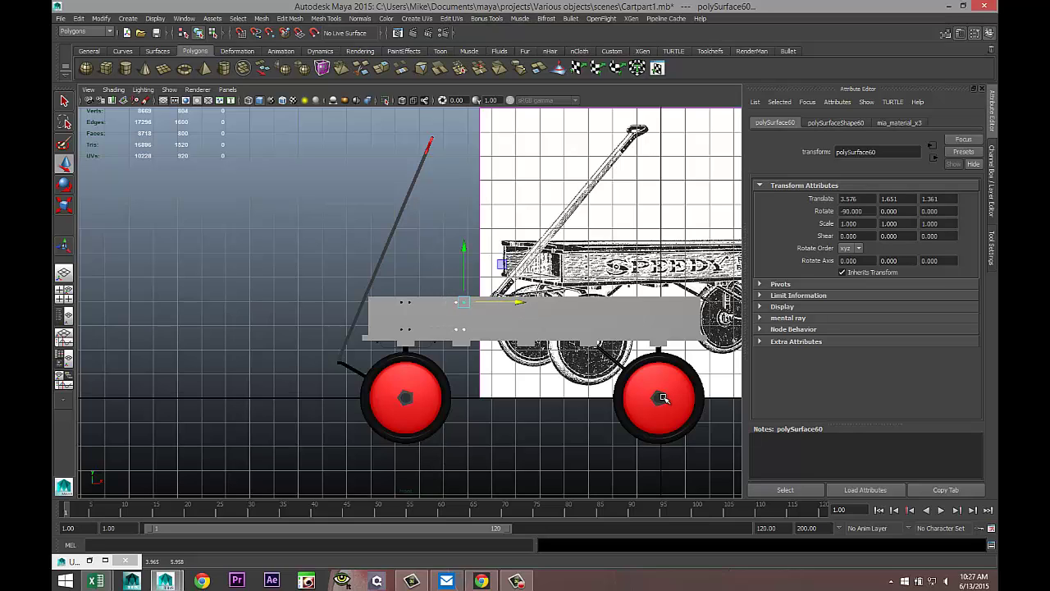
{"action": "key", "text": "shift+d"}
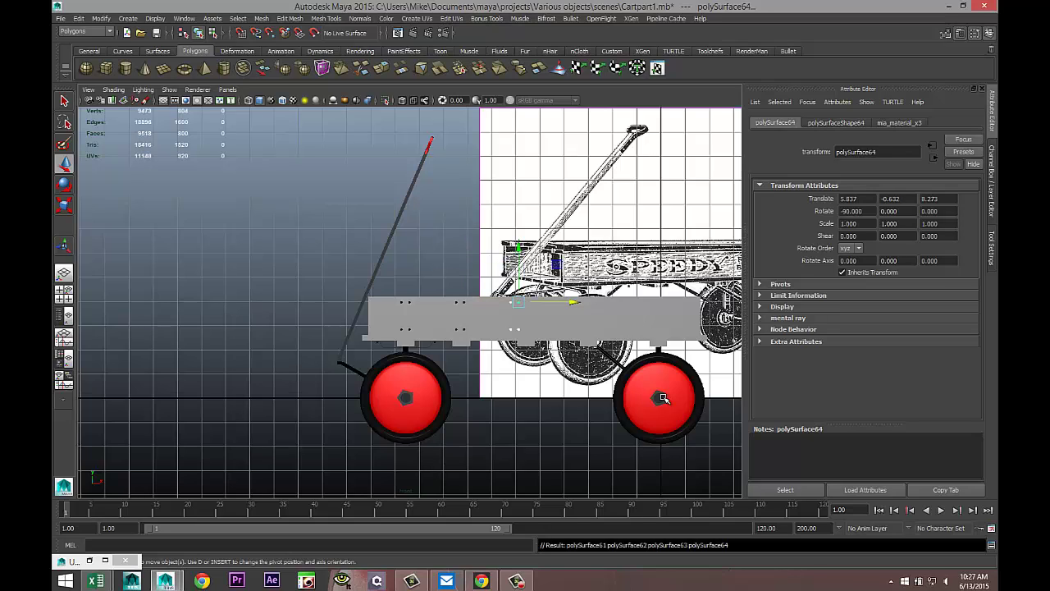
{"action": "left_click_drag", "start_coordinate": [574, 303], "coordinate": [585, 304]}
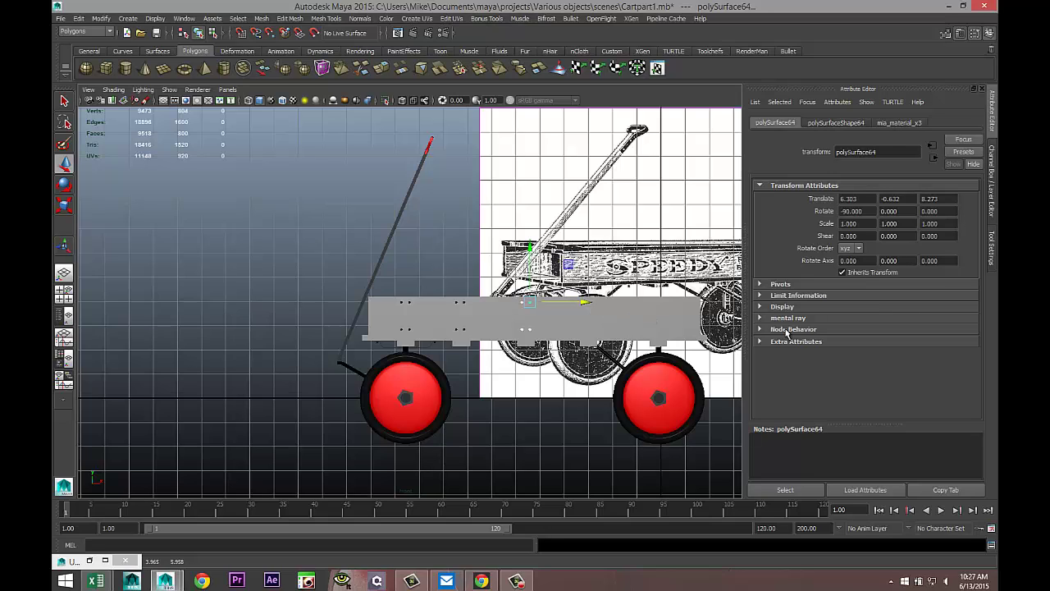
Duplicate the four bolt heads onto the fourth batten at about X 8.843 and the fifth batten at about X 11.733.
{"action": "key", "text": "ctrl+d"}
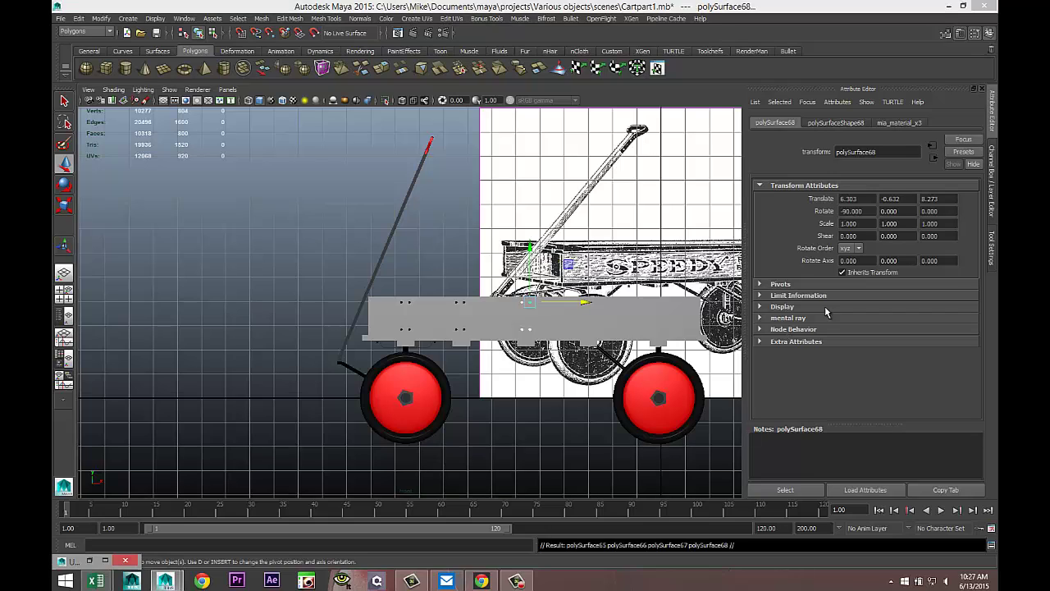
{"action": "left_click_drag", "start_coordinate": [585, 303], "coordinate": [648, 312]}
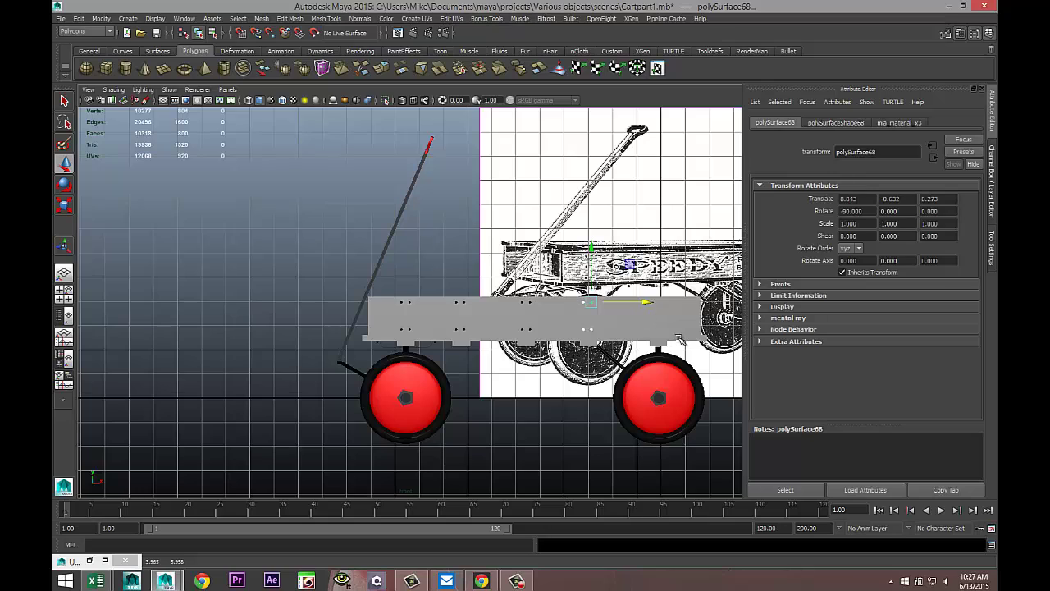
{"action": "key", "text": "ctrl+d"}
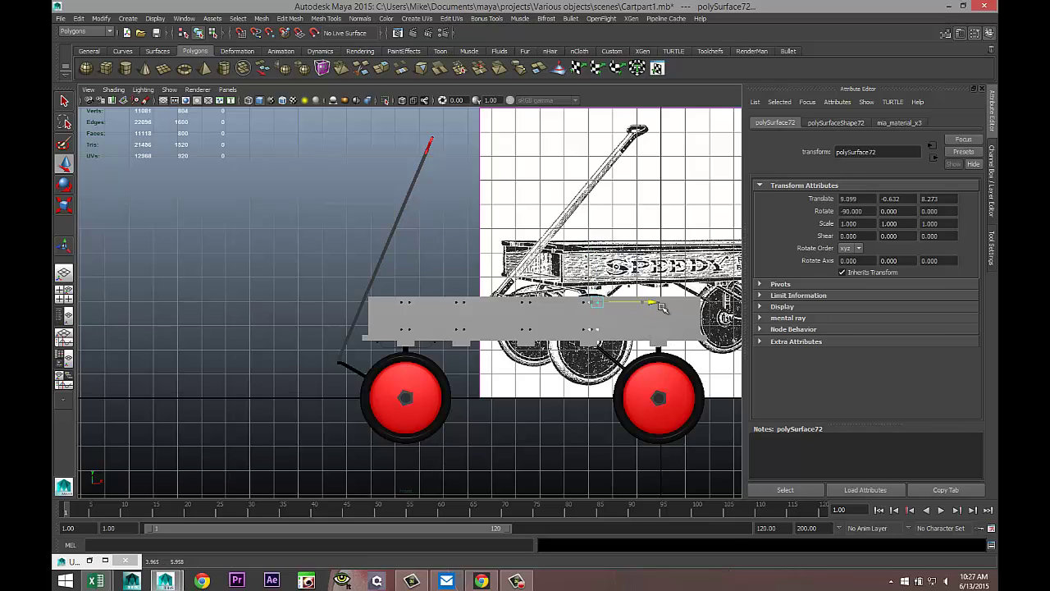
{"action": "left_click_drag", "start_coordinate": [652, 304], "coordinate": [722, 318]}
Examine the bolt head placement on all five side battens in the perspective view.
{"action": "left_click", "coordinate": [64, 293]}
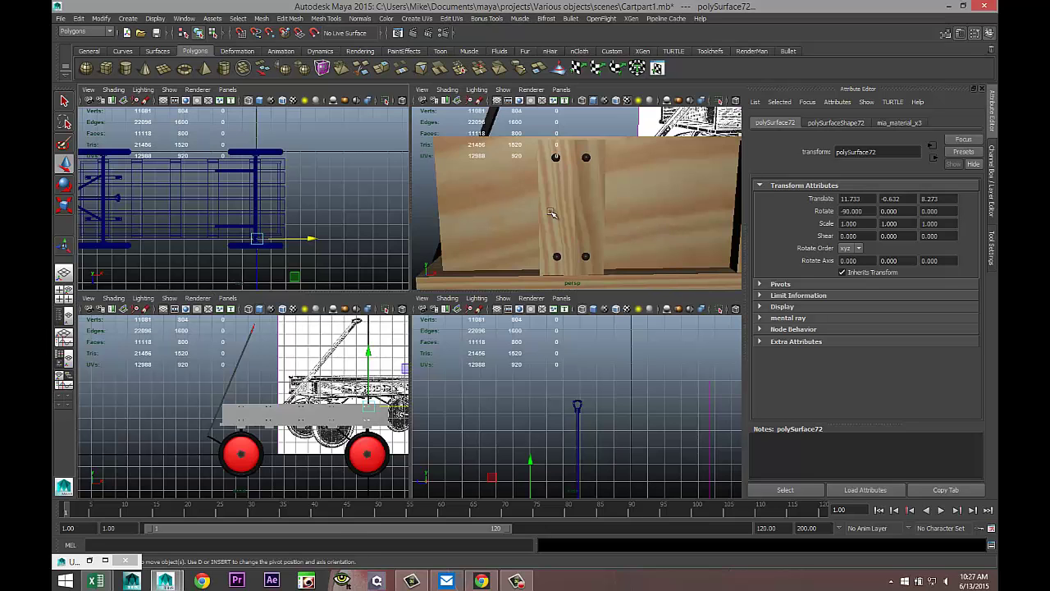
{"action": "key", "text": "space"}
{"action": "right_click_drag", "start_coordinate": [552, 213], "coordinate": [485, 330], "text": "alt"}
{"action": "left_click_drag", "start_coordinate": [485, 333], "coordinate": [537, 343], "text": "alt"}
{"action": "middle_click_drag", "start_coordinate": [536, 342], "coordinate": [470, 343], "text": "alt"}
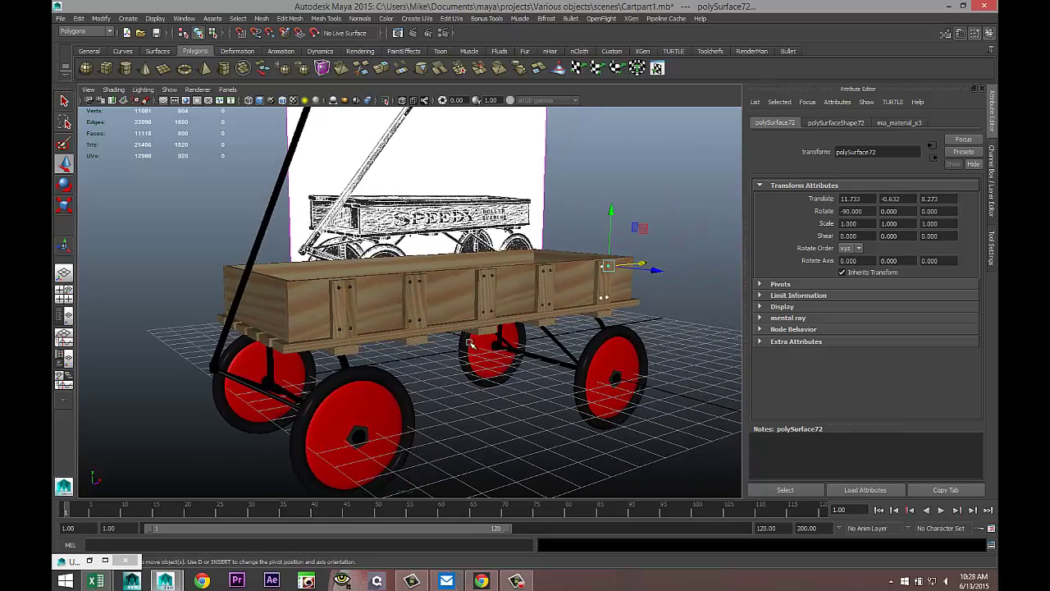
{"action": "scroll", "coordinate": [496, 367], "scroll_direction": "up", "scroll_amount": 2}
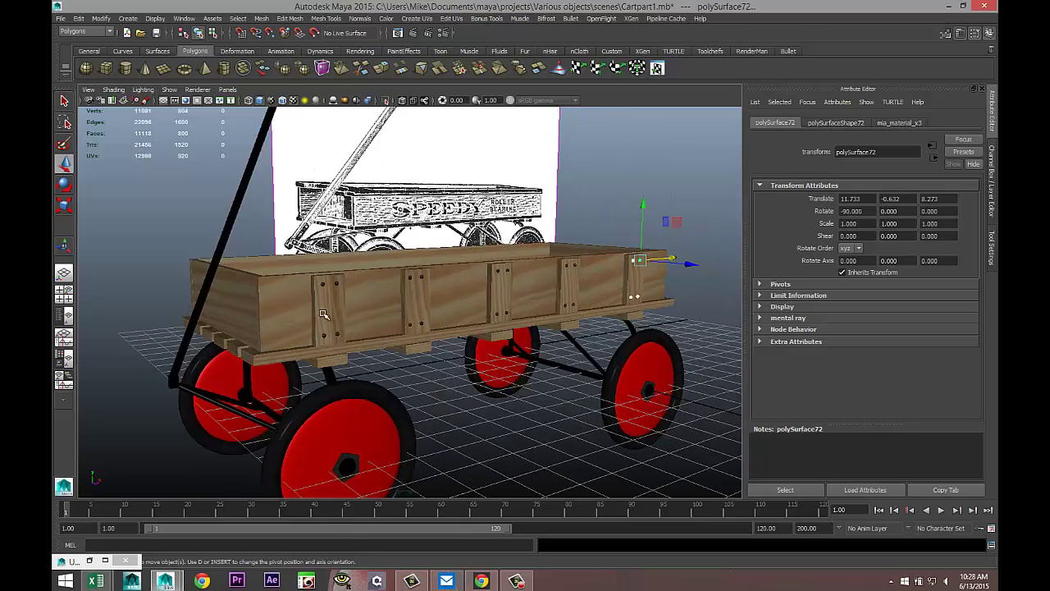
{"action": "left_click_drag", "start_coordinate": [326, 314], "coordinate": [419, 362], "text": "alt"}
{"action": "right_click_drag", "start_coordinate": [419, 362], "coordinate": [437, 389], "text": "alt"}
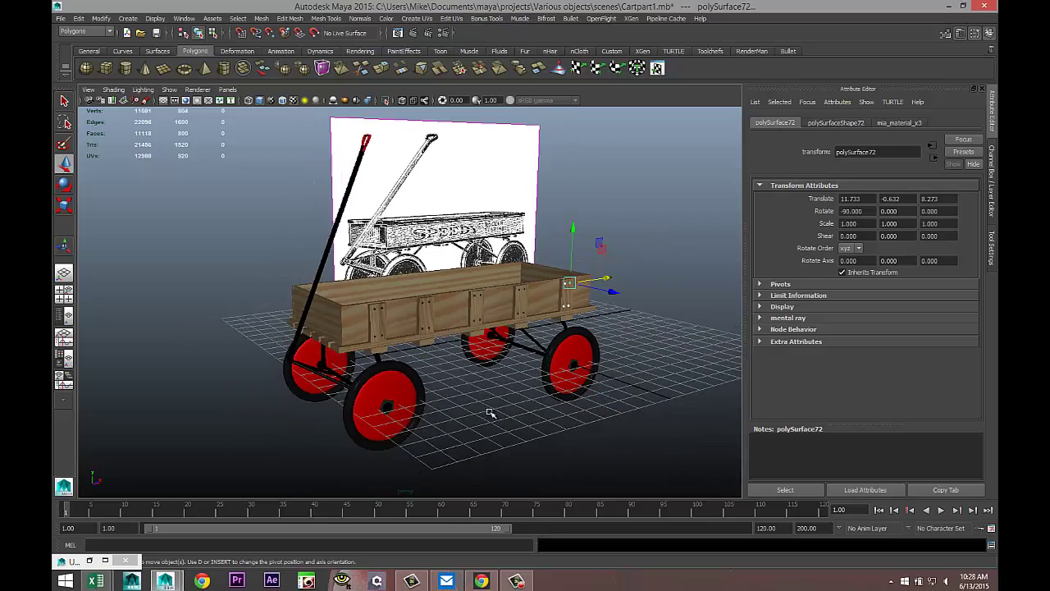
Delete the reference image plane standing behind the wagon.
{"action": "left_click_drag", "start_coordinate": [488, 394], "coordinate": [492, 361], "text": "alt"}
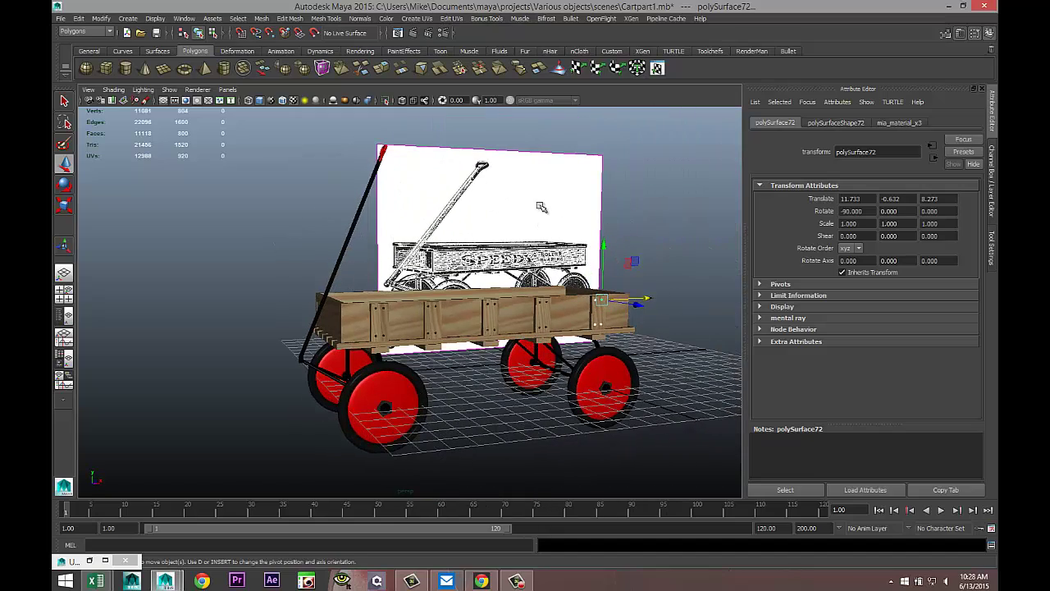
{"action": "left_click_drag", "start_coordinate": [566, 138], "coordinate": [644, 195]}
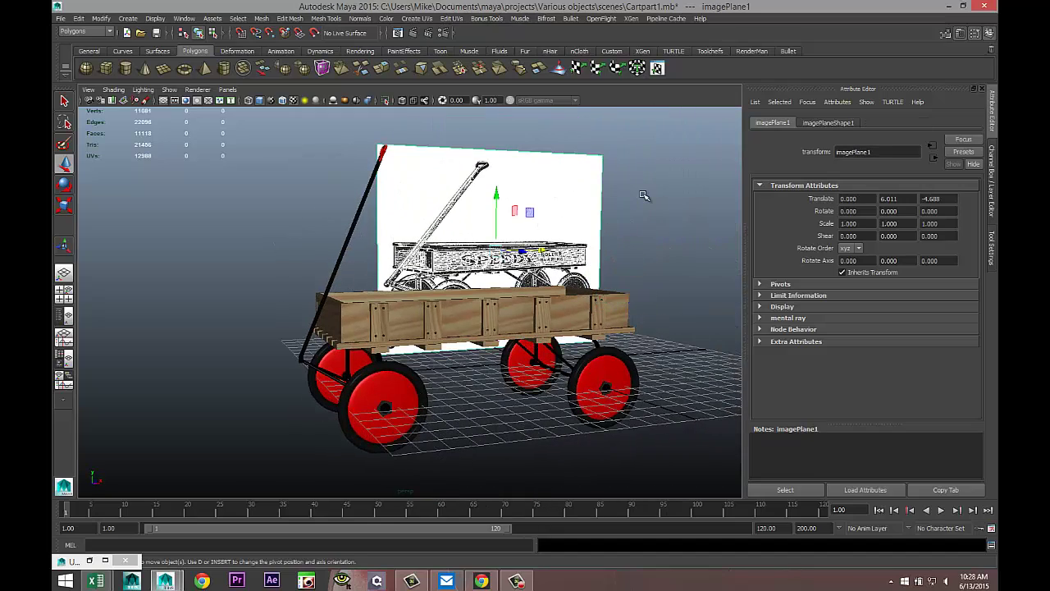
{"action": "key", "text": "Delete"}
Select all of the wagon's parts, group them together and clear the selection.
{"action": "right_click_drag", "start_coordinate": [639, 194], "coordinate": [523, 246], "text": "alt"}
{"action": "left_click_drag", "start_coordinate": [315, 209], "coordinate": [700, 507]}
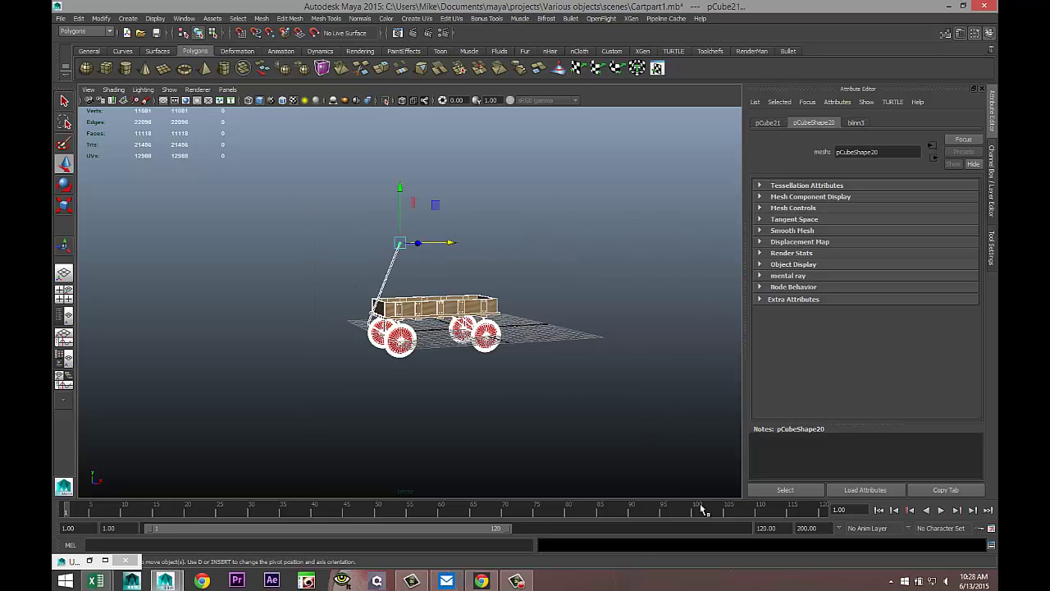
{"action": "key", "text": "ctrl+g"}
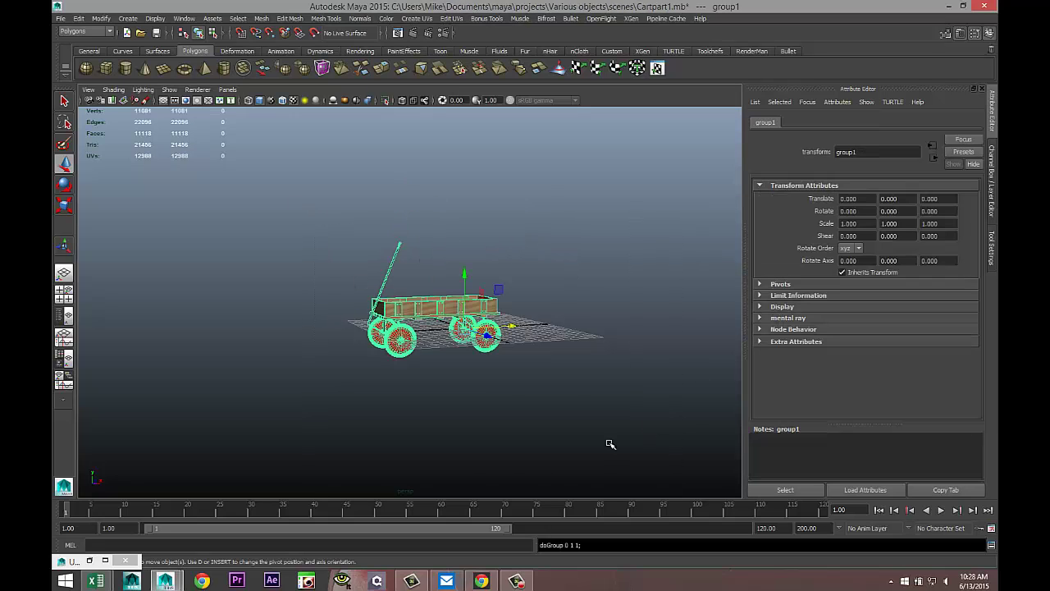
{"action": "scroll", "coordinate": [589, 413], "scroll_direction": "up", "scroll_amount": 5}
{"action": "left_click", "coordinate": [526, 462]}
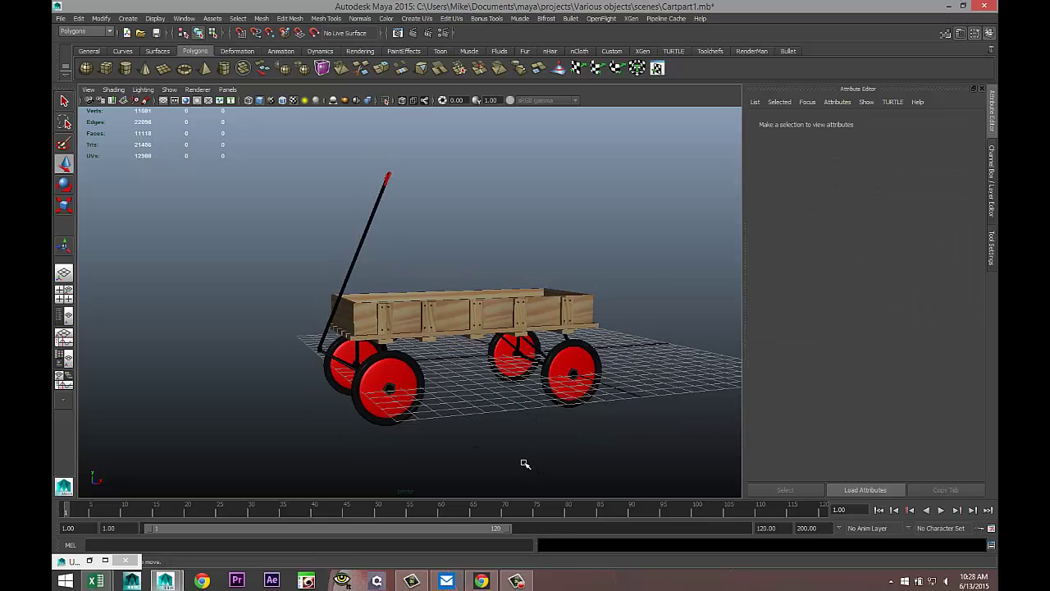
Create a large polygon plane on the grid under the wagon as the ground surface.
{"action": "scroll", "coordinate": [525, 464], "scroll_direction": "down", "scroll_amount": 4}
{"action": "mouse_move", "coordinate": [518, 465]}
{"action": "left_mouse_down", "text": "alt"}
{"action": "mouse_move", "coordinate": [518, 448]}
{"action": "mouse_move", "coordinate": [502, 452]}
{"action": "left_mouse_up", "text": "alt"}
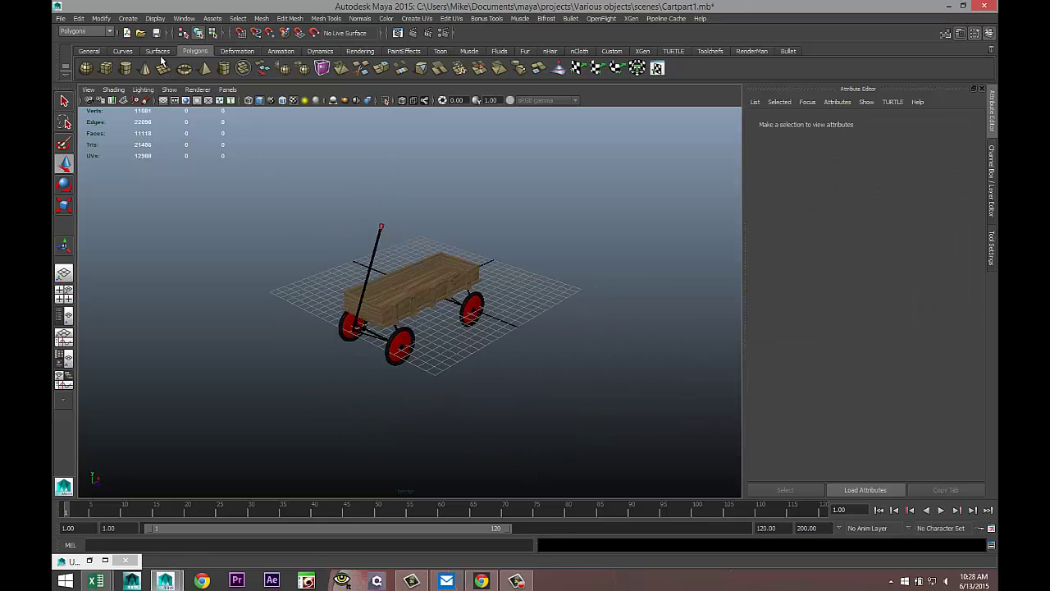
{"action": "left_click", "coordinate": [163, 68]}
{"action": "left_click_drag", "start_coordinate": [106, 293], "coordinate": [286, 407]}
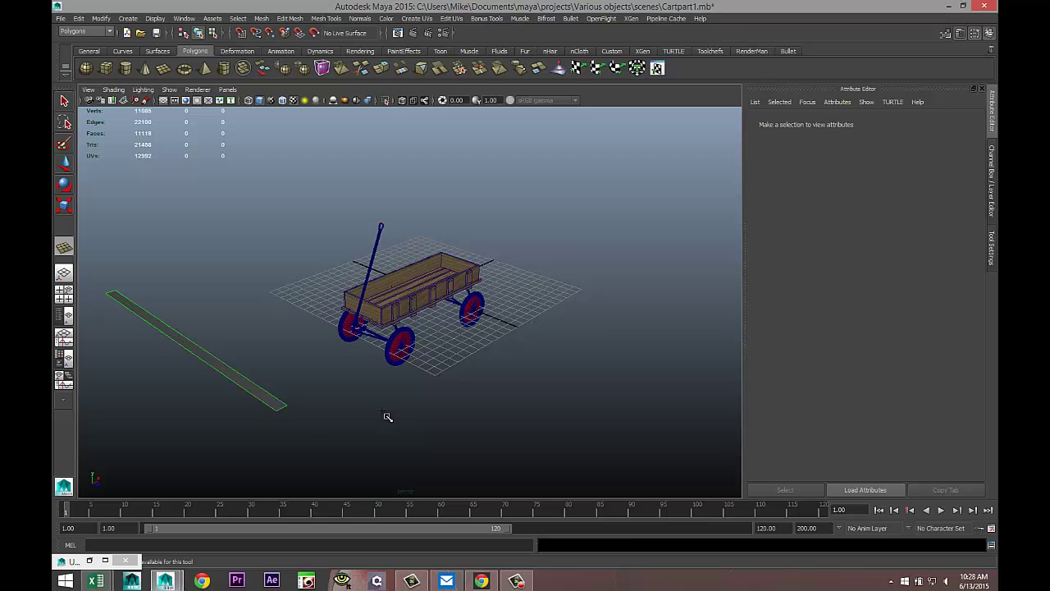
{"action": "left_click_drag", "start_coordinate": [385, 413], "coordinate": [812, 296]}
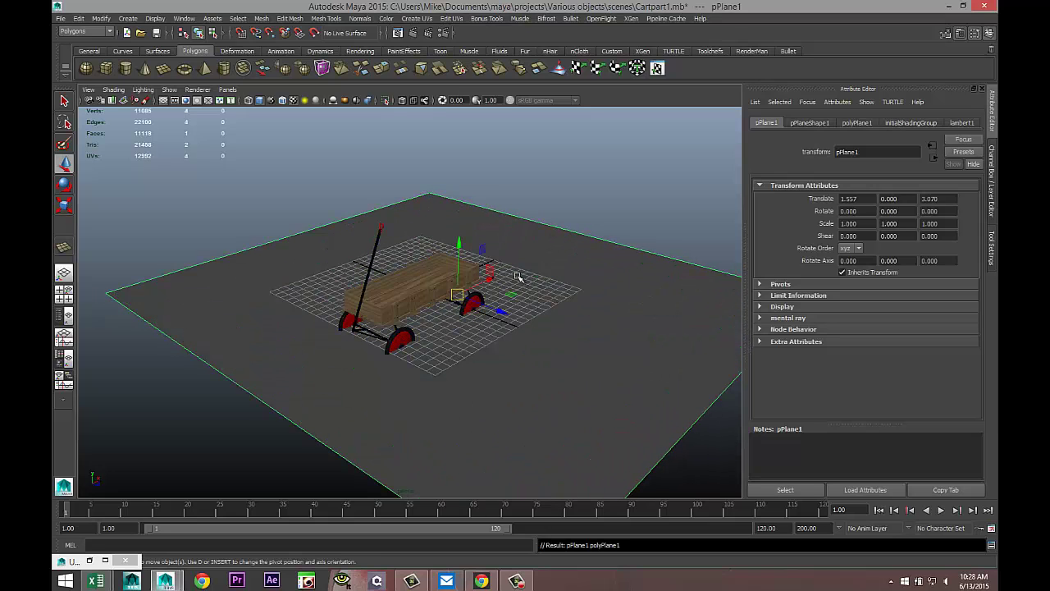
Scale the ground plane up along X and Z until it fills the whole perspective view.
{"action": "key", "text": "r"}
{"action": "left_click_drag", "start_coordinate": [488, 280], "coordinate": [590, 319]}
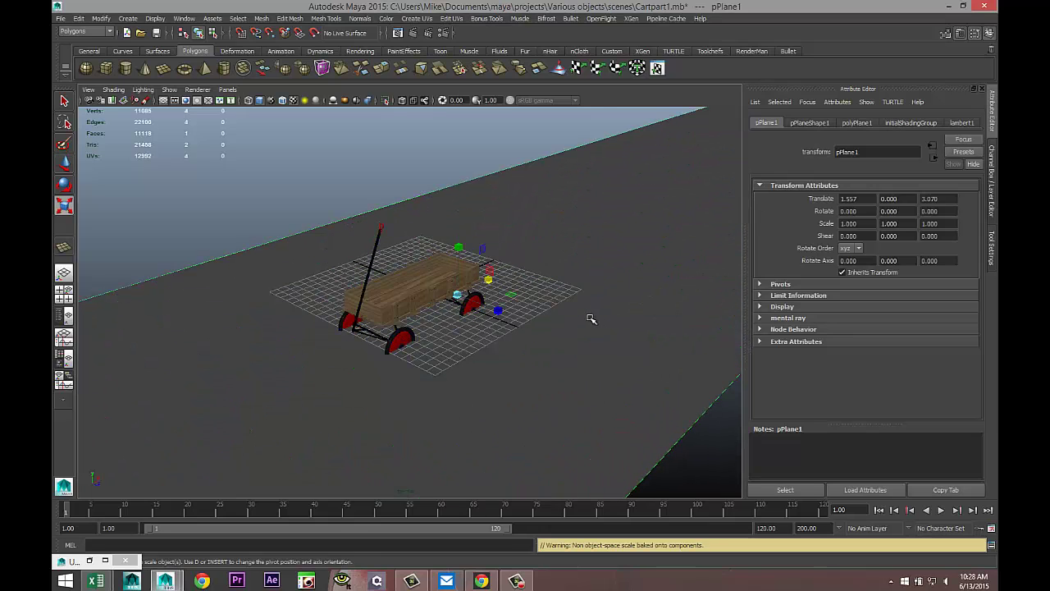
{"action": "left_click_drag", "start_coordinate": [499, 311], "coordinate": [749, 470]}
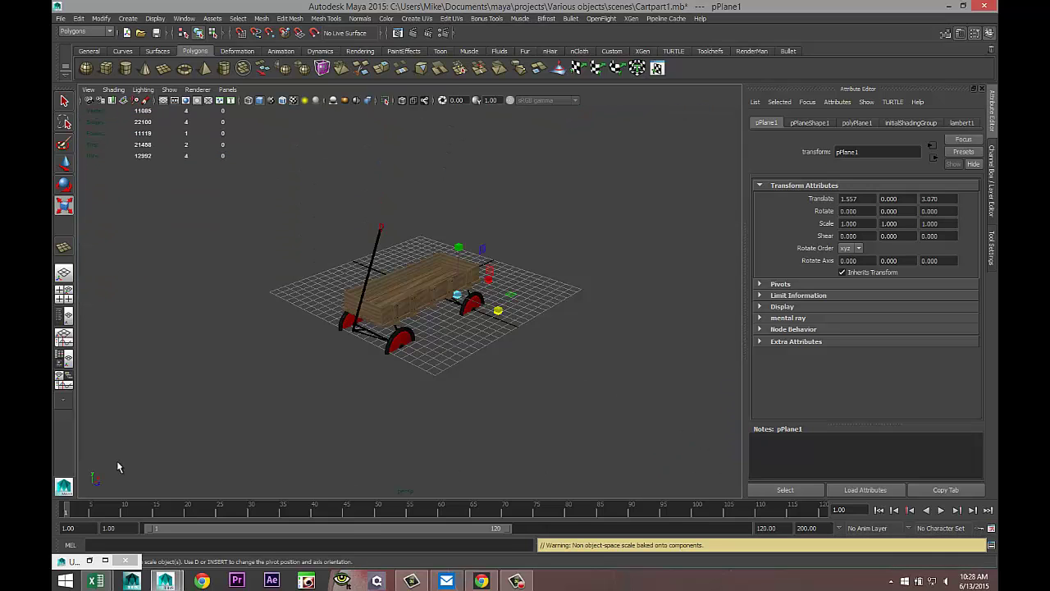
Select the wagon group in the Outliner and raise it to Y 1.890 so its wheels rest on the ground plane.
{"action": "left_click", "coordinate": [64, 293]}
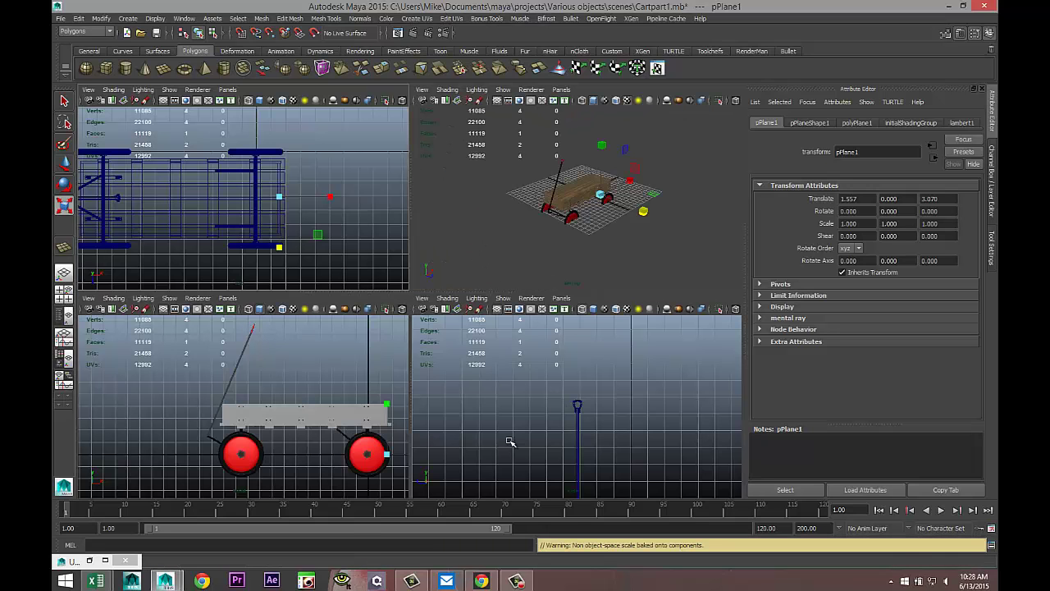
{"action": "key", "text": "space"}
{"action": "scroll", "coordinate": [531, 435], "scroll_direction": "down", "scroll_amount": 4}
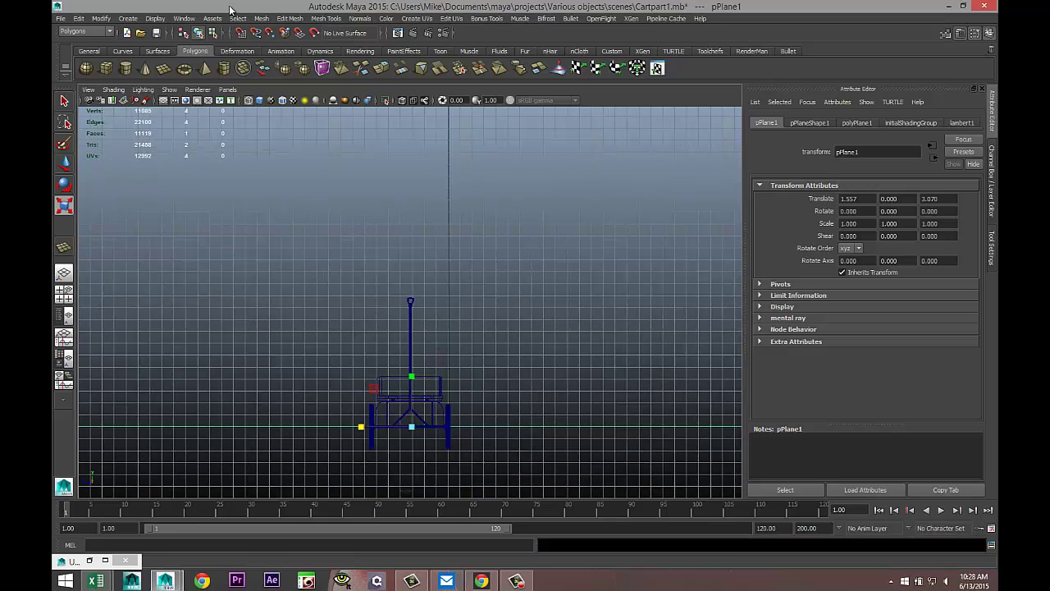
{"action": "left_click", "coordinate": [182, 18]}
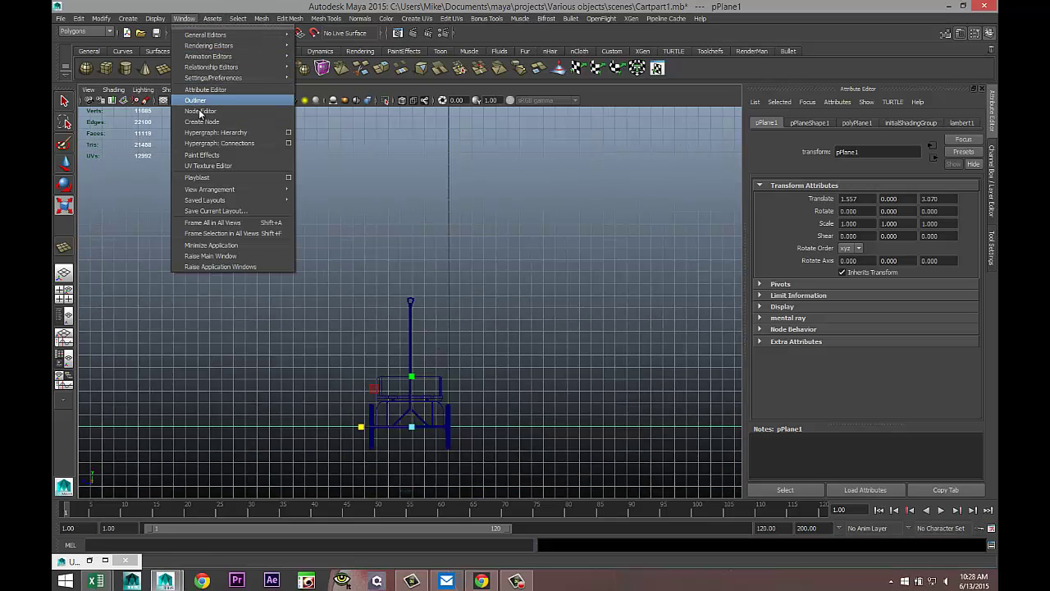
{"action": "left_click", "coordinate": [202, 105]}
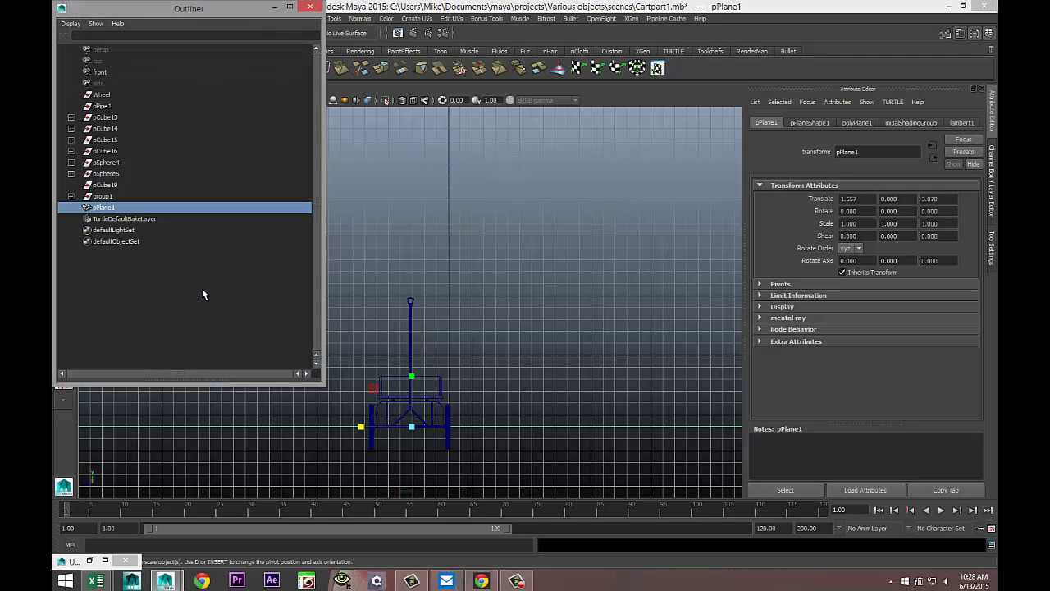
{"action": "left_click", "coordinate": [112, 197]}
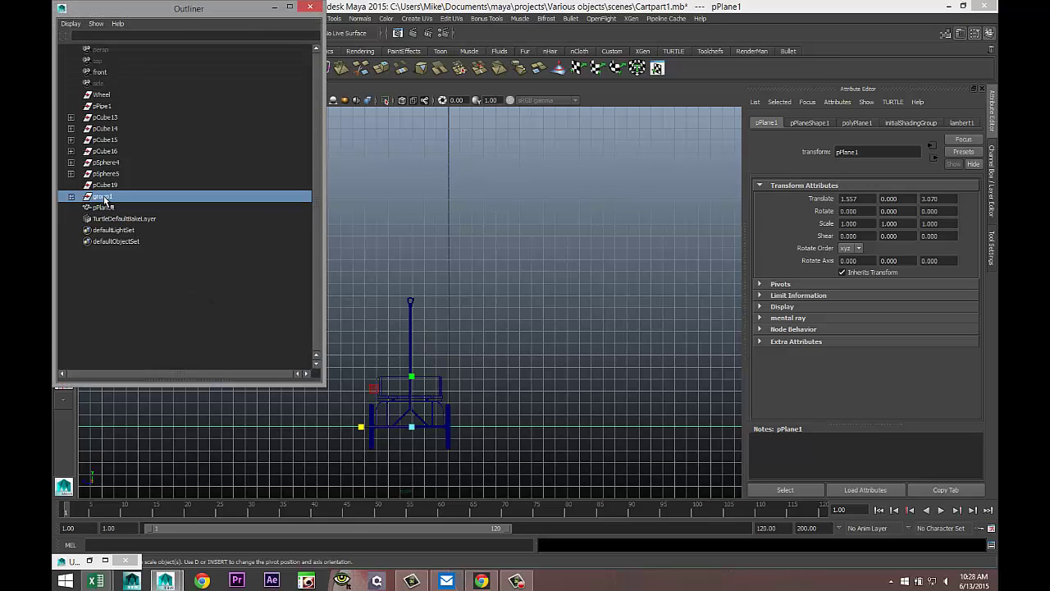
{"action": "left_click", "coordinate": [275, 8]}
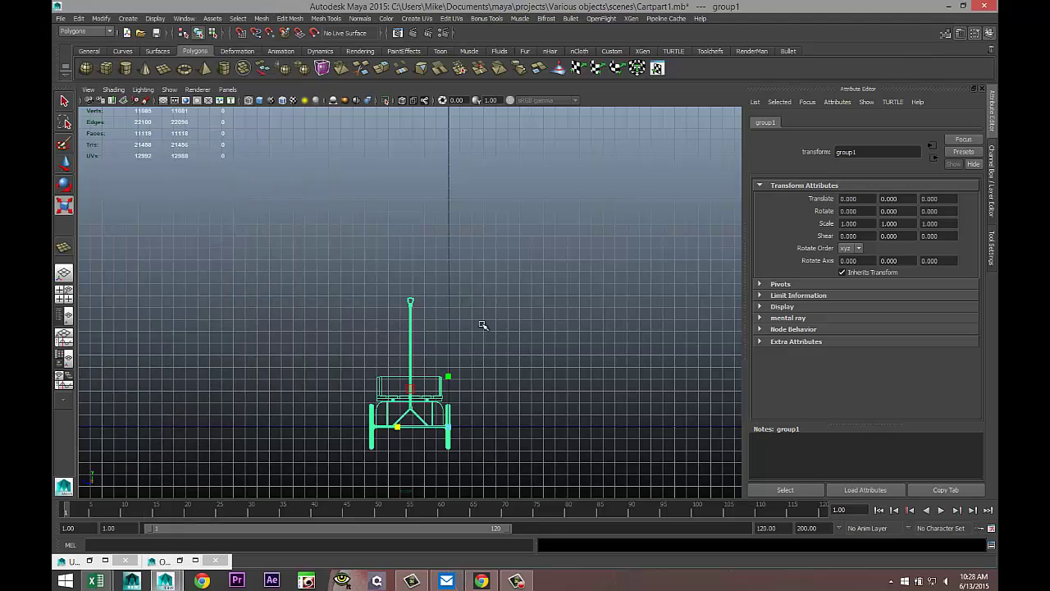
{"action": "key", "text": "w"}
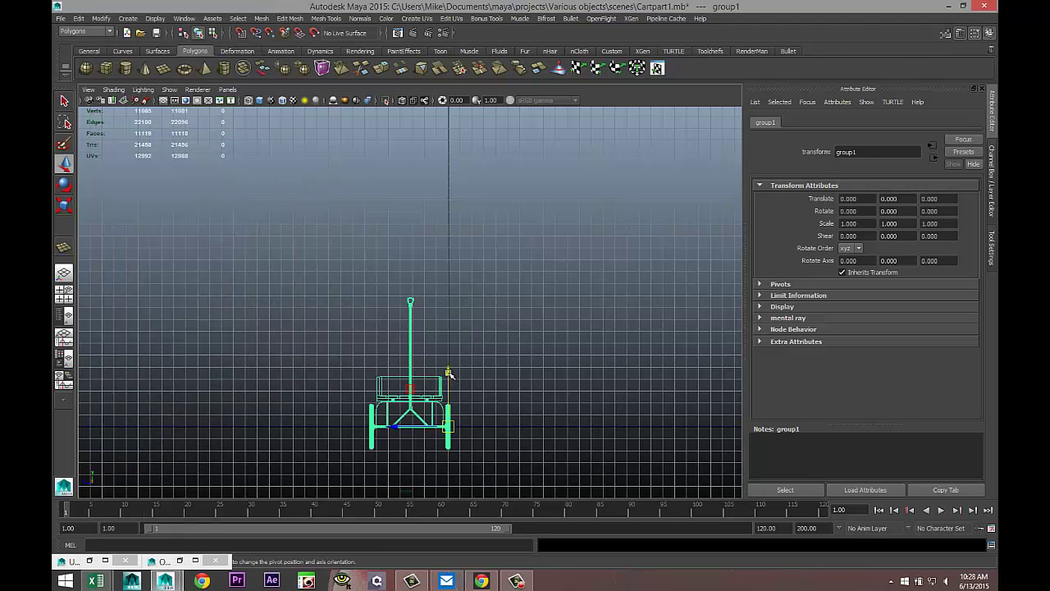
{"action": "left_click_drag", "start_coordinate": [447, 371], "coordinate": [450, 351]}
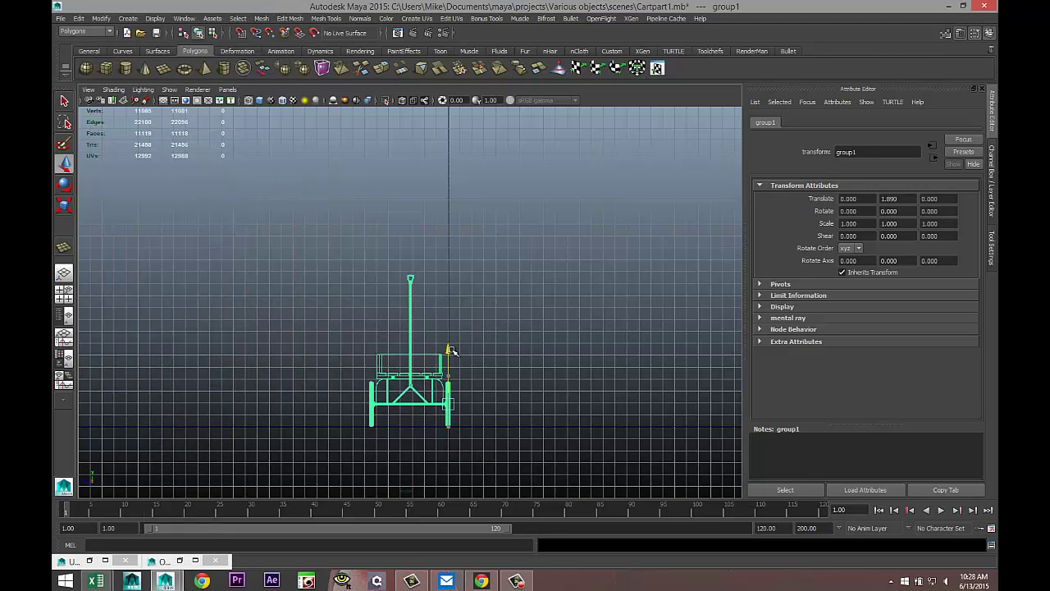
Turn on the resolution gate in the textured perspective view and frame the whole wagon inside it from a low angle.
{"action": "left_click", "coordinate": [65, 293]}
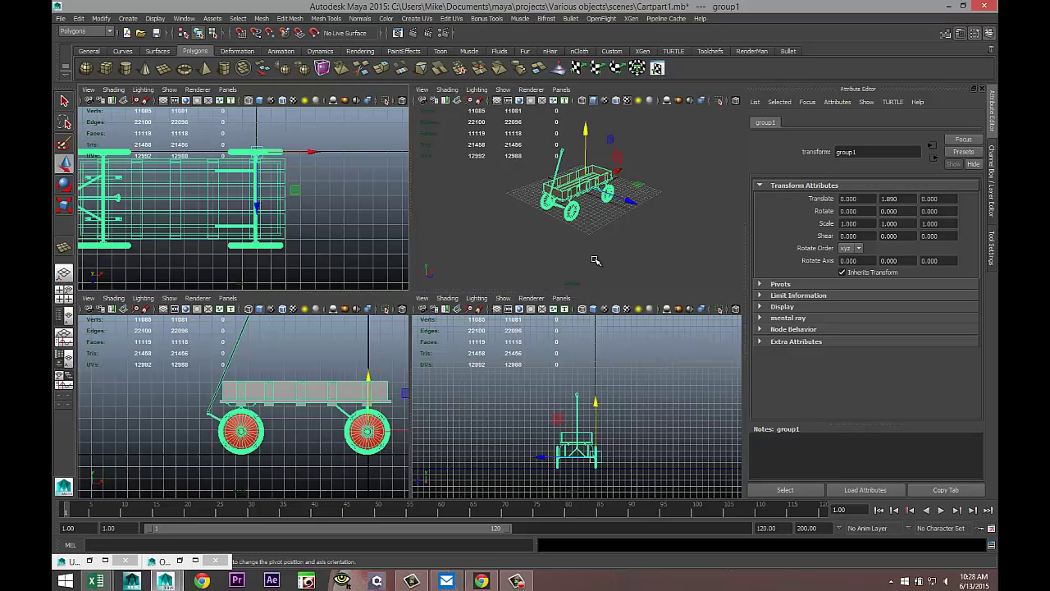
{"action": "key", "text": "space"}
{"action": "key", "text": "6"}
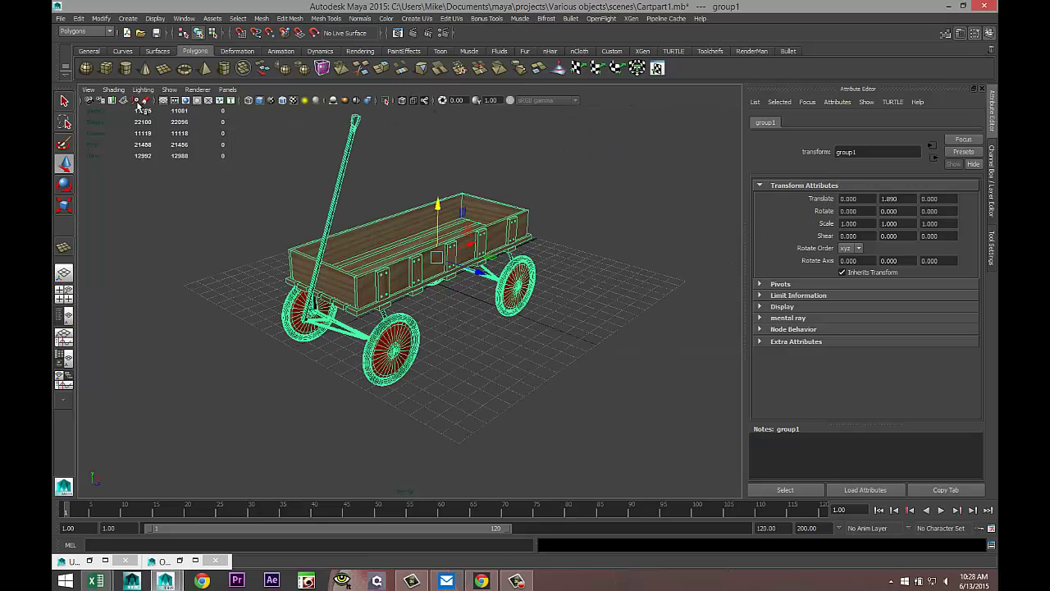
{"action": "left_click", "coordinate": [187, 100]}
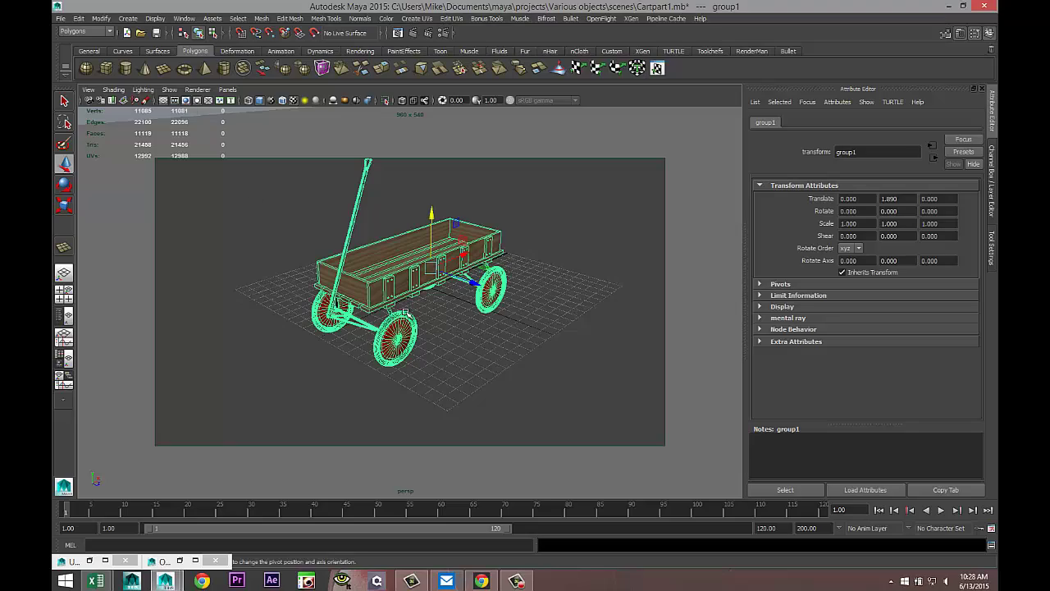
{"action": "middle_click_drag", "start_coordinate": [555, 330], "coordinate": [547, 342], "text": "alt"}
{"action": "scroll", "coordinate": [546, 343], "scroll_direction": "up", "scroll_amount": 3}
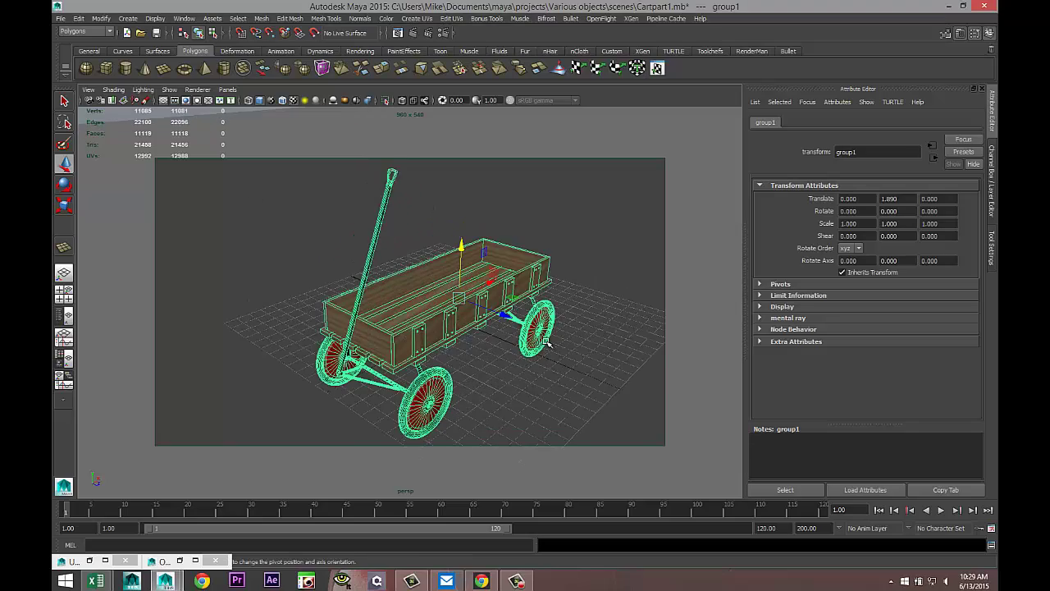
{"action": "left_click_drag", "start_coordinate": [543, 351], "coordinate": [538, 333], "text": "alt"}
{"action": "scroll", "coordinate": [540, 334], "scroll_direction": "down", "scroll_amount": 2}
{"action": "middle_click_drag", "start_coordinate": [539, 339], "coordinate": [537, 320], "text": "alt"}
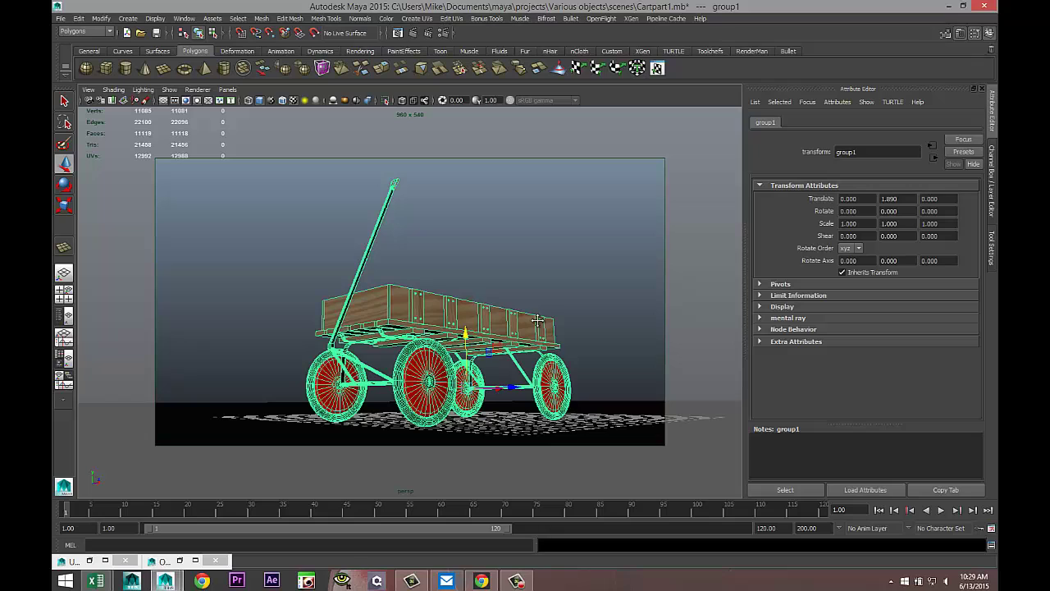
Bookmark the framed perspective camera view under the name "new".
{"action": "left_click", "coordinate": [88, 89]}
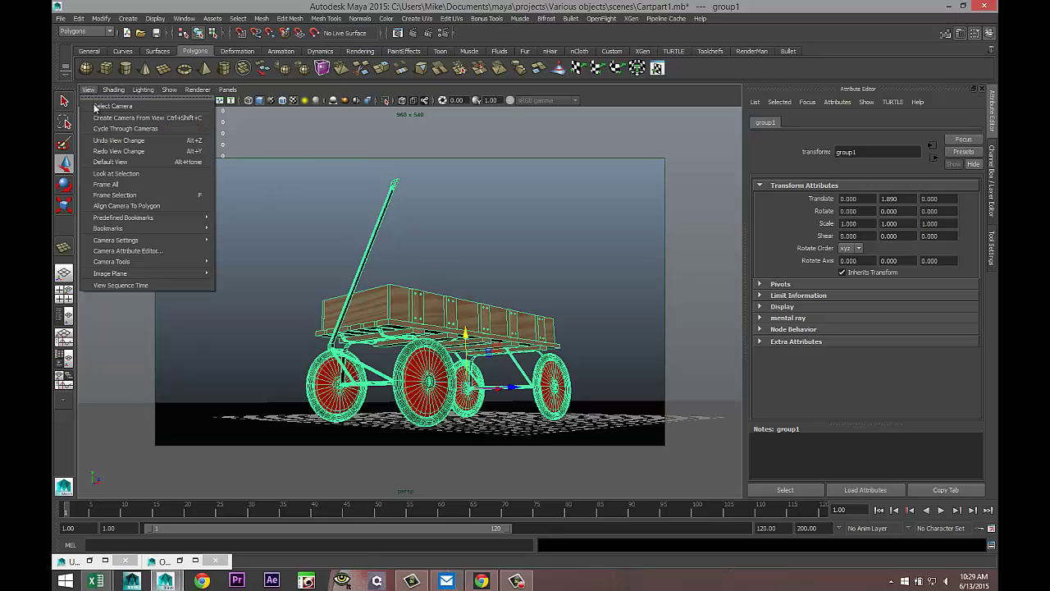
{"action": "mouse_move", "coordinate": [172, 228]}
{"action": "left_click", "coordinate": [241, 228]}
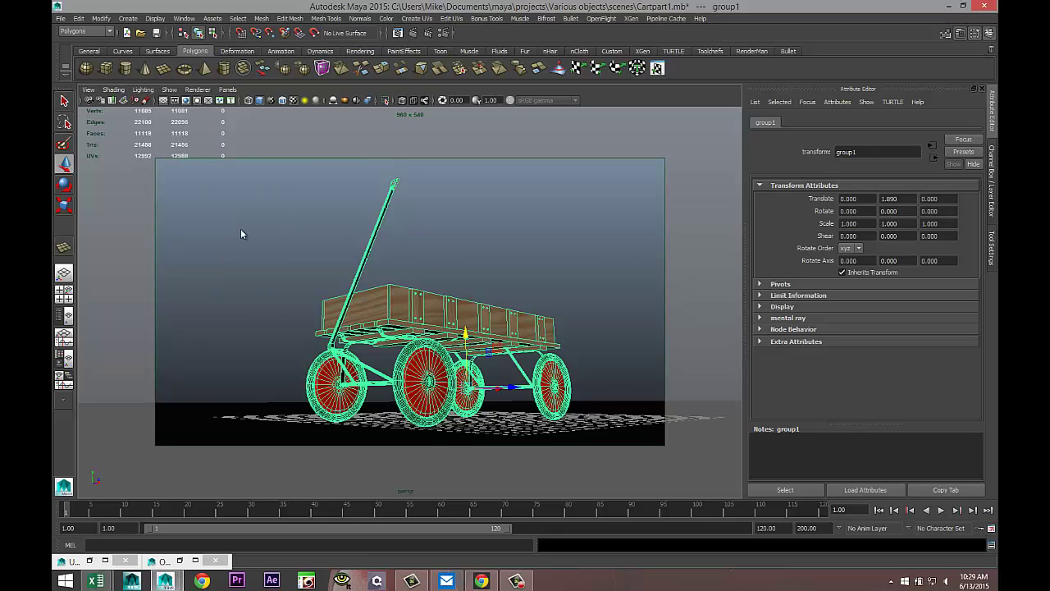
{"action": "left_click", "coordinate": [468, 333]}
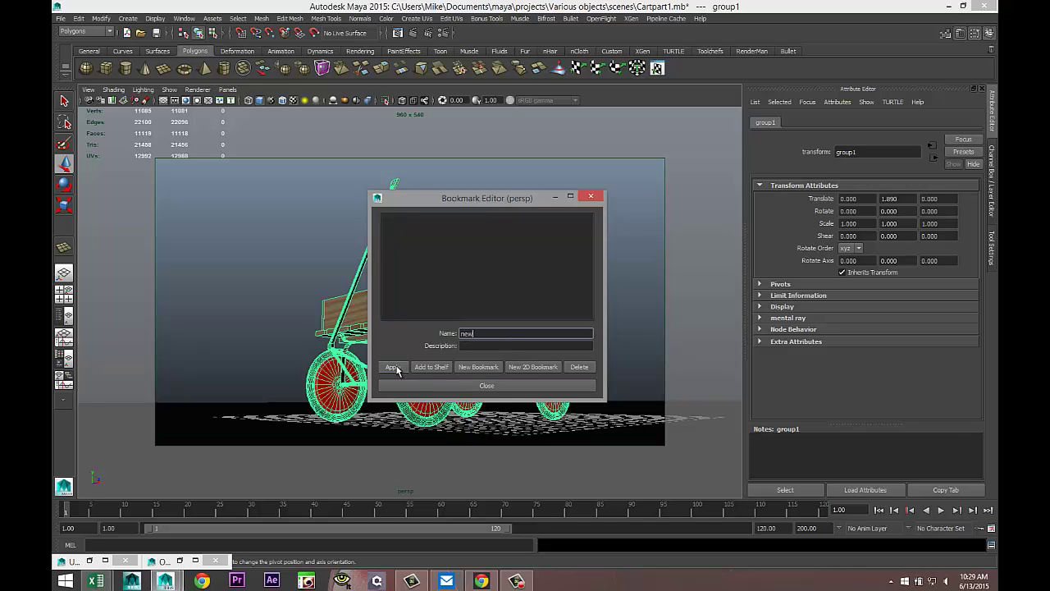
{"action": "left_click", "coordinate": [441, 388]}
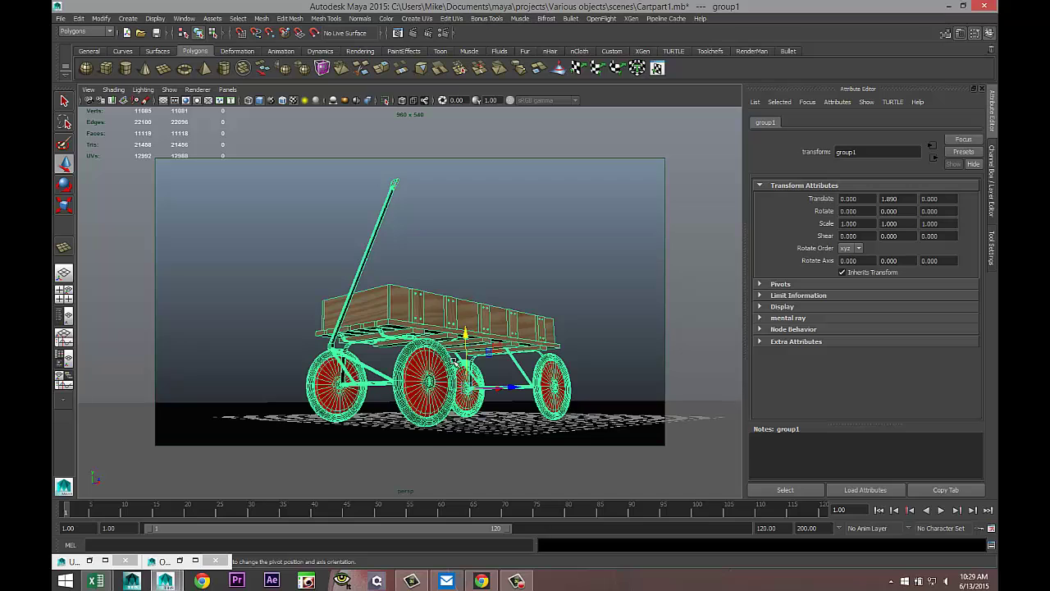
Assign a new Phong E material to the ground plane's face and set its color to white.
{"action": "scroll", "coordinate": [466, 349], "scroll_direction": "down", "scroll_amount": 5}
{"action": "left_click_drag", "start_coordinate": [500, 269], "coordinate": [516, 318], "text": "alt"}
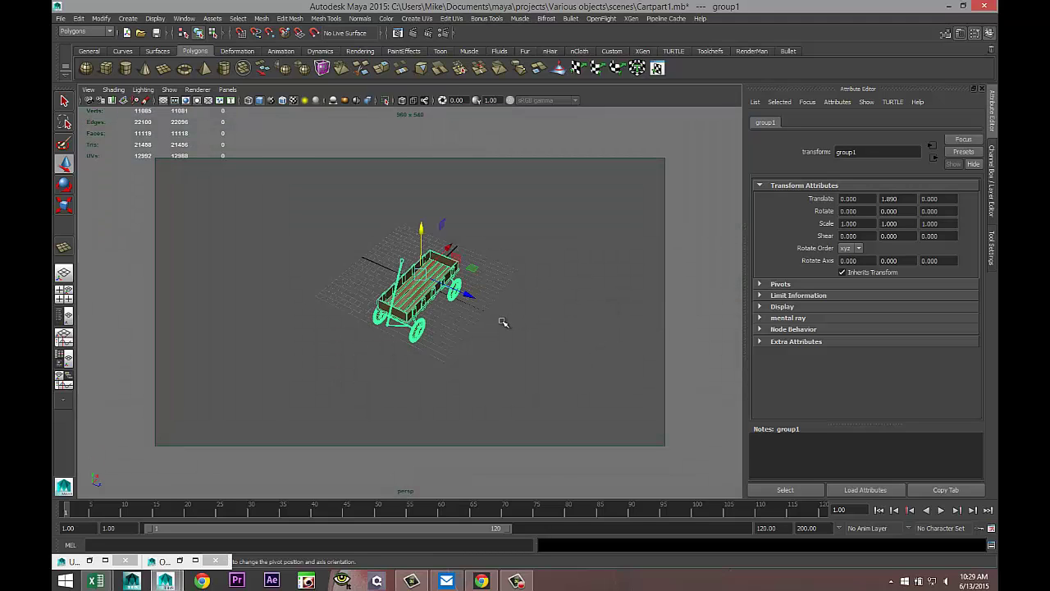
{"action": "middle_click_drag", "start_coordinate": [488, 320], "coordinate": [394, 298], "text": "alt"}
{"action": "right_click_drag", "start_coordinate": [490, 270], "coordinate": [491, 297]}
{"action": "left_click", "coordinate": [564, 310]}
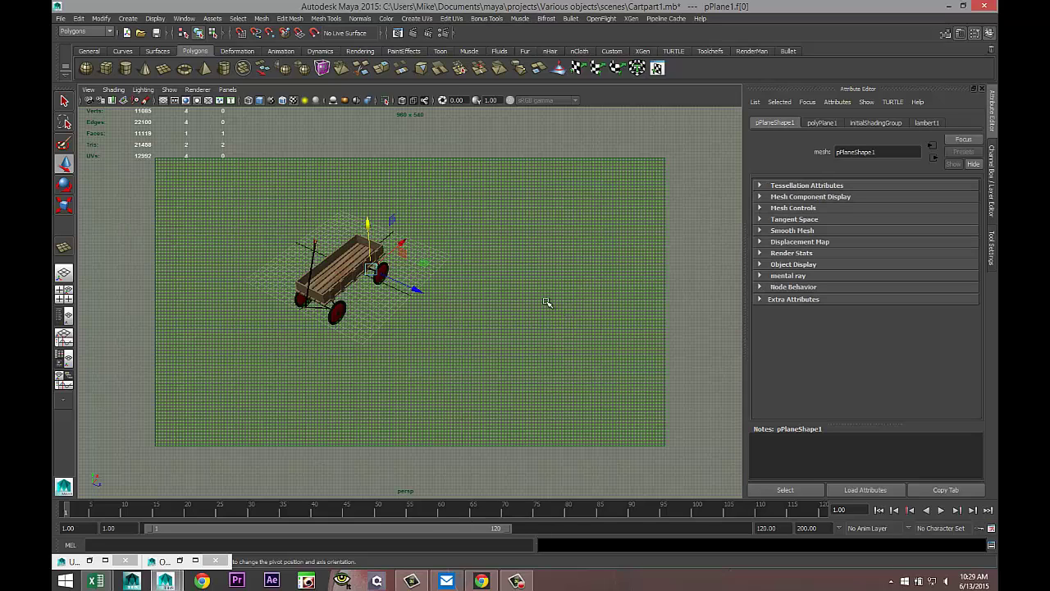
{"action": "right_click_drag", "start_coordinate": [533, 269], "coordinate": [532, 487]}
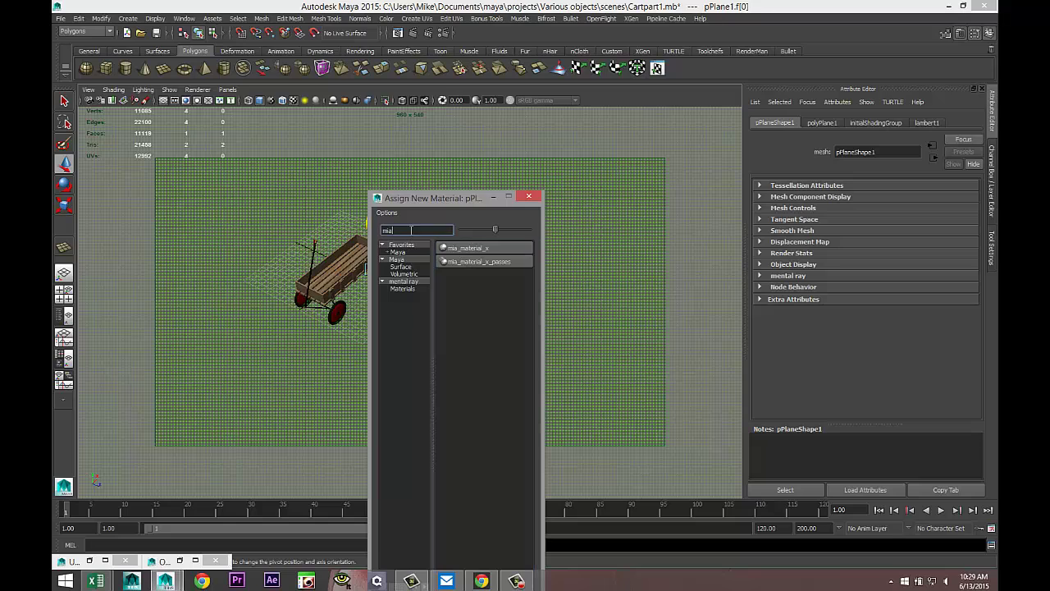
{"action": "type", "text": "ph"}
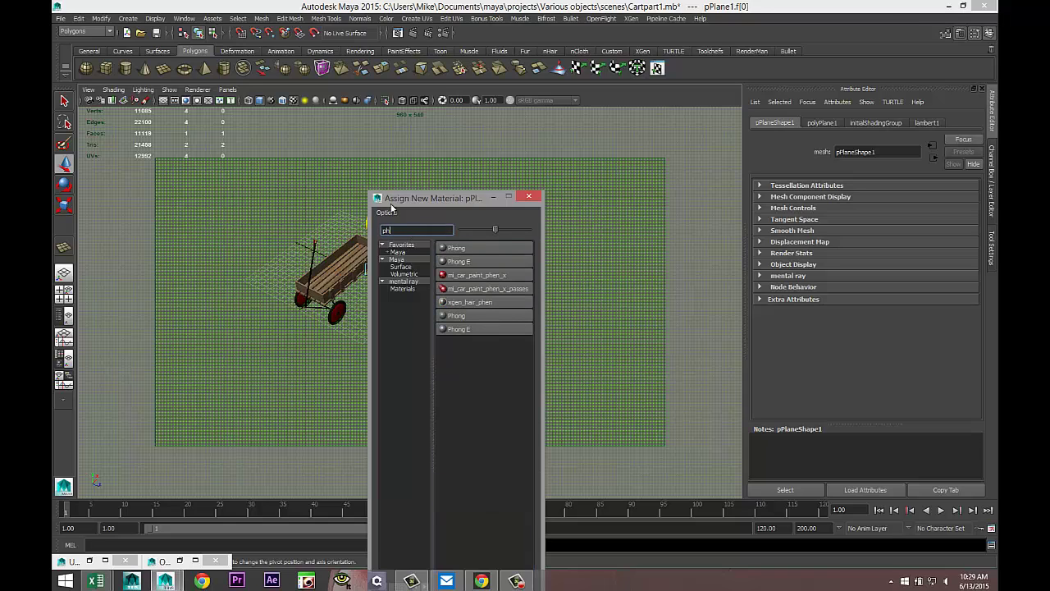
{"action": "left_click", "coordinate": [482, 262]}
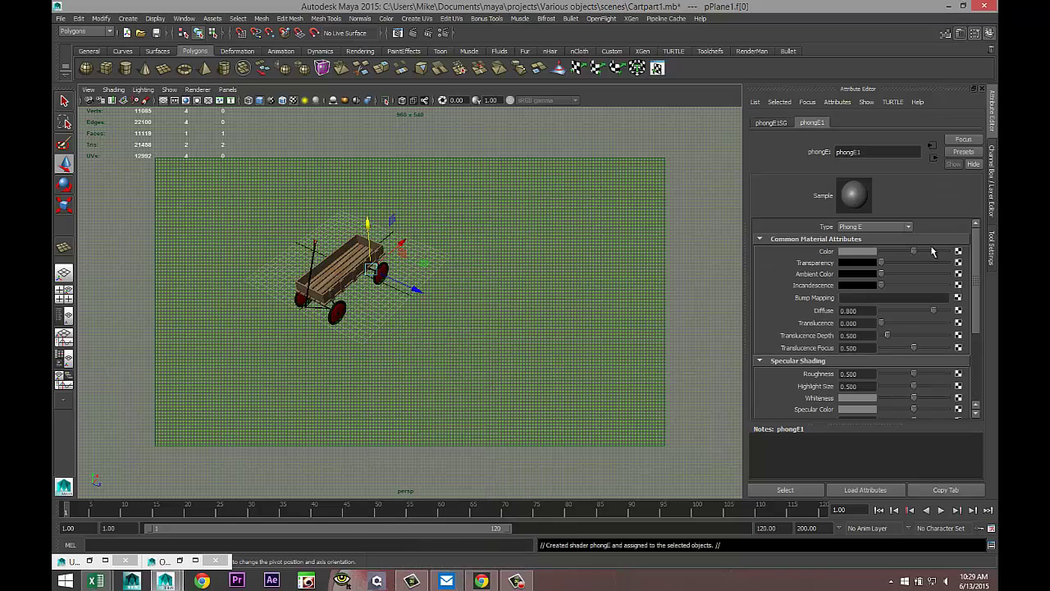
{"action": "left_click_drag", "start_coordinate": [915, 252], "coordinate": [950, 252]}
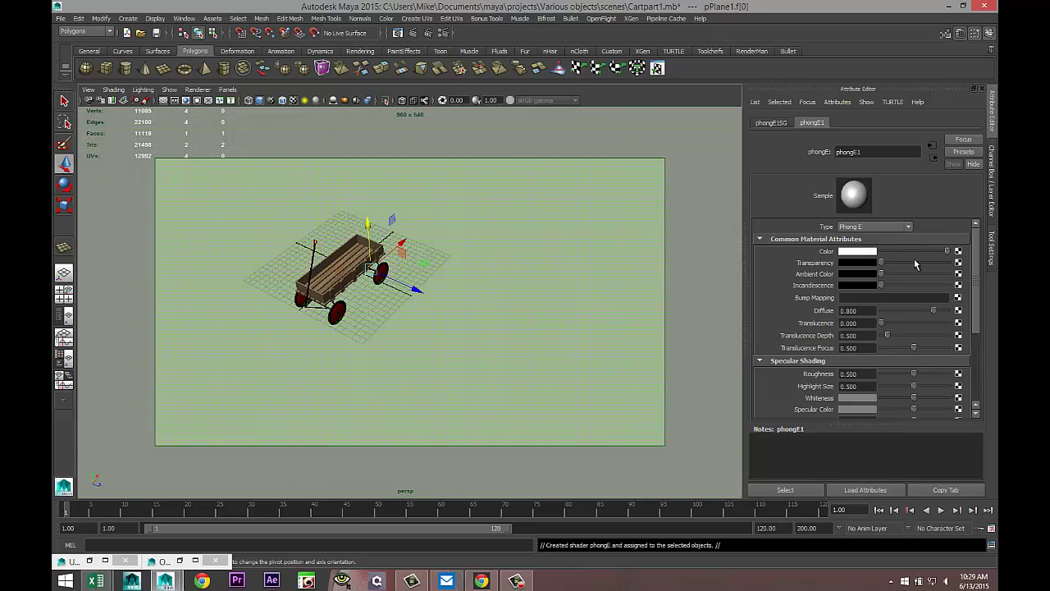
Create a point light, raise it above the wagon to Y 10.461 and display the scene lighting in the perspective view.
{"action": "left_click_drag", "start_coordinate": [529, 292], "coordinate": [535, 294], "text": "alt"}
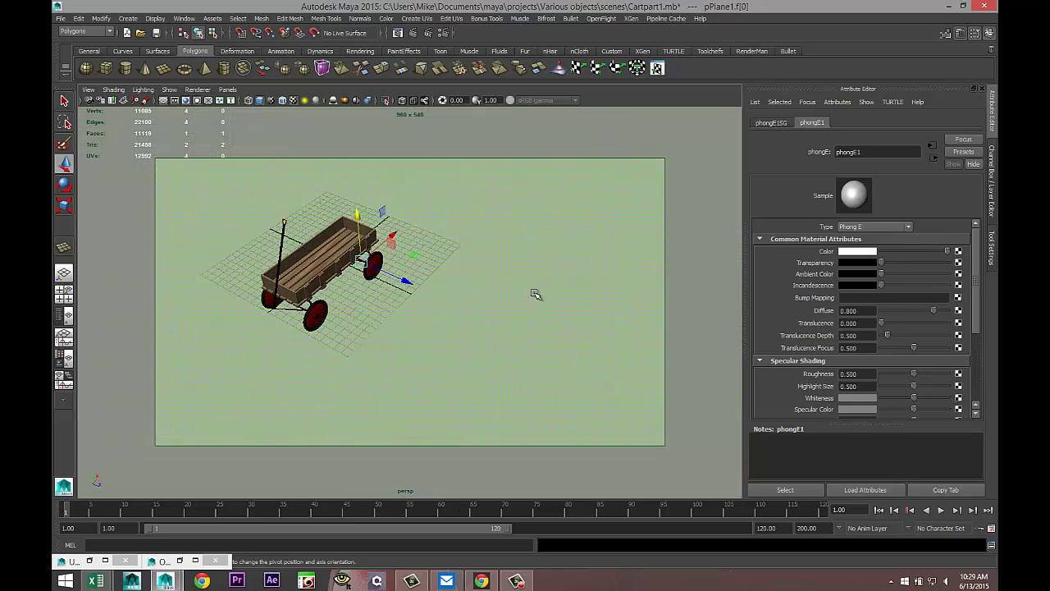
{"action": "left_click", "coordinate": [130, 20]}
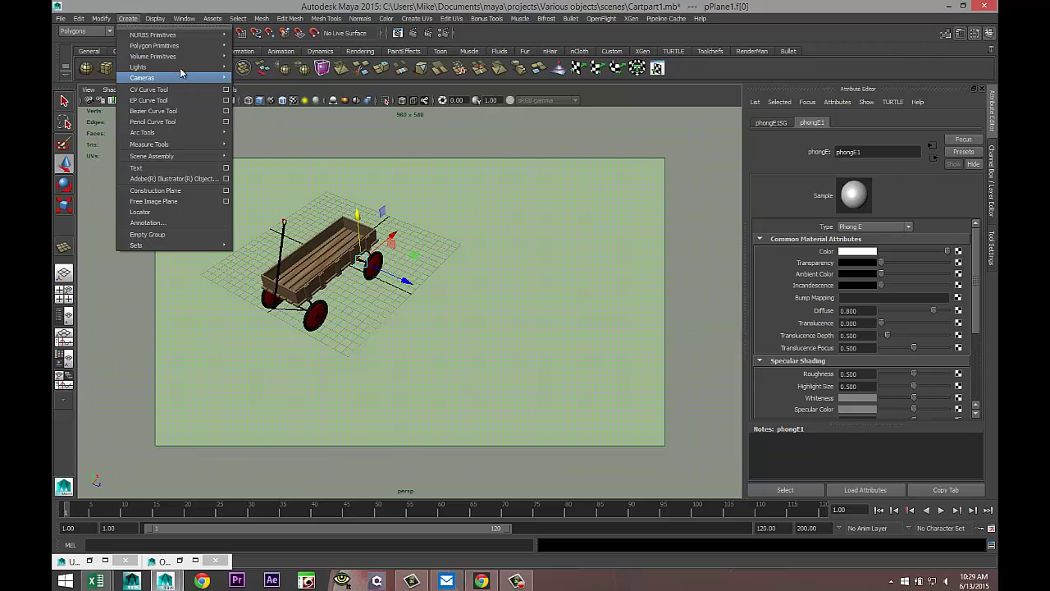
{"action": "mouse_move", "coordinate": [147, 69]}
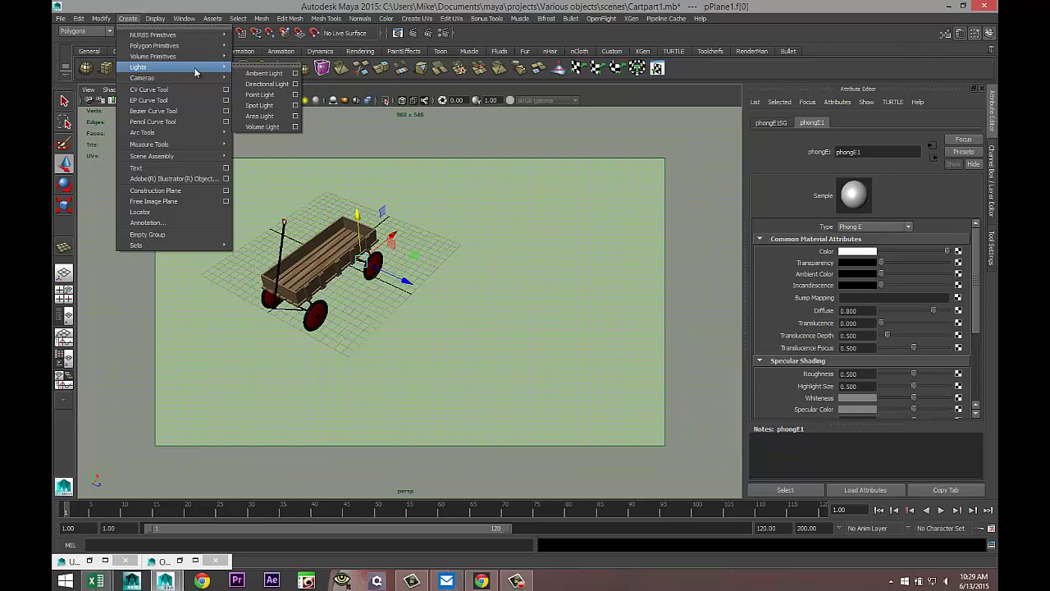
{"action": "left_click", "coordinate": [261, 90]}
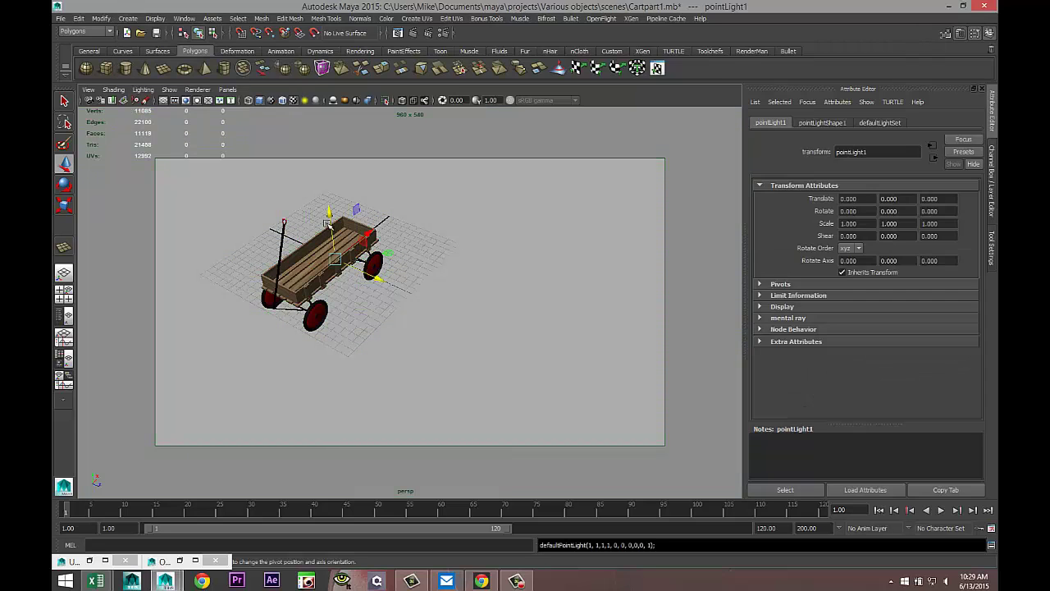
{"action": "left_click_drag", "start_coordinate": [329, 166], "coordinate": [326, 128]}
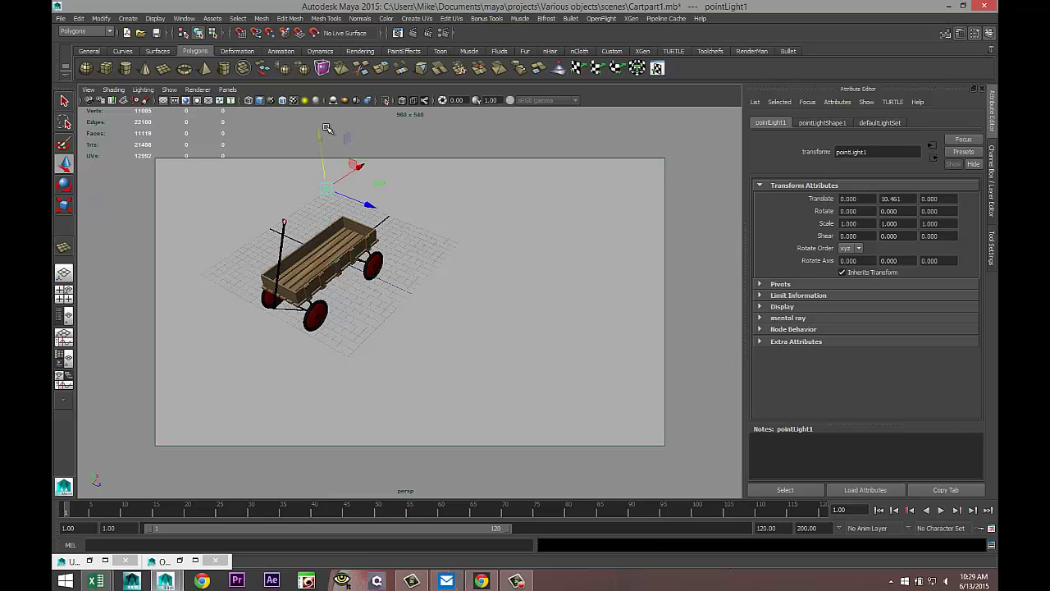
{"action": "key", "text": "7"}
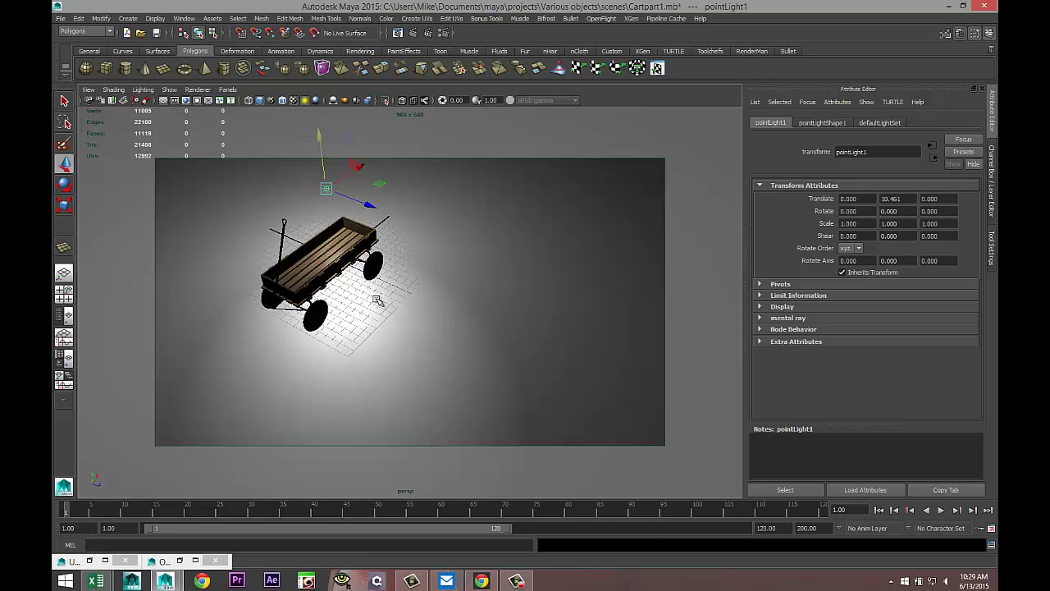
{"action": "left_click_drag", "start_coordinate": [376, 300], "coordinate": [469, 320], "text": "alt"}
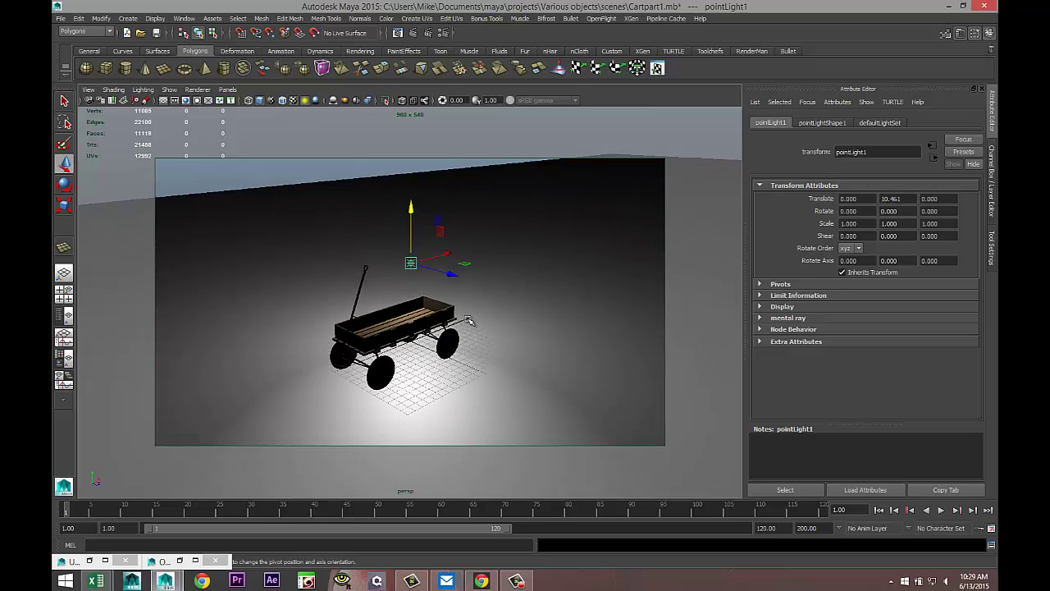
Move the point light in front of and above the wagon to about X -15.592, Y 14.726, Z 14.866.
{"action": "left_click_drag", "start_coordinate": [453, 274], "coordinate": [558, 353]}
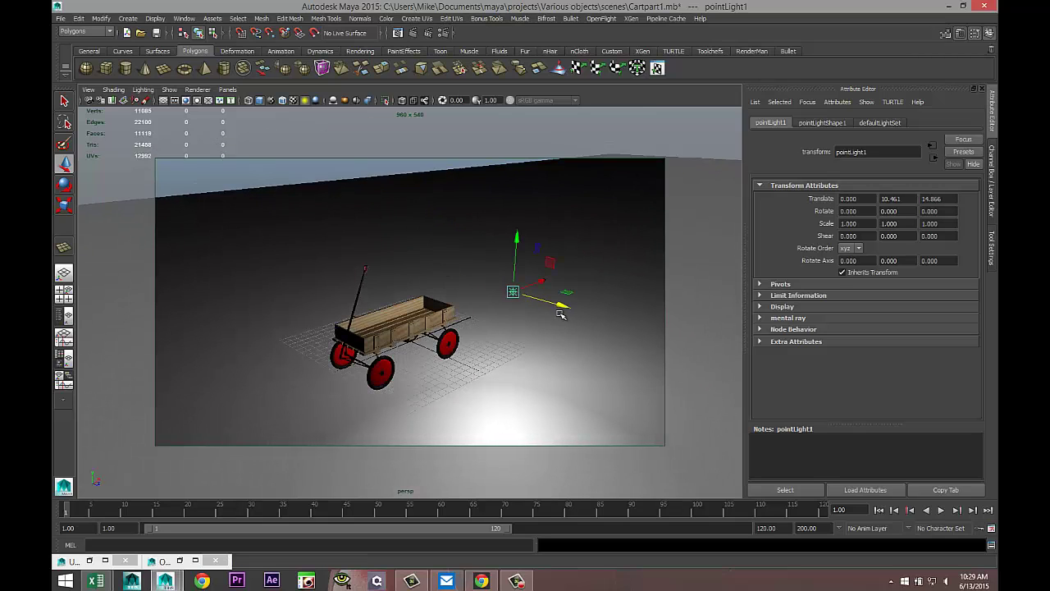
{"action": "left_click_drag", "start_coordinate": [542, 280], "coordinate": [430, 323]}
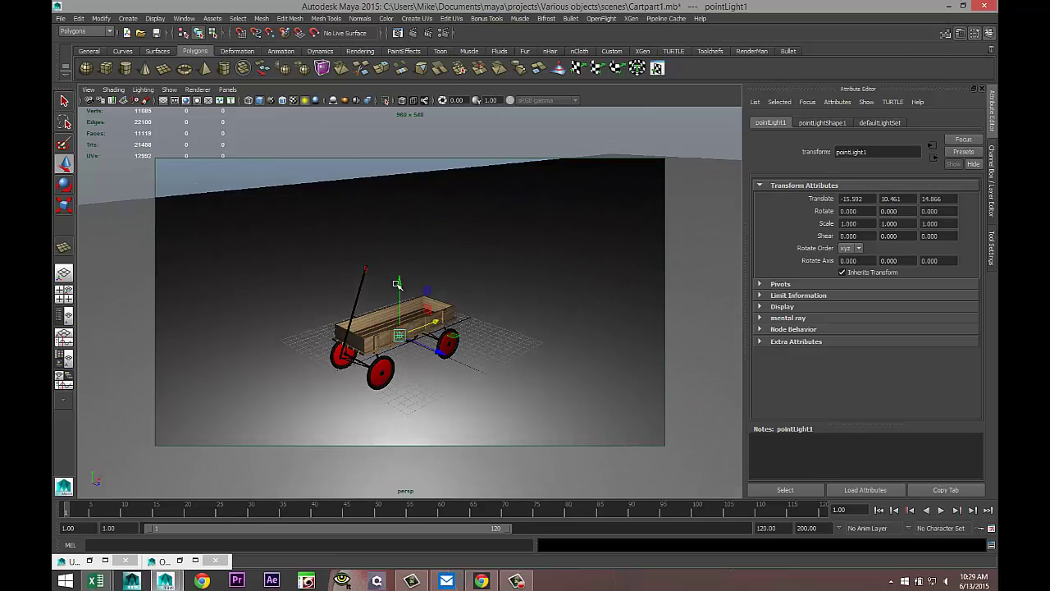
{"action": "left_click_drag", "start_coordinate": [400, 279], "coordinate": [398, 231]}
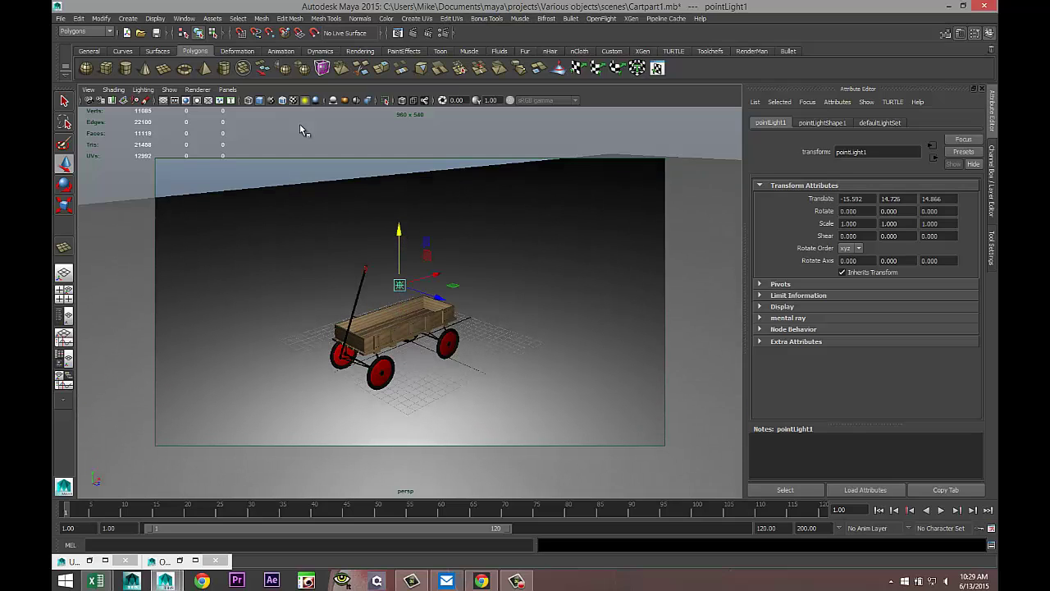
Create an ambient light and move it behind the wagon to about X 21.570, Z -28.828.
{"action": "left_click", "coordinate": [128, 18]}
{"action": "mouse_move", "coordinate": [165, 68]}
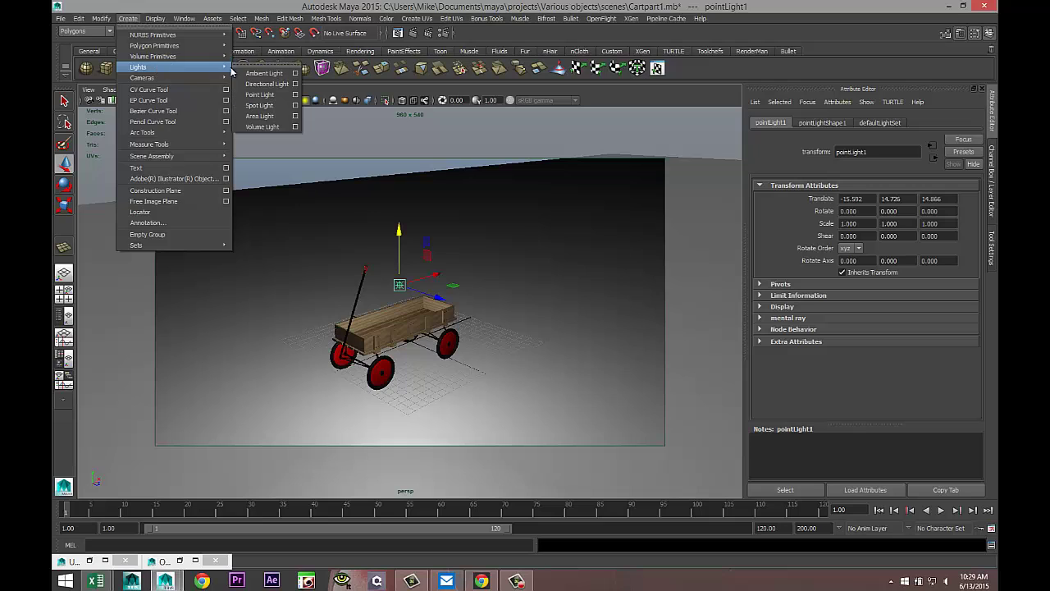
{"action": "left_click", "coordinate": [269, 73]}
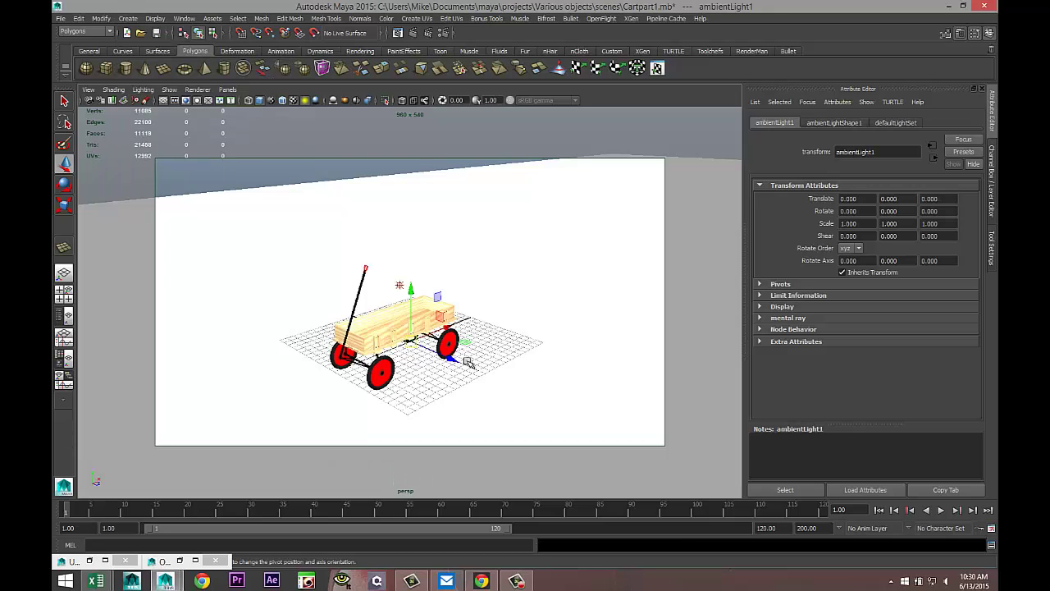
{"action": "left_click_drag", "start_coordinate": [449, 356], "coordinate": [412, 248]}
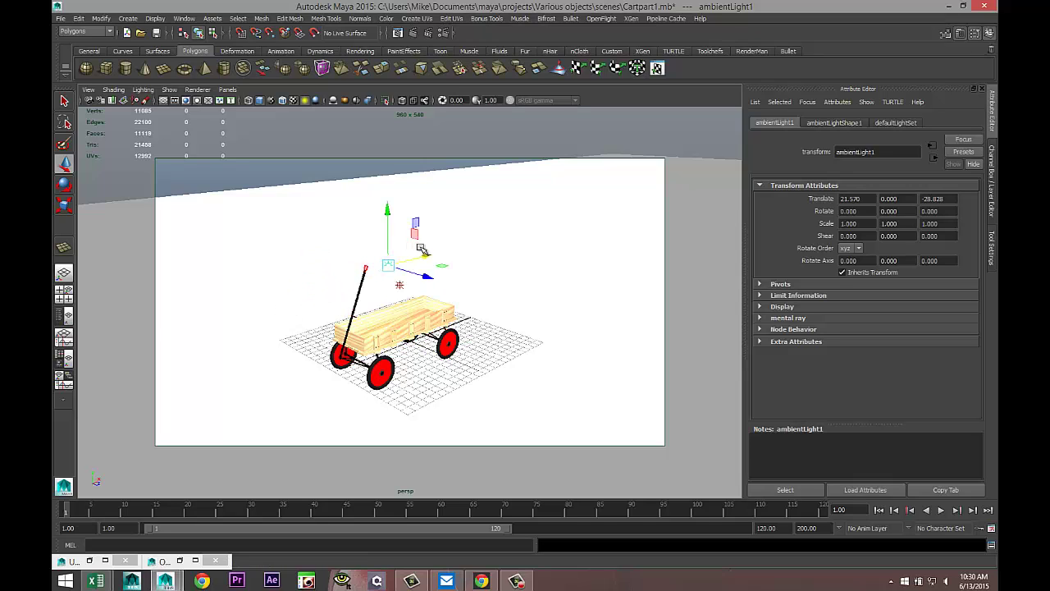
Set the ambient light's intensity to 0.1.
{"action": "left_click", "coordinate": [841, 124]}
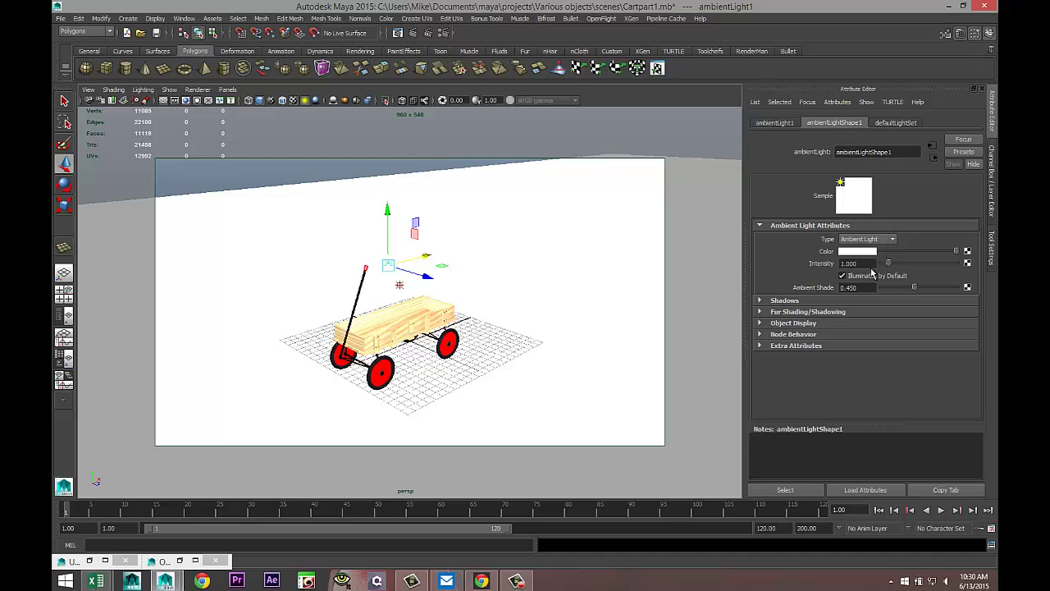
{"action": "double_click", "coordinate": [868, 264]}
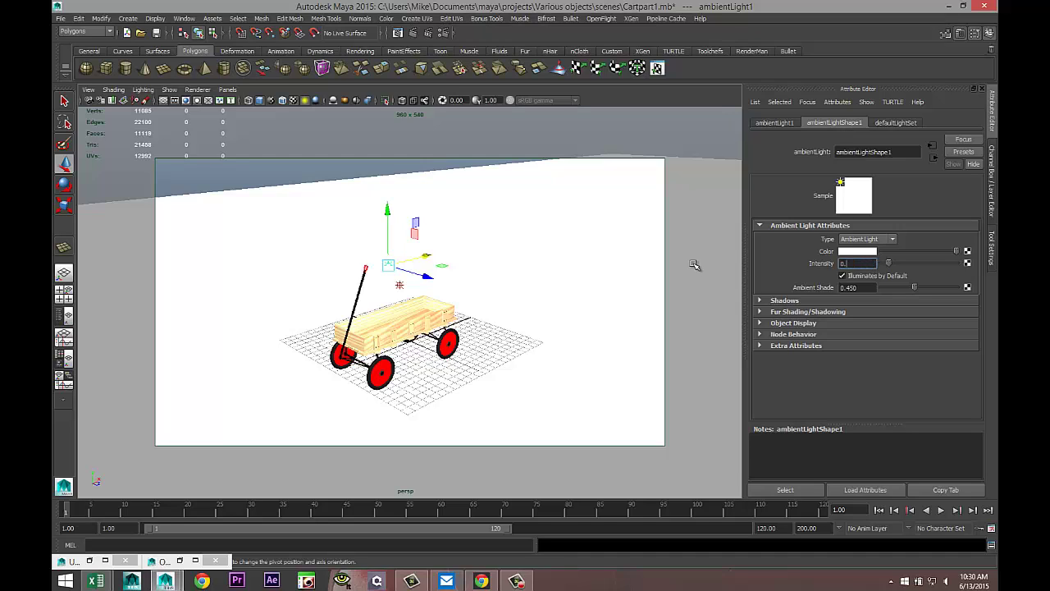
{"action": "key", "text": "Return"}
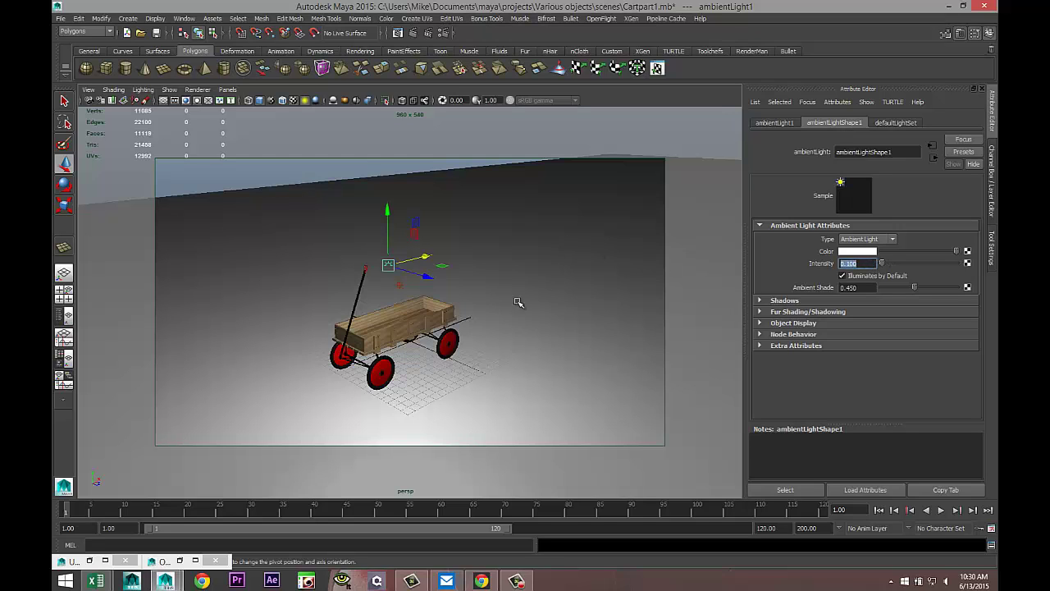
{"action": "scroll", "coordinate": [490, 321], "scroll_direction": "up", "scroll_amount": 2}
{"action": "scroll", "coordinate": [497, 344], "scroll_direction": "up", "scroll_amount": 2}
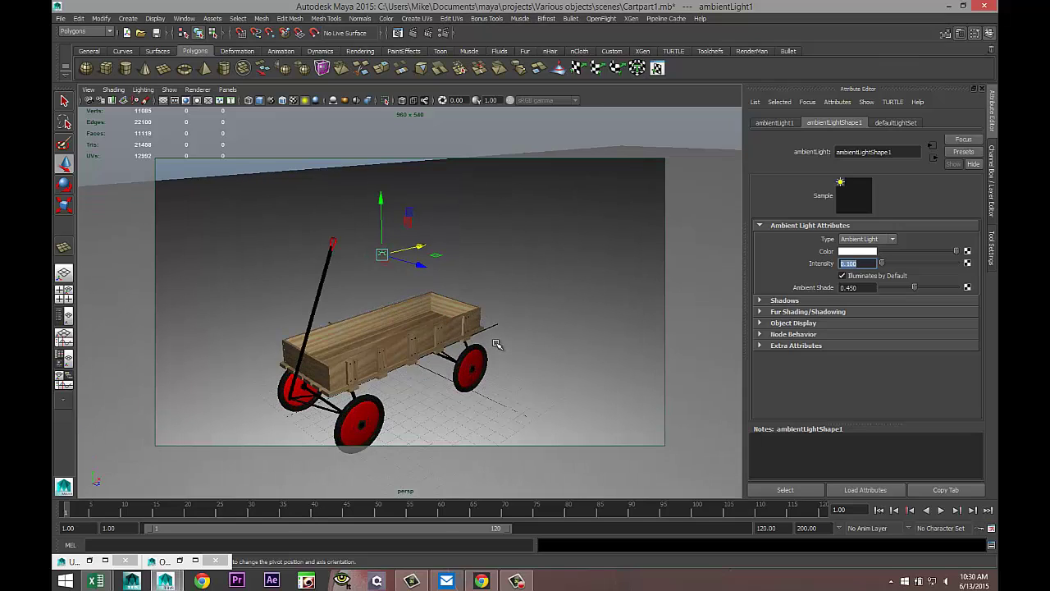
Set the renderer to mental ray and the image size preset to HD 1080 in the render settings.
{"action": "left_click", "coordinate": [443, 35]}
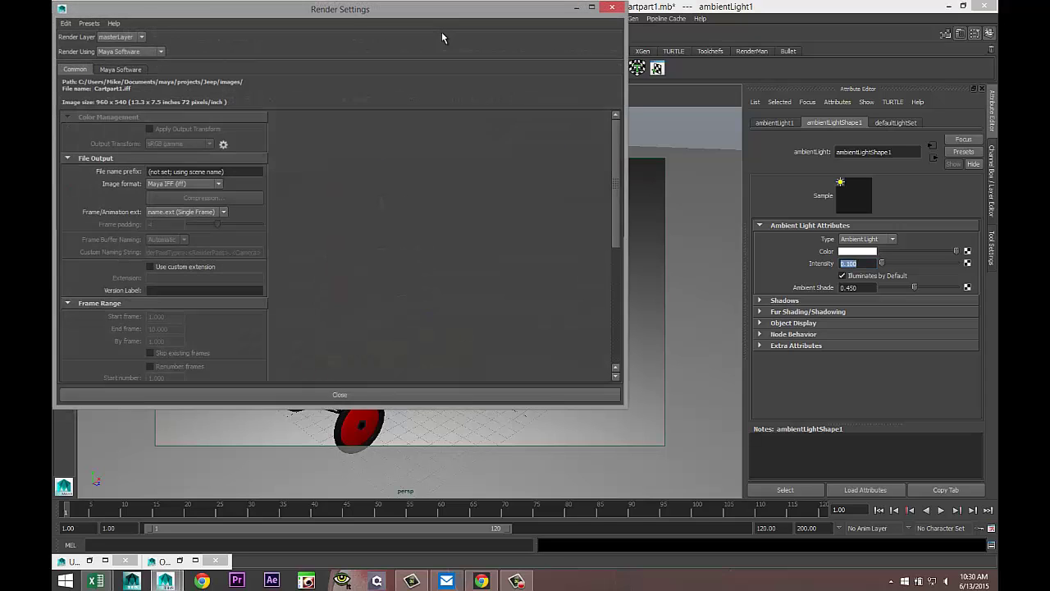
{"action": "left_click", "coordinate": [160, 52]}
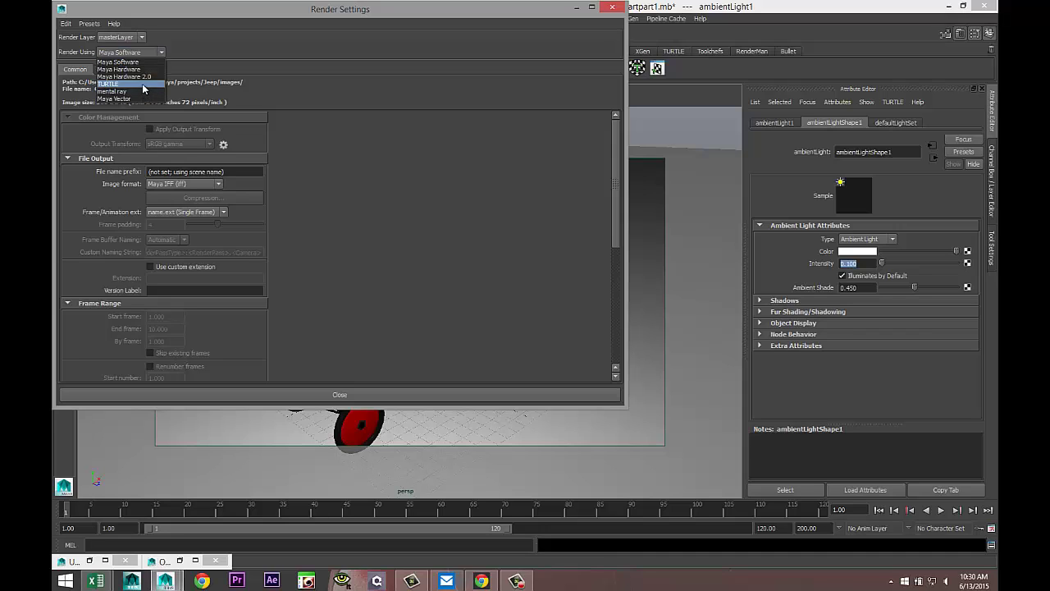
{"action": "left_click", "coordinate": [146, 92]}
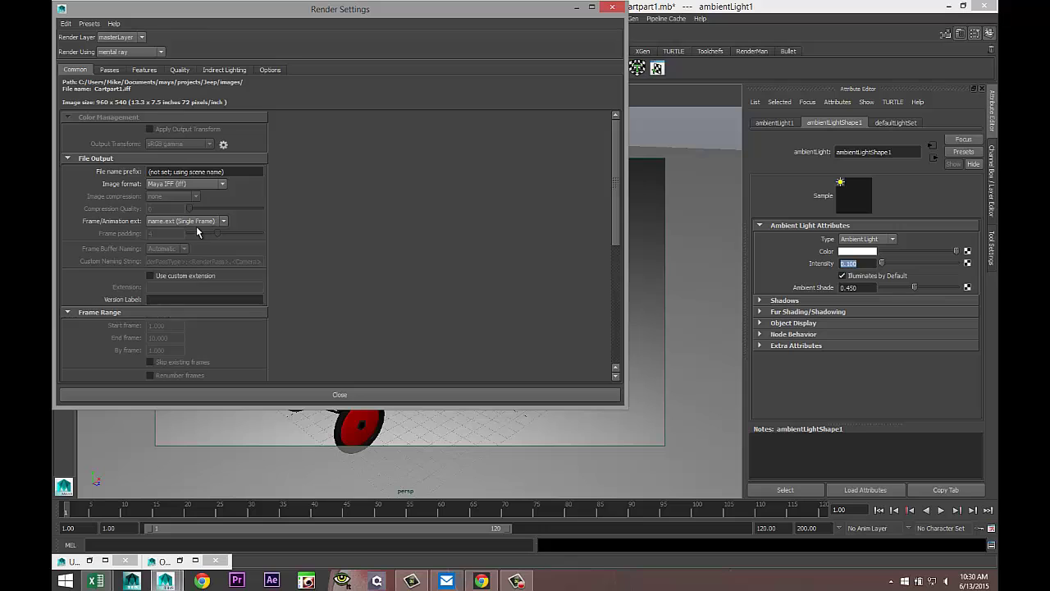
{"action": "scroll", "coordinate": [196, 226], "scroll_direction": "down", "scroll_amount": 5}
{"action": "left_click", "coordinate": [223, 222]}
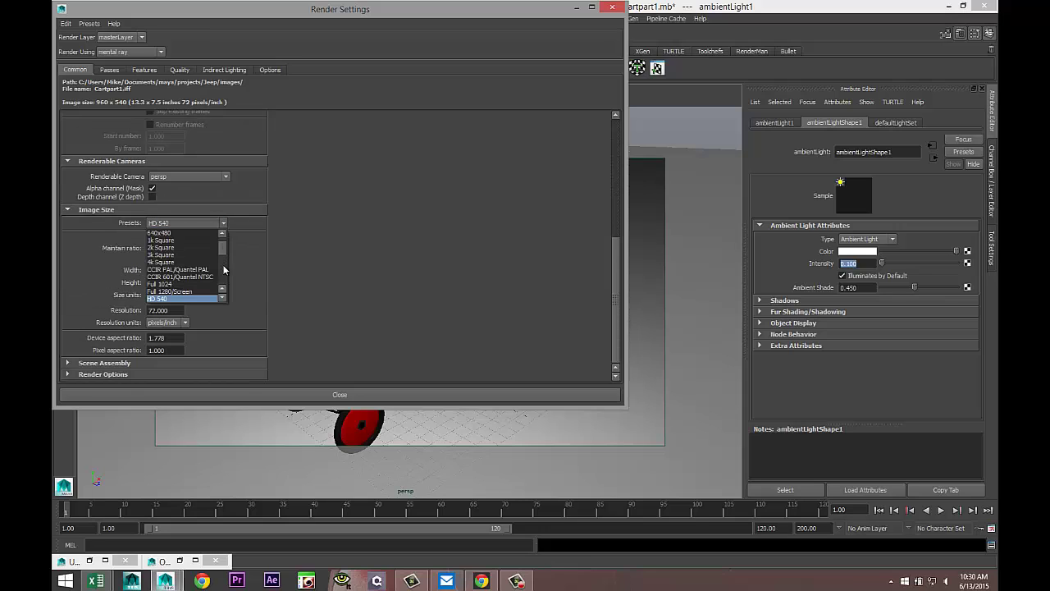
{"action": "scroll", "coordinate": [224, 302], "scroll_direction": "down", "scroll_amount": 2}
{"action": "left_click", "coordinate": [202, 295]}
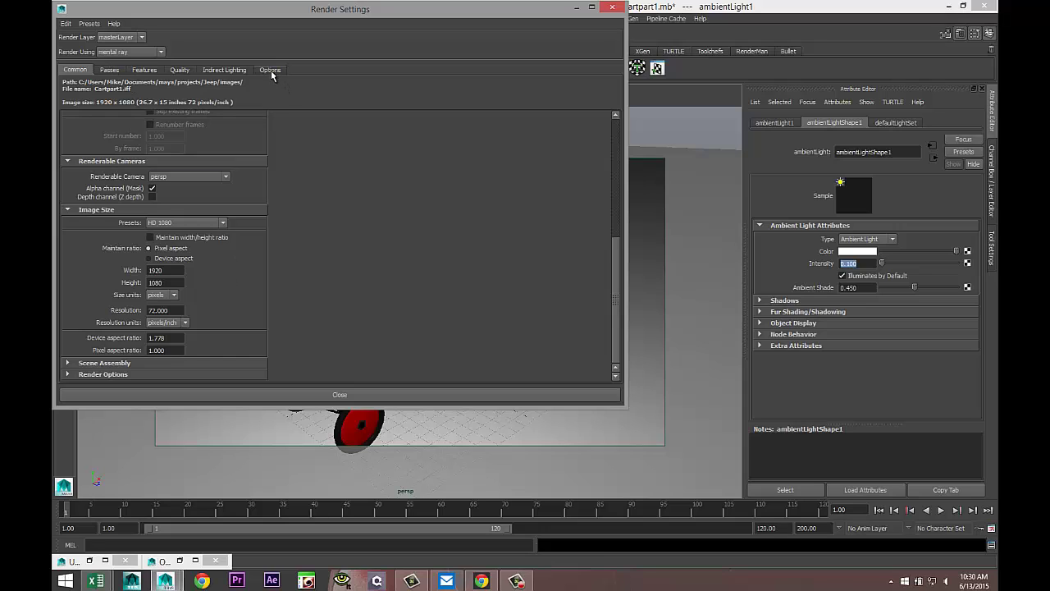
Create an image-based lighting environment for mental ray and enable Global Illumination and Final Gathering.
{"action": "left_click", "coordinate": [225, 70]}
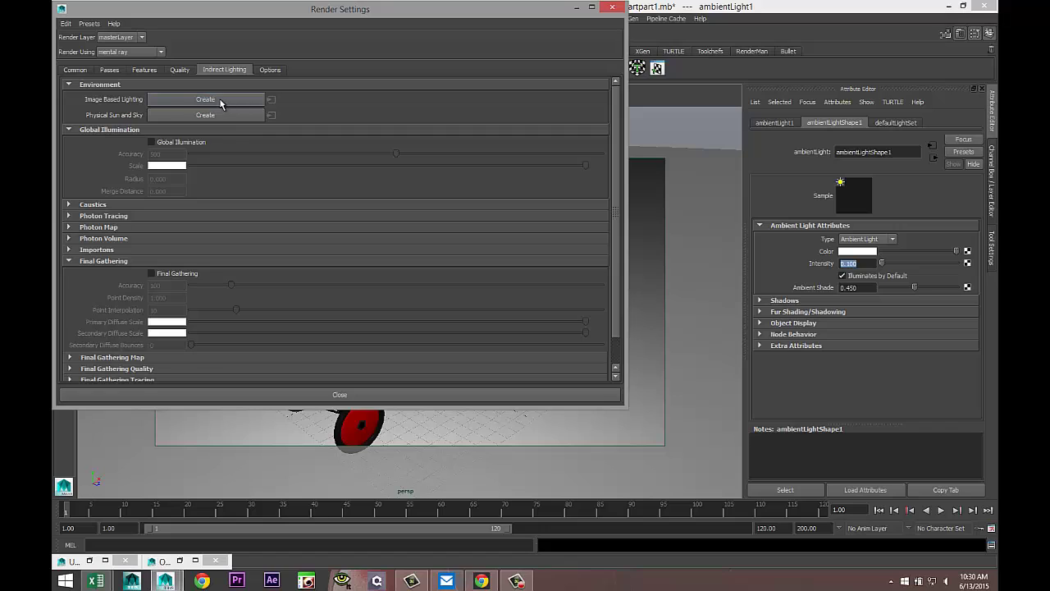
{"action": "left_click", "coordinate": [219, 100]}
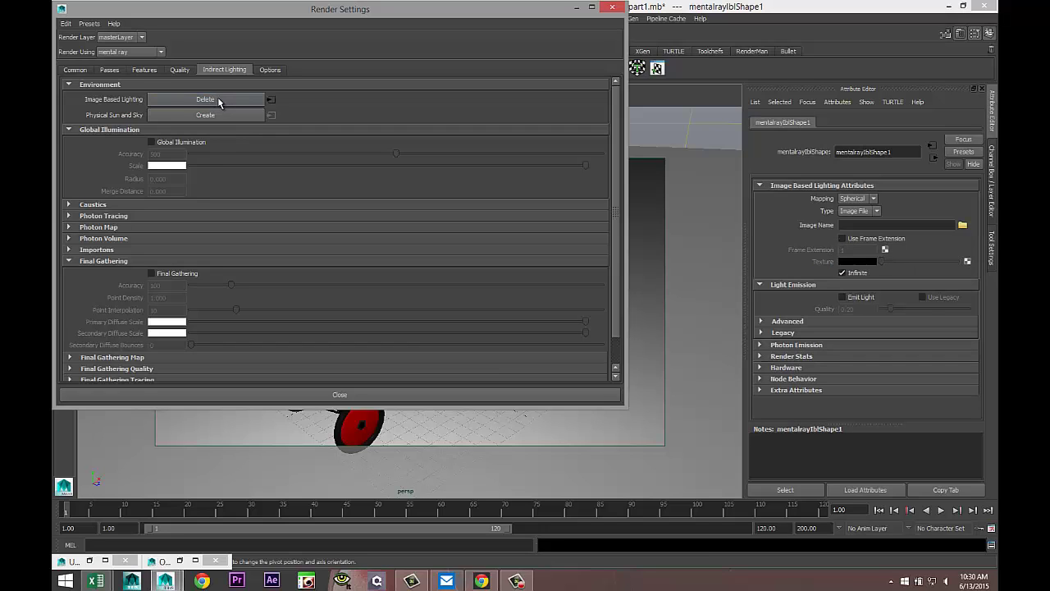
{"action": "left_click", "coordinate": [151, 143]}
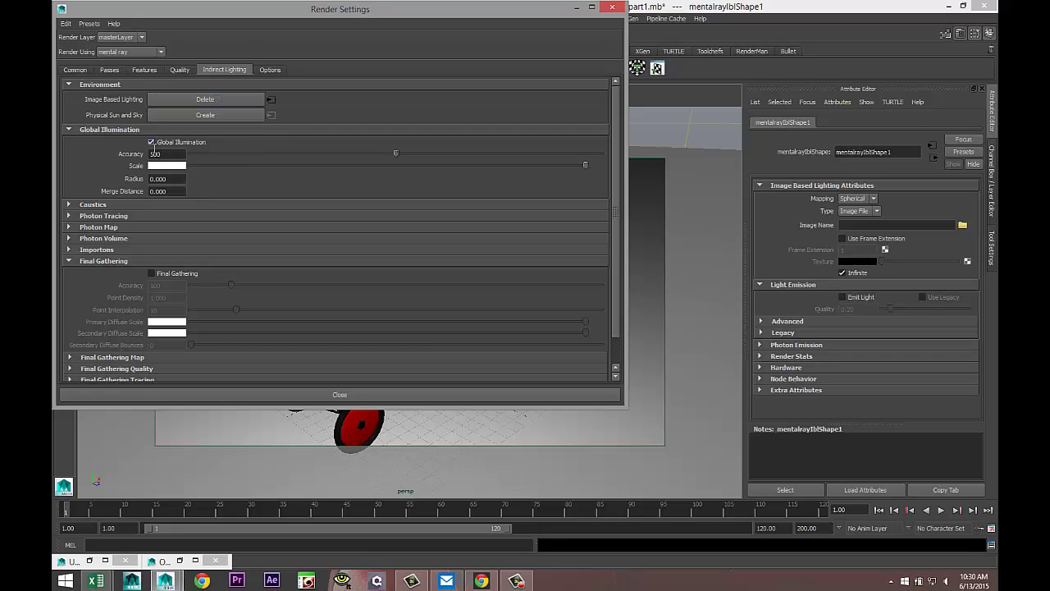
{"action": "left_click", "coordinate": [151, 274]}
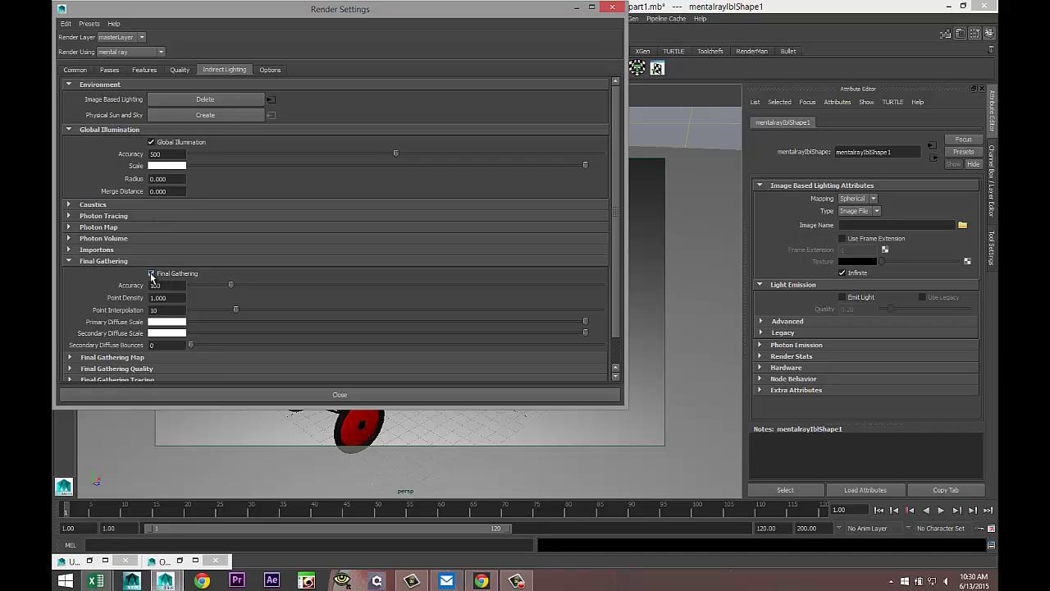
Raise the unified sampling quality in the render settings and minimize the settings window.
{"action": "left_click", "coordinate": [181, 71]}
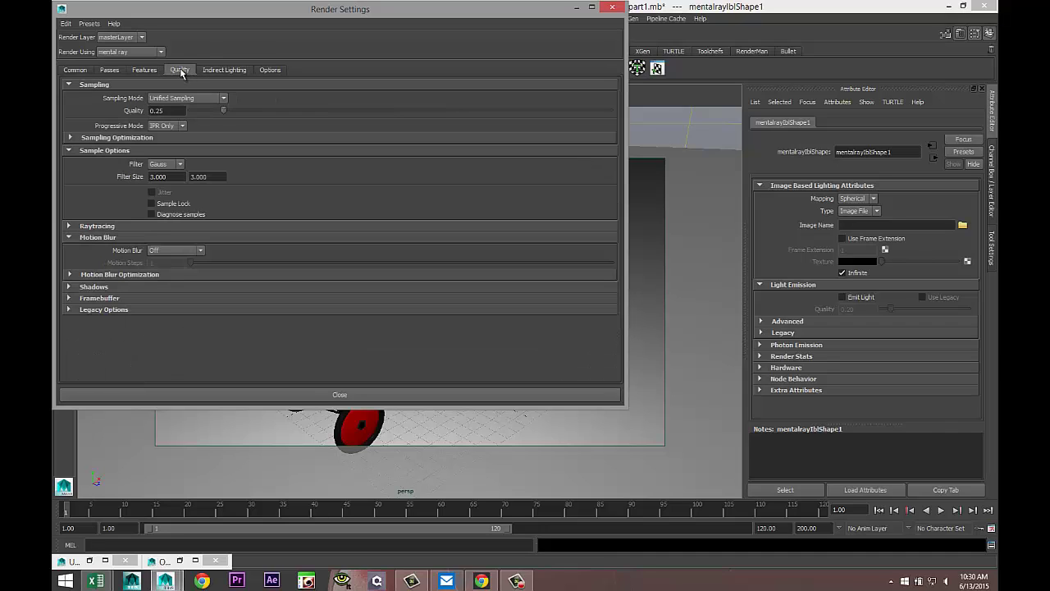
{"action": "left_click_drag", "start_coordinate": [416, 111], "coordinate": [499, 117]}
{"action": "left_click", "coordinate": [580, 8]}
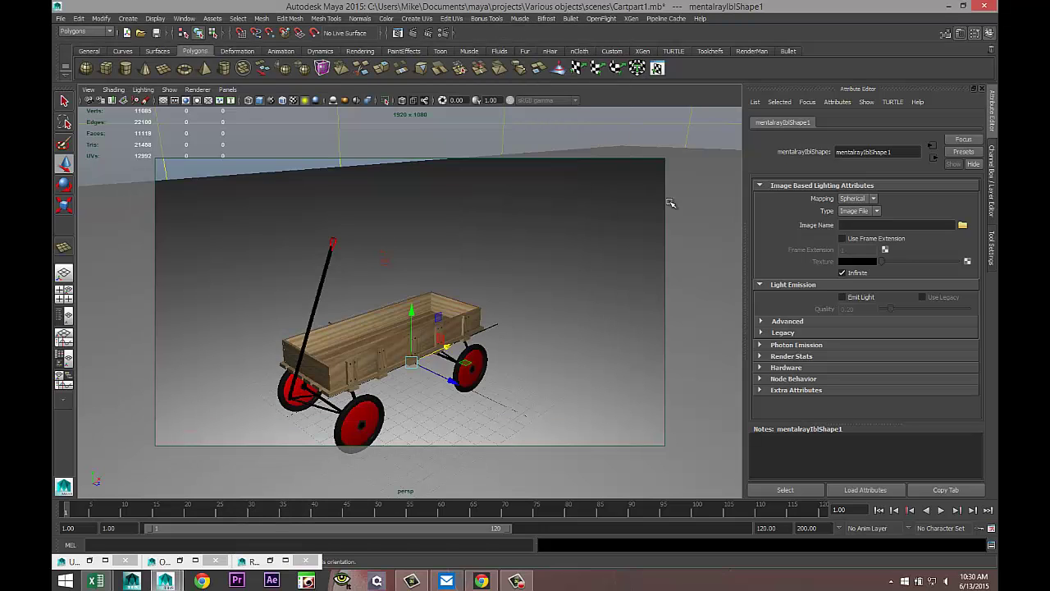
Load RenoSuburb01_sm.hdr from the HDRI folder in Documents\maya as the image-based lighting image.
{"action": "left_click", "coordinate": [963, 226]}
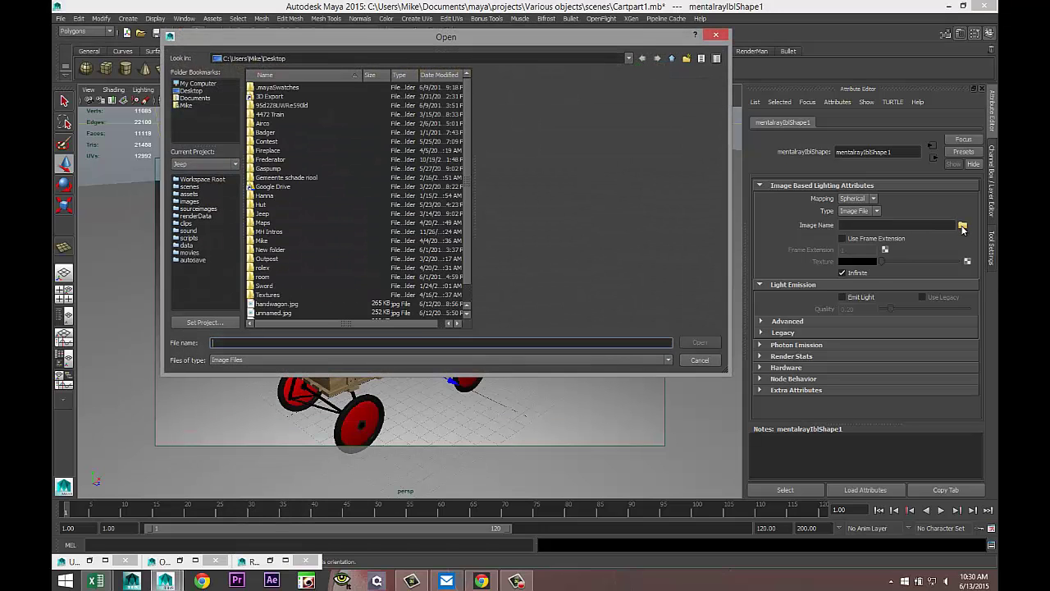
{"action": "scroll", "coordinate": [377, 237], "scroll_direction": "down", "scroll_amount": 1}
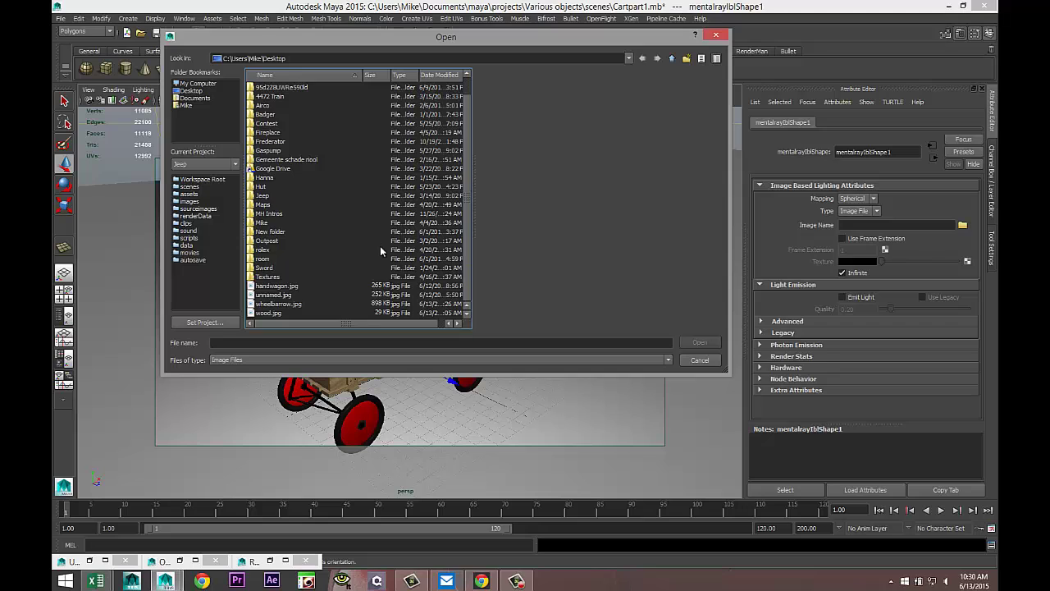
{"action": "scroll", "coordinate": [380, 246], "scroll_direction": "up", "scroll_amount": 1}
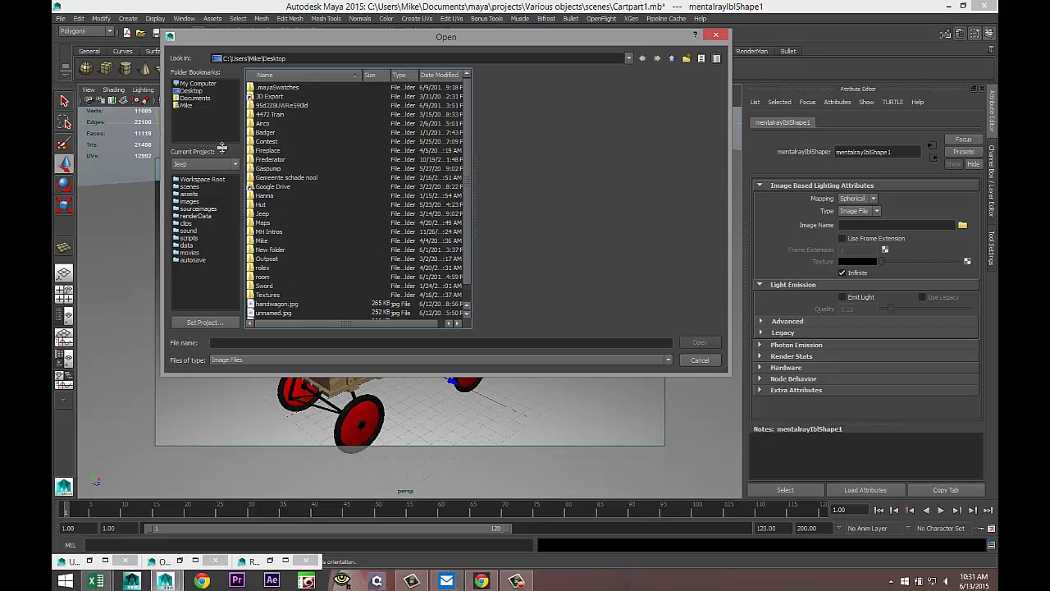
{"action": "left_click", "coordinate": [197, 99]}
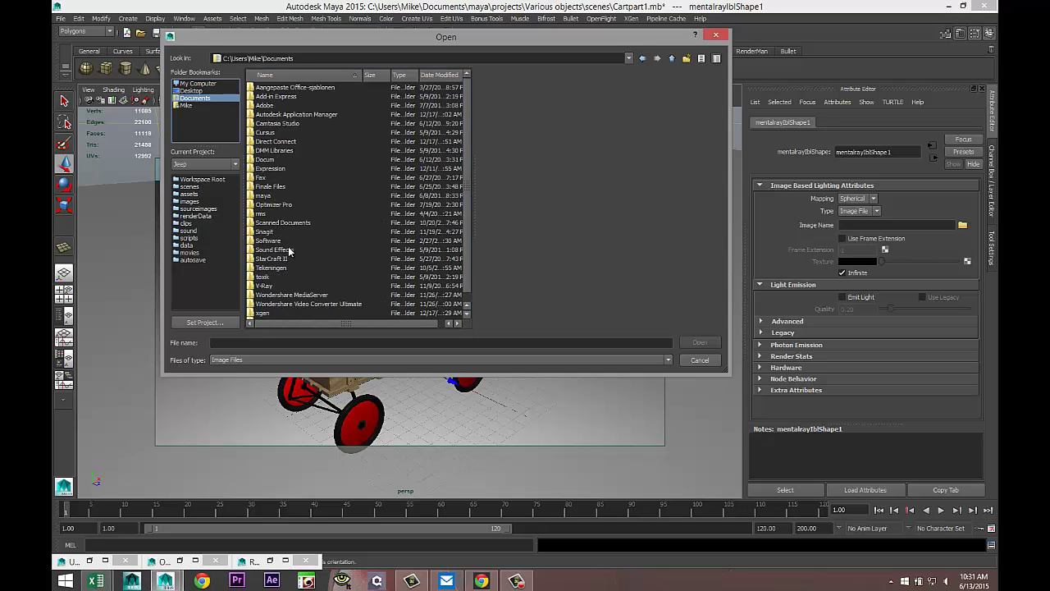
{"action": "double_click", "coordinate": [273, 196]}
{"action": "double_click", "coordinate": [269, 133]}
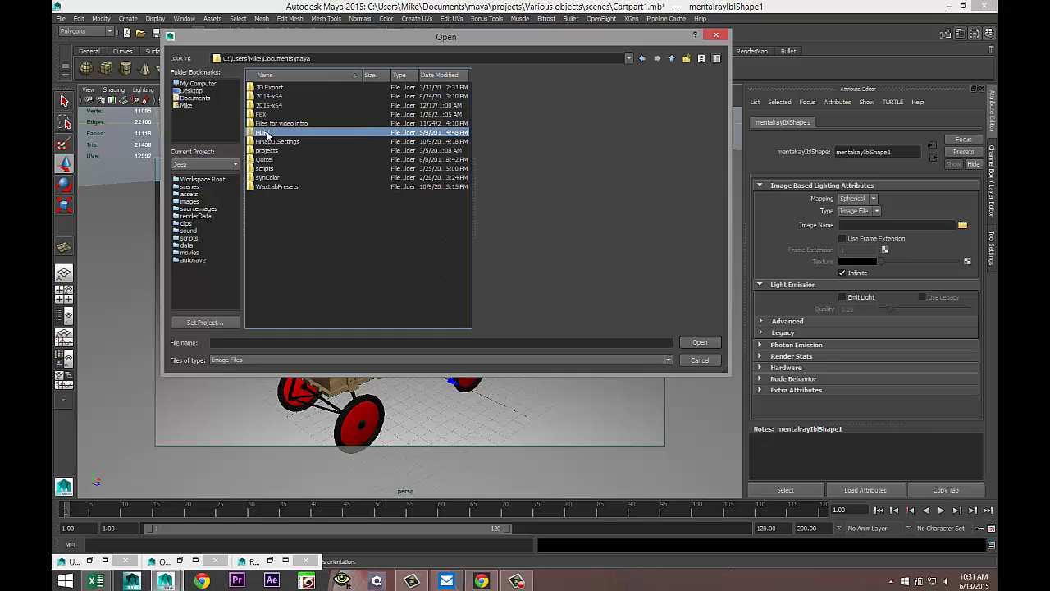
{"action": "scroll", "coordinate": [418, 246], "scroll_direction": "down", "scroll_amount": 10}
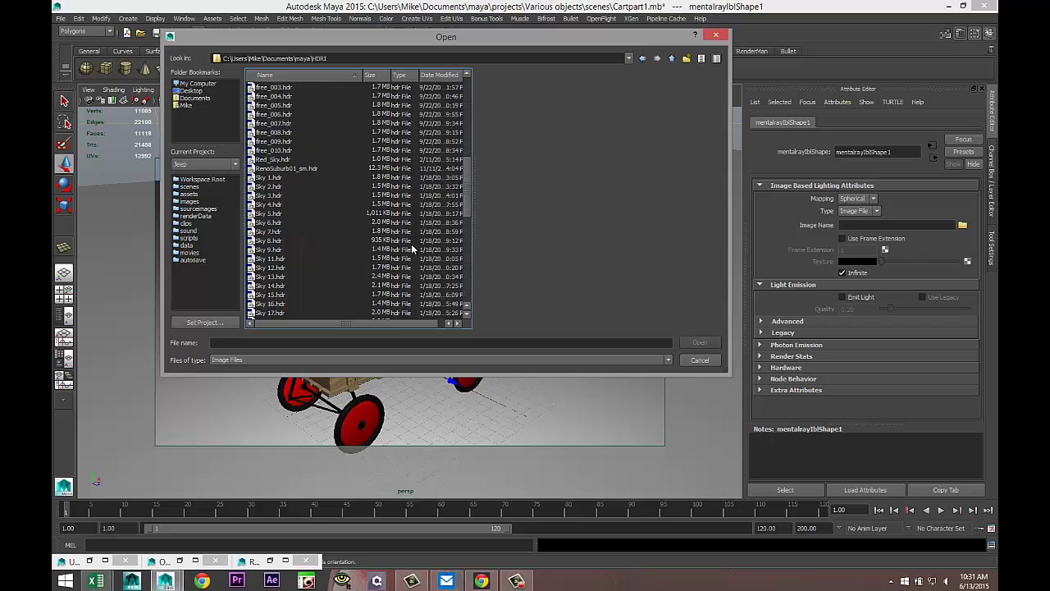
{"action": "left_click", "coordinate": [305, 169]}
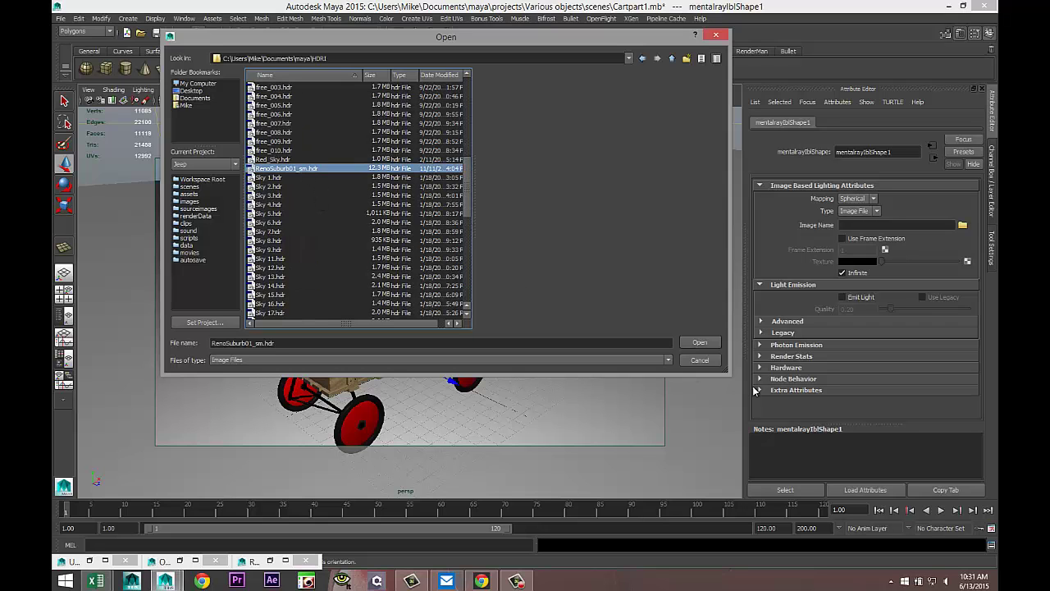
{"action": "left_click", "coordinate": [699, 344]}
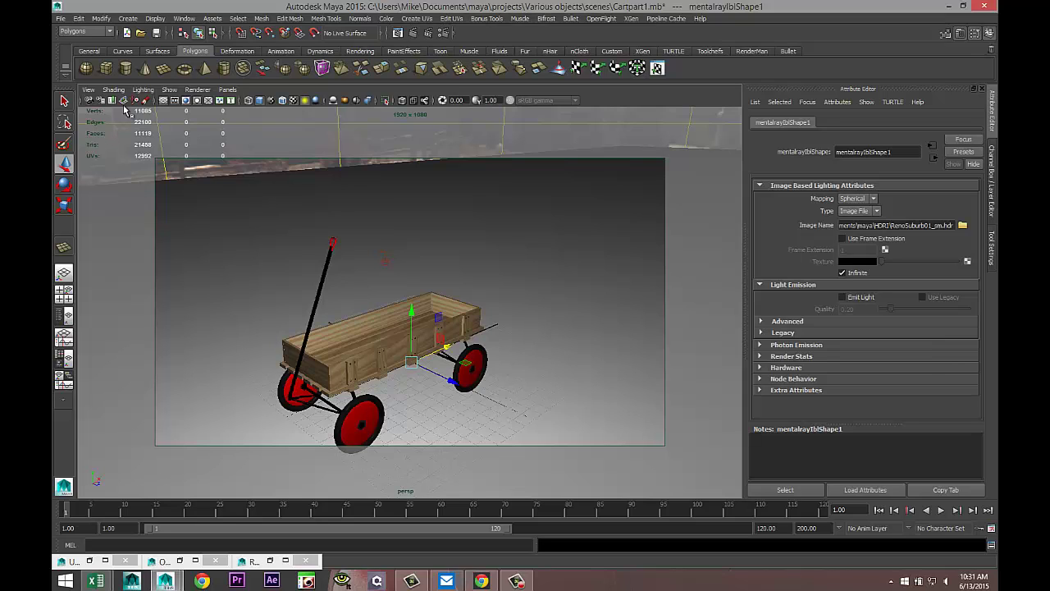
Restore the bookmarked "new" camera view of the wagon and render the current frame with mental ray.
{"action": "left_click", "coordinate": [88, 90]}
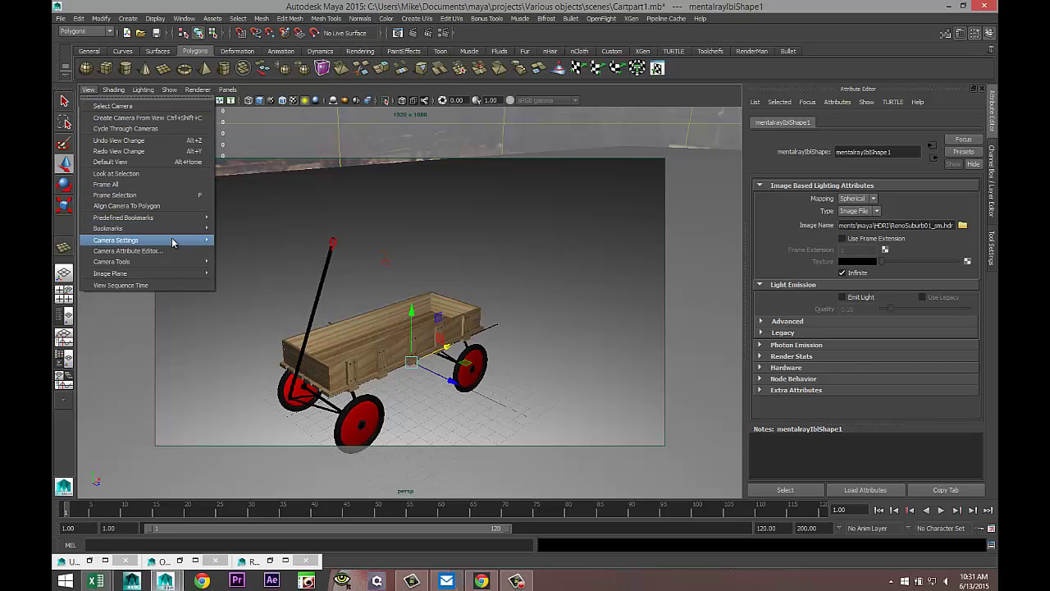
{"action": "mouse_move", "coordinate": [176, 229]}
{"action": "left_click", "coordinate": [241, 229]}
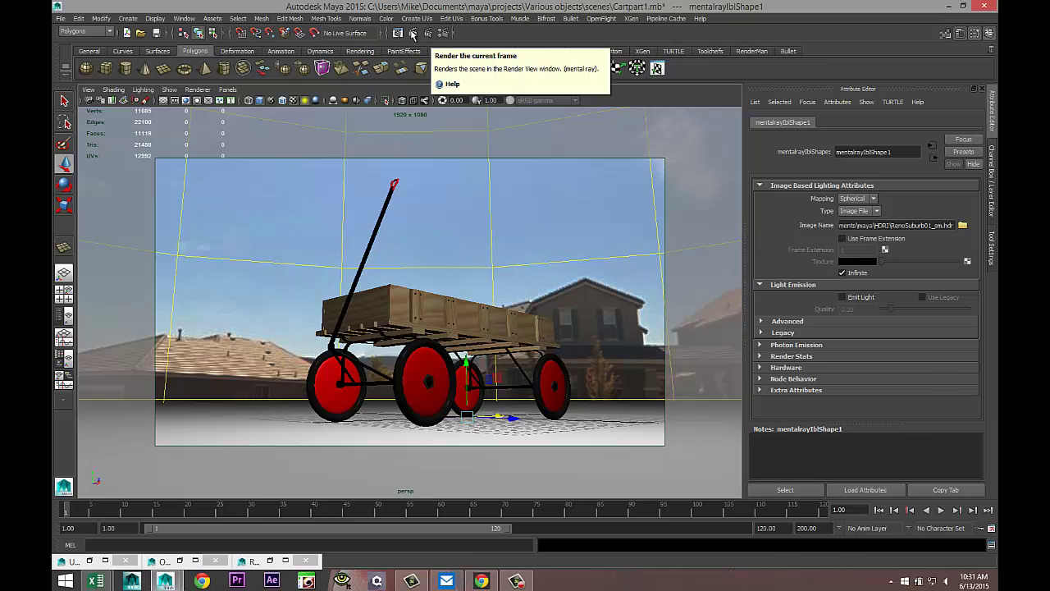
{"action": "left_click", "coordinate": [413, 33]}
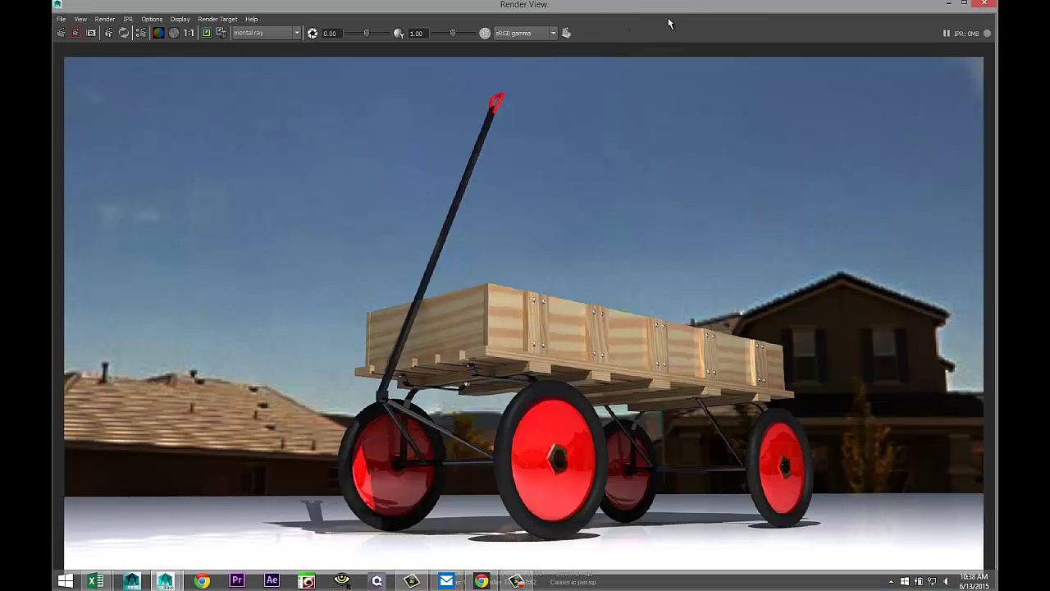